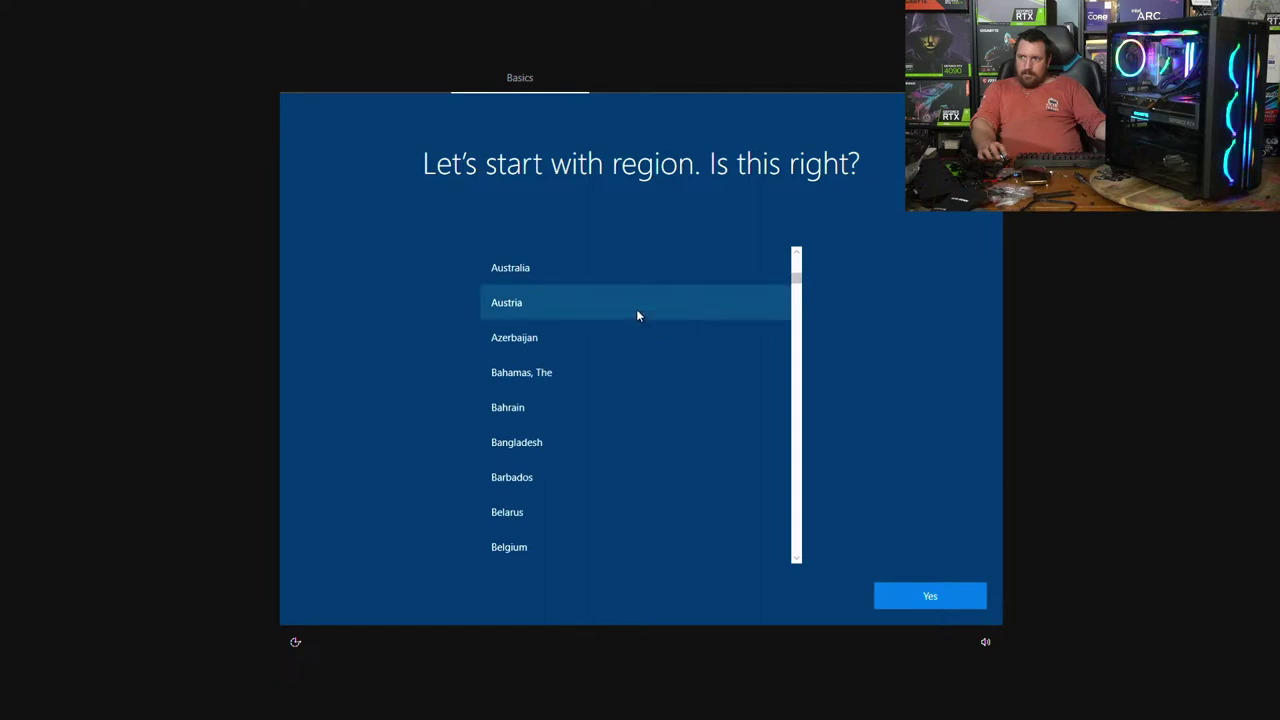
# - Set the region to Australia and accept the setup pages that follow, up to the network connection page
pyautogui.click(630, 270)
pyautogui.click(911, 594)
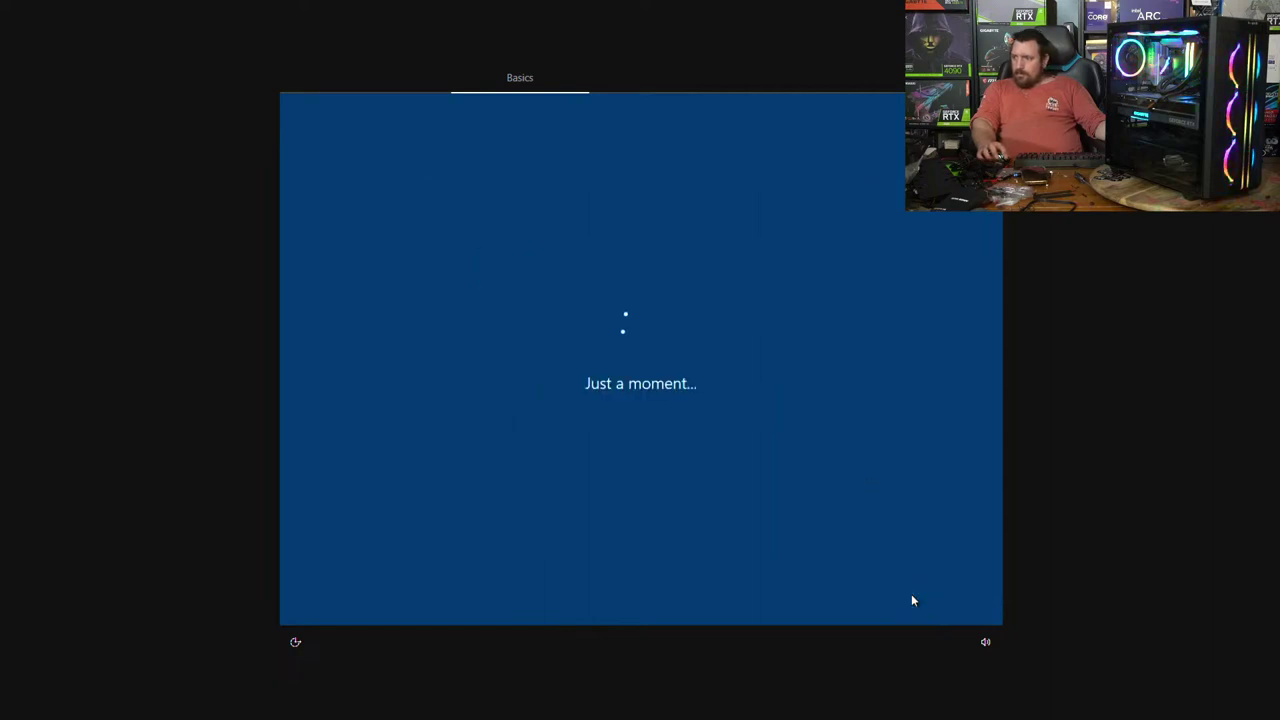
pyautogui.click(912, 593)
pyautogui.click(912, 593)
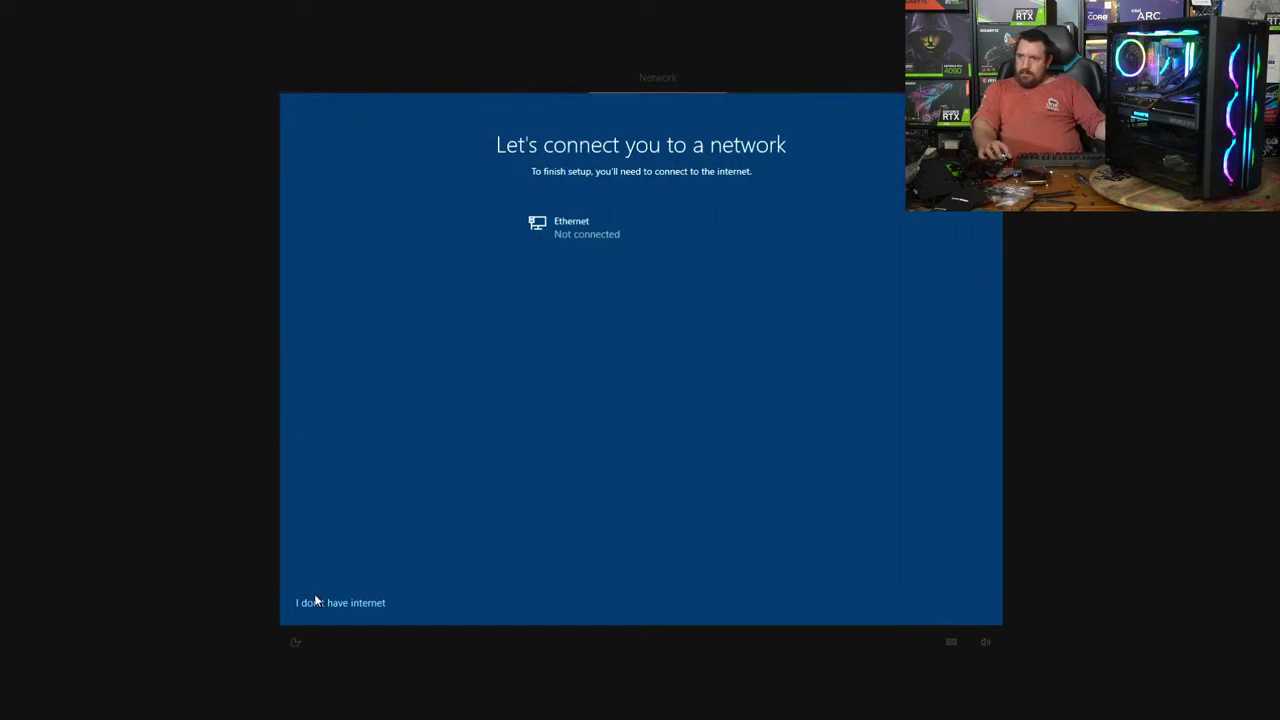
# - Continue the setup without internet and create a local account named User with the password left blank
pyautogui.click(318, 602)
pyautogui.click(393, 598)
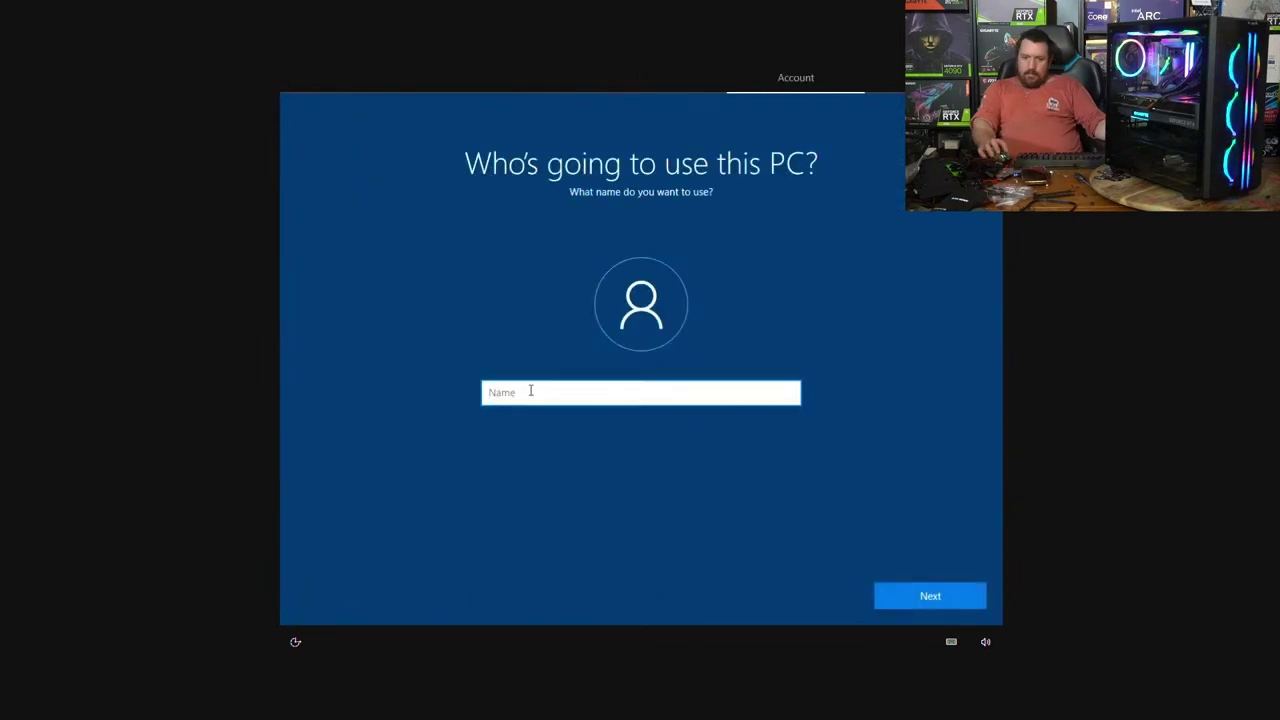
pyautogui.write('user')
pyautogui.press('Return')
pyautogui.press('Return')
# - Turn off location, diagnostic data, tailored experiences, advertising ID, inking & typing and Find my device, accept the privacy settings, and decline Cortana
pyautogui.click(313, 299)
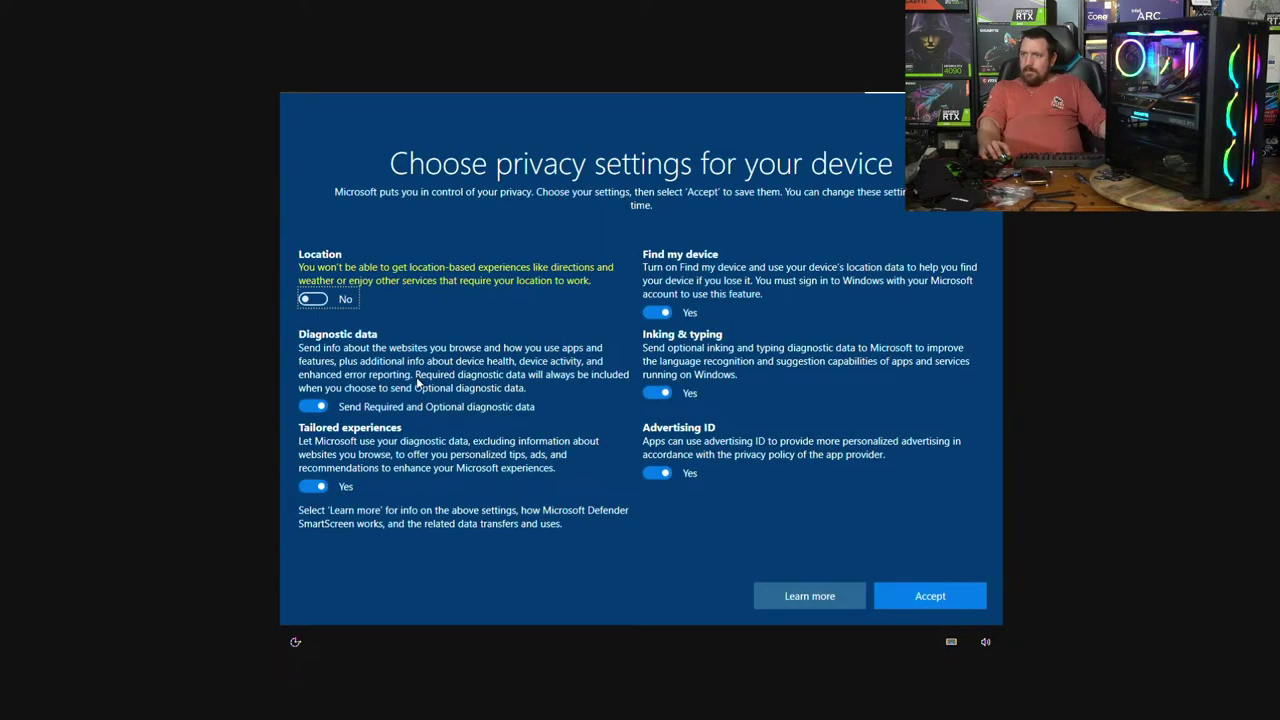
pyautogui.click(313, 406)
pyautogui.click(313, 473)
pyautogui.click(689, 473)
pyautogui.click(660, 392)
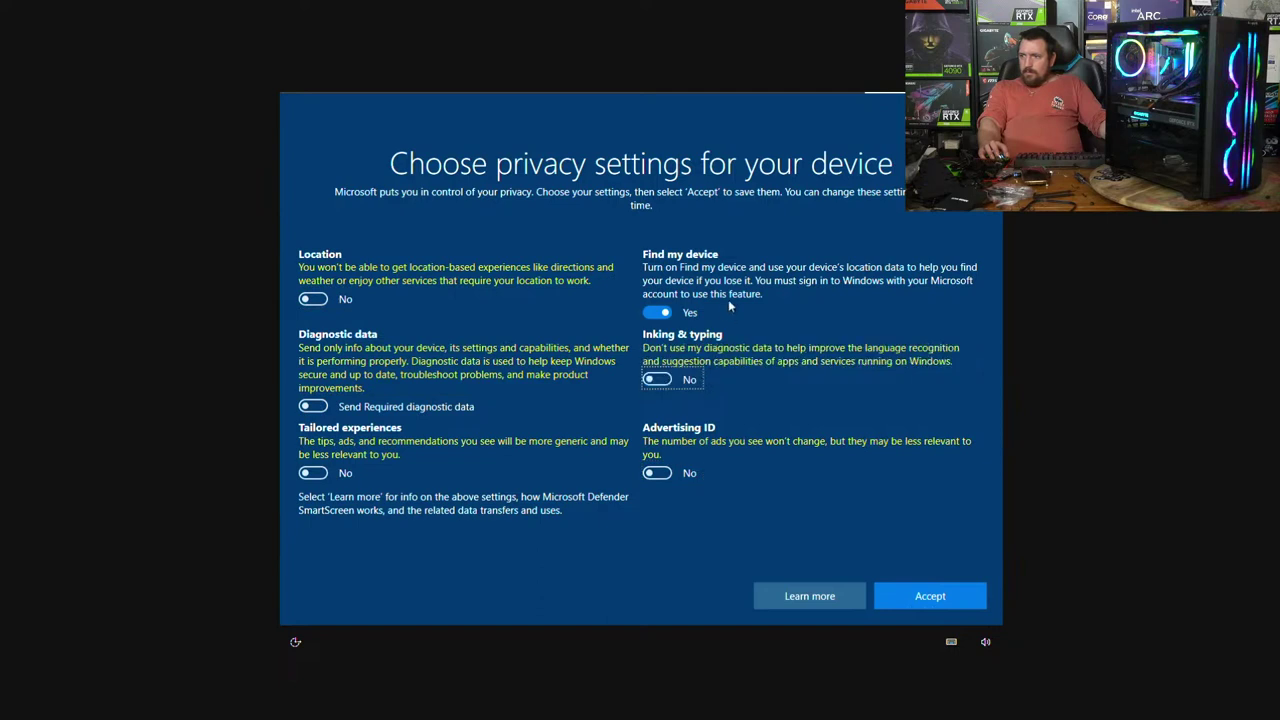
pyautogui.click(660, 312)
pyautogui.click(932, 600)
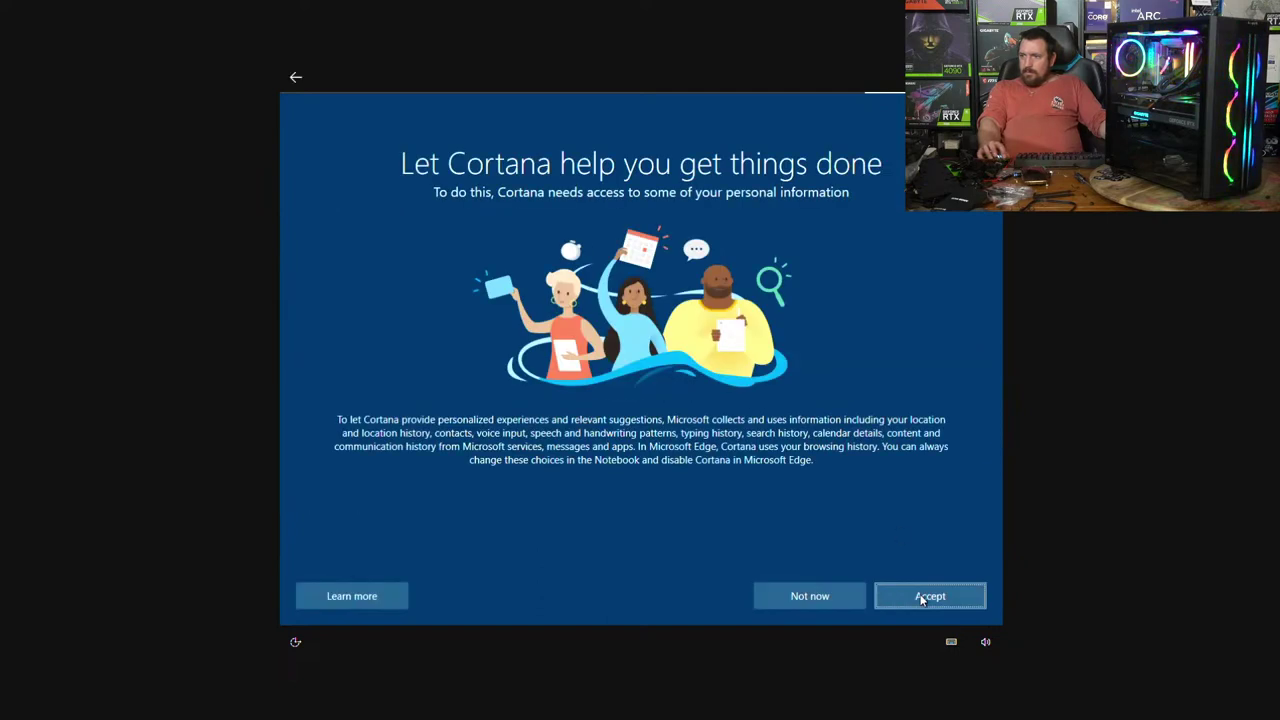
pyautogui.click(824, 597)
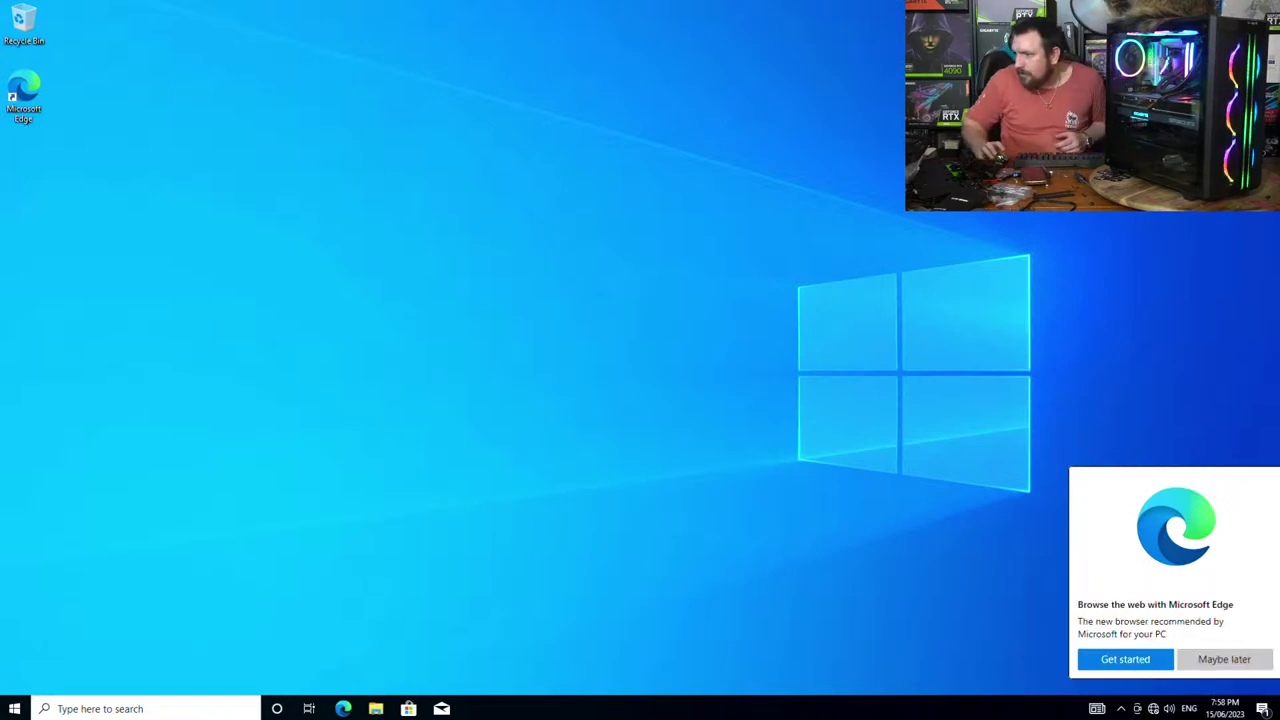
# - Dismiss the Microsoft Edge prompt and hide the Cortana and Task View buttons on the taskbar
pyautogui.click(1228, 662)
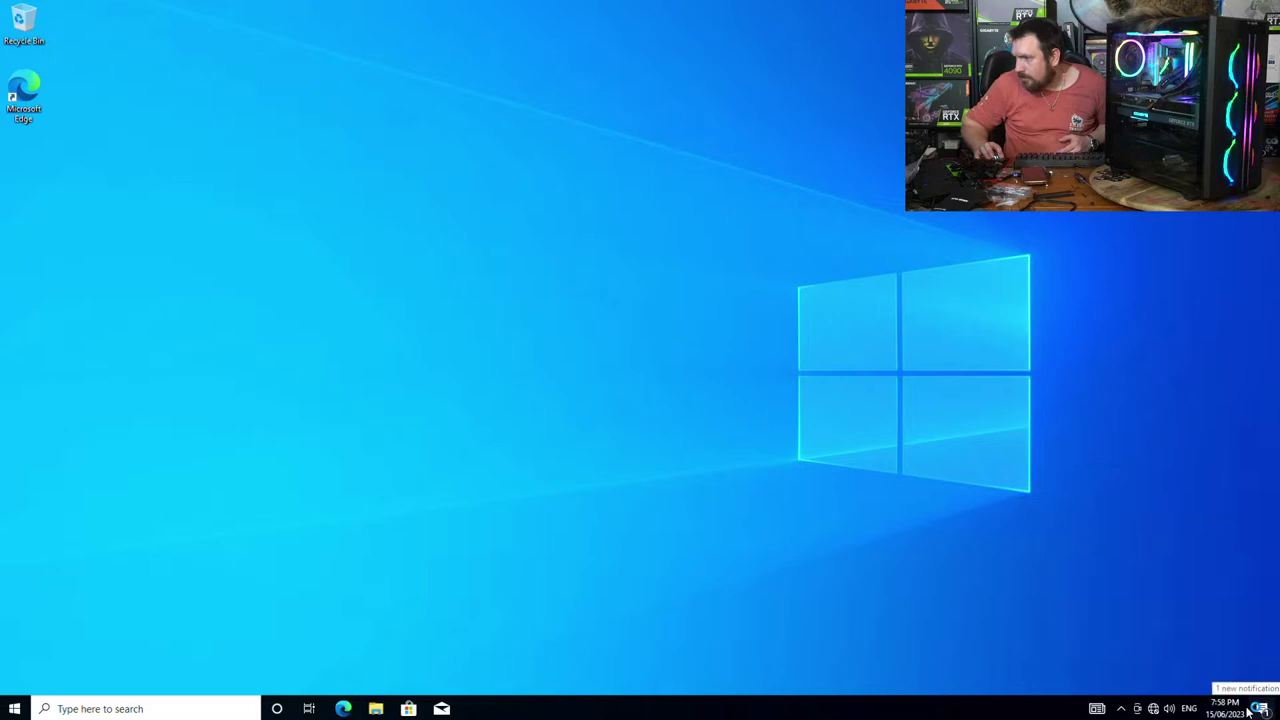
pyautogui.rightClick(560, 710)
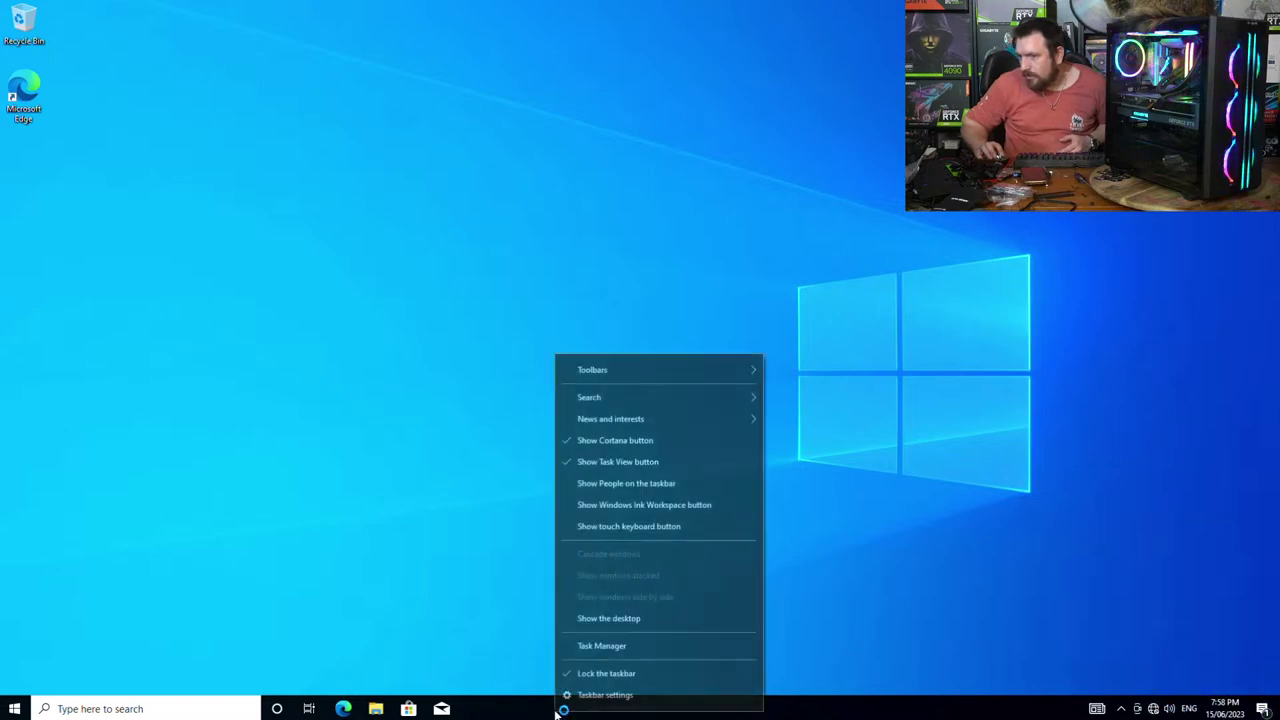
pyautogui.click(600, 440)
pyautogui.rightClick(481, 712)
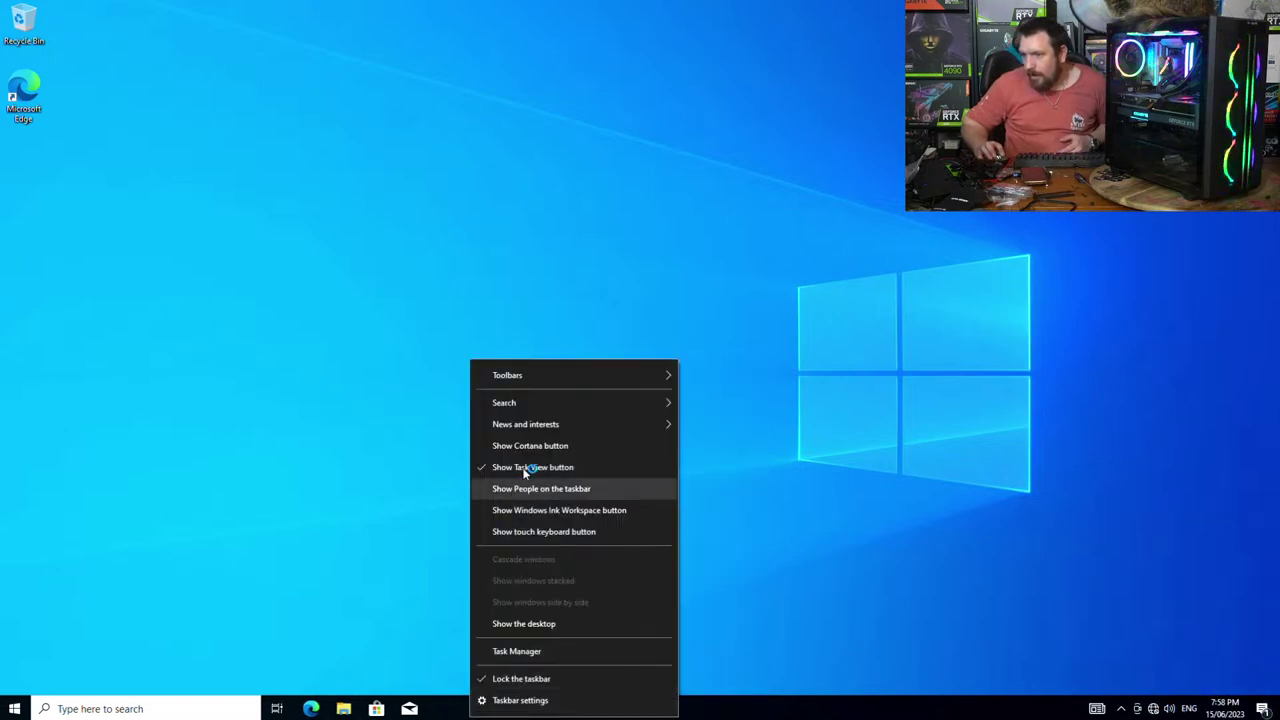
pyautogui.click(530, 467)
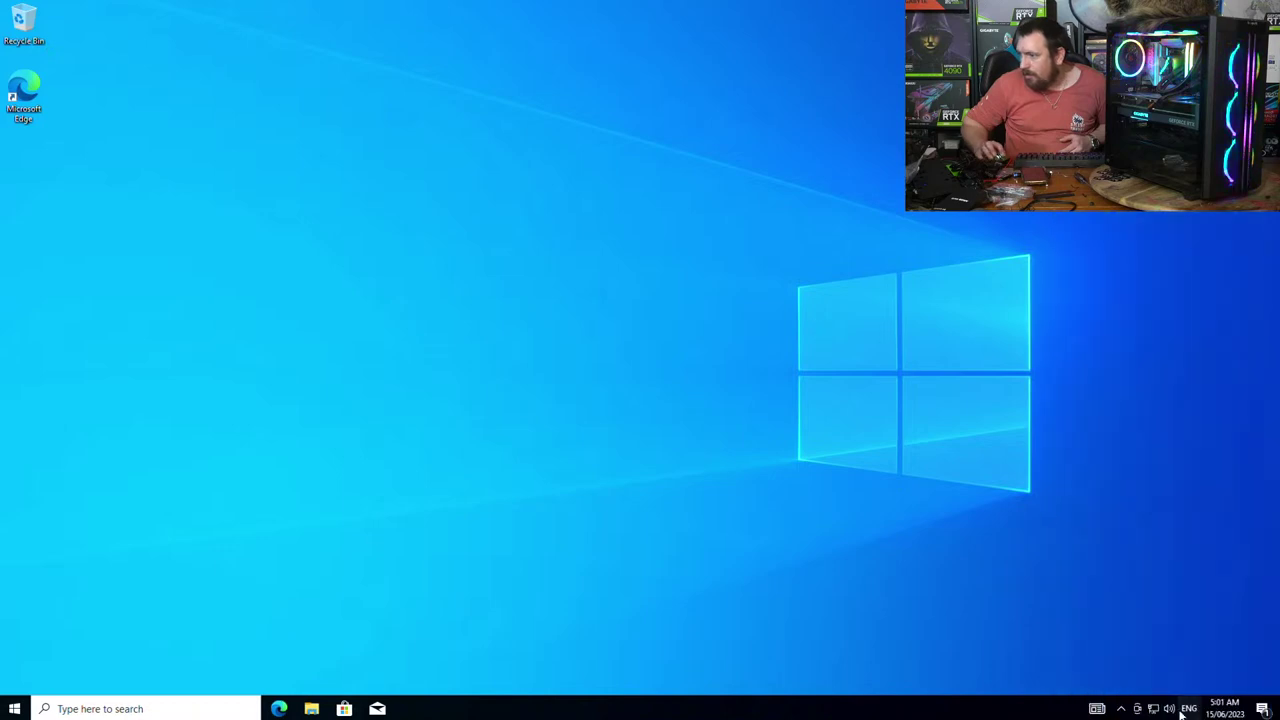
# - Clear all notifications and agree to download and install Armoury Crate
pyautogui.click(1262, 710)
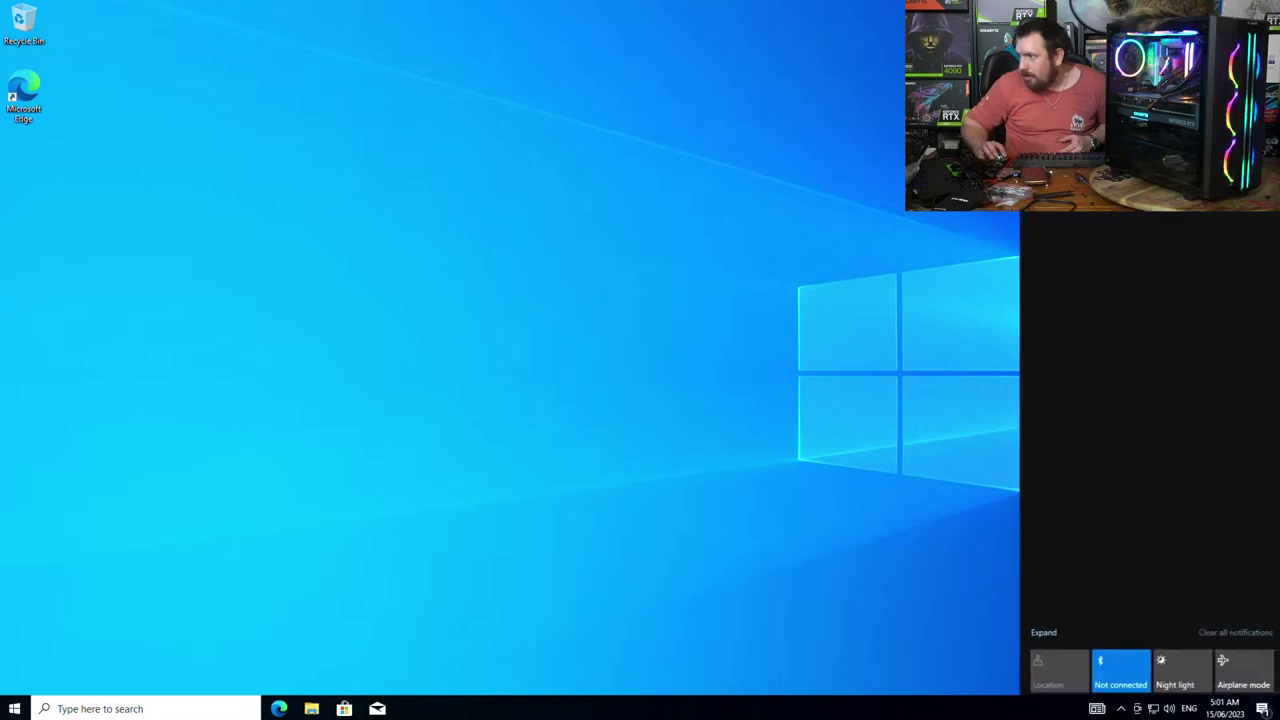
pyautogui.click(1254, 630)
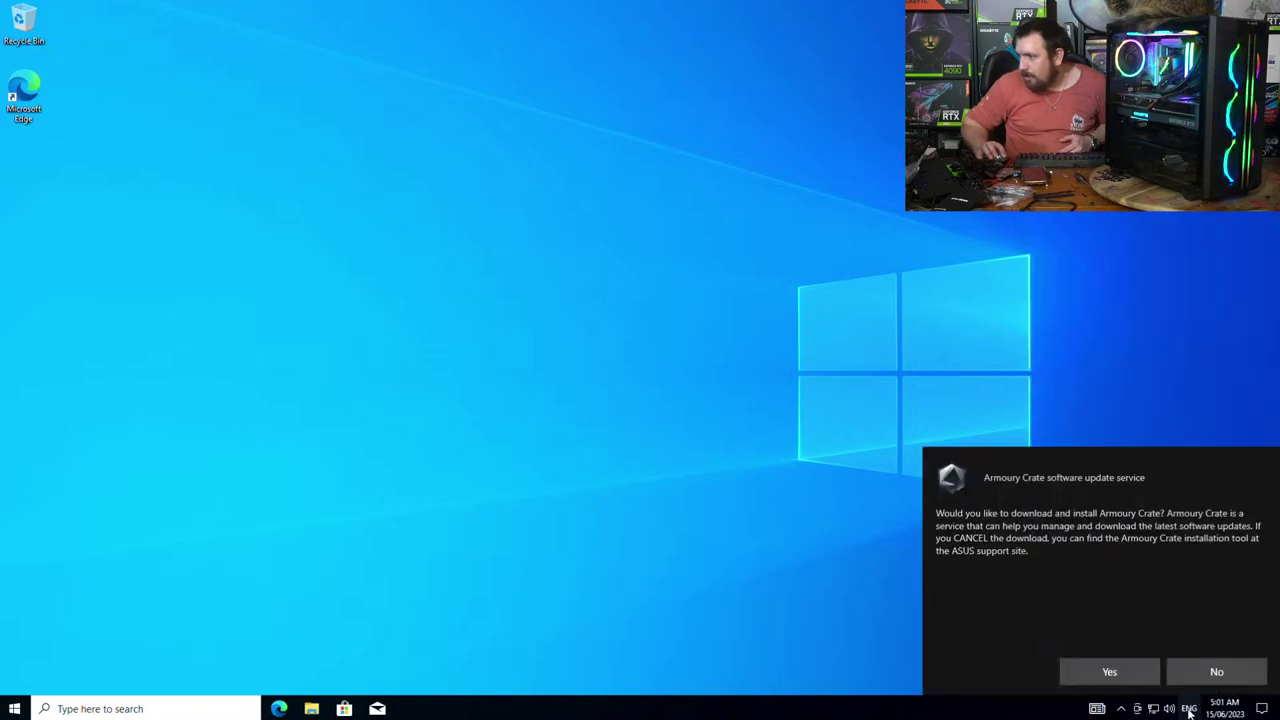
pyautogui.click(1122, 676)
pyautogui.click(1262, 708)
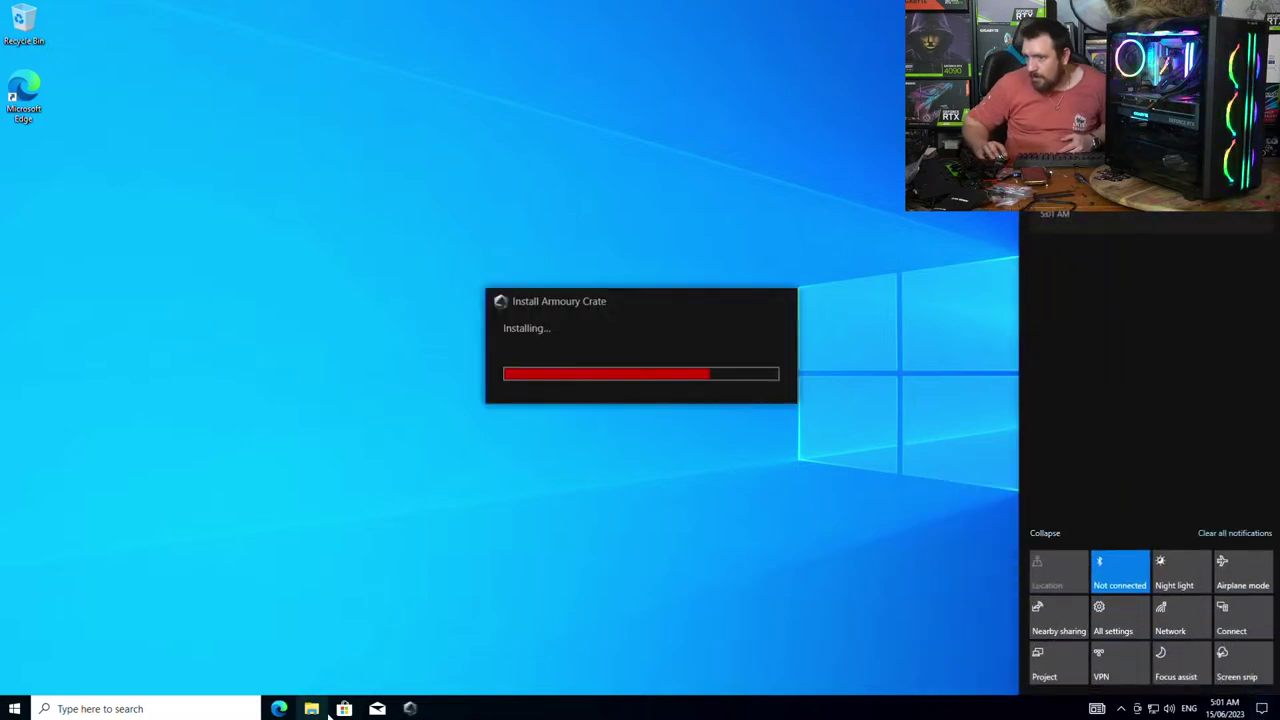
# - Unpin Mail from the taskbar and open the Microsoft Store
pyautogui.rightClick(376, 708)
pyautogui.click(344, 708)
# - Open Windows Update in the Settings to check for updates
pyautogui.click(14, 708)
pyautogui.click(14, 647)
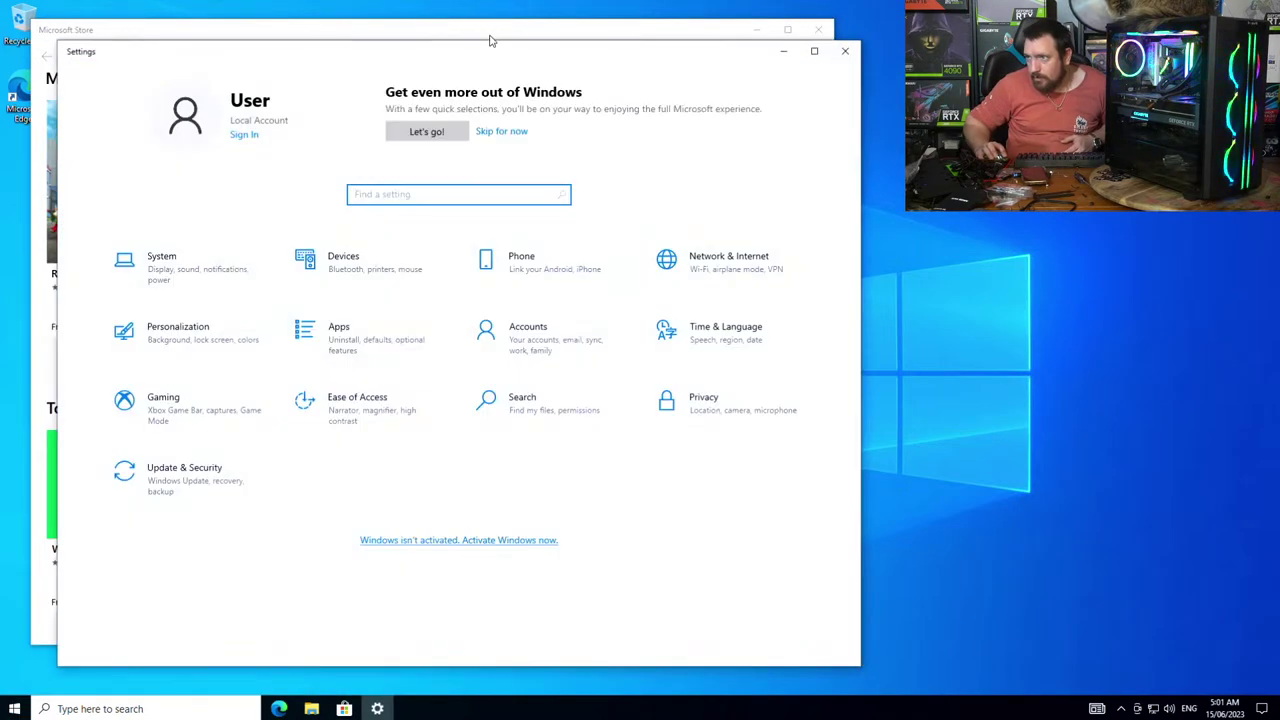
pyautogui.click(145, 492)
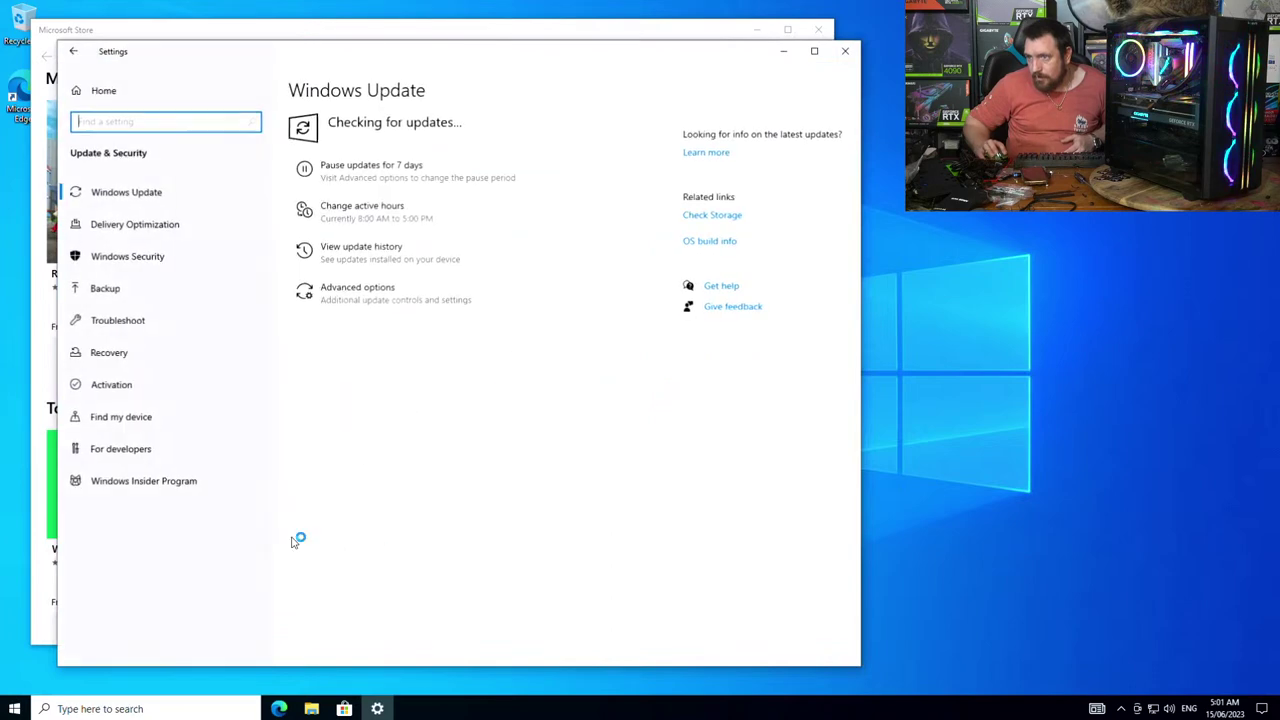
# - Search the Microsoft Store for r23 and open the Cinebench product page
pyautogui.click(332, 28)
pyautogui.click(737, 57)
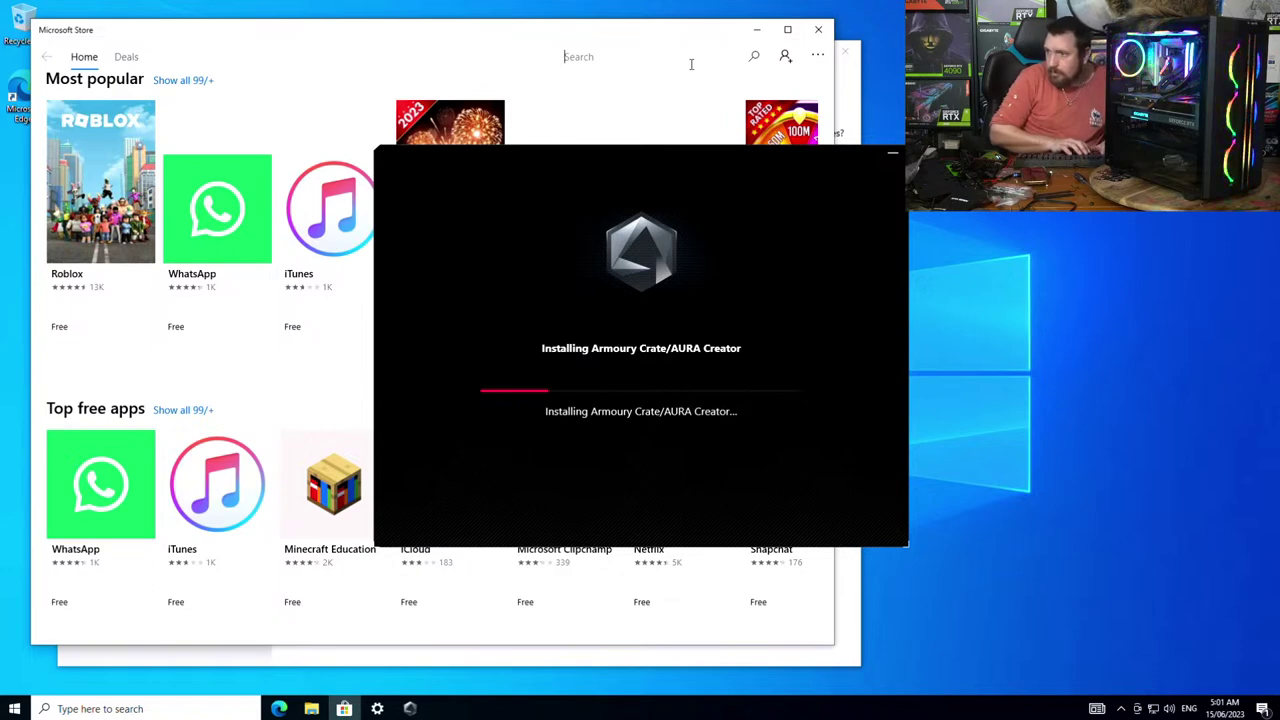
pyautogui.write('r23')
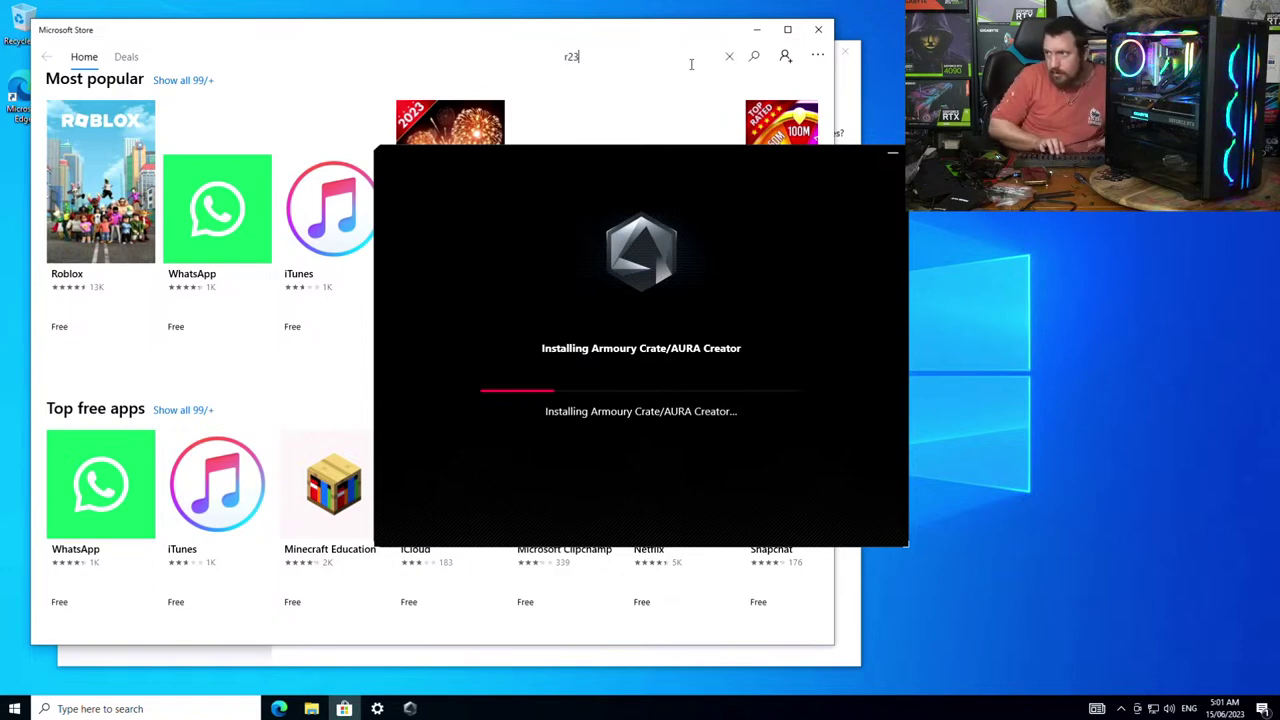
pyautogui.press('Return')
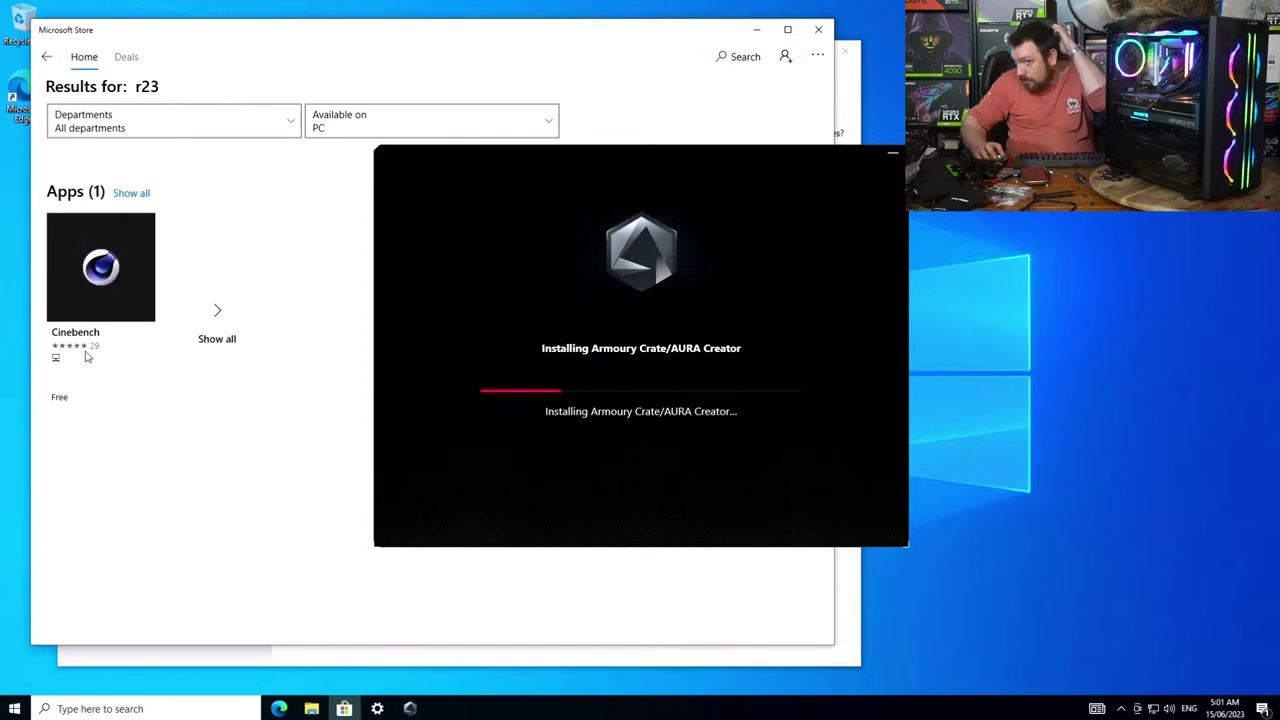
pyautogui.click(92, 285)
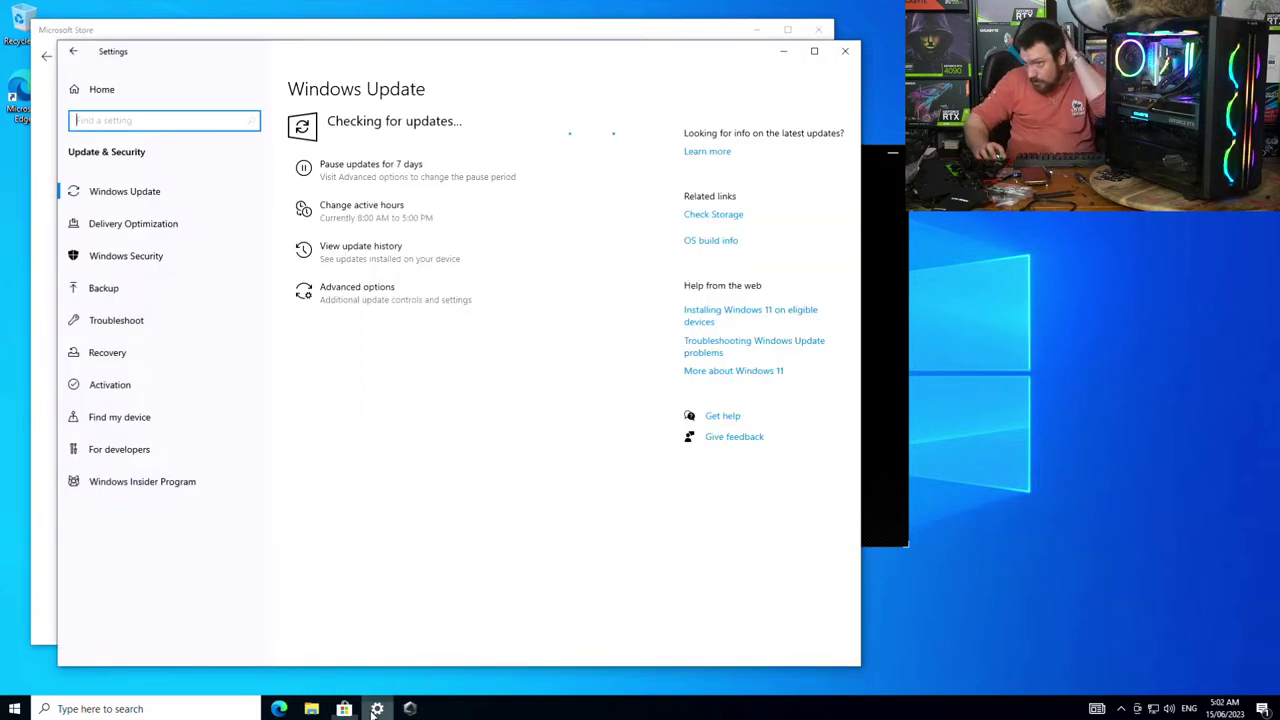
# - Get the free Cinebench app from the Store, declining to sign in with a Microsoft account
pyautogui.click(875, 261)
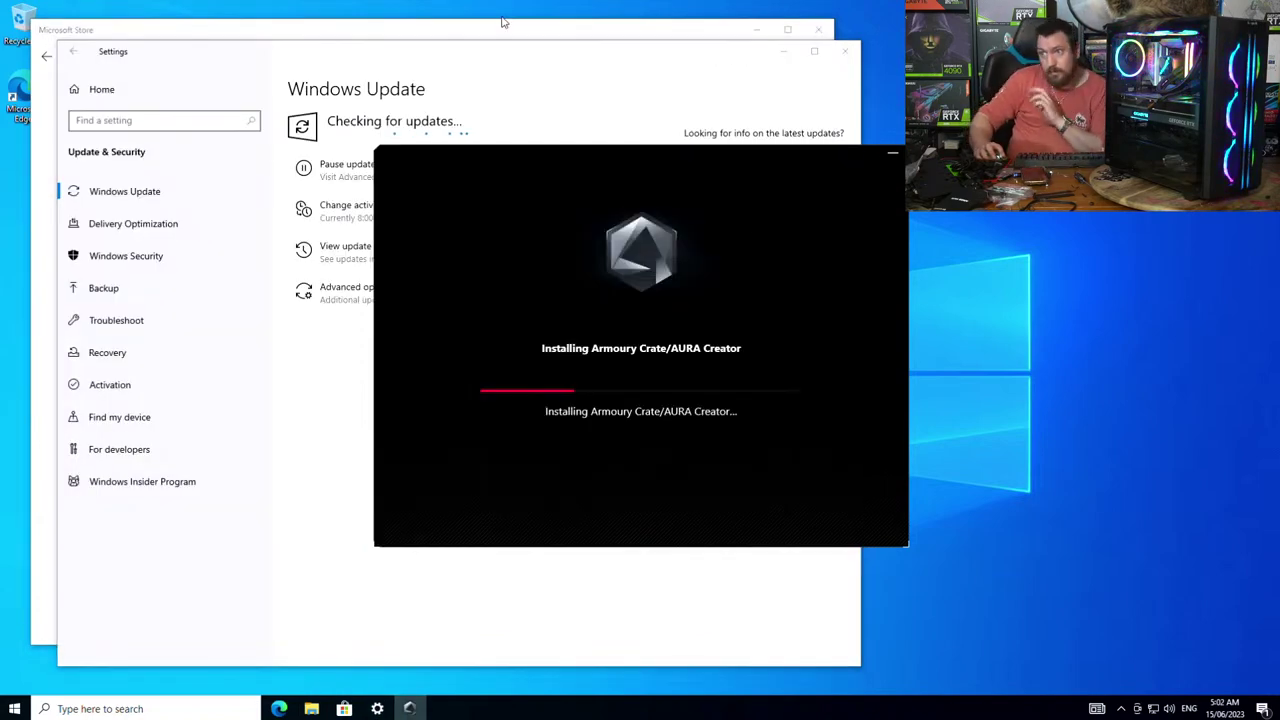
pyautogui.click(476, 34)
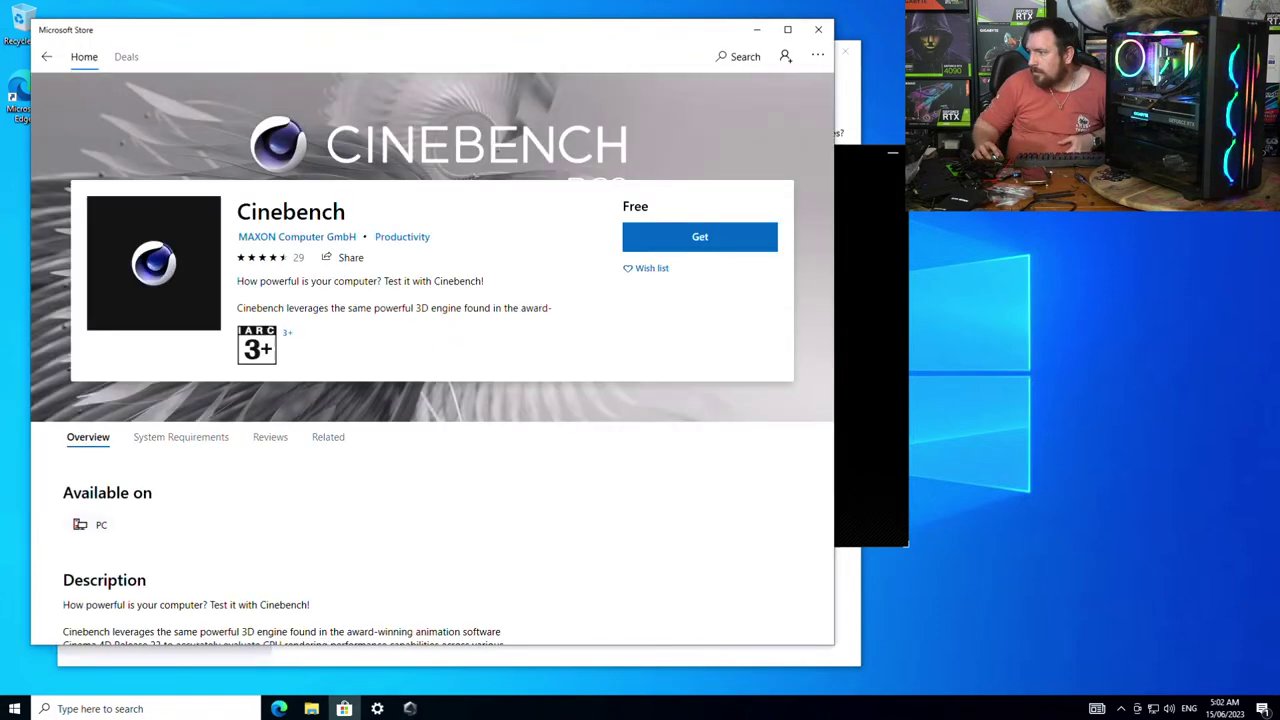
pyautogui.click(706, 240)
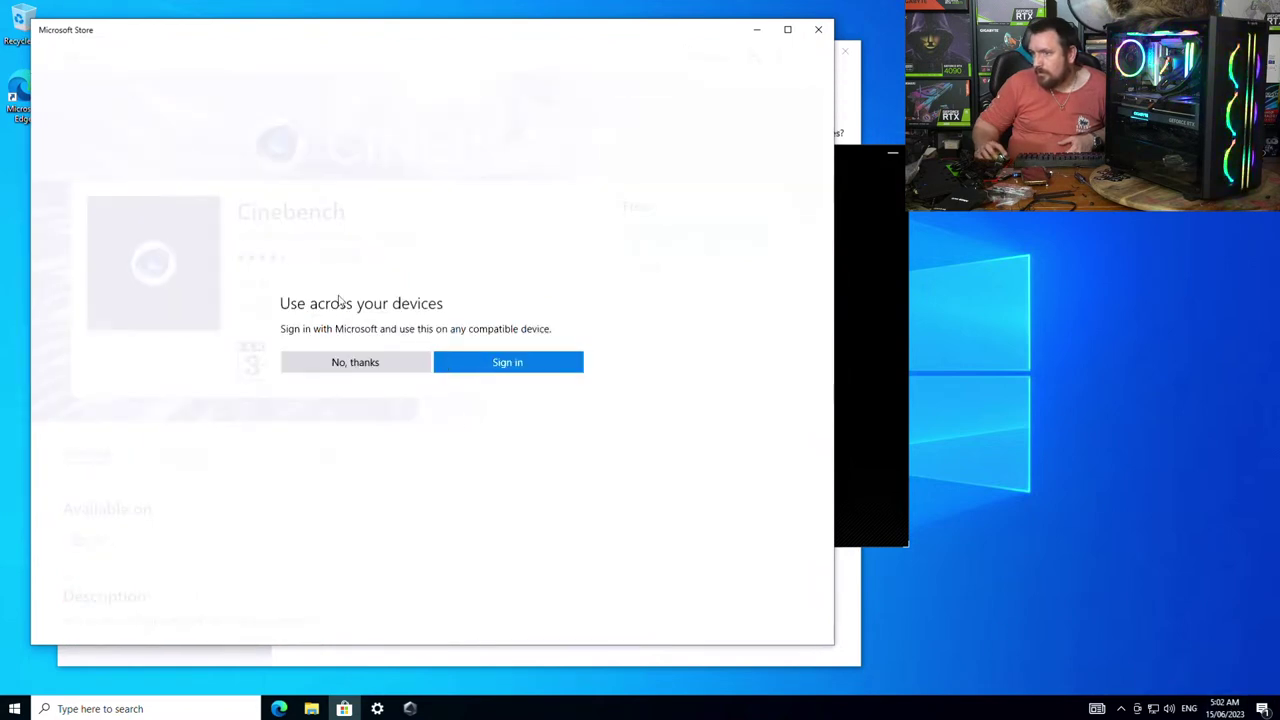
pyautogui.click(355, 362)
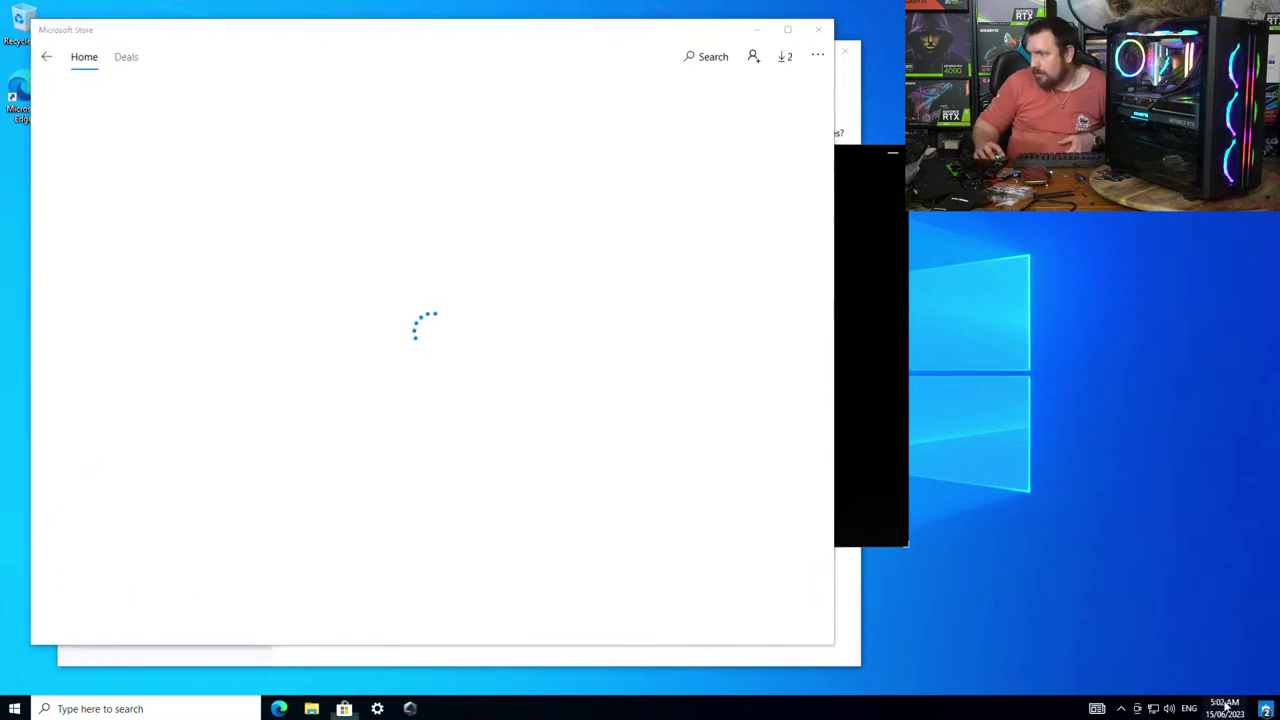
# - Open the date and time settings and set the time zone to (UTC+10:00) Brisbane
pyautogui.rightClick(1226, 708)
pyautogui.click(1128, 337)
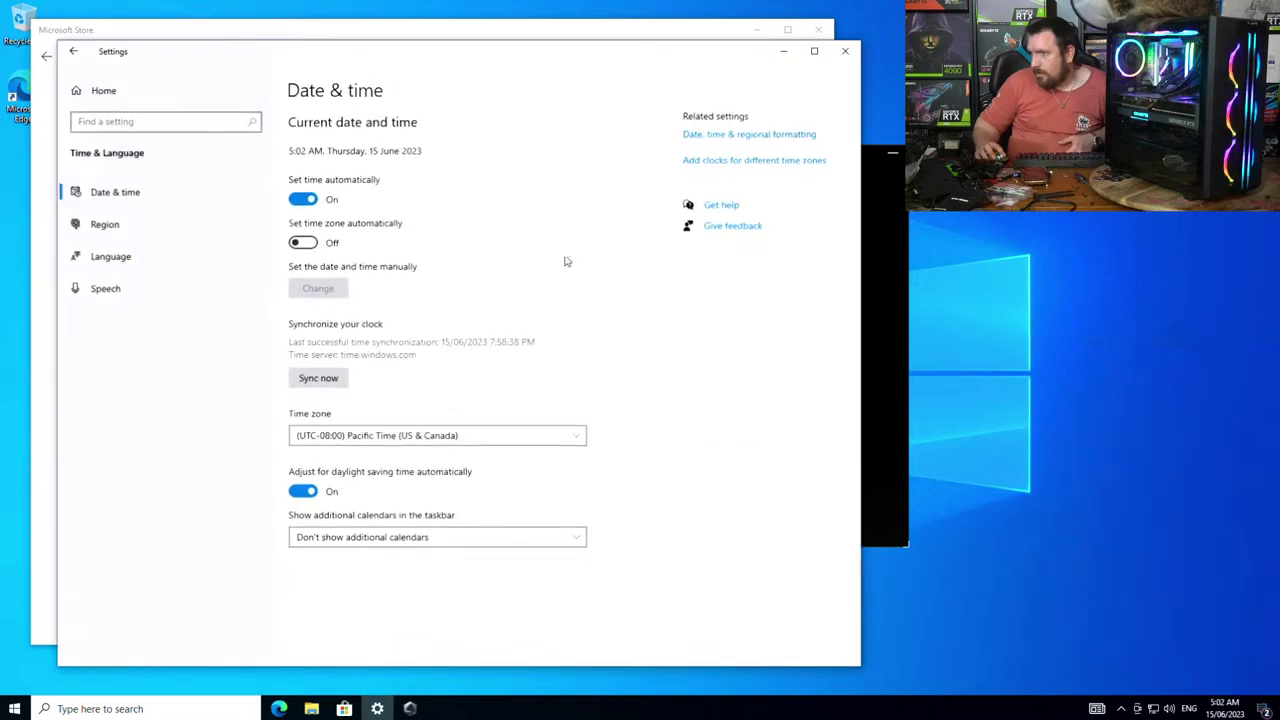
pyautogui.click(410, 437)
pyautogui.scroll(-20, 426, 440)
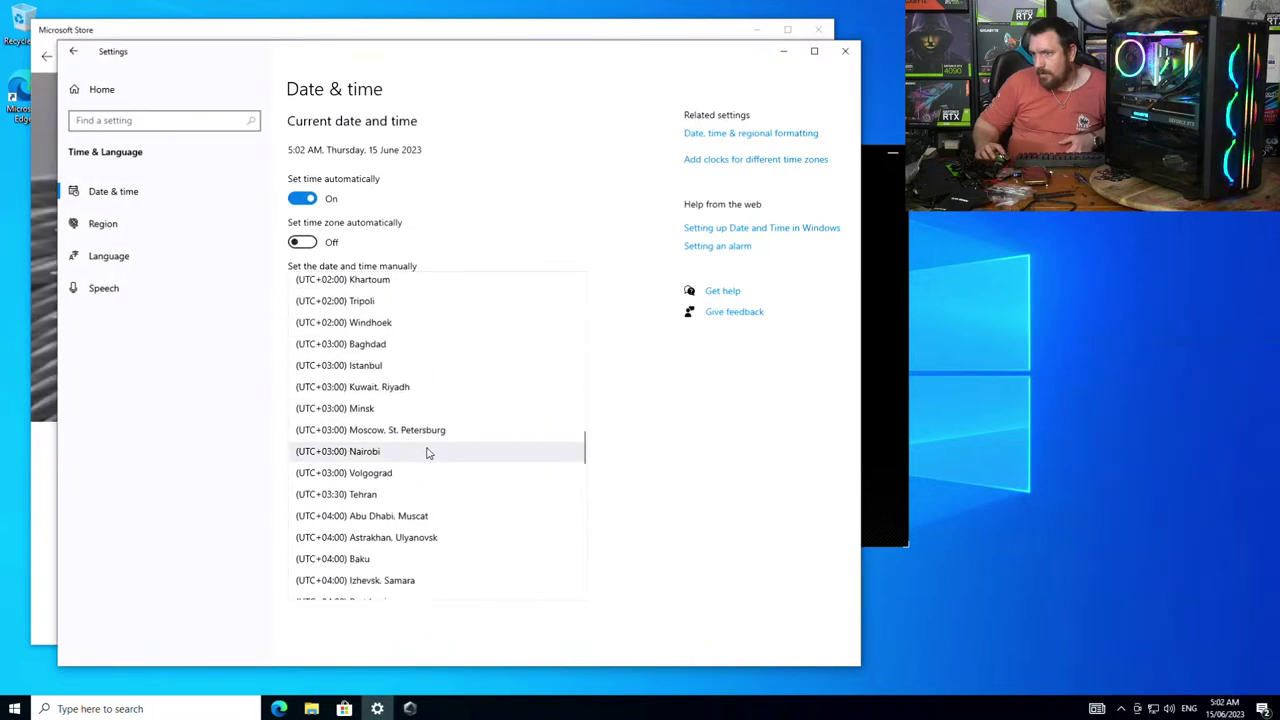
pyautogui.scroll(-6, 383, 523)
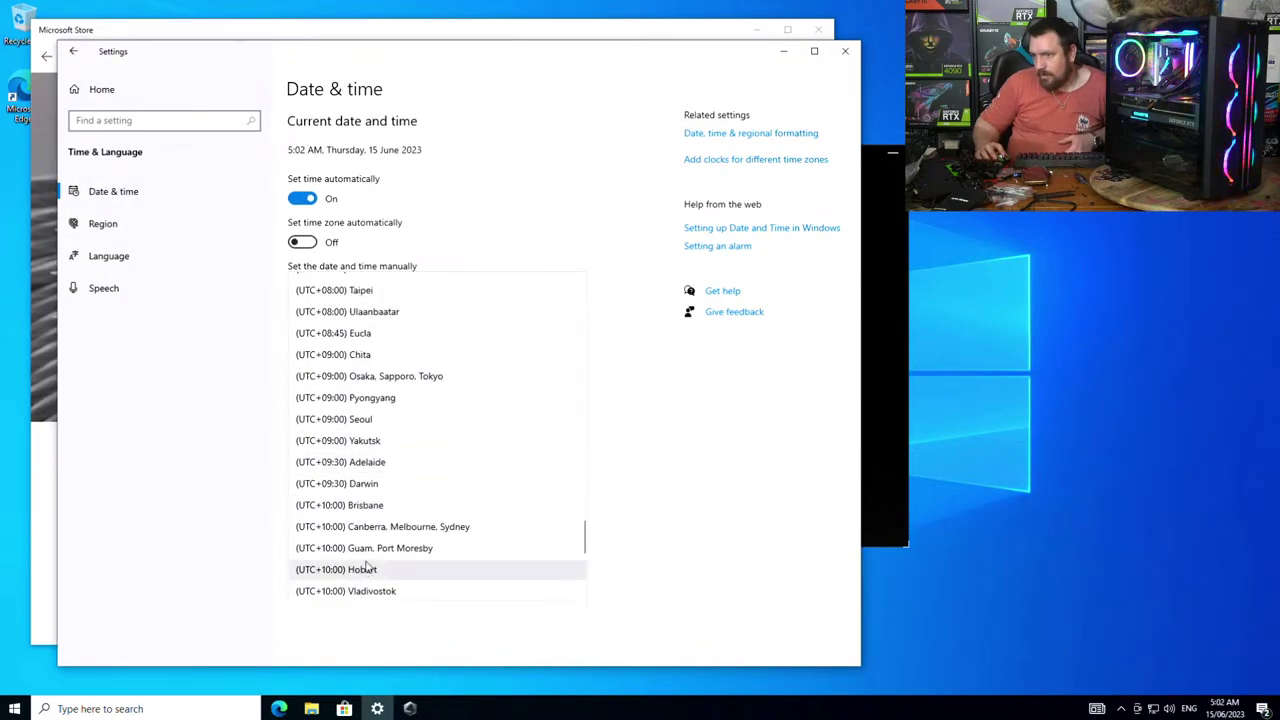
pyautogui.click(380, 507)
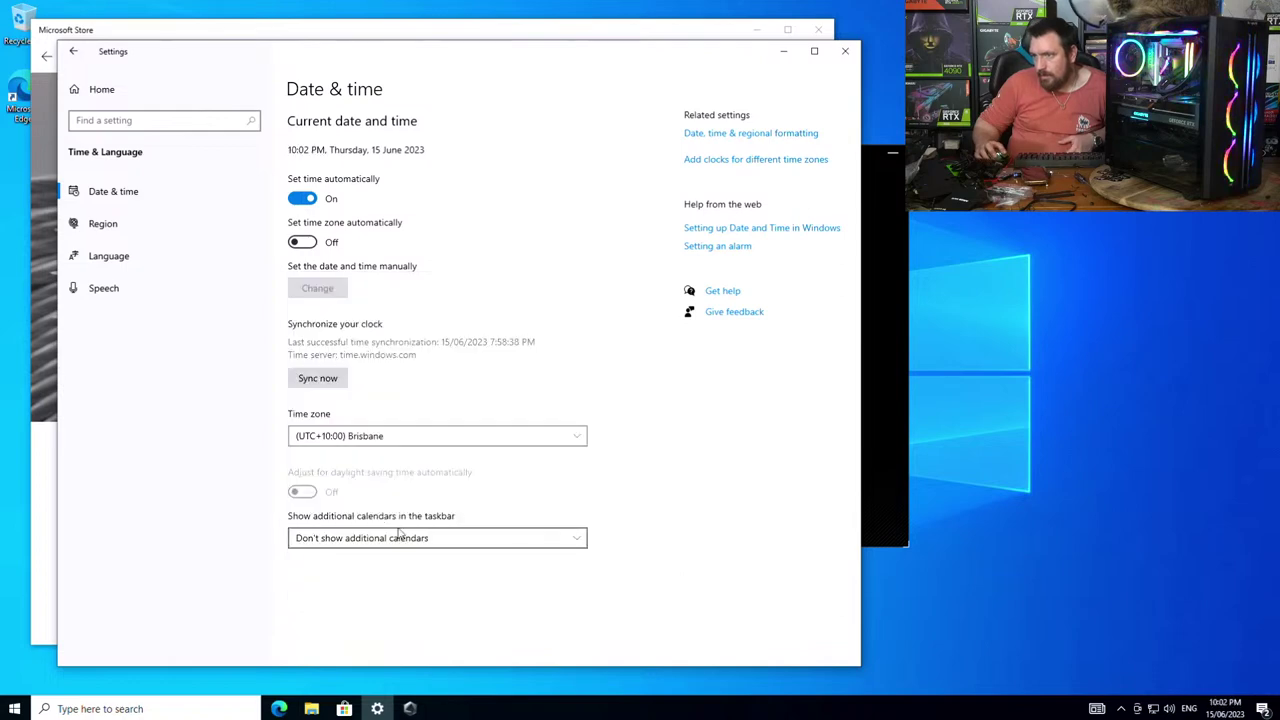
# - Turn on automatic time zone setting, synchronize the clock and minimize the Settings window
pyautogui.click(302, 242)
pyautogui.click(345, 382)
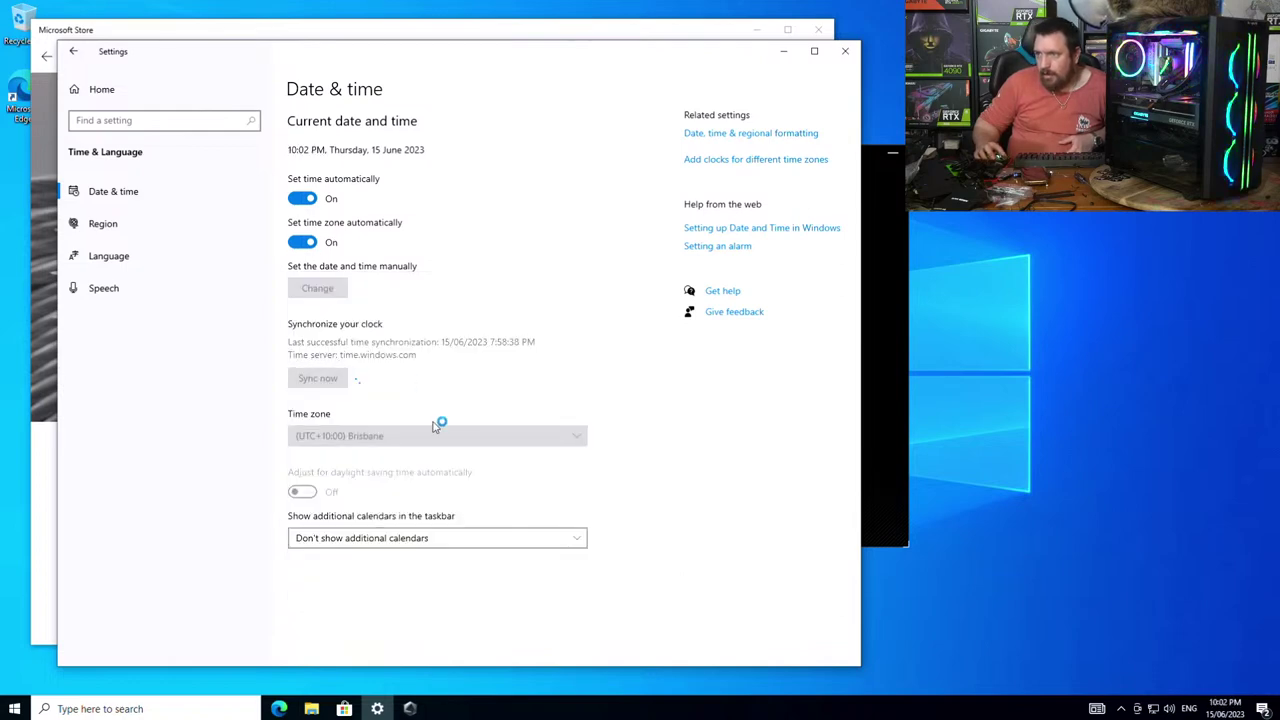
pyautogui.click(784, 52)
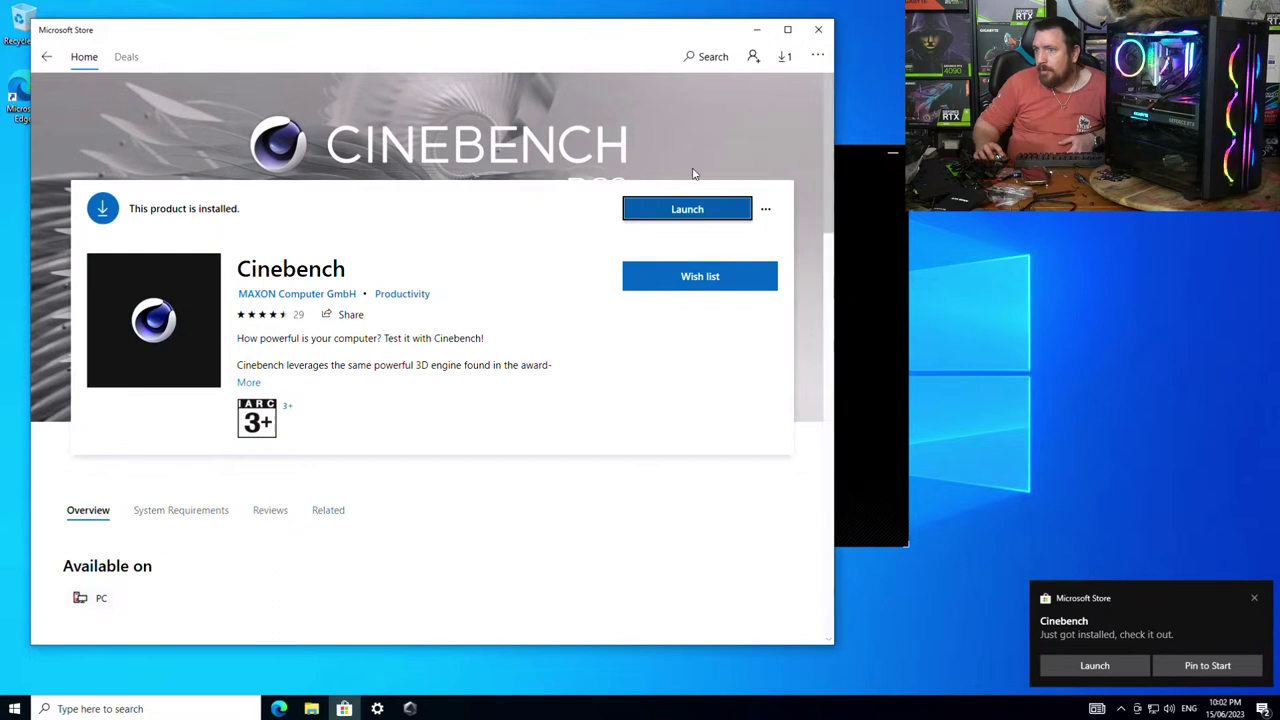
# - Request updates for the installed apps on the Store's Downloads and updates page and return to the Settings window
pyautogui.click(817, 56)
pyautogui.click(768, 86)
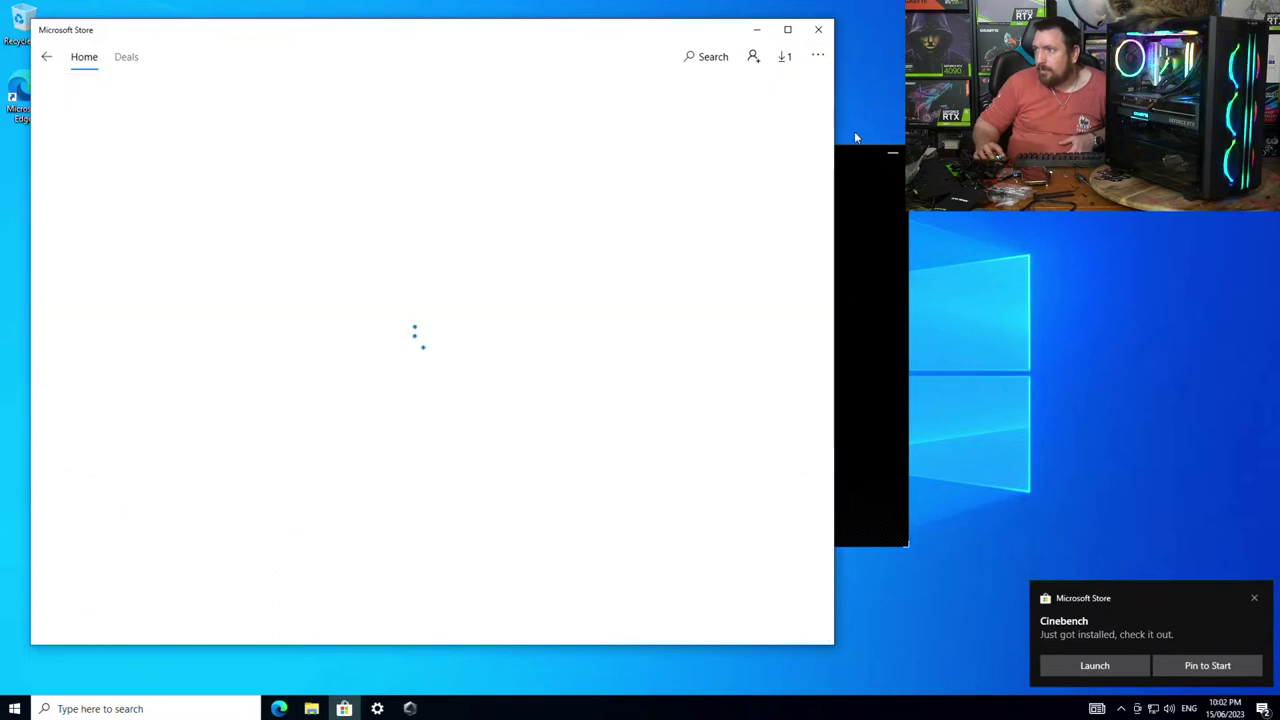
pyautogui.click(876, 226)
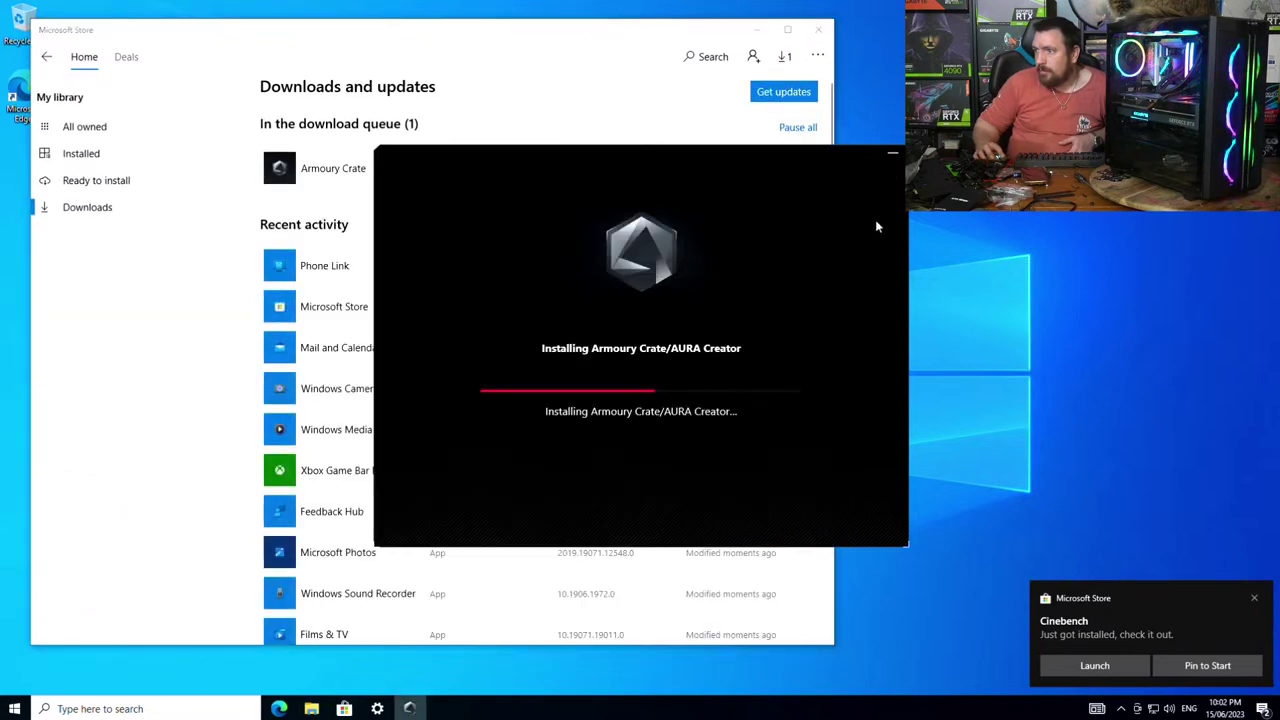
pyautogui.click(572, 92)
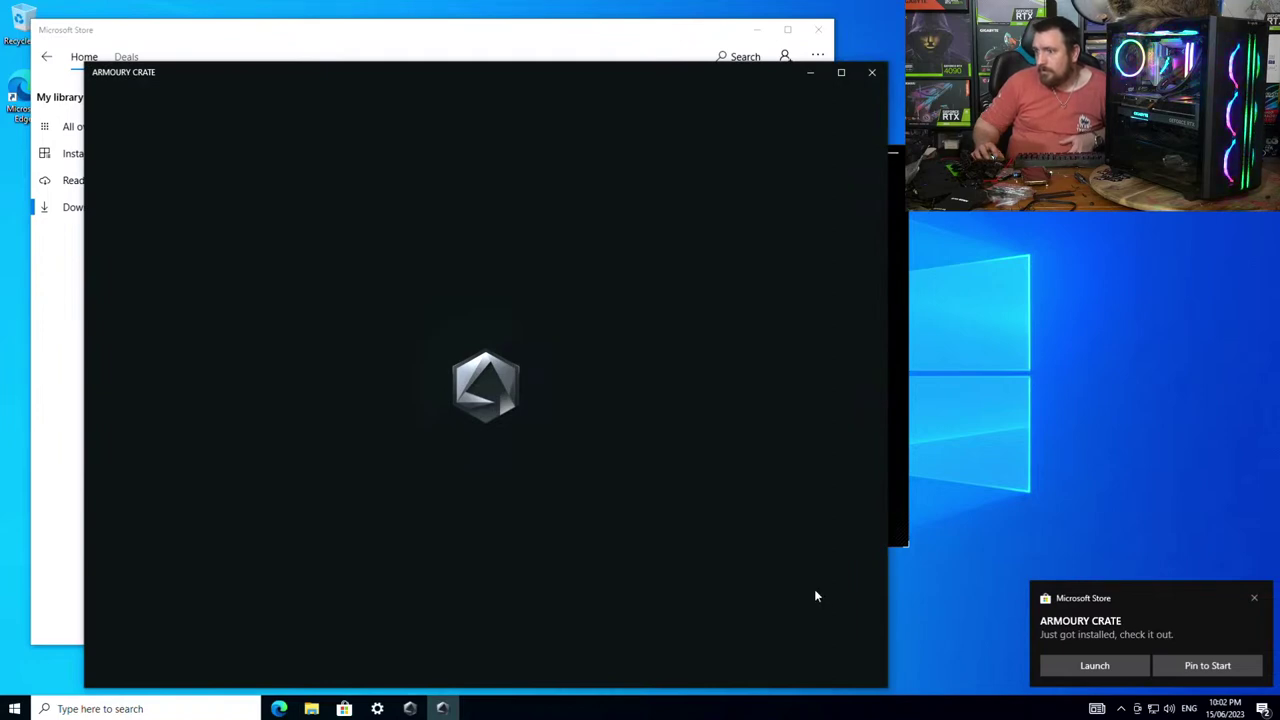
pyautogui.click(451, 43)
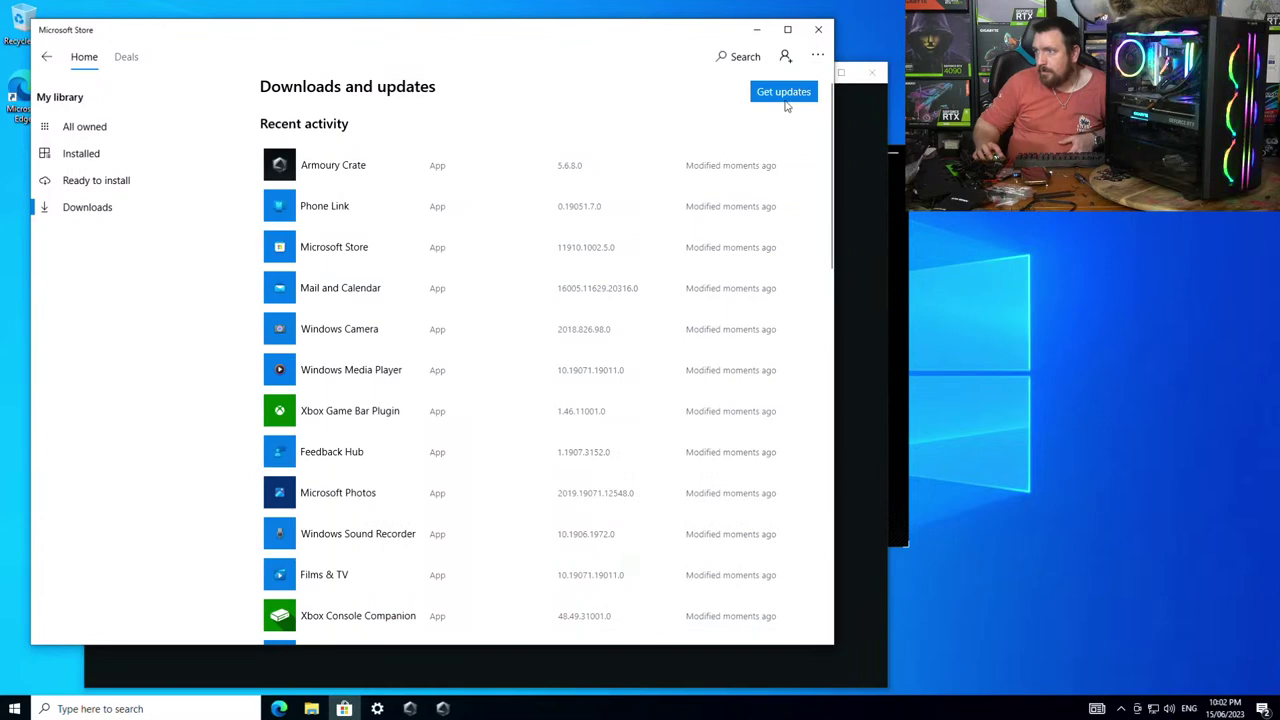
pyautogui.click(785, 92)
pyautogui.click(377, 708)
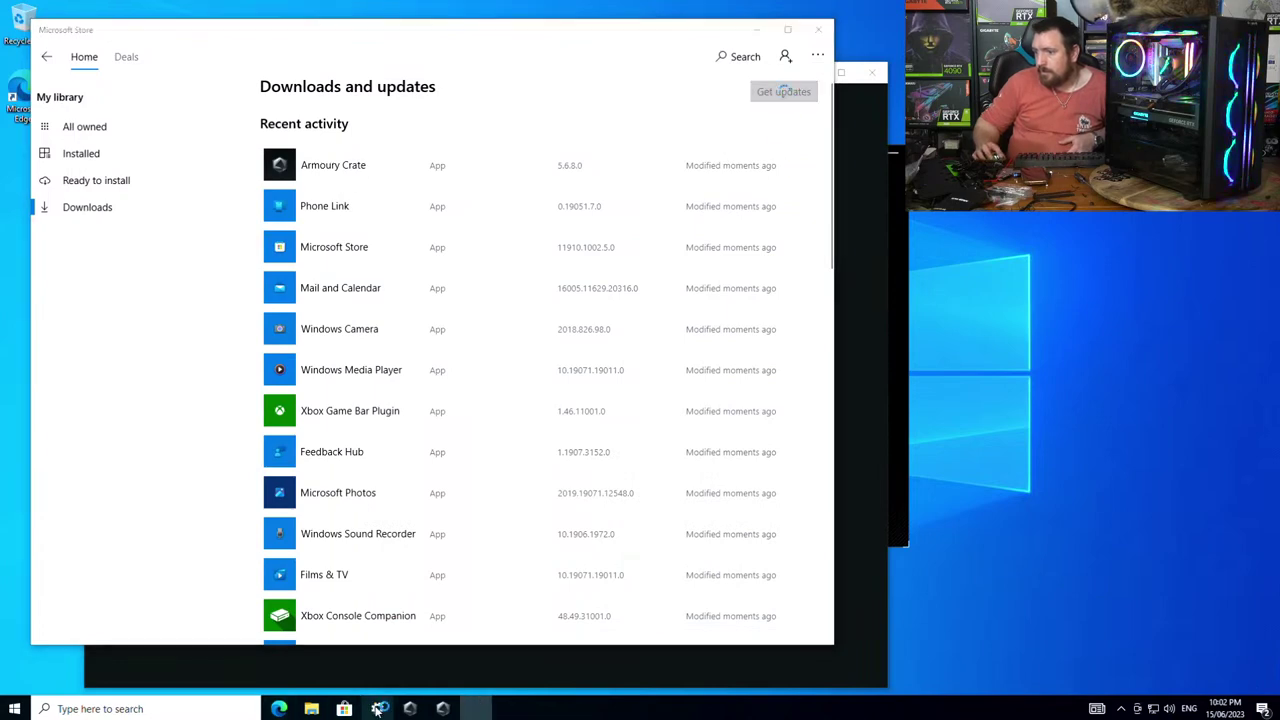
# - Open the optional updates page of Windows Update in the Update & Security settings
pyautogui.click(100, 89)
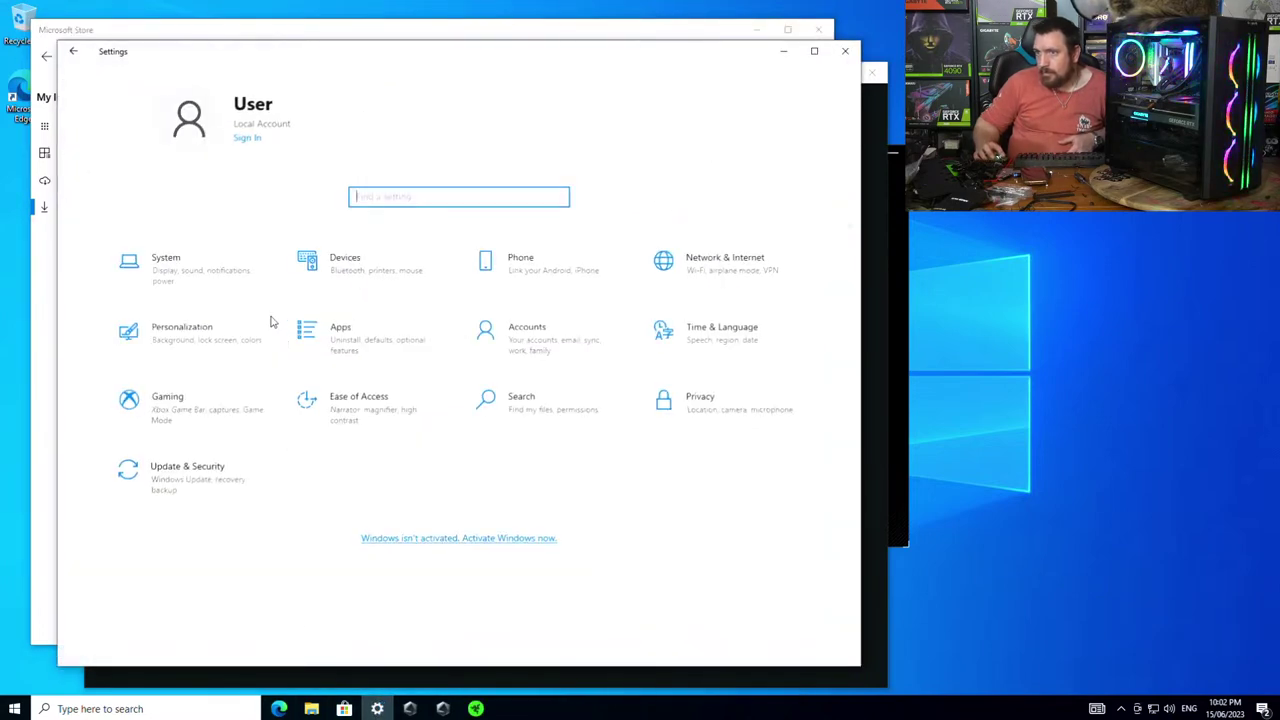
pyautogui.click(193, 494)
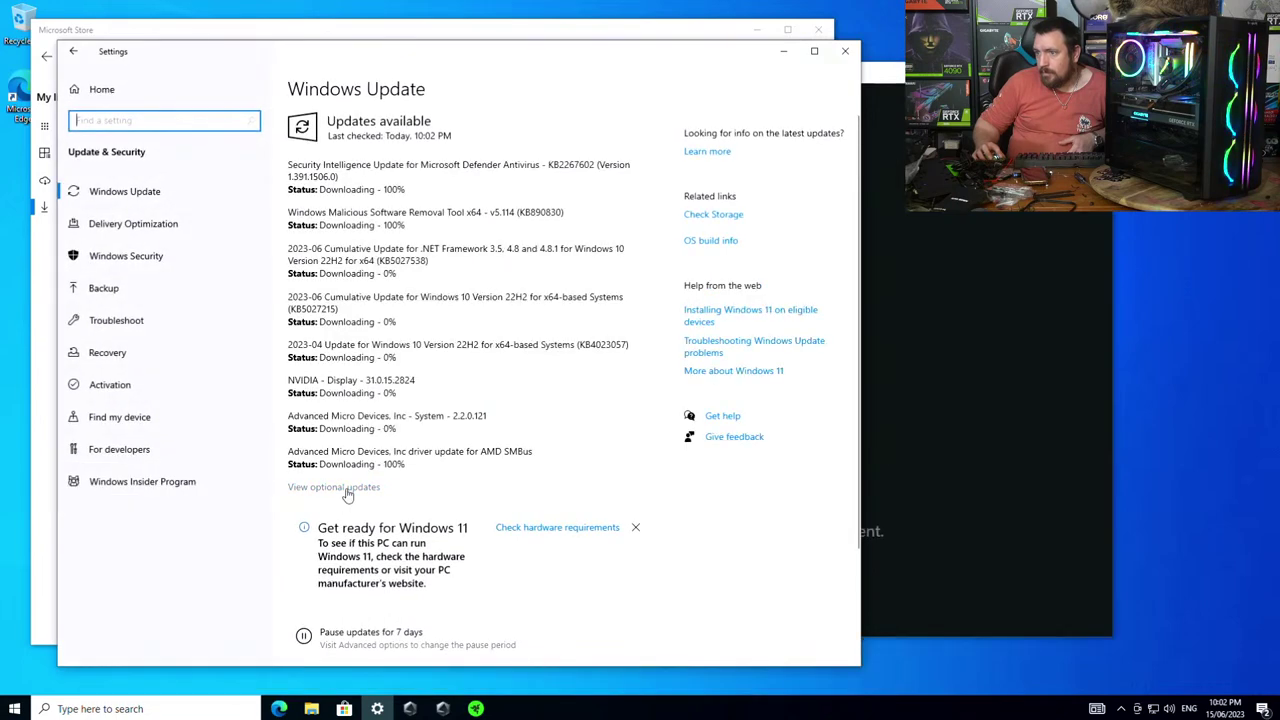
pyautogui.click(346, 490)
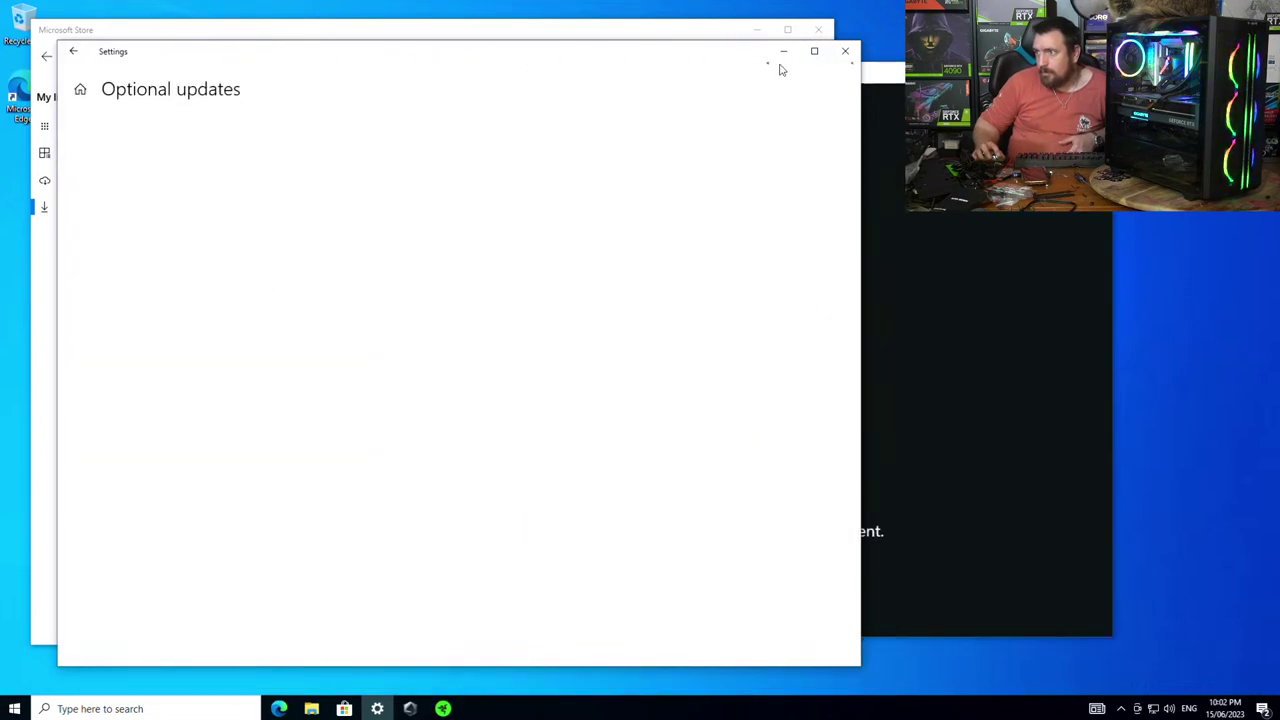
# - Minimize the Store window, acknowledge Armoury Crate's permission notice and allow it to make changes to the device
pyautogui.click(503, 29)
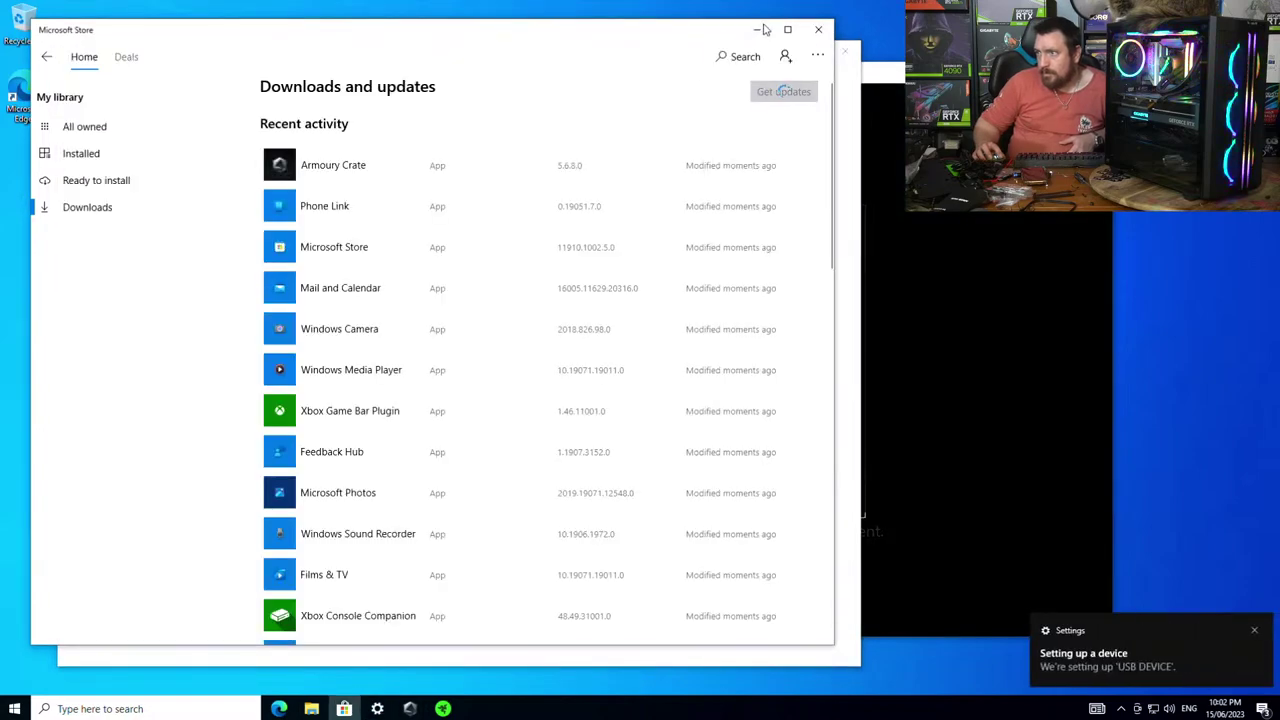
pyautogui.click(757, 31)
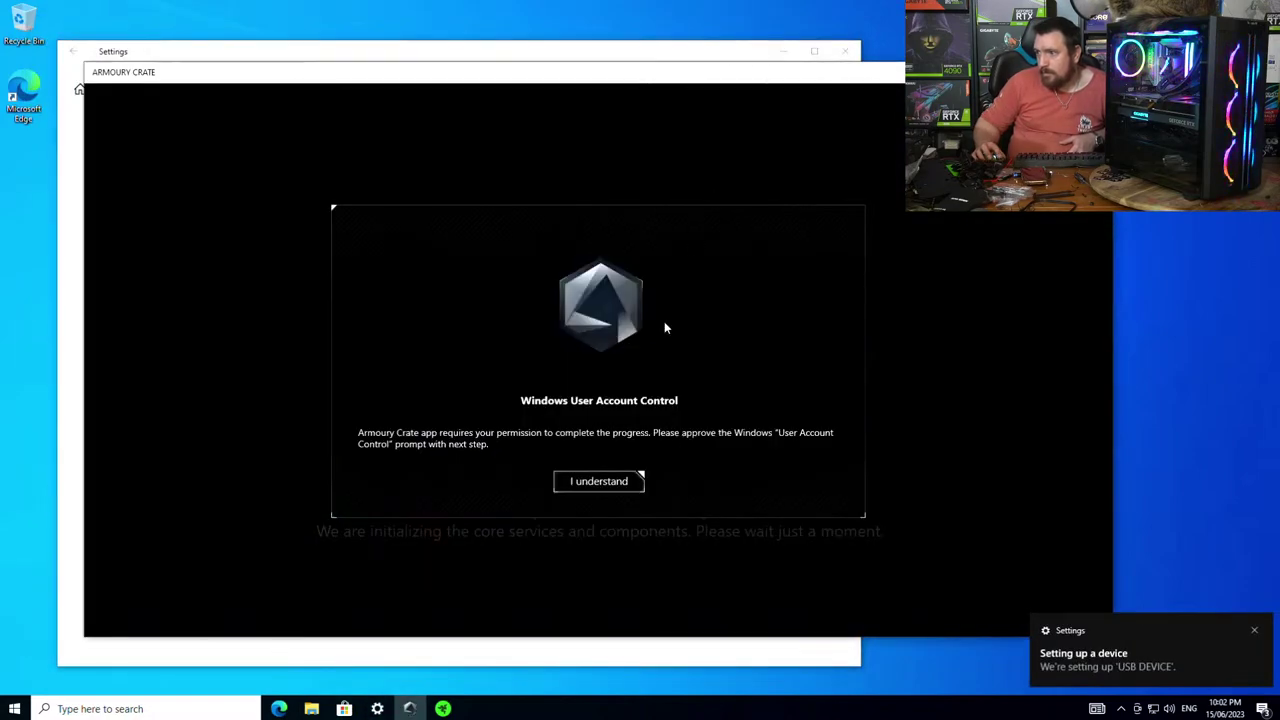
pyautogui.click(596, 483)
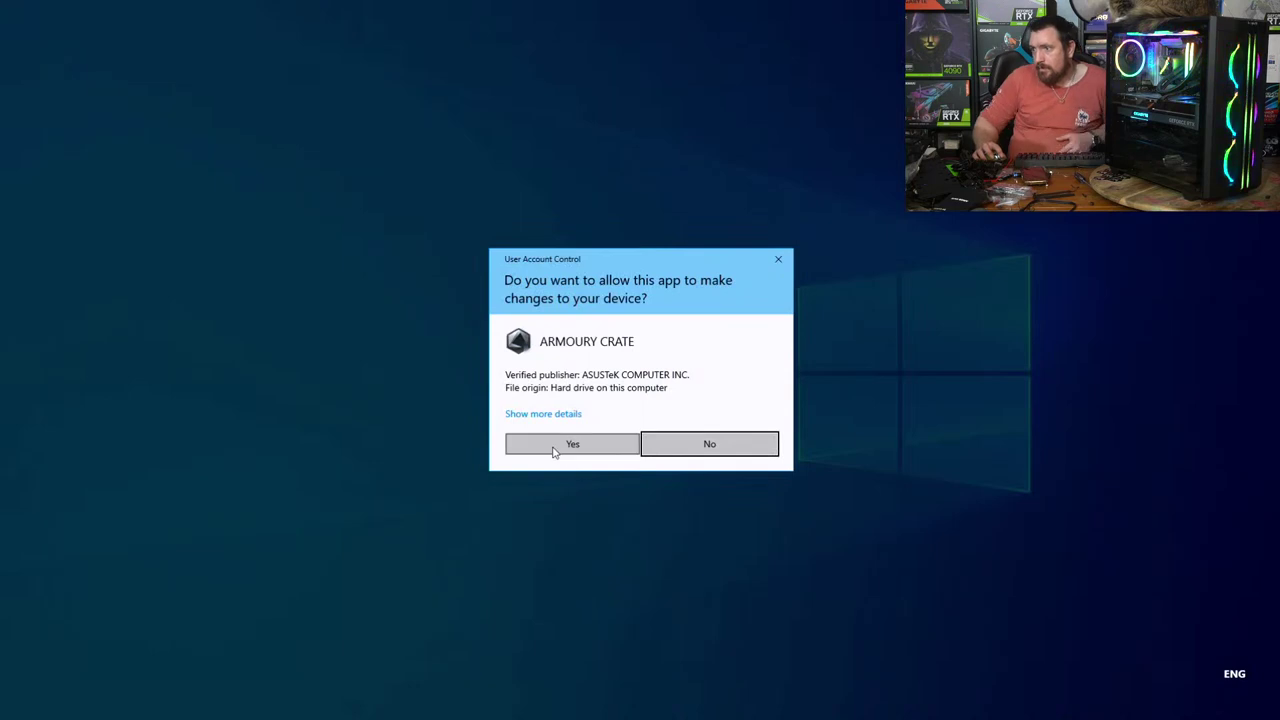
pyautogui.click(540, 451)
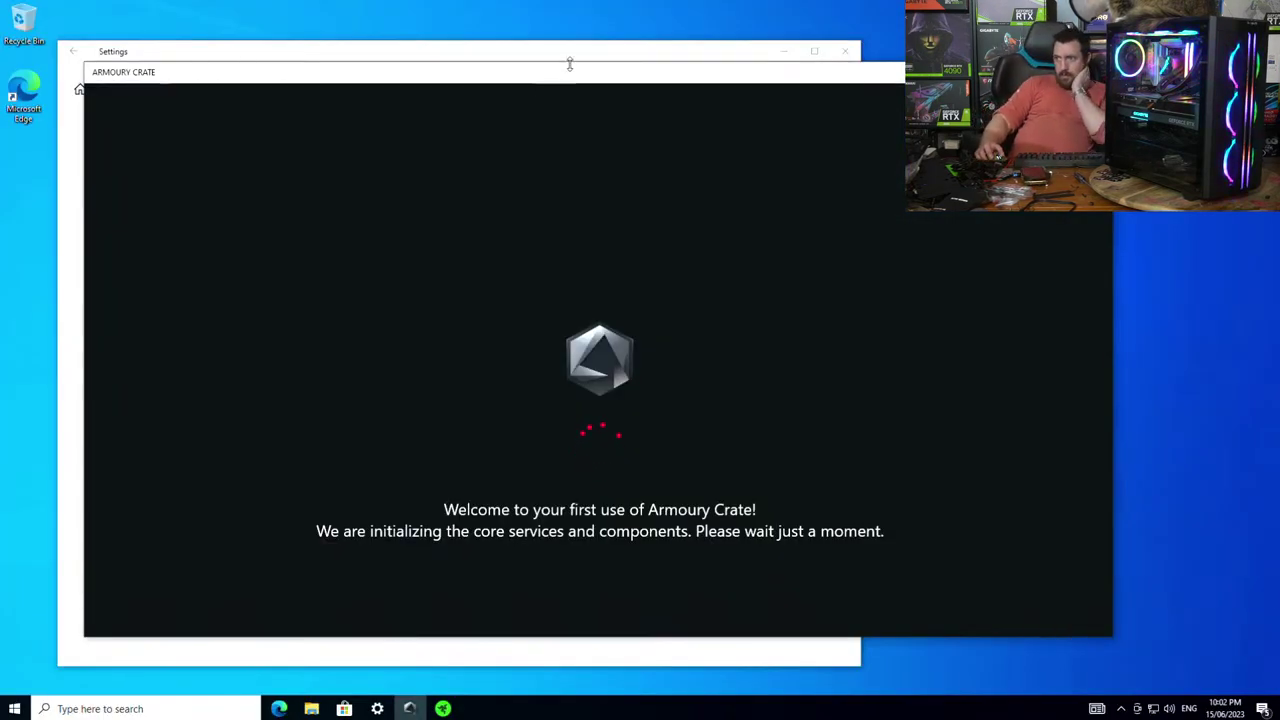
# - Bring the Optional updates page back to the front and dismiss the USB device notification
pyautogui.click(587, 60)
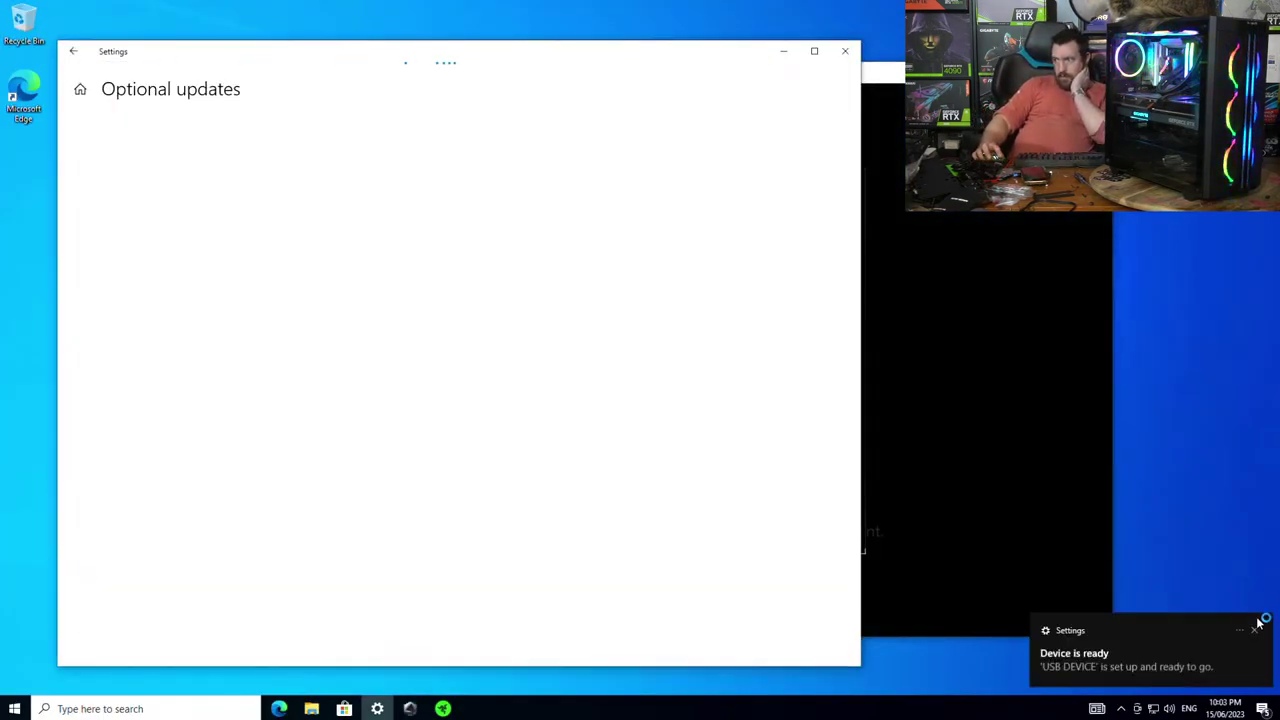
pyautogui.click(1256, 629)
pyautogui.click(1263, 708)
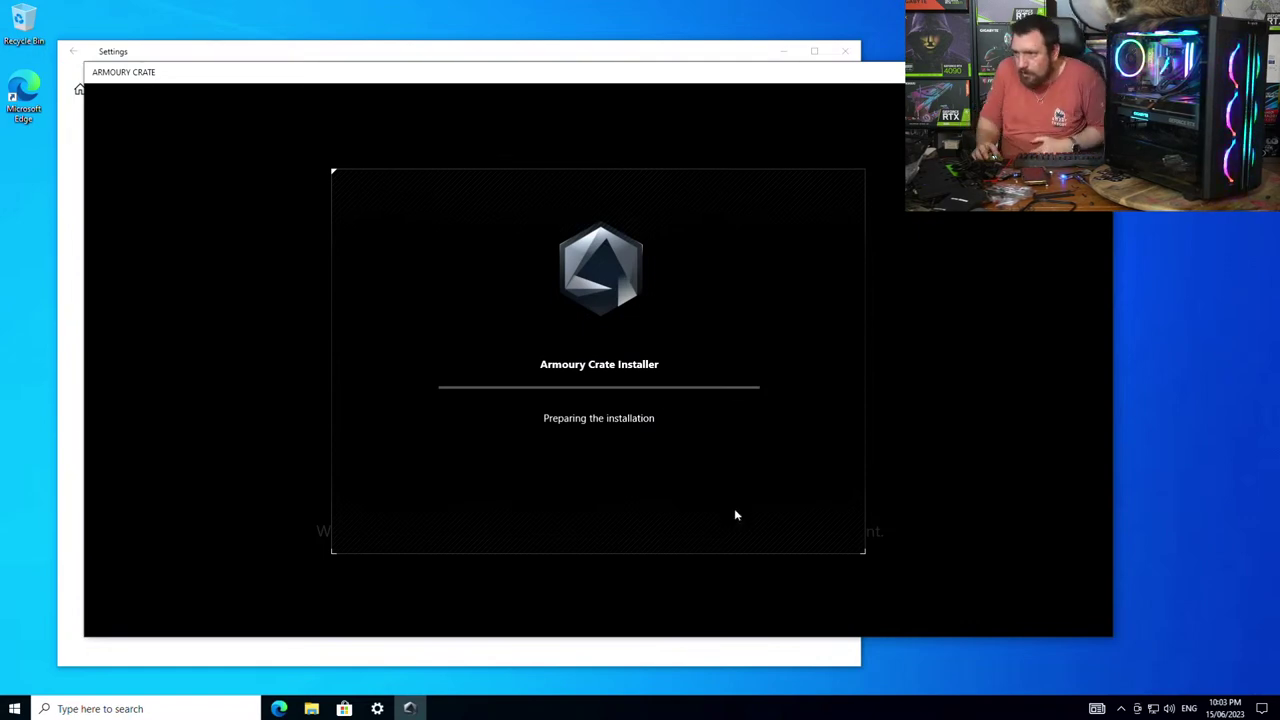
# - Copy This PC, Applications and Games from the Setup folder on Portable NVMe (E:) to the desktop
pyautogui.click(311, 708)
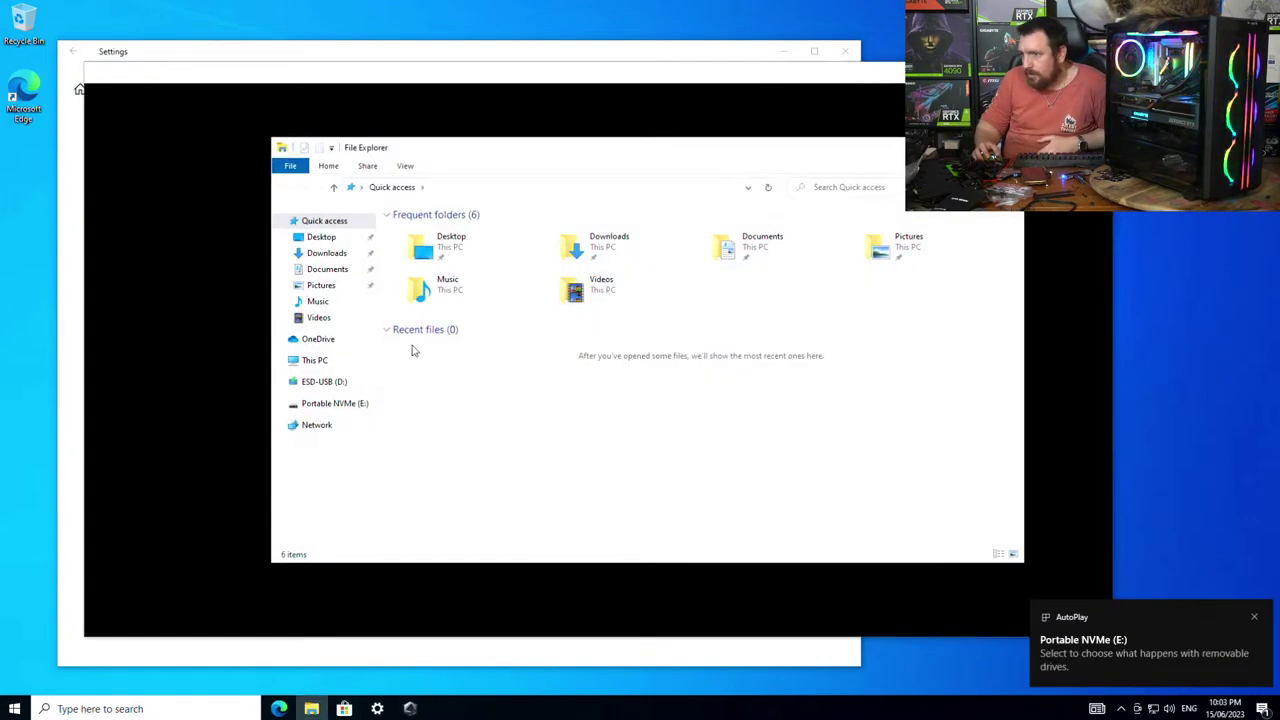
pyautogui.click(347, 405)
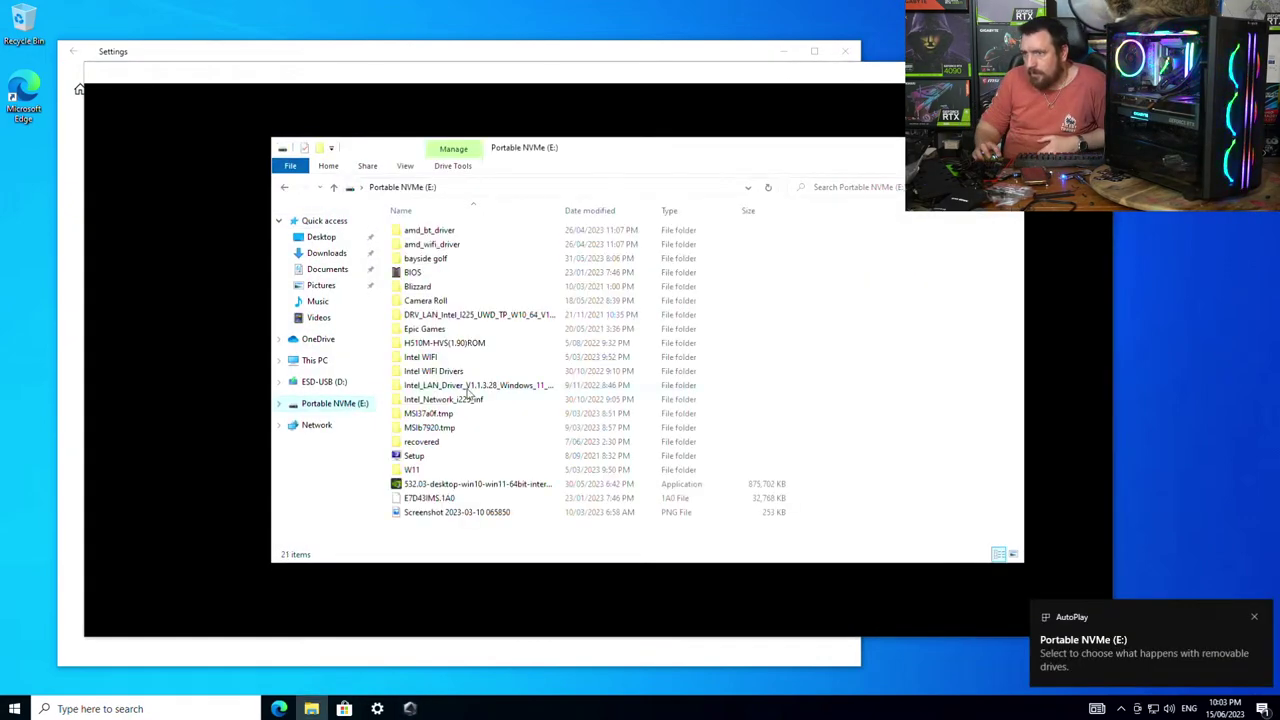
pyautogui.doubleClick(414, 456)
pyautogui.moveTo(422, 346); pyautogui.dragTo(25, 200)
pyautogui.moveTo(438, 233); pyautogui.dragTo(25, 235)
pyautogui.moveTo(412, 274); pyautogui.dragTo(24, 300)
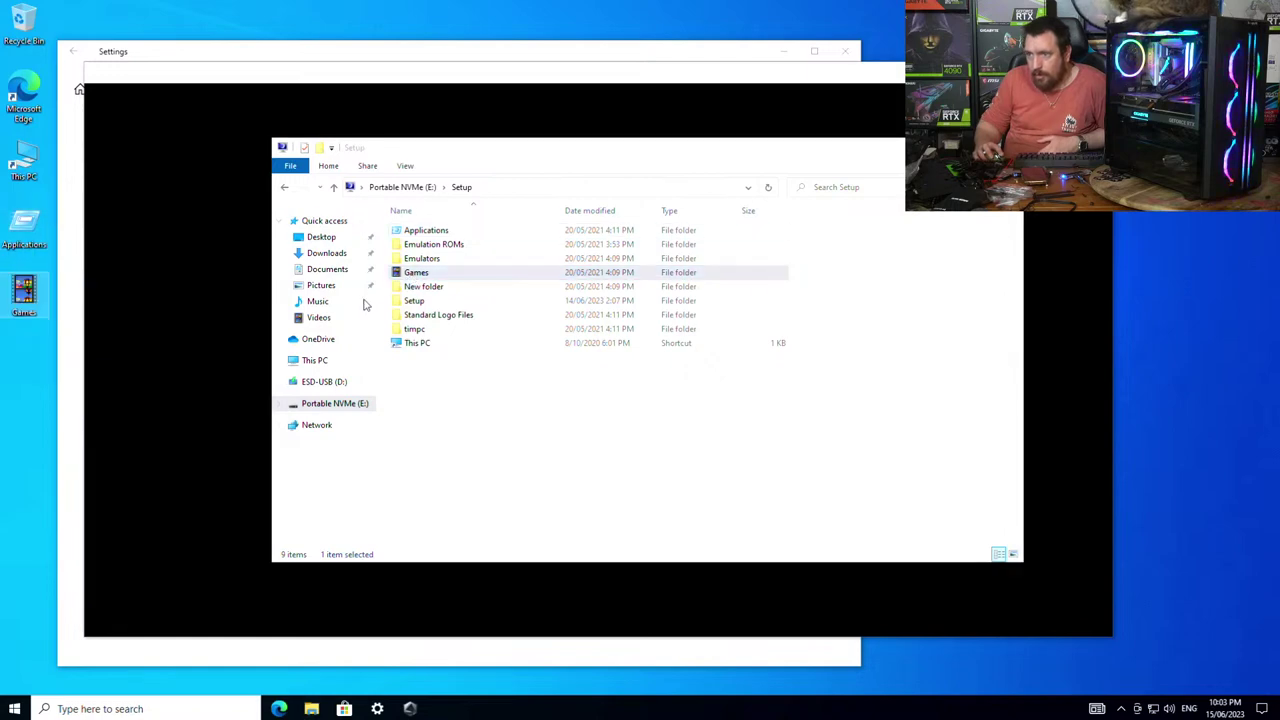
# - Run Battle.net-Setup and ChromeSetup from the nested Setup folder, allowing both to make changes to the device
pyautogui.doubleClick(414, 301)
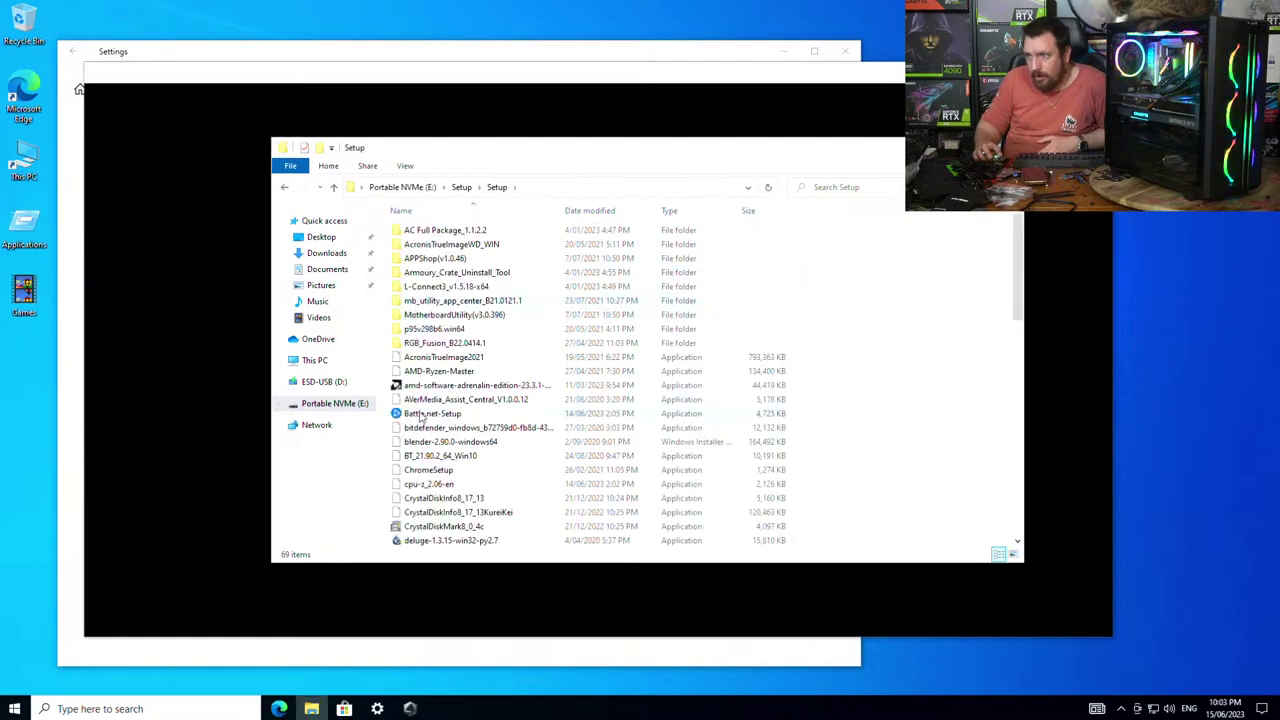
pyautogui.doubleClick(430, 414)
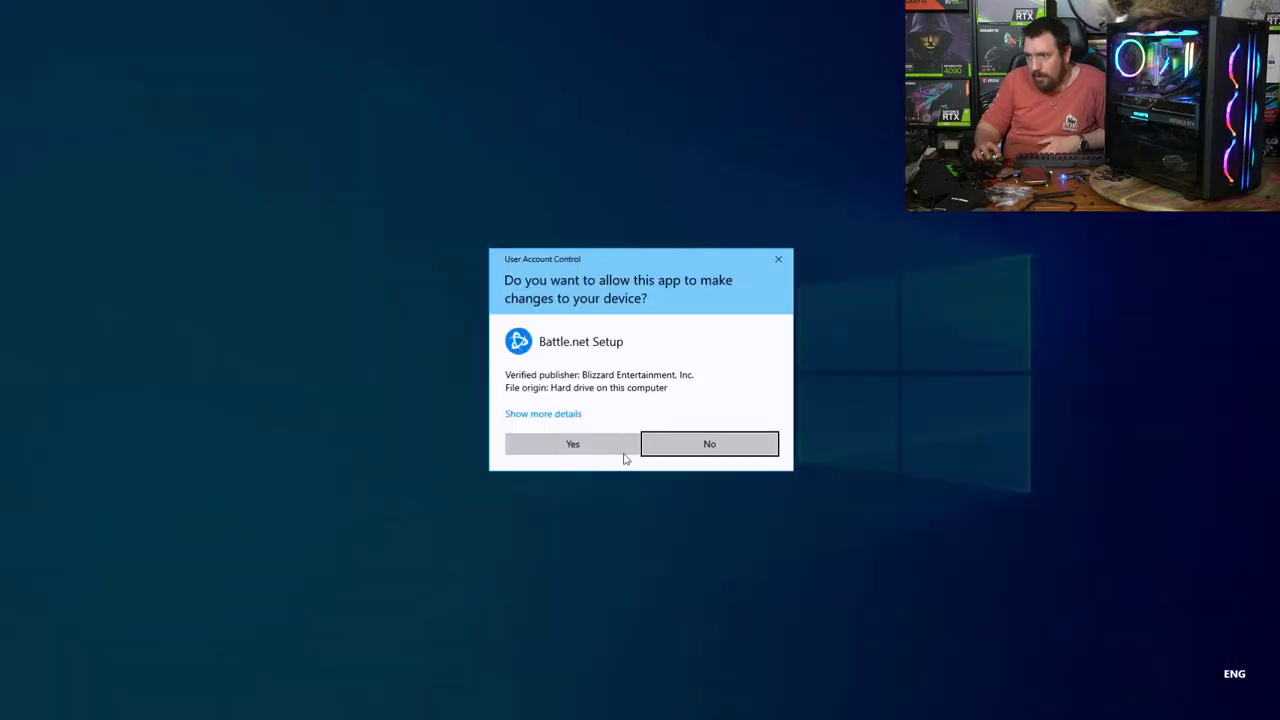
pyautogui.click(620, 455)
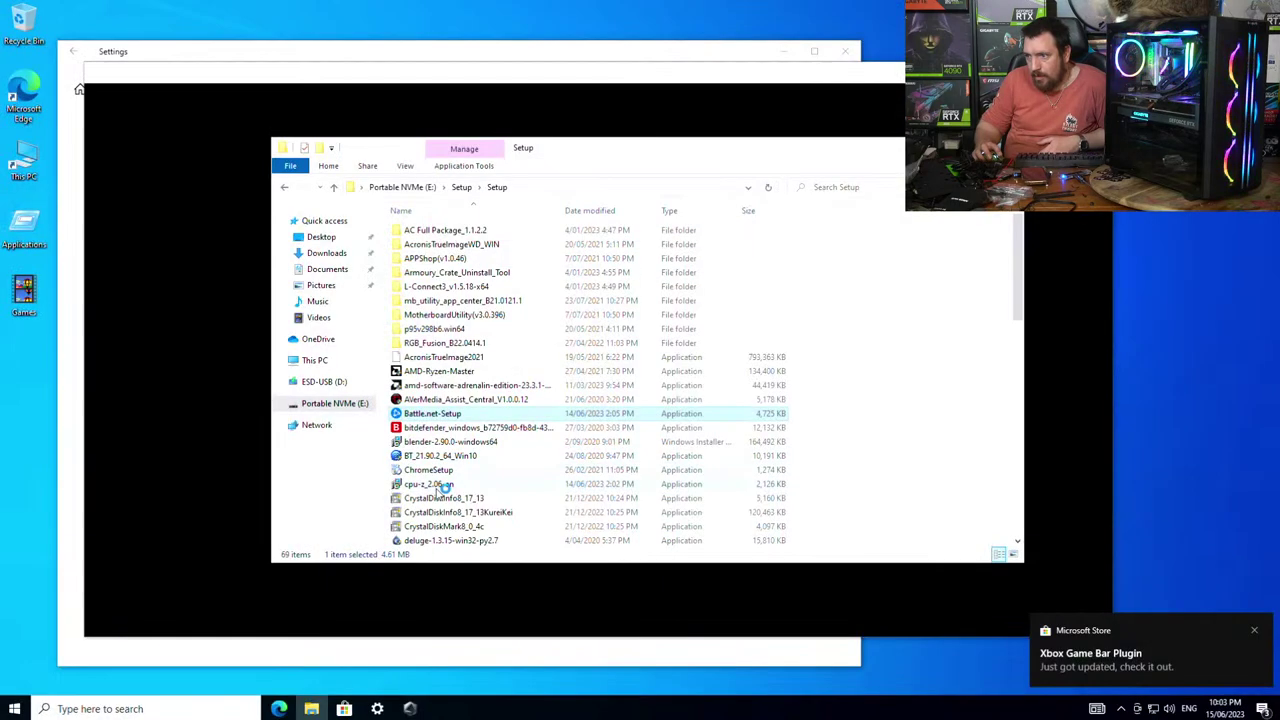
pyautogui.doubleClick(428, 470)
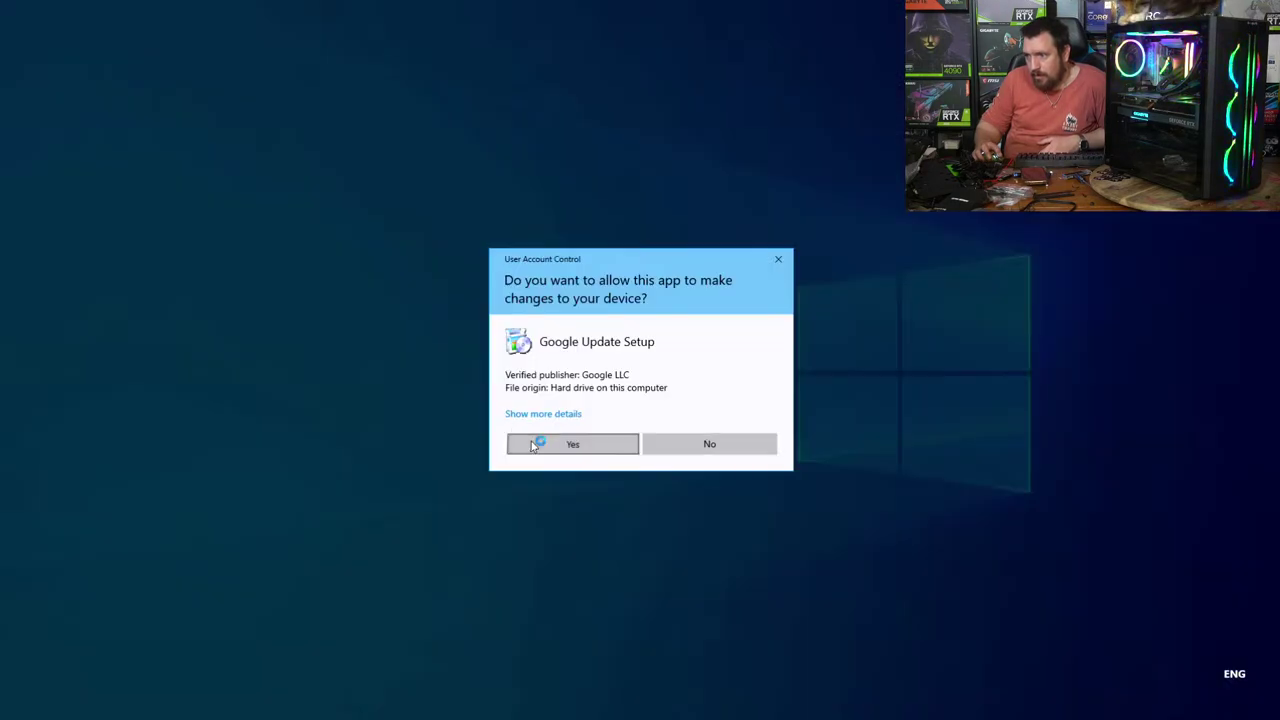
pyautogui.click(537, 444)
# - Install CPU-Z 2.06 with its license accepted and without viewing the readme, closing Chrome's welcome window
pyautogui.doubleClick(440, 485)
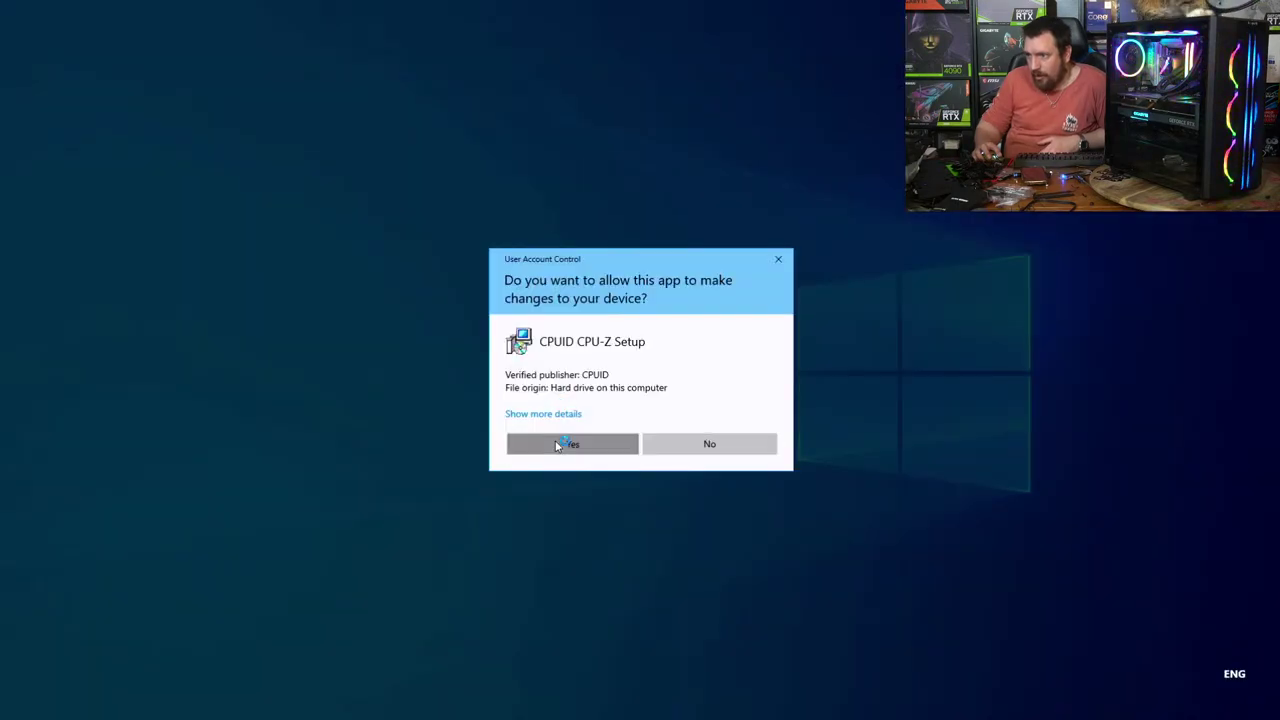
pyautogui.click(557, 445)
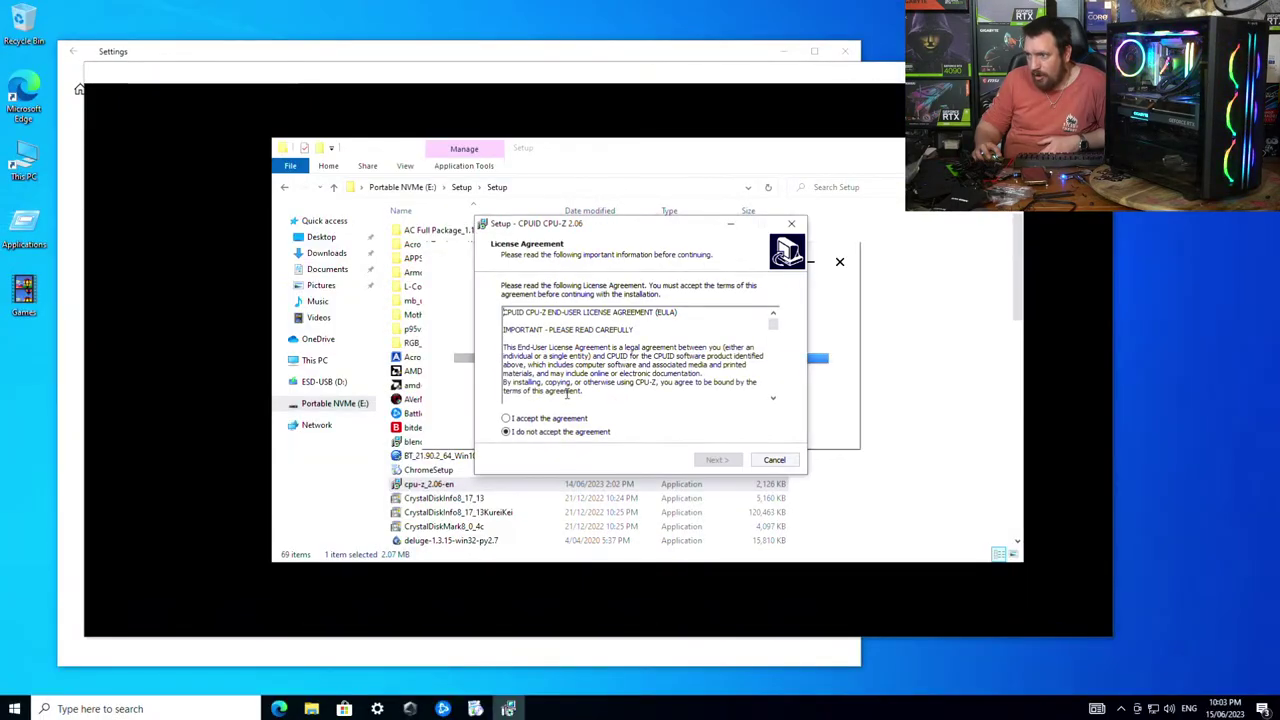
pyautogui.click(725, 459)
pyautogui.click(719, 459)
pyautogui.click(717, 459)
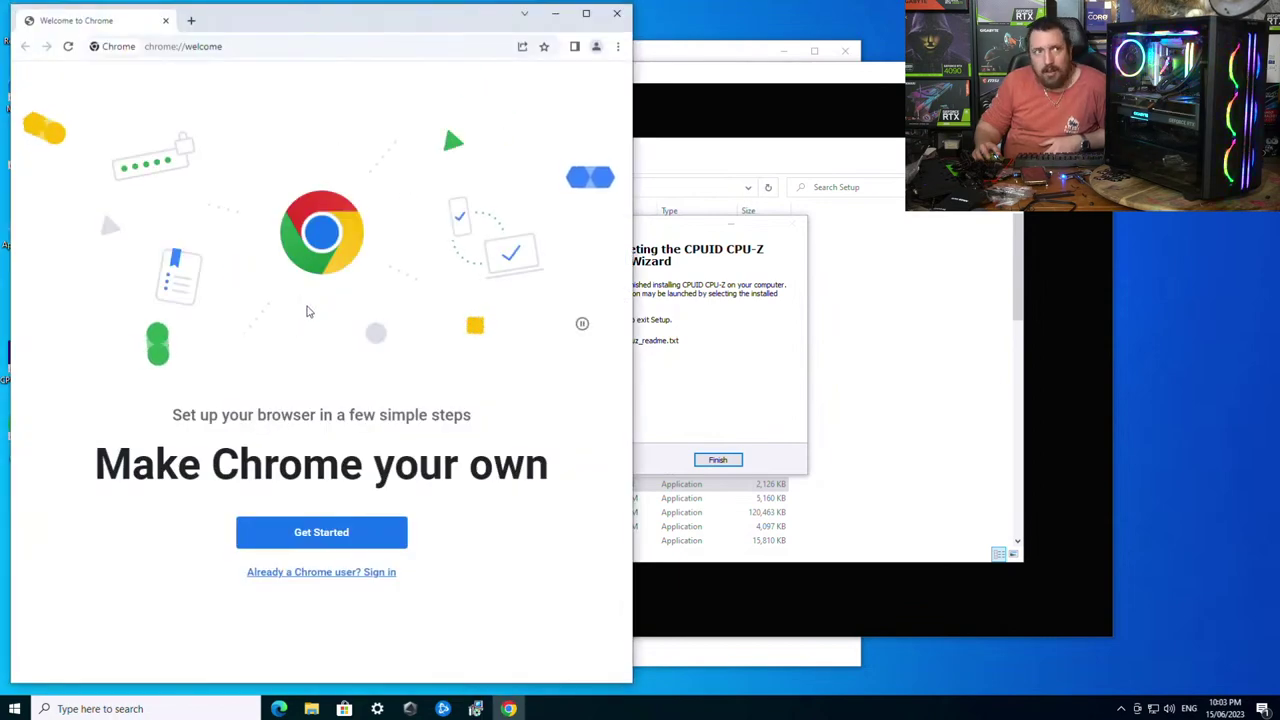
pyautogui.click(616, 13)
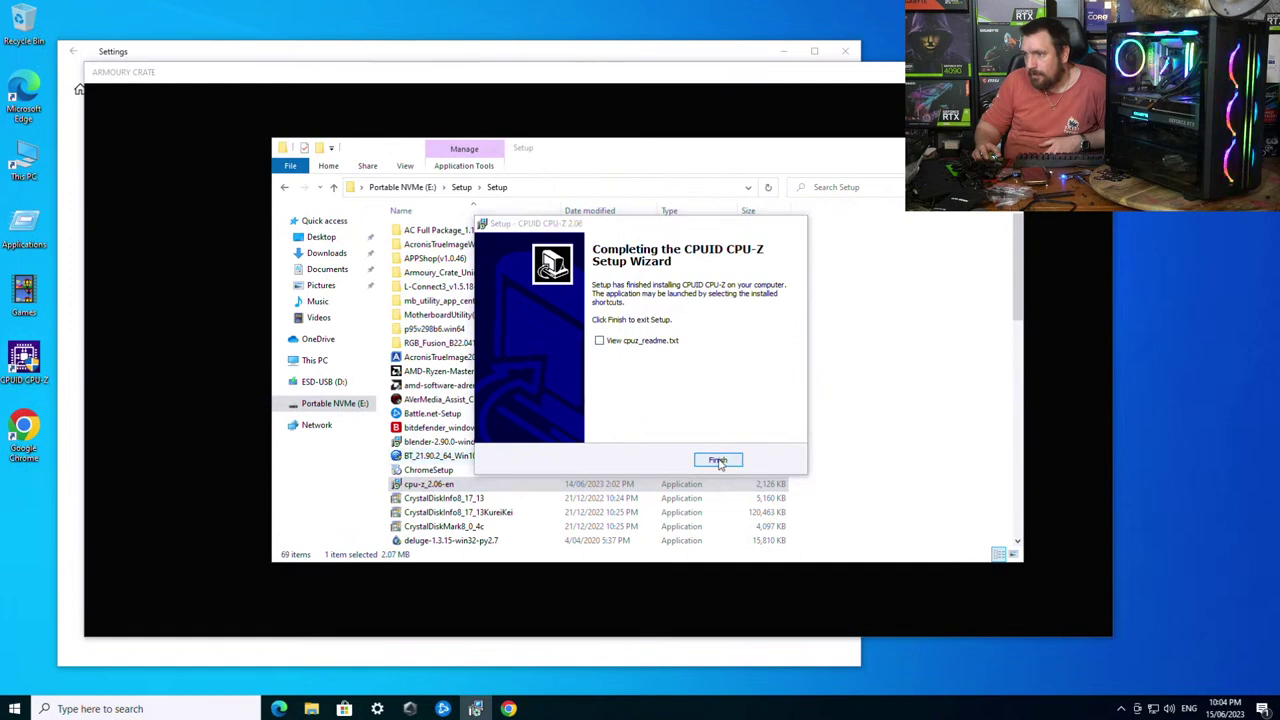
pyautogui.click(718, 461)
# - Install CrystalDiskInfo 8.17.13 from the Setup folder, accepting its license agreement and keeping the default options
pyautogui.doubleClick(445, 498)
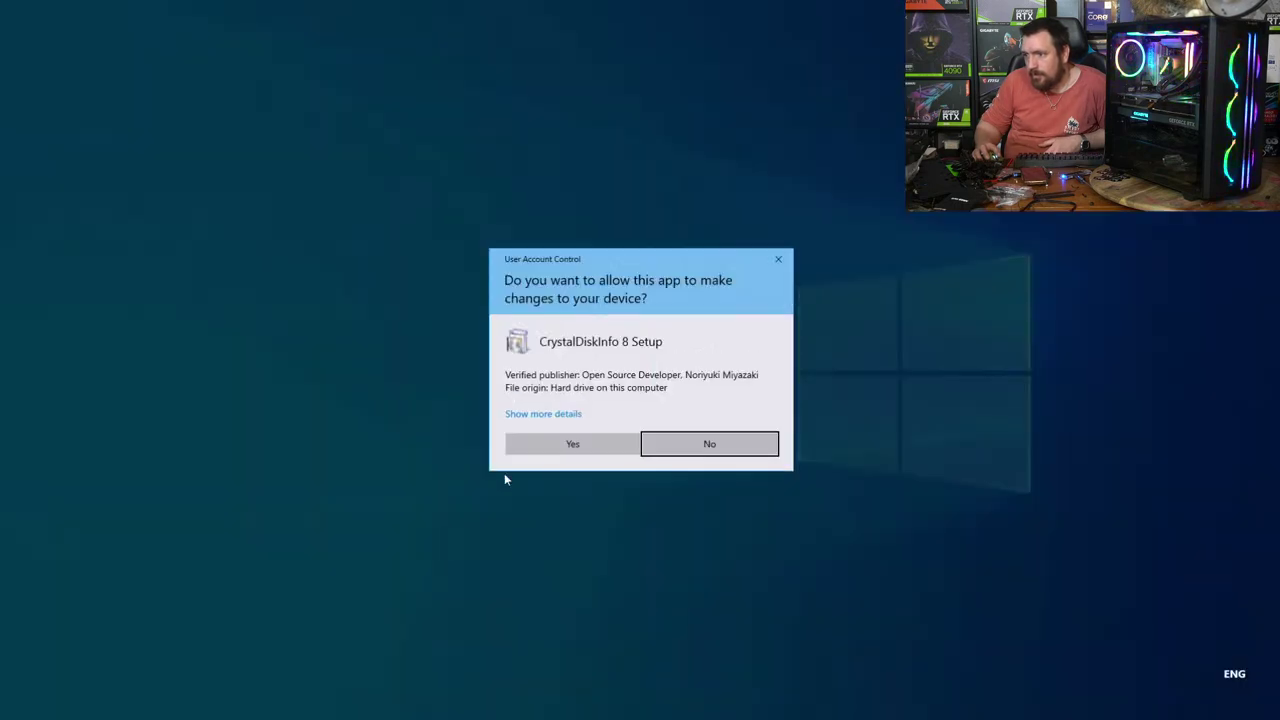
pyautogui.click(540, 445)
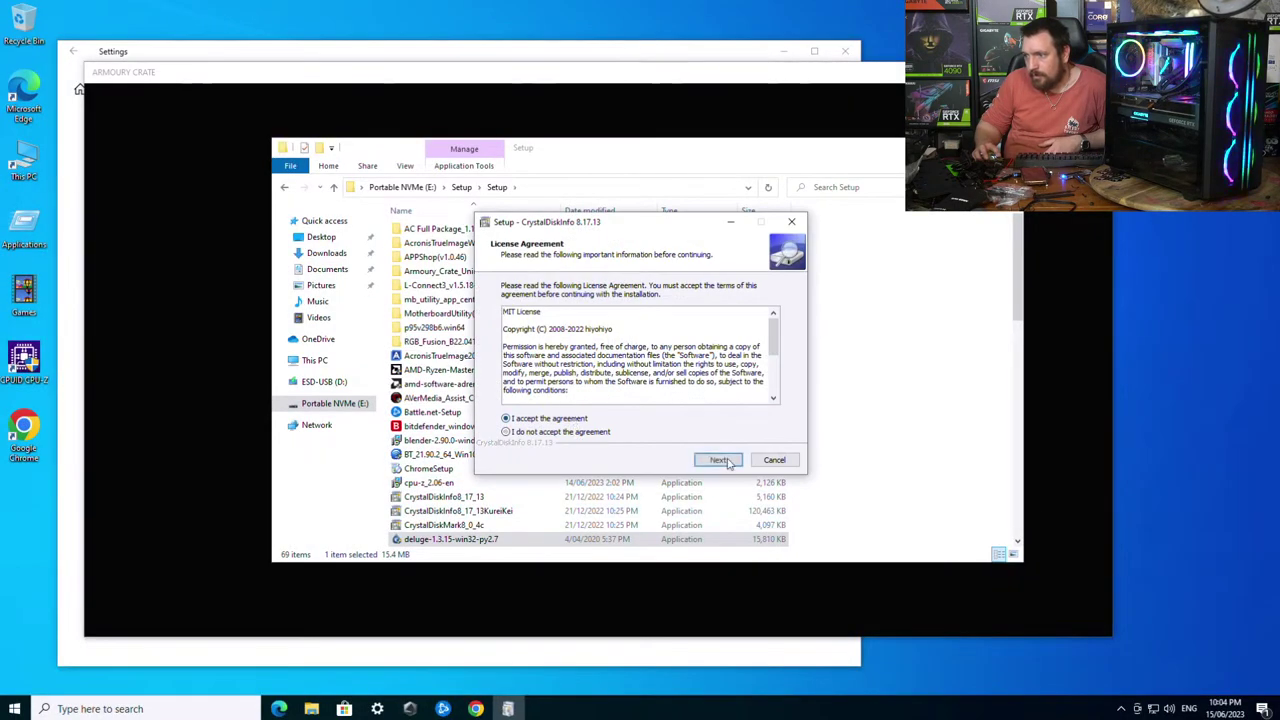
pyautogui.click(718, 460)
pyautogui.click(718, 460)
pyautogui.click(718, 460)
pyautogui.click(718, 460)
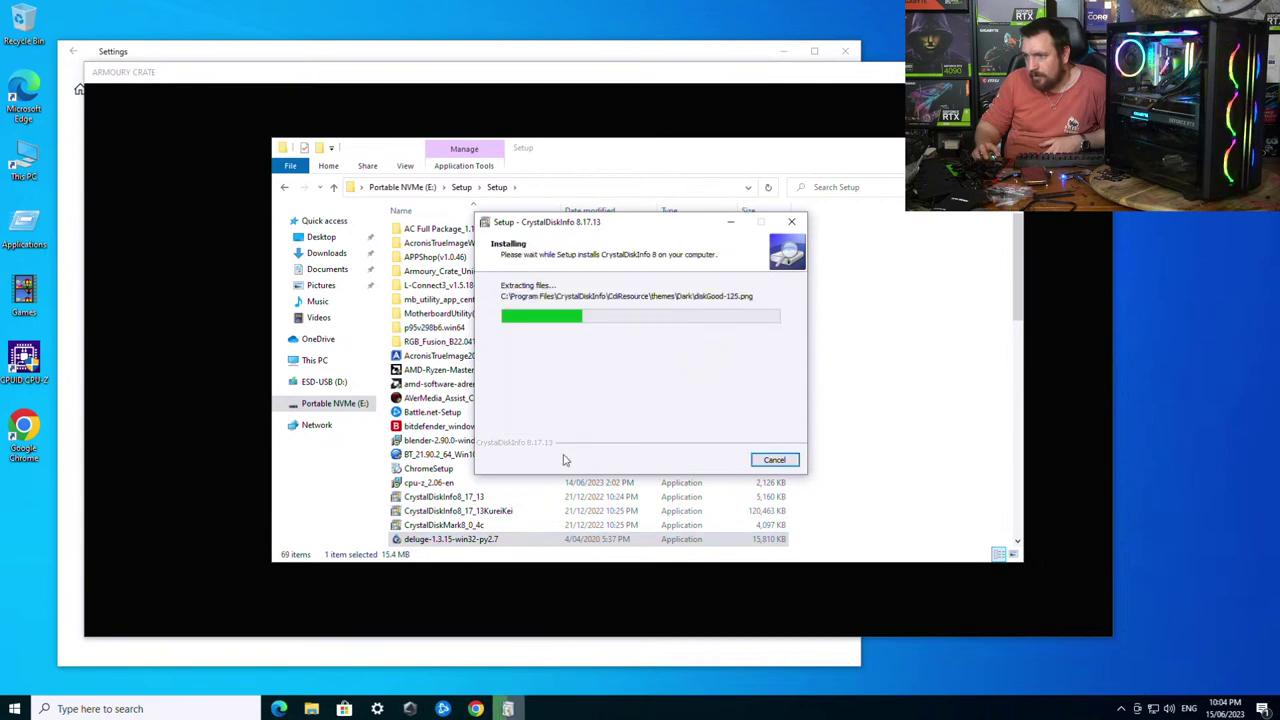
pyautogui.click(717, 460)
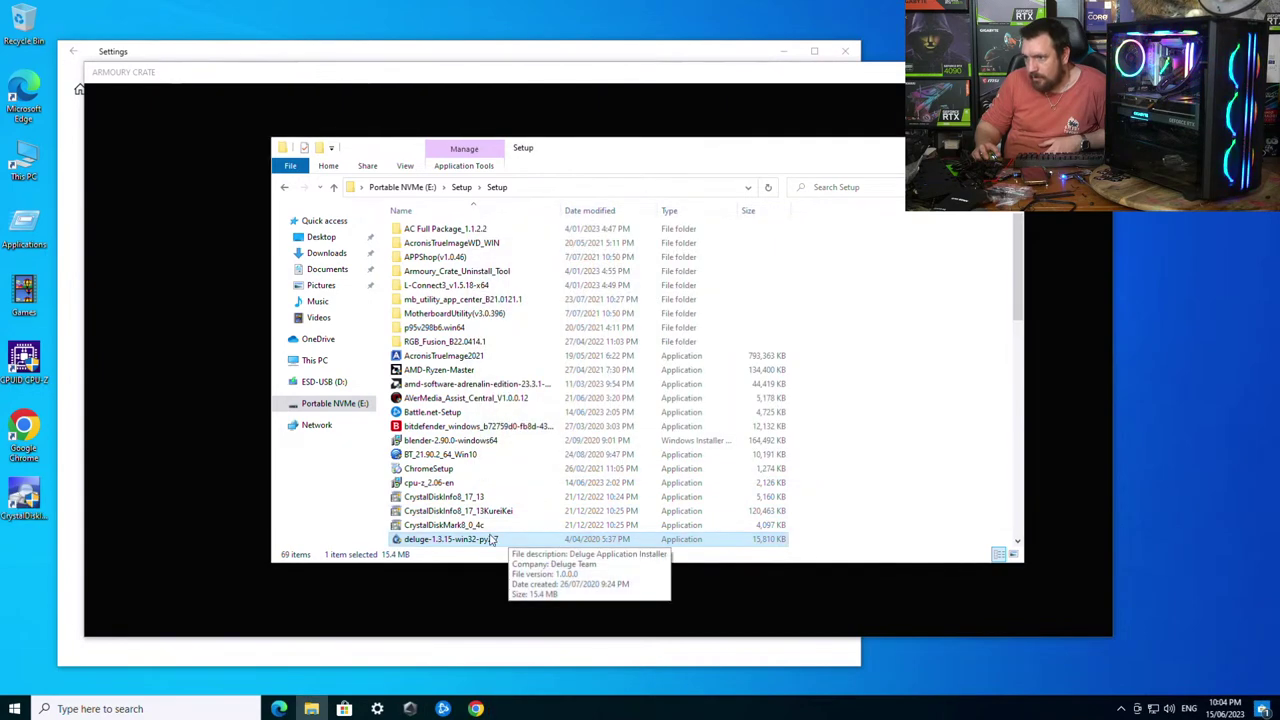
# - Install CrystalDiskMark 8.0.4c from the Setup folder, accepting its license agreement and finishing without launching it
pyautogui.doubleClick(478, 527)
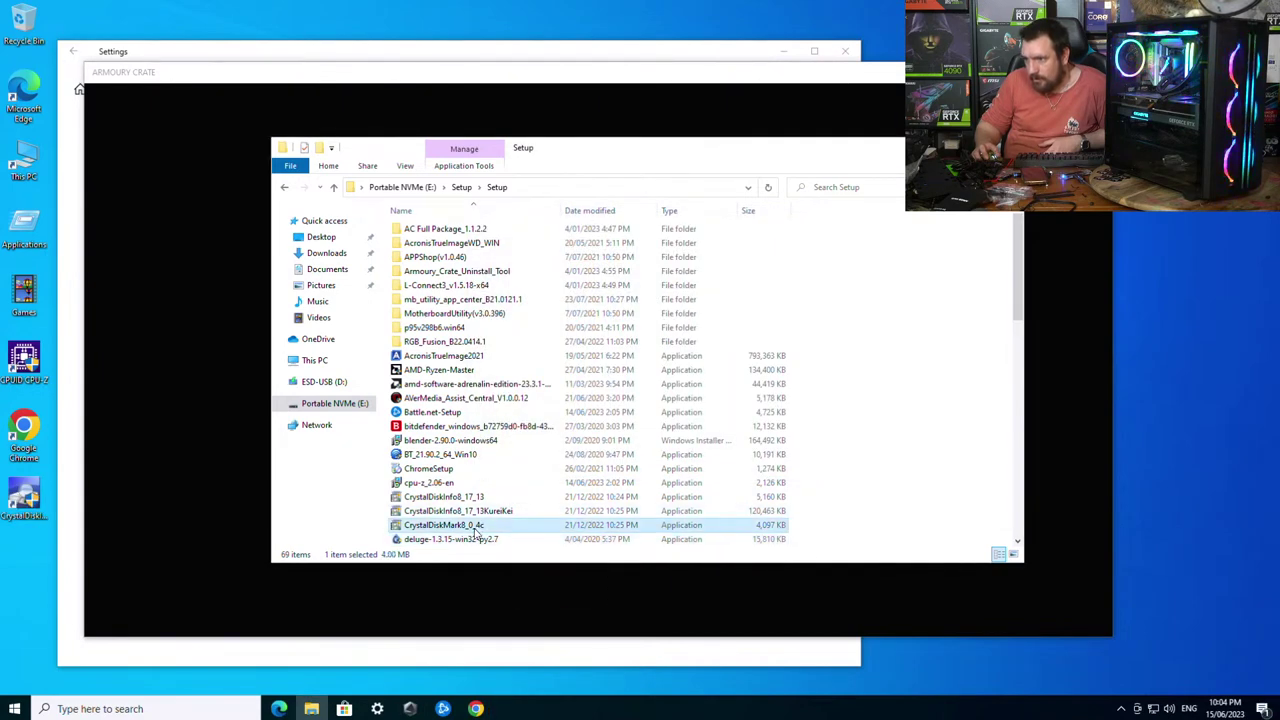
pyautogui.click(598, 445)
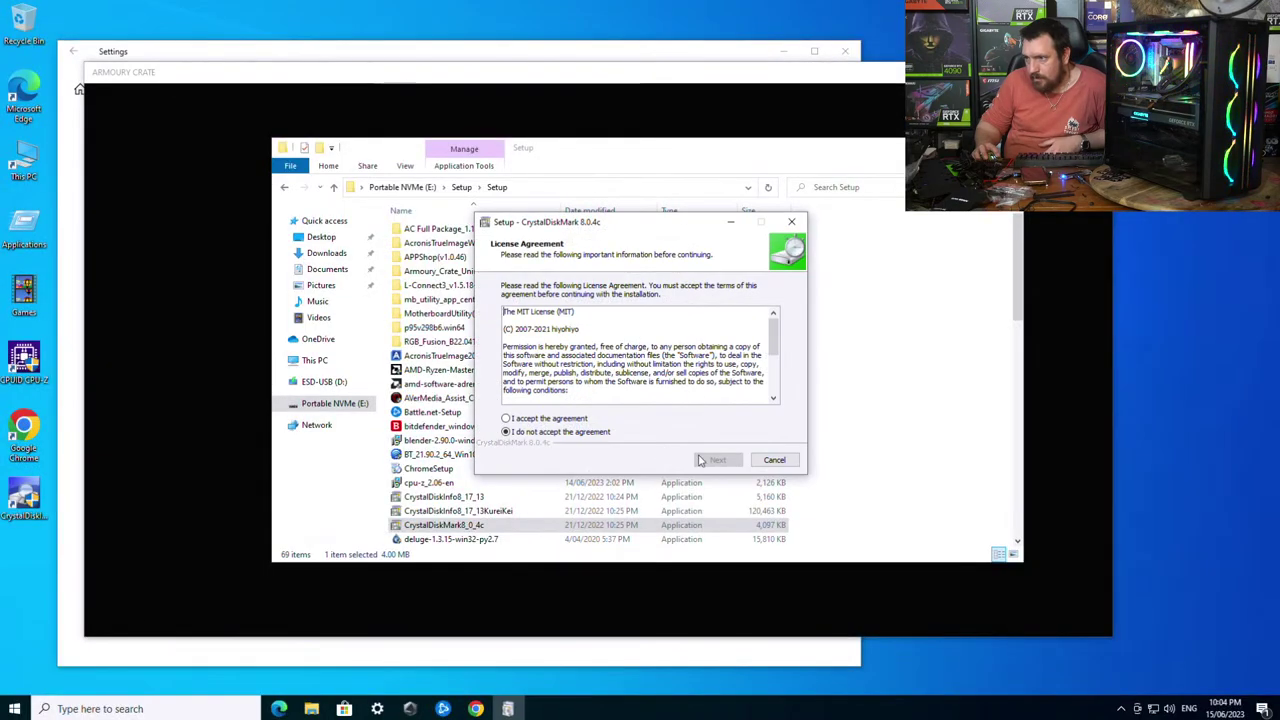
pyautogui.click(733, 461)
pyautogui.click(733, 461)
pyautogui.click(733, 461)
pyautogui.click(733, 461)
pyautogui.click(733, 461)
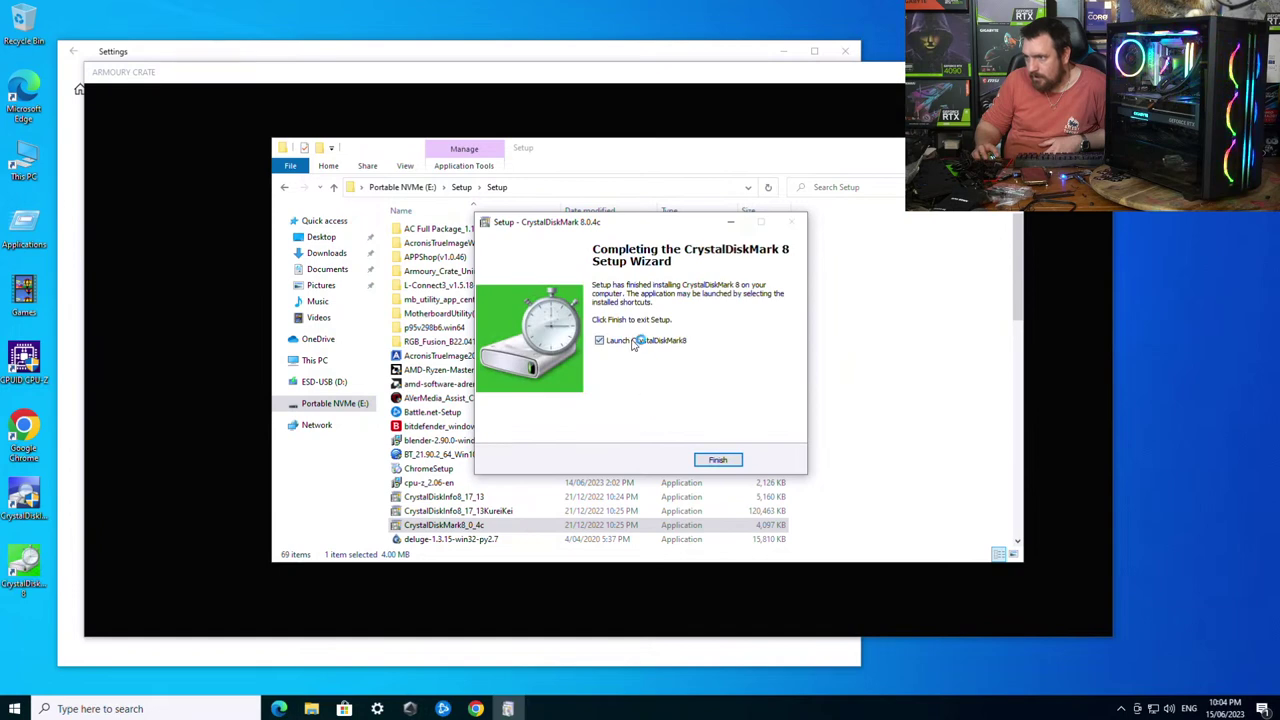
pyautogui.click(718, 460)
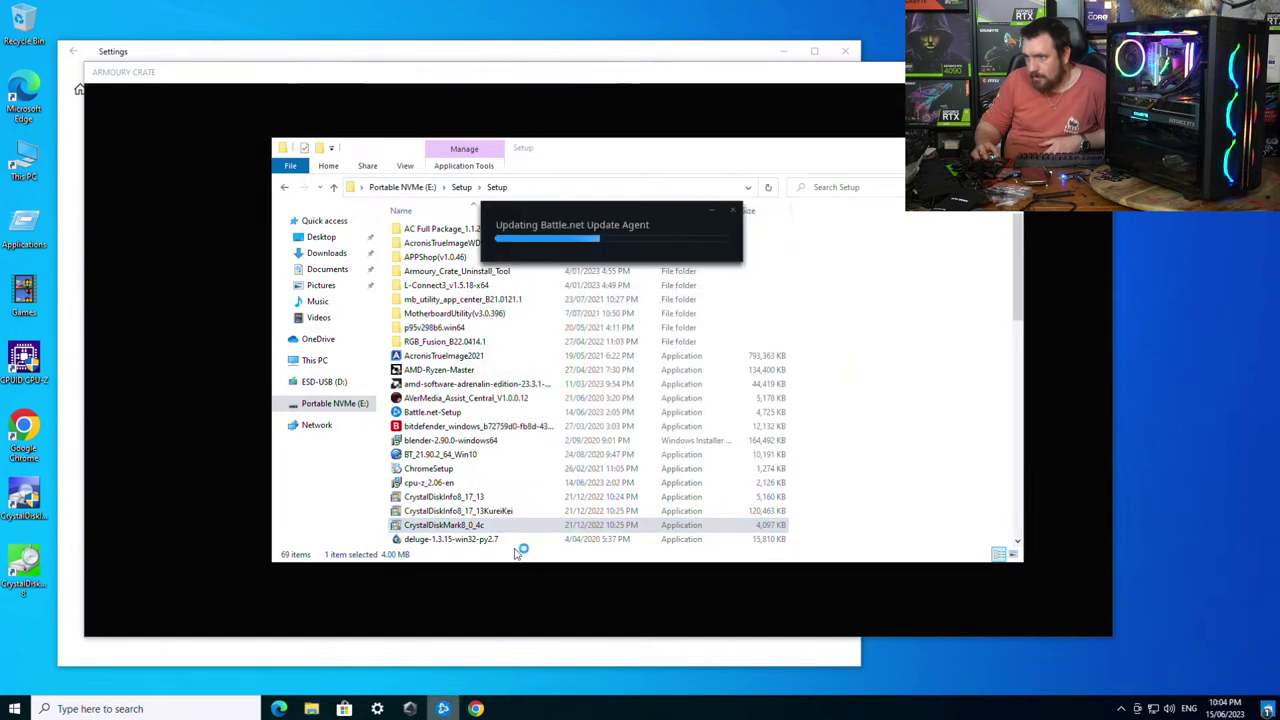
# - Run EAappInstaller and the EpicInstaller-14.2.1 package from the Setup folder and start the Epic installation
pyautogui.scroll(-2, 500, 366)
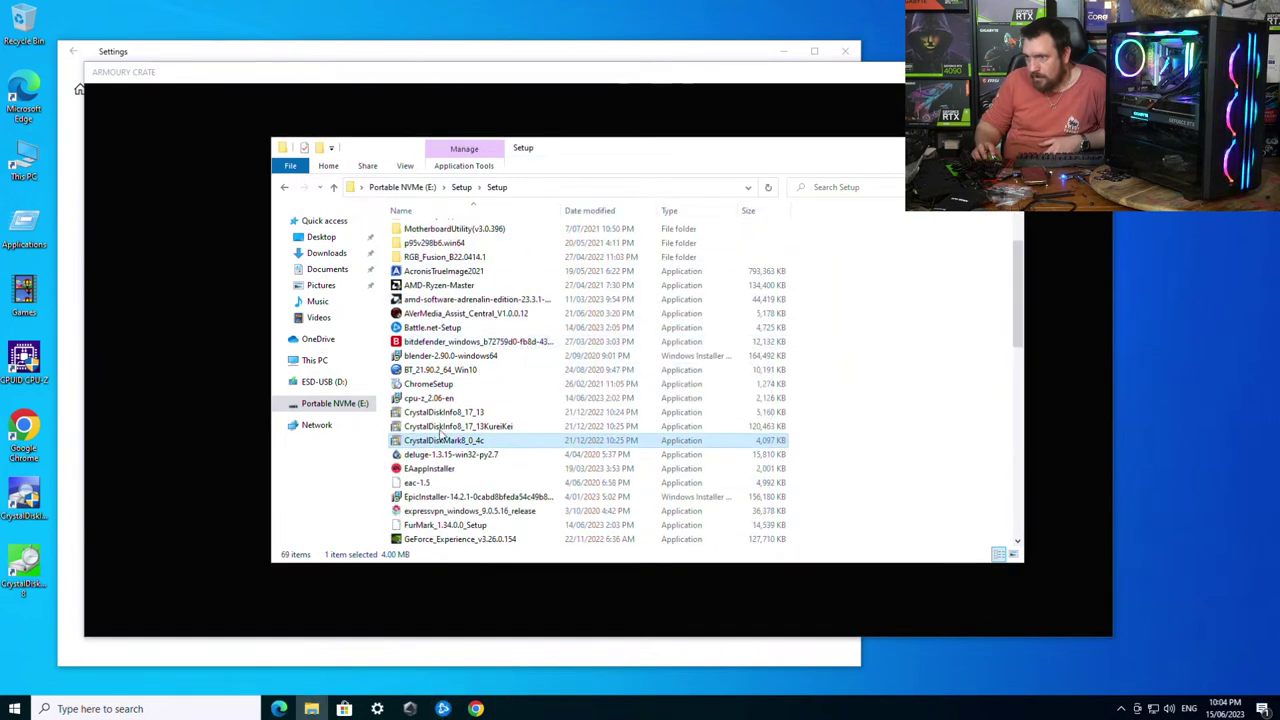
pyautogui.doubleClick(430, 468)
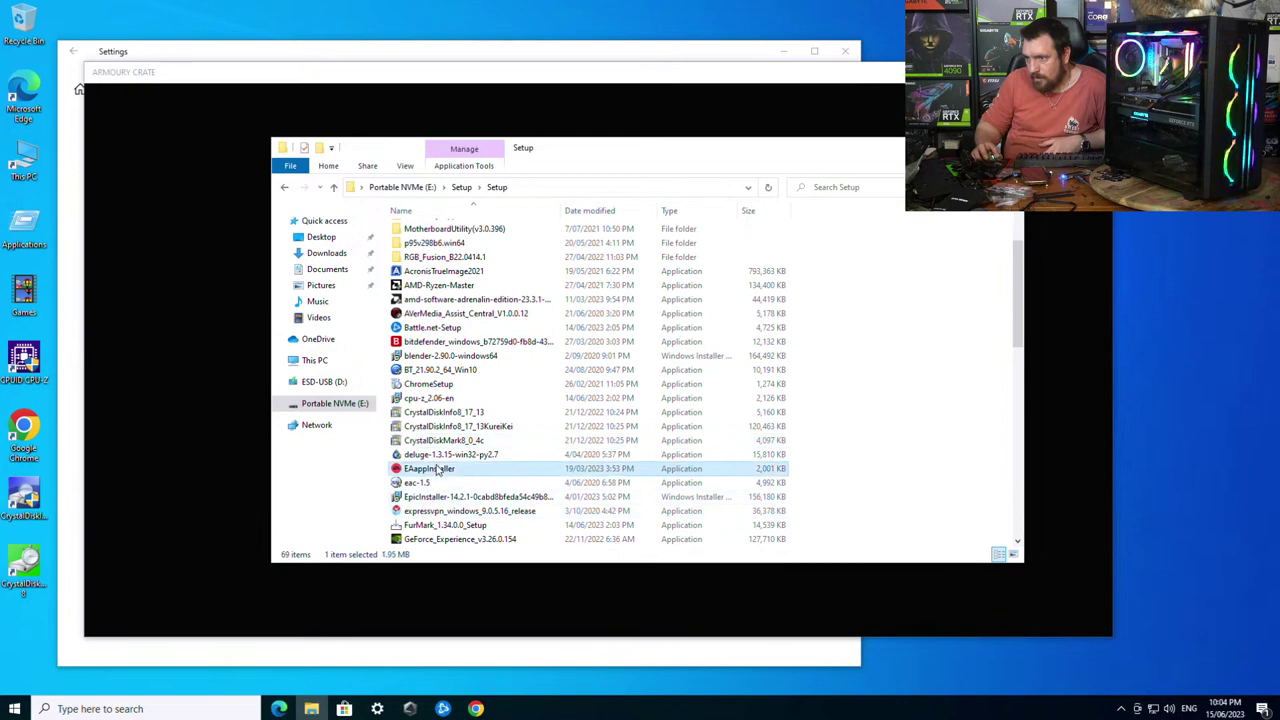
pyautogui.click(444, 497)
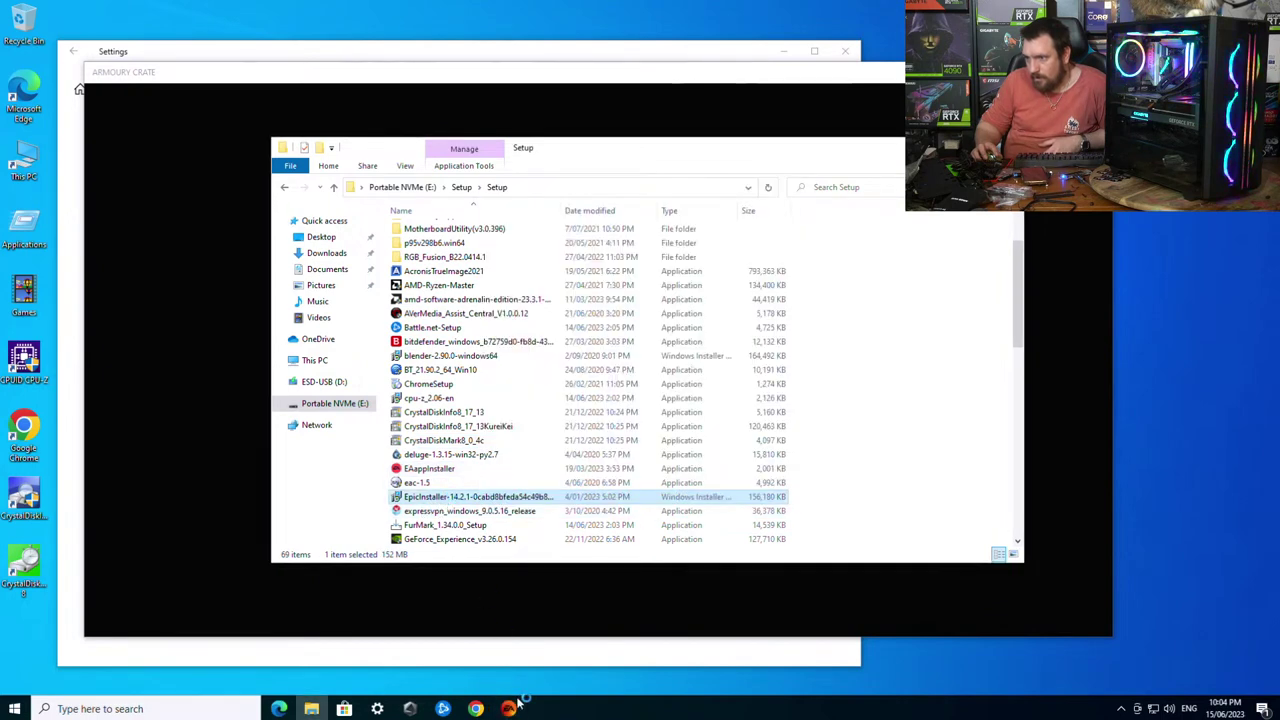
pyautogui.click(645, 480)
pyautogui.click(612, 449)
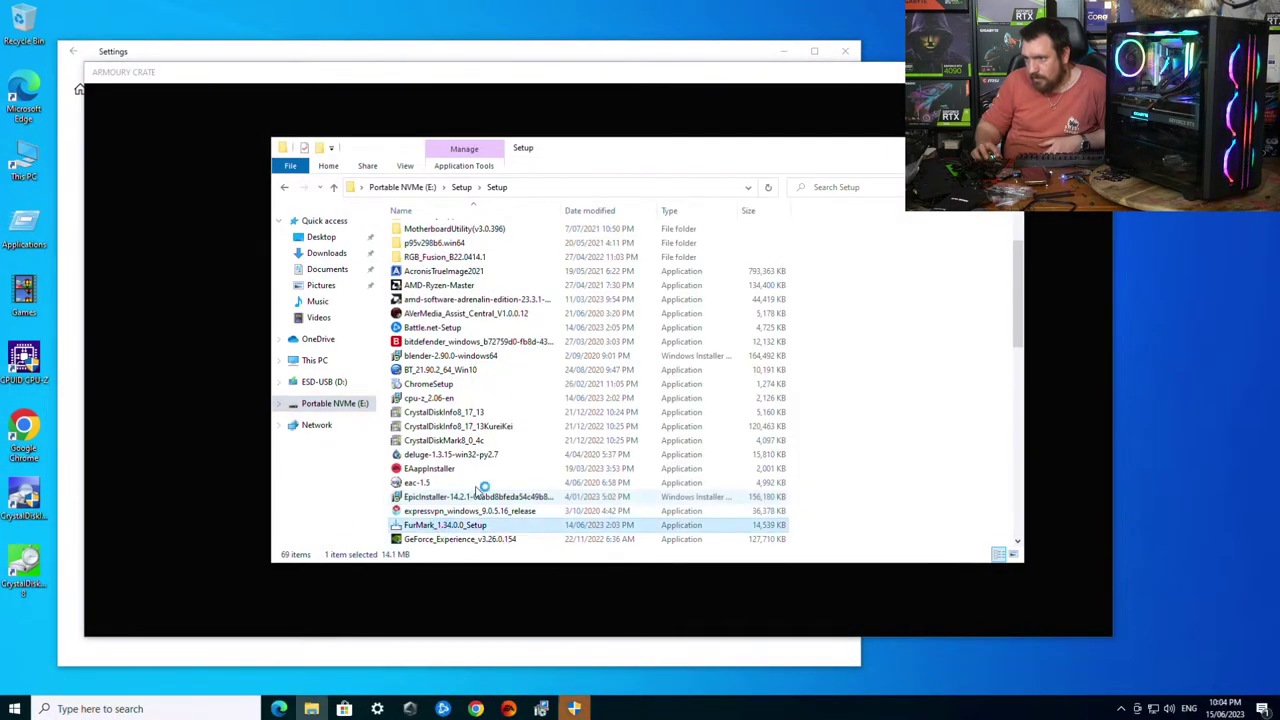
# - Install FurMark 1.34.0.0 from the Setup folder, accepting its license agreement, keeping the default options and finishing without launching it
pyautogui.doubleClick(509, 525)
pyautogui.click(558, 450)
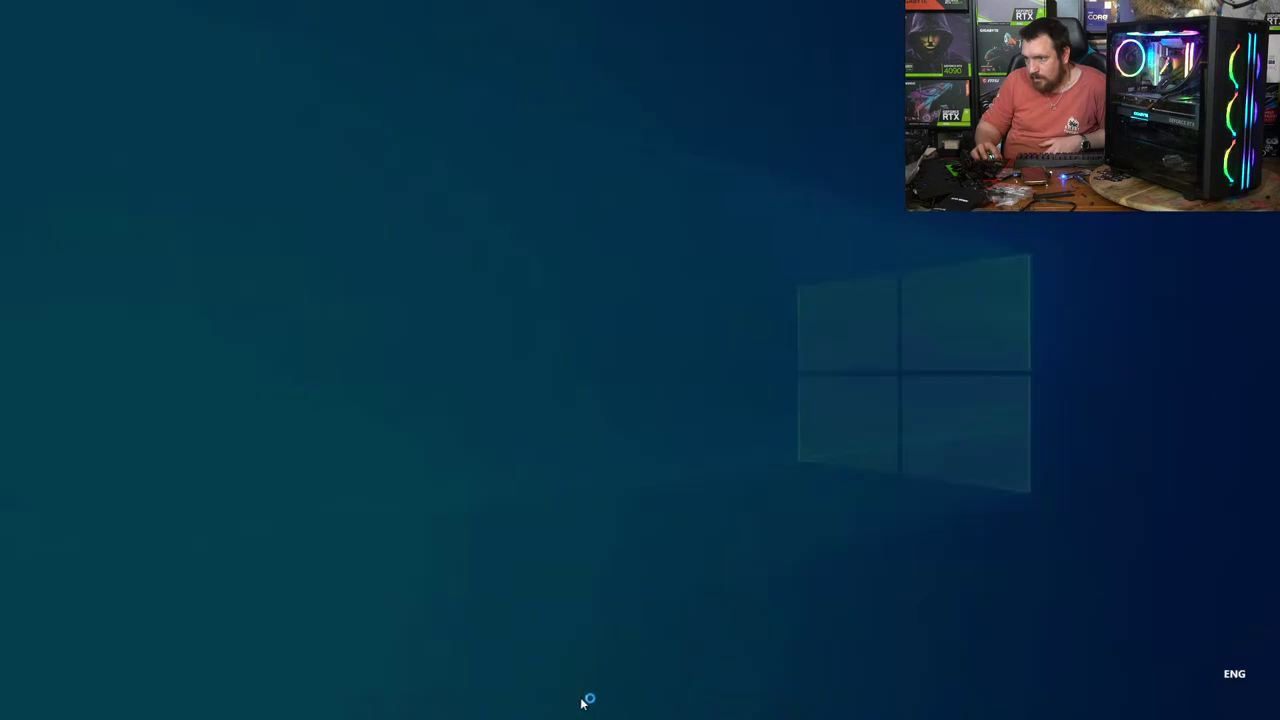
pyautogui.click(585, 448)
pyautogui.click(585, 420)
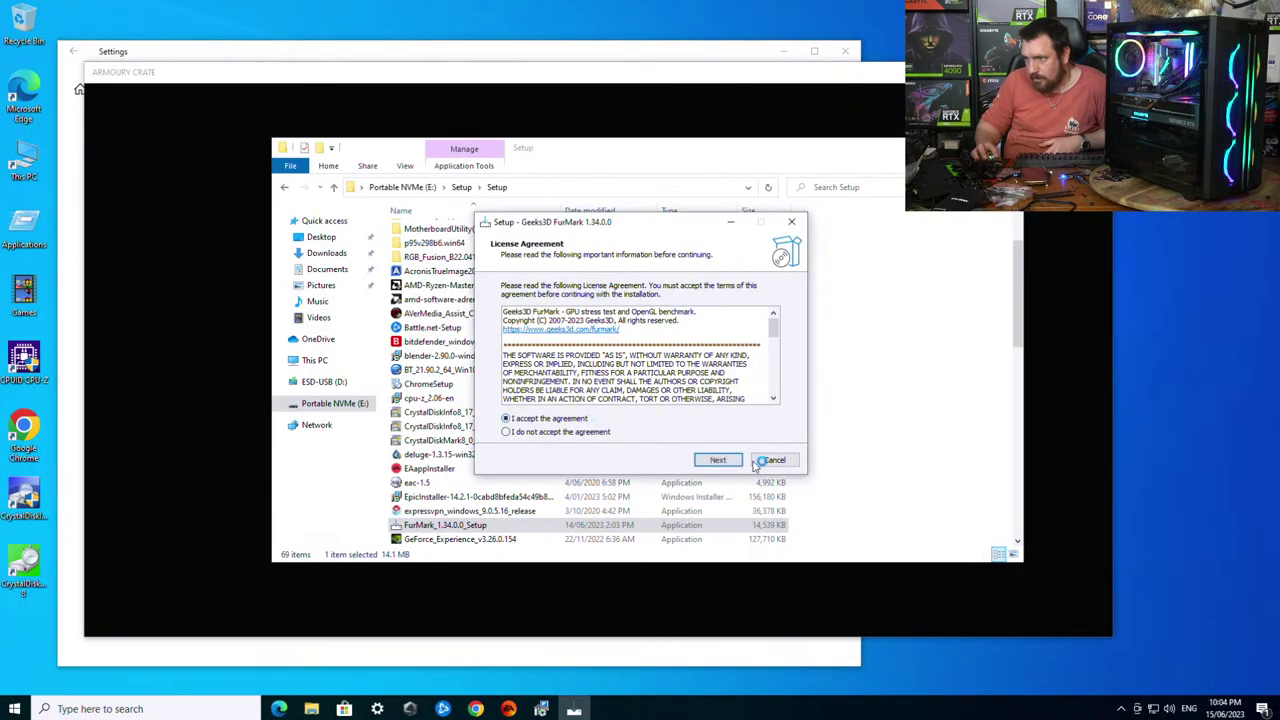
pyautogui.click(737, 459)
pyautogui.click(737, 459)
pyautogui.click(737, 459)
pyautogui.click(737, 459)
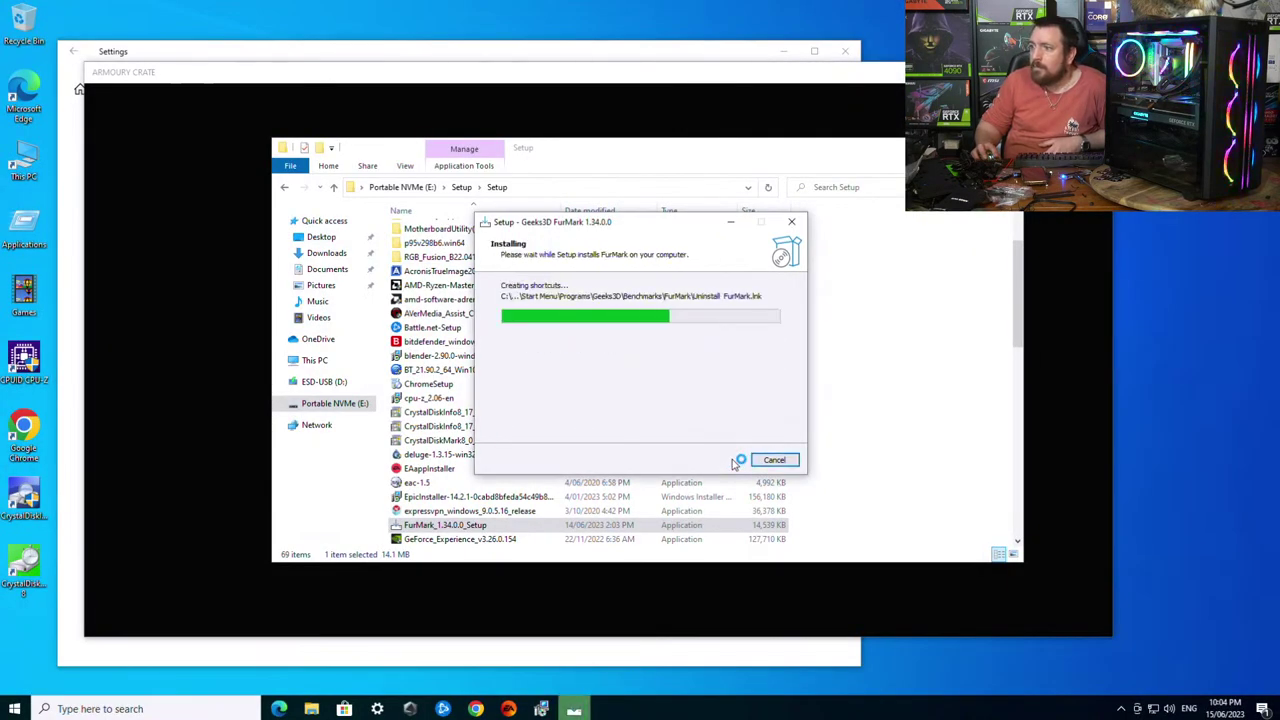
pyautogui.click(726, 462)
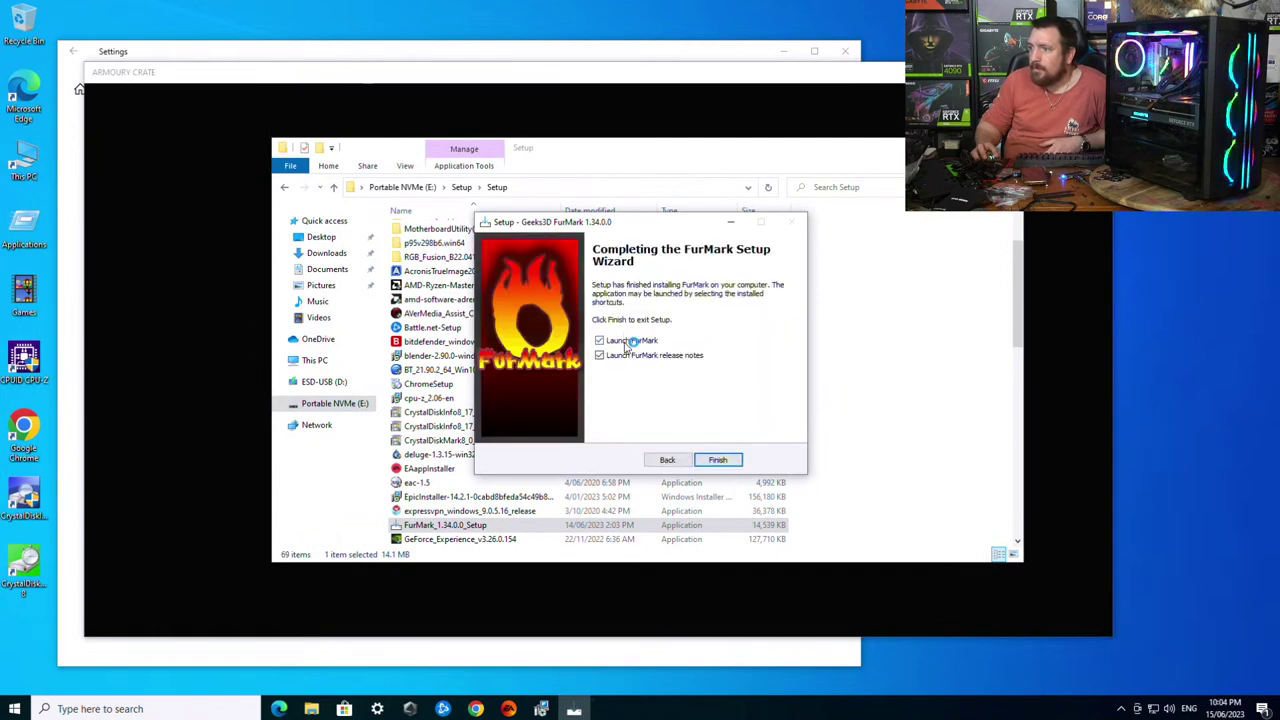
pyautogui.click(716, 459)
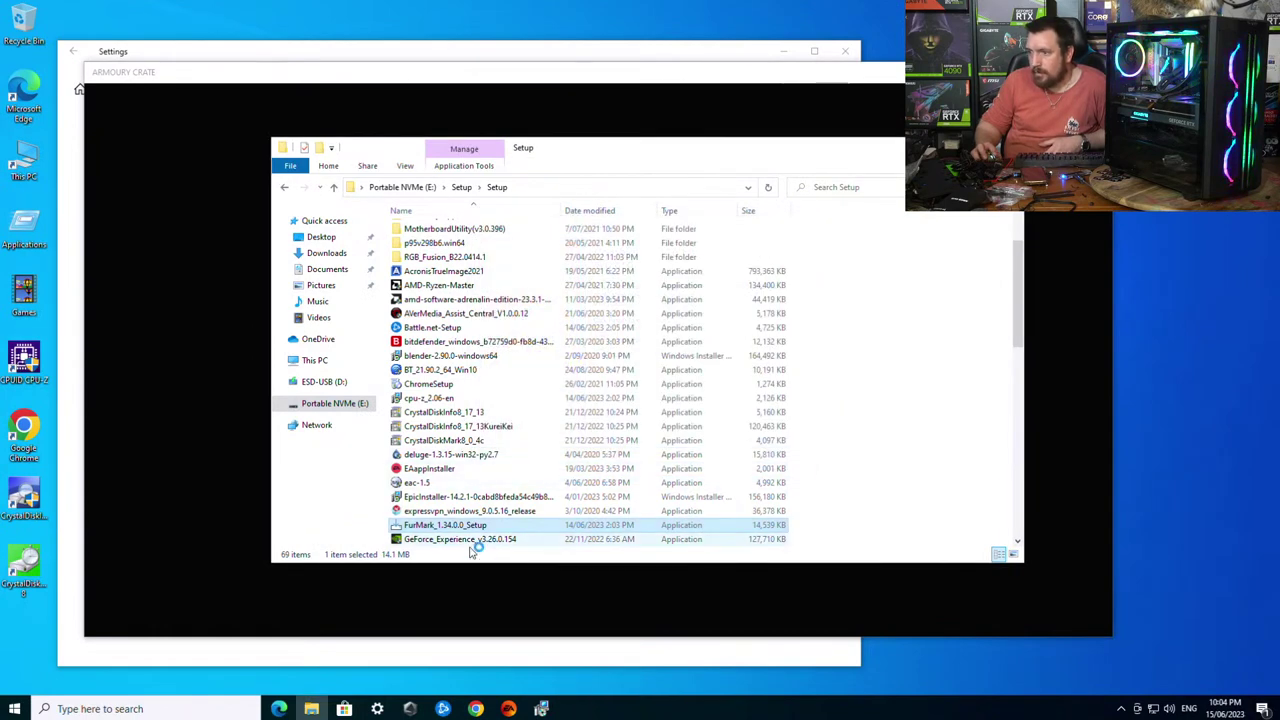
# - Run the GeForce_Experience_v3.26.0.154 installer with permission granted, and check progress of the EA, Epic, Battle.net and Armoury Crate installations
pyautogui.click(488, 539)
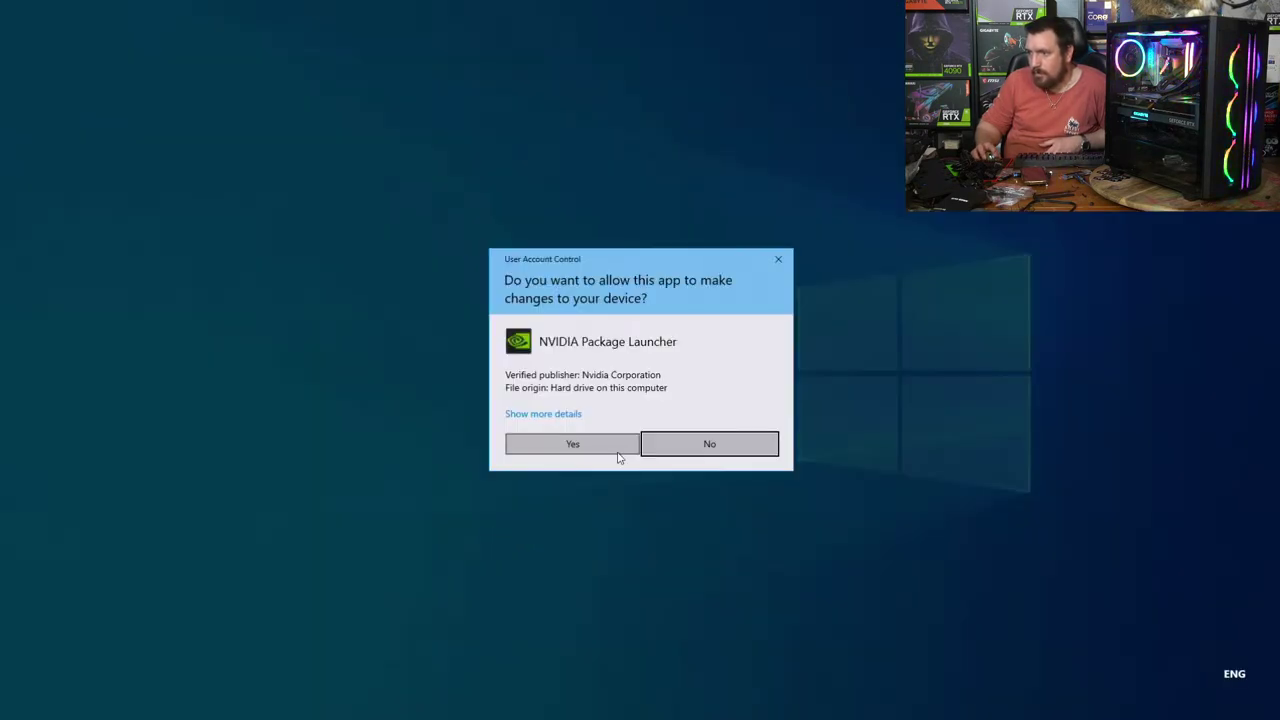
pyautogui.click(615, 452)
pyautogui.click(510, 707)
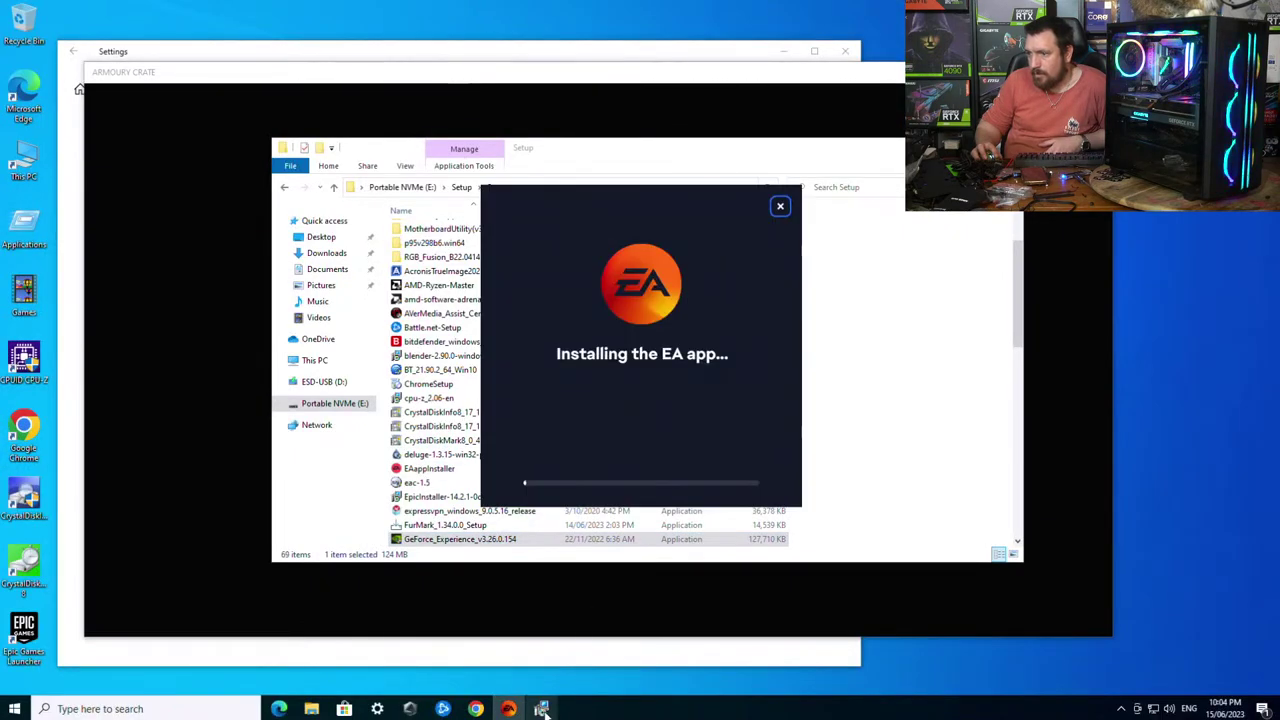
pyautogui.click(541, 708)
pyautogui.click(444, 708)
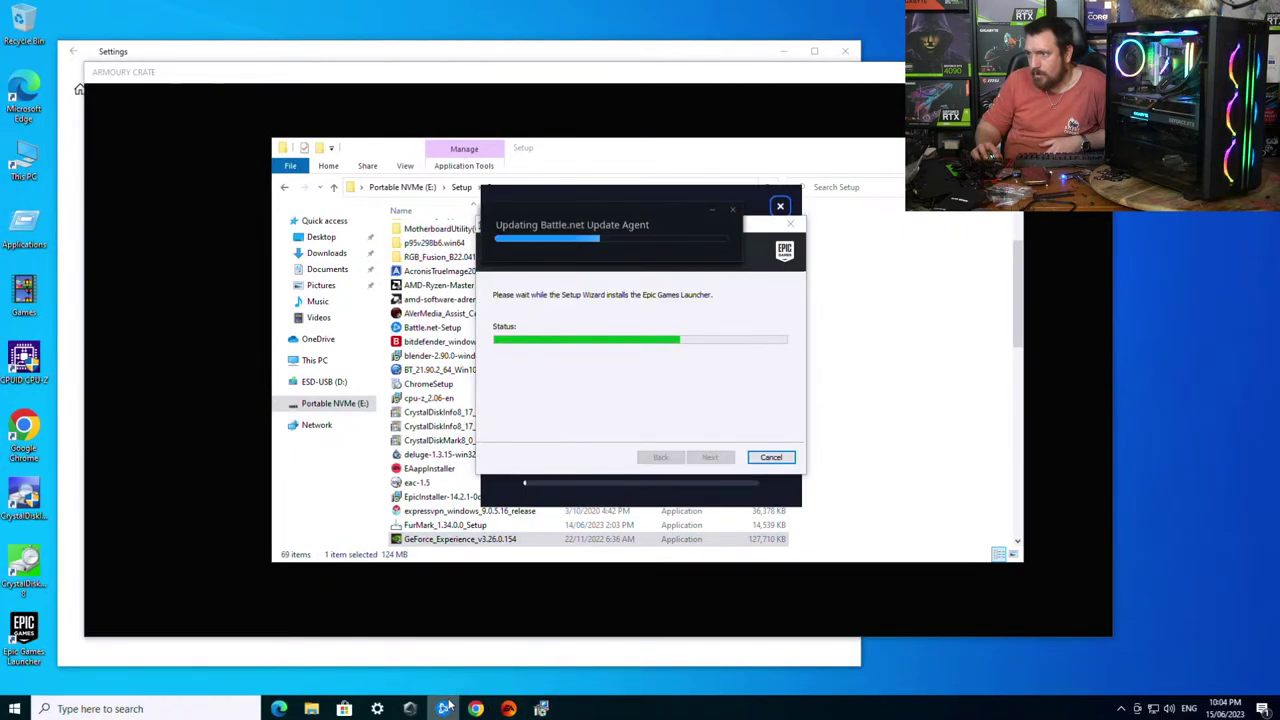
pyautogui.click(409, 708)
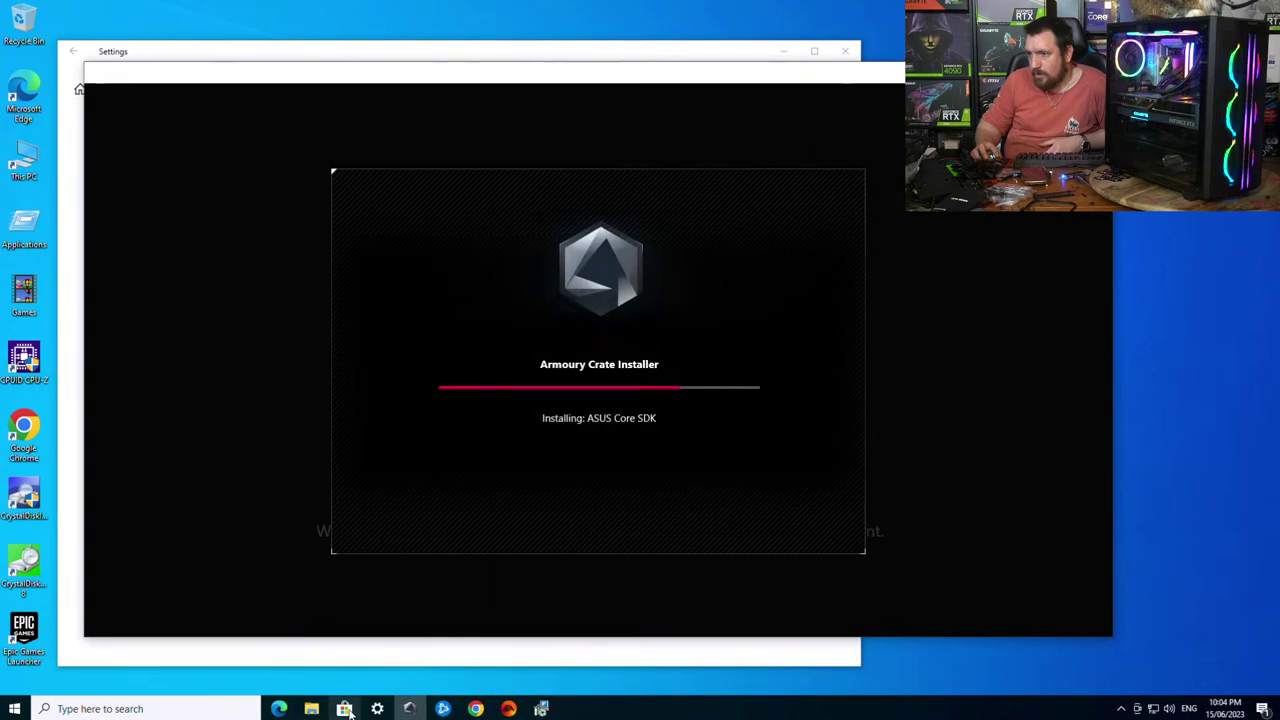
# - Open the Microsoft Store's Downloads and updates page and allow Epic Online Services to make changes to the device
pyautogui.click(310, 708)
pyautogui.click(343, 708)
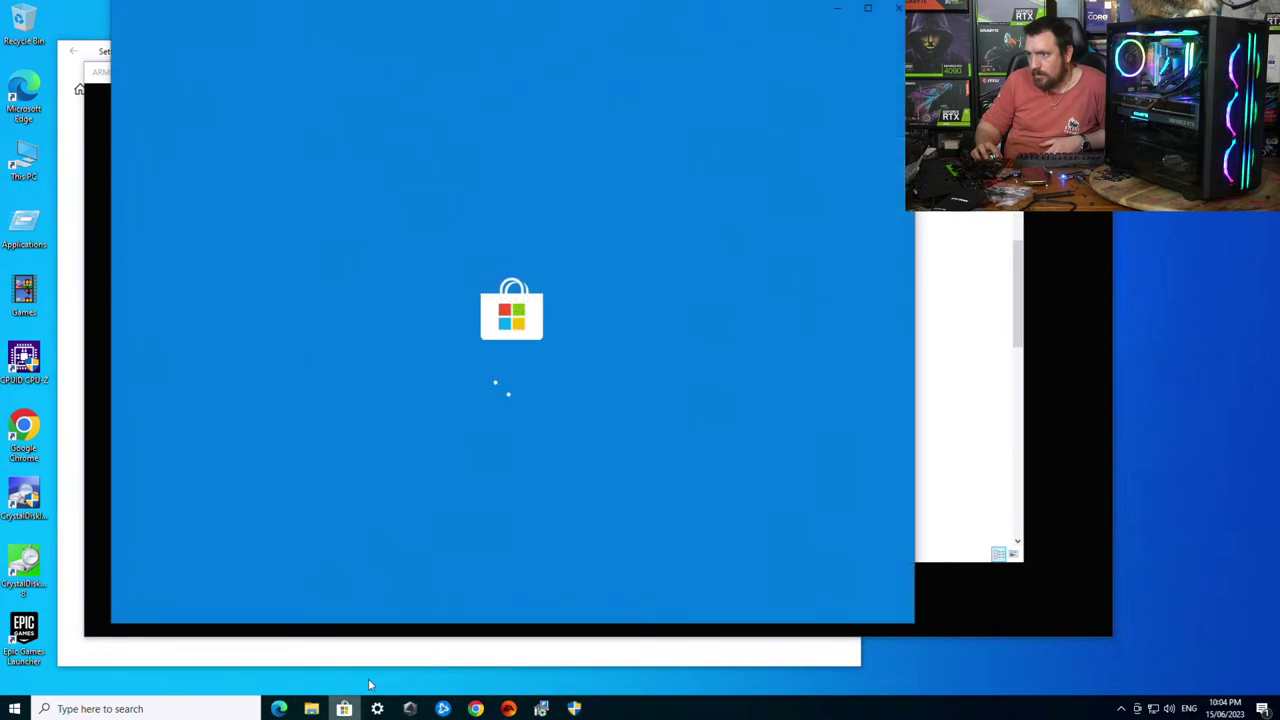
pyautogui.click(897, 36)
pyautogui.click(821, 93)
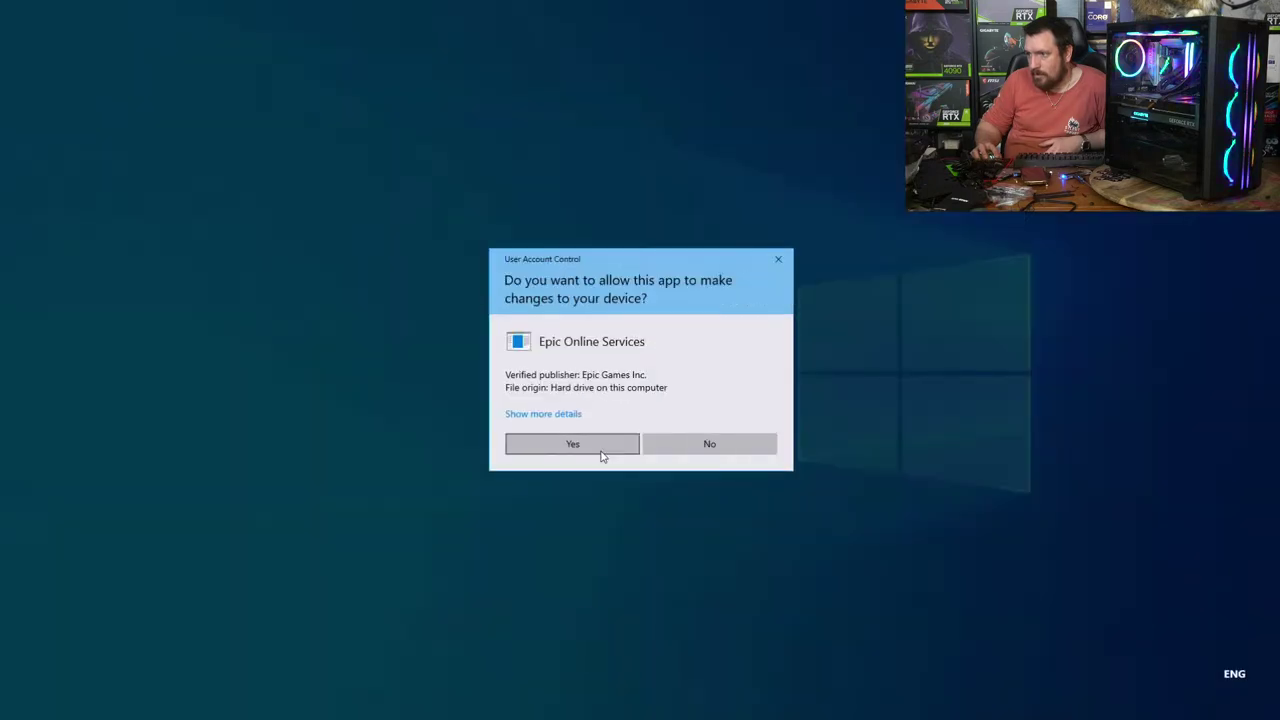
pyautogui.click(599, 452)
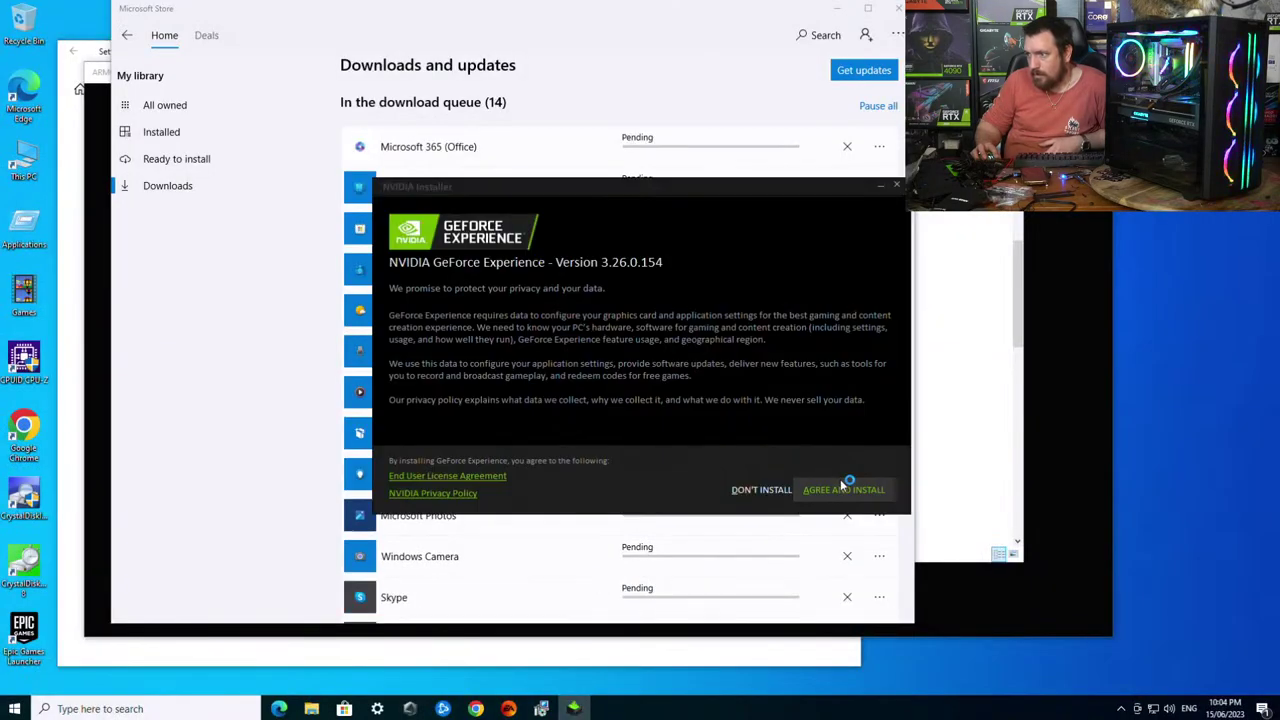
# - Agree to and install NVIDIA GeForce Experience 3.26.0.154, and request app updates in the Microsoft Store before closing it
pyautogui.click(840, 481)
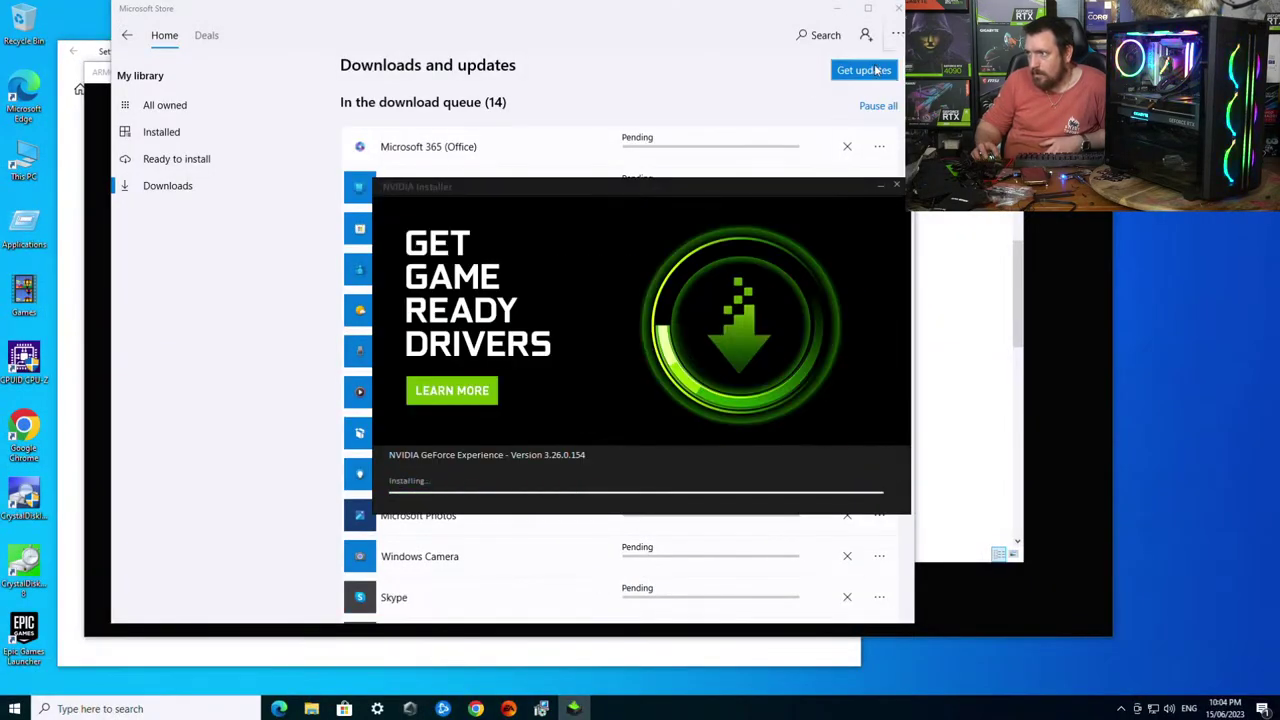
pyautogui.click(876, 69)
pyautogui.click(898, 8)
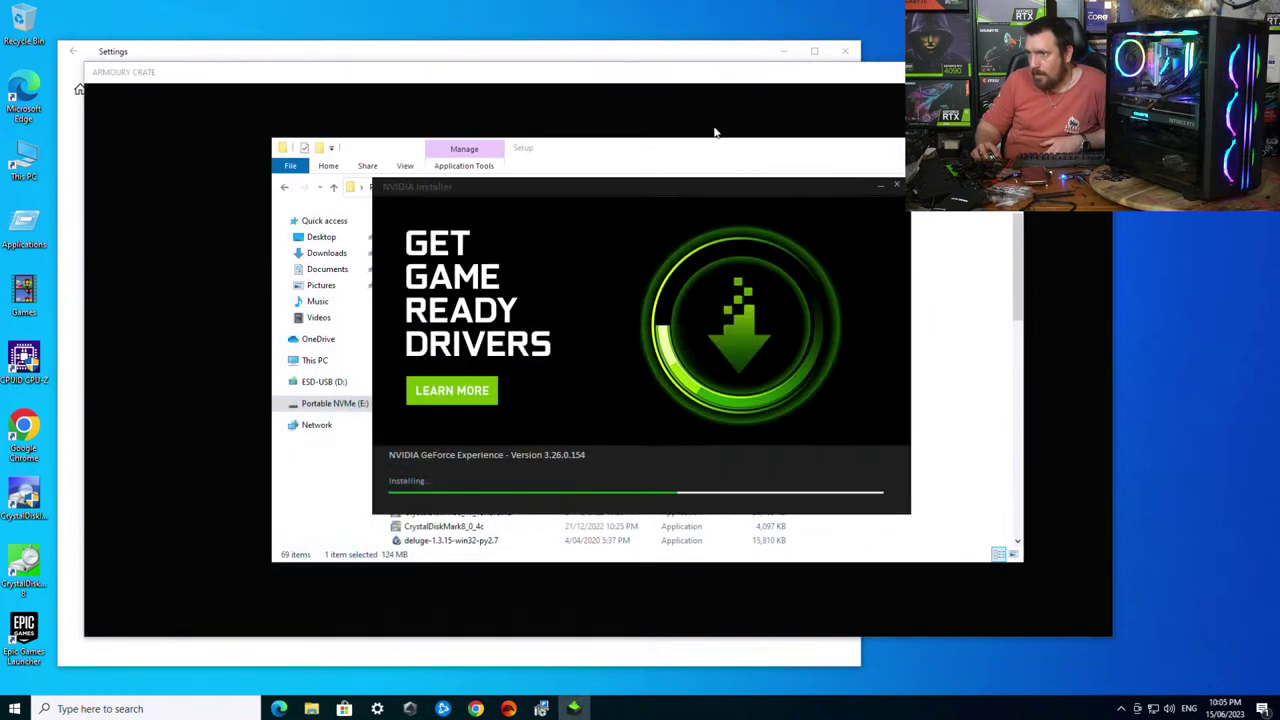
# - Install CPUID HWMonitor 1.50 from the Setup folder in the default location, finishing without viewing the readme
pyautogui.click(727, 164)
pyautogui.scroll(-5, 450, 400)
pyautogui.scroll(1, 444, 393)
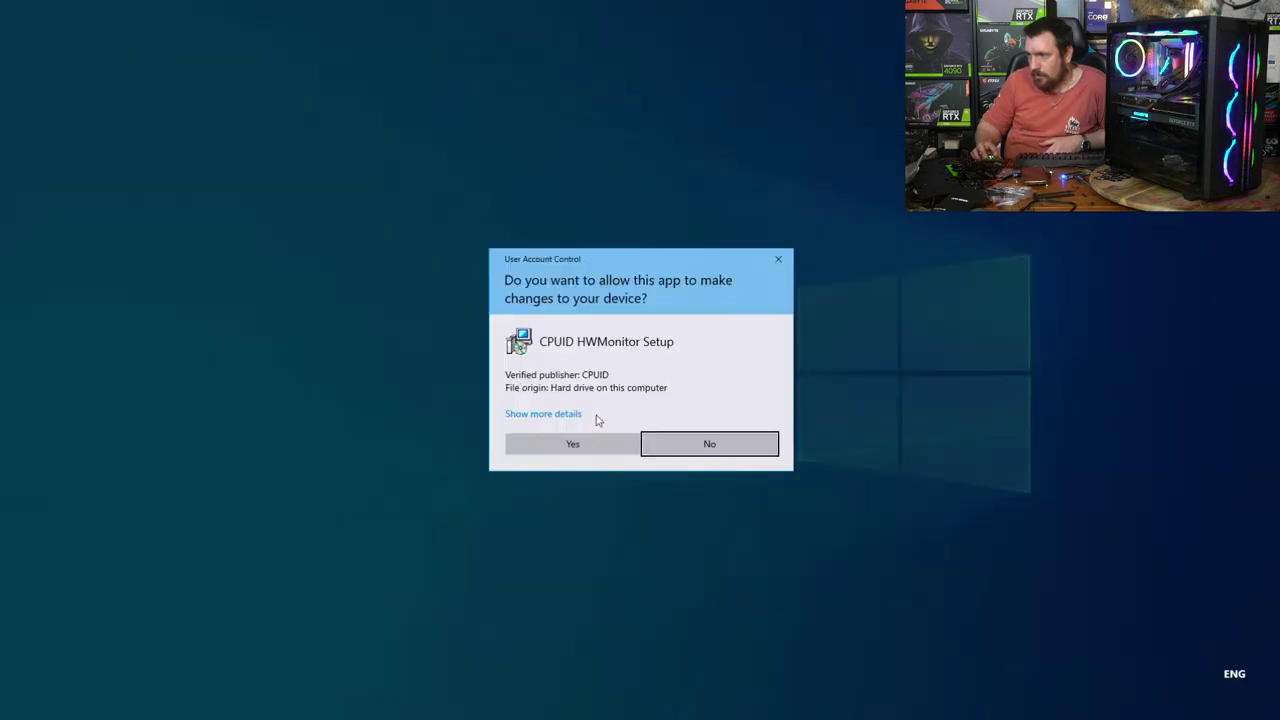
pyautogui.click(591, 450)
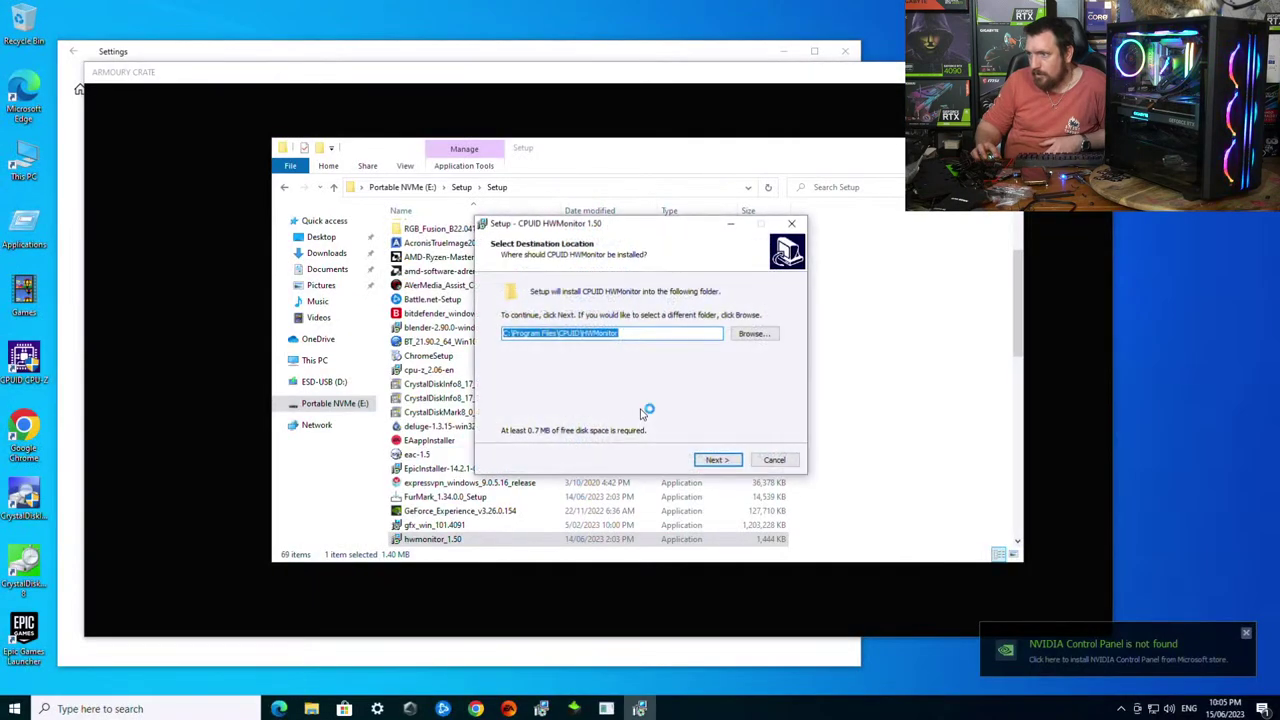
pyautogui.click(727, 462)
pyautogui.click(727, 462)
pyautogui.click(726, 460)
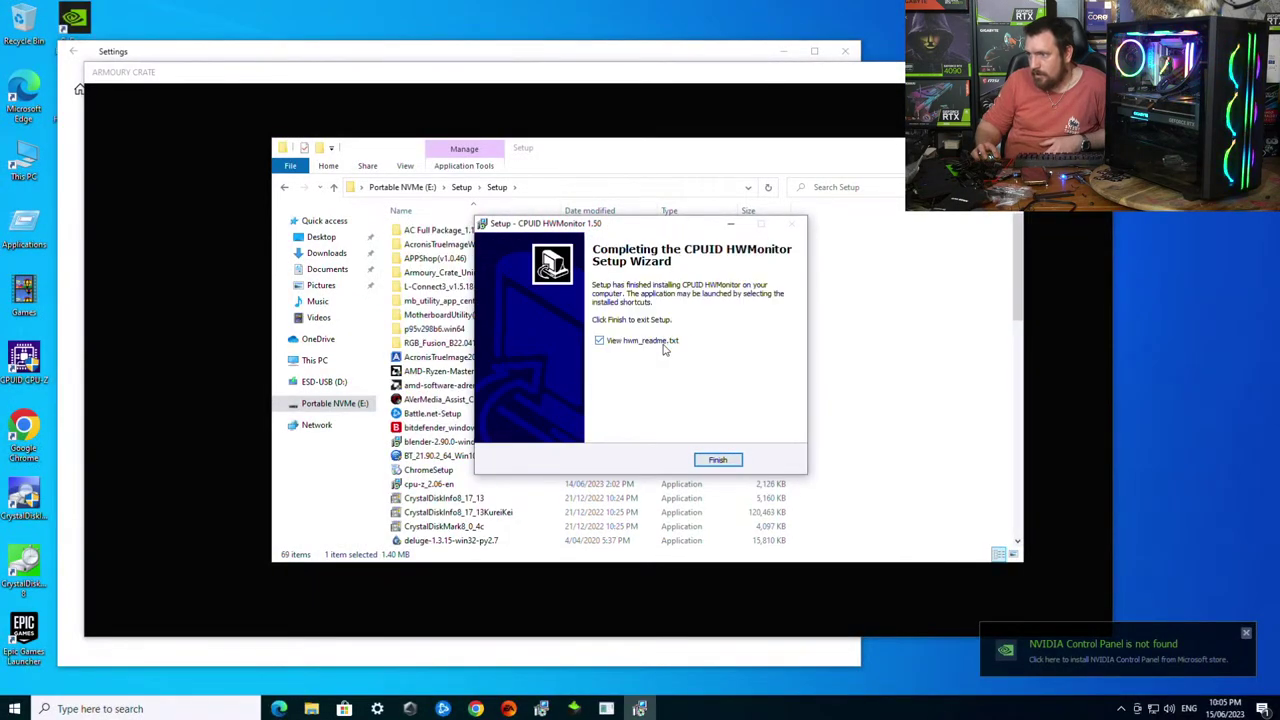
pyautogui.click(719, 459)
# - Run MSIAfterburnerSetup465 from the Setup folder and install MSI Afterburner 4.6.5 in English, accepting its license agreement
pyautogui.scroll(-3, 563, 531)
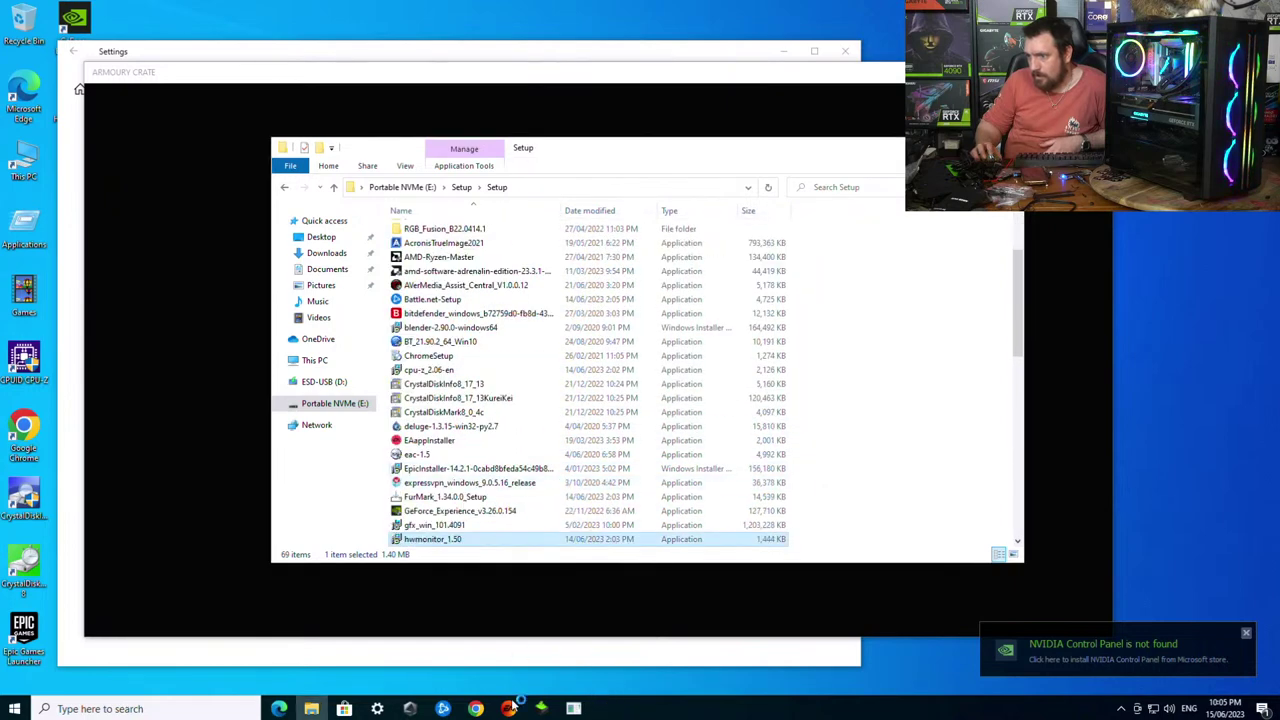
pyautogui.click(517, 709)
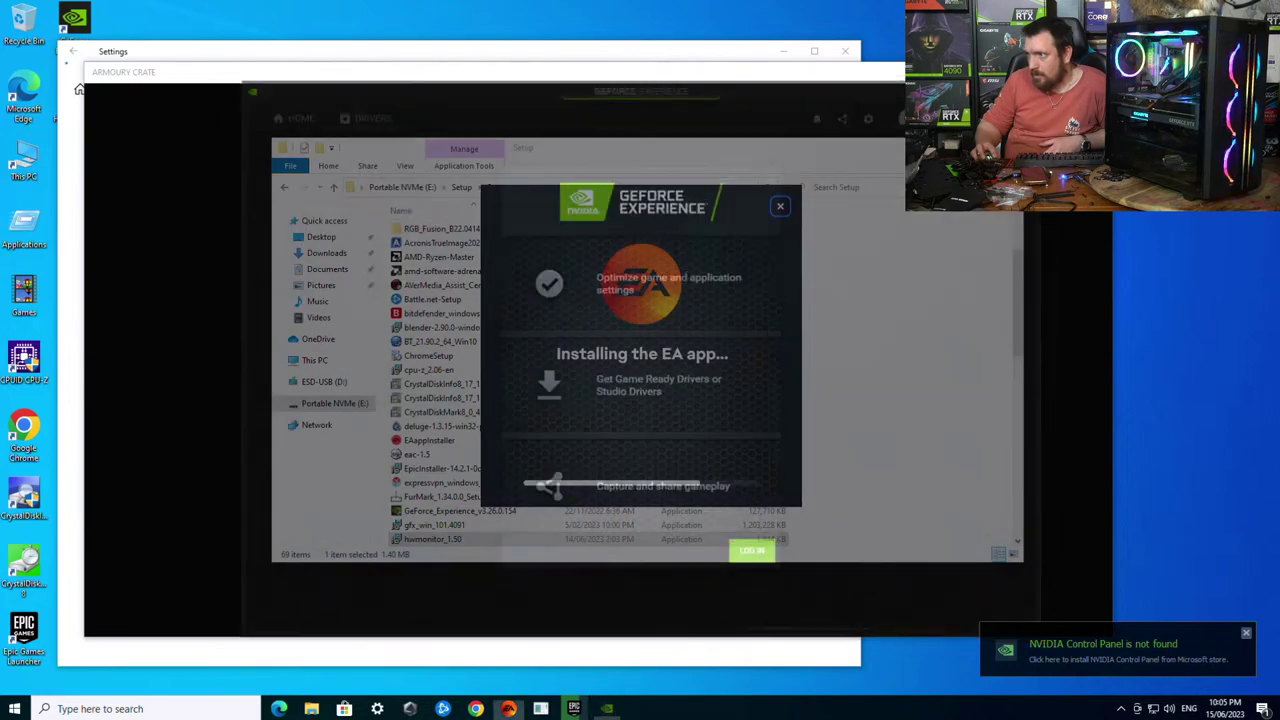
pyautogui.scroll(-4, 520, 450)
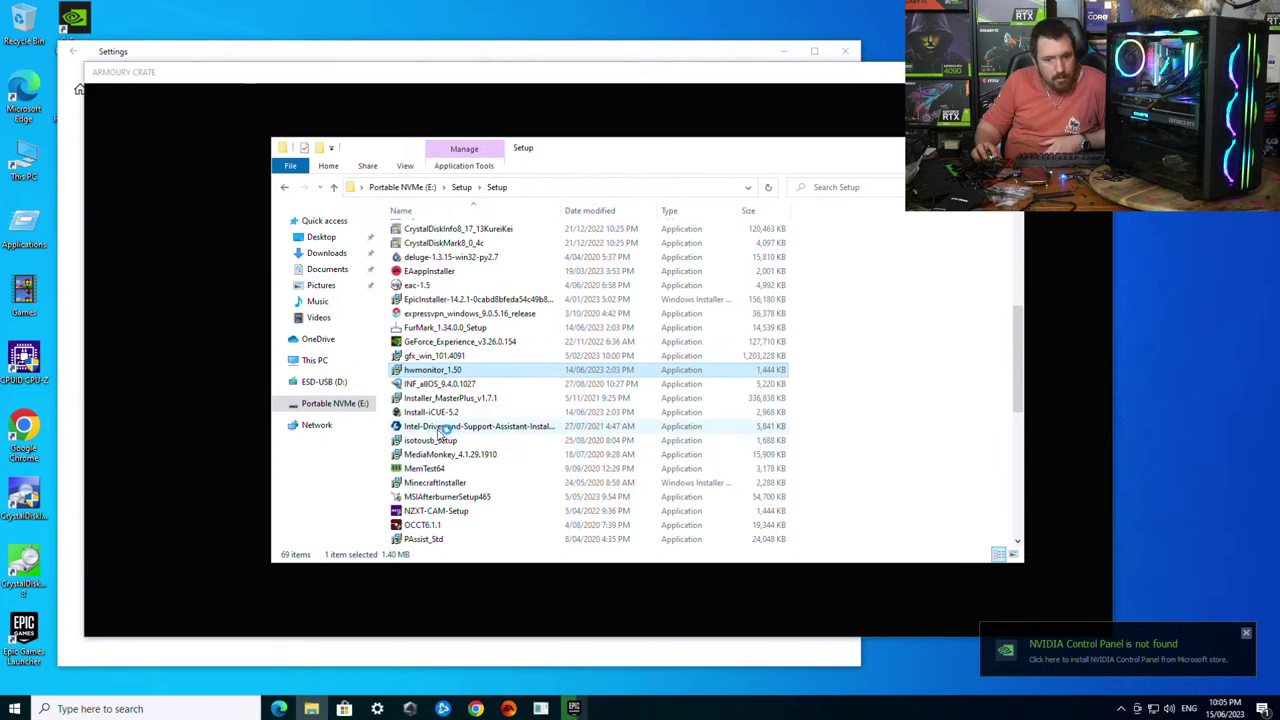
pyautogui.click(436, 500)
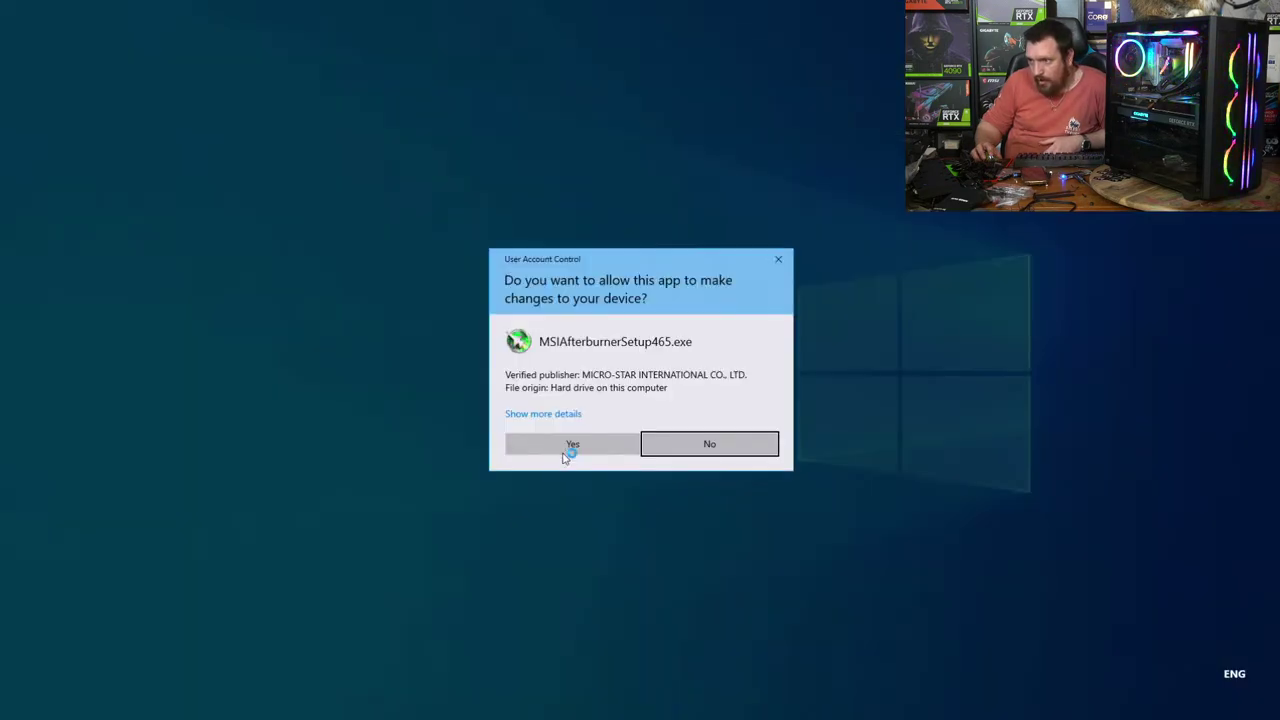
pyautogui.click(569, 450)
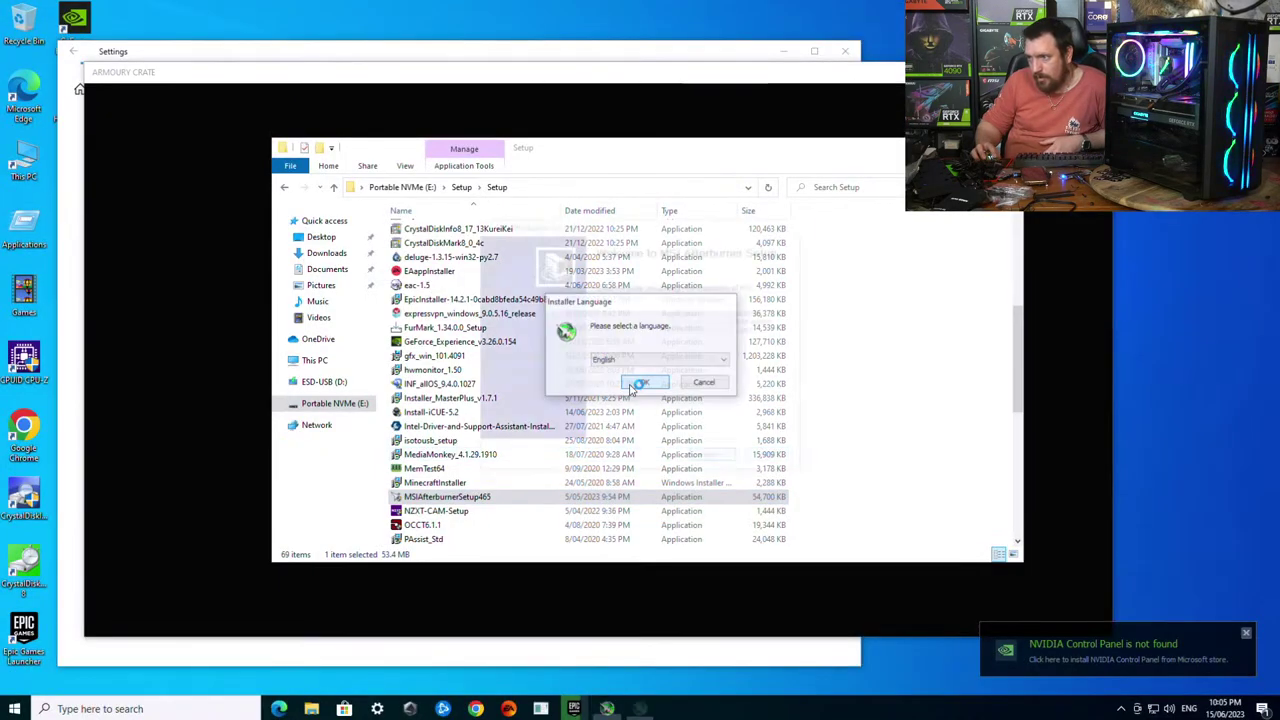
pyautogui.click(632, 388)
pyautogui.press('Return')
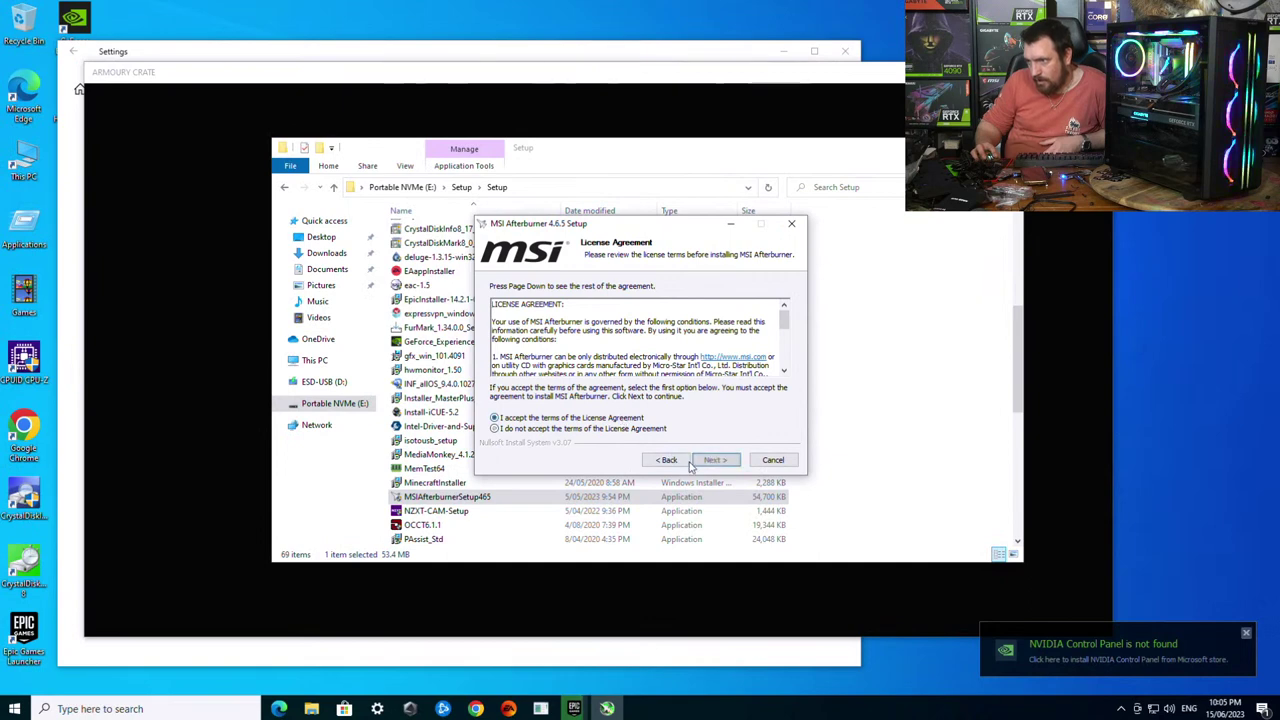
pyautogui.click(692, 460)
pyautogui.click(728, 460)
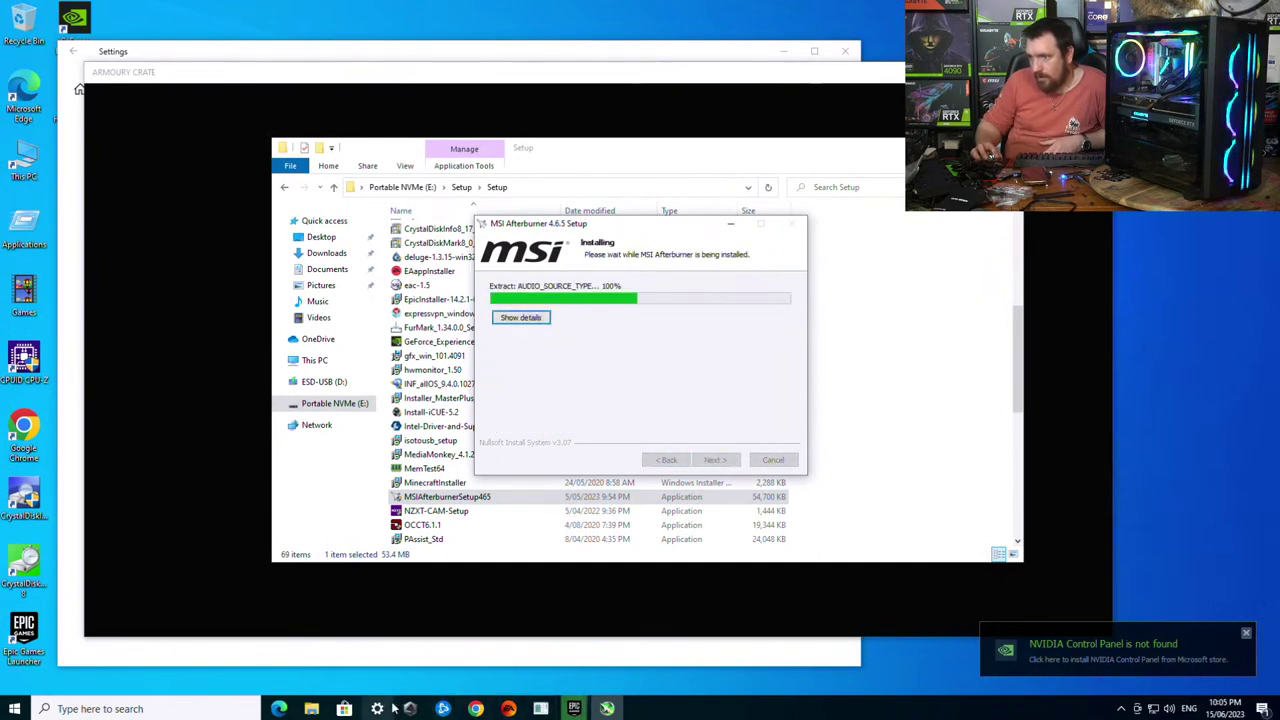
# - Check the Armoury Crate installer and Windows optional updates, and decline the EA app's request to restart the PC
pyautogui.click(409, 708)
pyautogui.click(377, 709)
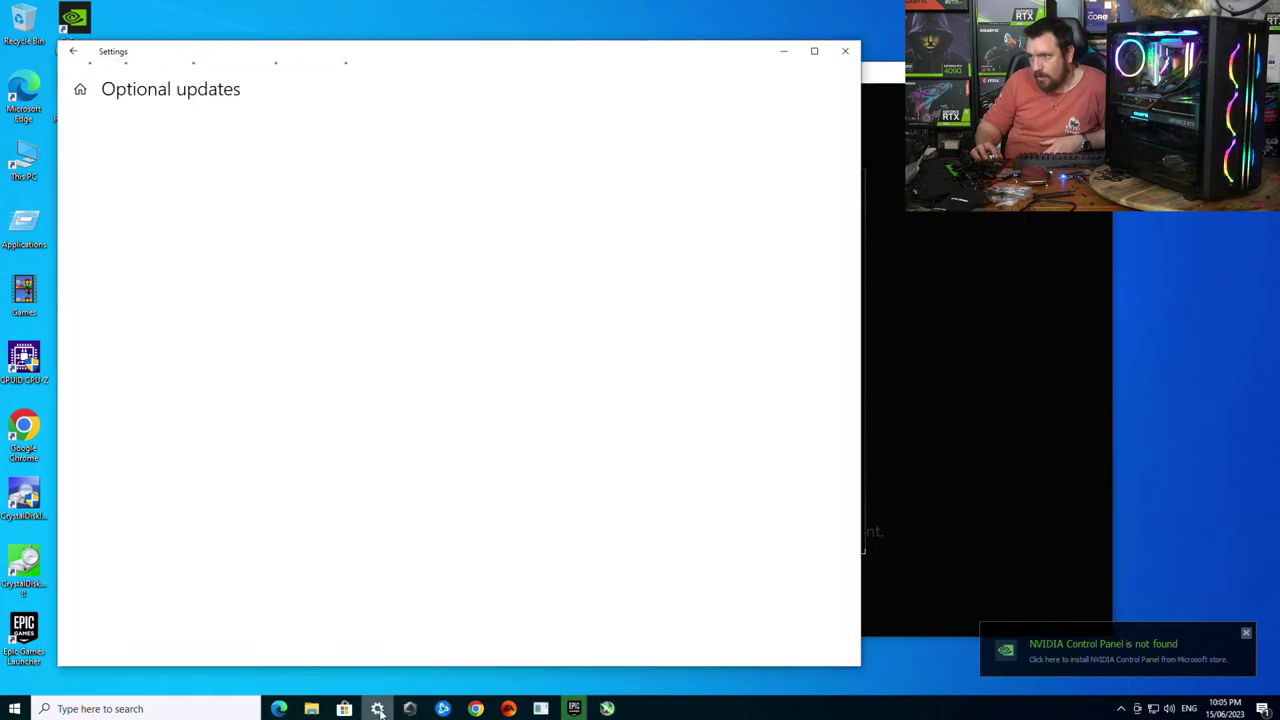
pyautogui.click(801, 70)
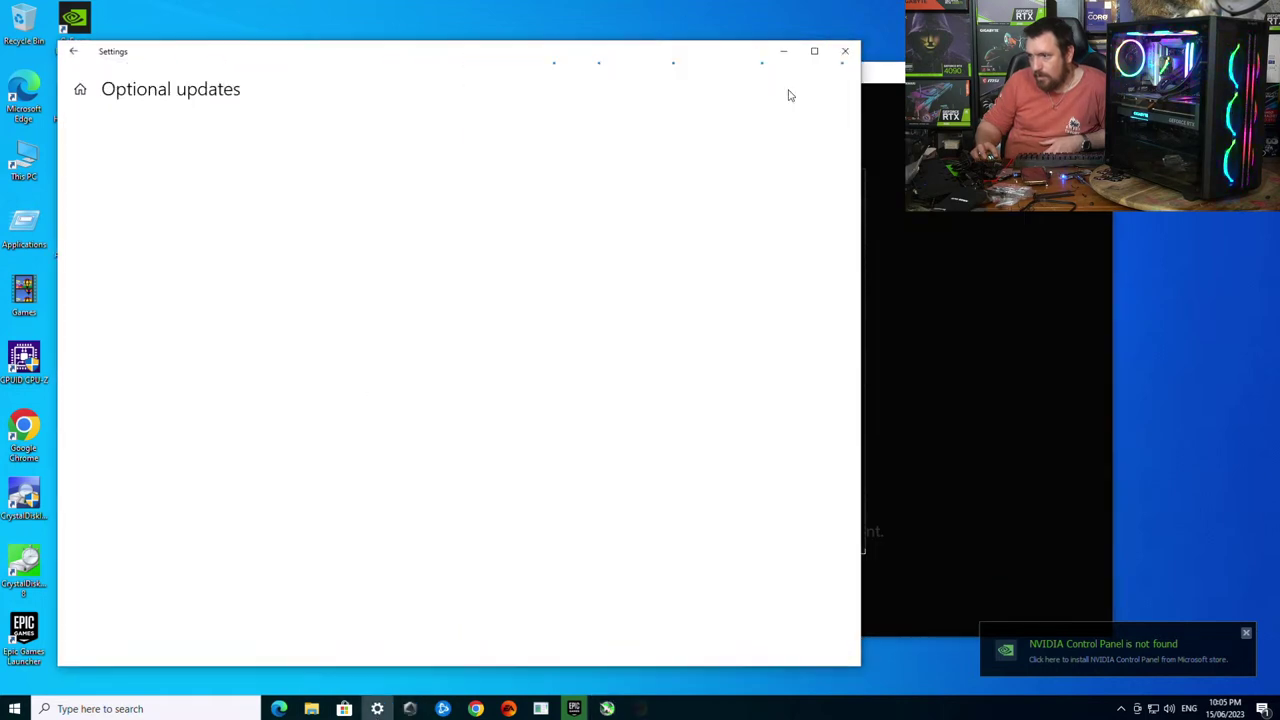
pyautogui.click(519, 709)
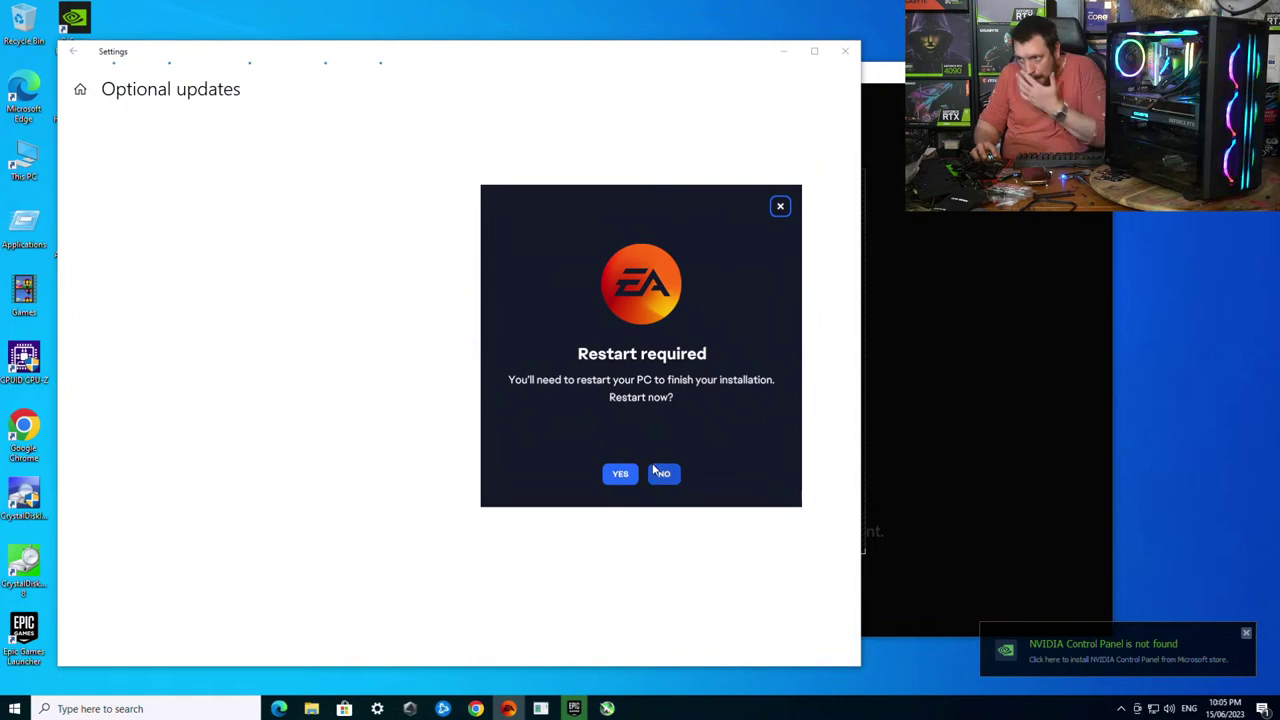
pyautogui.click(663, 474)
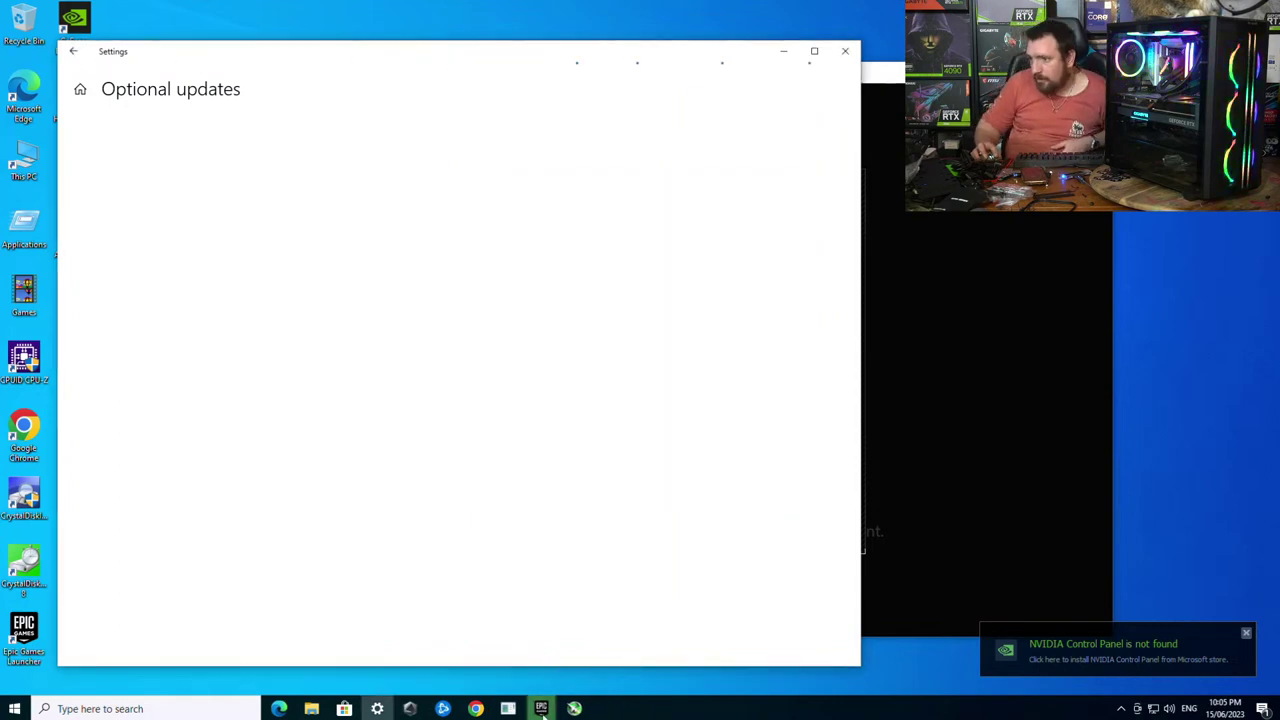
# - Check the Epic Games update and install RivaTuner Statistics Server 7.3.4 in English, accepting its license agreement
pyautogui.click(541, 709)
pyautogui.click(612, 708)
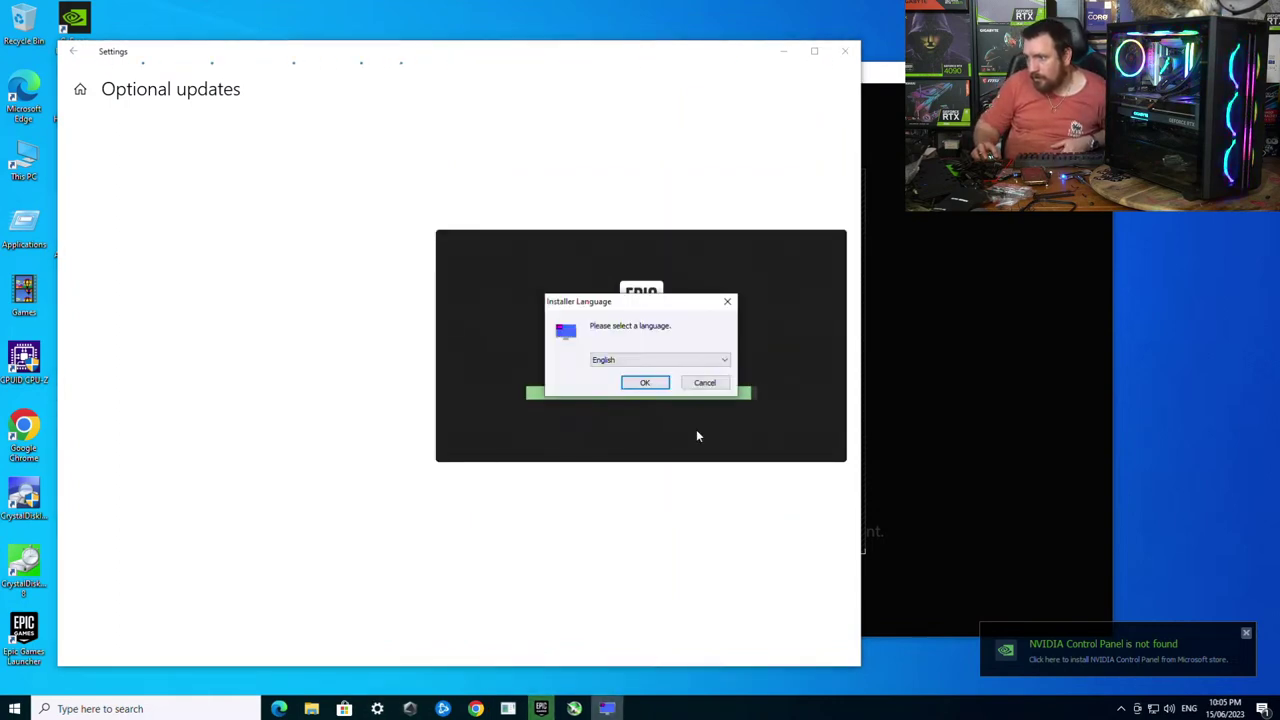
pyautogui.click(657, 386)
pyautogui.click(718, 460)
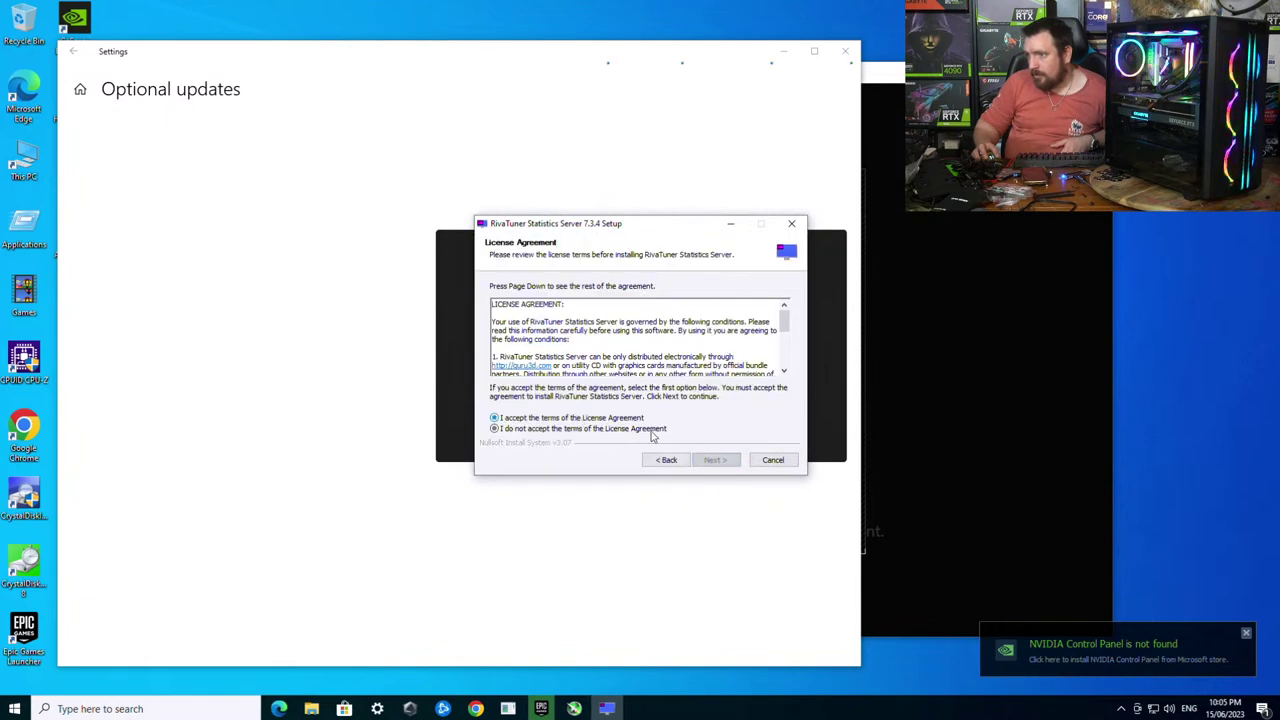
pyautogui.click(733, 460)
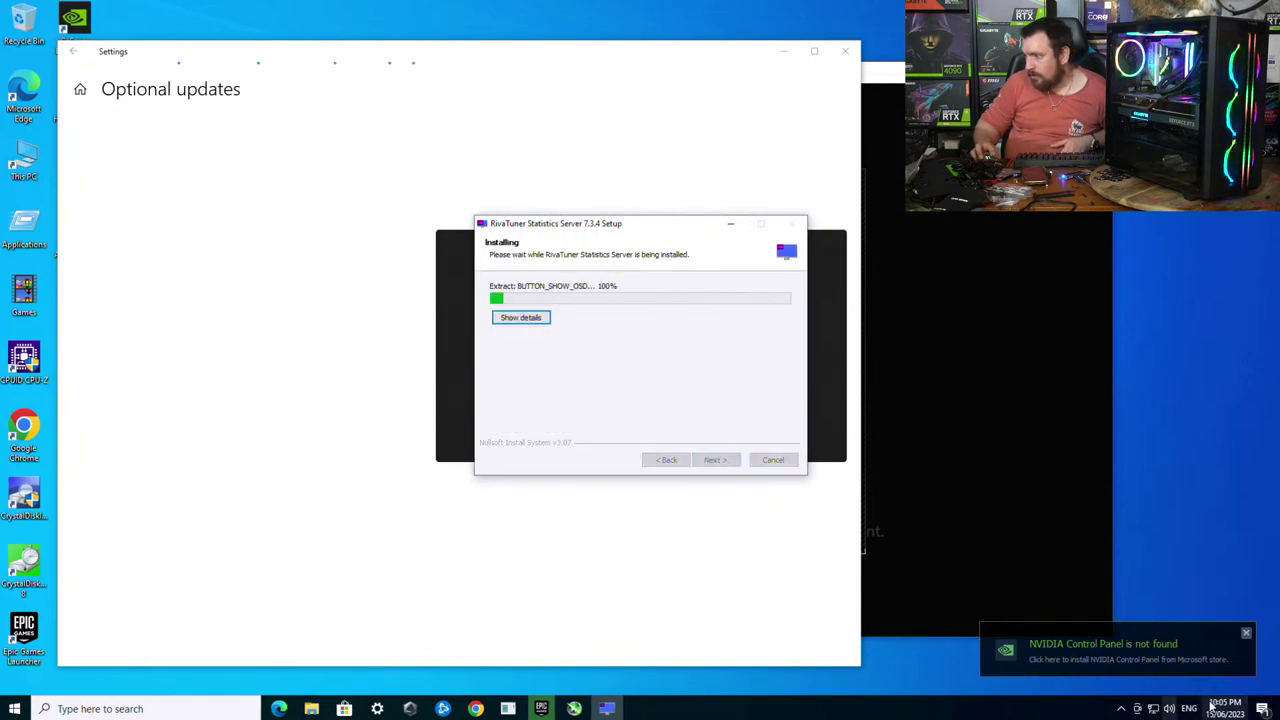
# - Open the notification center, approve the pending User Account Control request and dismiss the Epic Games self-update error
pyautogui.click(1262, 708)
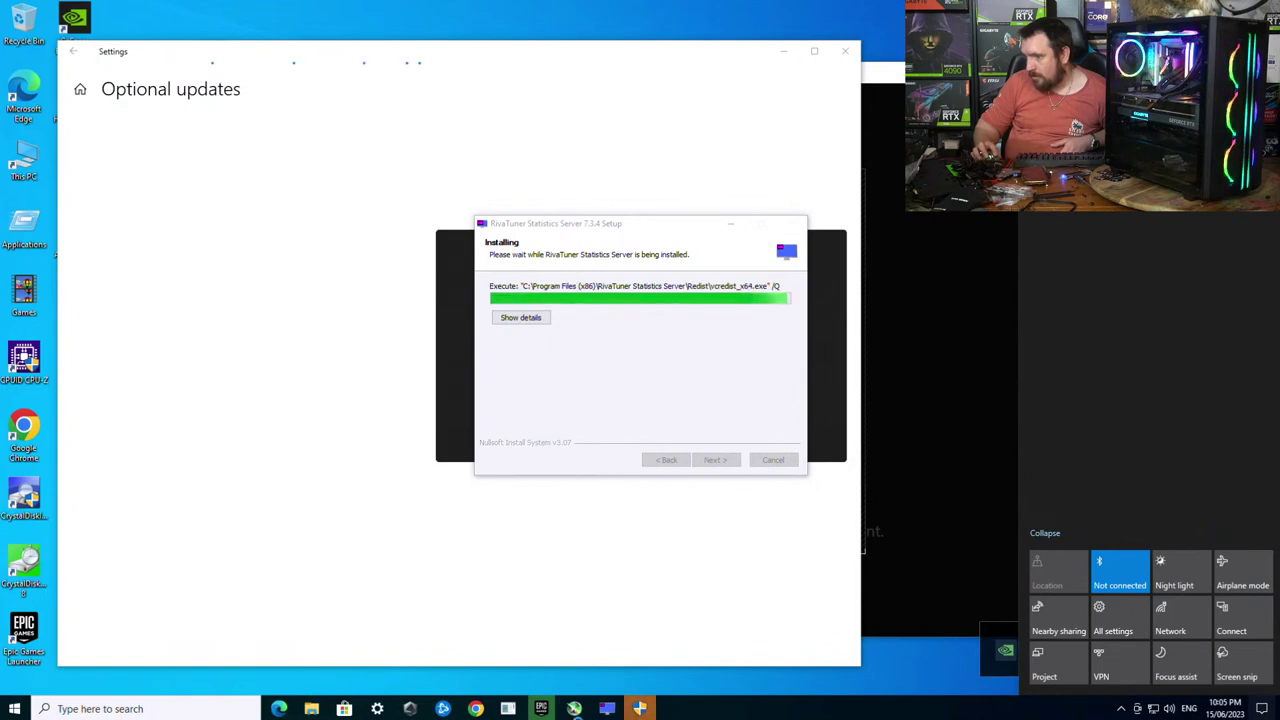
pyautogui.click(641, 708)
pyautogui.click(603, 440)
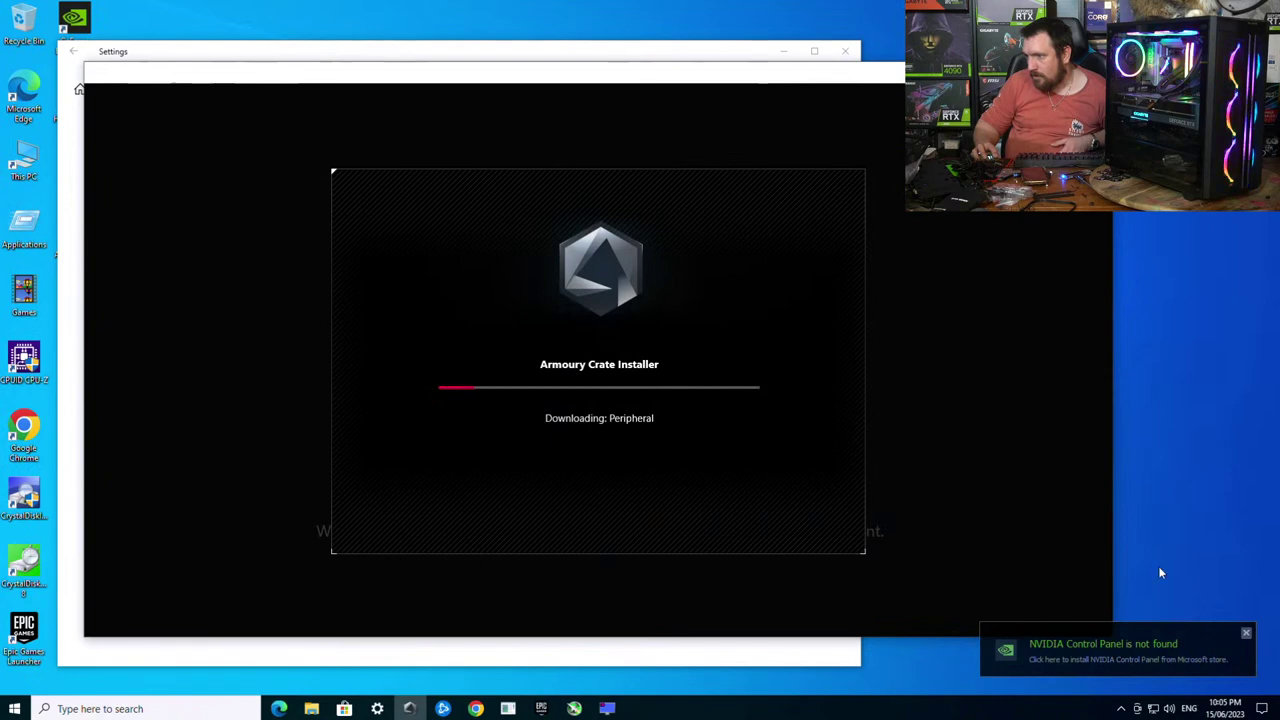
pyautogui.click(532, 709)
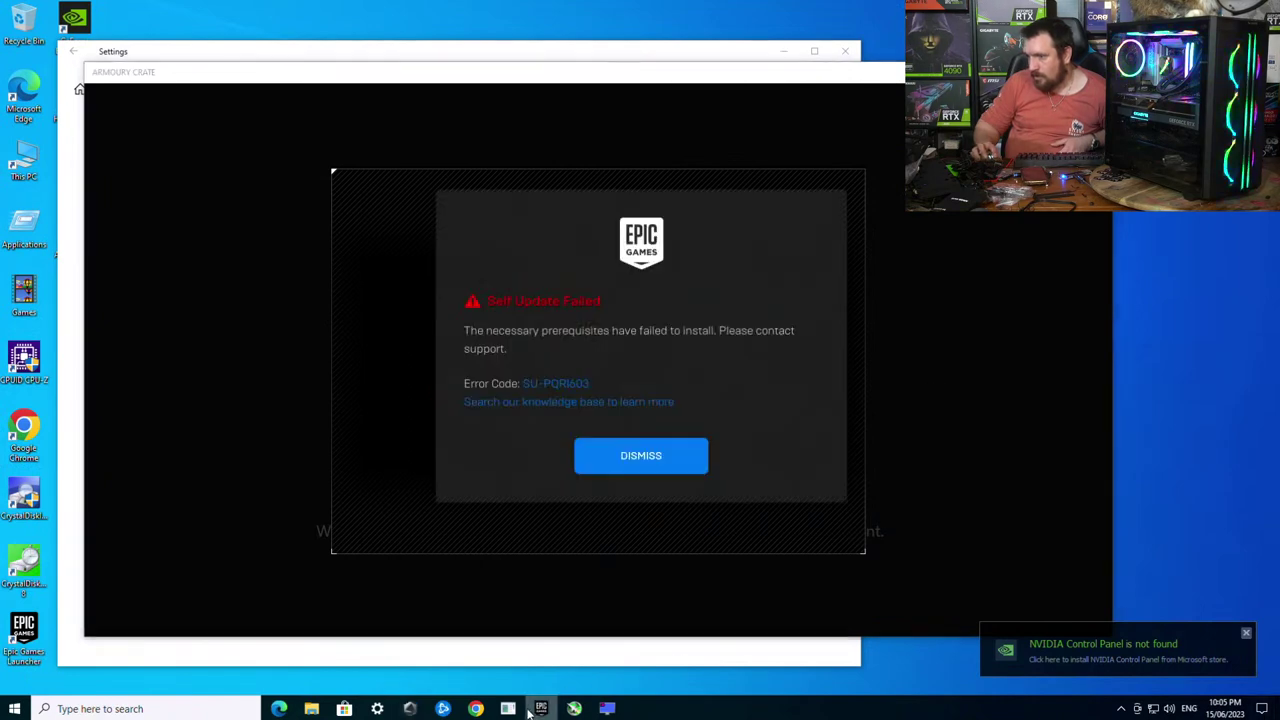
pyautogui.click(688, 460)
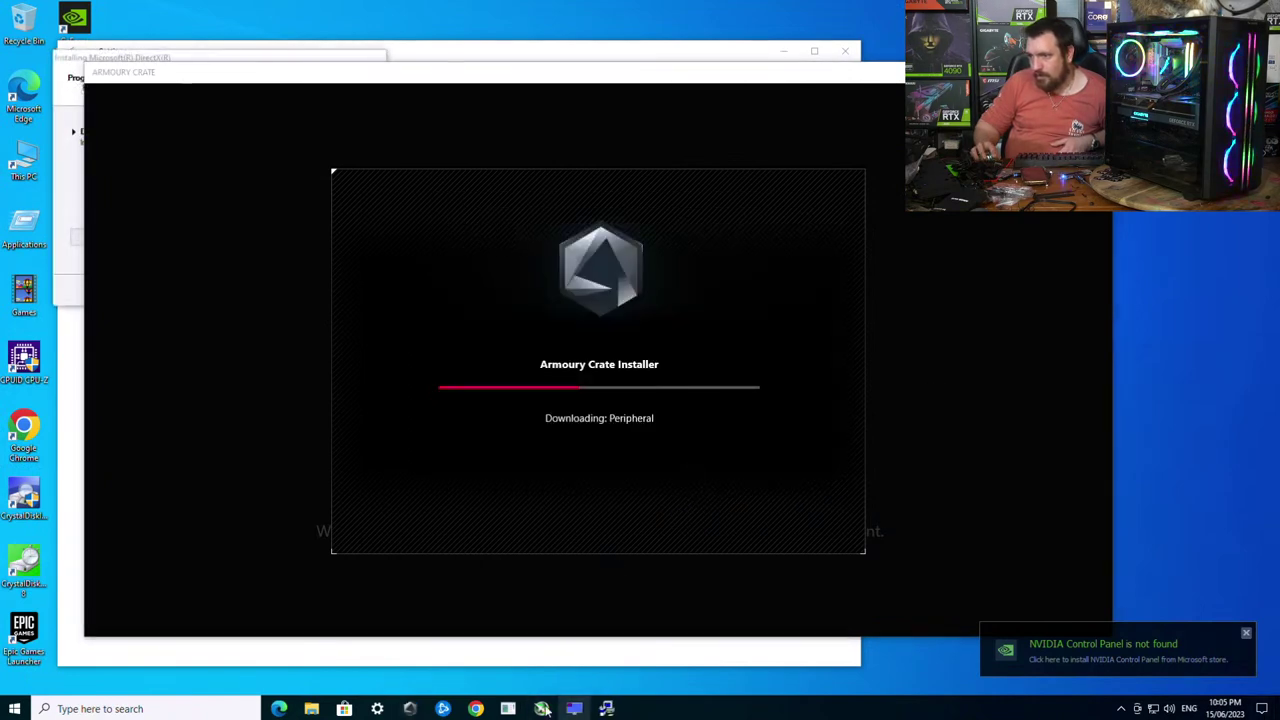
# - Check the progress of the Battle.net update and the RivaTuner Statistics Server installation
pyautogui.click(442, 709)
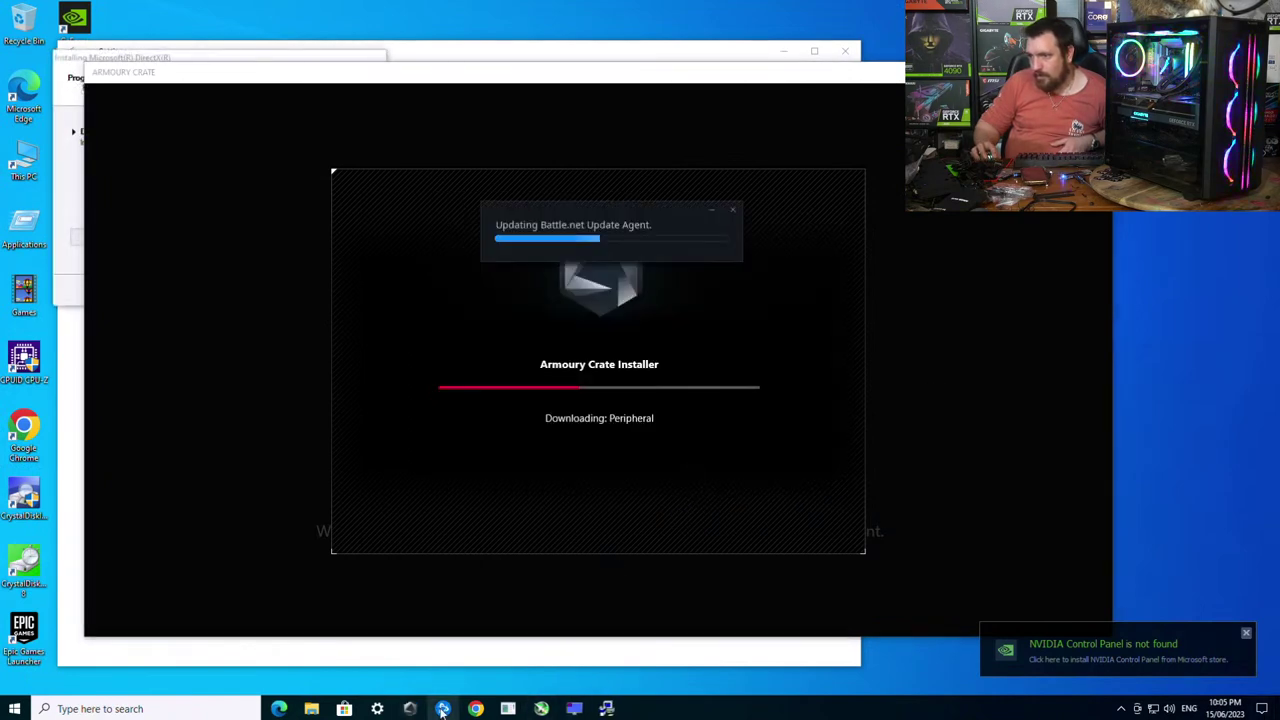
pyautogui.click(541, 708)
pyautogui.click(573, 708)
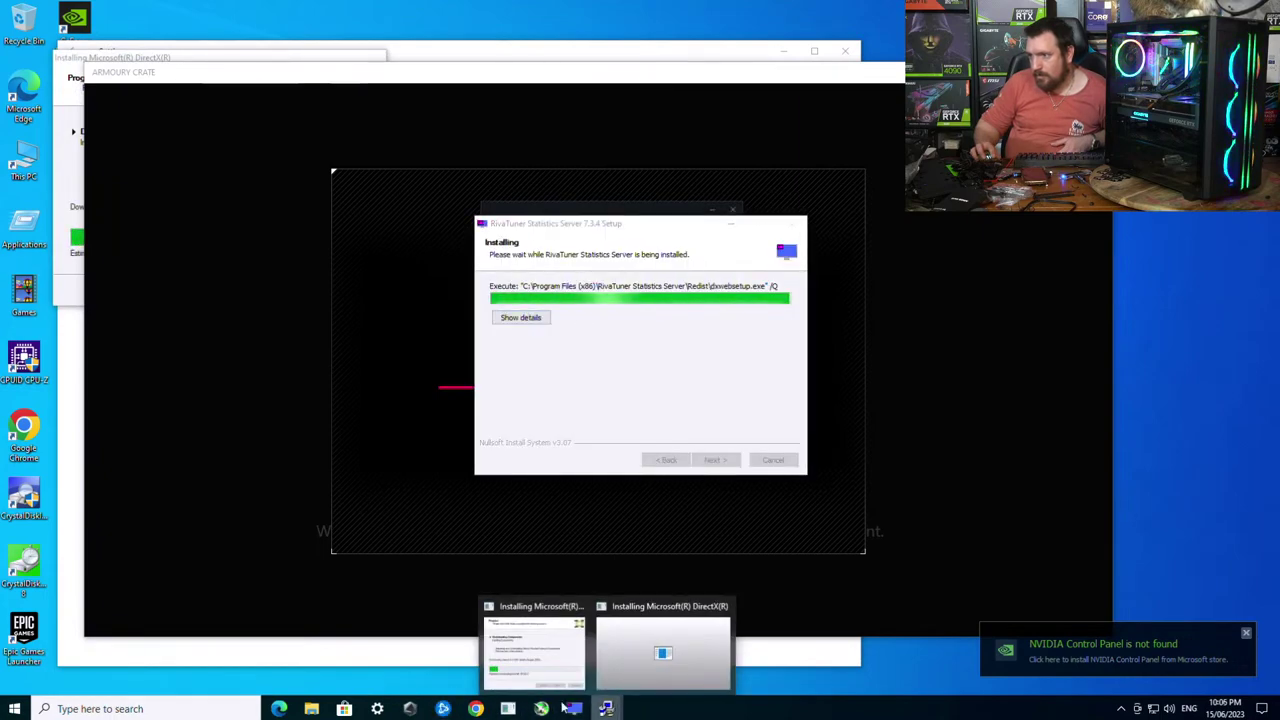
# - Run Samsung_Magician_installer from the Setup folder on the portable drive and allow it to make changes to the device
pyautogui.click(345, 708)
pyautogui.scroll(-12, 480, 340)
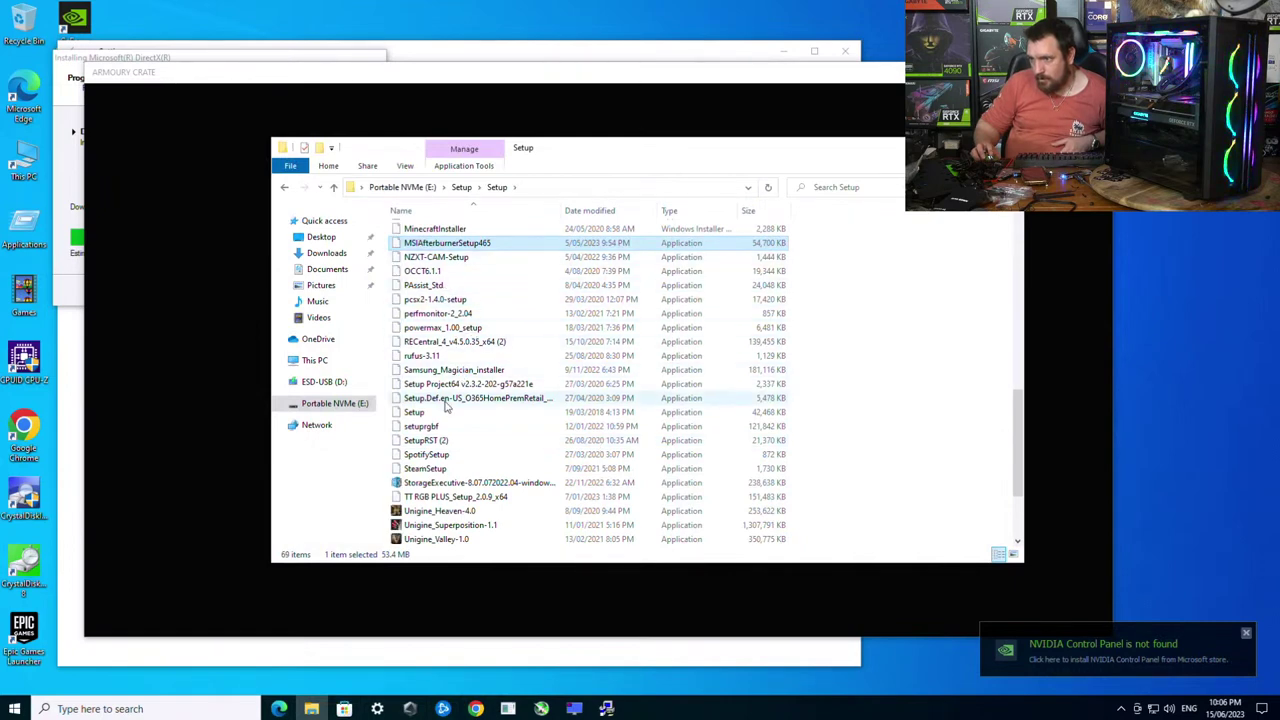
pyautogui.click(451, 370)
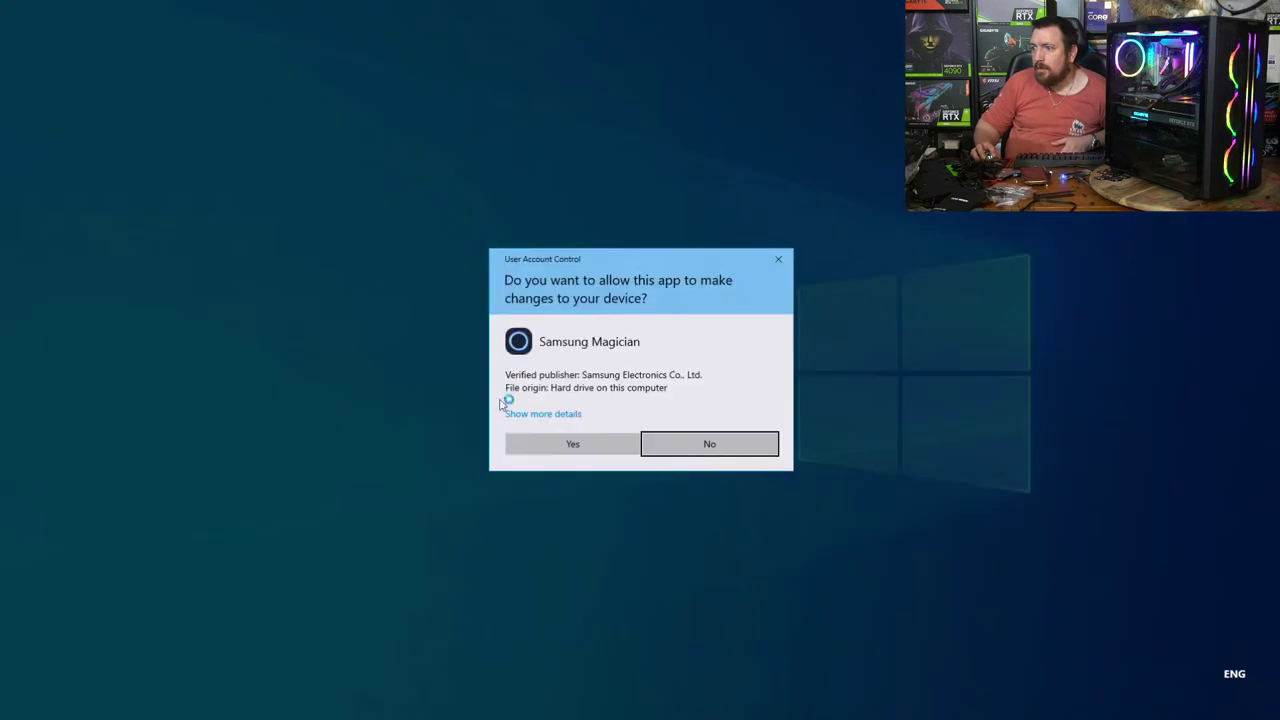
pyautogui.click(585, 446)
pyautogui.click(560, 399)
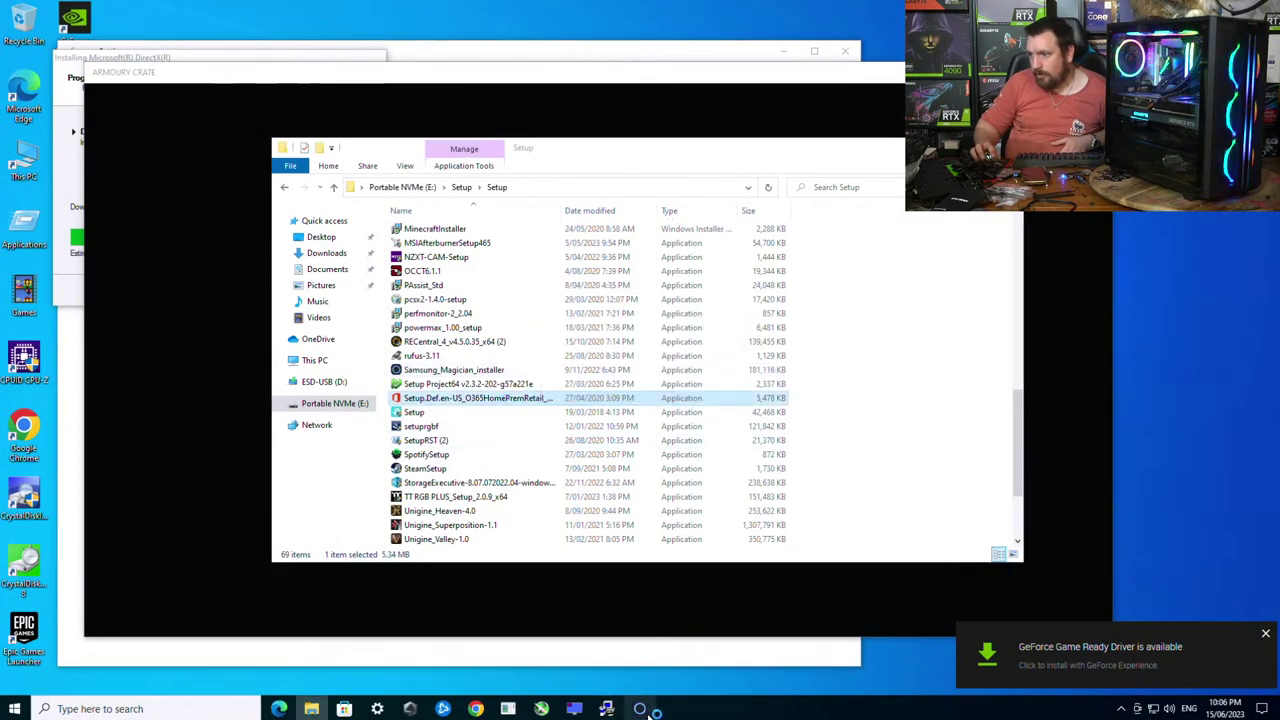
pyautogui.click(654, 386)
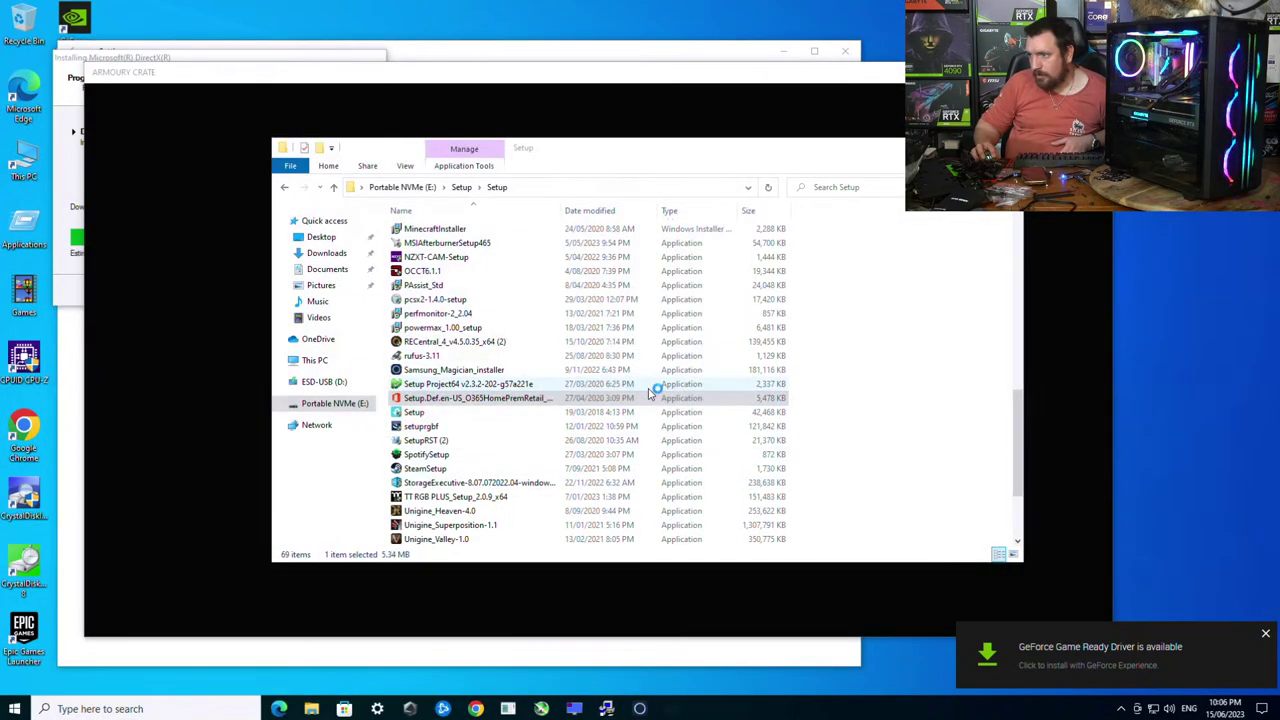
pyautogui.click(478, 400)
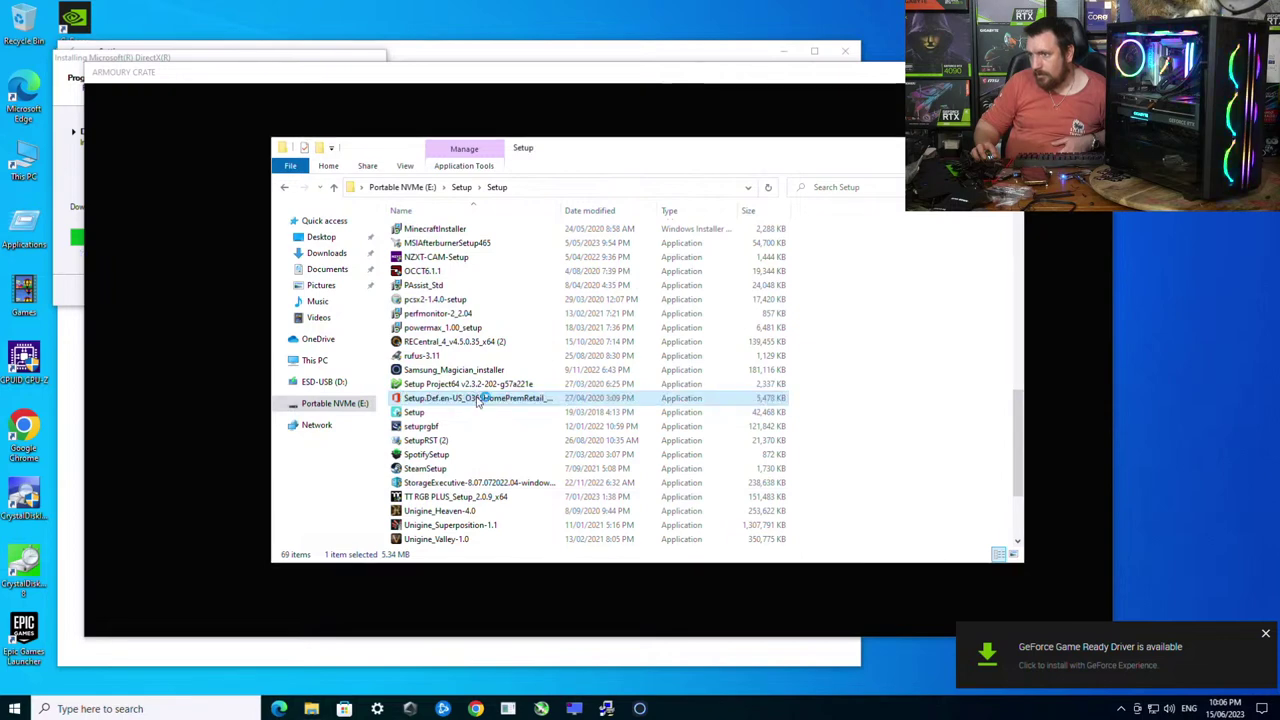
# - Run SteamSetup from the Setup folder, install Steam and finish the setup with Run Steam enabled
pyautogui.doubleClick(428, 468)
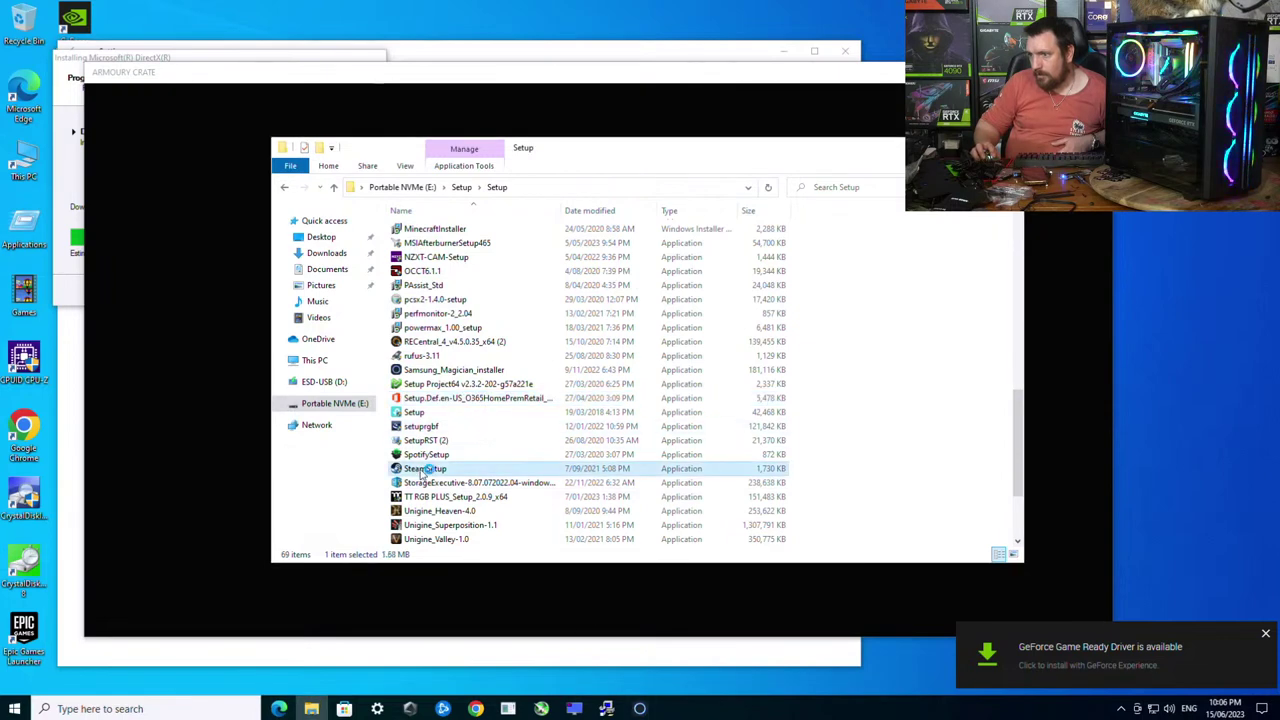
pyautogui.click(607, 440)
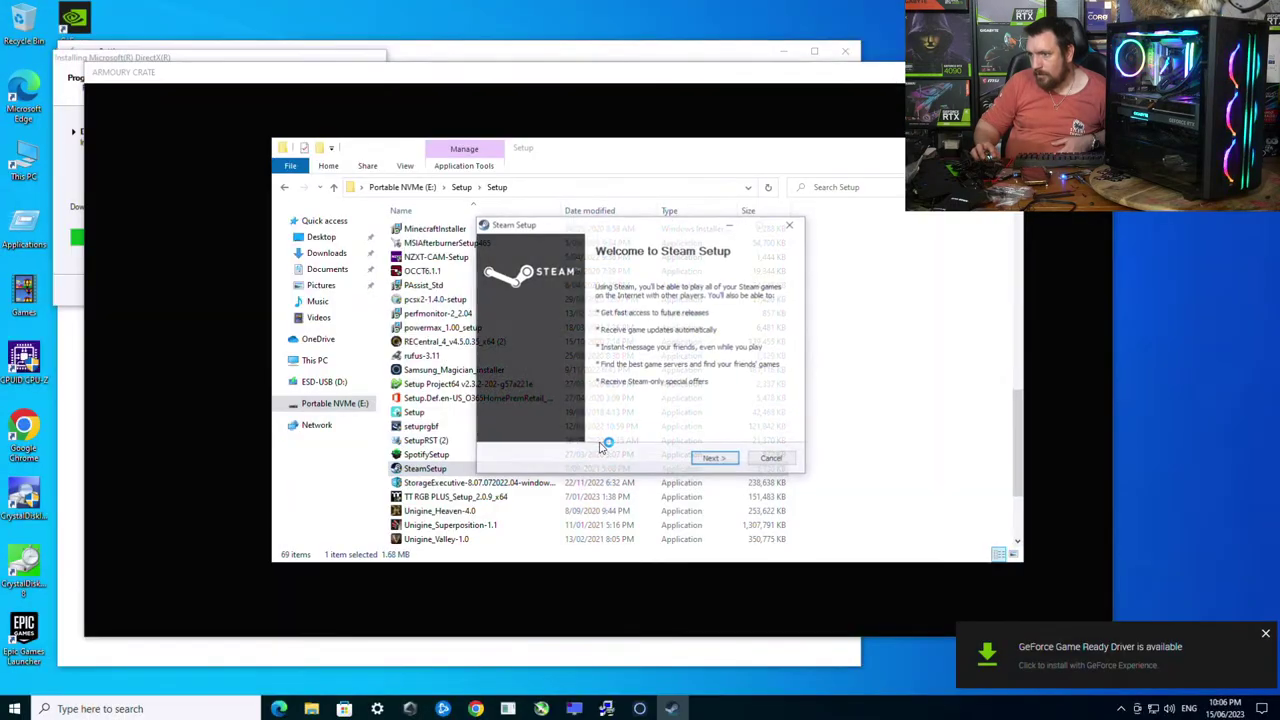
pyautogui.click(700, 459)
pyautogui.click(709, 457)
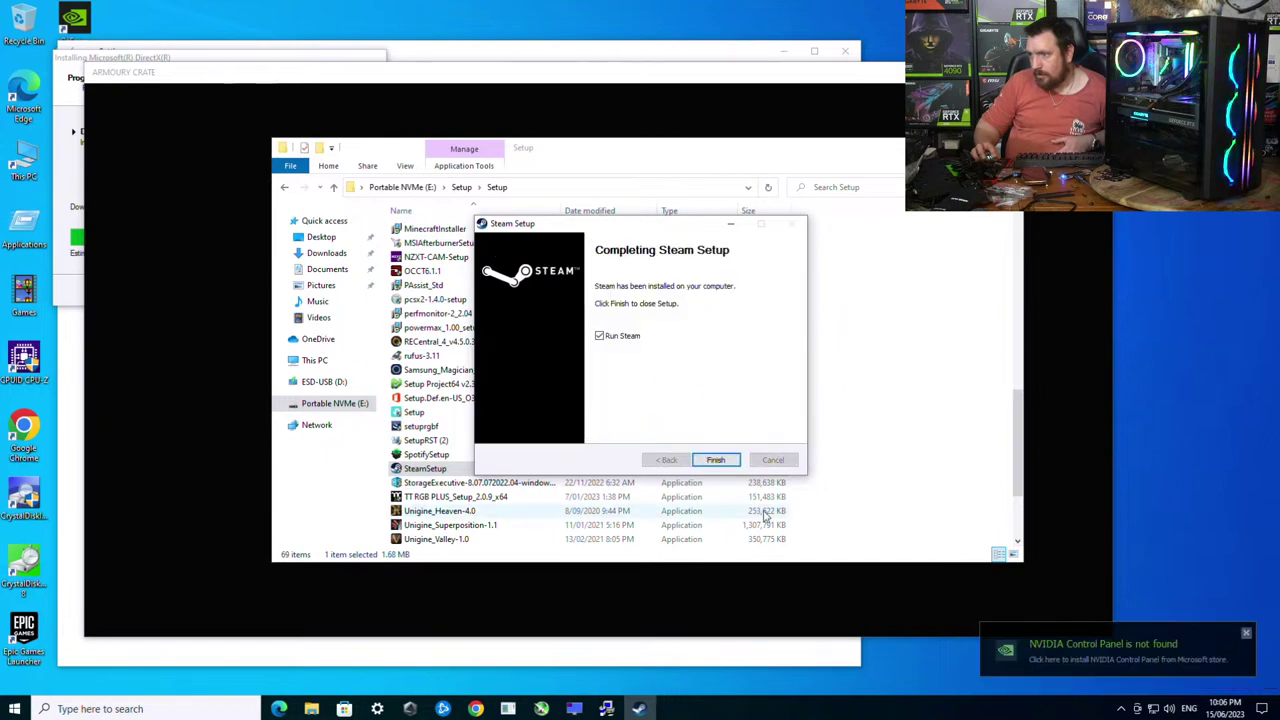
pyautogui.click(712, 460)
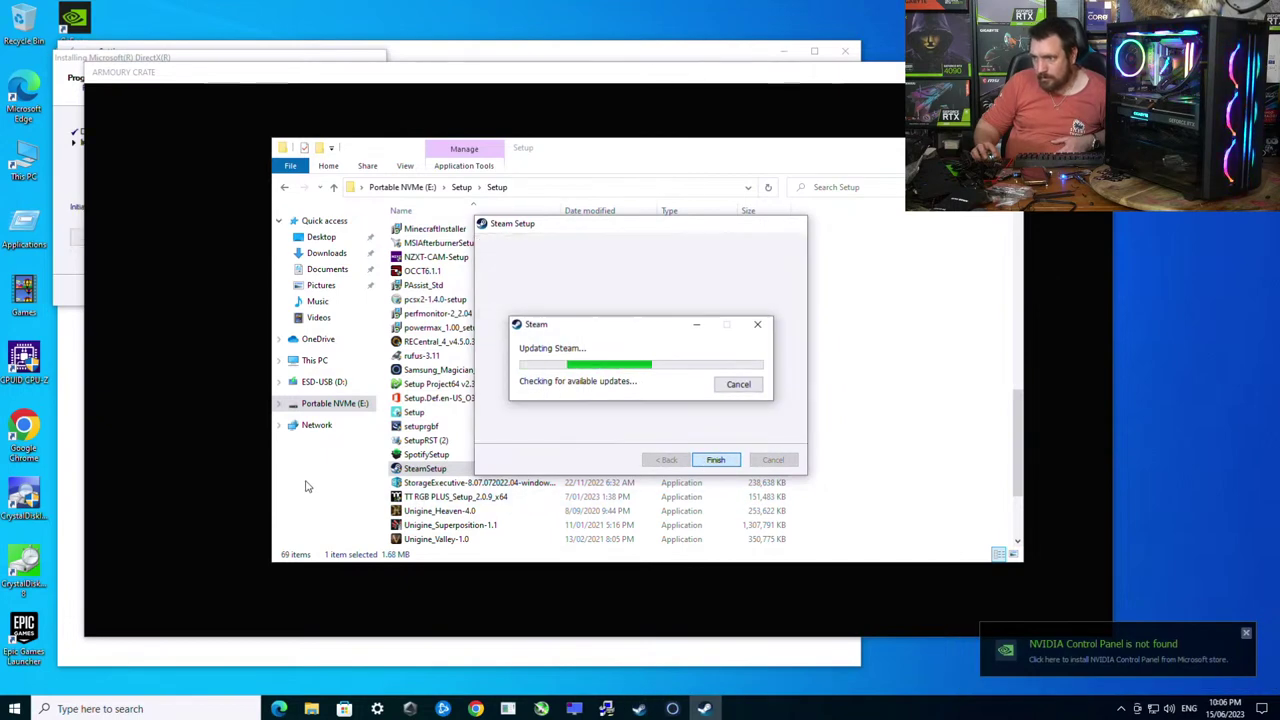
# - Launch the Unigine_Superposition-1.1 and Unigine_Valley-1.0 installers from the Setup folder
pyautogui.click(445, 497)
pyautogui.click(445, 524)
pyautogui.click(443, 538)
# - Run vlc-3.0.18-win64 from the Setup folder, approve it and install VLC media player in English
pyautogui.scroll(-3, 420, 490)
pyautogui.doubleClick(432, 482)
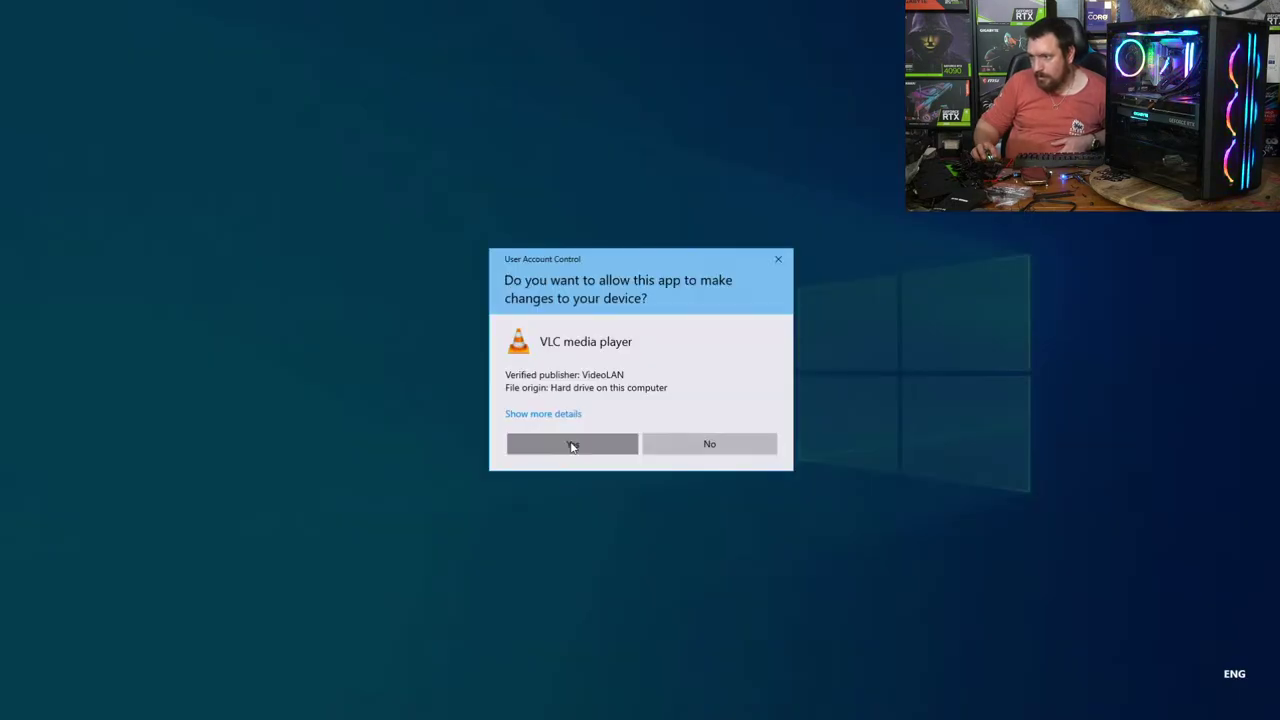
pyautogui.click(571, 445)
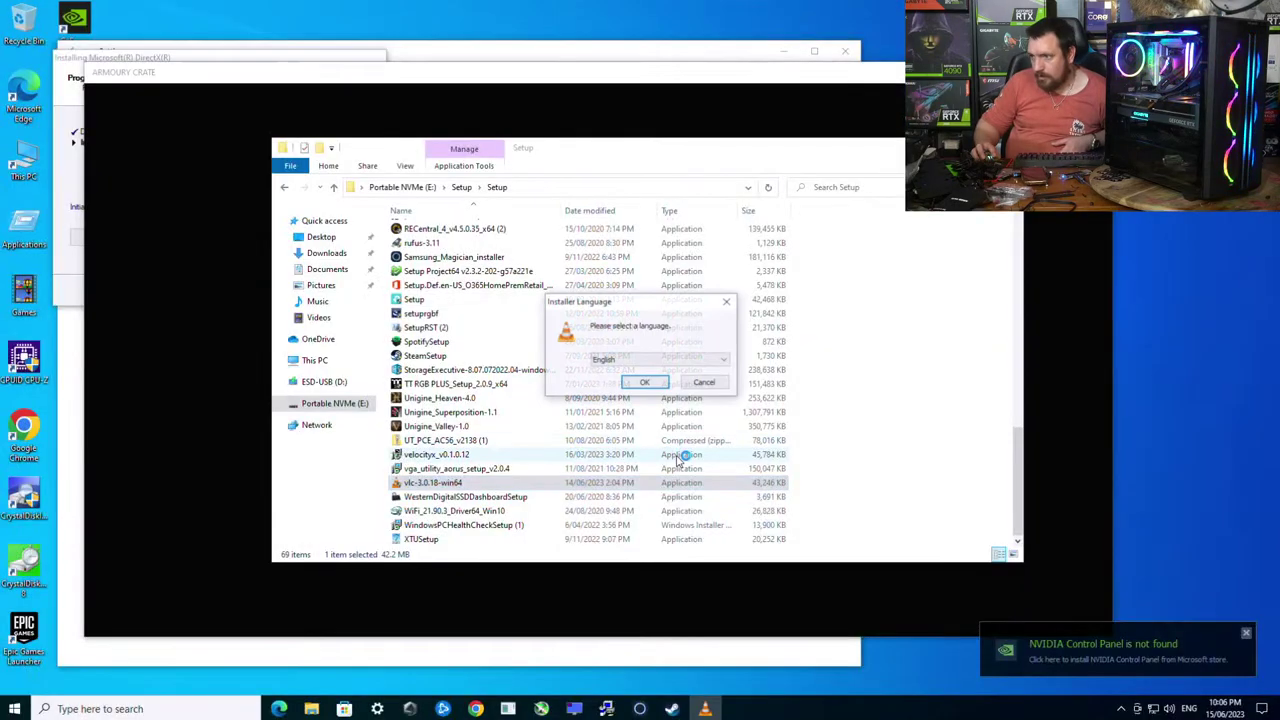
pyautogui.click(646, 388)
pyautogui.click(714, 460)
pyautogui.click(714, 460)
pyautogui.click(714, 460)
pyautogui.click(714, 460)
# - Allow Unigine_Valley-1.0.exe to make changes and install Valley Benchmark 1.0, accepting its license agreement
pyautogui.click(672, 708)
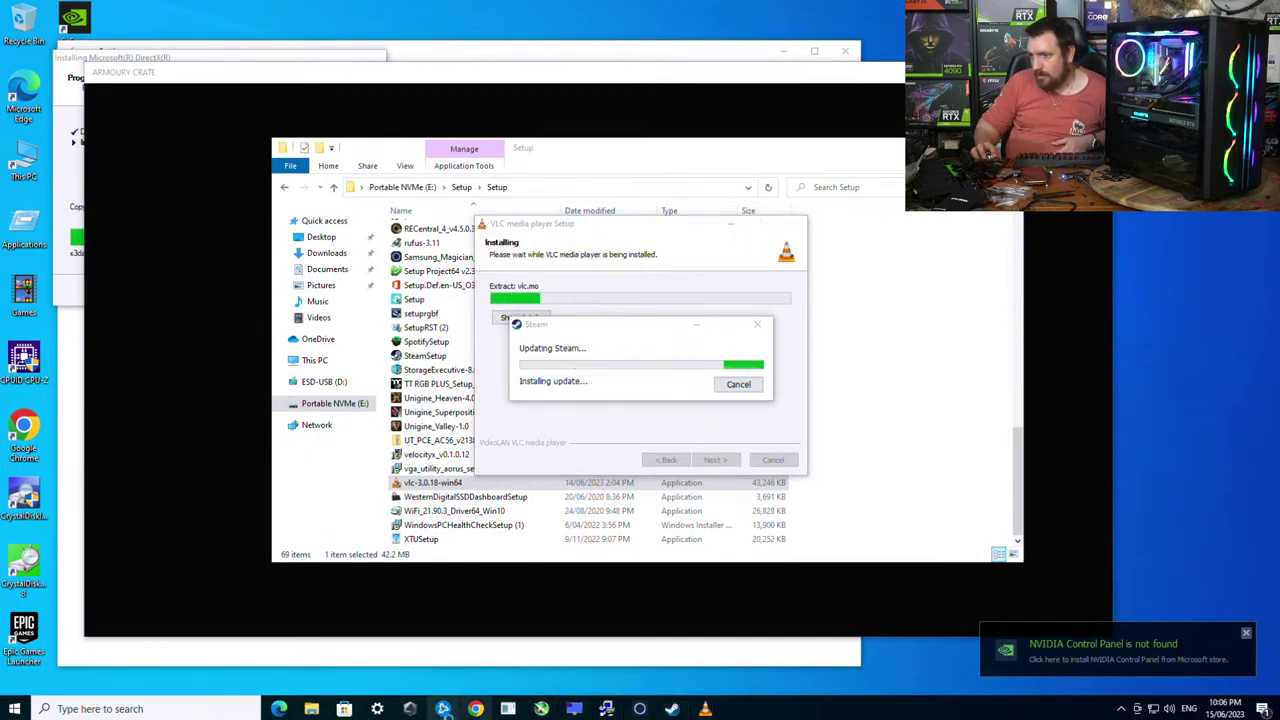
pyautogui.click(411, 708)
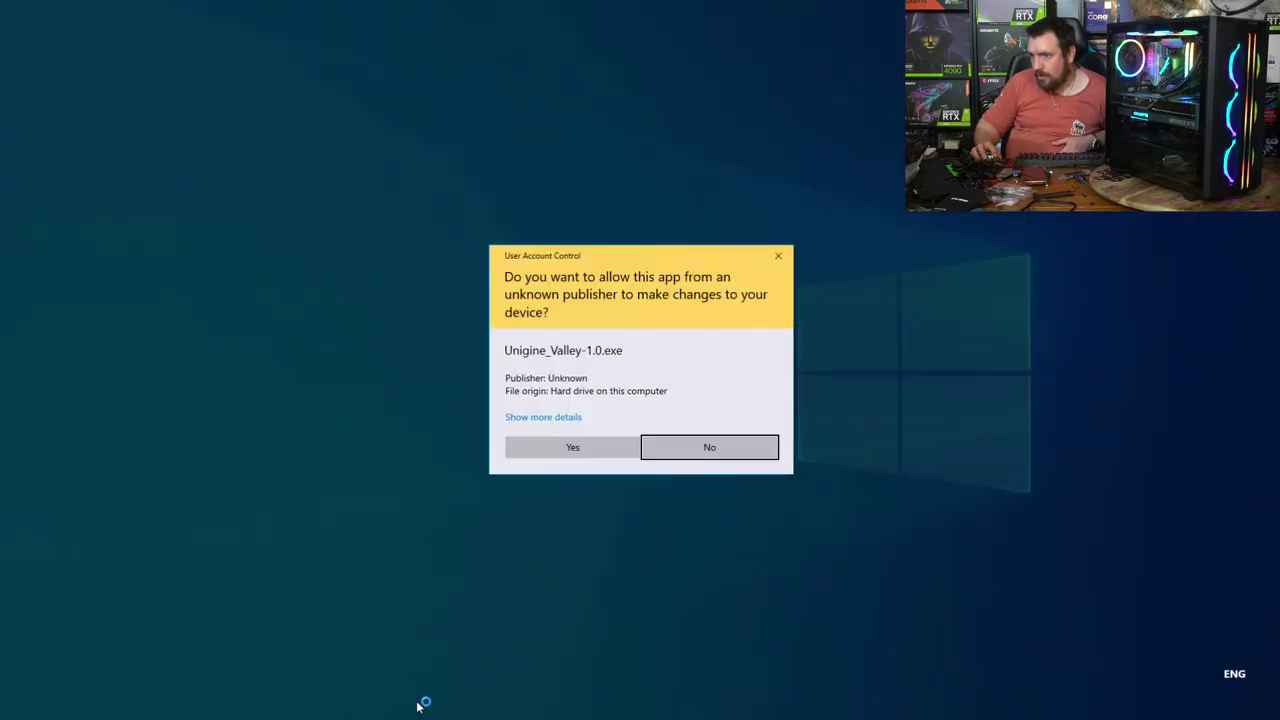
pyautogui.click(586, 440)
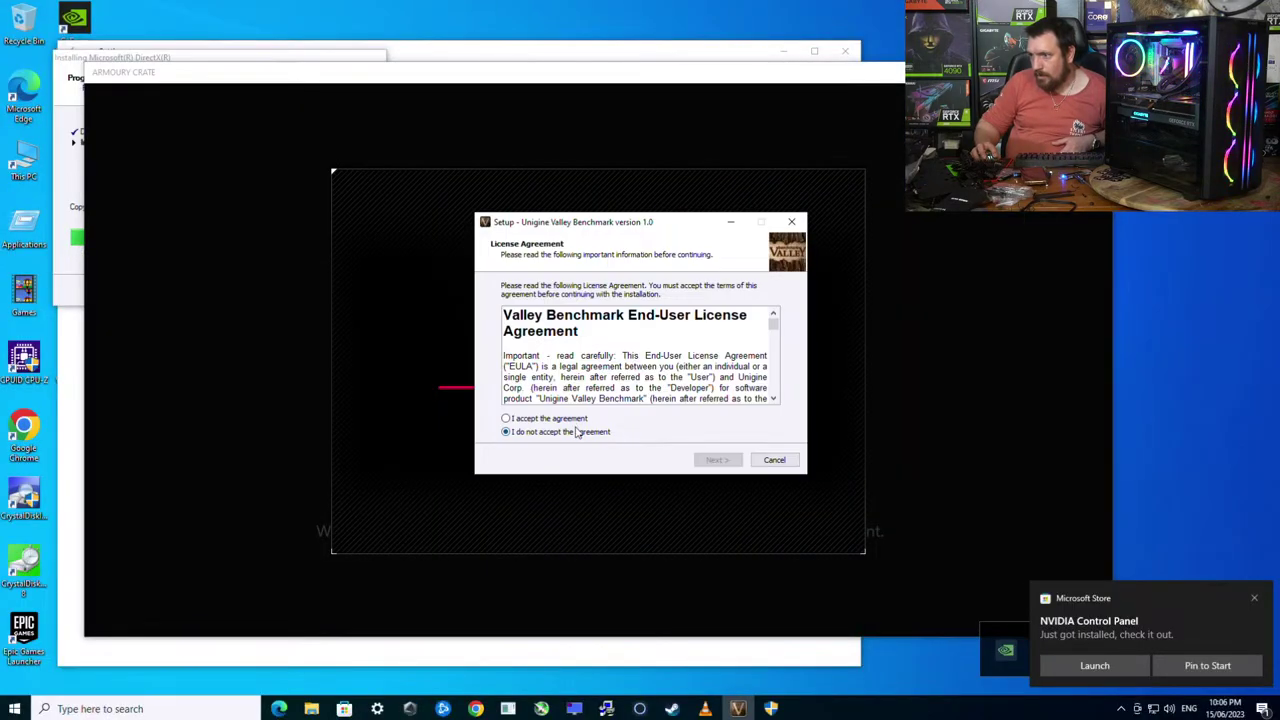
pyautogui.click(718, 459)
pyautogui.click(718, 459)
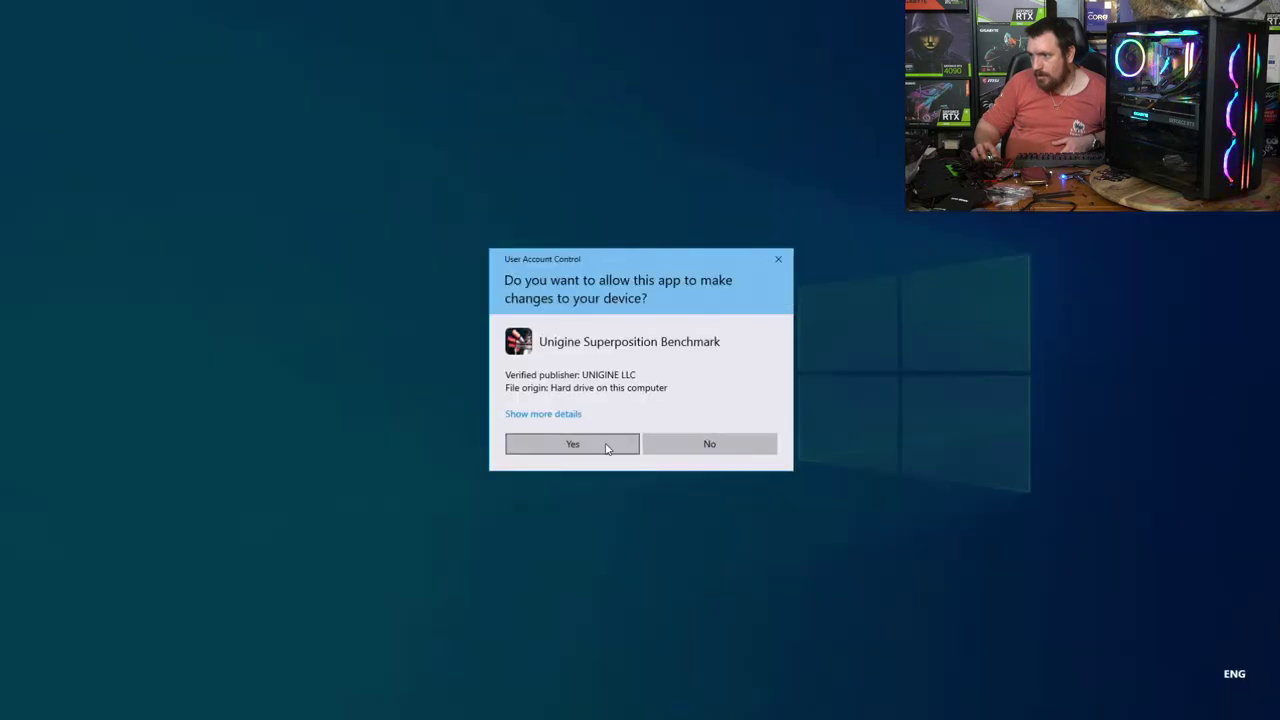
# - Approve the Unigine Superposition installer, close the Steam sign-in window and install Superposition Benchmark 1.1, accepting its license agreement
pyautogui.click(603, 445)
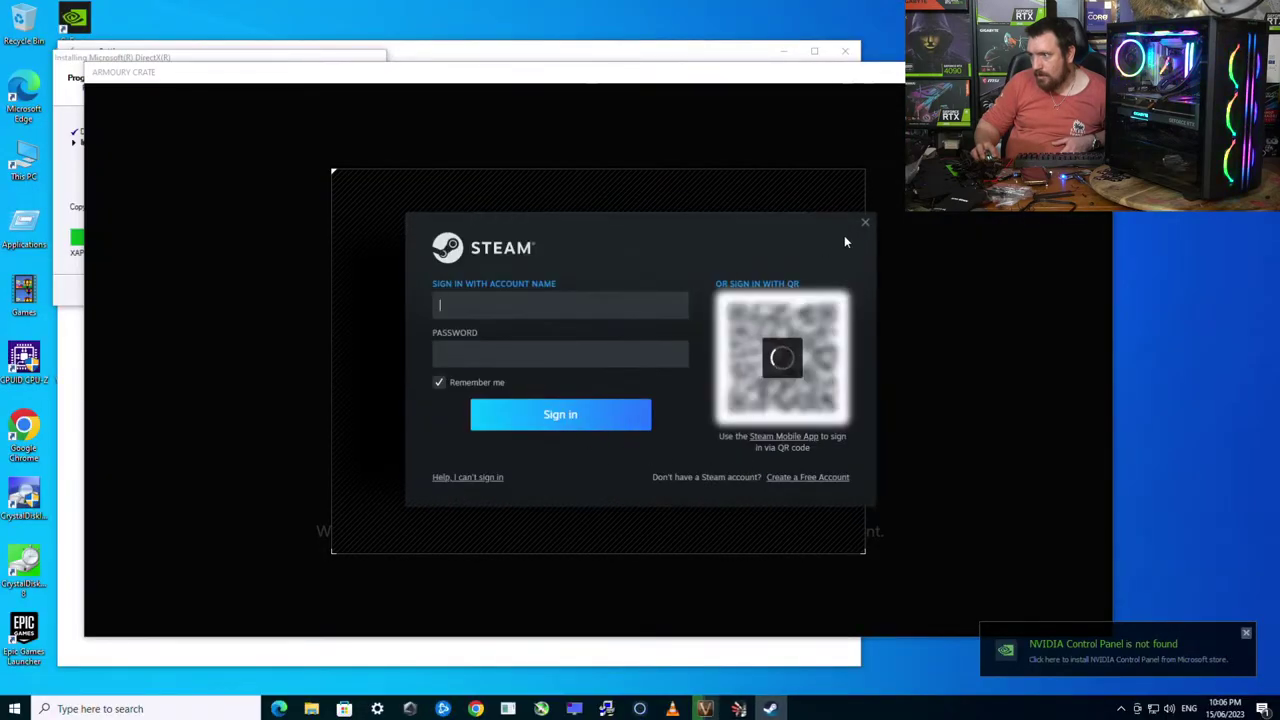
pyautogui.click(866, 223)
pyautogui.click(716, 461)
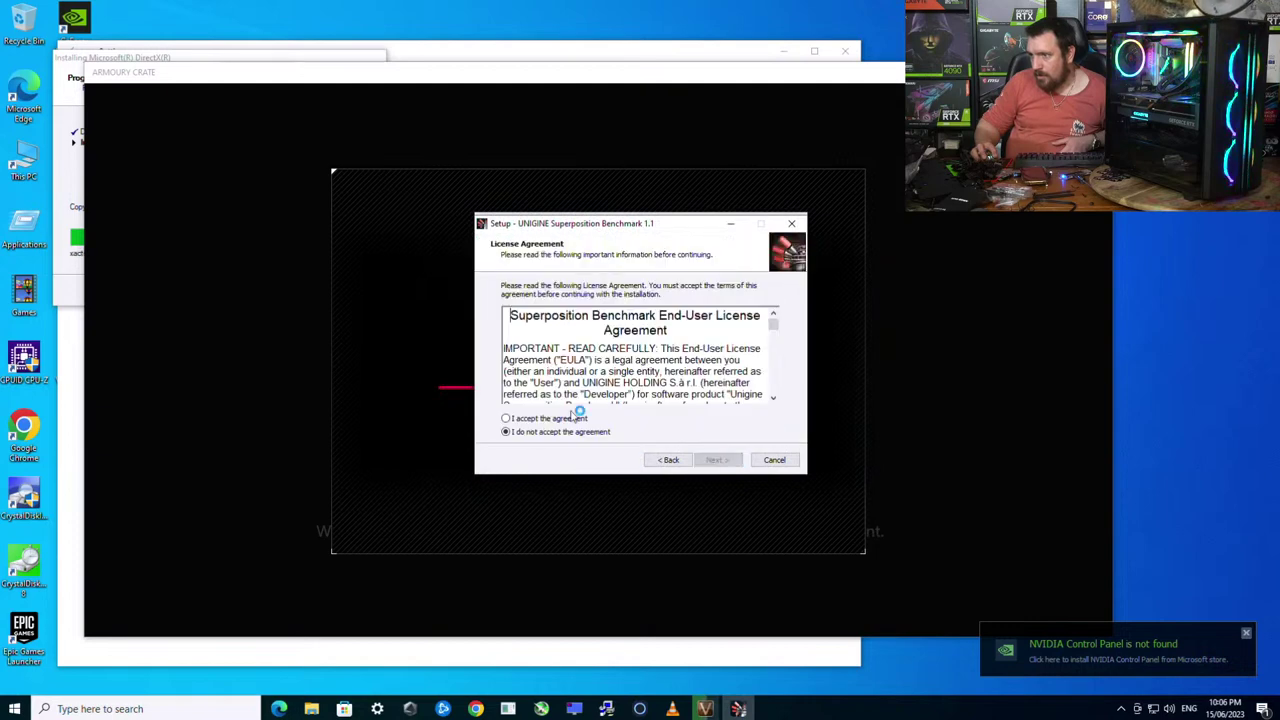
pyautogui.click(565, 420)
pyautogui.click(718, 460)
pyautogui.click(718, 460)
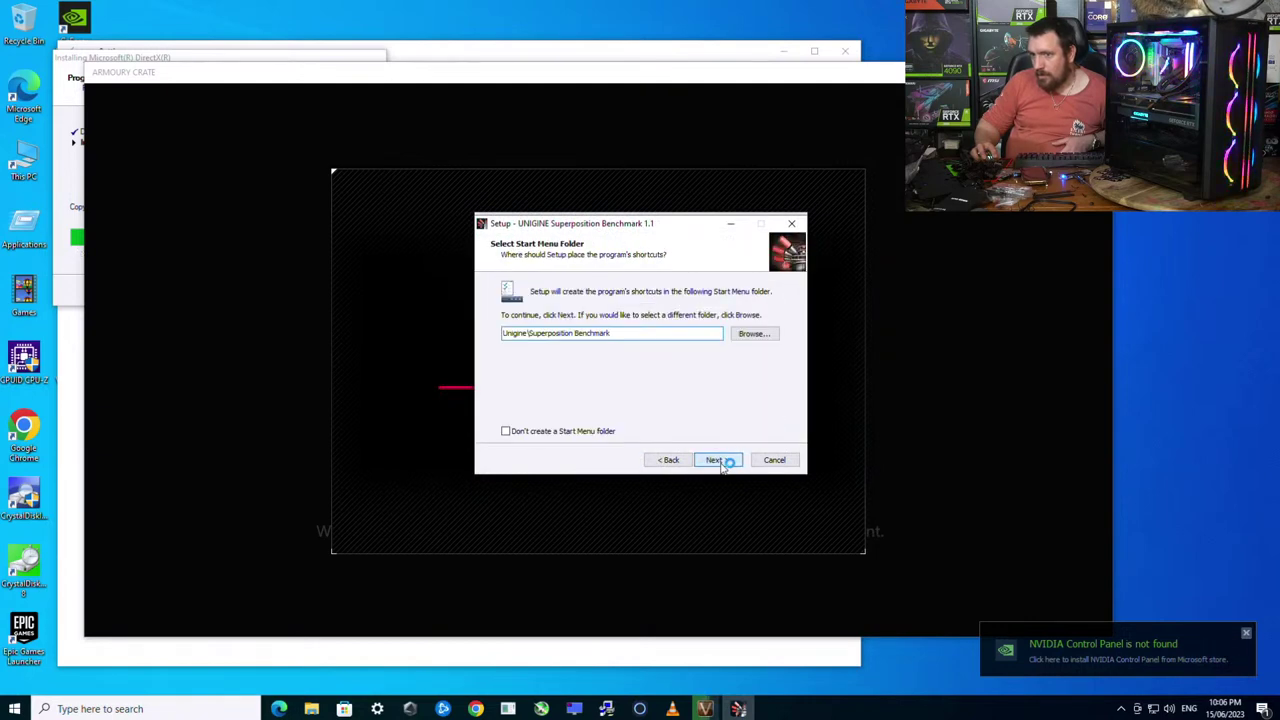
pyautogui.click(718, 460)
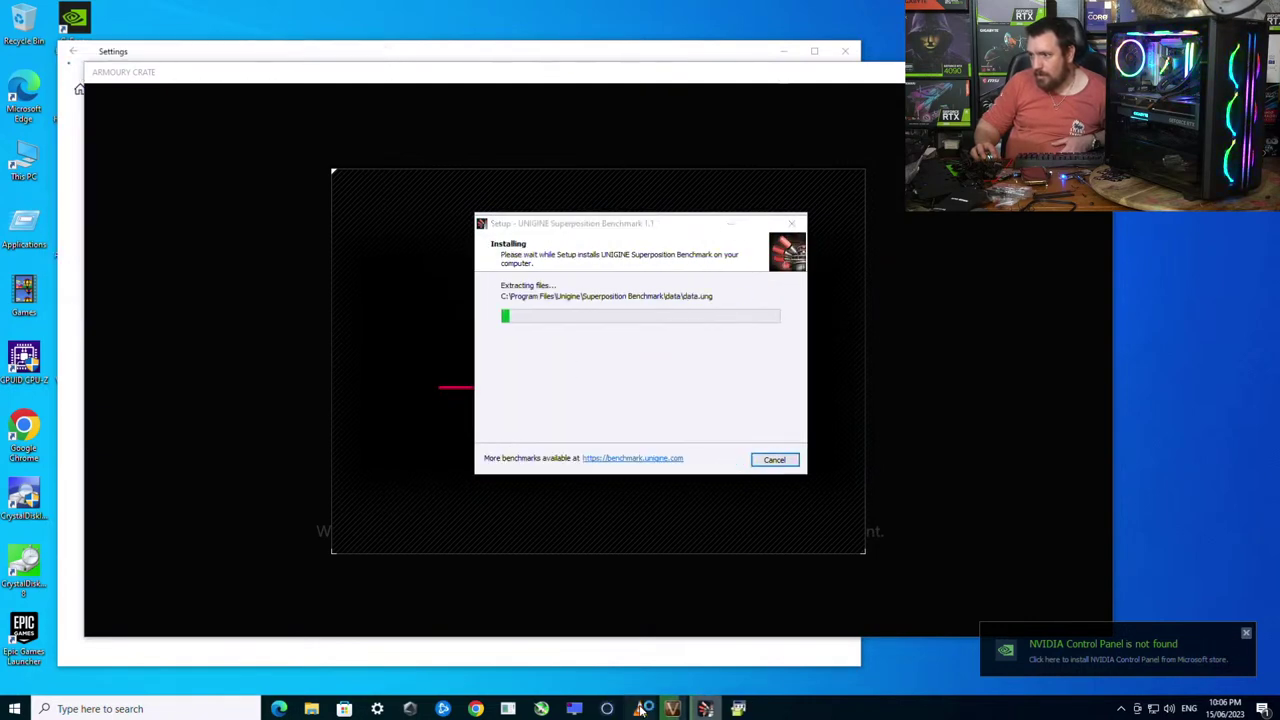
# - Finish the VLC media player setup without running it and complete the RivaTuner Statistics Server 7.3.4 setup
pyautogui.click(610, 336)
pyautogui.click(716, 460)
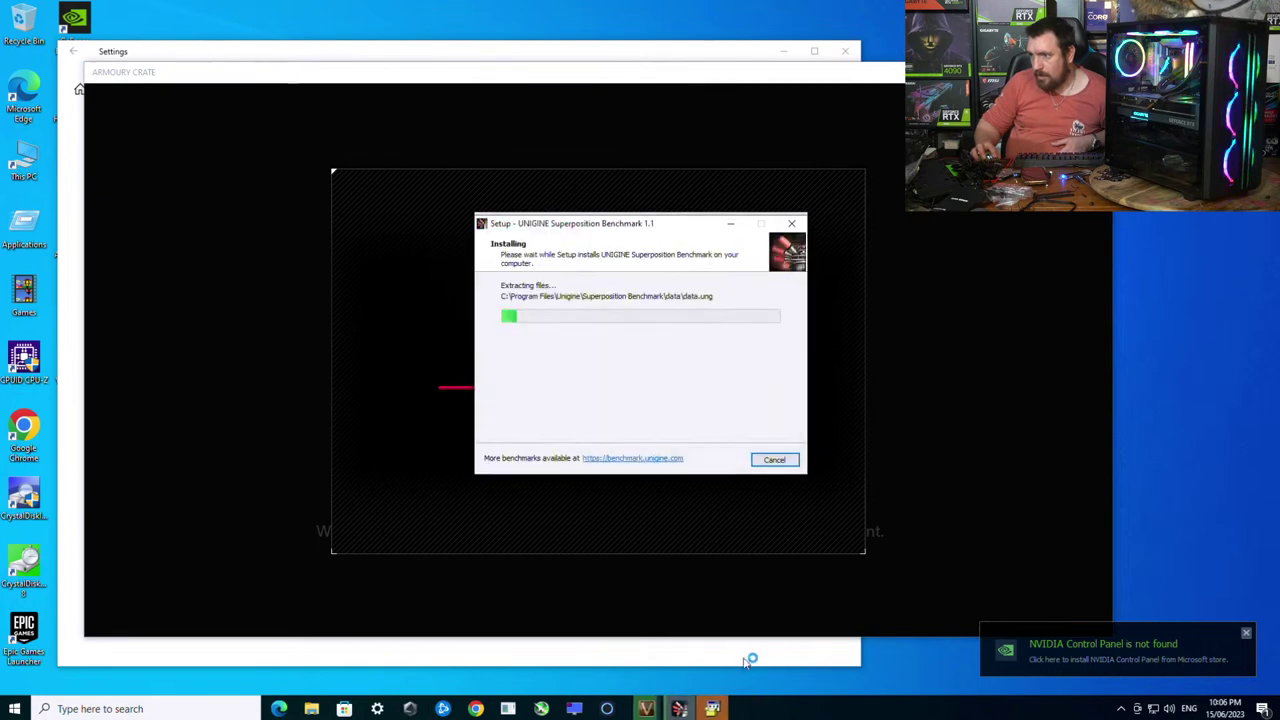
pyautogui.click(741, 402)
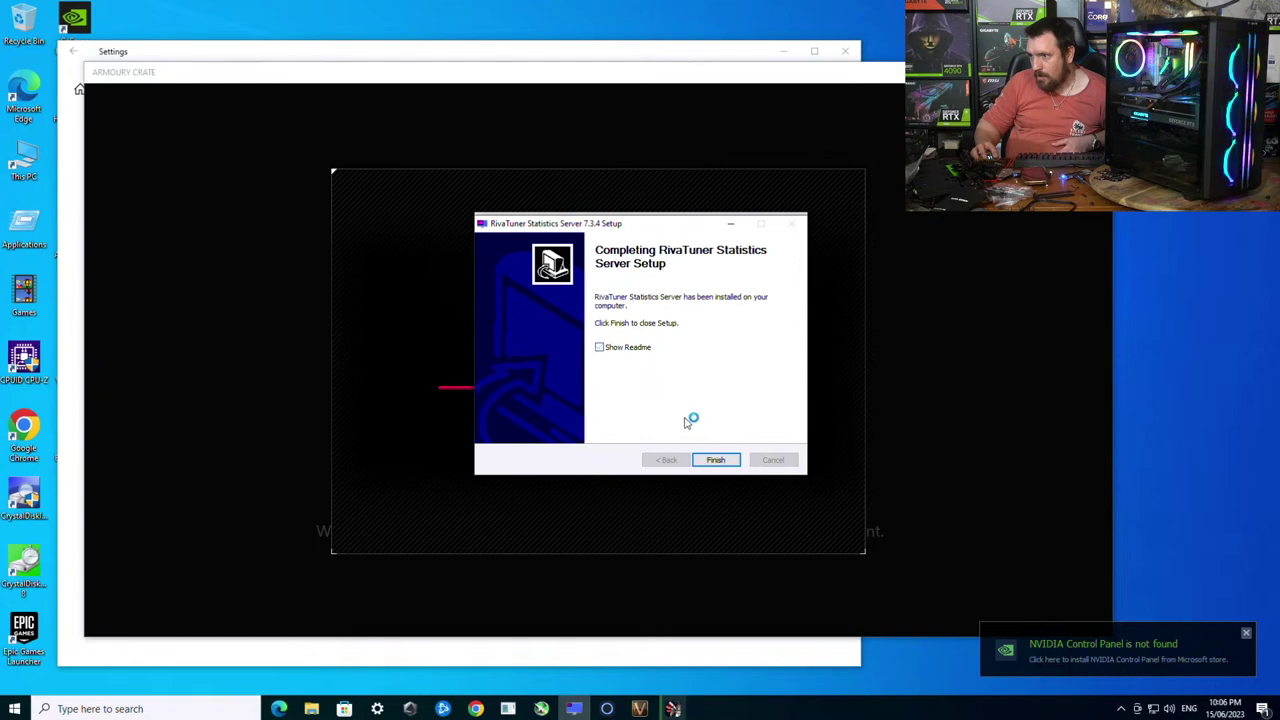
pyautogui.click(716, 460)
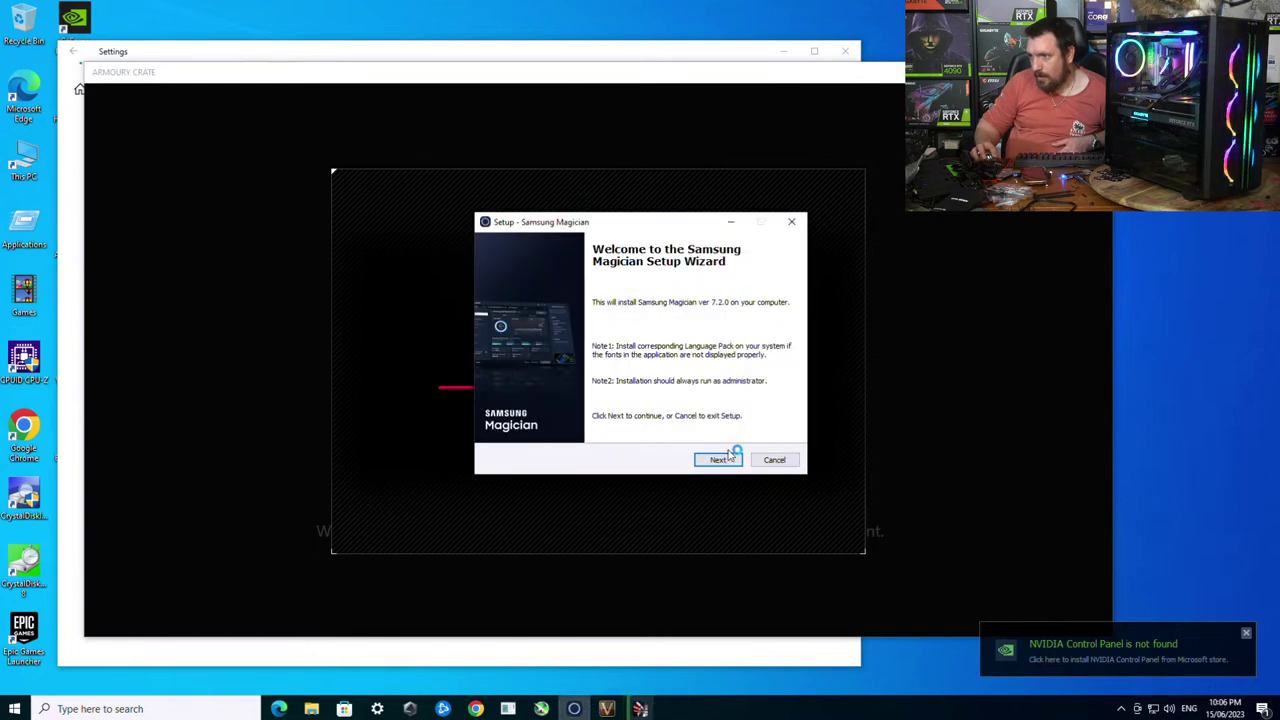
# - Accept the Samsung Magician license, start its installation in the default location and finish the Unigine Valley Benchmark setup
pyautogui.click(722, 460)
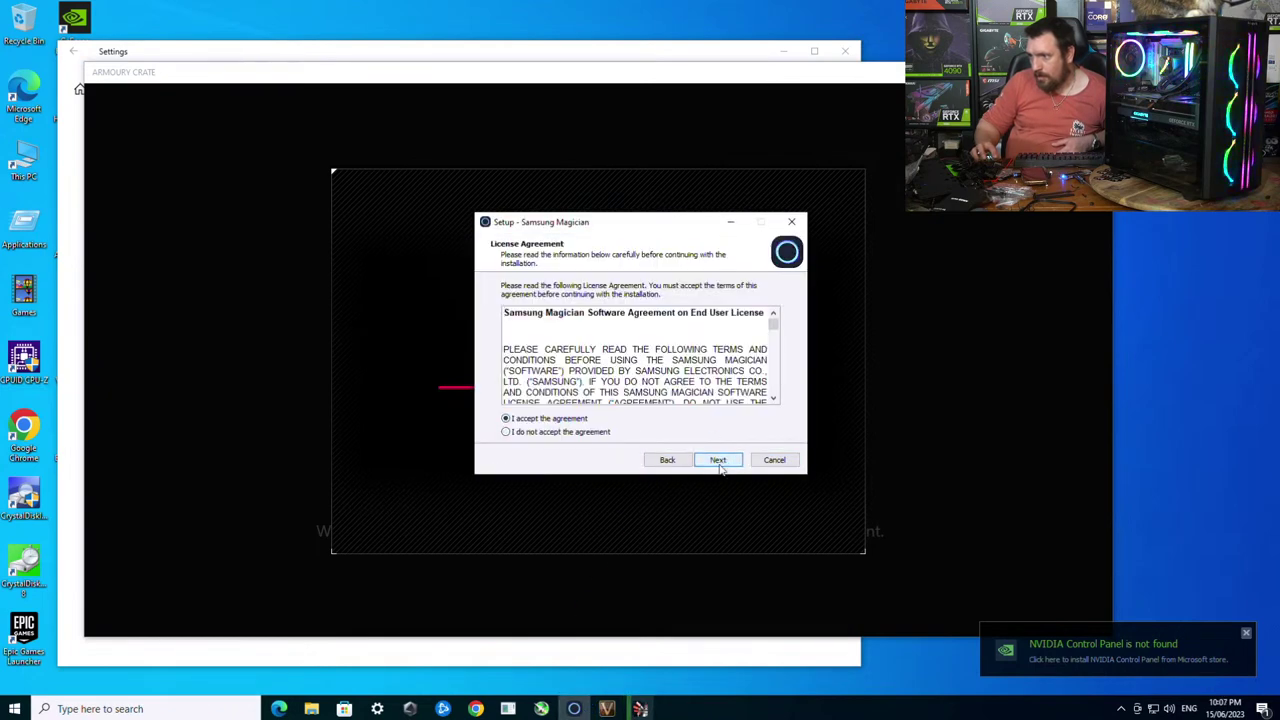
pyautogui.click(717, 460)
pyautogui.click(716, 460)
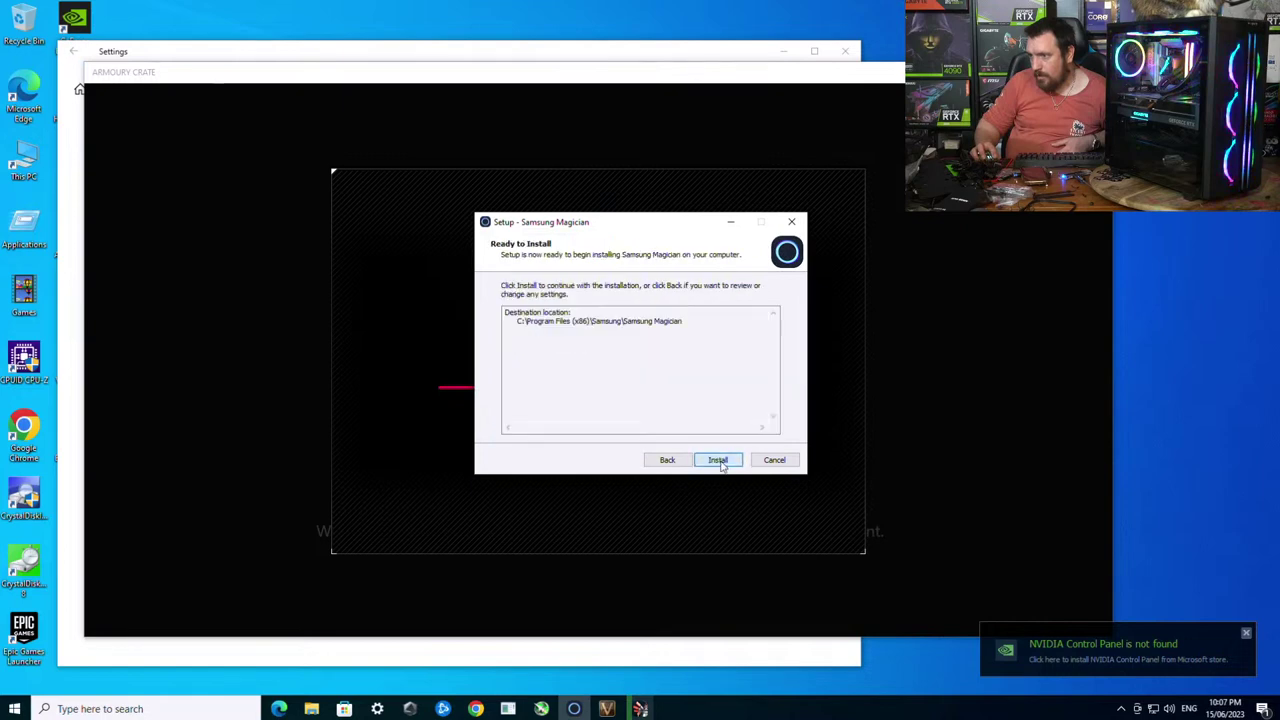
pyautogui.click(718, 461)
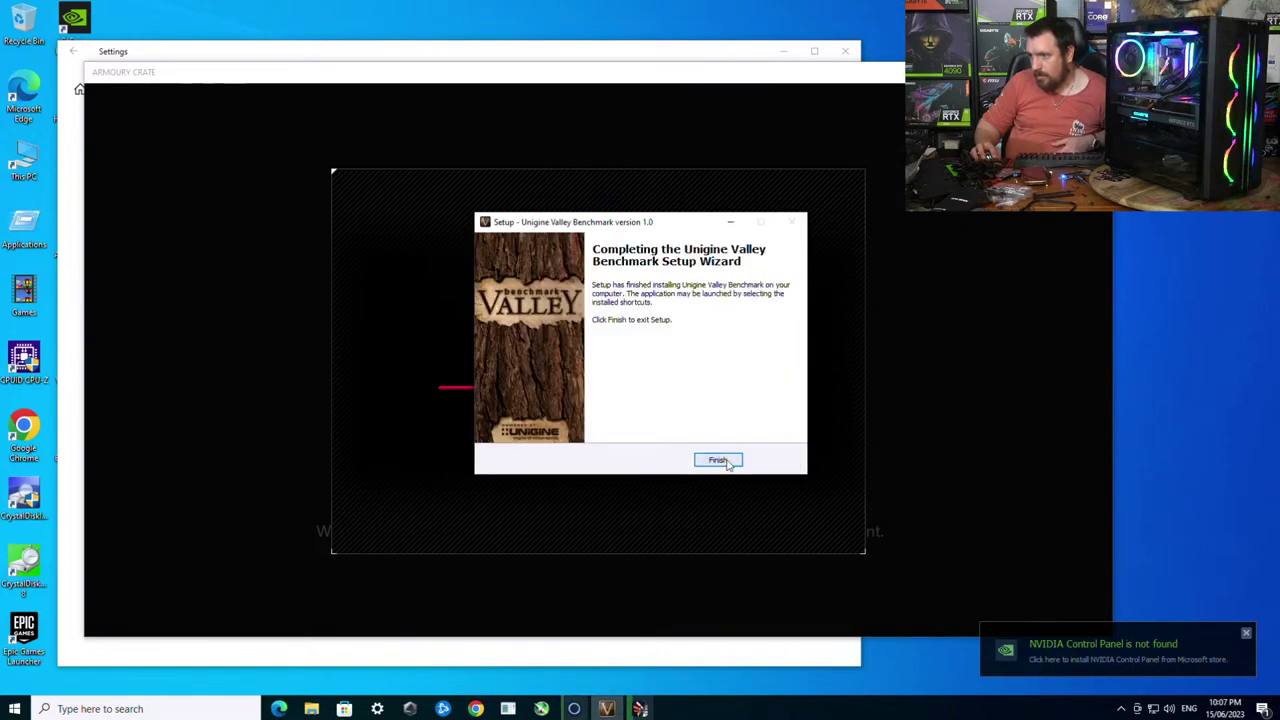
pyautogui.click(718, 460)
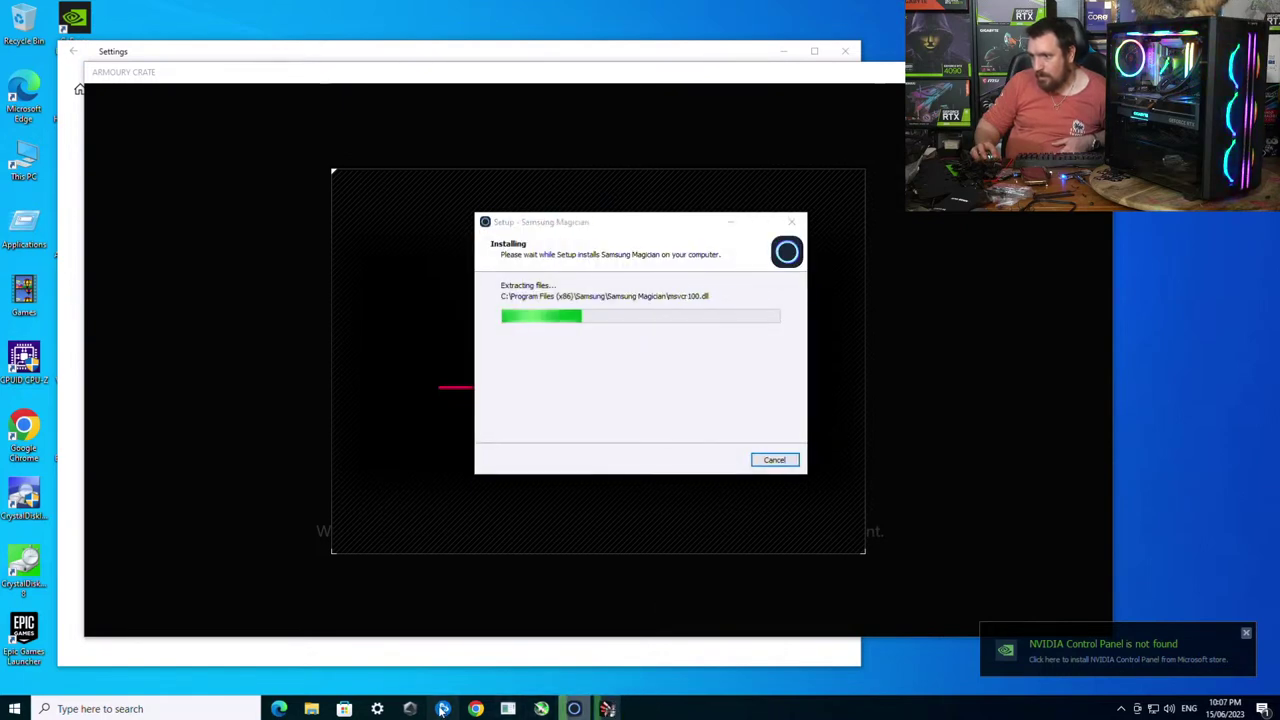
# - Close the blank optional updates window, reopen Windows Update in Settings and install the pending updates
pyautogui.click(377, 709)
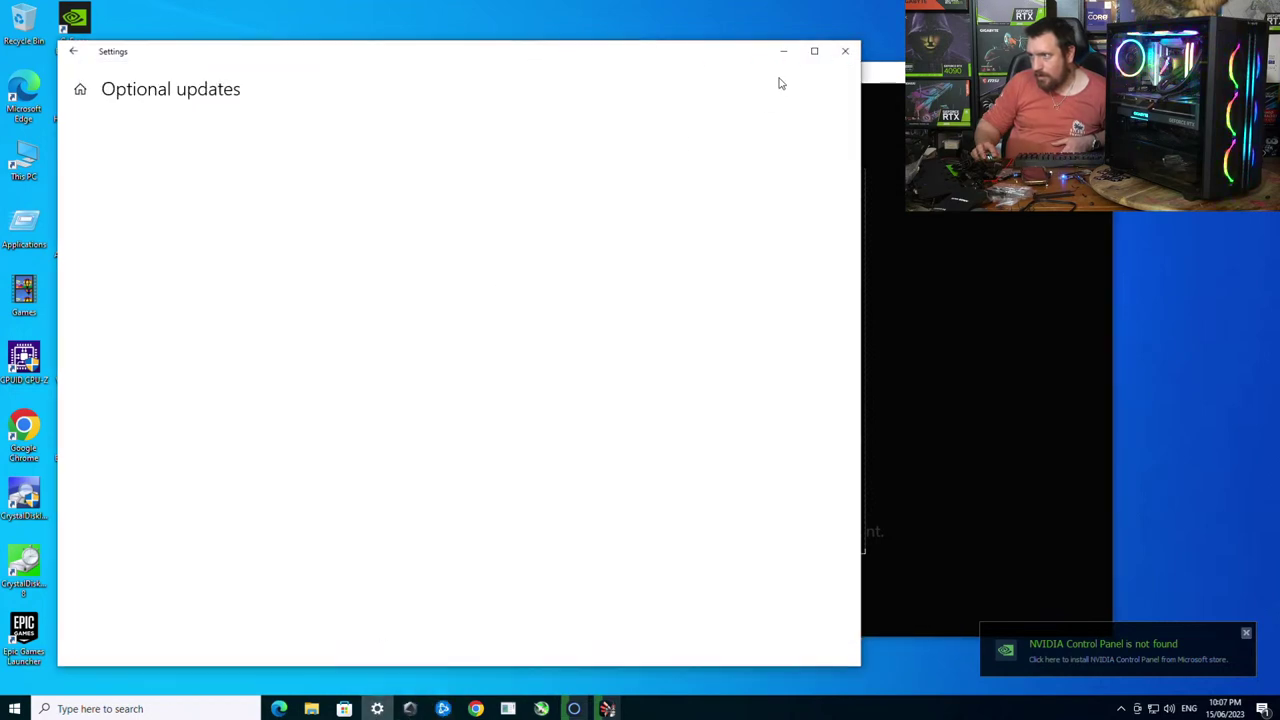
pyautogui.click(845, 51)
pyautogui.click(14, 709)
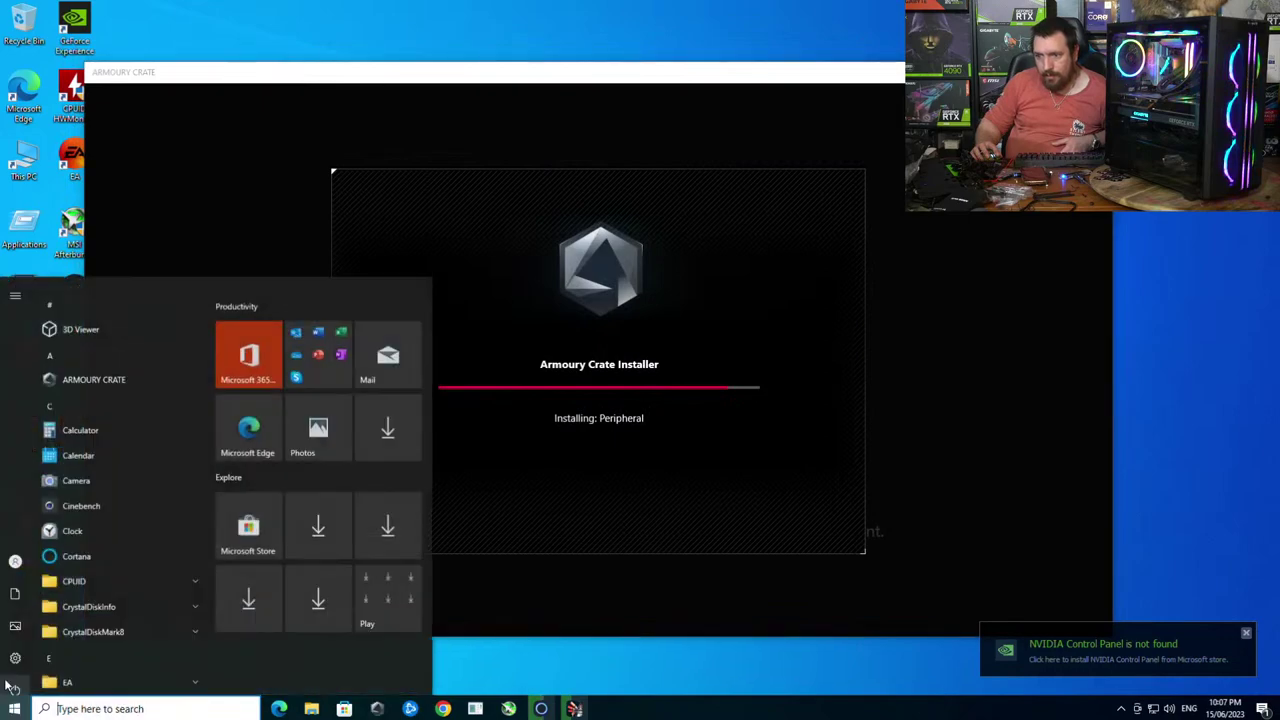
pyautogui.click(14, 652)
pyautogui.click(157, 489)
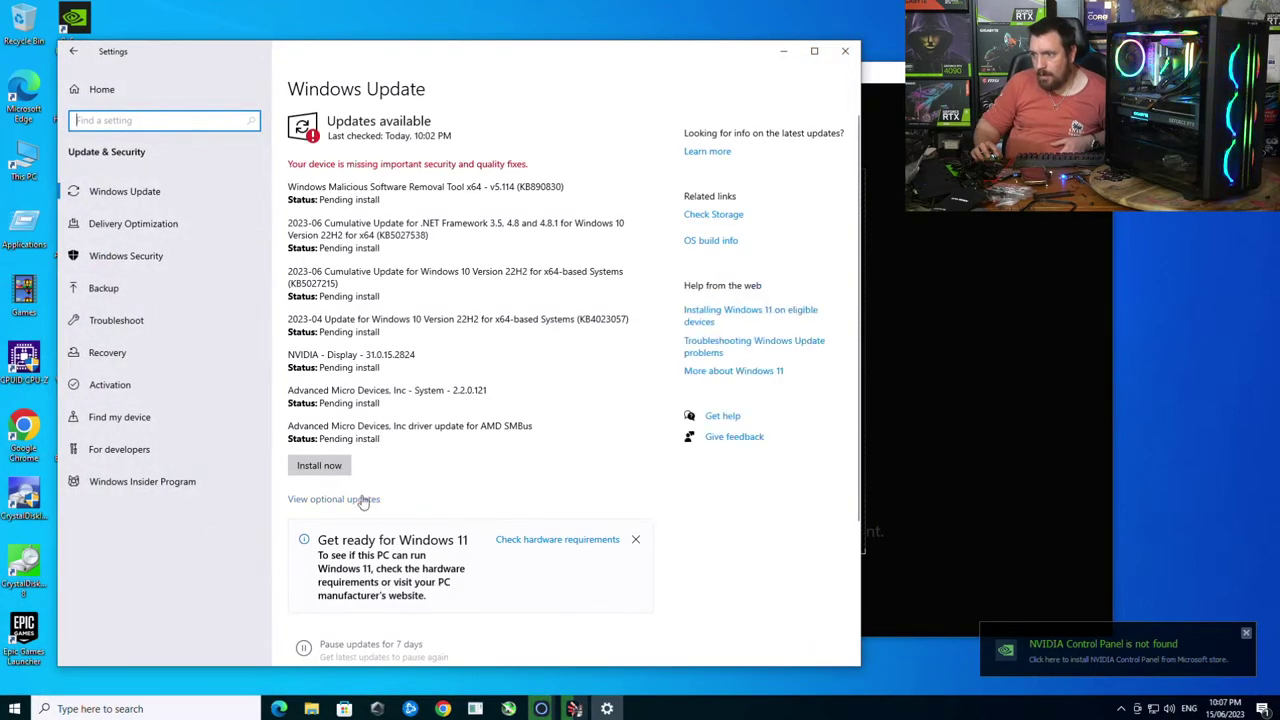
pyautogui.click(319, 465)
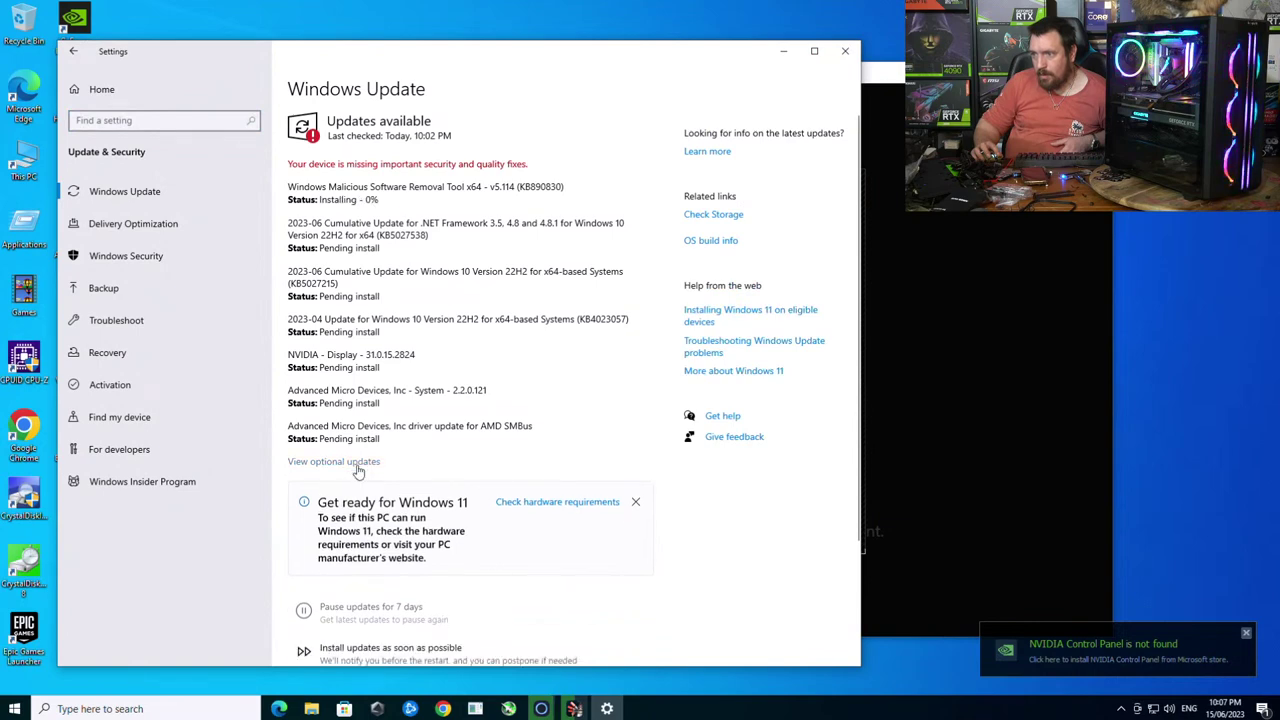
# - Download and install the optional AMD driver updates System 5.12.0.38 and SecurityDevices 5.17.0.0
pyautogui.click(355, 467)
pyautogui.click(131, 163)
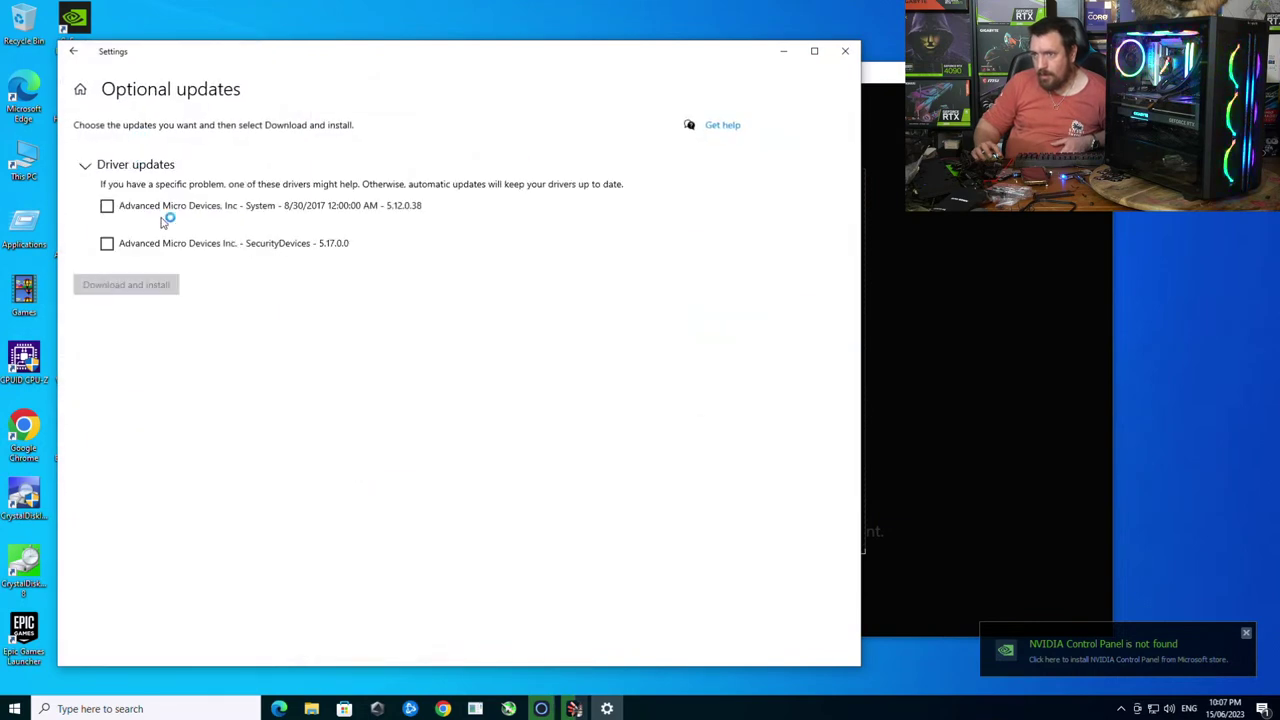
pyautogui.click(107, 243)
pyautogui.click(130, 284)
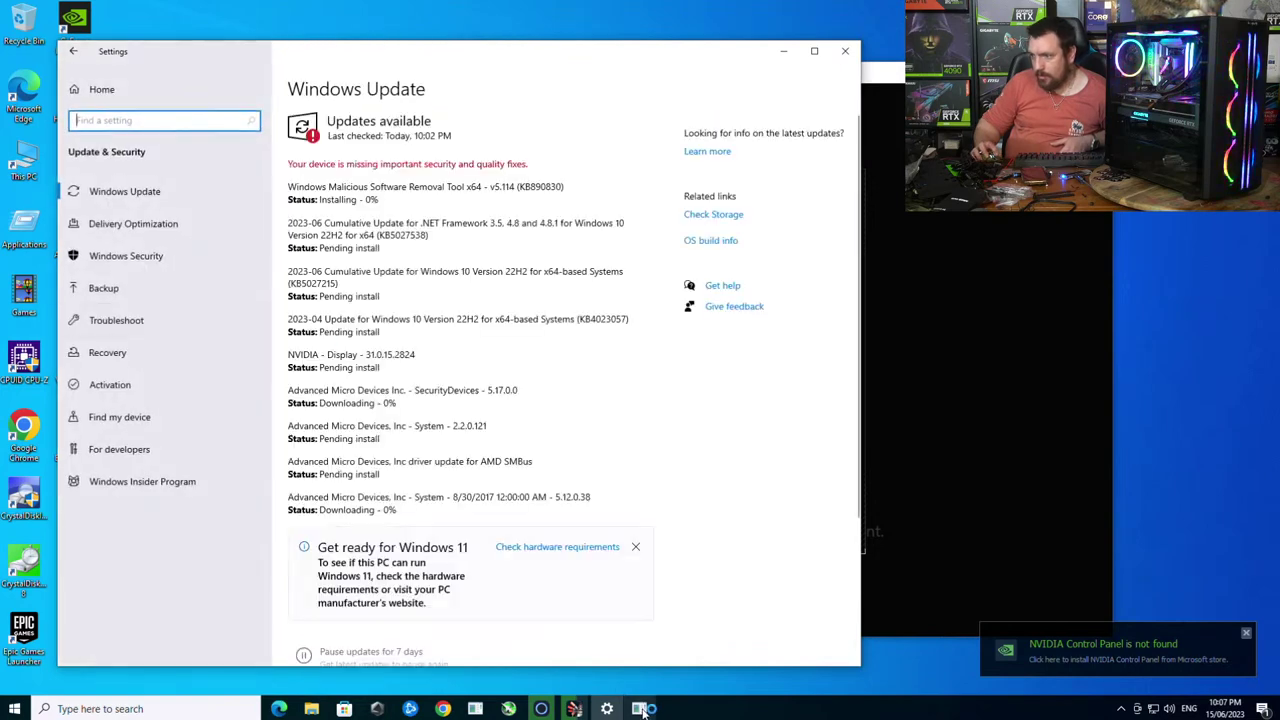
pyautogui.click(732, 94)
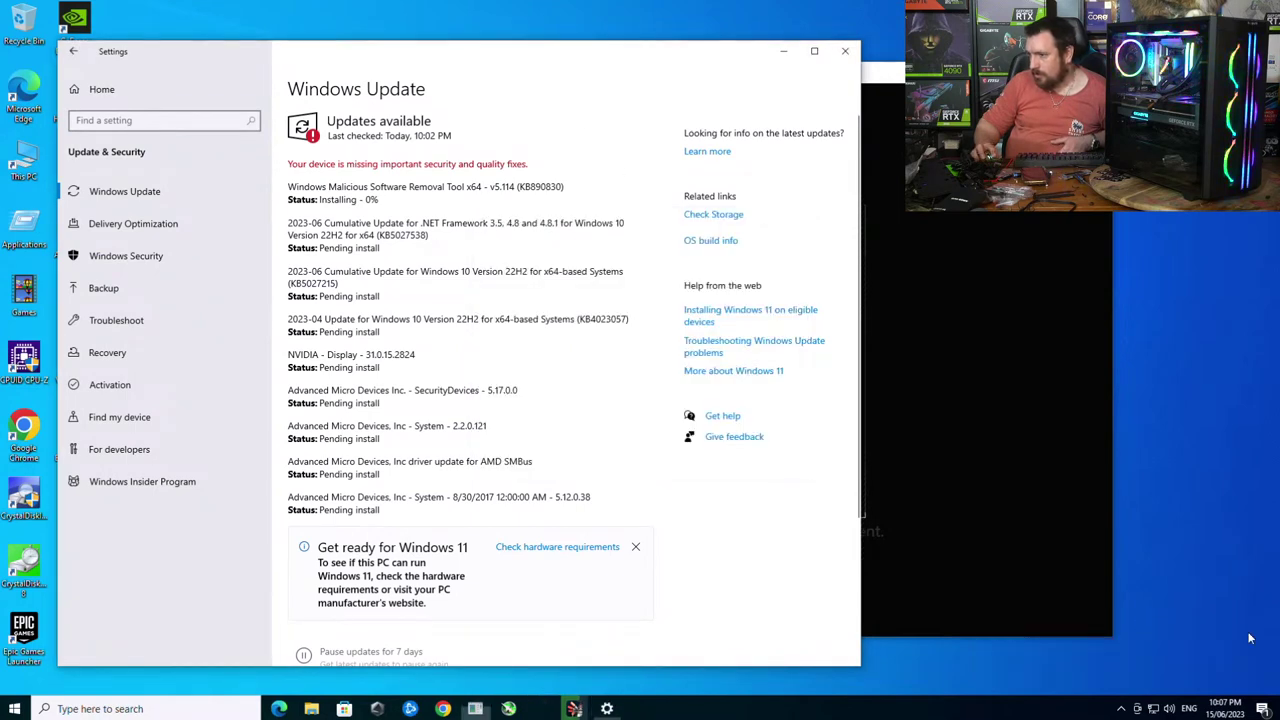
# - Reopen Armoury Crate to finish its installation, then accept its End-User License Agreement and Privacy Policy
pyautogui.click(928, 522)
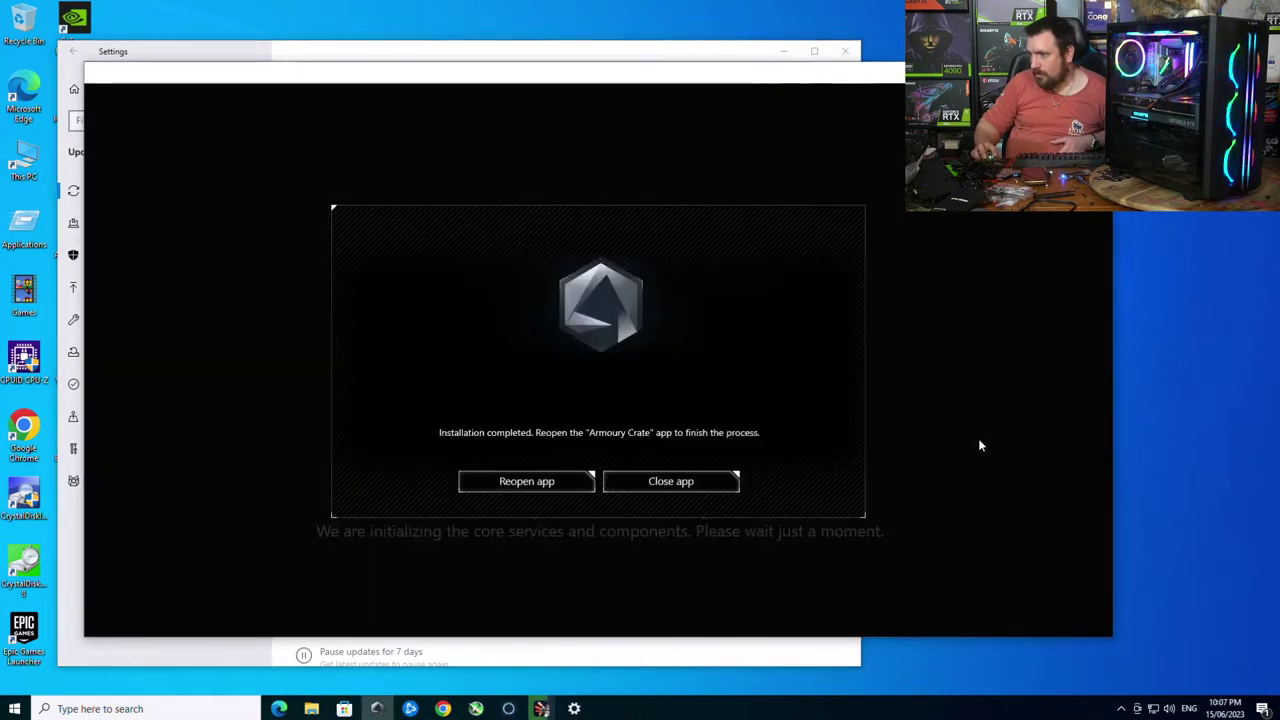
pyautogui.click(527, 481)
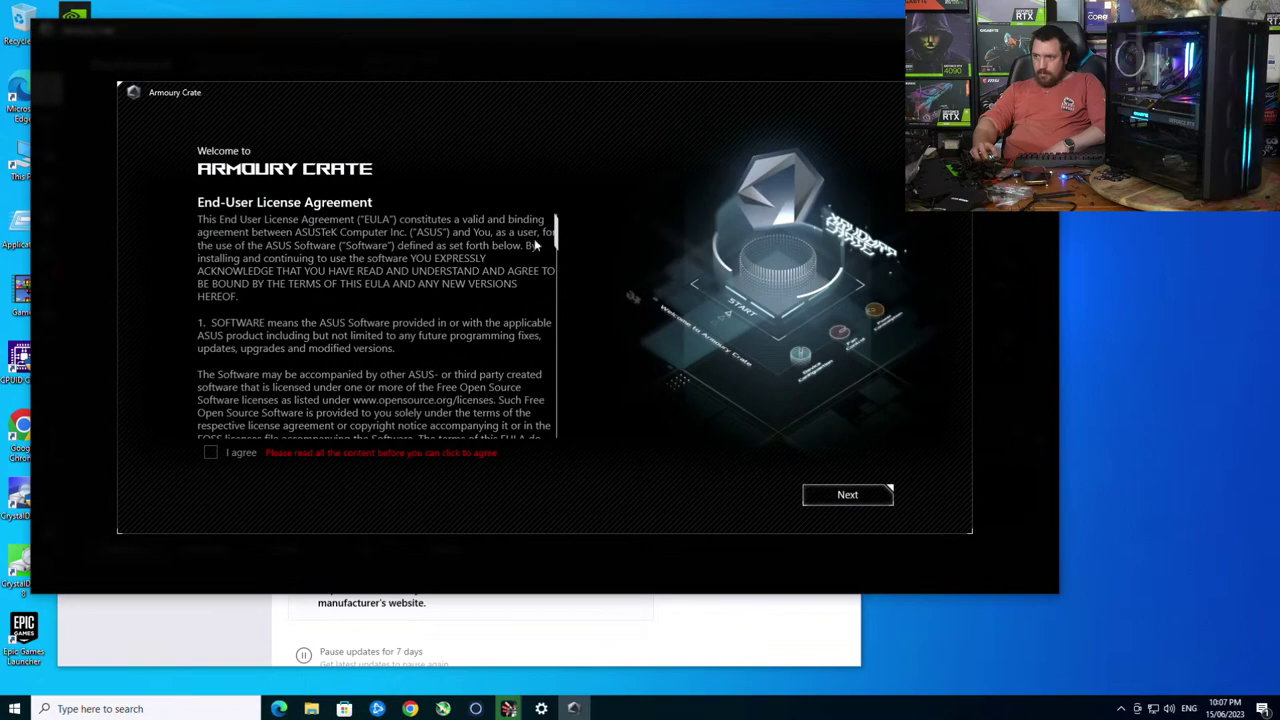
pyautogui.moveTo(557, 228); pyautogui.dragTo(569, 506)
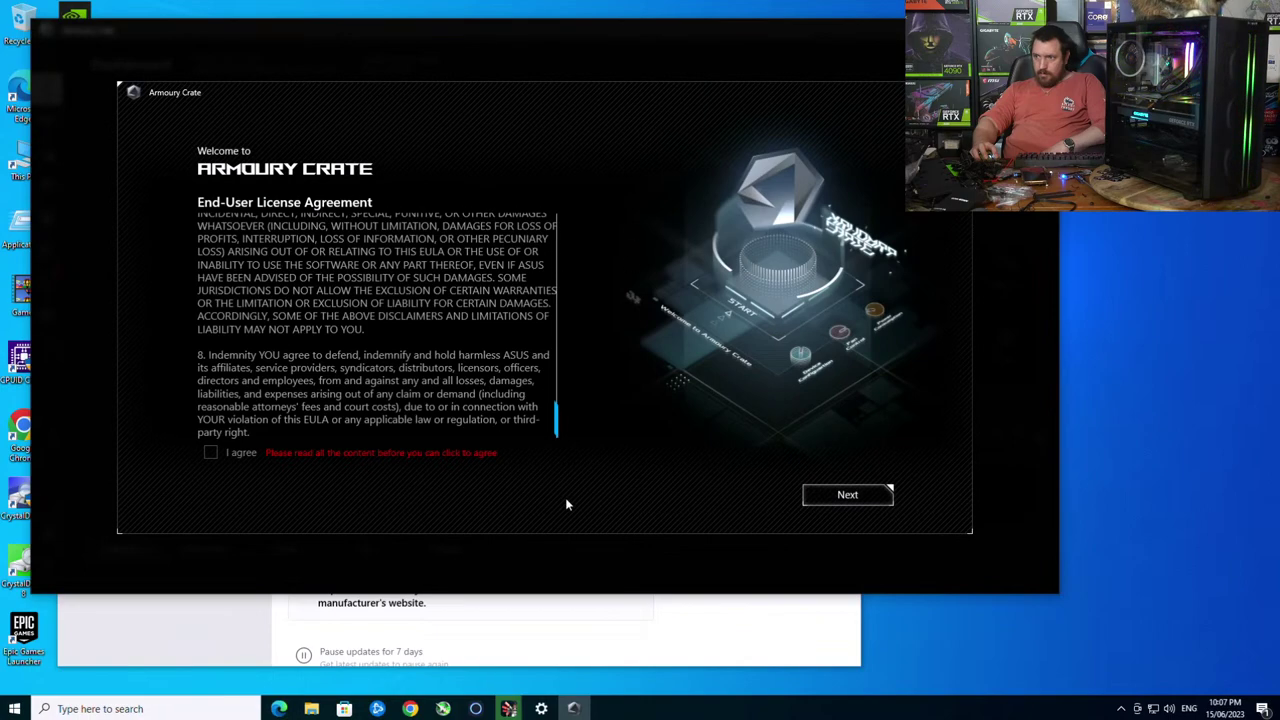
pyautogui.click(212, 454)
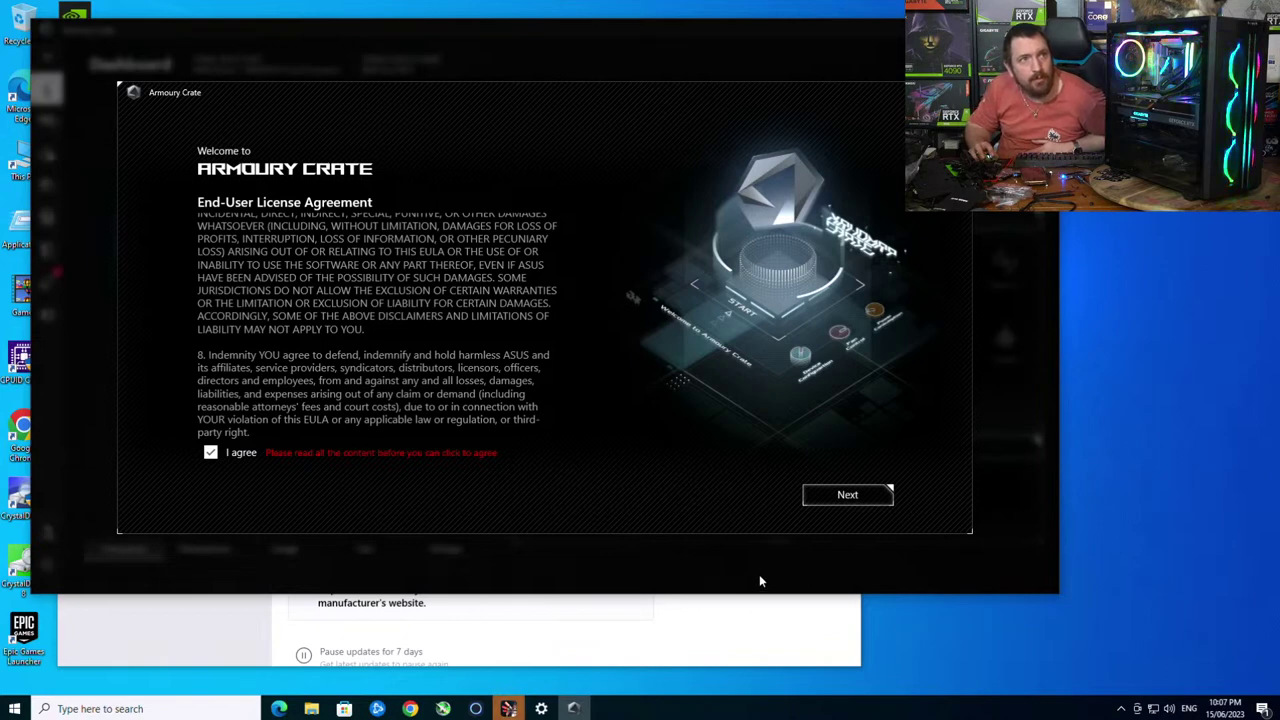
pyautogui.click(864, 499)
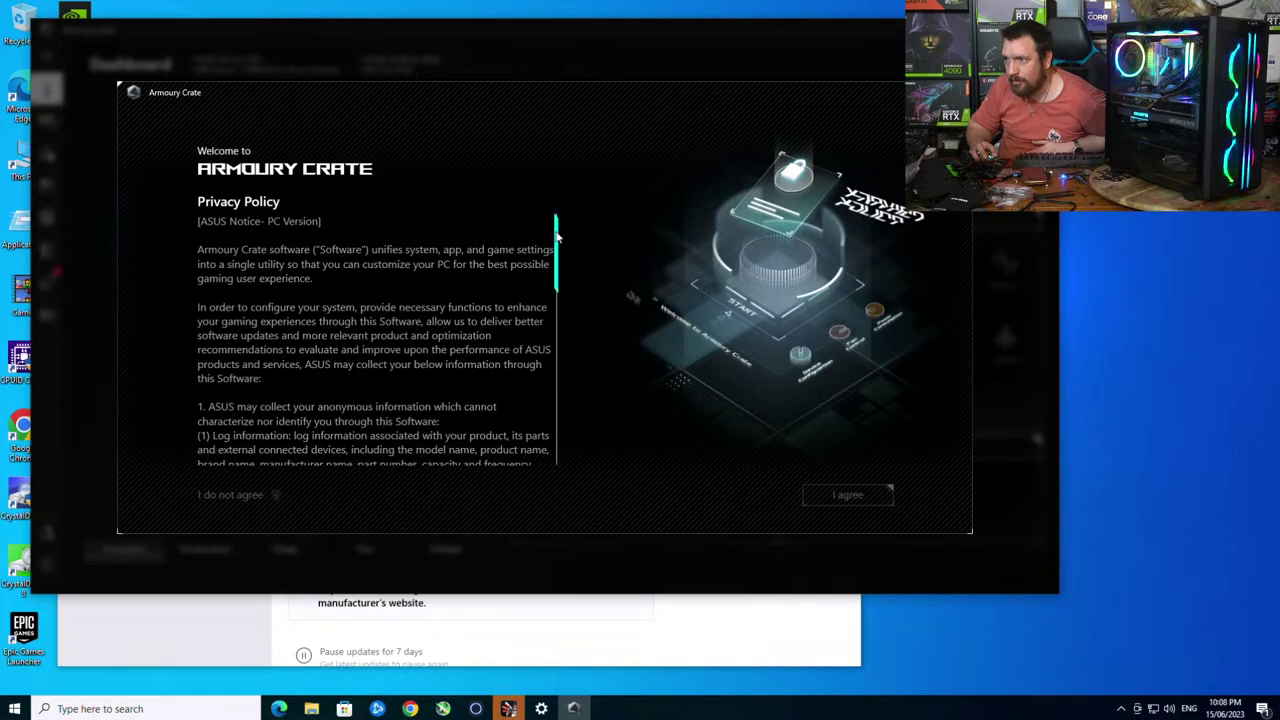
pyautogui.moveTo(557, 237); pyautogui.dragTo(569, 449)
pyautogui.click(815, 496)
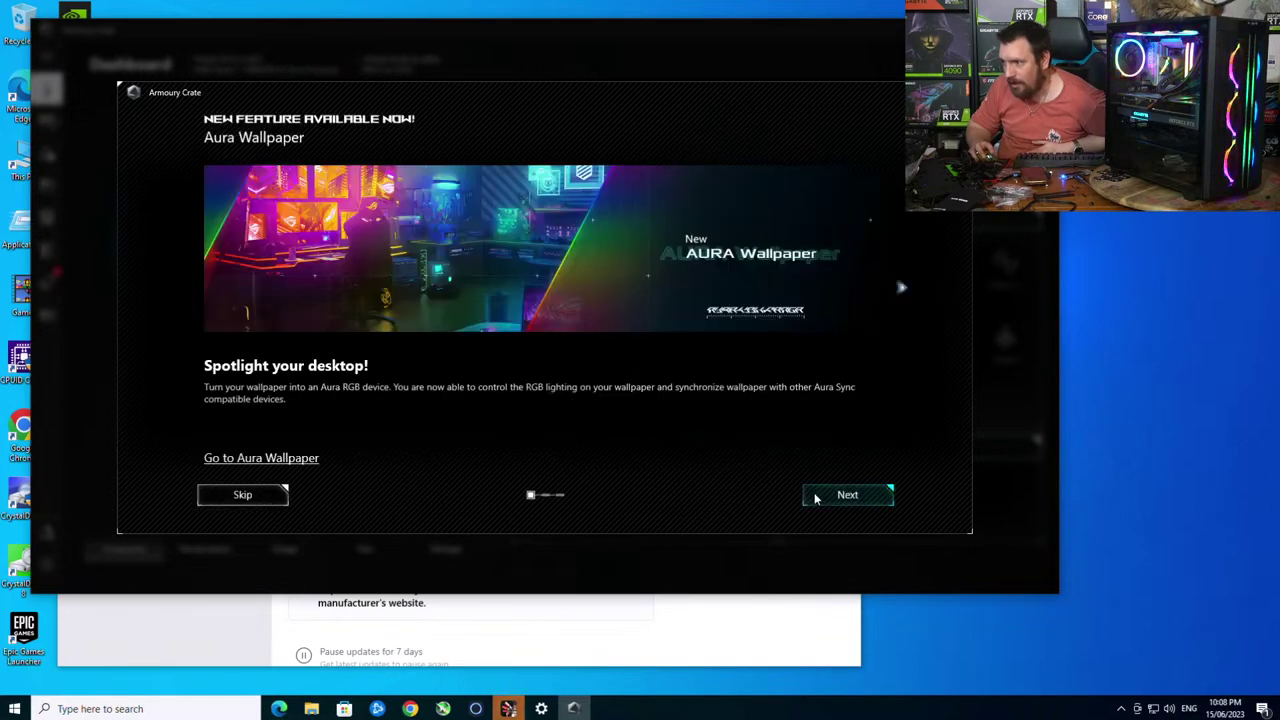
# - Go through the Armoury Crate feature introductions and dismiss the ASUS account login prompt, set to never show again
pyautogui.click(826, 498)
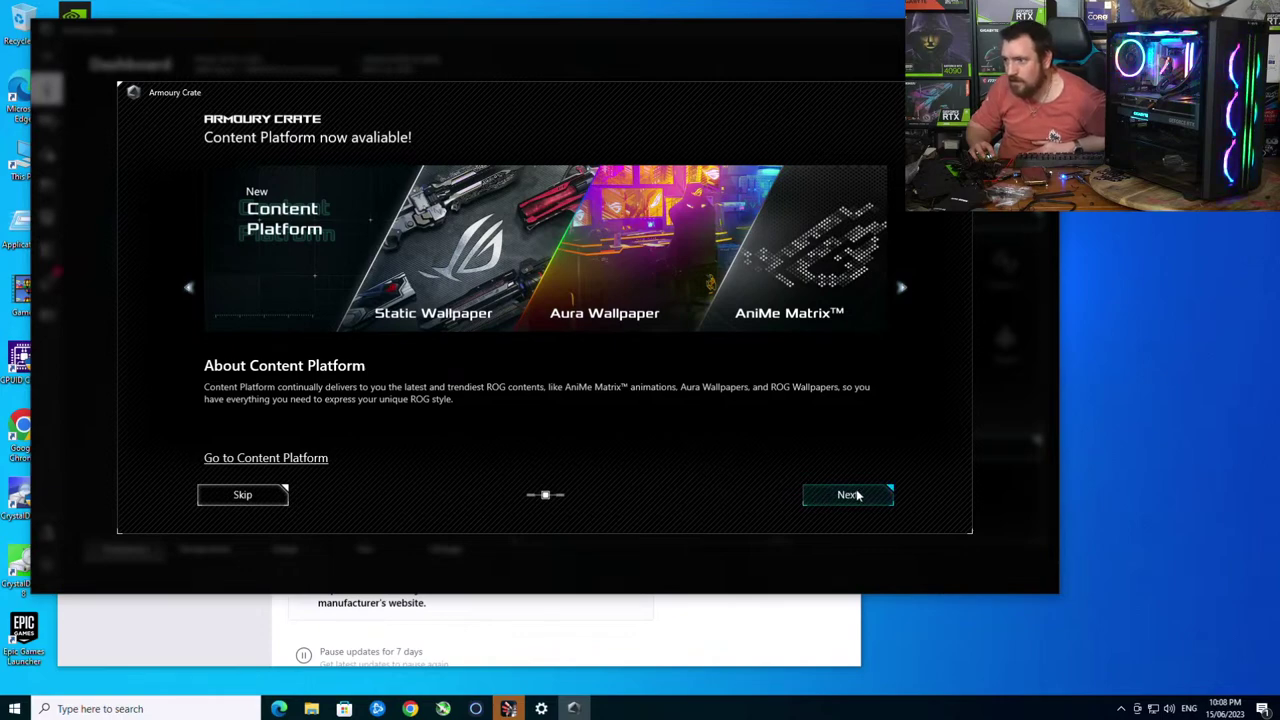
pyautogui.click(856, 494)
pyautogui.click(856, 492)
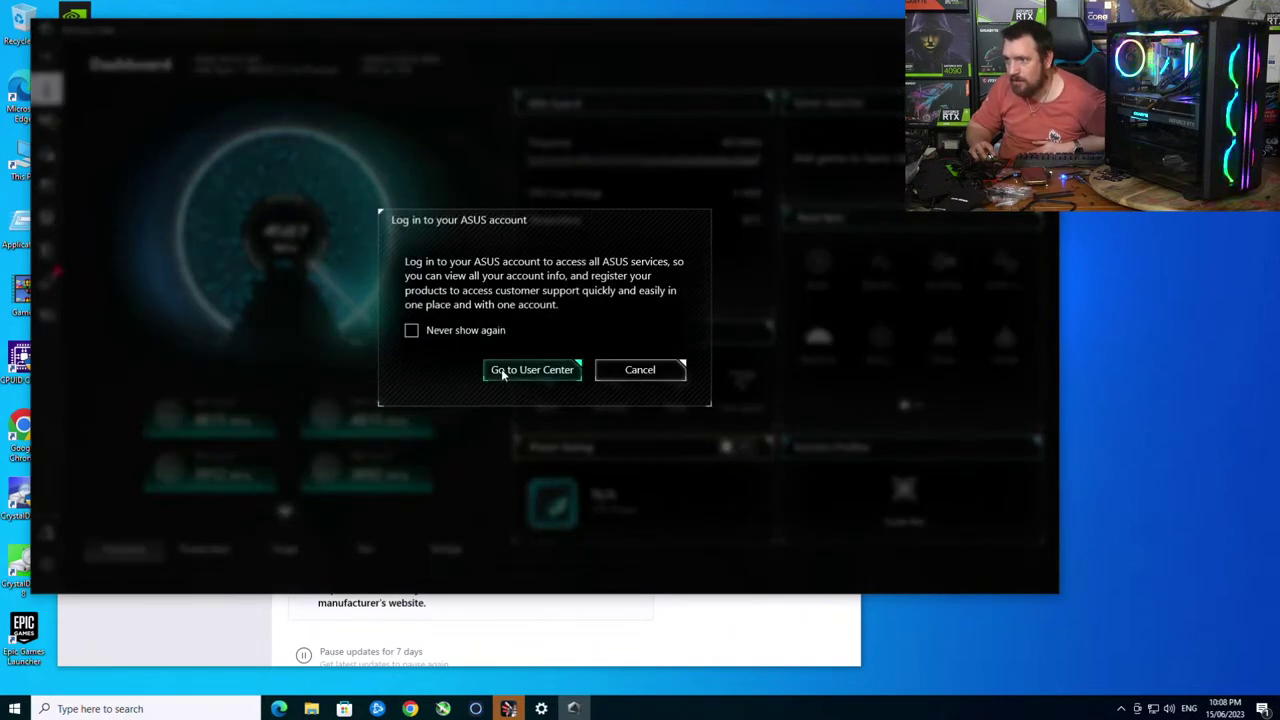
pyautogui.click(497, 334)
pyautogui.click(545, 368)
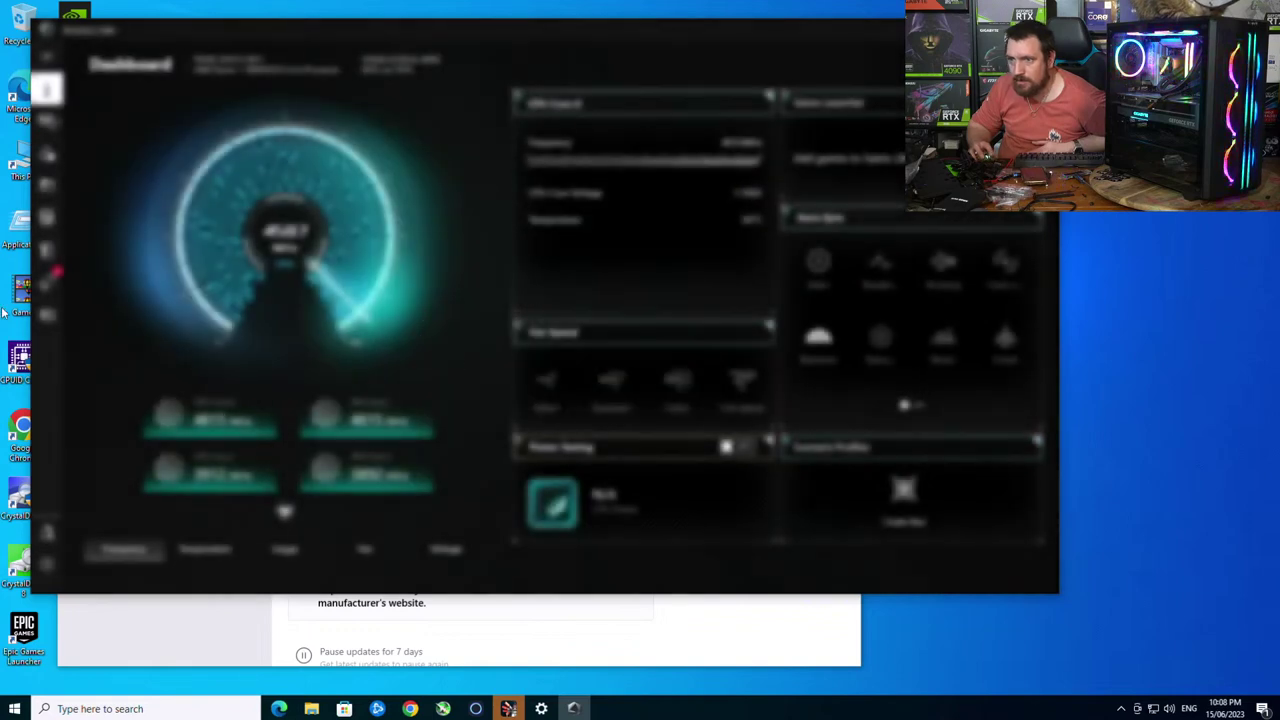
# - Open the Update Center in the Armoury Crate settings
pyautogui.click(48, 282)
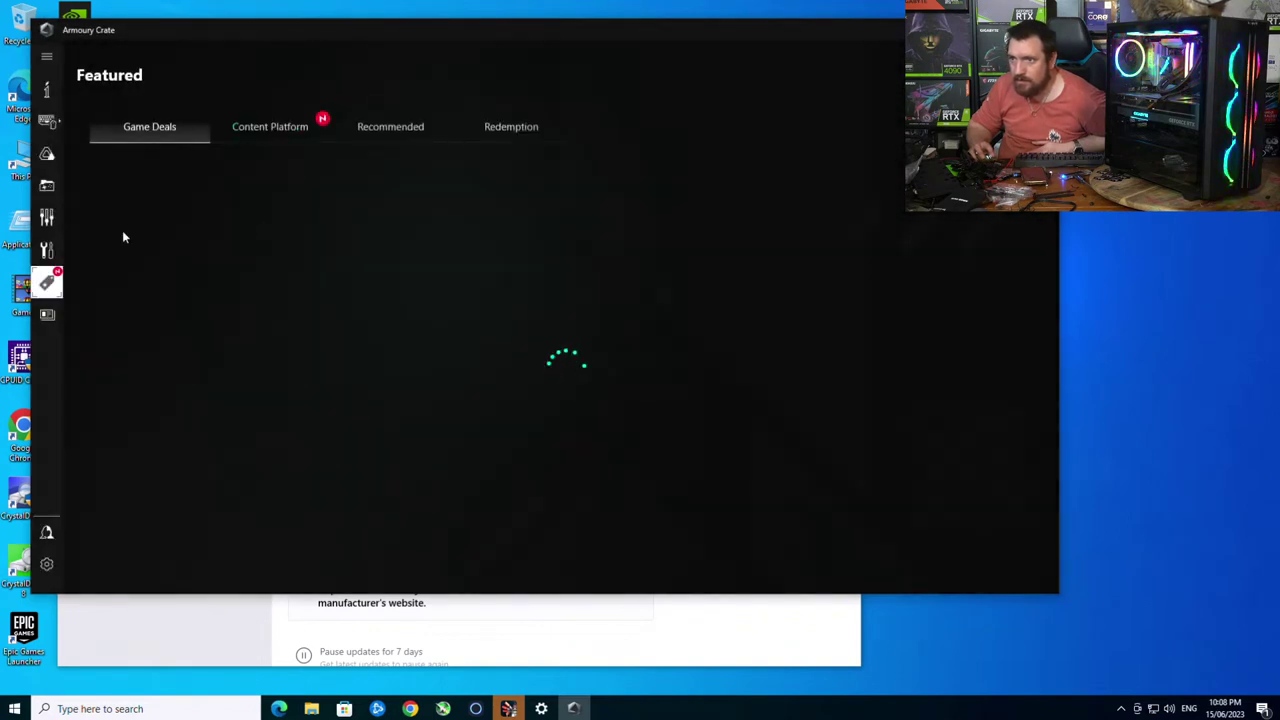
pyautogui.click(46, 563)
pyautogui.click(285, 105)
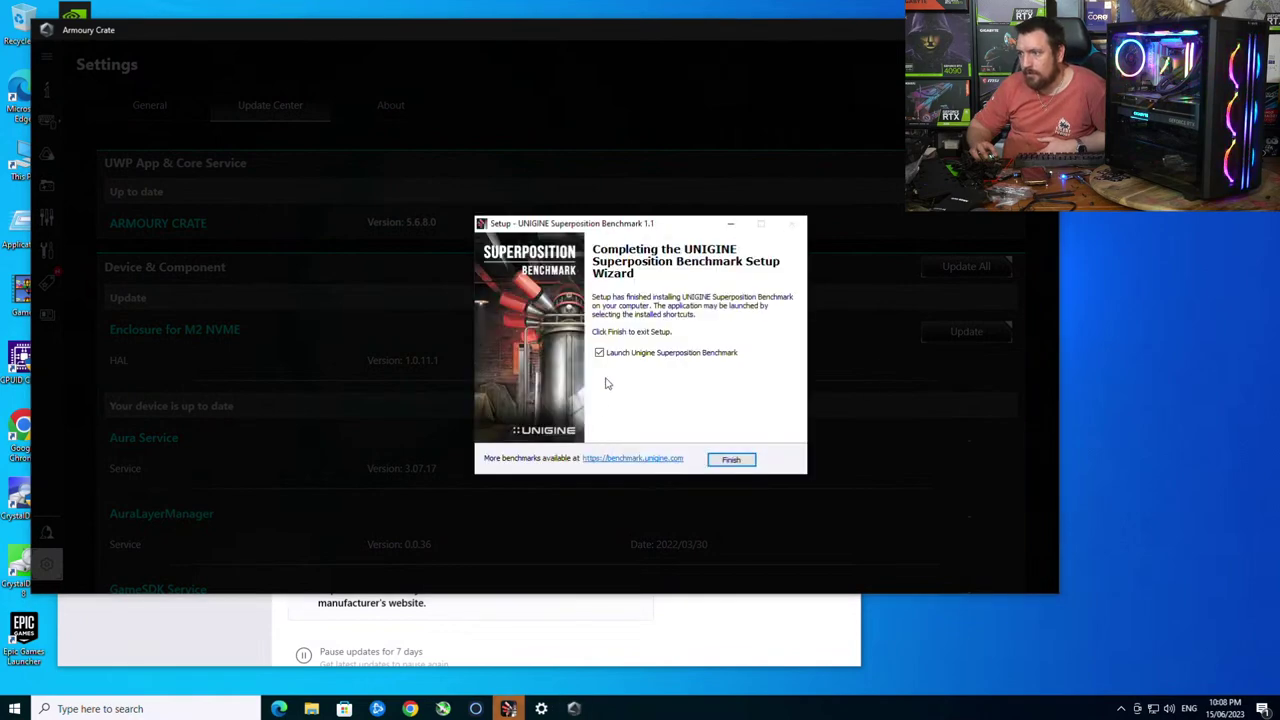
# - Finish the UNIGINE Superposition Benchmark 1.1 setup and start updating Samsung Magician to version 7.3.0
pyautogui.click(740, 459)
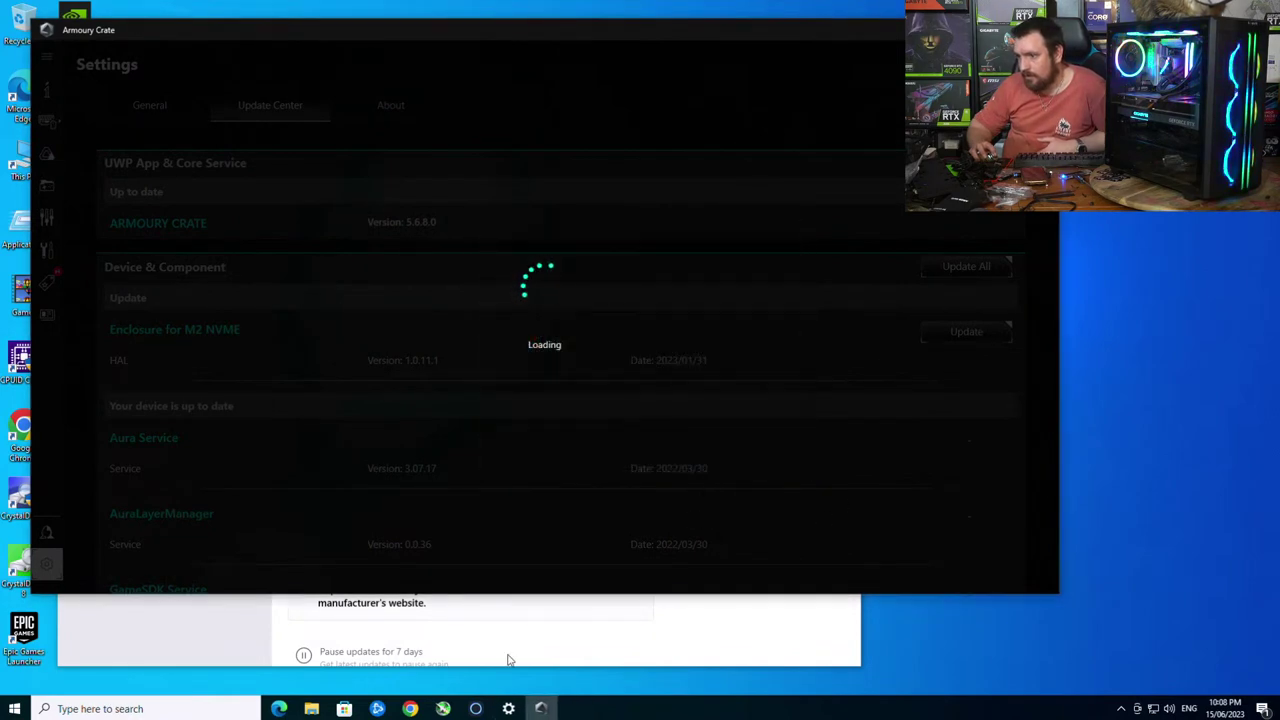
pyautogui.click(726, 460)
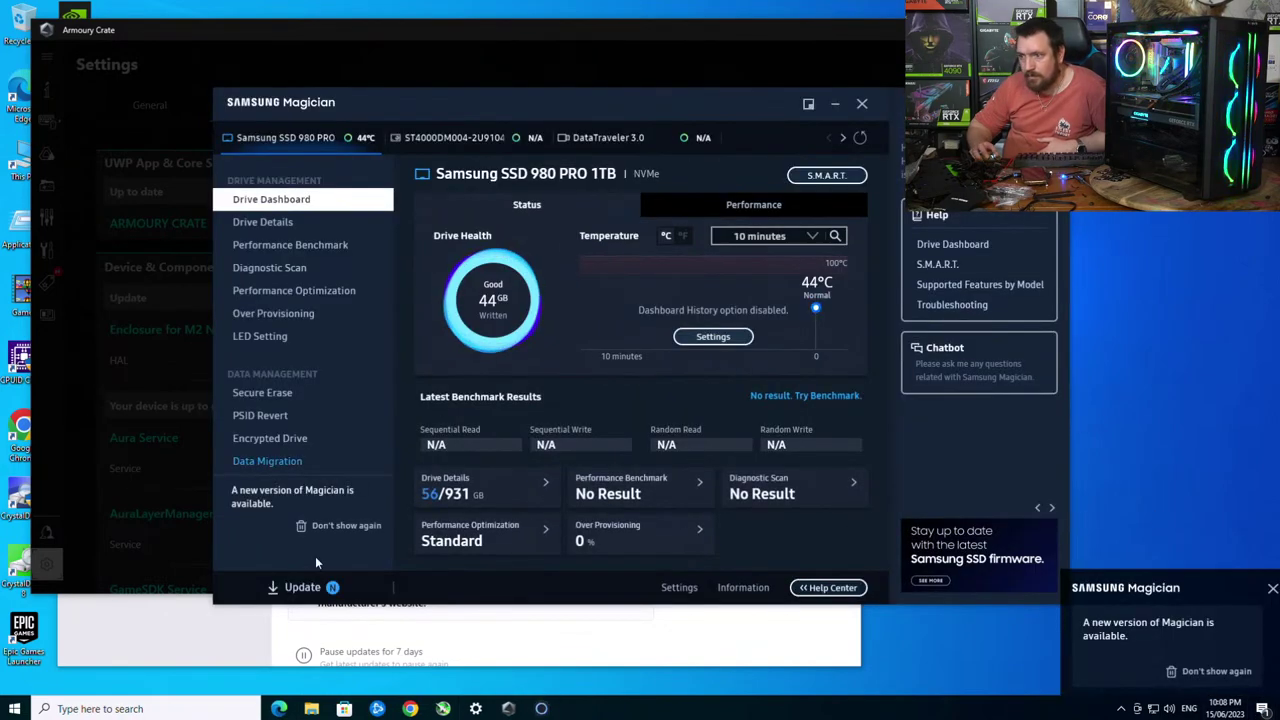
pyautogui.click(305, 588)
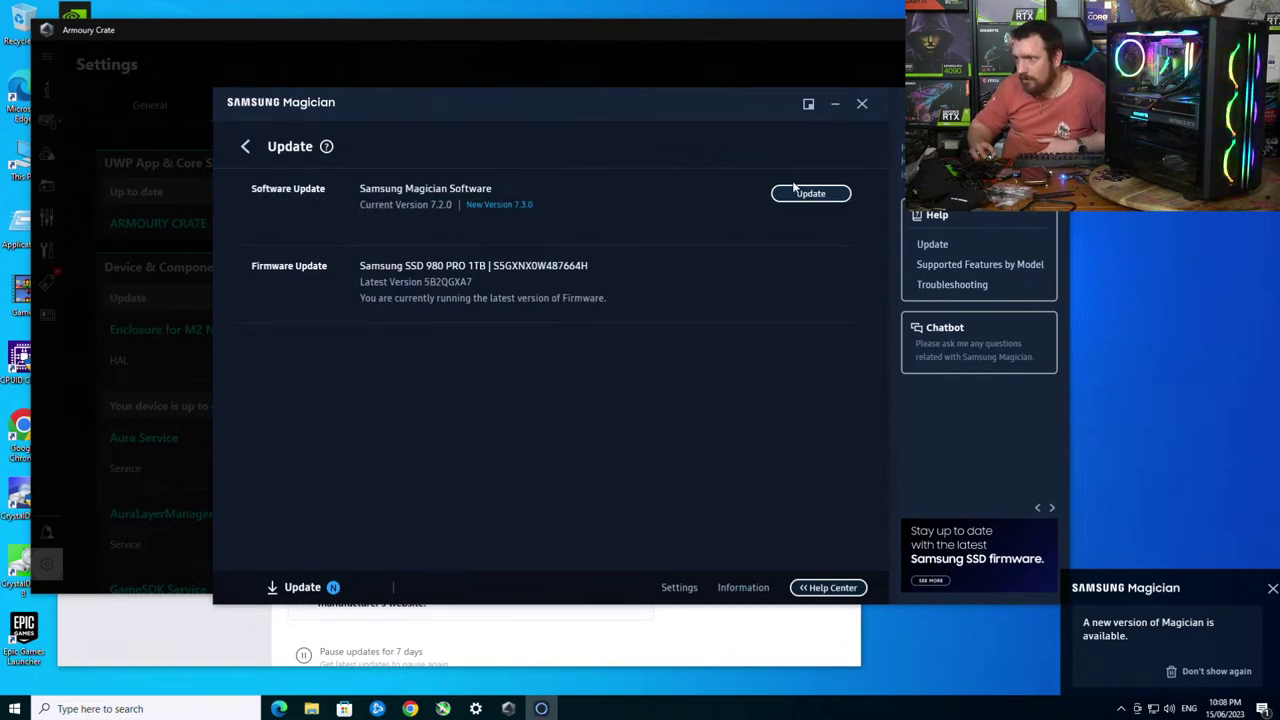
pyautogui.click(822, 194)
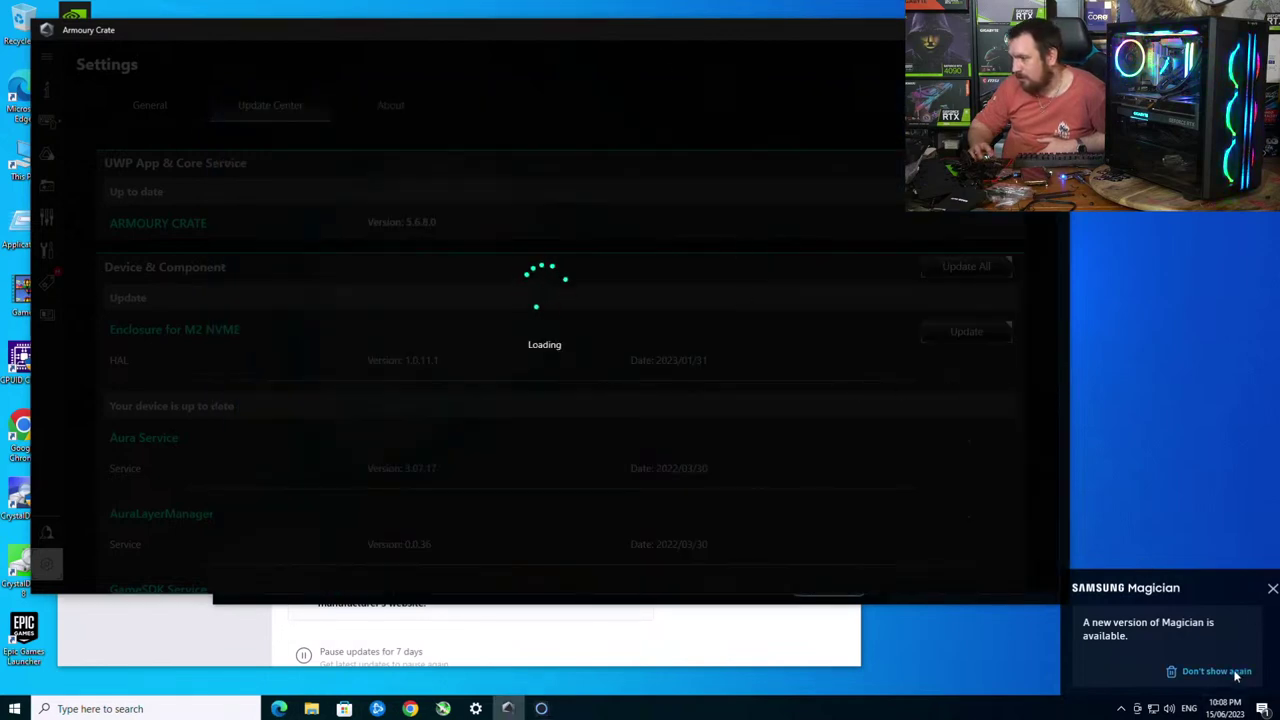
# - Install all available device and component updates in Armoury Crate and check the list of component versions
pyautogui.click(1262, 708)
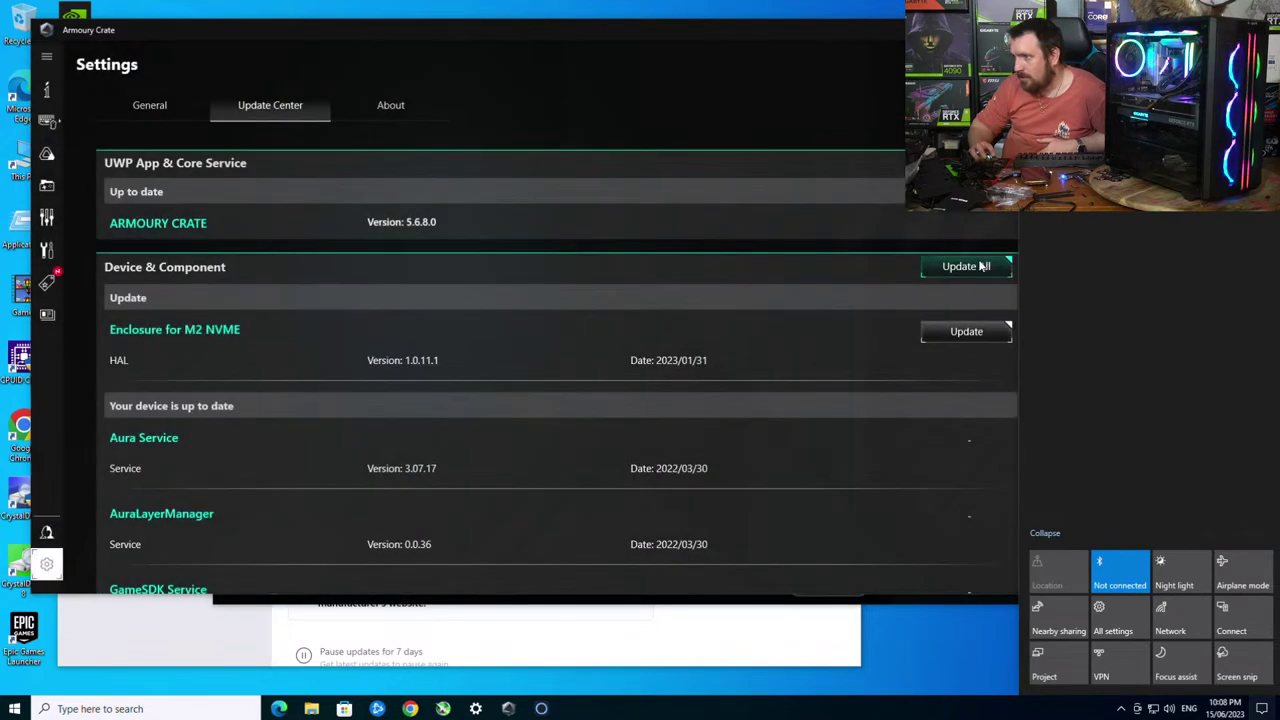
pyautogui.click(980, 268)
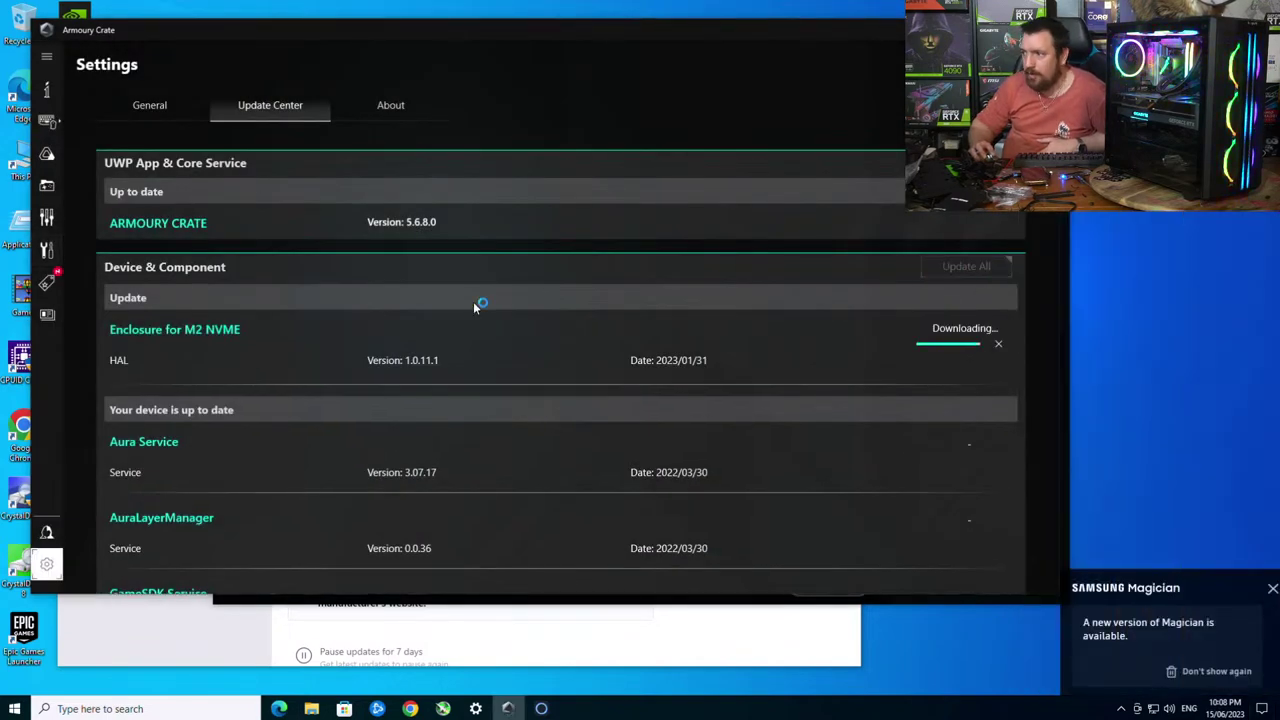
pyautogui.scroll(-2, 782, 395)
pyautogui.scroll(-3, 782, 400)
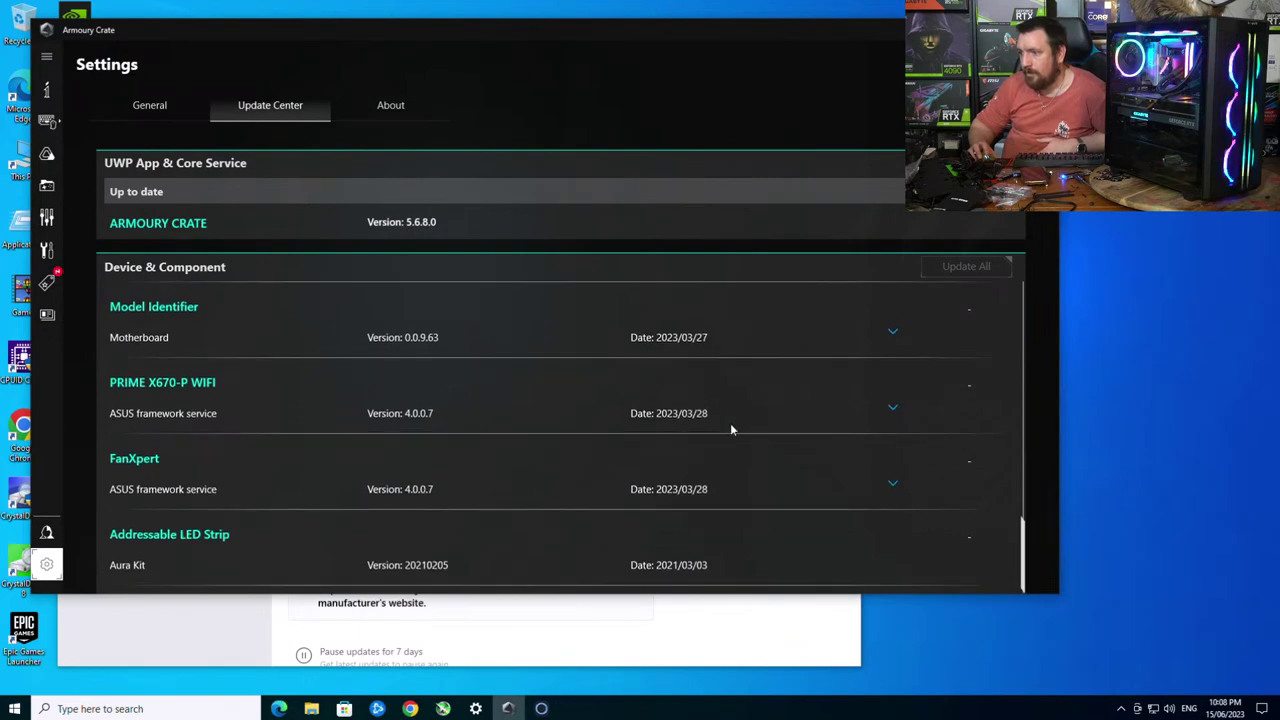
# - Complete the MSI Afterburner 4.6.5 setup with the program set to run, and return to Armoury Crate's component list
pyautogui.click(443, 709)
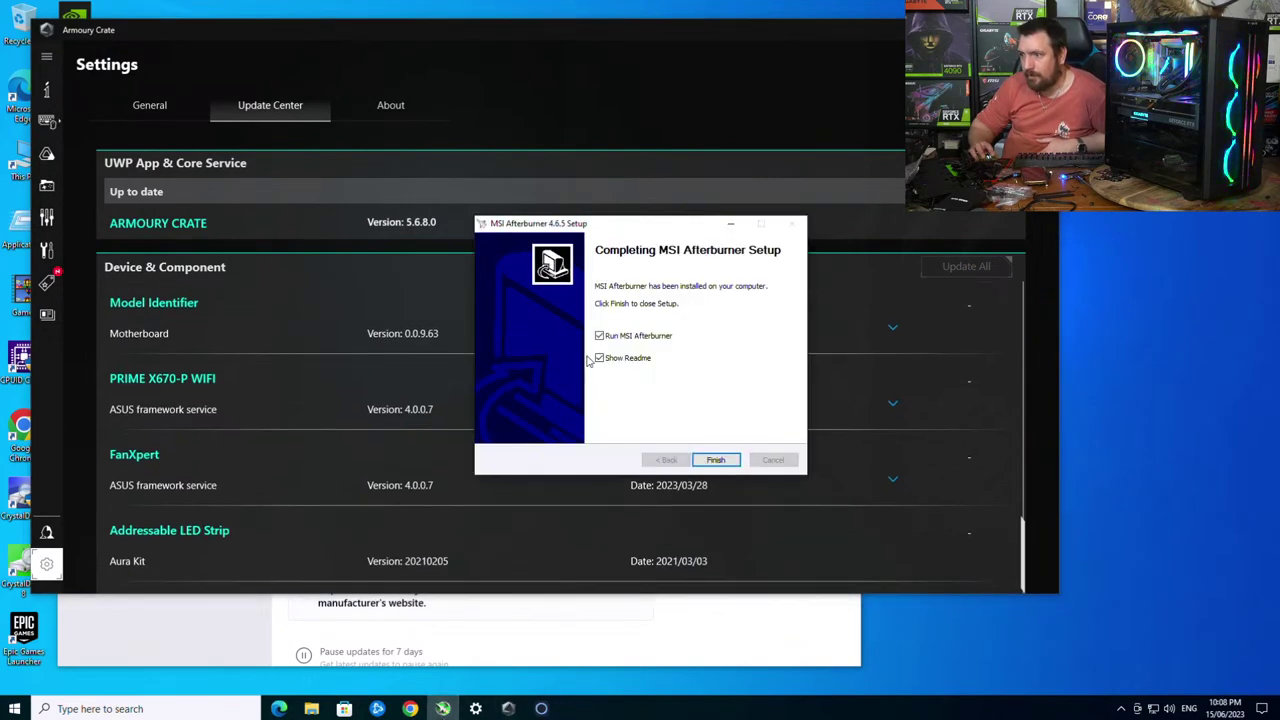
pyautogui.click(715, 460)
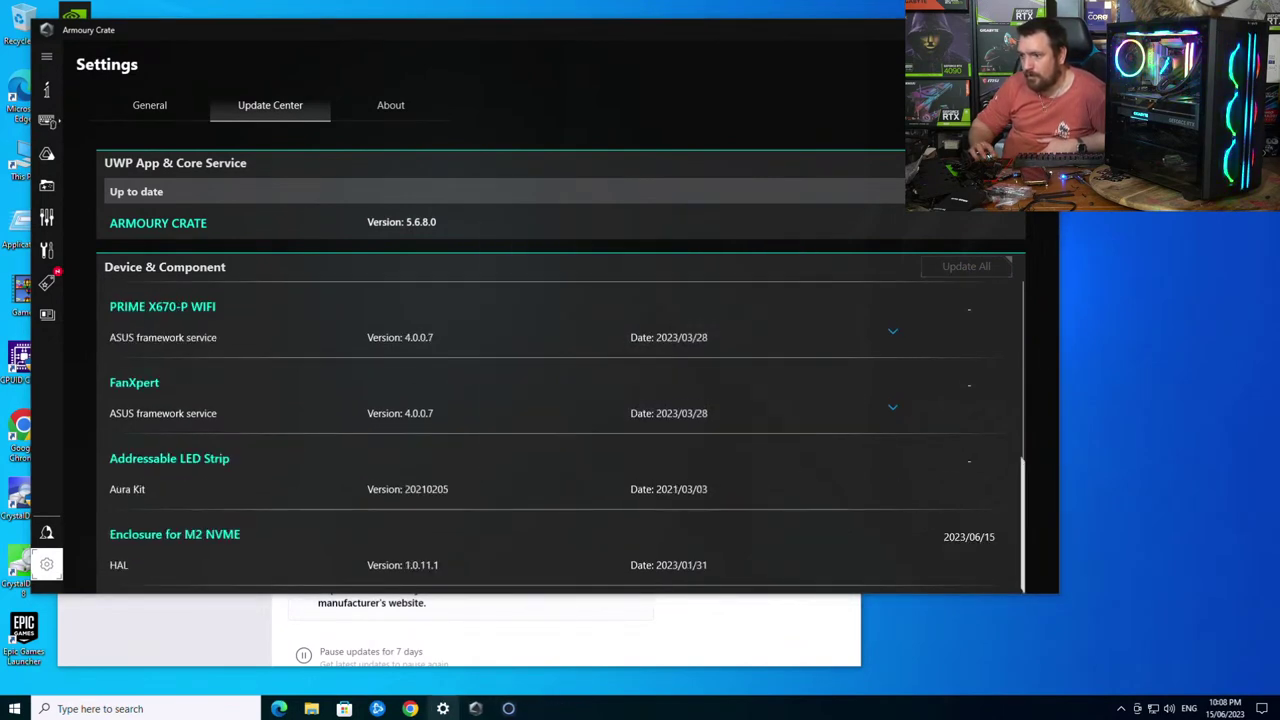
pyautogui.click(473, 710)
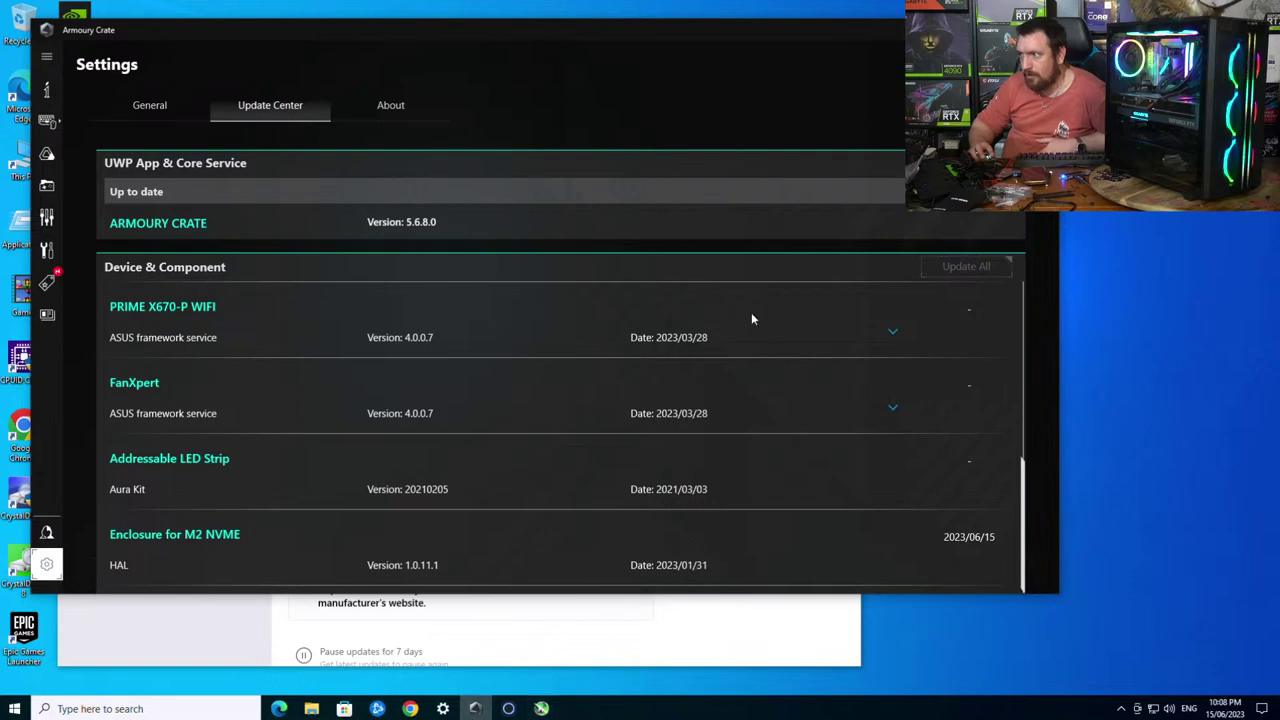
pyautogui.scroll(3, 769, 435)
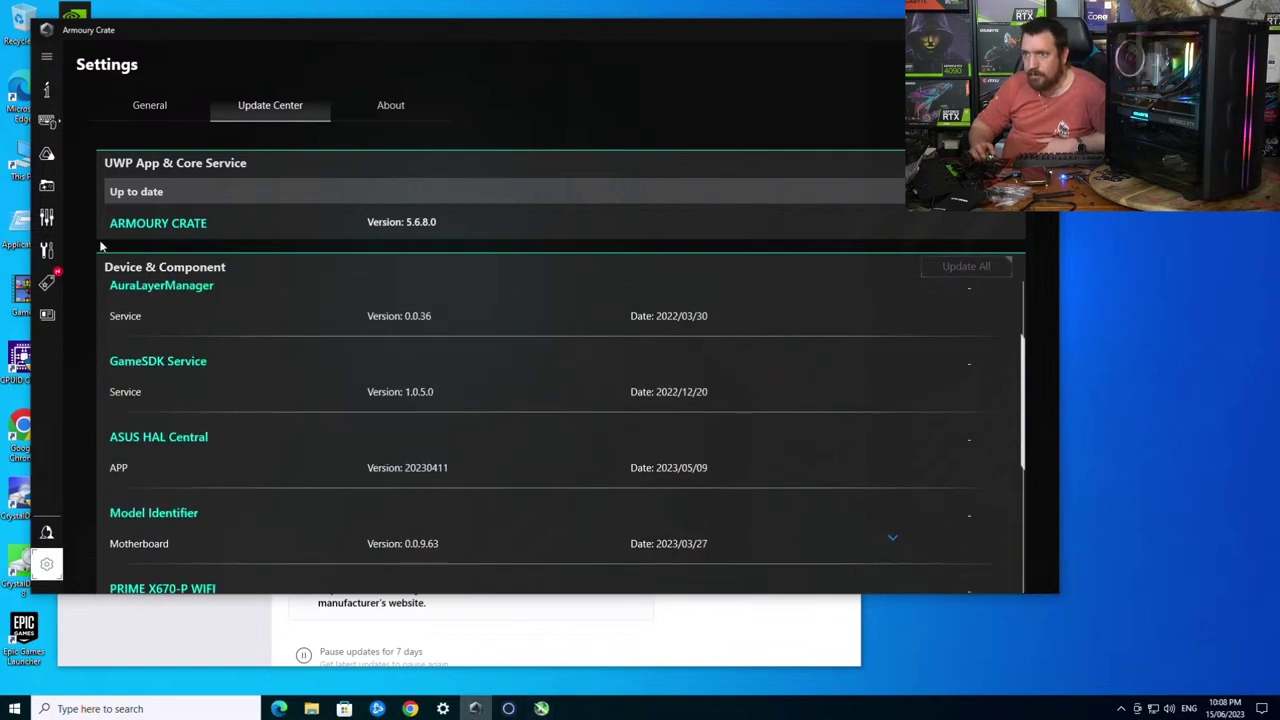
# - Skip the Scenario Profiles introduction and look through the Game Library and Aura Sync pages
pyautogui.click(47, 218)
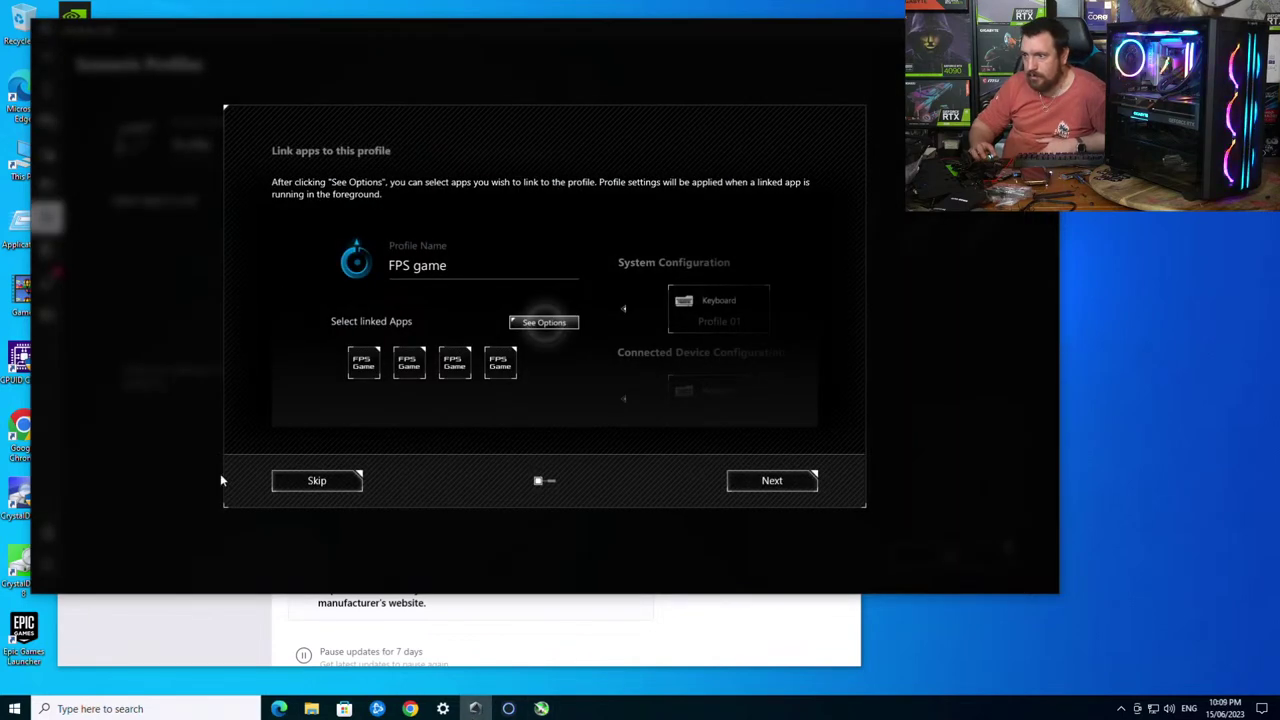
pyautogui.click(300, 486)
pyautogui.click(46, 176)
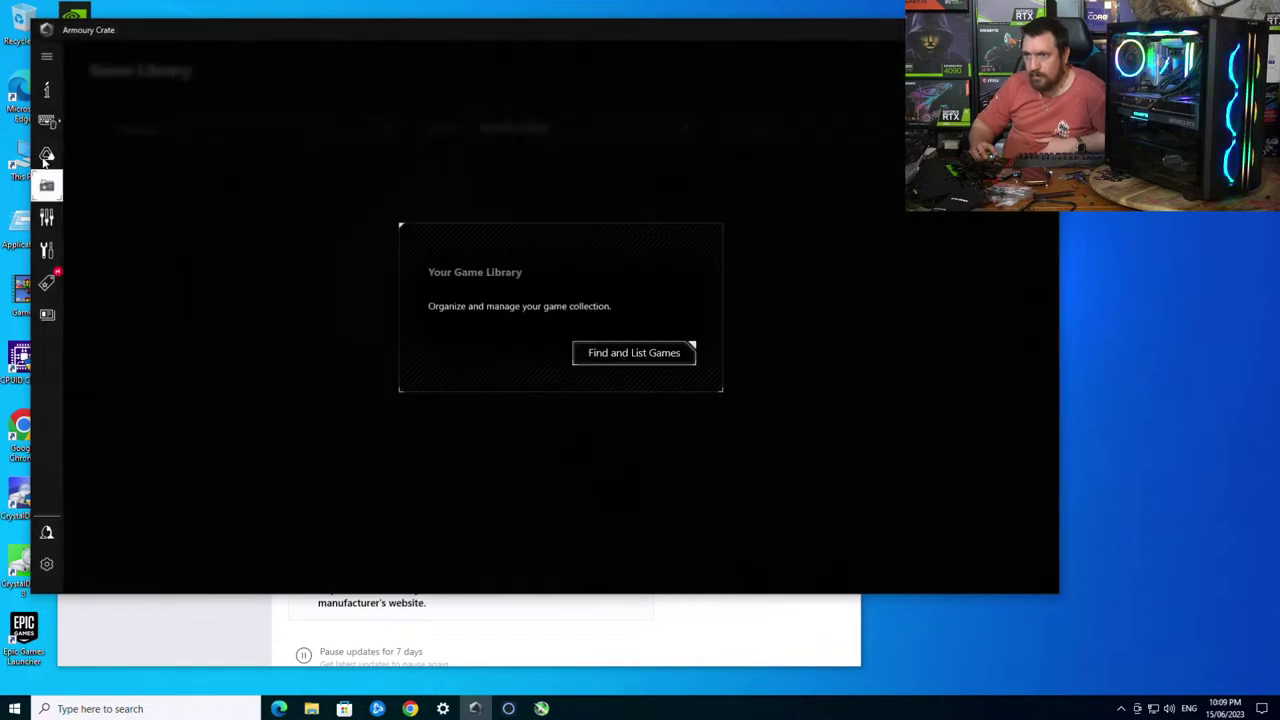
pyautogui.click(46, 156)
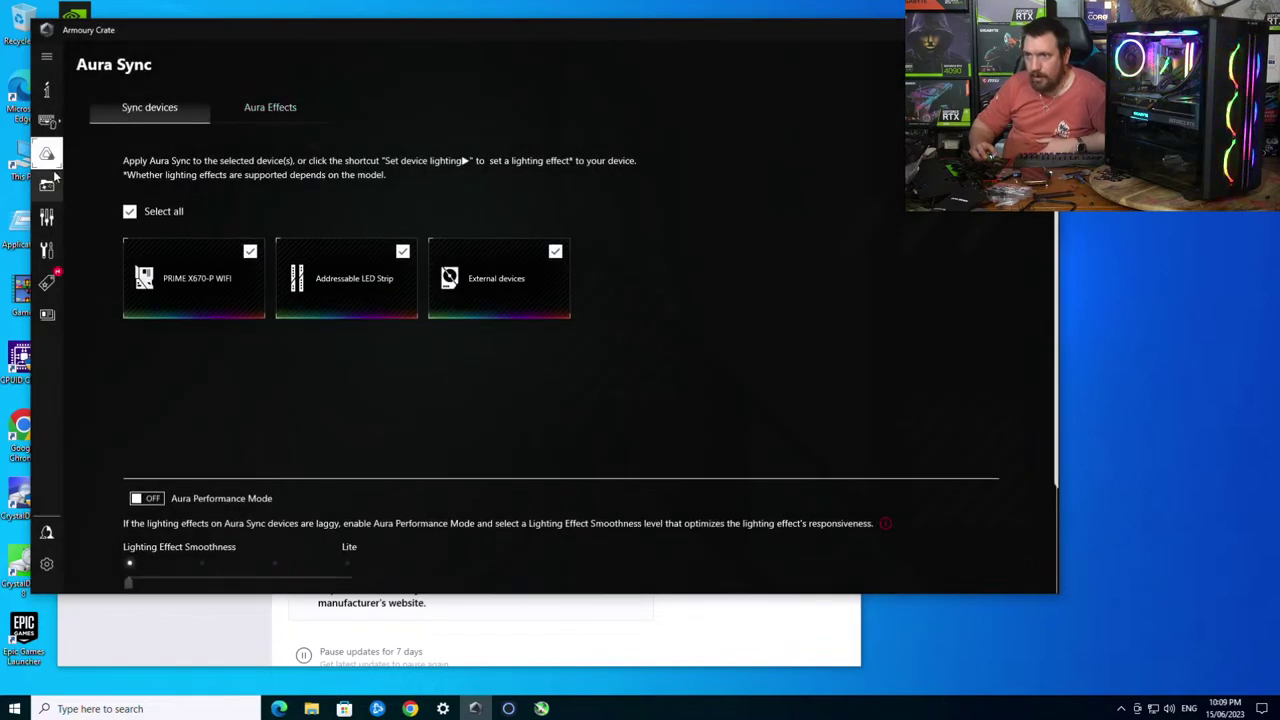
pyautogui.click(47, 218)
# - Download and install all six AMD, ASUS and Realtek drivers offered in Armoury Crate's Tools section
pyautogui.click(46, 252)
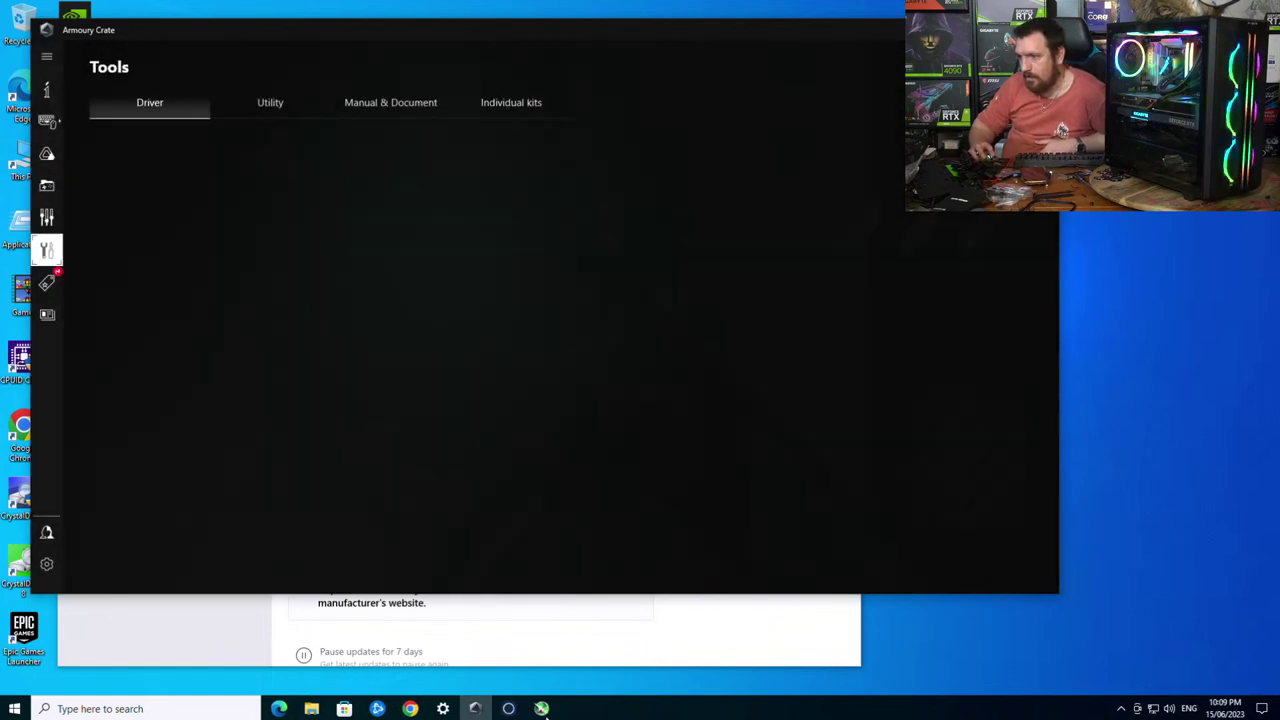
pyautogui.click(658, 387)
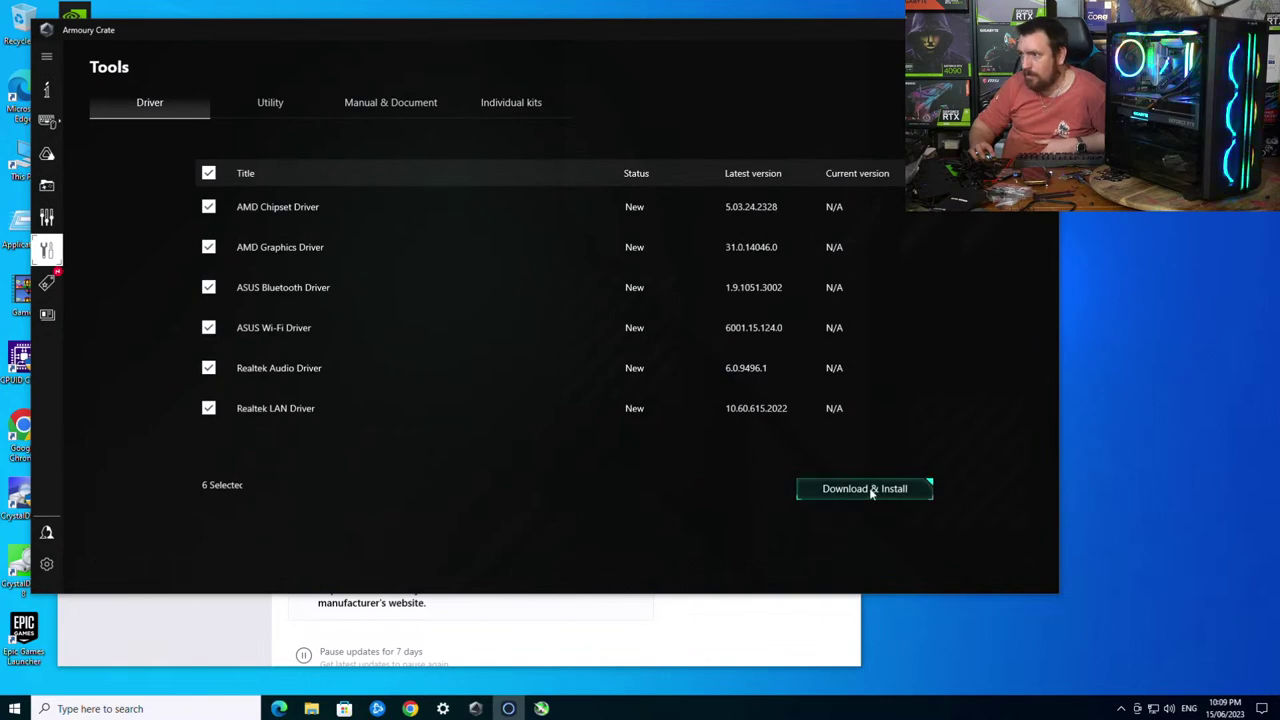
pyautogui.click(866, 495)
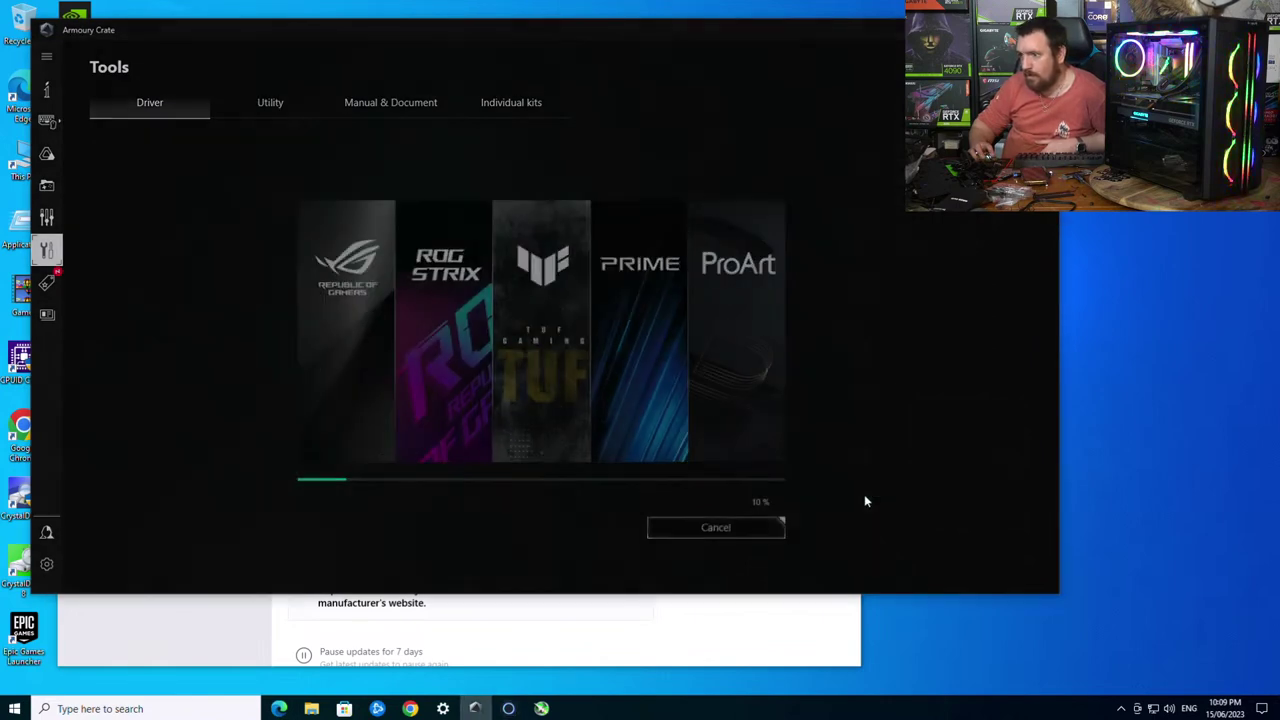
# - Switch to MSI Afterburner and enable user defined software automatic fan control in its properties
pyautogui.click(538, 710)
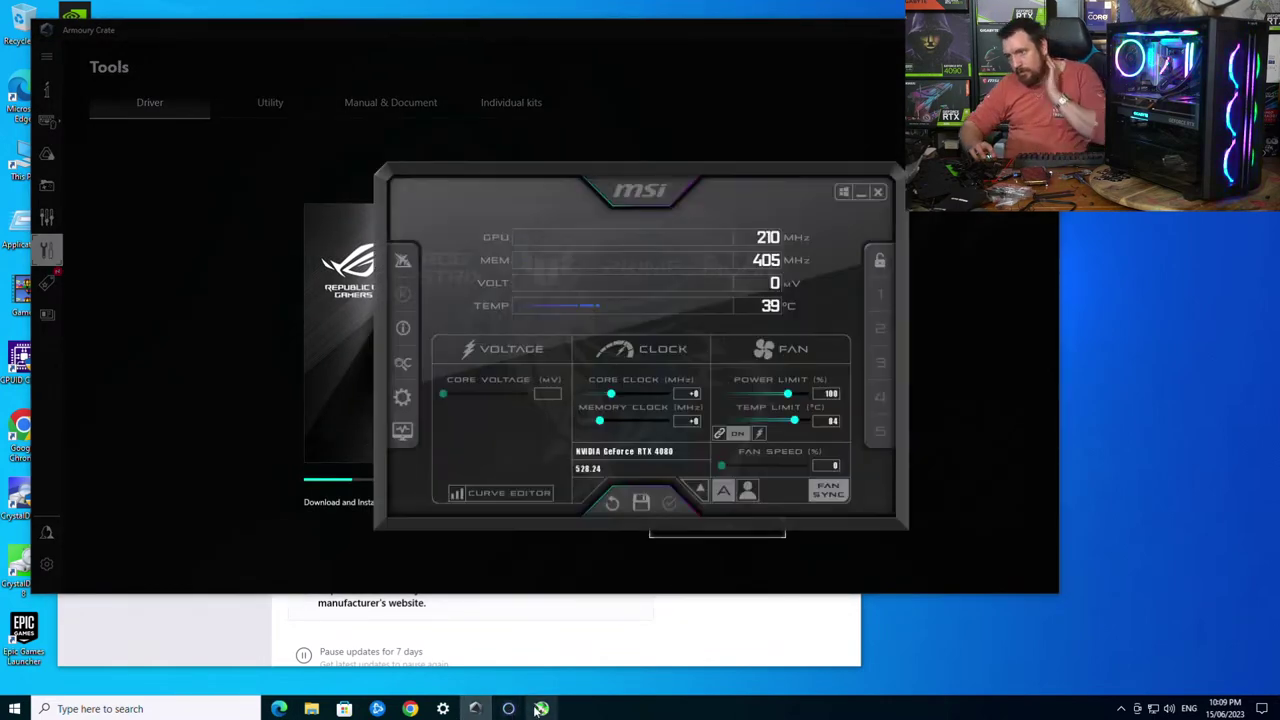
pyautogui.click(403, 395)
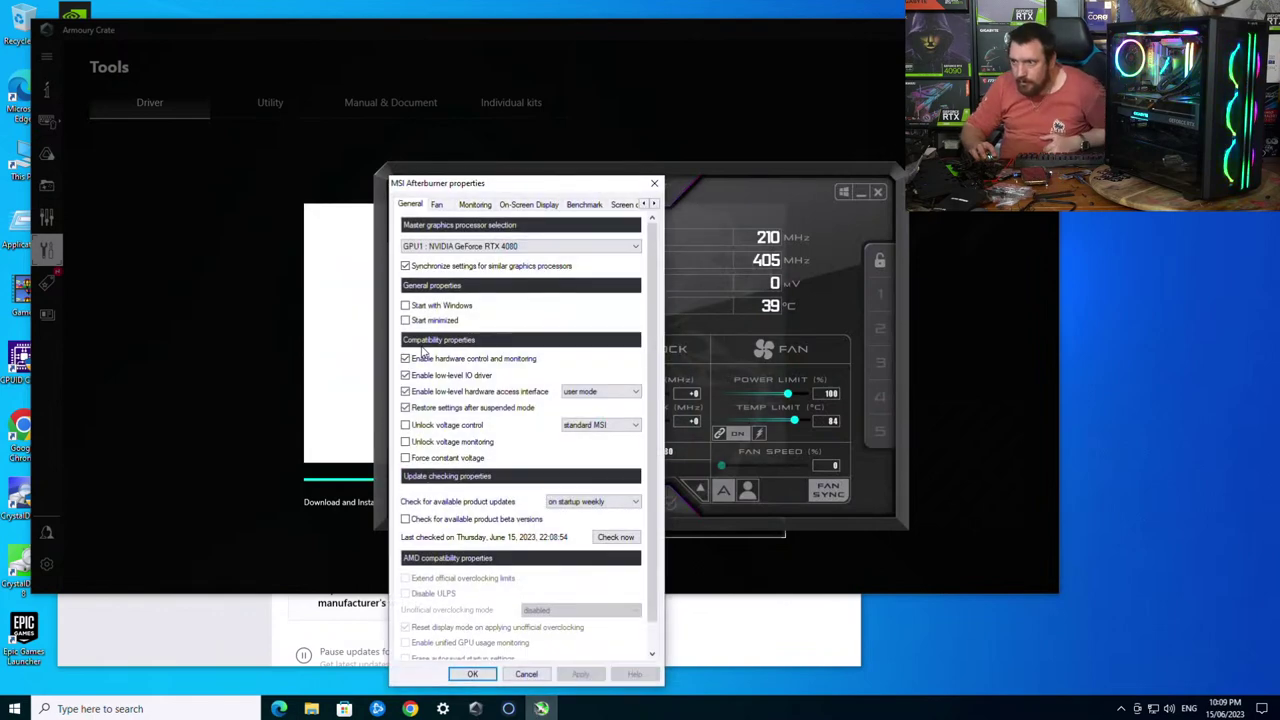
pyautogui.click(437, 205)
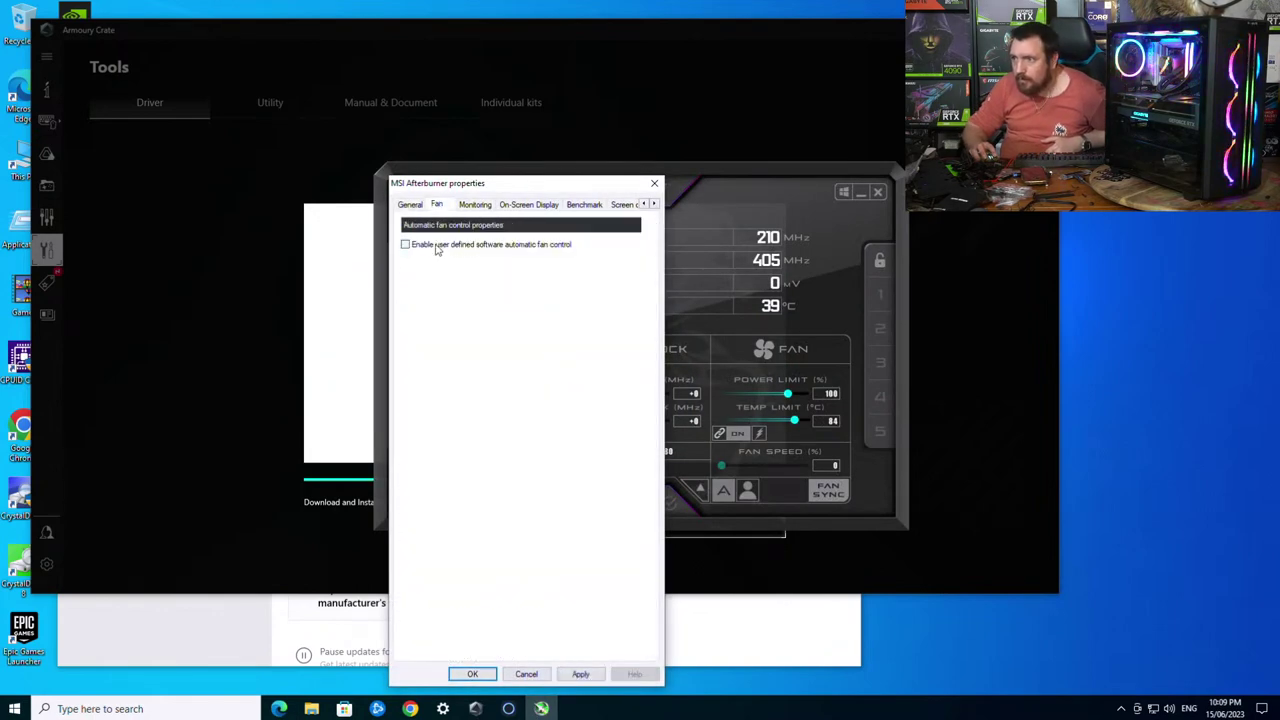
pyautogui.click(436, 245)
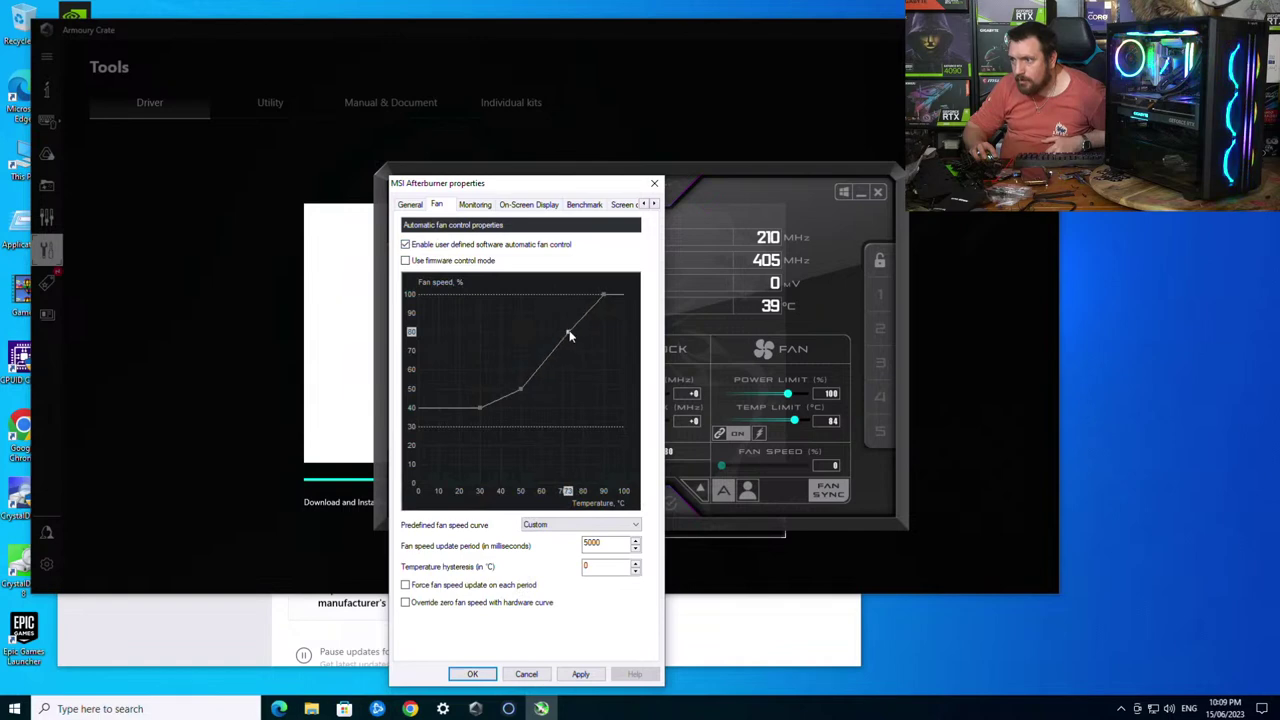
# - Shape the GPU fan curve with points at about 60 °C / 69% and 78 °C / 99%, and apply it
pyautogui.moveTo(551, 336); pyautogui.dragTo(548, 335)
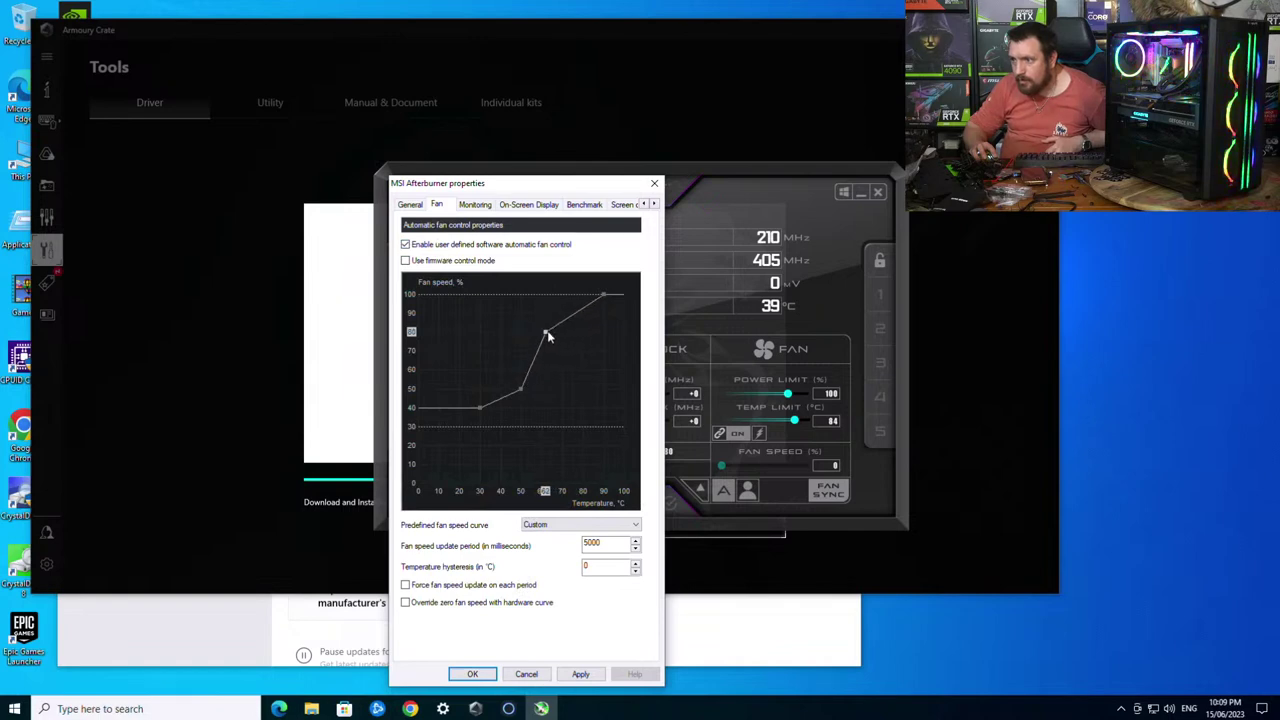
pyautogui.moveTo(546, 338); pyautogui.dragTo(545, 355)
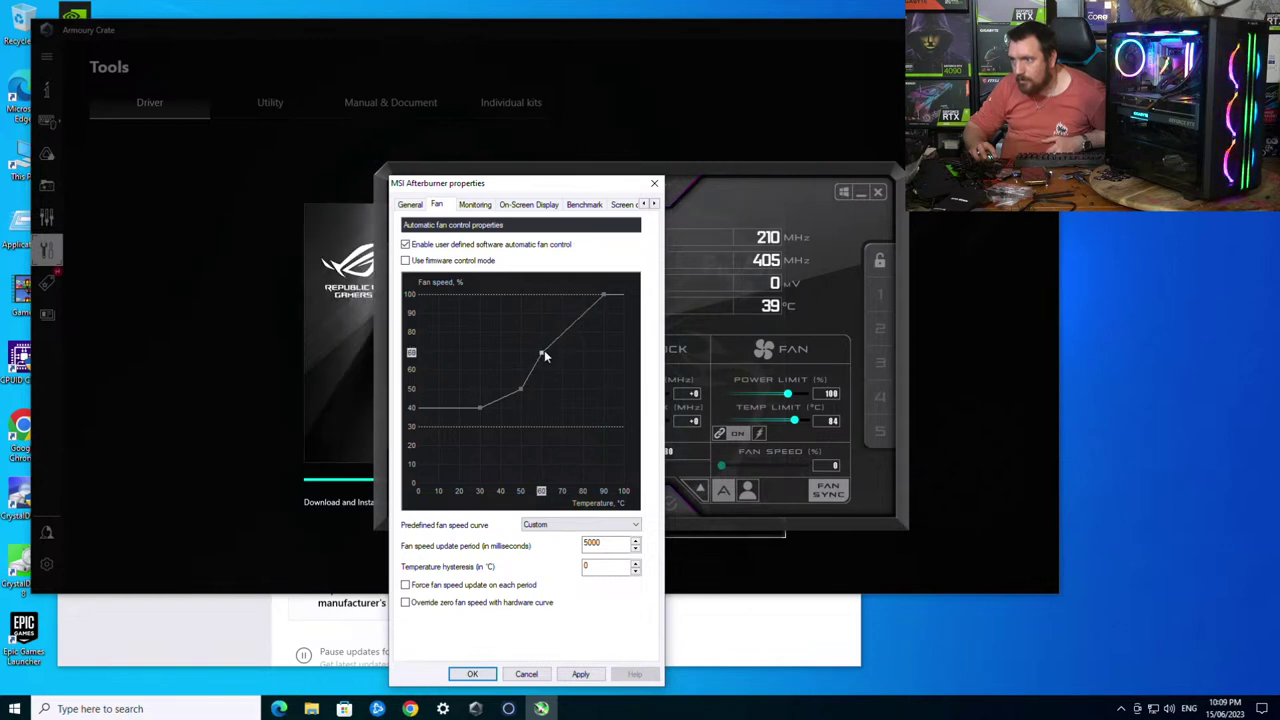
pyautogui.moveTo(604, 298); pyautogui.dragTo(602, 298)
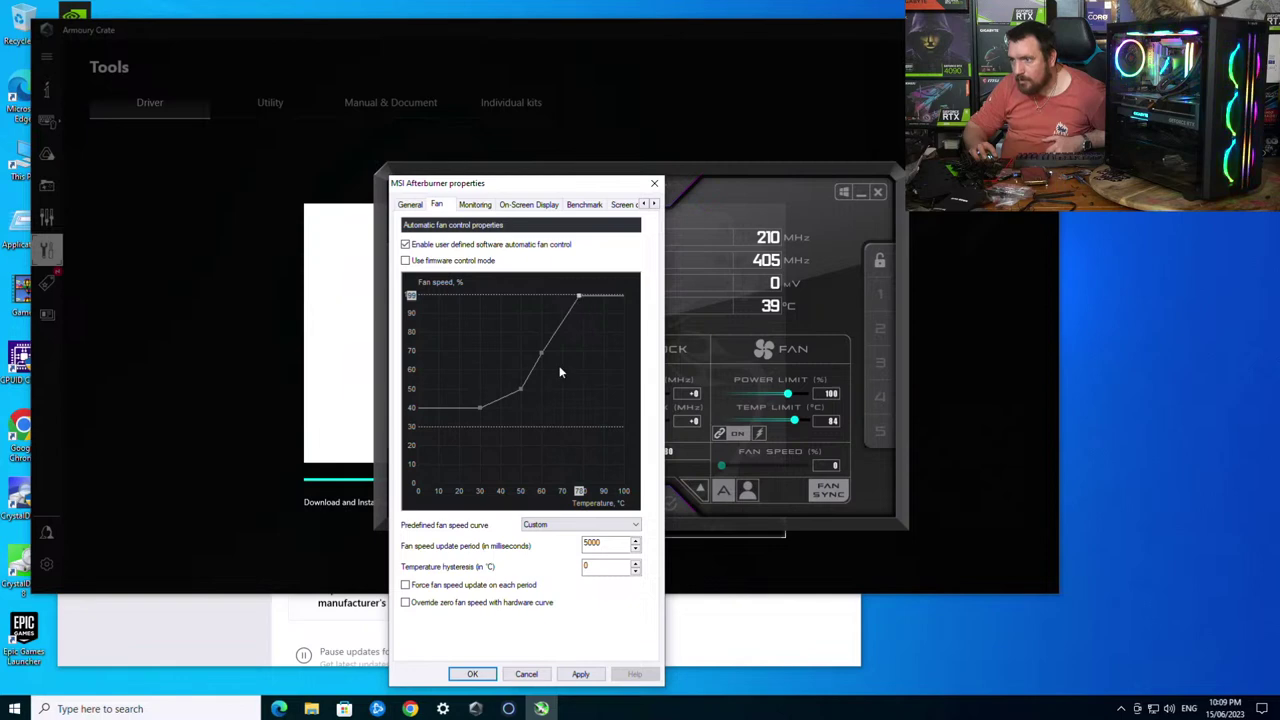
pyautogui.click(582, 675)
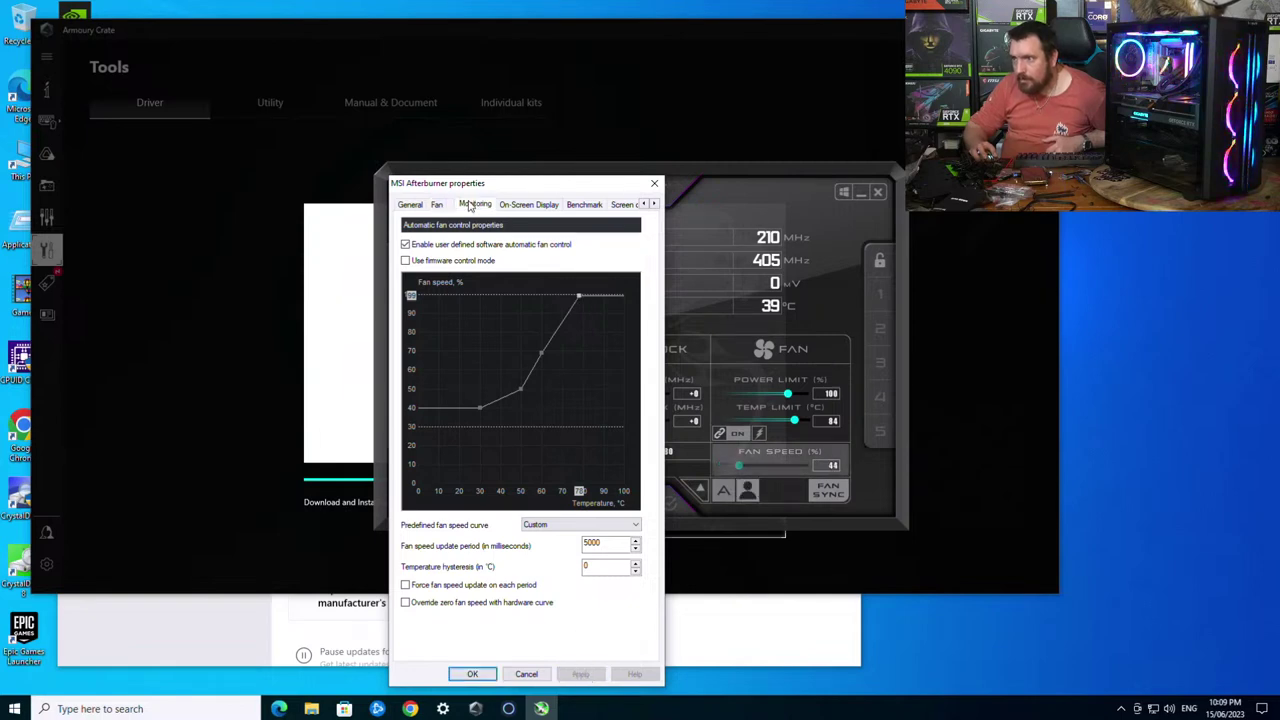
# - Show GPU1 temperature, memory usage, core clock, memory clock and power in the On-Screen Display through the monitoring properties
pyautogui.click(475, 204)
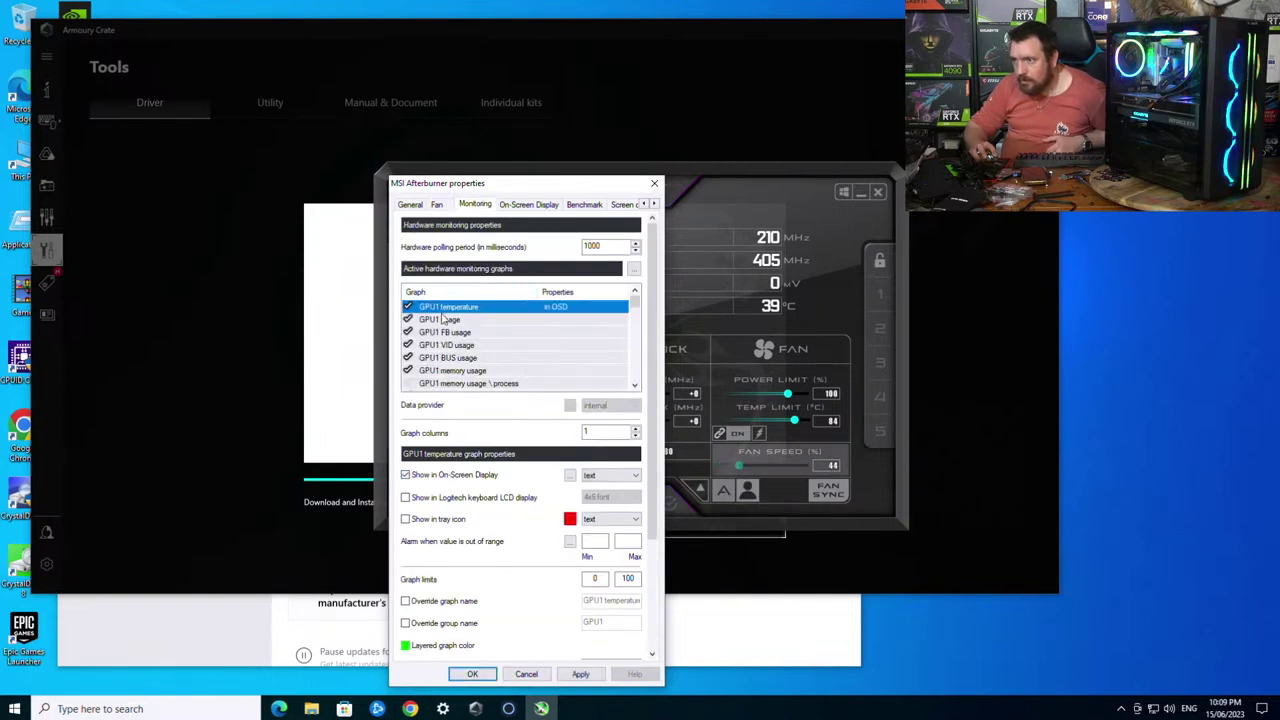
pyautogui.press('Down')
pyautogui.click(449, 371)
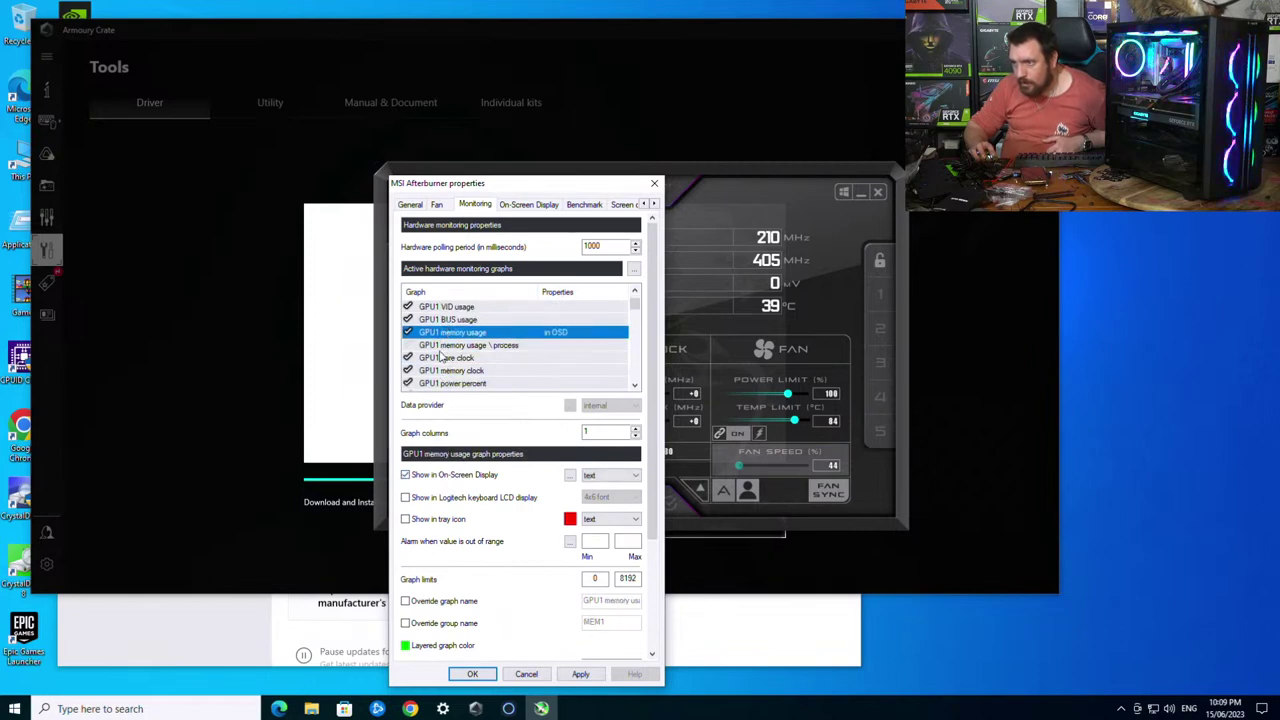
pyautogui.click(441, 357)
pyautogui.click(434, 476)
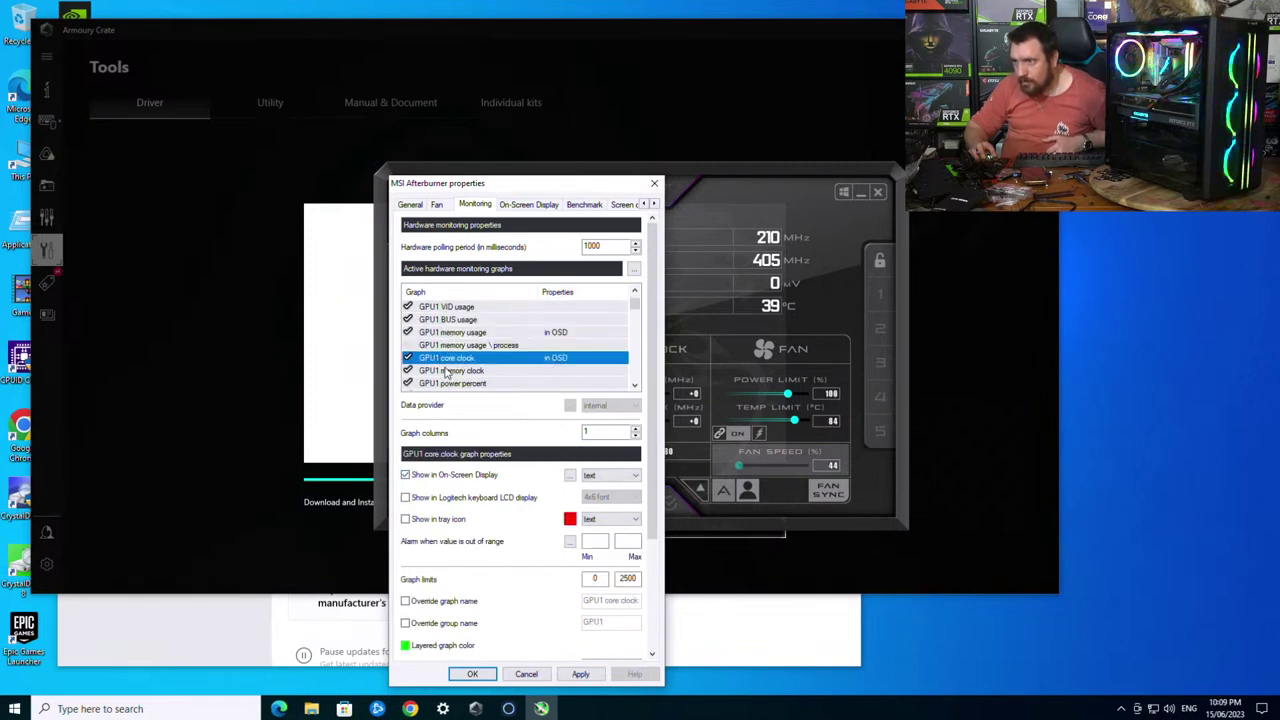
pyautogui.click(449, 371)
pyautogui.scroll(-1, 450, 360)
pyautogui.click(450, 358)
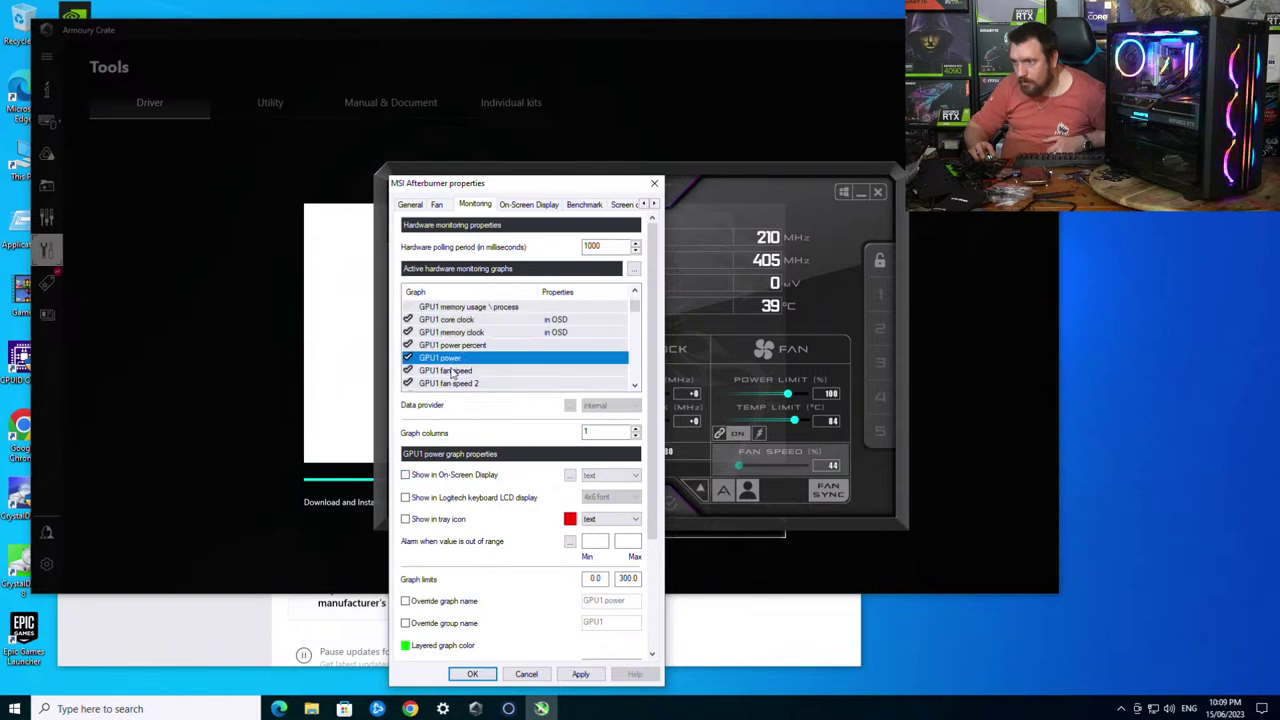
# - Add the overall CPU temperature and CPU usage graphs to the On-Screen Display
pyautogui.scroll(-10, 470, 352)
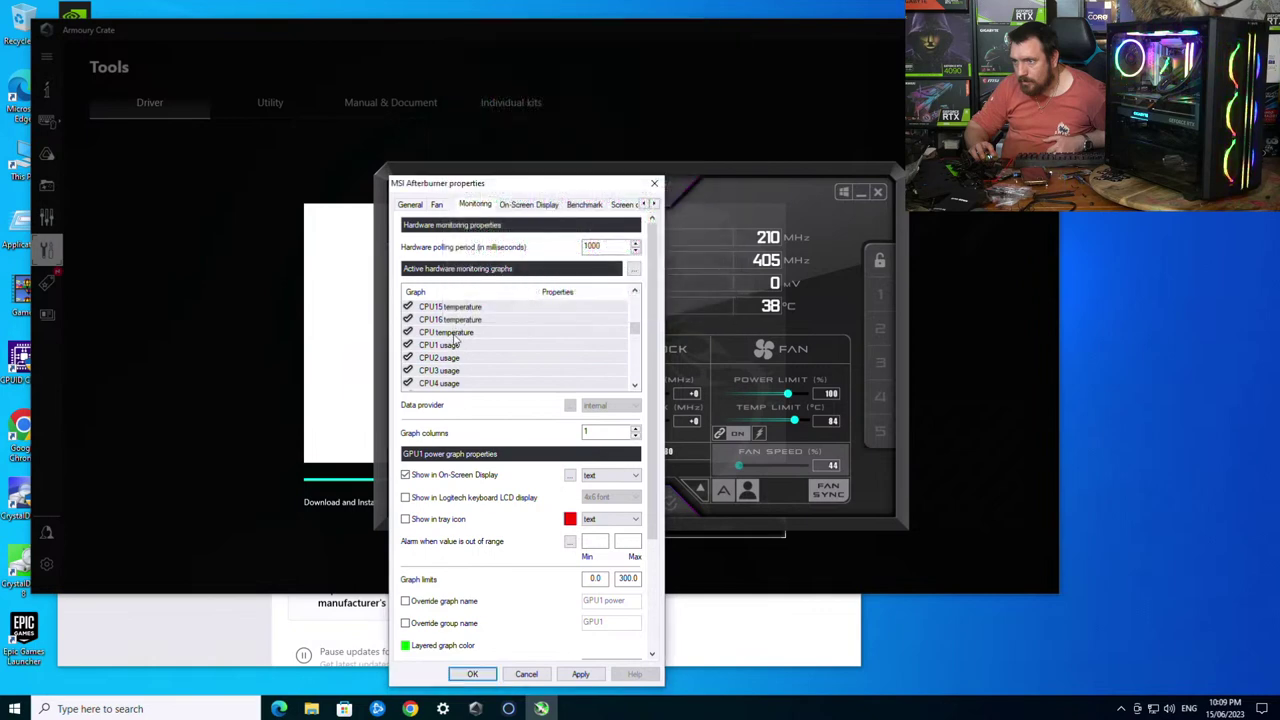
pyautogui.click(452, 333)
pyautogui.click(440, 475)
pyautogui.scroll(-3, 462, 378)
pyautogui.scroll(-1, 456, 365)
pyautogui.click(451, 320)
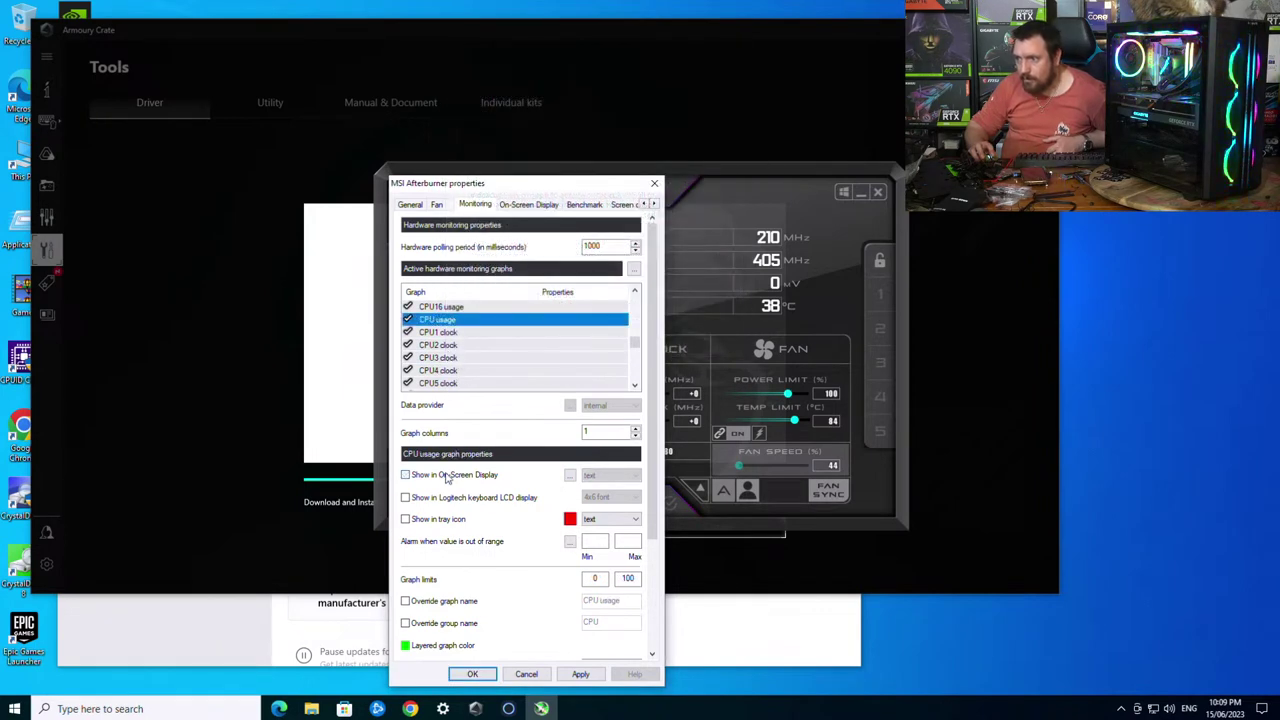
pyautogui.click(447, 476)
# - Add the overall CPU clock, CPU power and RAM usage to the On-Screen Display, and apply the monitoring settings
pyautogui.scroll(-5, 460, 365)
pyautogui.click(449, 347)
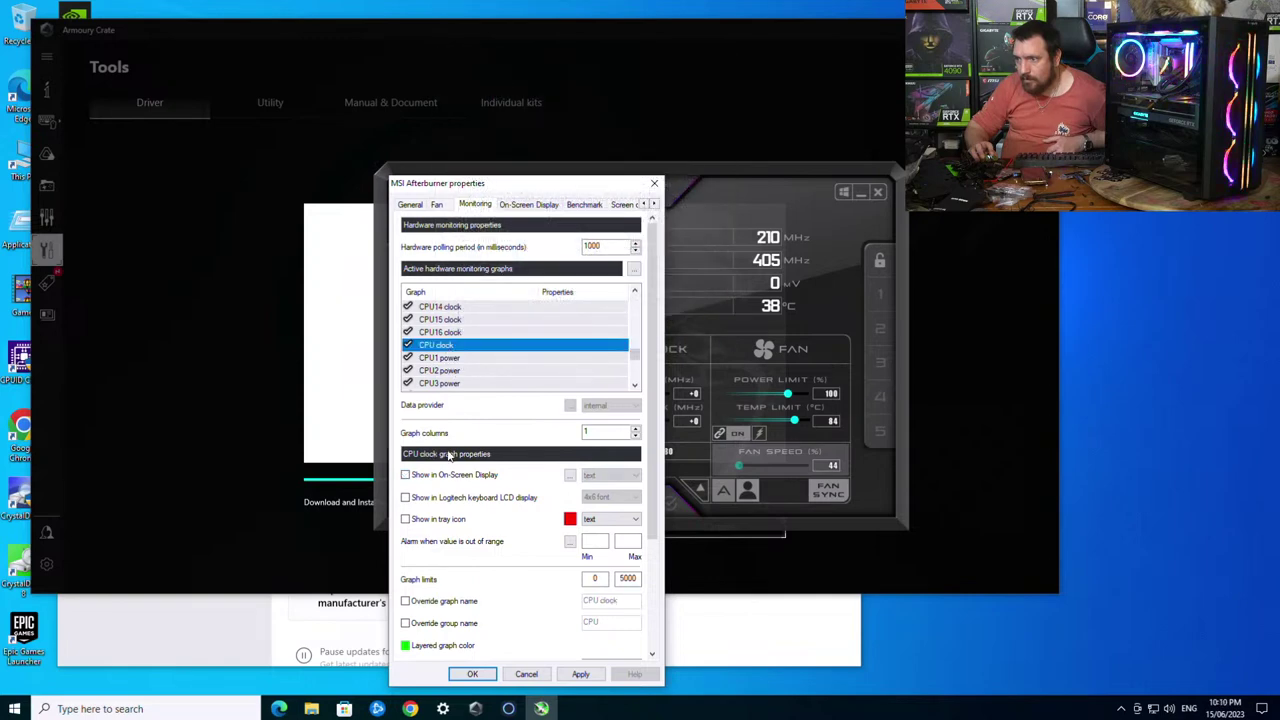
pyautogui.scroll(-5, 460, 350)
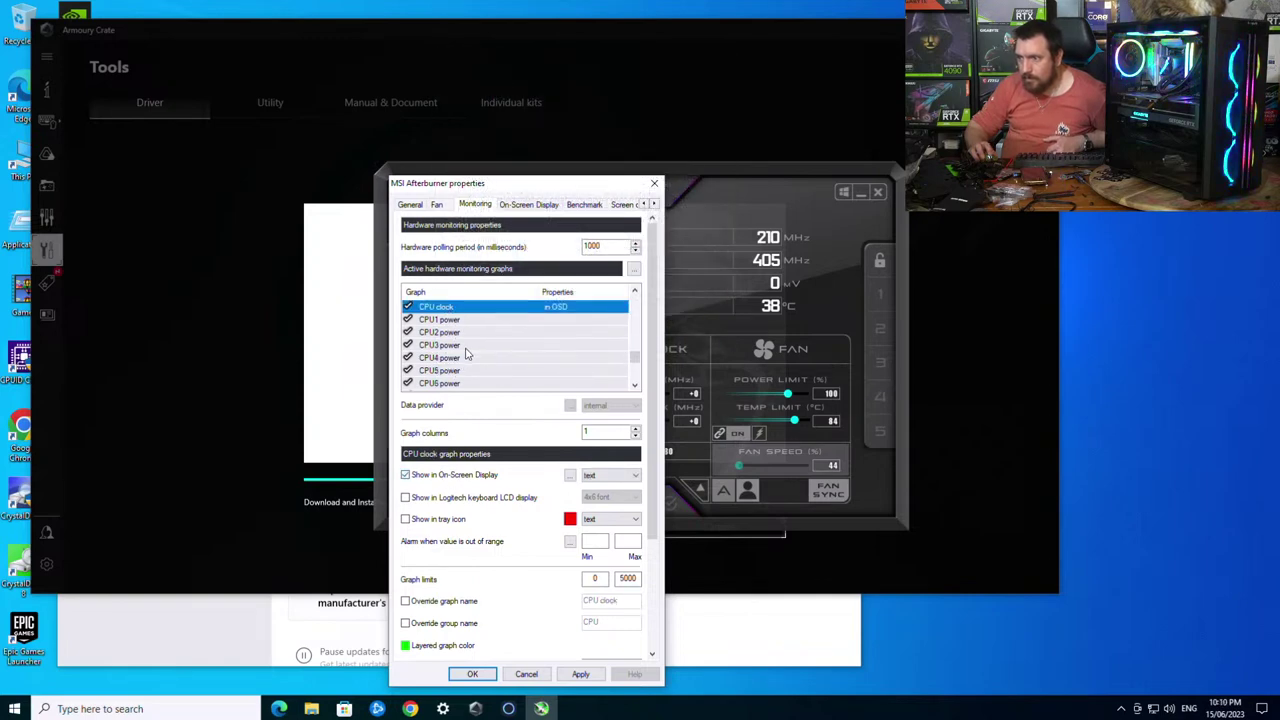
pyautogui.click(440, 370)
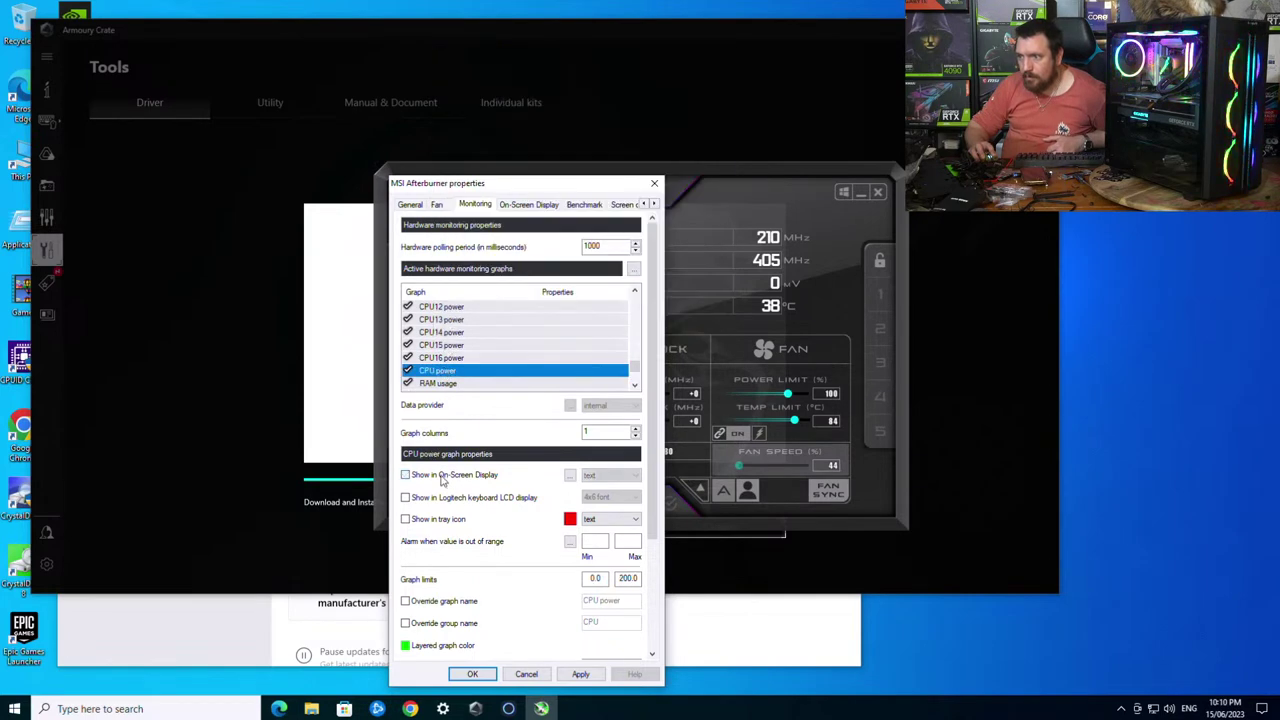
pyautogui.click(430, 383)
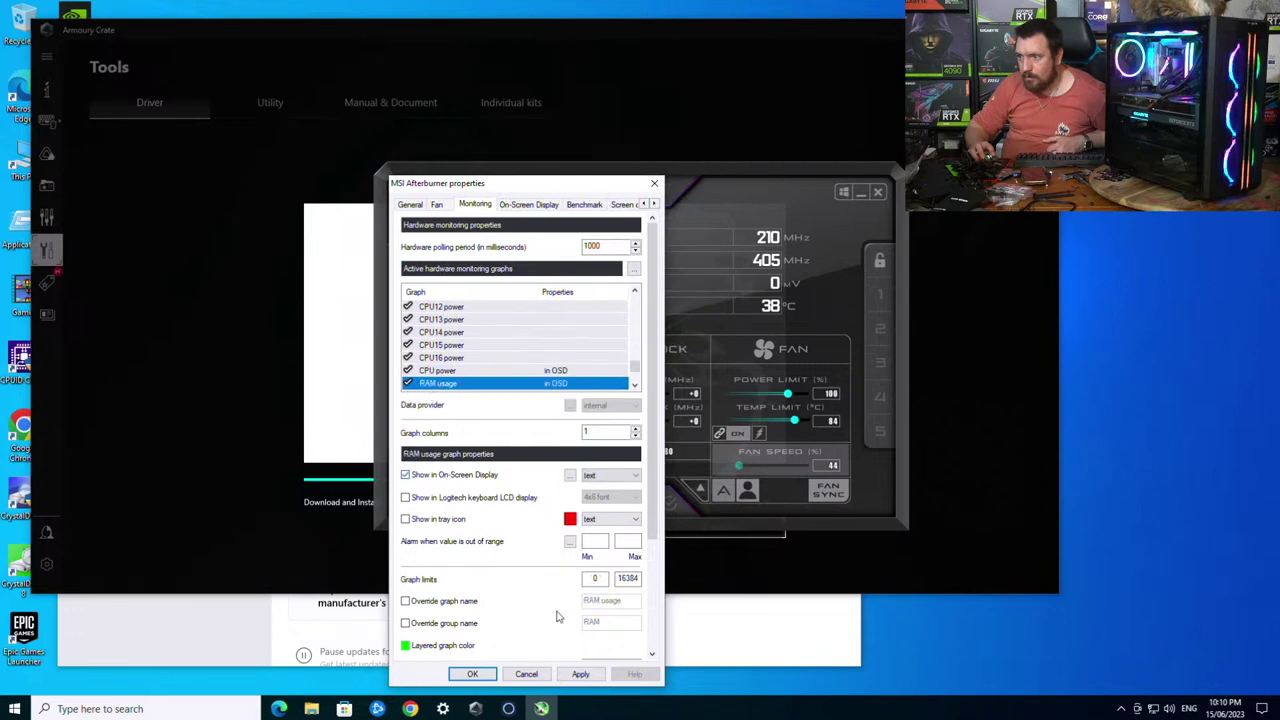
pyautogui.click(581, 674)
pyautogui.click(473, 674)
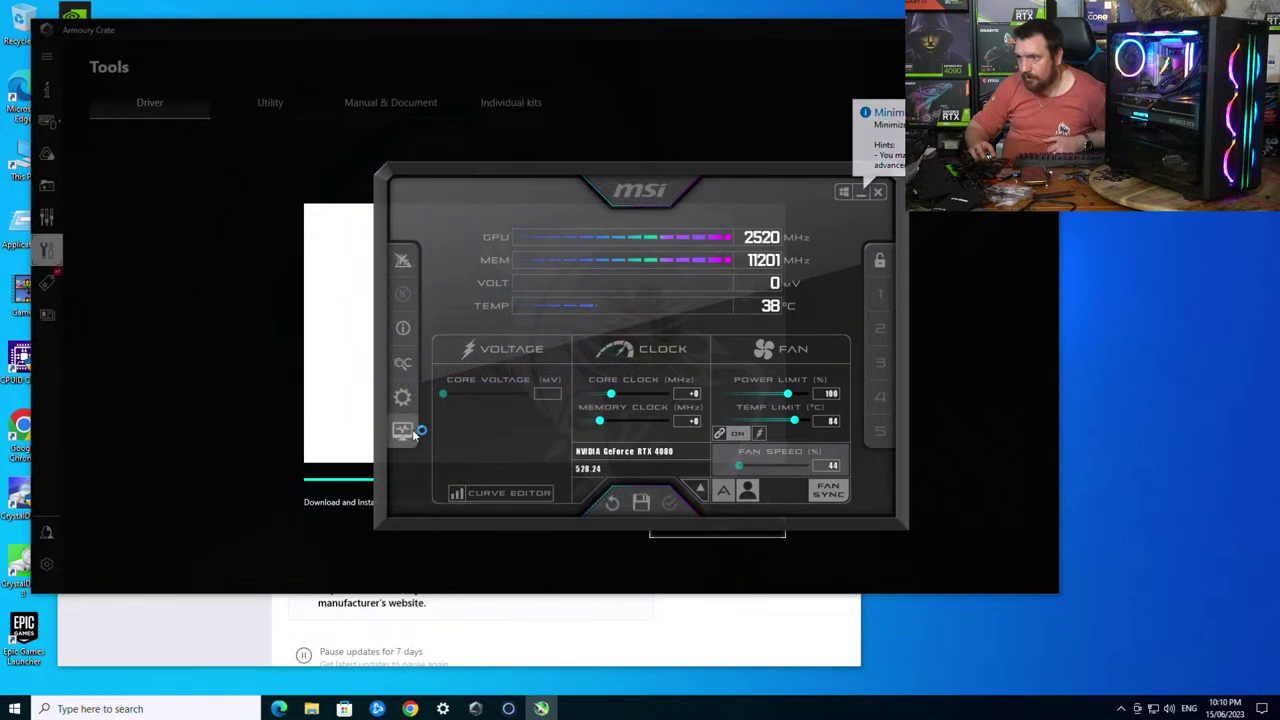
# - Set the On-Screen Display hotkeys to Ctrl + F10 for toggle, Ctrl + F11 for show and Ctrl + F12 for hide, and apply them
pyautogui.click(404, 396)
pyautogui.click(527, 205)
pyautogui.hotkey('ctrl', 'F10')
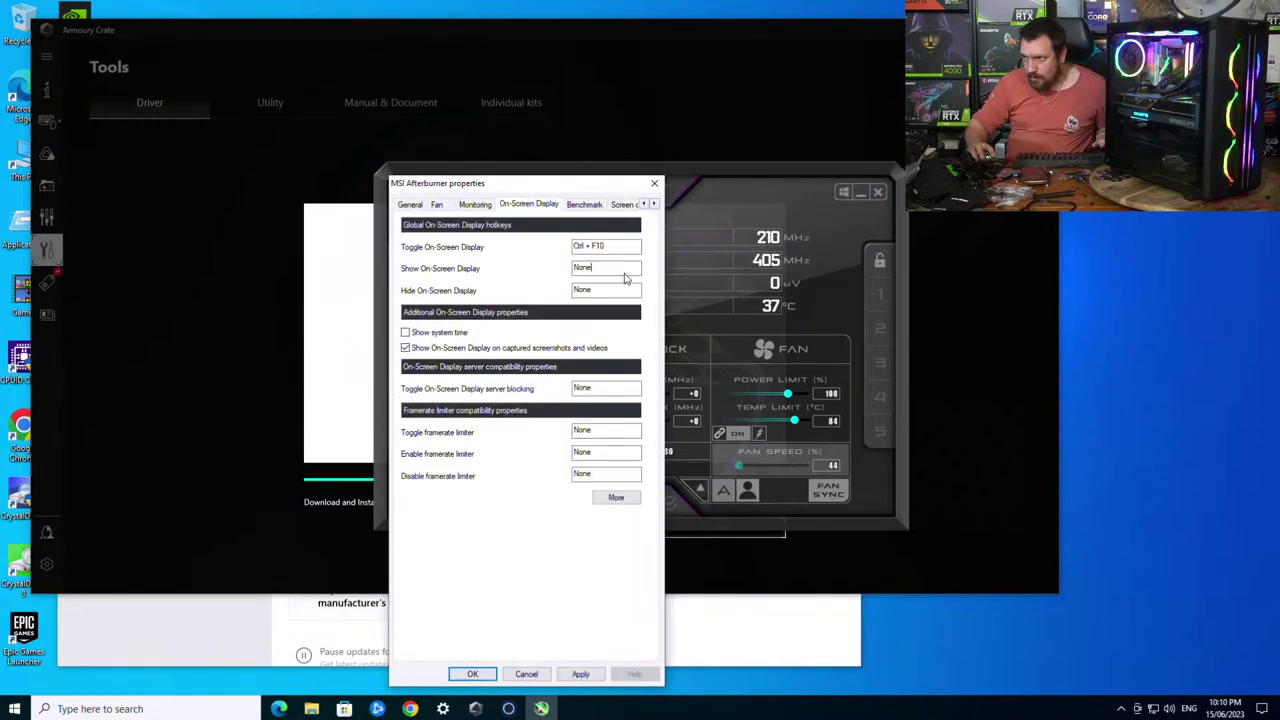
pyautogui.hotkey('ctrl', 'F11')
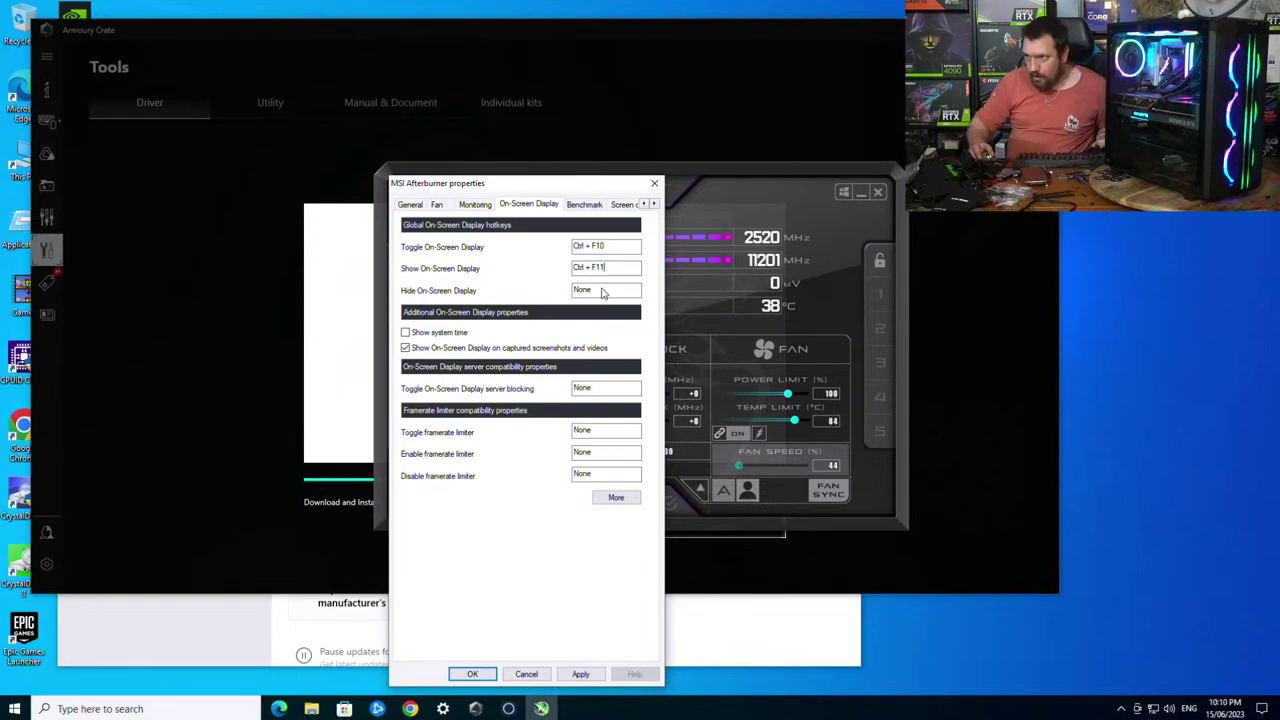
pyautogui.hotkey('ctrl', 'F12')
pyautogui.click(580, 675)
pyautogui.click(474, 674)
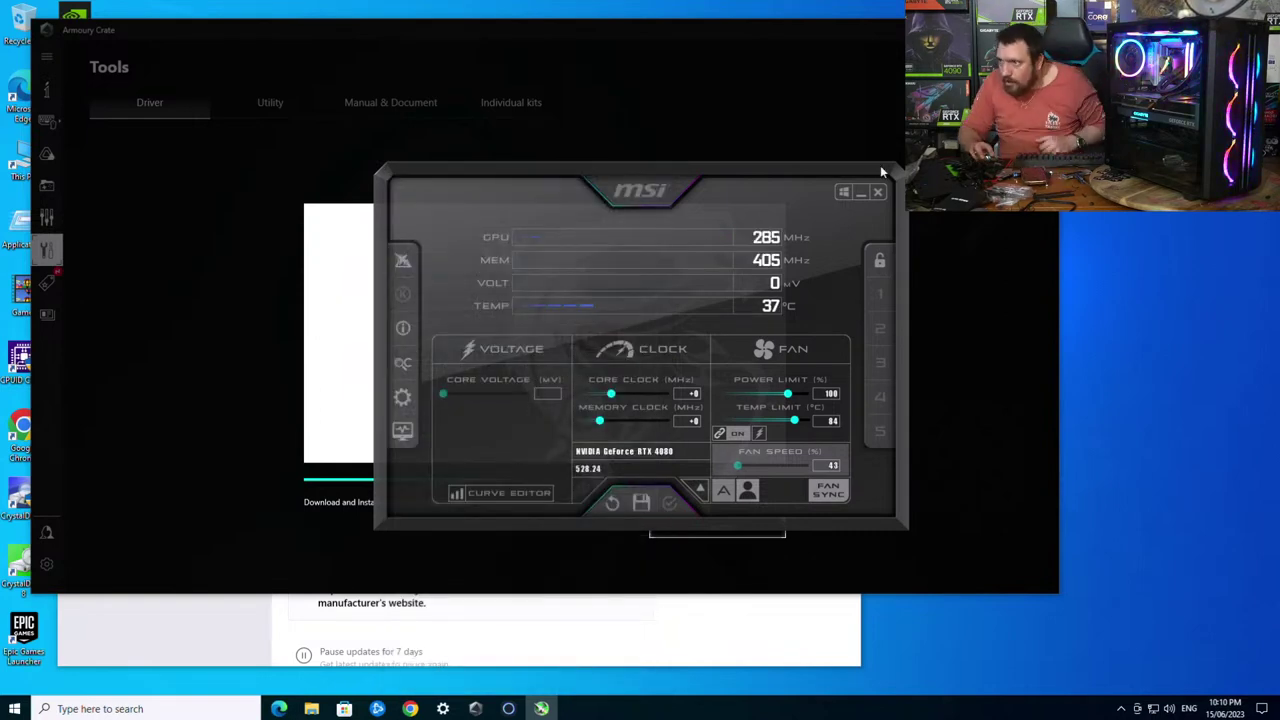
# - Minimise MSI Afterburner and agree to overwrite the previous Samsung Magician installation
pyautogui.click(861, 196)
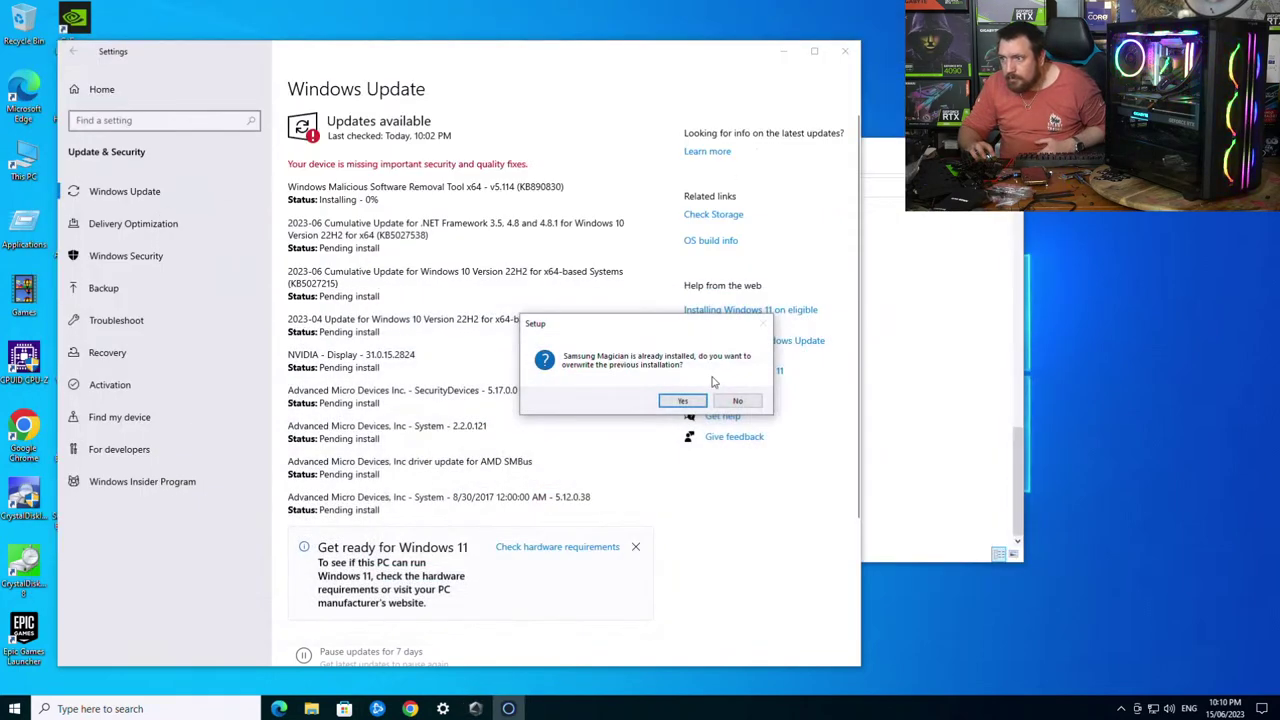
pyautogui.click(682, 401)
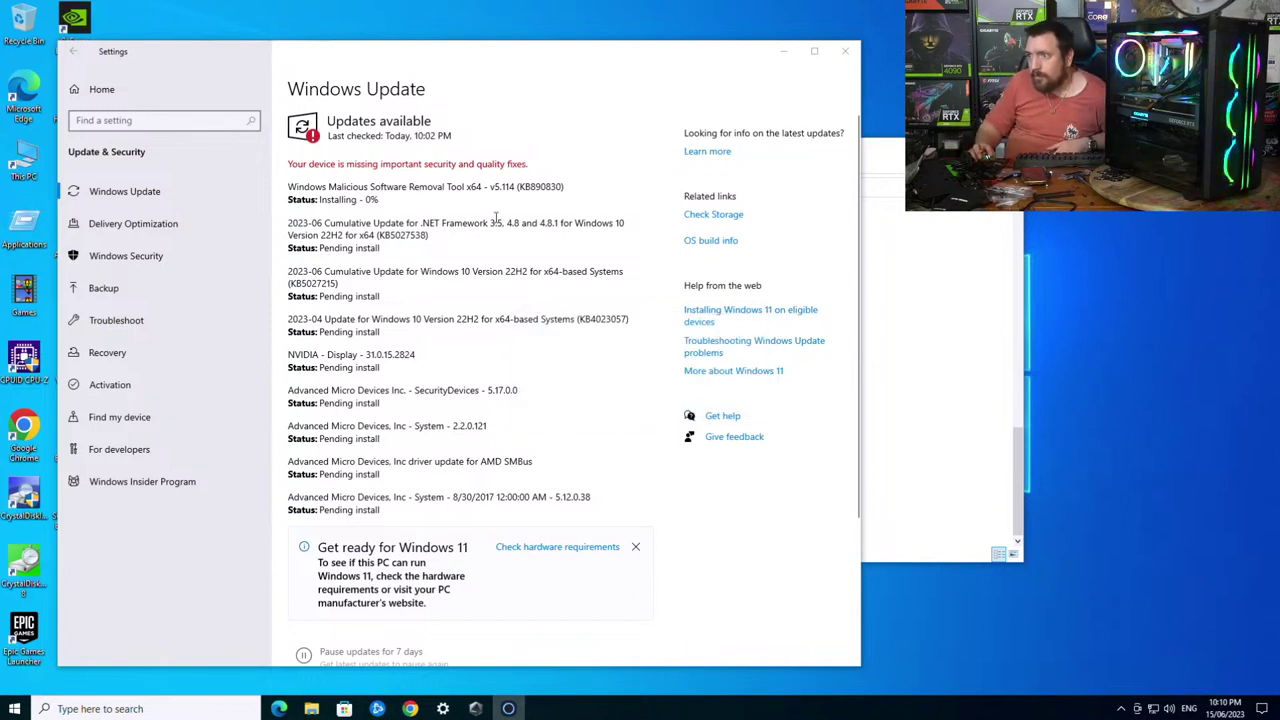
pyautogui.click(535, 143)
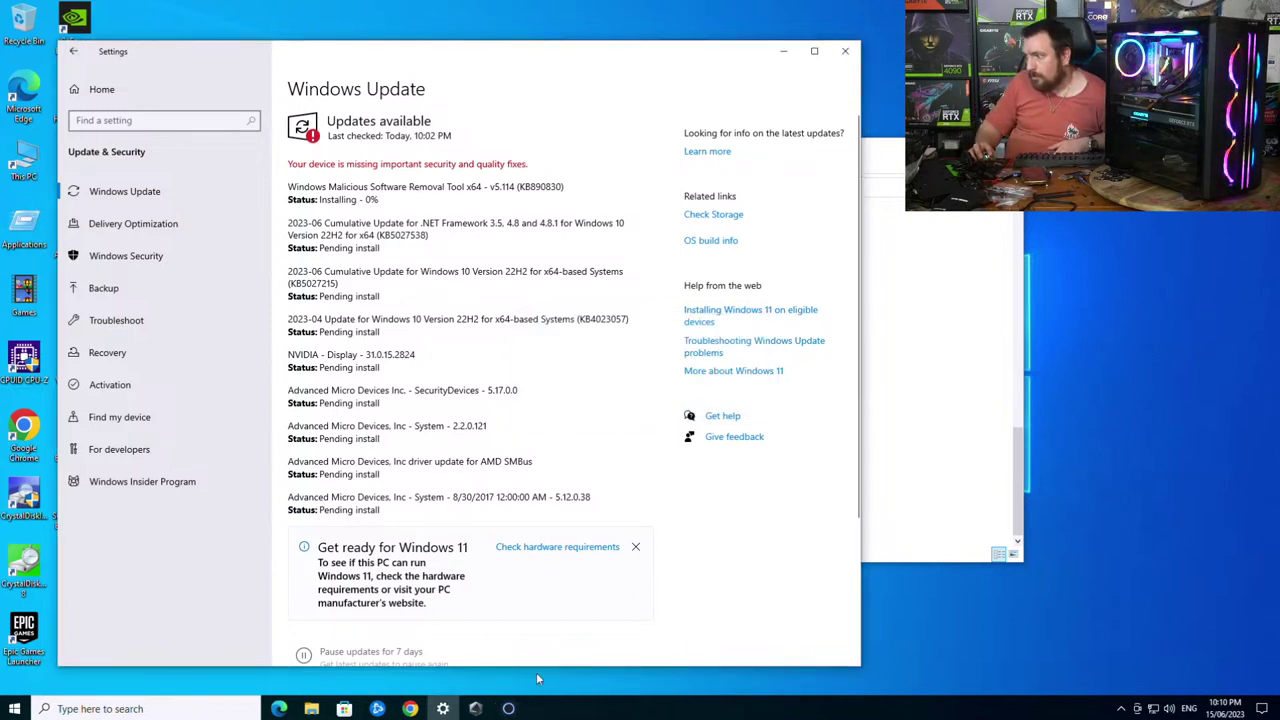
# - Start the Battle.net installation in the default location with launching at computer startup turned off
pyautogui.moveTo(509, 710)
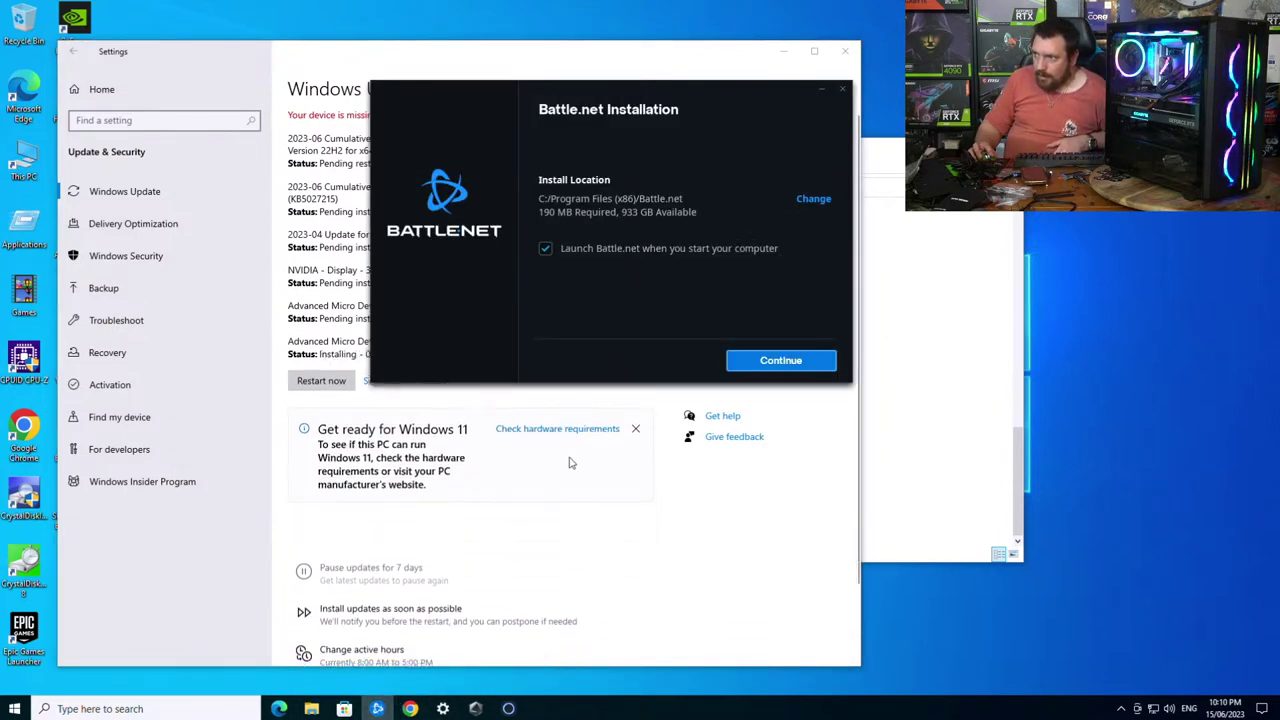
pyautogui.click(658, 246)
pyautogui.click(792, 362)
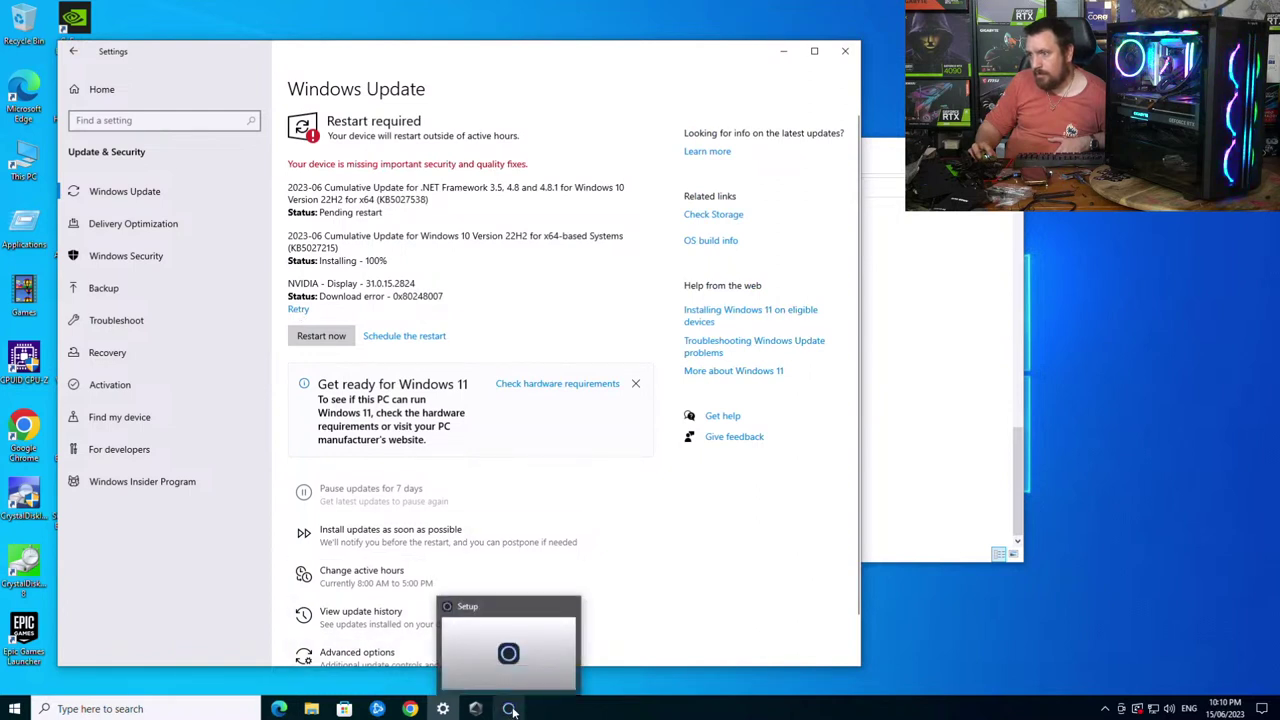
# - Retry the failed NVIDIA display update in Windows Update and move the Settings window clear of the desktop icons
pyautogui.click(300, 310)
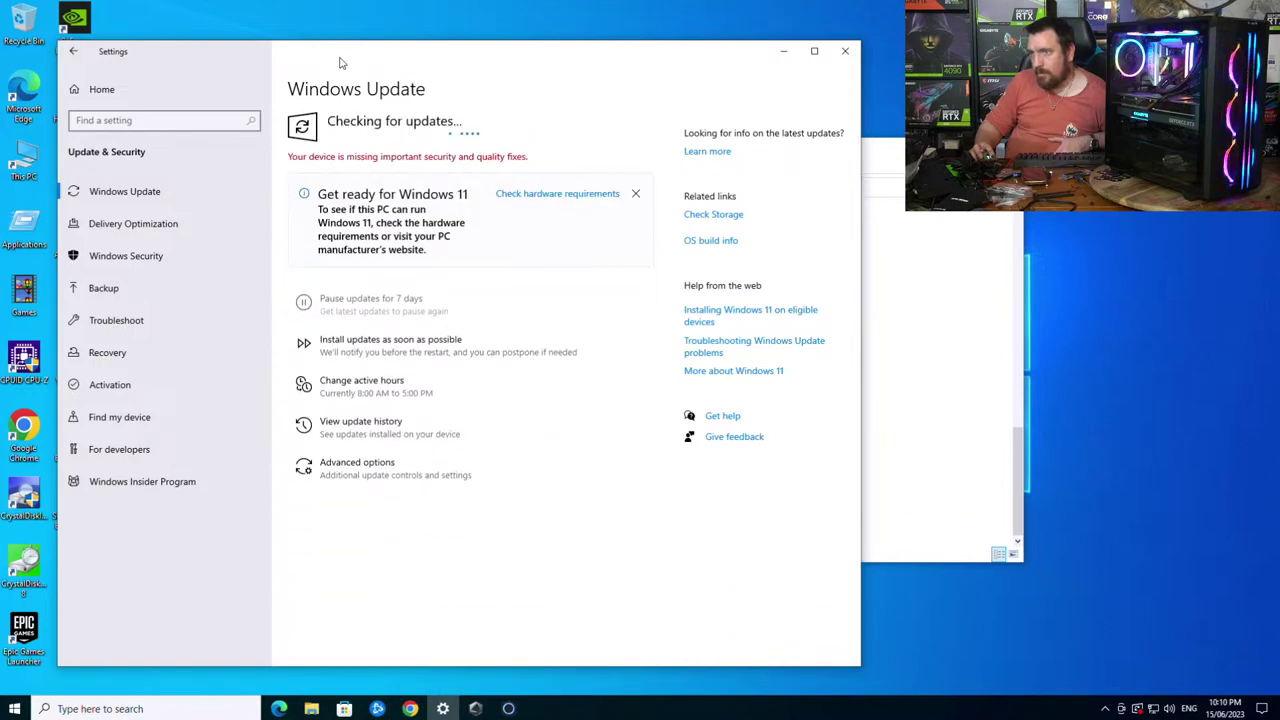
pyautogui.moveTo(340, 63); pyautogui.dragTo(646, 57)
# - Move the Epic Games Launcher and the two other game launcher shortcuts on the desktop into the Games folder
pyautogui.moveTo(74, 292); pyautogui.dragTo(28, 305)
pyautogui.moveTo(74, 160); pyautogui.dragTo(28, 300)
pyautogui.moveTo(30, 645); pyautogui.dragTo(28, 302)
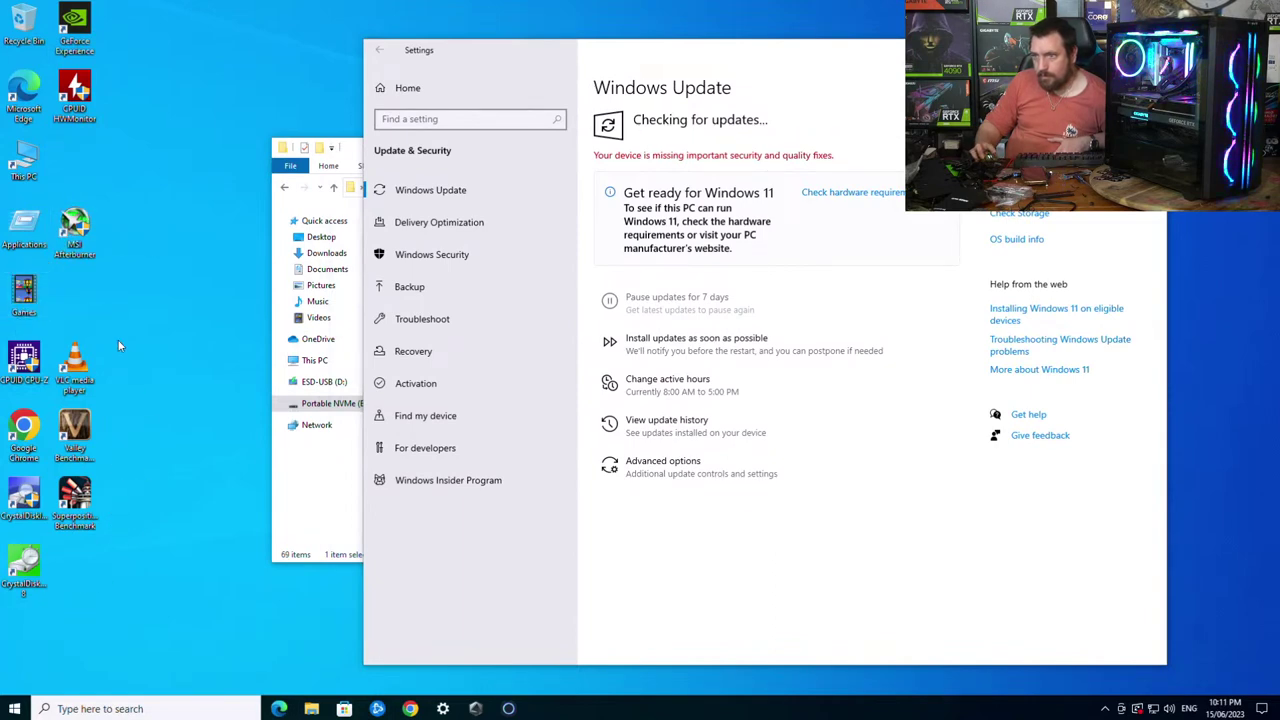
# - Check the Battle.net installer, then accept the license and privacy agreements in Samsung Magician's setup and start its installation
pyautogui.click(377, 708)
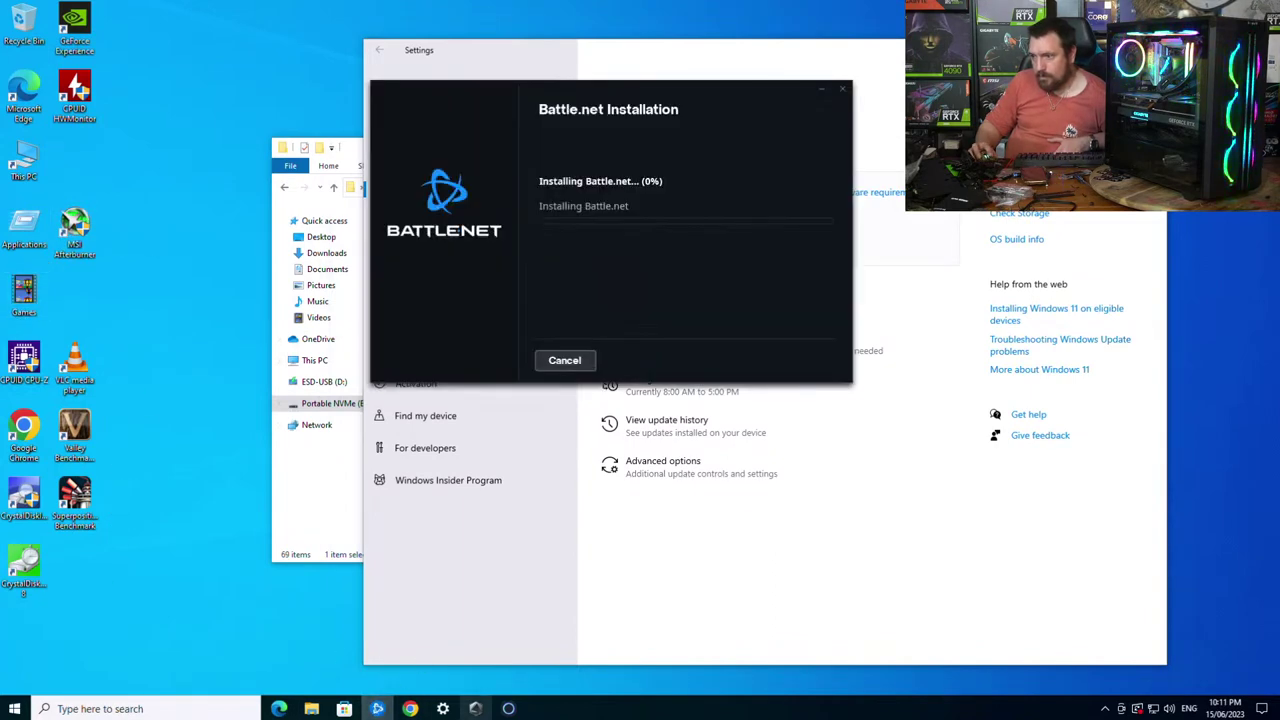
pyautogui.click(508, 708)
pyautogui.click(717, 459)
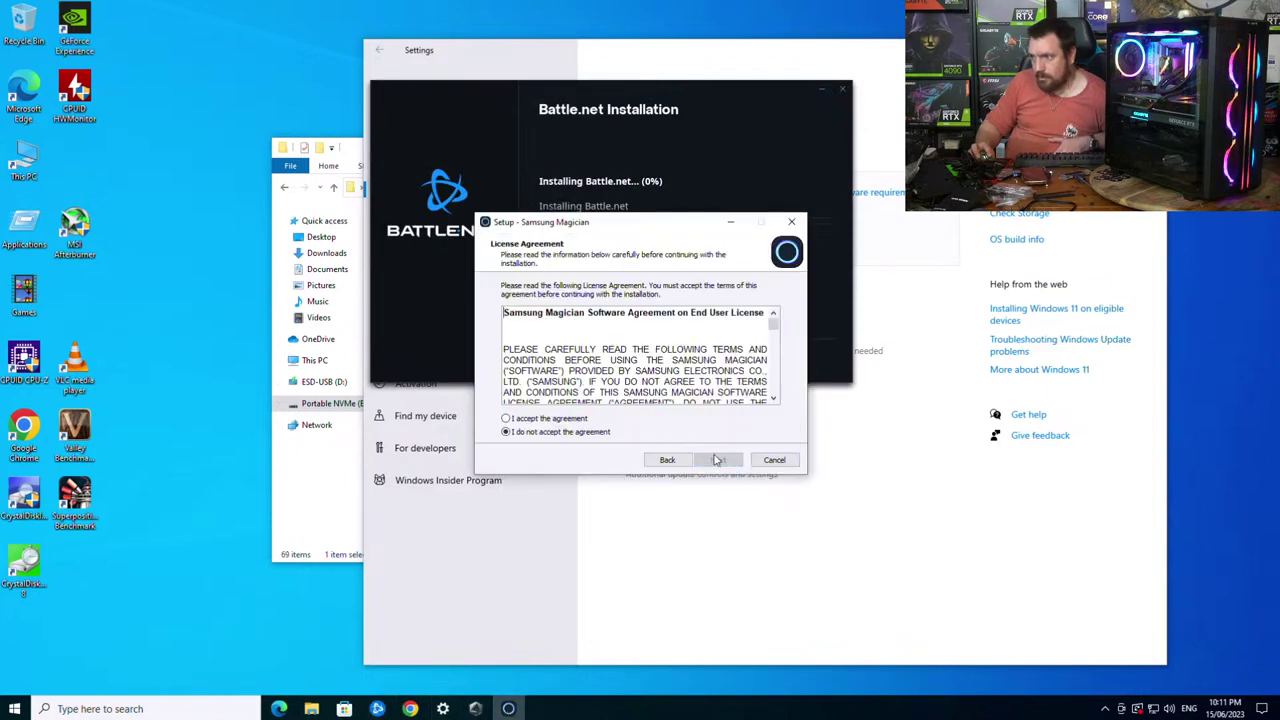
pyautogui.click(550, 418)
pyautogui.click(717, 459)
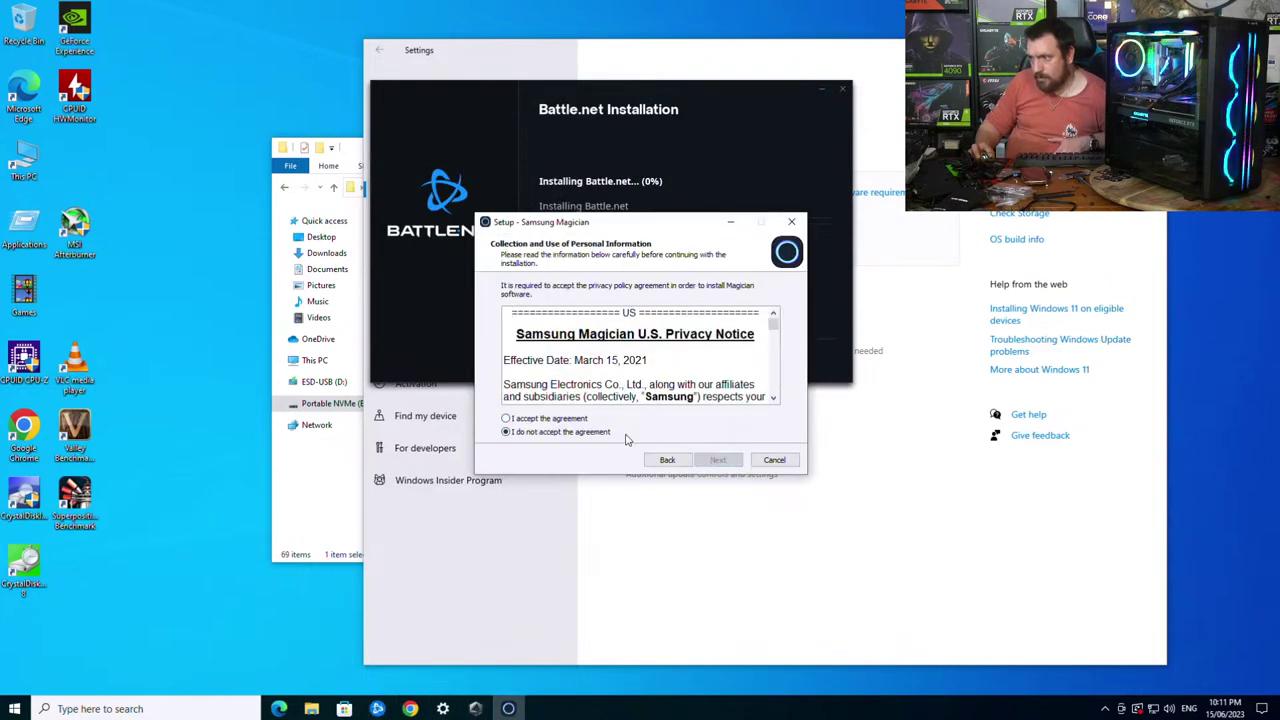
pyautogui.click(721, 461)
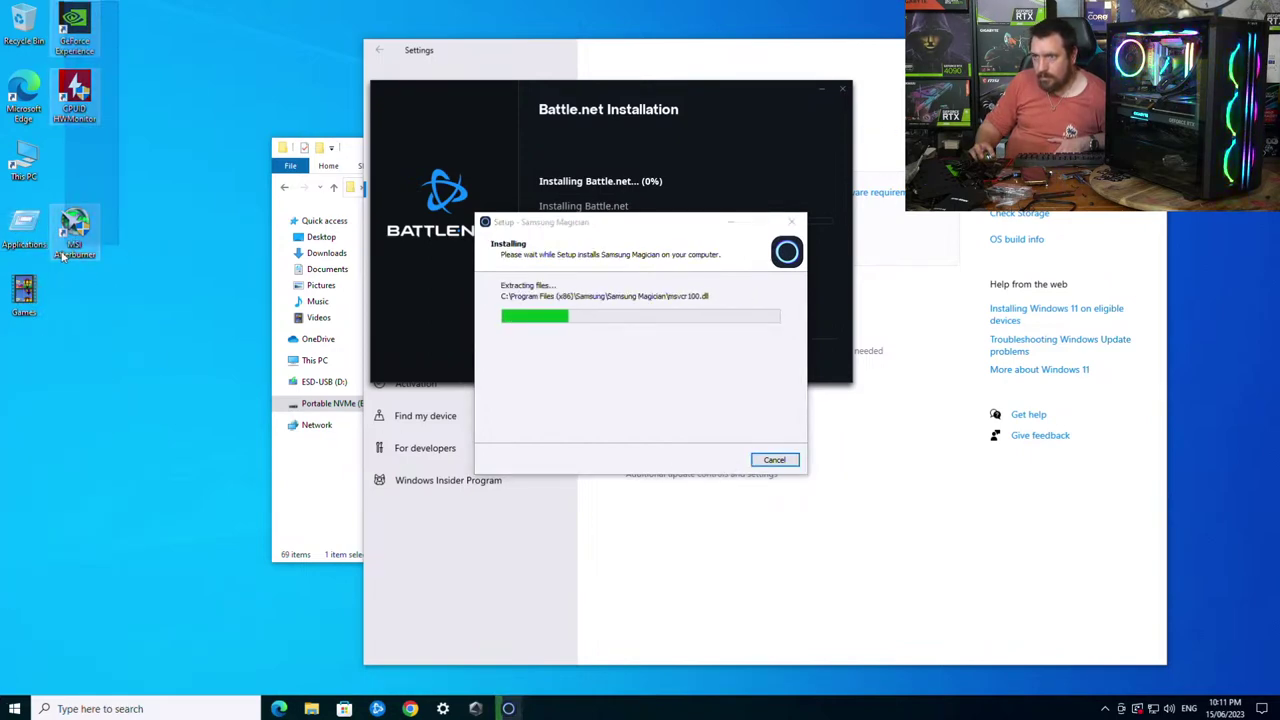
# - Move the remaining program shortcuts into the Applications folder and line up This PC, Recycle Bin, Applications and Games on the desktop
pyautogui.moveTo(48, 120); pyautogui.dragTo(30, 232)
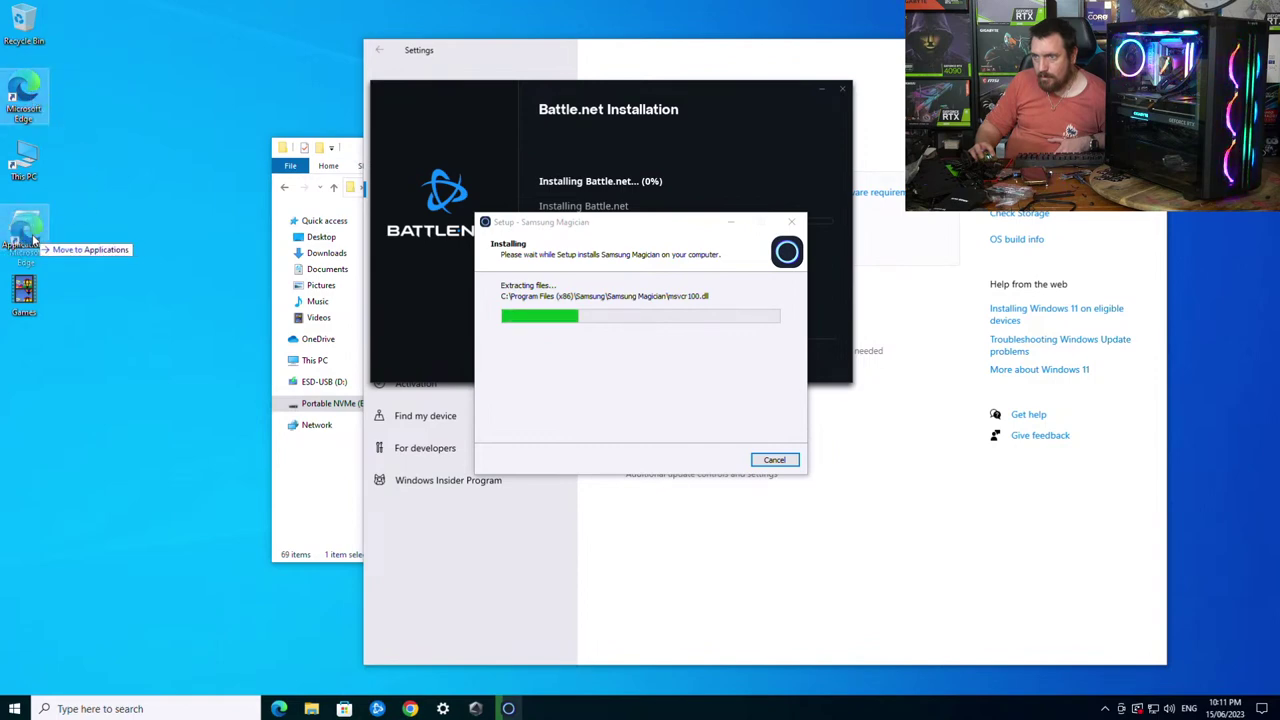
pyautogui.moveTo(24, 25); pyautogui.dragTo(24, 95)
pyautogui.moveTo(24, 160); pyautogui.dragTo(30, 40)
pyautogui.moveTo(80, 340); pyautogui.dragTo(24, 165)
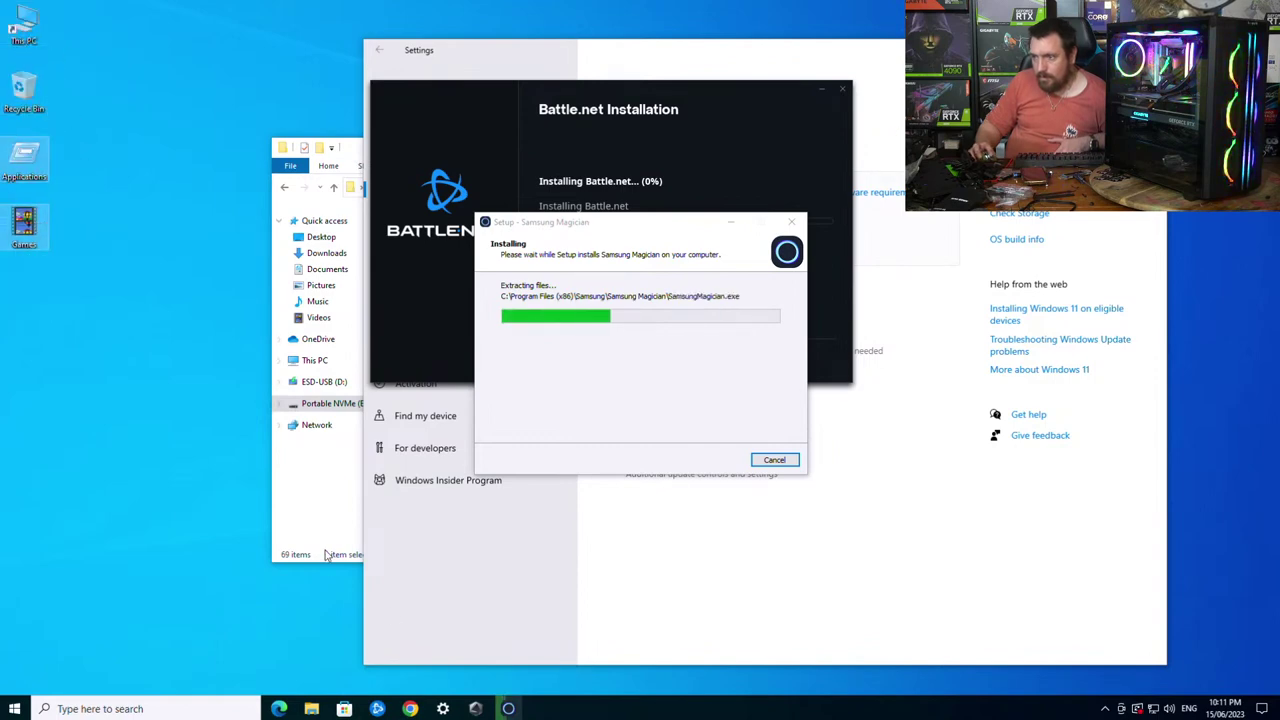
# - Run the Install-iCUE-5.2 installer from the Setup folder, allow it to make changes, and proceed with English (American English)
pyautogui.click(326, 556)
pyautogui.scroll(5, 520, 485)
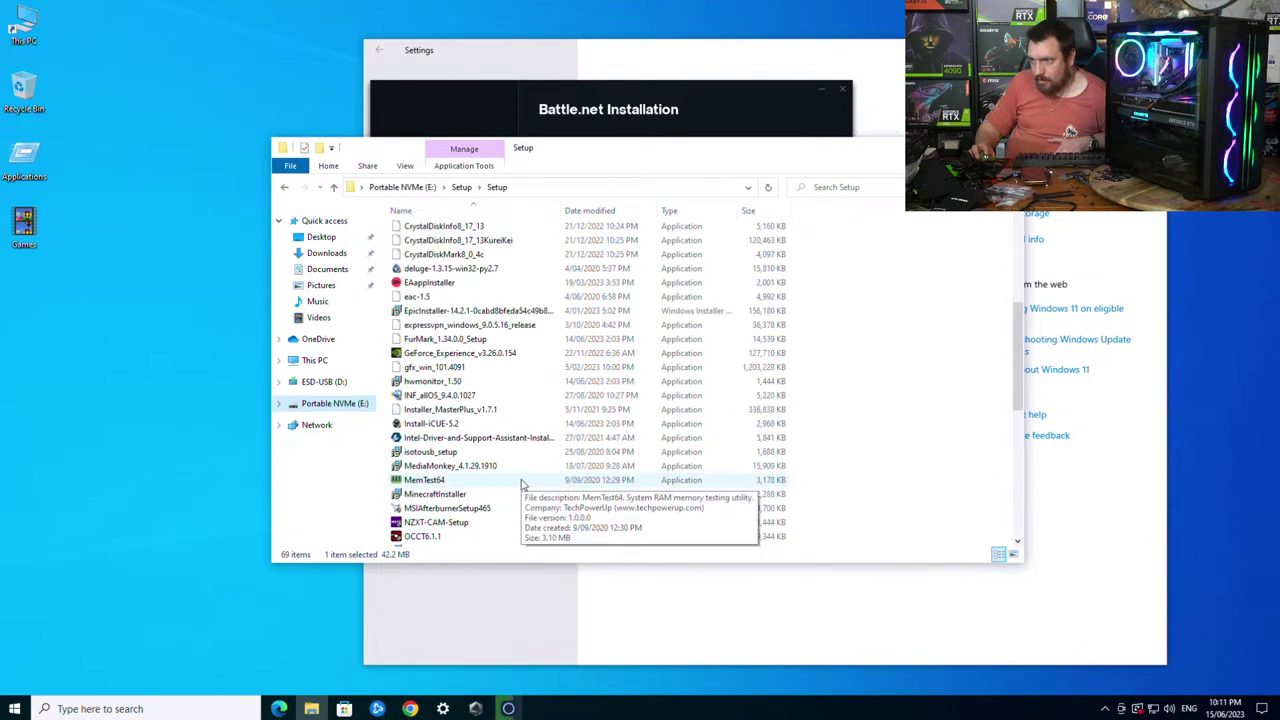
pyautogui.scroll(6, 520, 485)
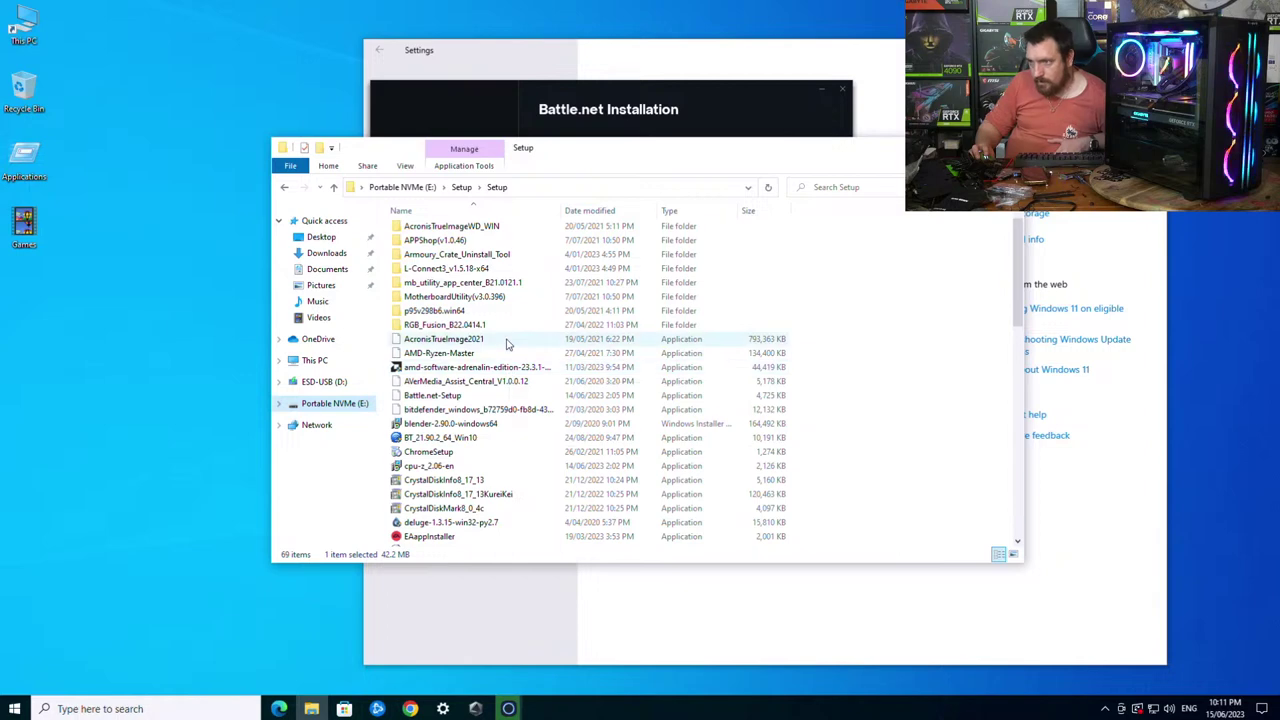
pyautogui.scroll(1, 530, 372)
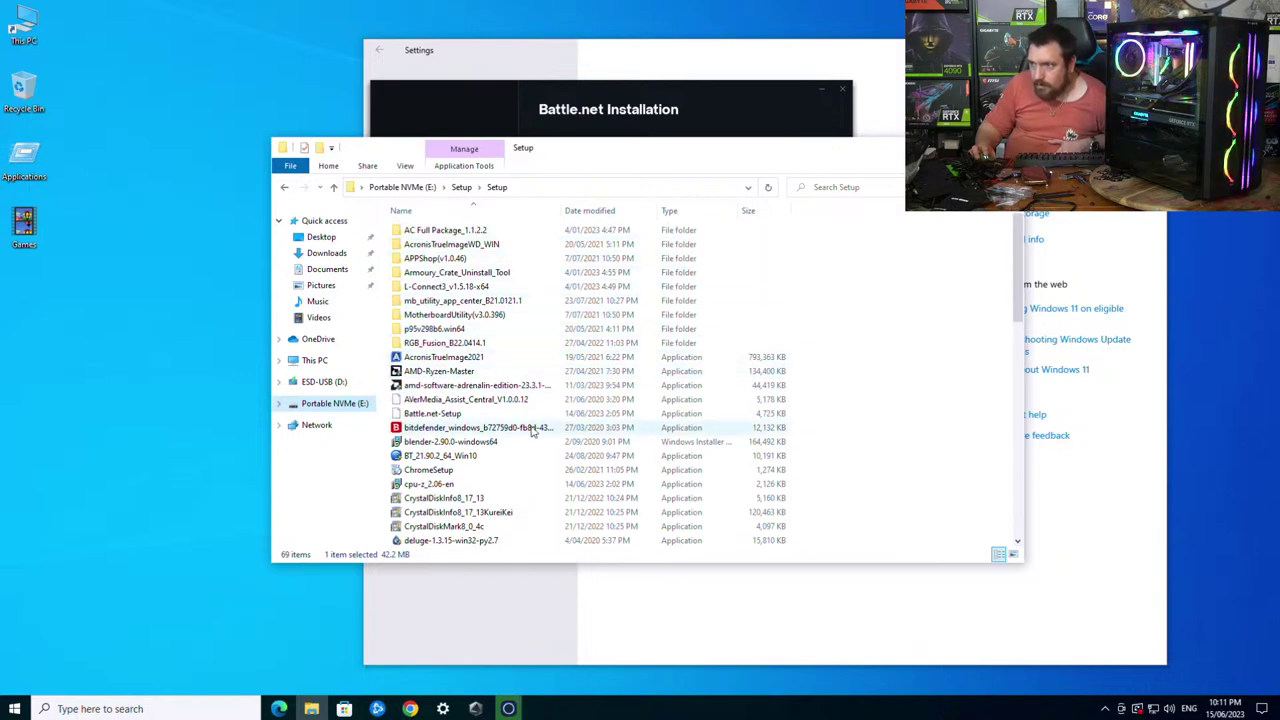
pyautogui.scroll(-2, 515, 430)
pyautogui.scroll(-4, 654, 470)
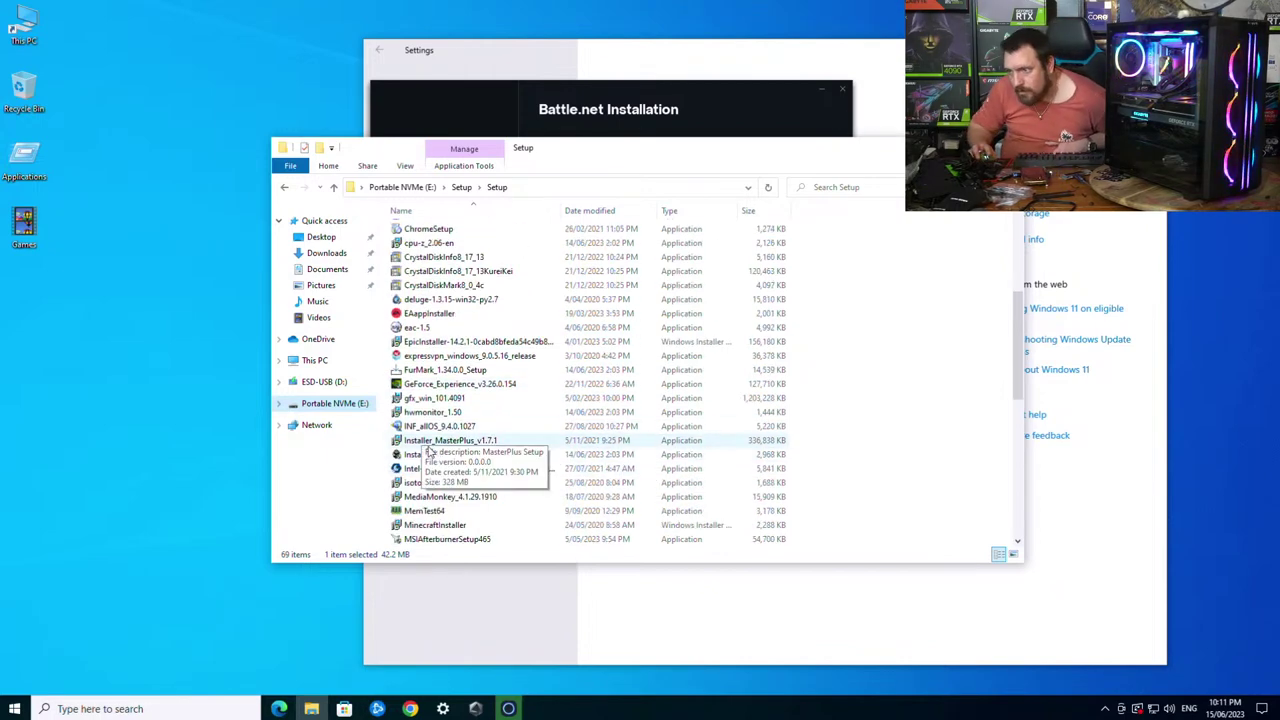
pyautogui.doubleClick(439, 454)
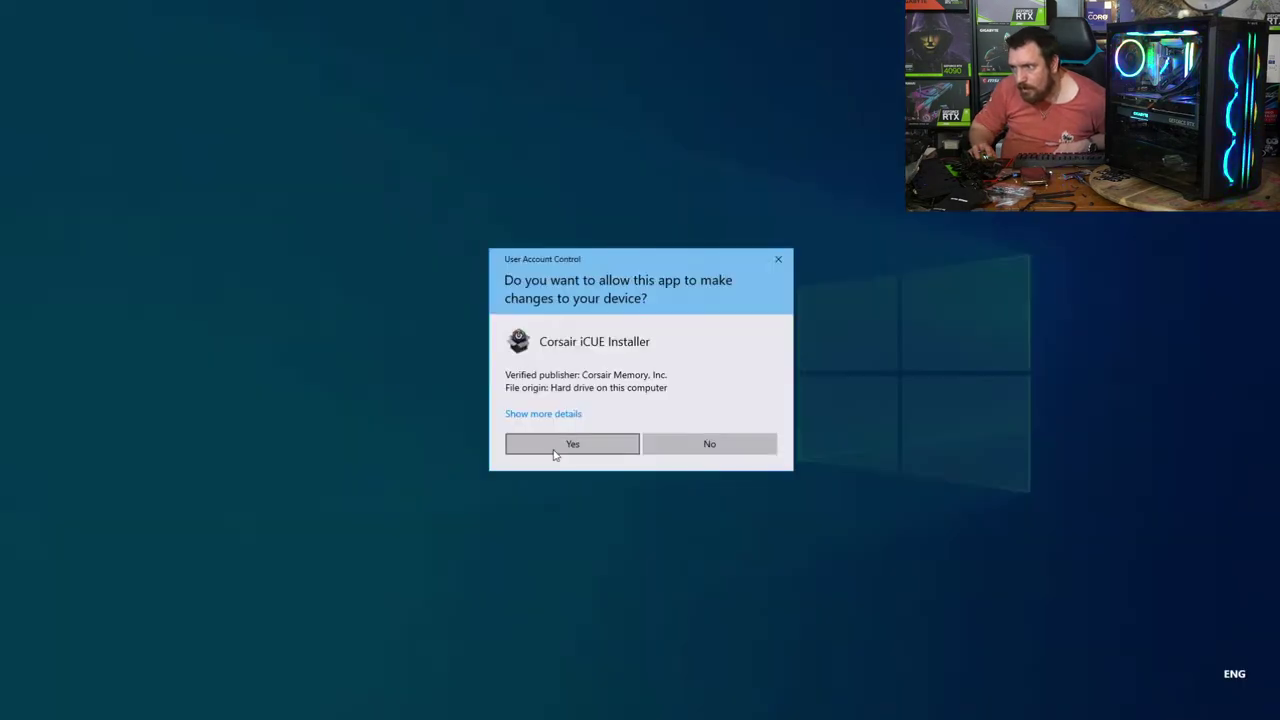
pyautogui.click(553, 450)
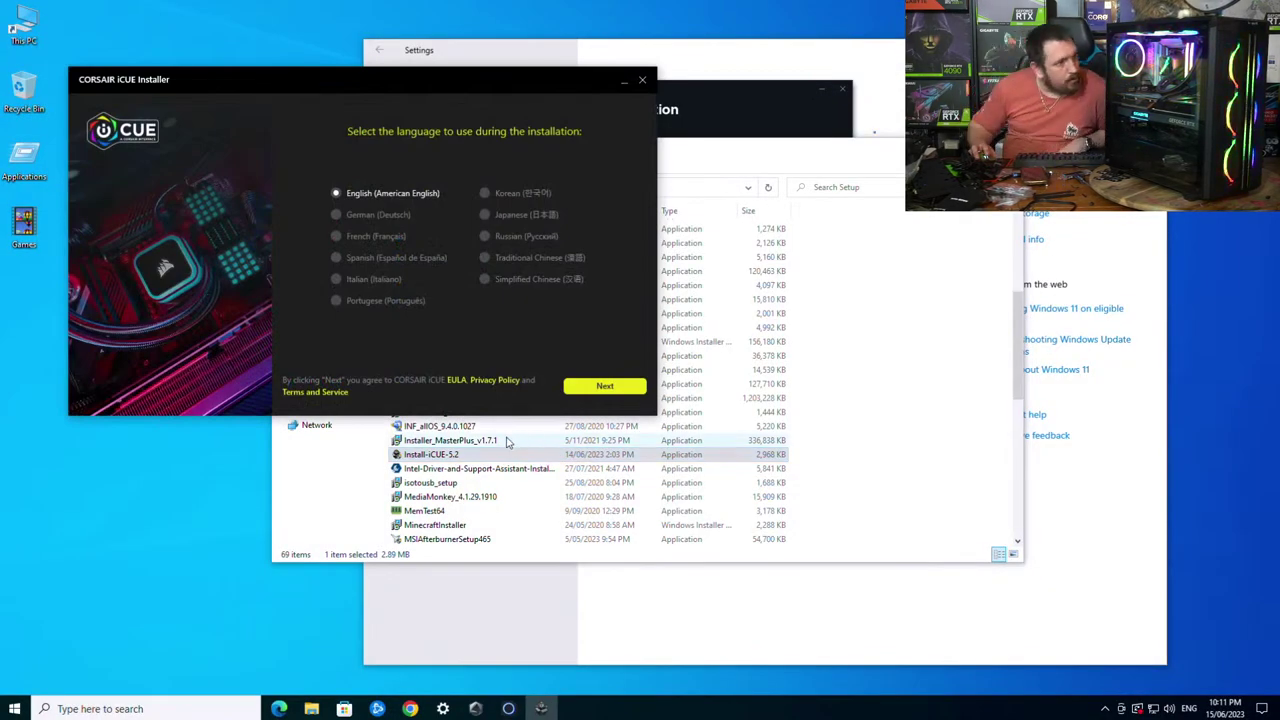
pyautogui.click(595, 387)
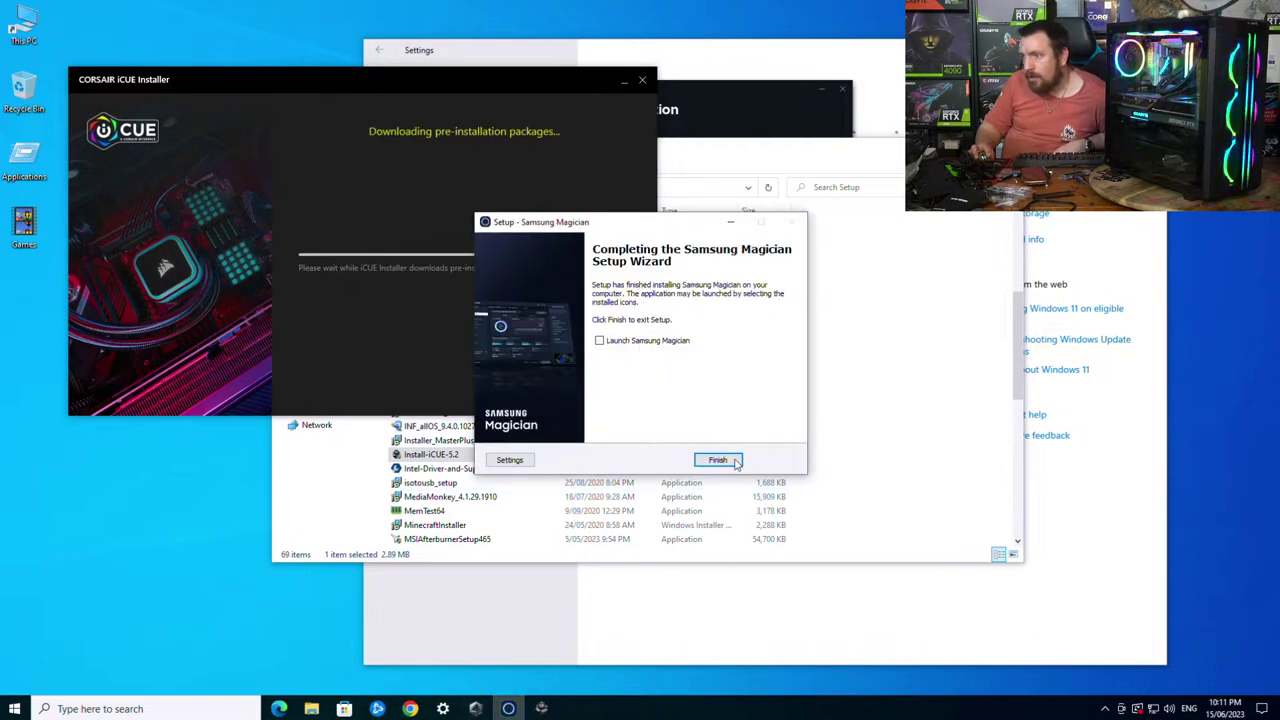
# - Finish the Samsung Magician setup without launching the program, and look through the remaining installers in the Setup folder
pyautogui.click(718, 459)
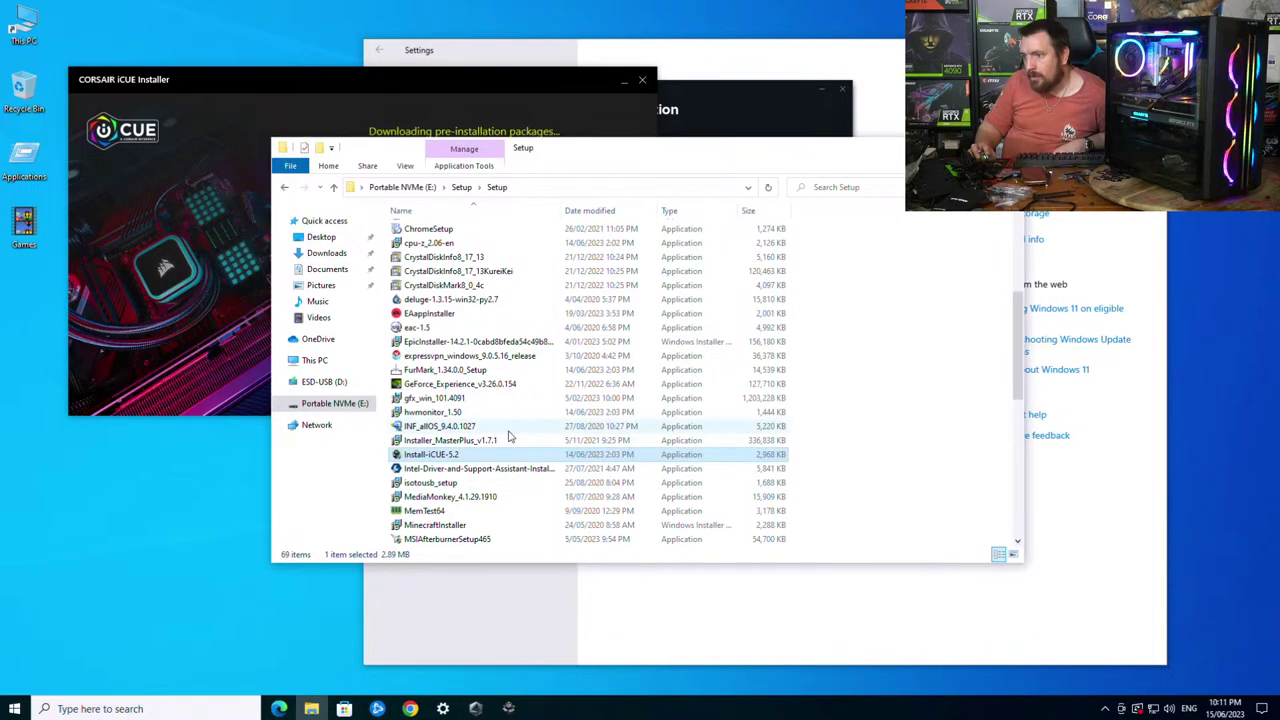
pyautogui.scroll(-1, 508, 437)
pyautogui.scroll(-2, 460, 475)
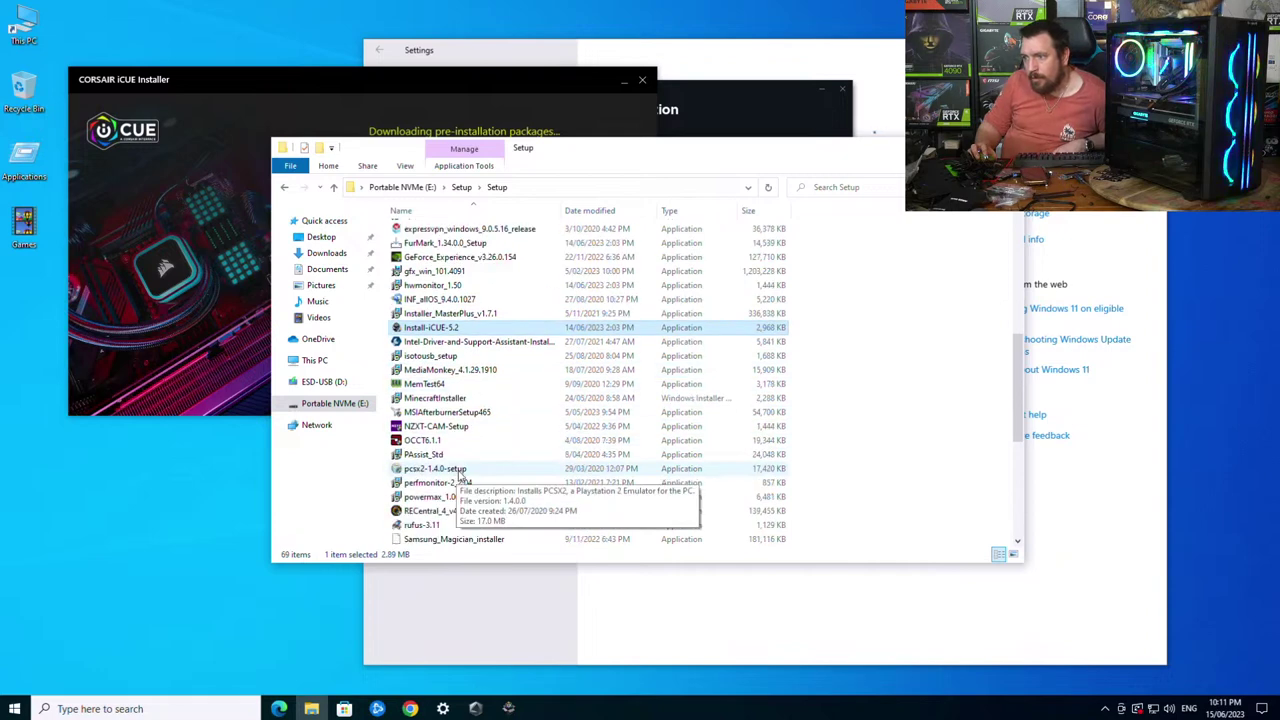
pyautogui.scroll(-1, 460, 475)
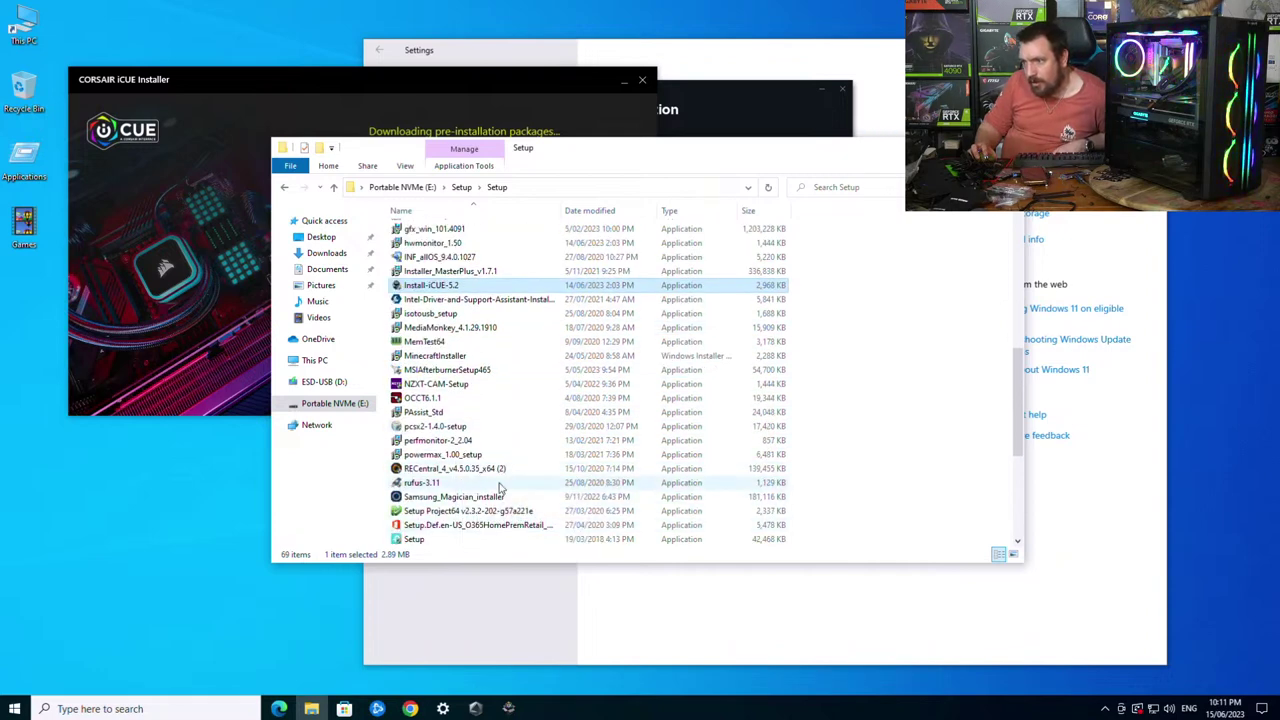
pyautogui.scroll(-6, 501, 487)
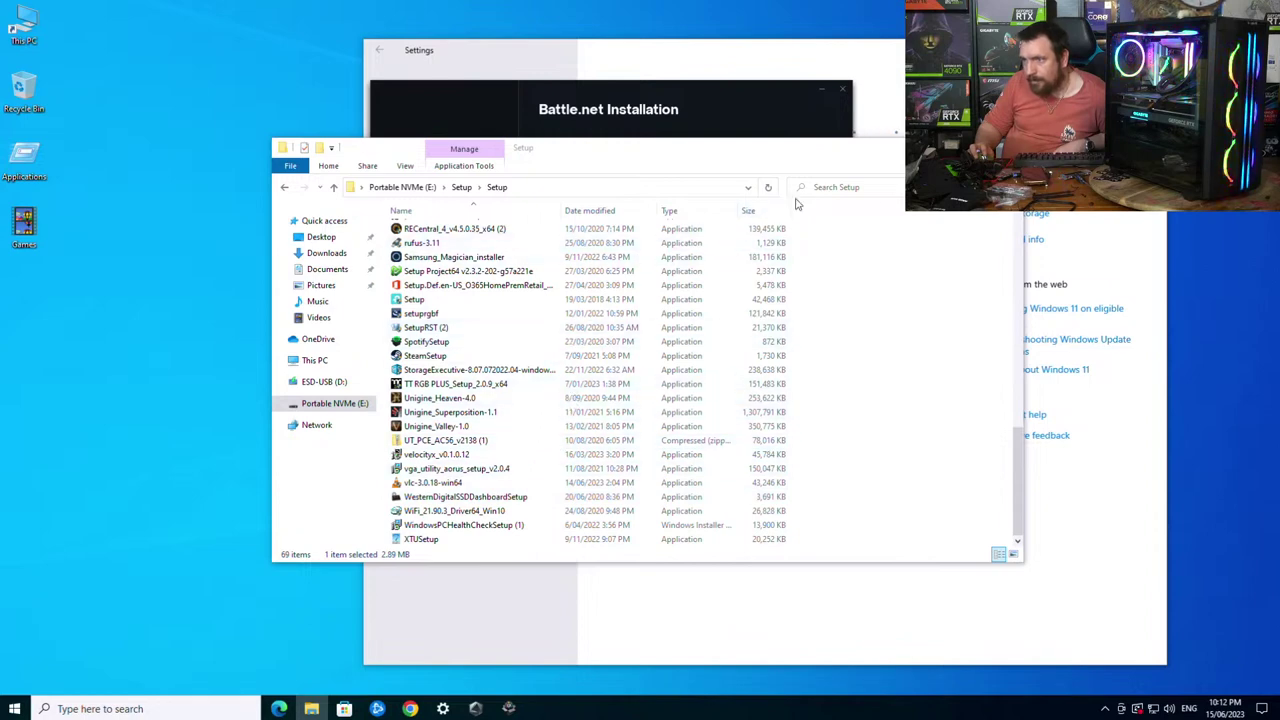
# - Check the Battle.net installer and Windows Update, then continue the Corsair iCUE installation
pyautogui.click(788, 127)
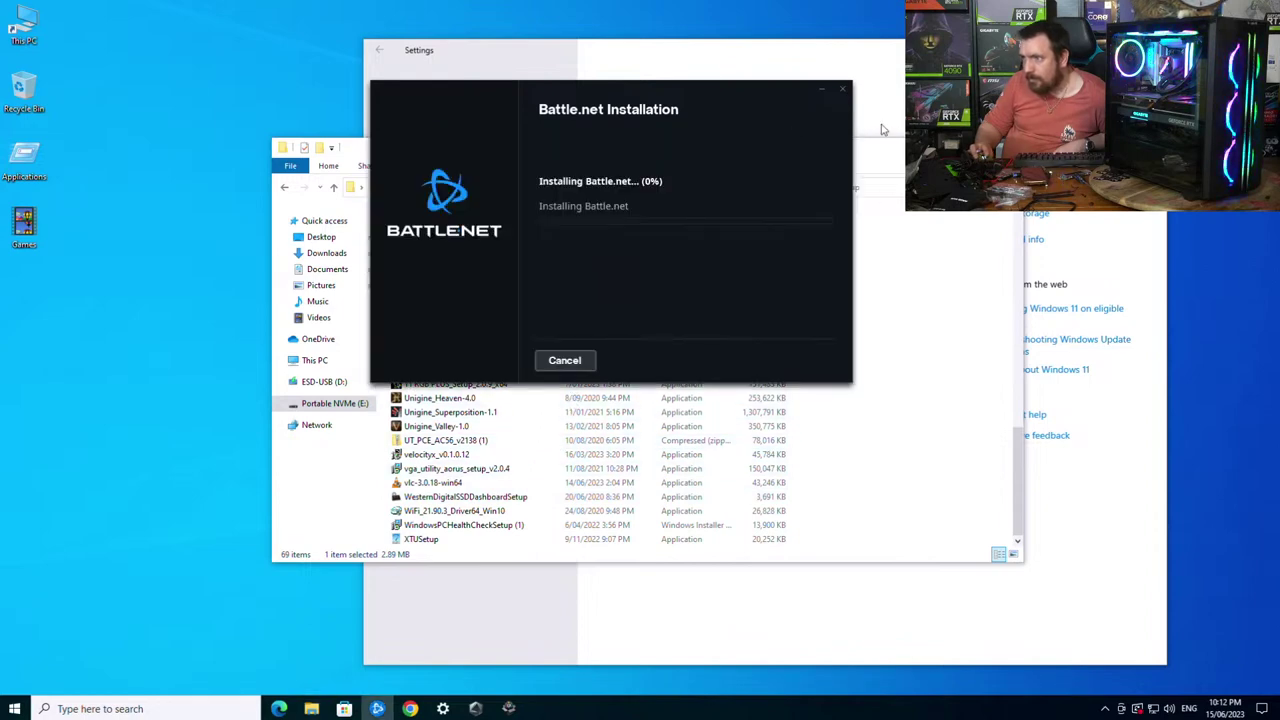
pyautogui.click(872, 132)
pyautogui.click(1262, 708)
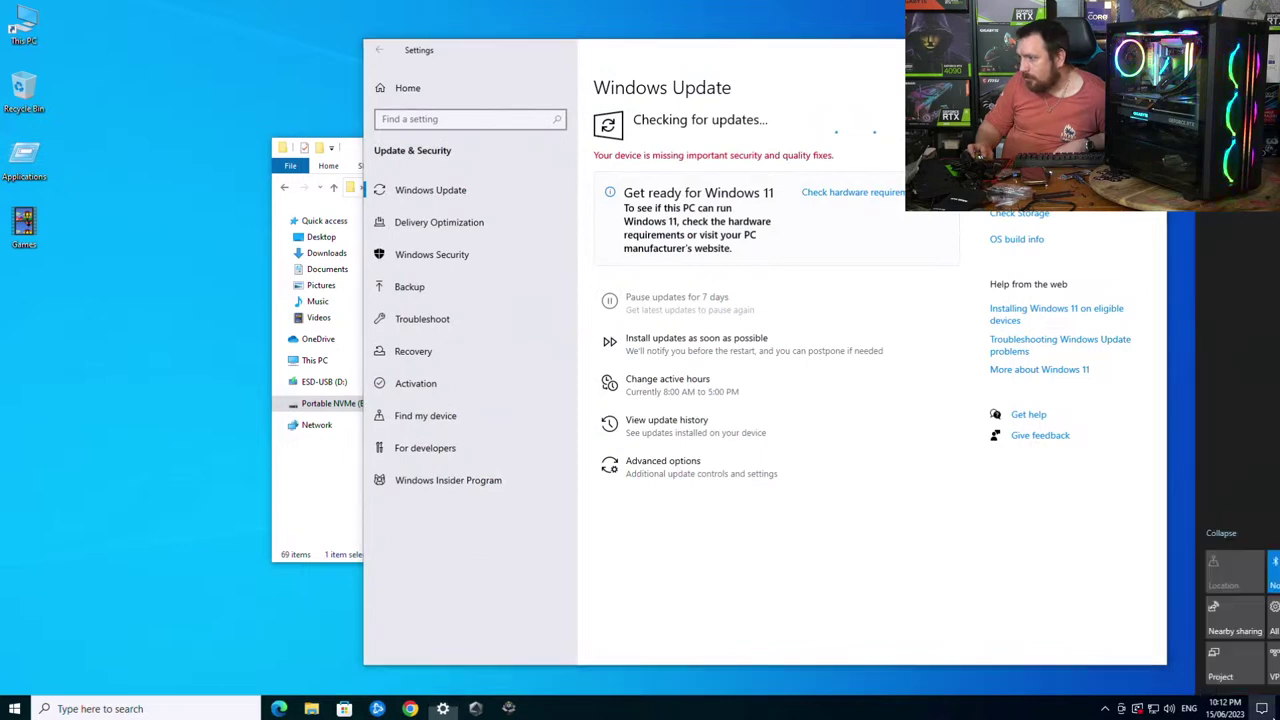
pyautogui.click(508, 708)
pyautogui.click(885, 507)
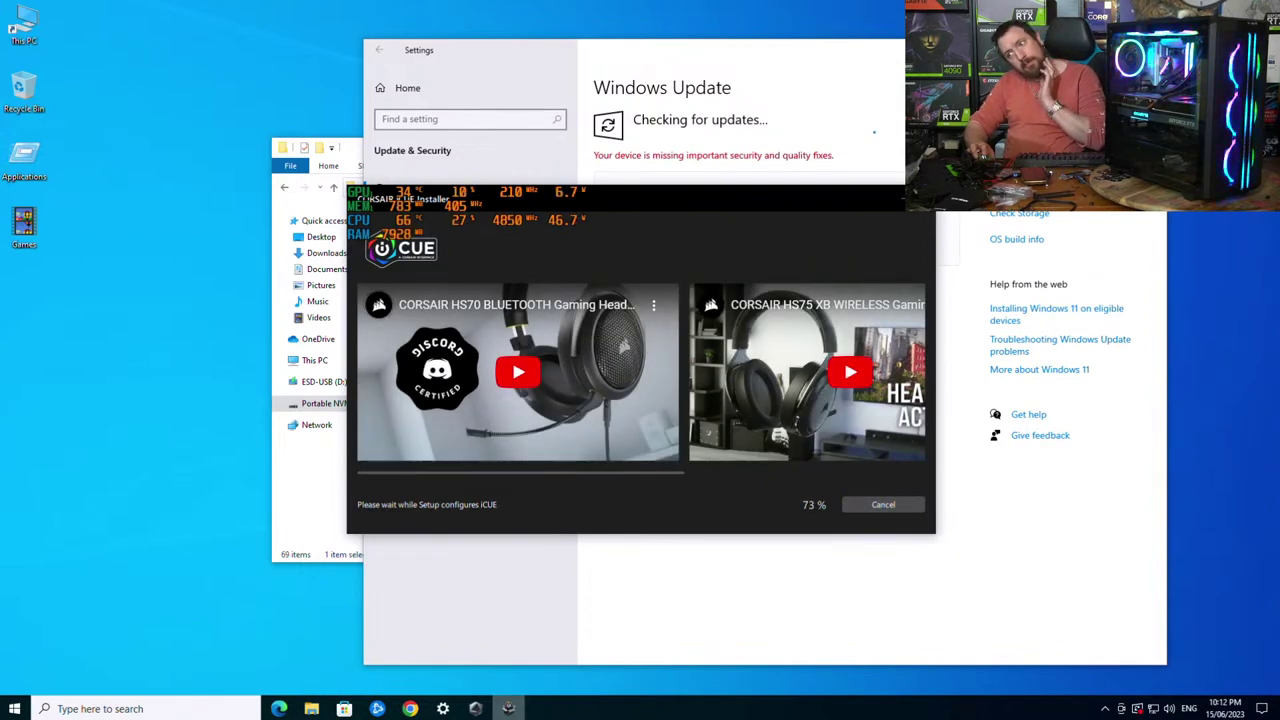
# - Check the Setup folder and the Battle.net installer, and move the new iCUE desktop shortcut into the Applications folder
pyautogui.click(311, 708)
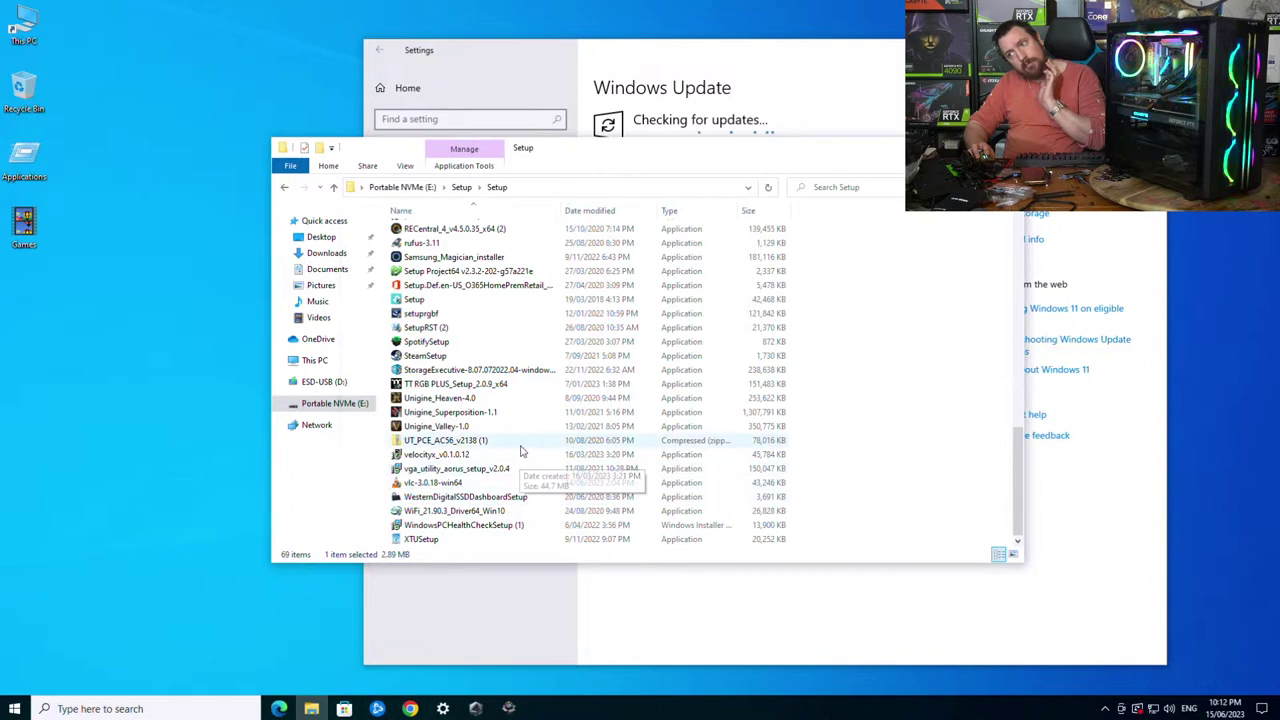
pyautogui.scroll(2, 528, 428)
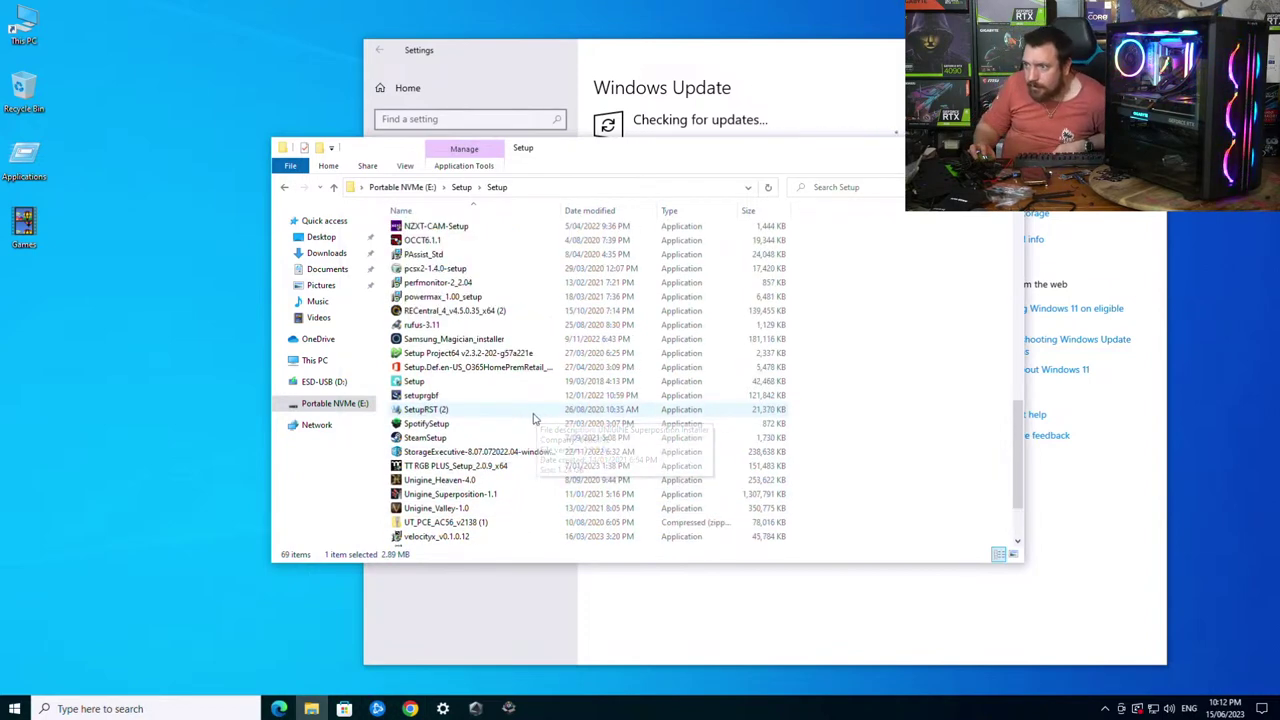
pyautogui.scroll(4, 473, 366)
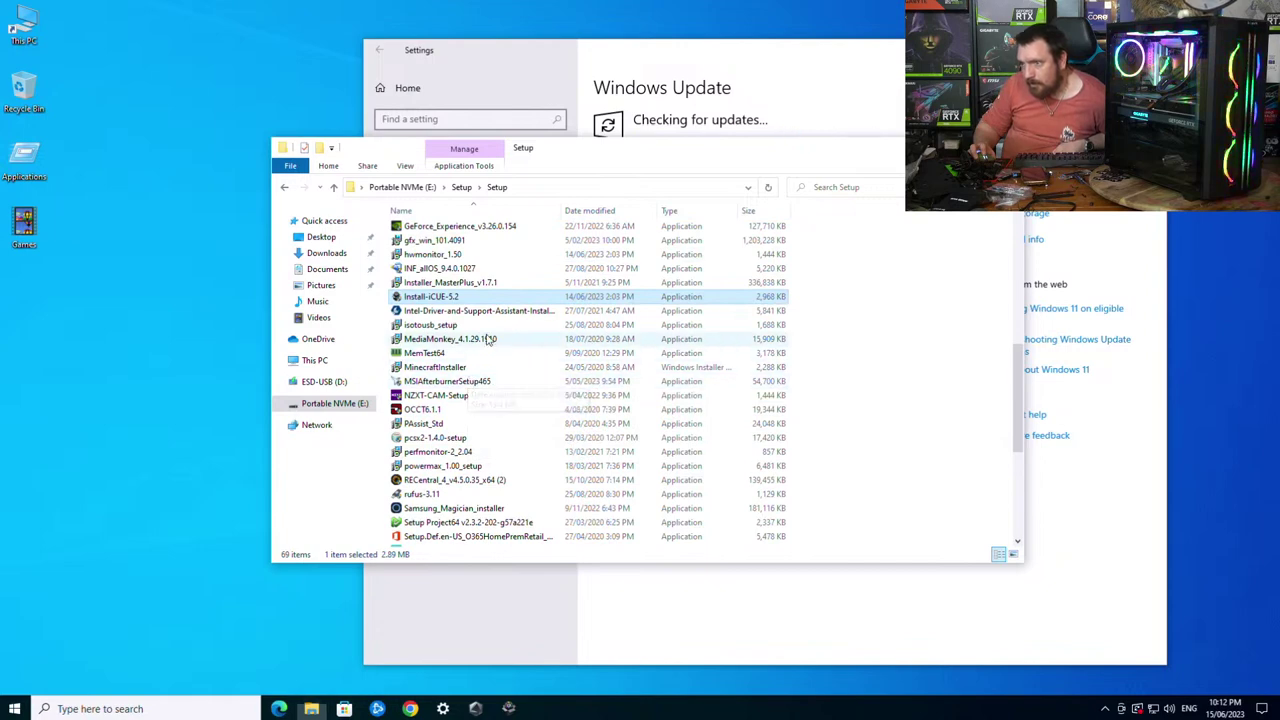
pyautogui.click(378, 708)
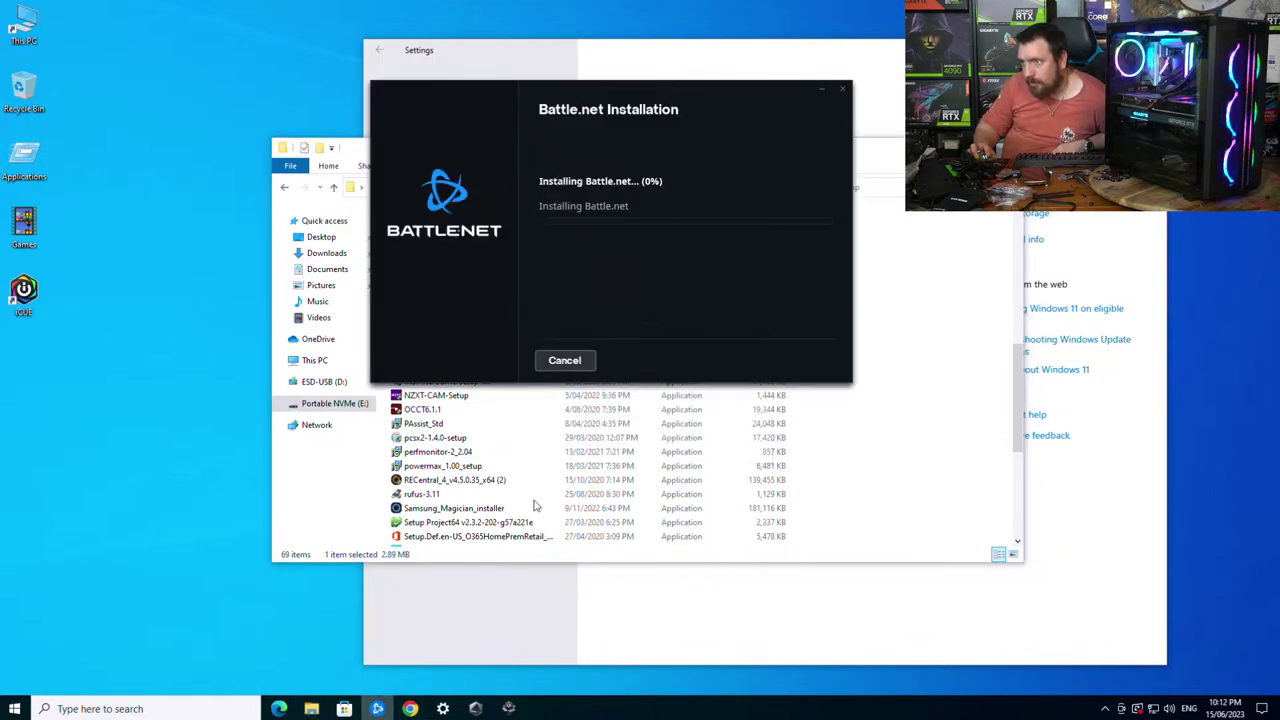
pyautogui.moveTo(24, 293); pyautogui.dragTo(24, 160)
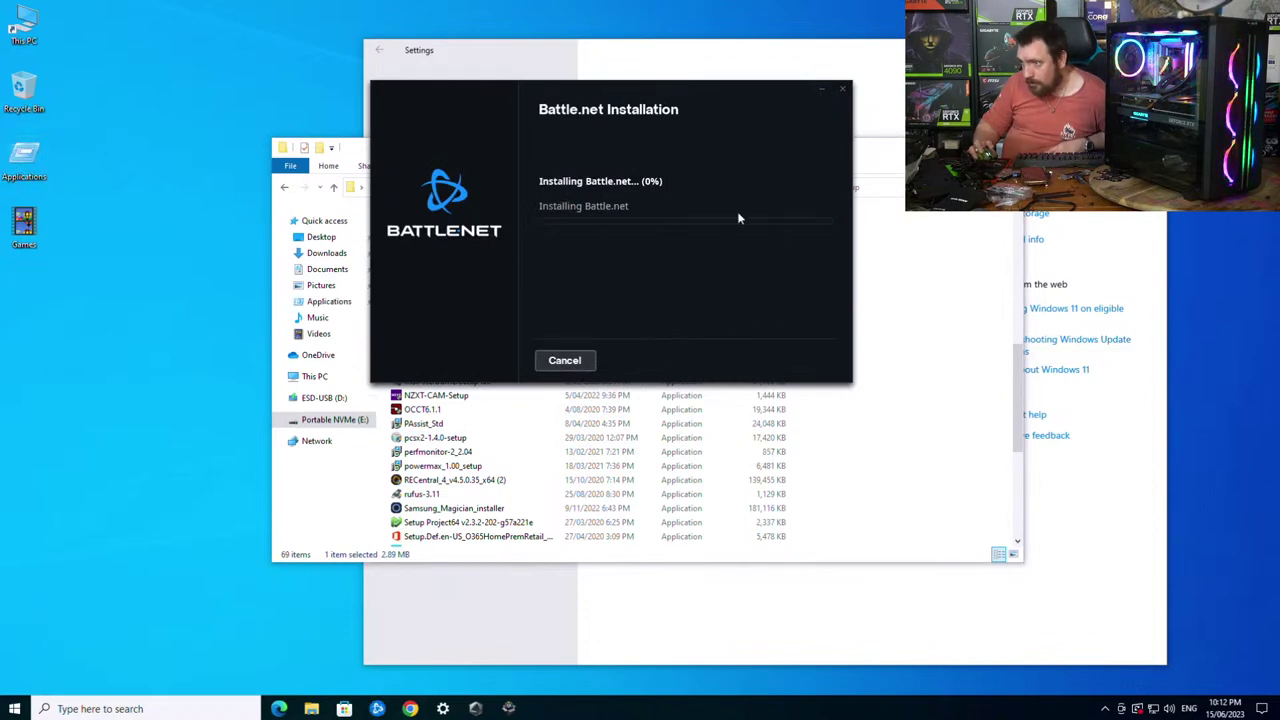
# - Look through the whole Setup folder on the portable drive for other programs to install
pyautogui.click(882, 163)
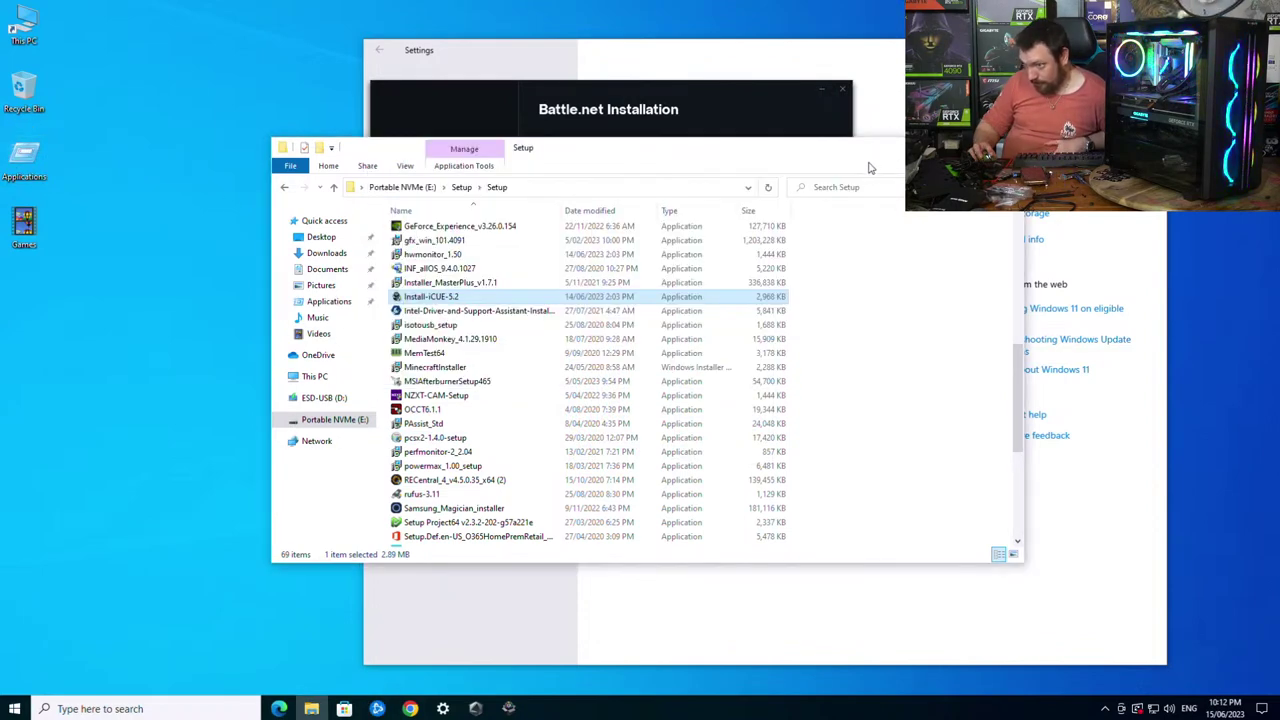
pyautogui.scroll(2, 486, 423)
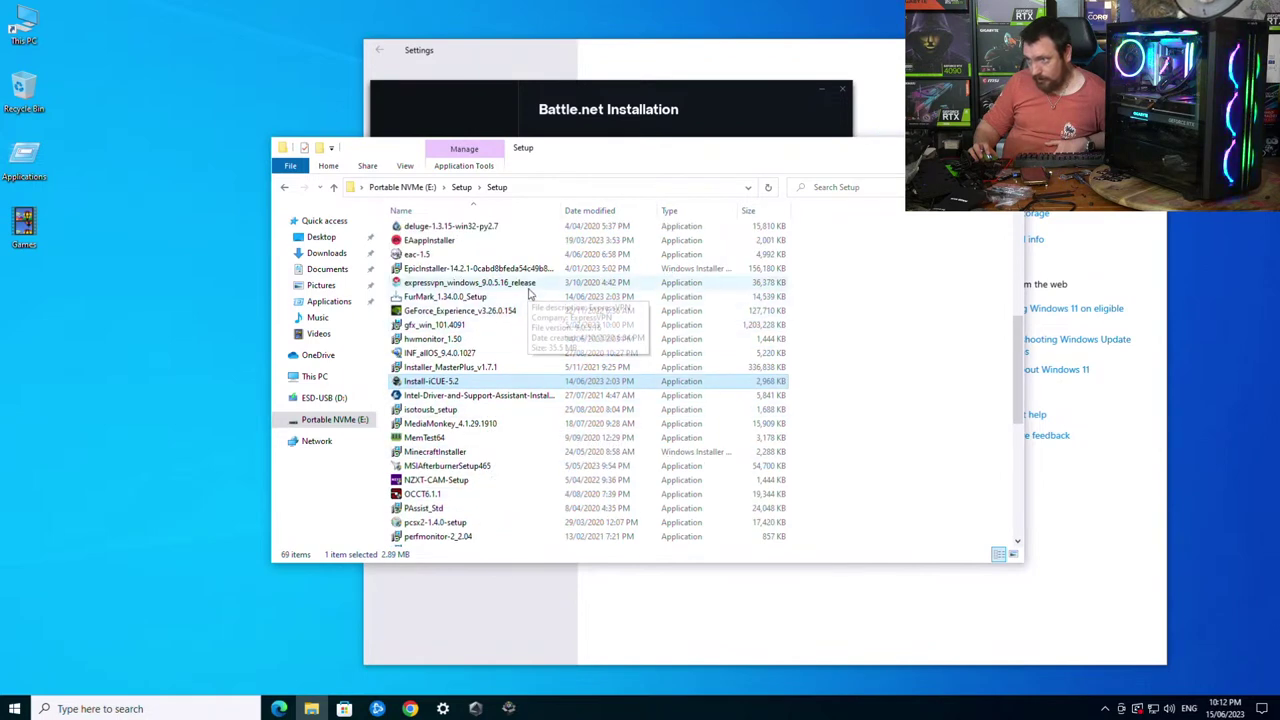
pyautogui.scroll(2, 520, 360)
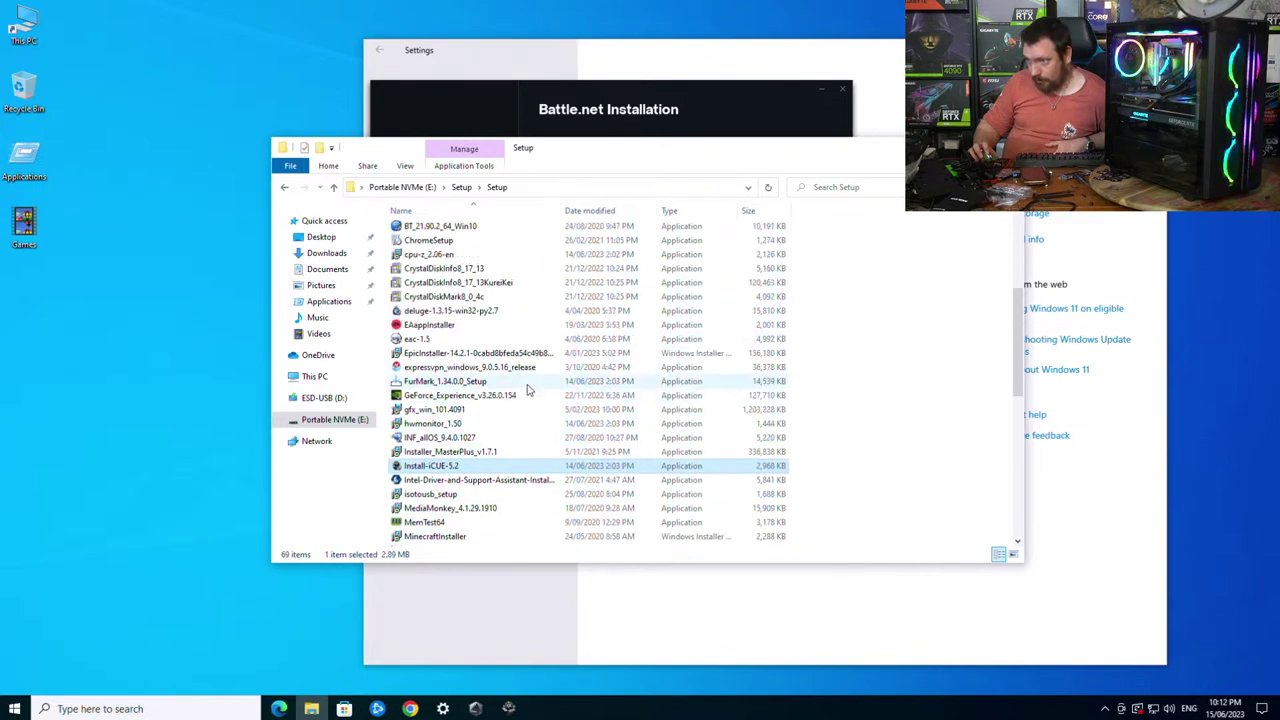
pyautogui.scroll(5, 524, 380)
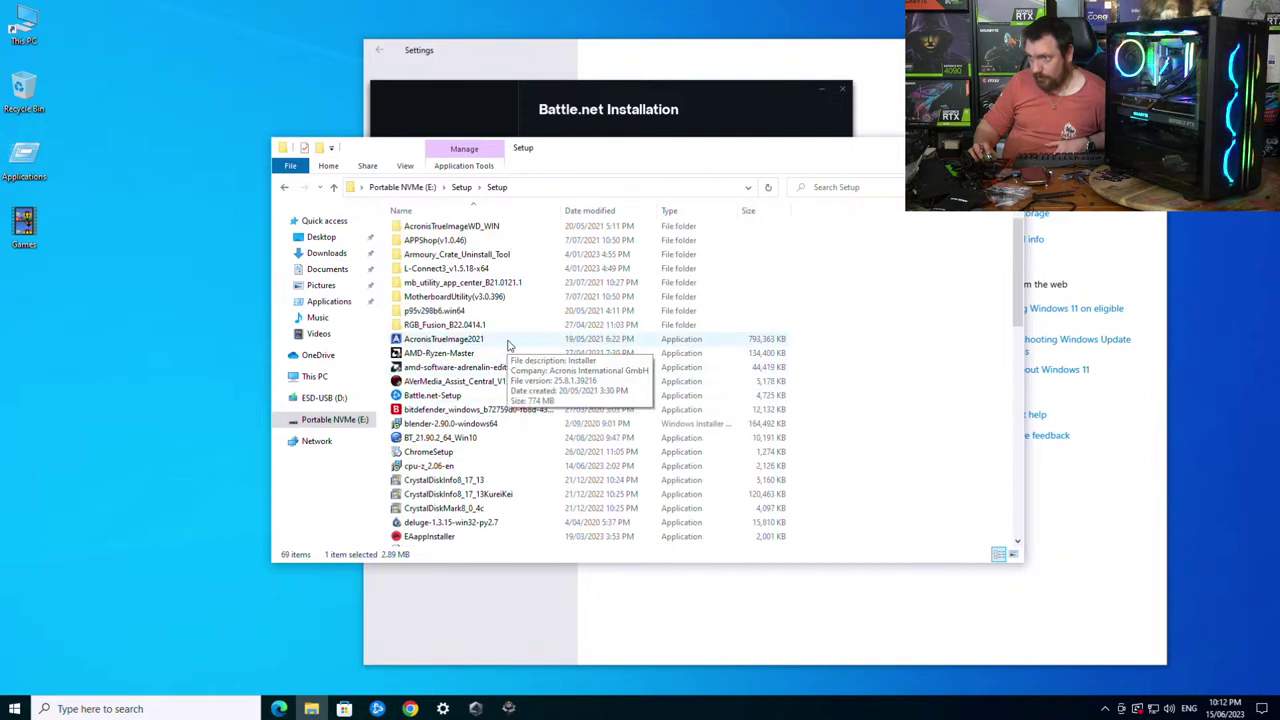
pyautogui.scroll(-2, 519, 410)
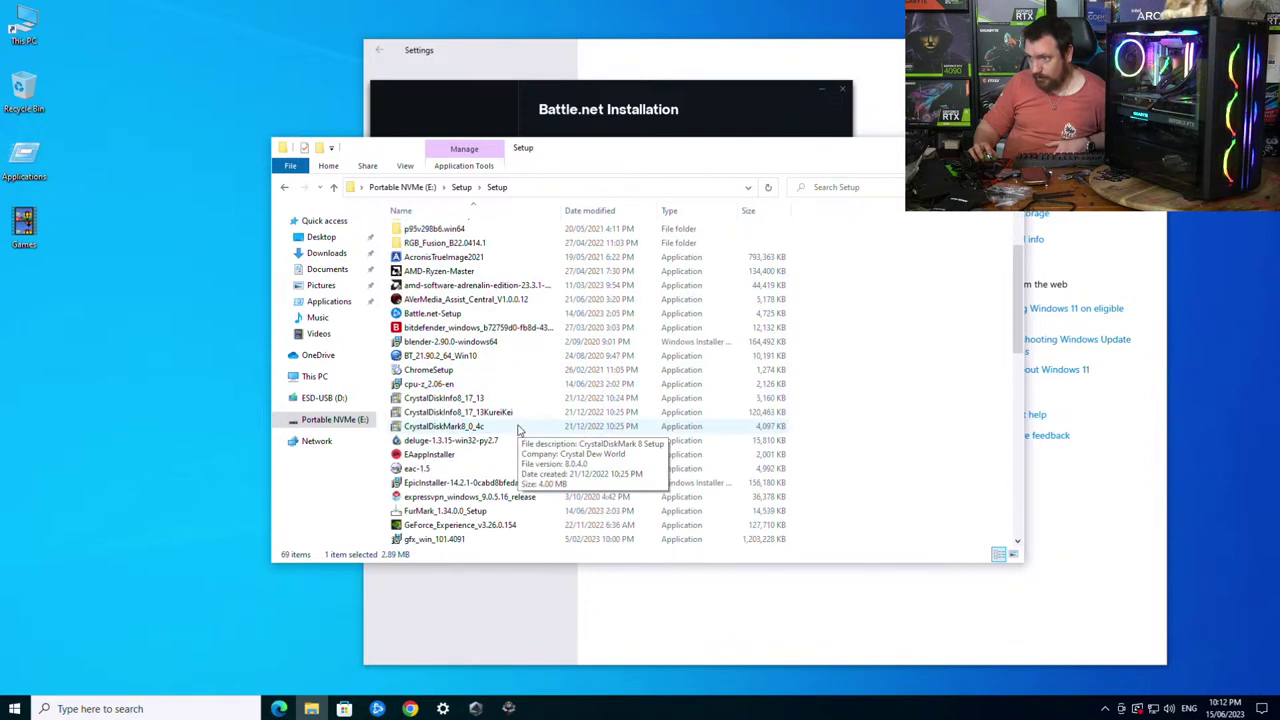
pyautogui.scroll(-4, 519, 425)
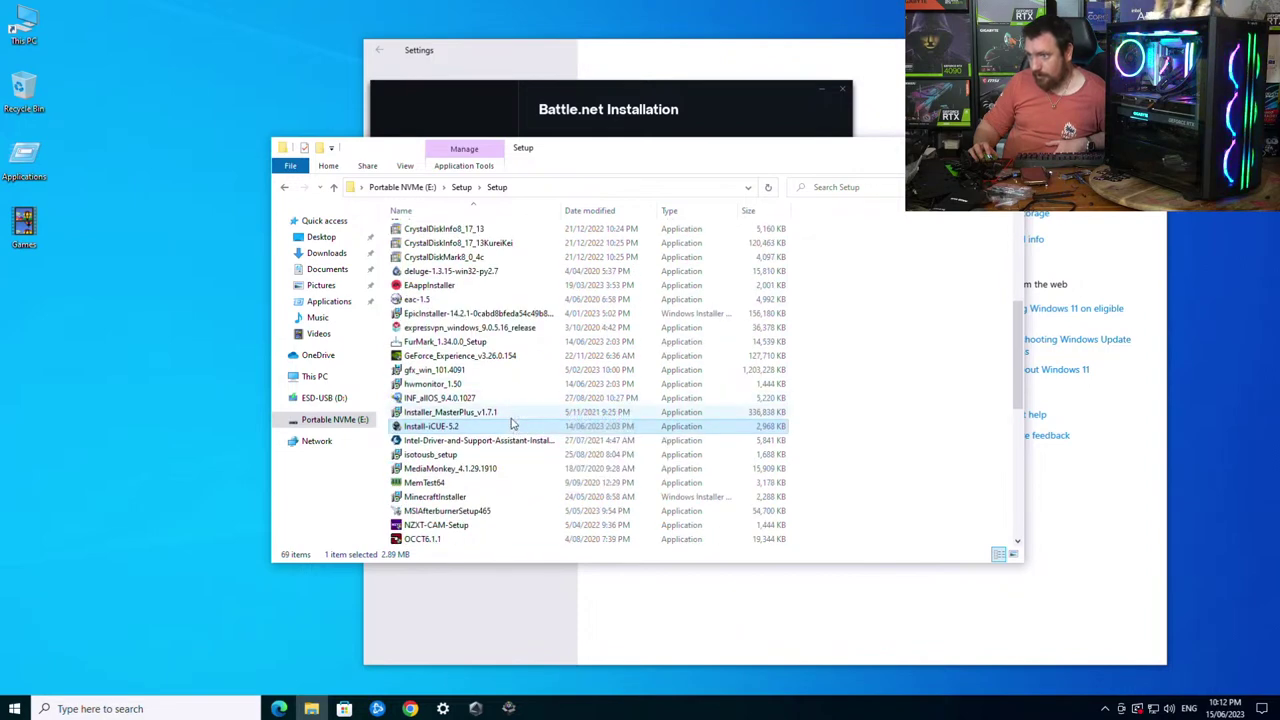
pyautogui.scroll(-1, 509, 483)
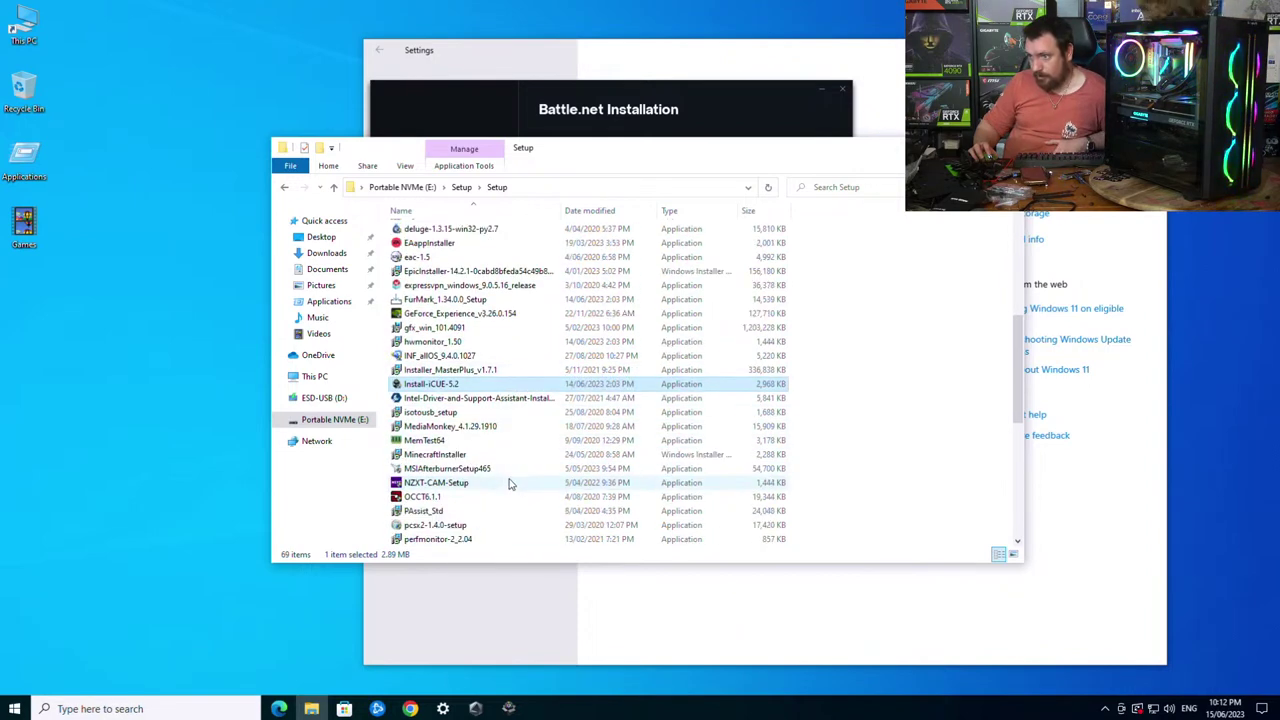
pyautogui.scroll(-1, 505, 464)
pyautogui.scroll(-5, 503, 461)
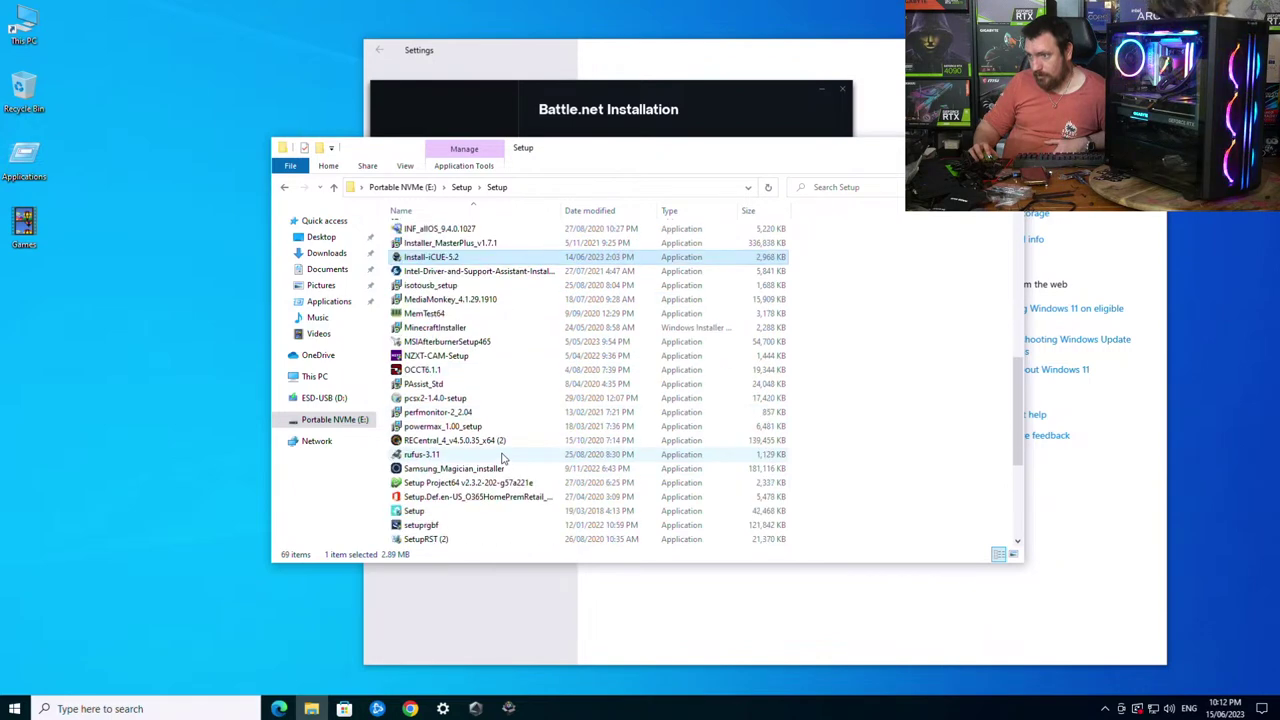
pyautogui.scroll(-2, 505, 456)
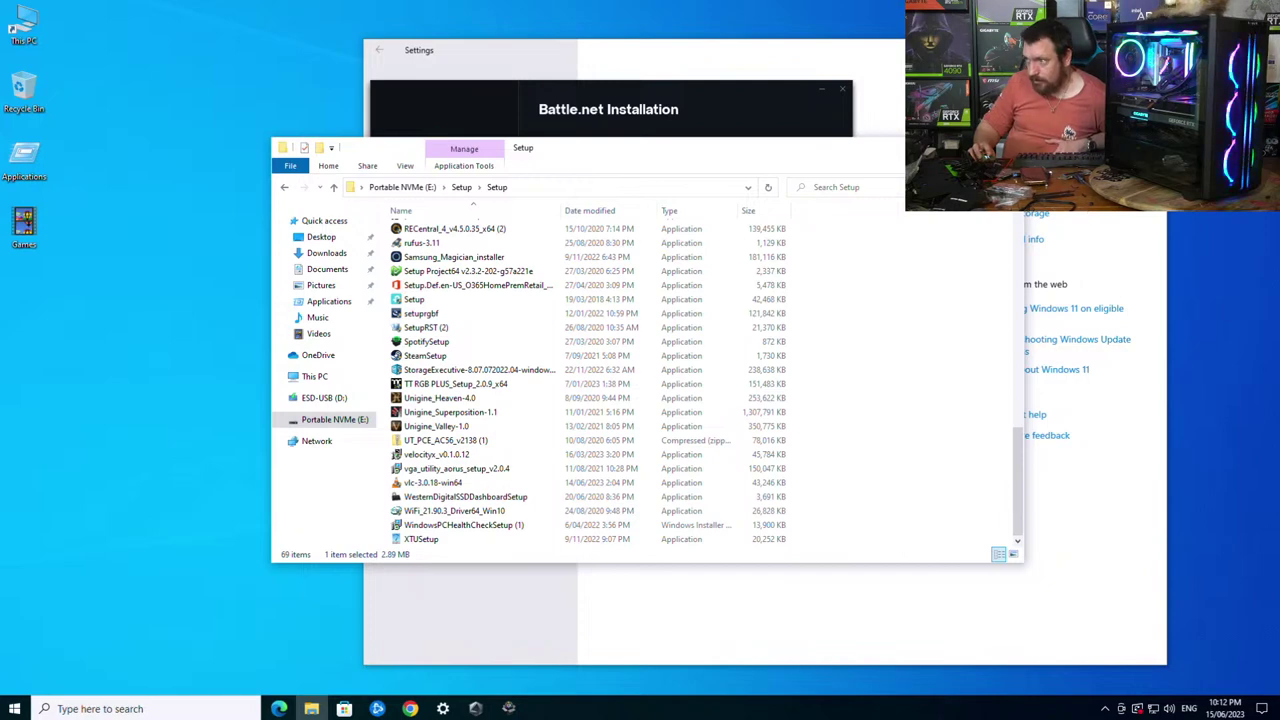
# - Close the Battle.net installer and postpone the restart requested by the iCUE installer
pyautogui.click(583, 88)
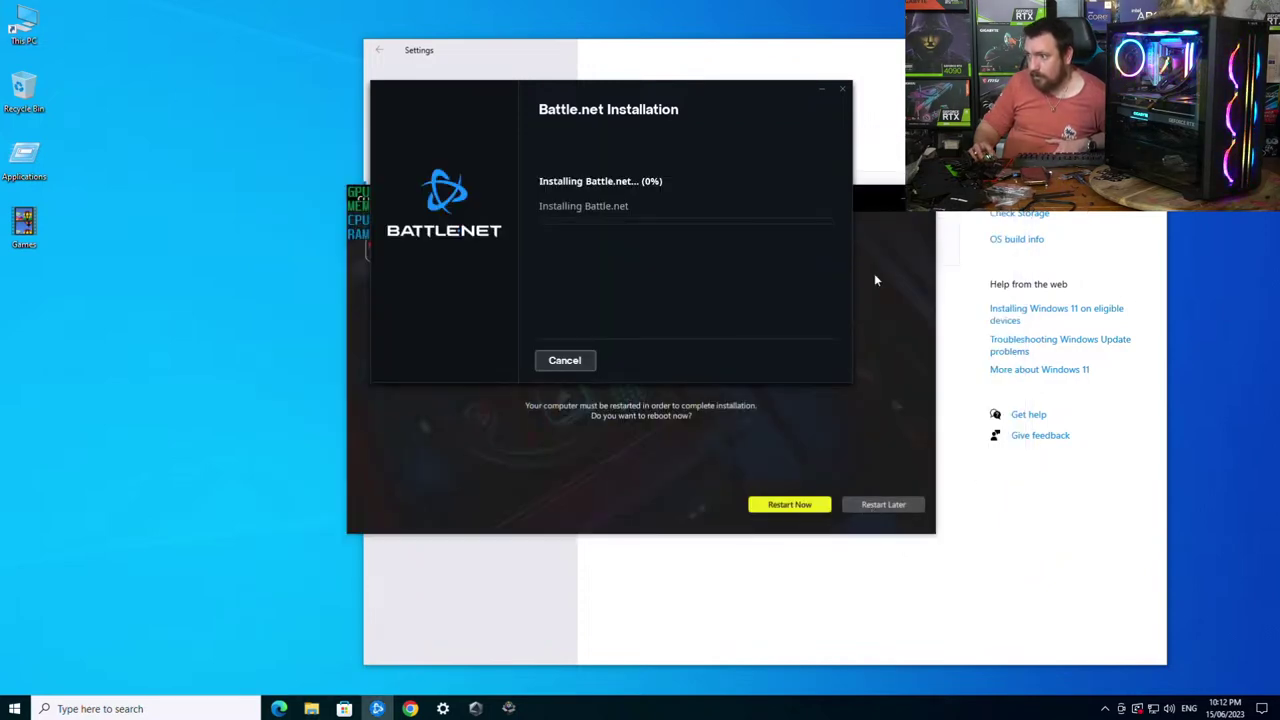
pyautogui.click(840, 86)
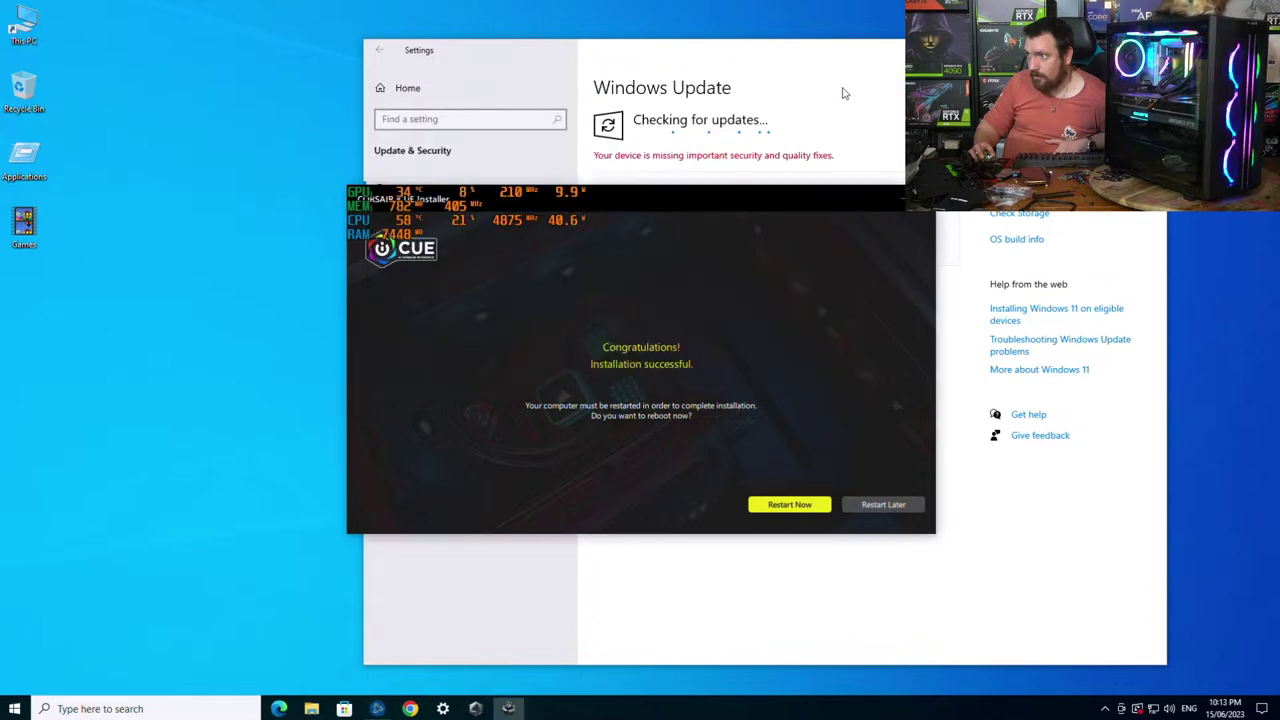
pyautogui.click(878, 504)
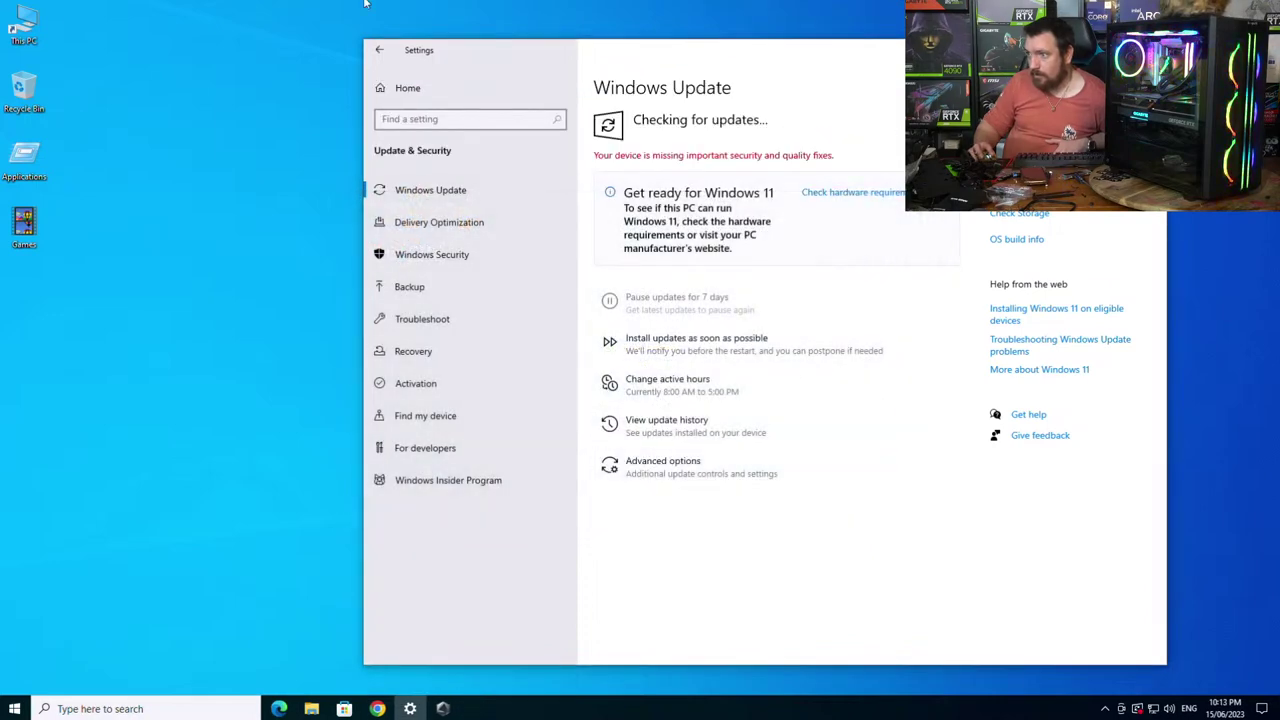
# - Open Disk Management through This PC's computer management tools and initialize Disk 0, the unallocated 3726.01 GB drive
pyautogui.doubleClick(22, 28)
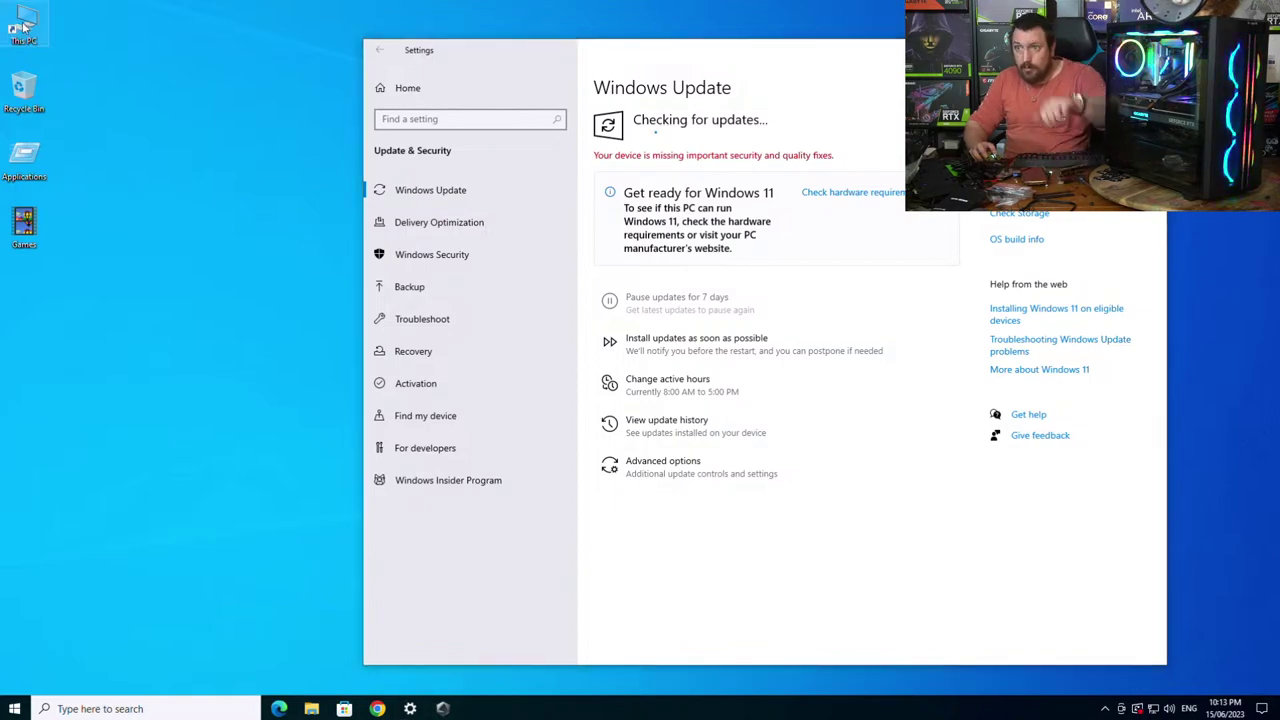
pyautogui.click(337, 167)
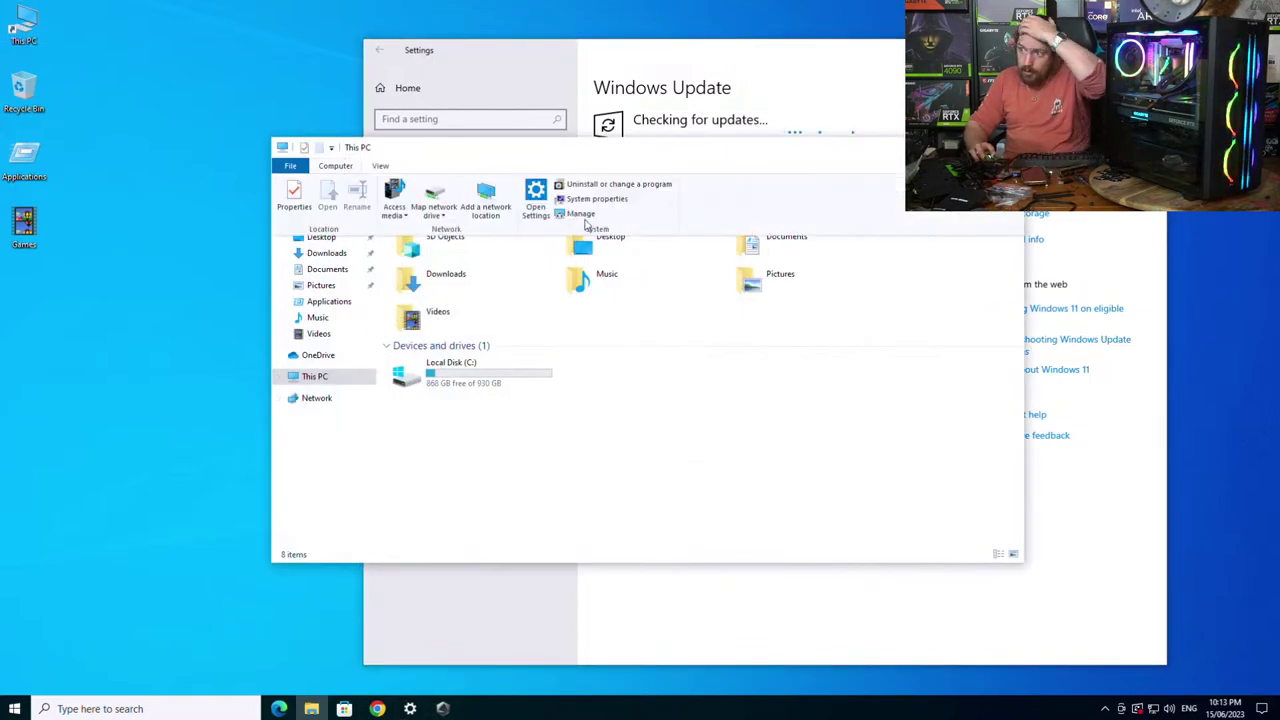
pyautogui.click(572, 215)
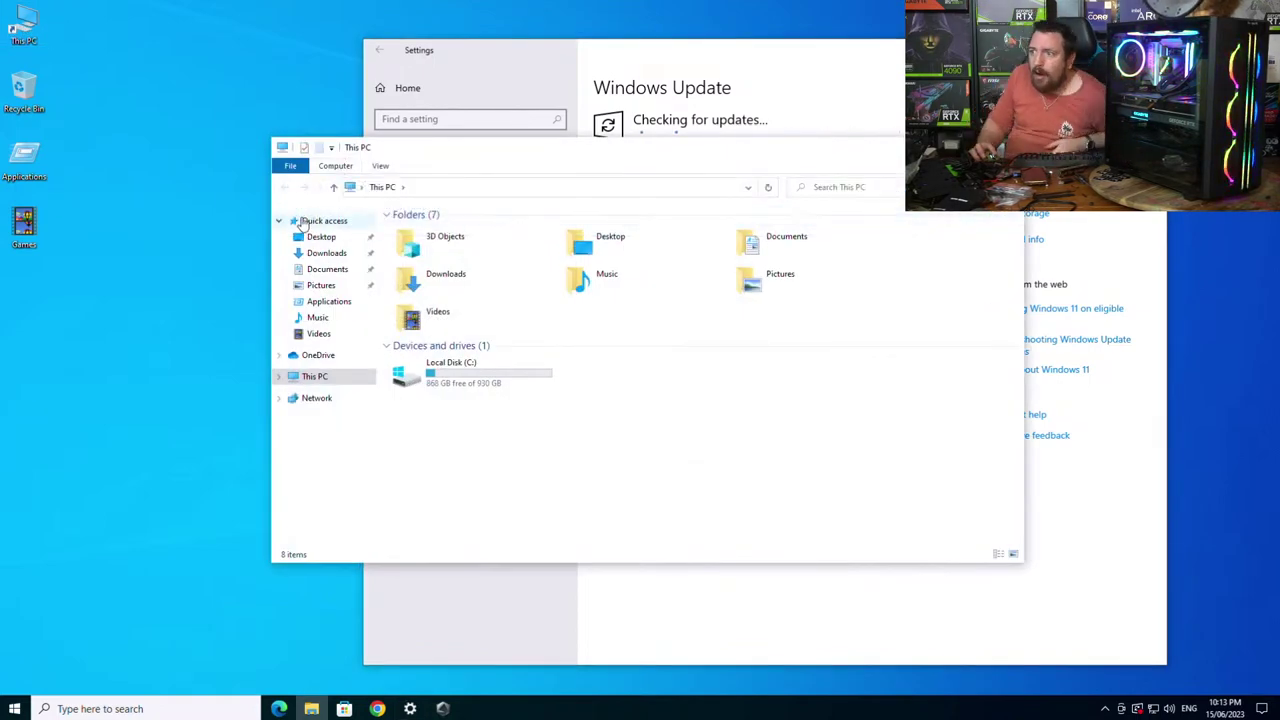
pyautogui.click(88, 180)
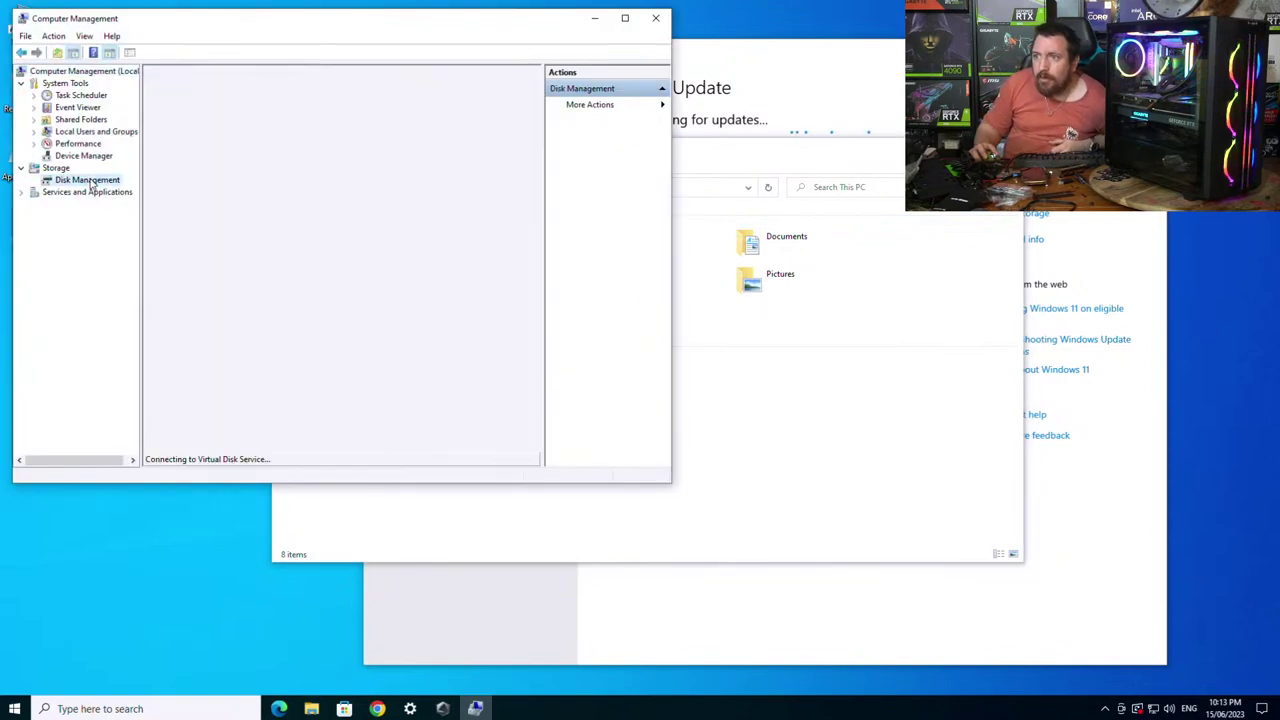
pyautogui.click(386, 334)
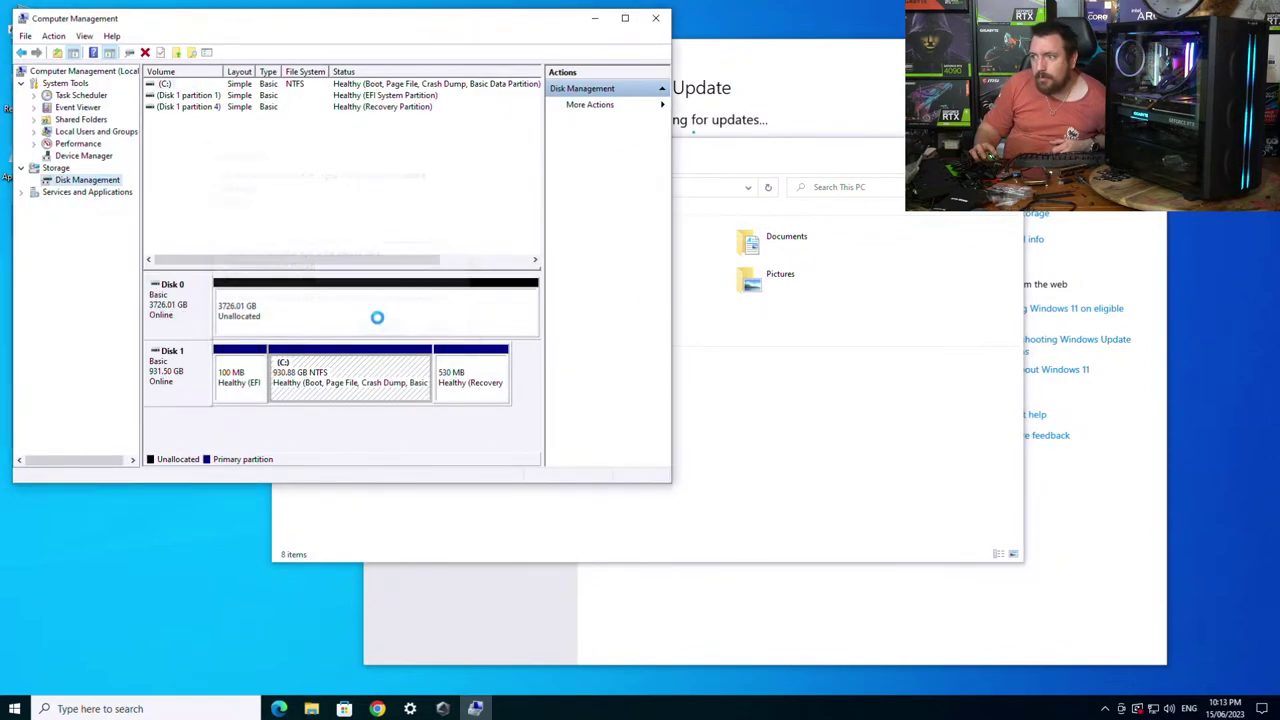
# - Create a simple NTFS volume labelled Storage HDD on the unallocated space of Disk 0, using the default allocation size and quick format
pyautogui.rightClick(370, 312)
pyautogui.click(397, 321)
pyautogui.click(404, 324)
pyautogui.click(404, 325)
pyautogui.click(404, 325)
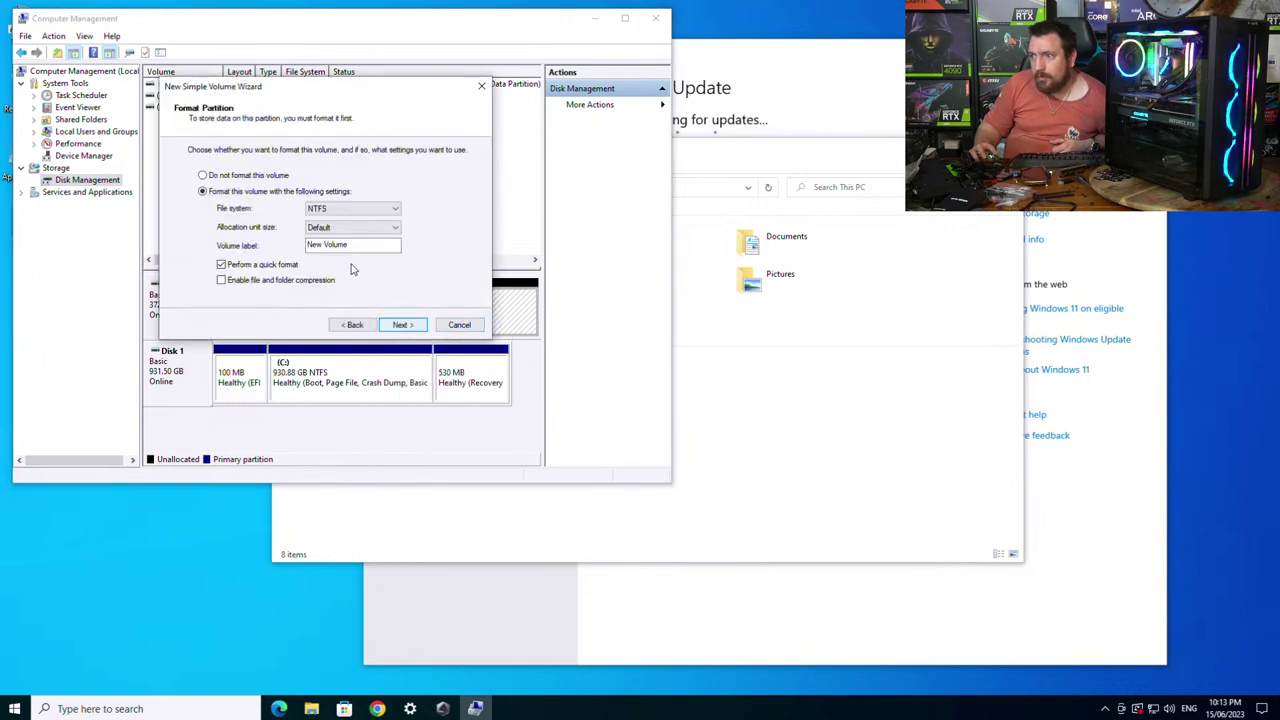
pyautogui.write('Storage HDD')
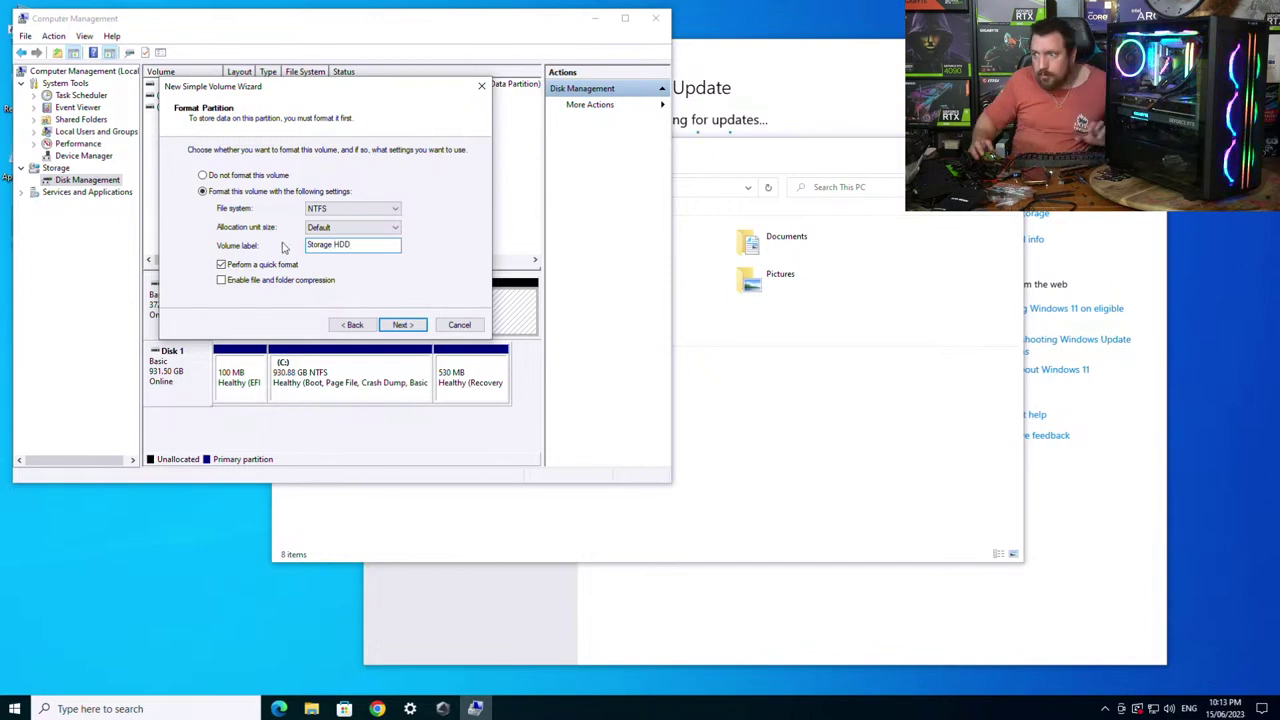
pyautogui.click(400, 325)
pyautogui.click(402, 325)
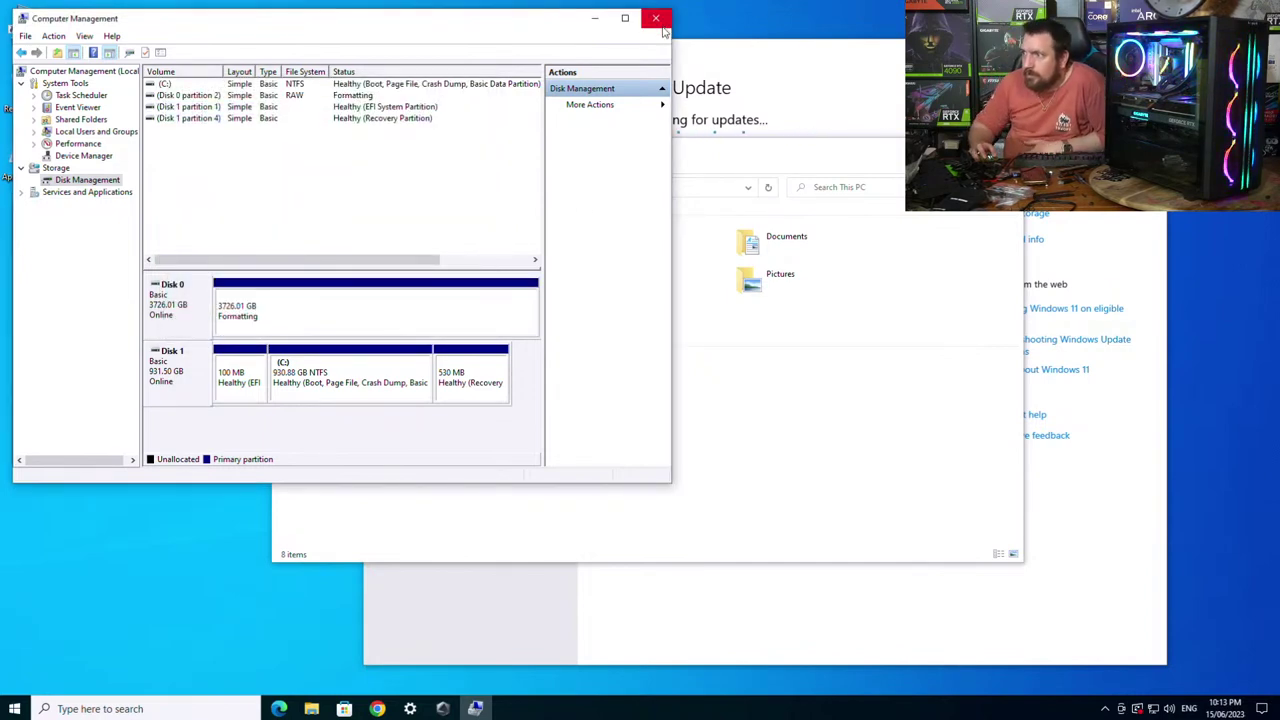
# - Close Computer Management, select the new Storage HDD drive in This PC, and close that window
pyautogui.click(715, 155)
pyautogui.click(655, 17)
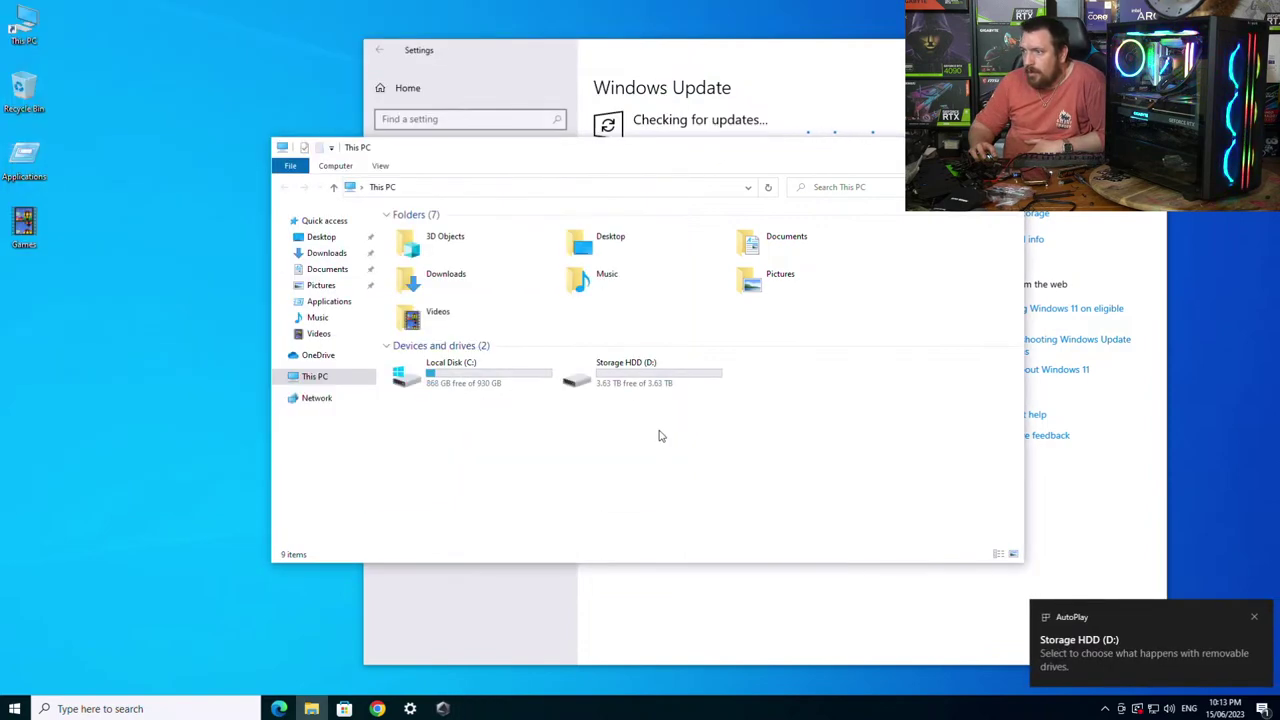
pyautogui.click(622, 377)
pyautogui.hotkey('alt', 'F4')
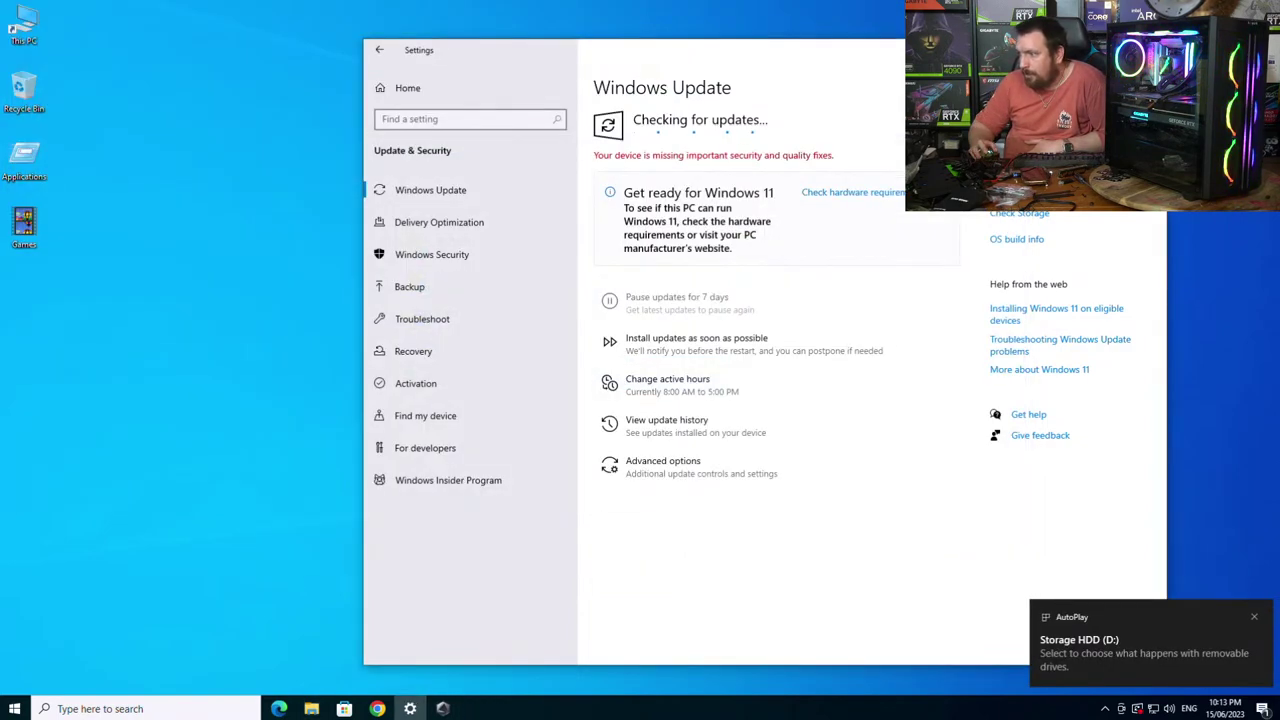
# - Dismiss the AutoPlay notification for the new drive and close the Settings window
pyautogui.click(1263, 710)
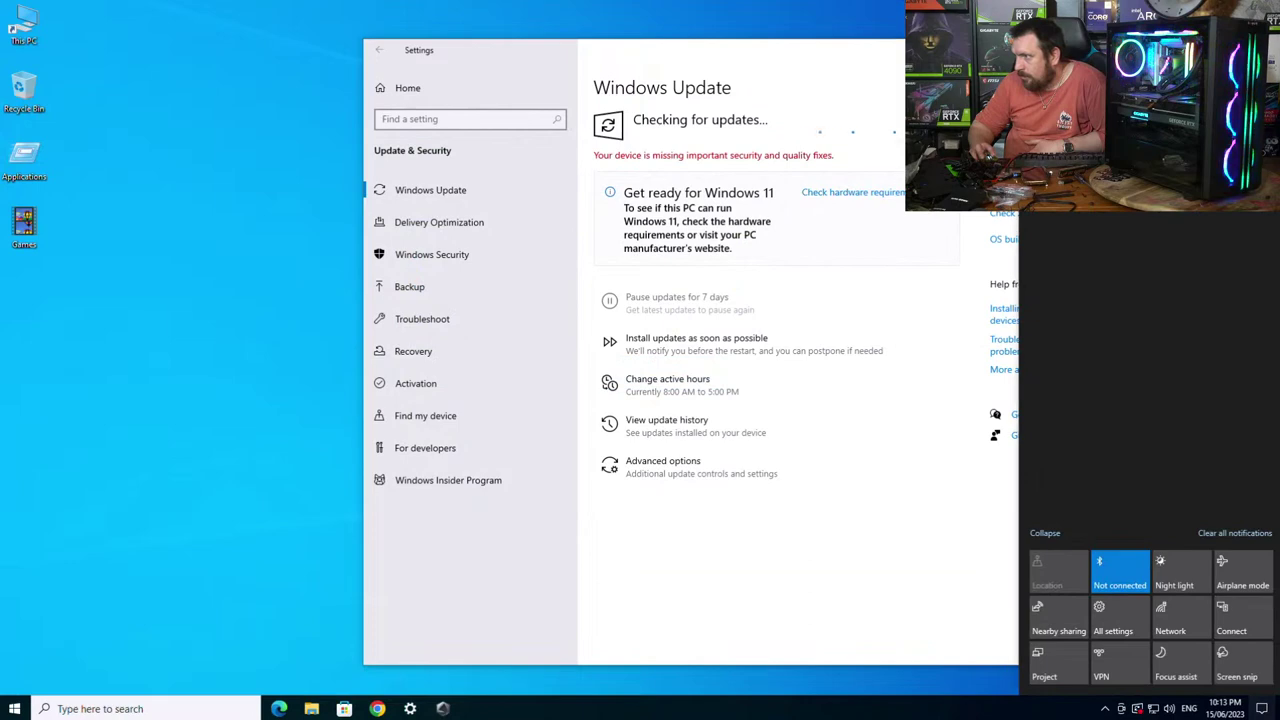
pyautogui.press('Escape')
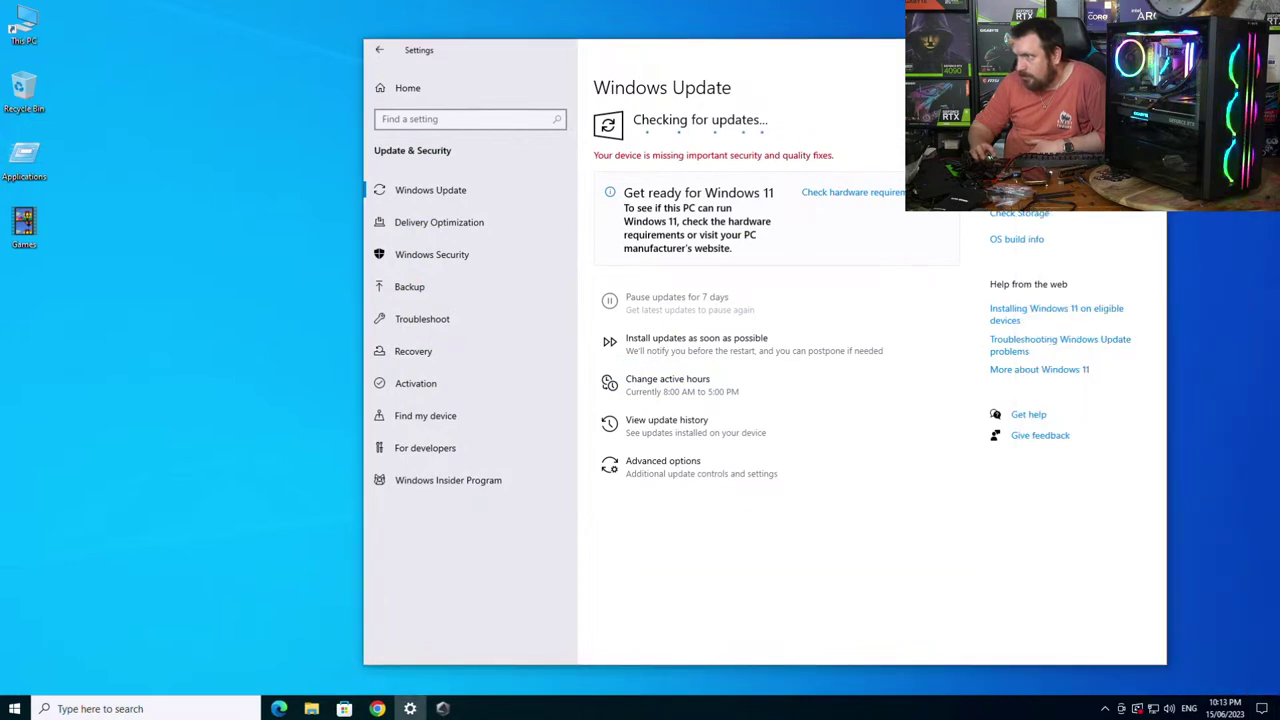
pyautogui.hotkey('alt', 'F4')
# - Switch to Armoury Crate and check the driver installation progress, hidden tray icons and notifications
pyautogui.click(410, 710)
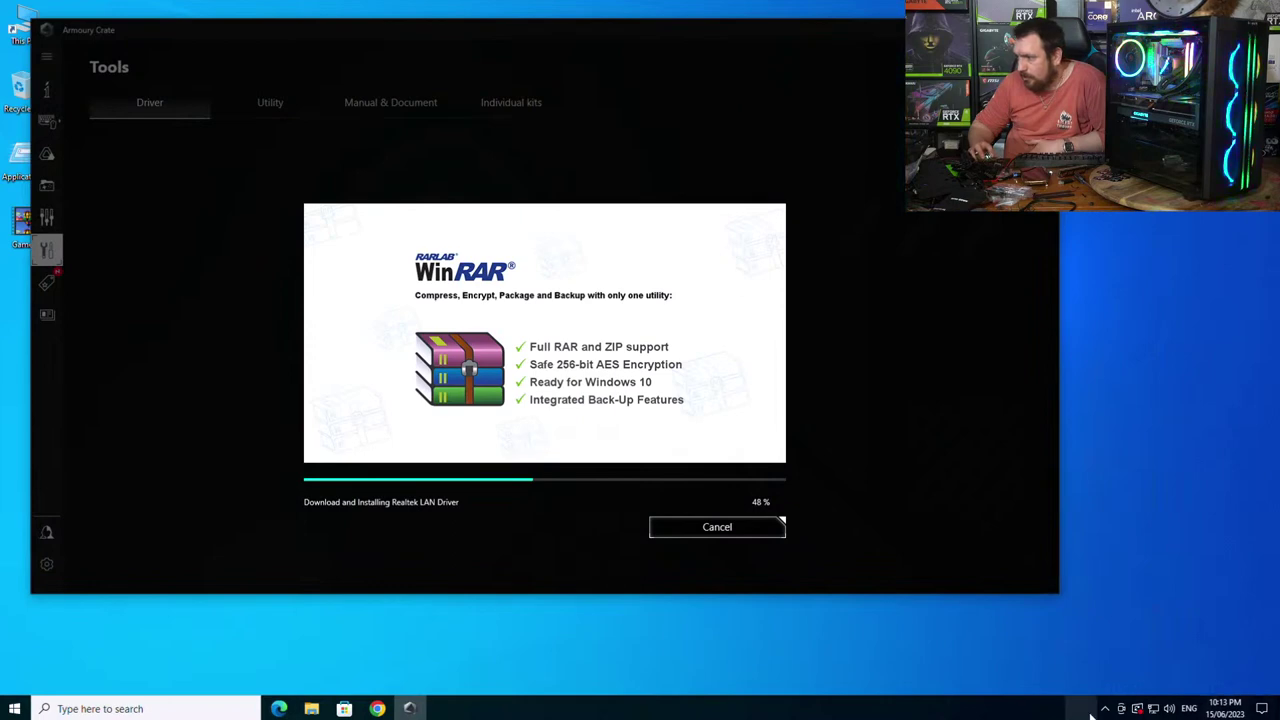
pyautogui.click(1121, 709)
pyautogui.click(1105, 709)
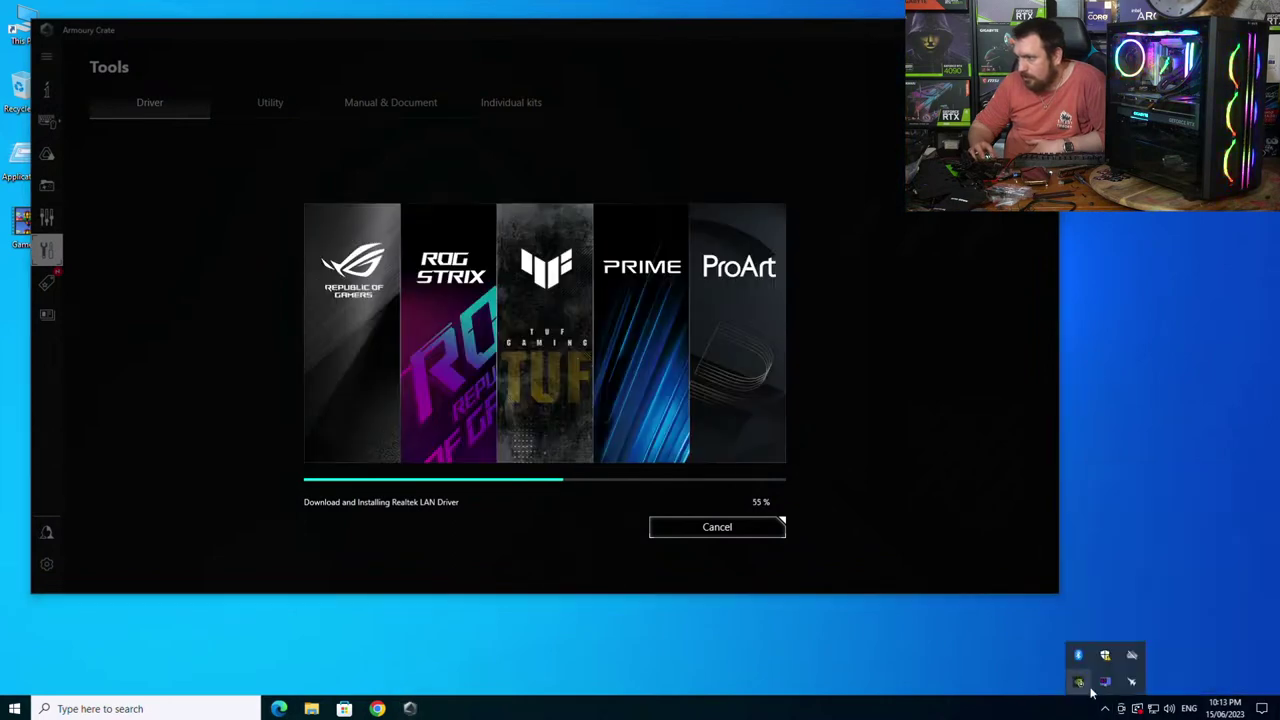
pyautogui.click(1262, 709)
pyautogui.click(560, 482)
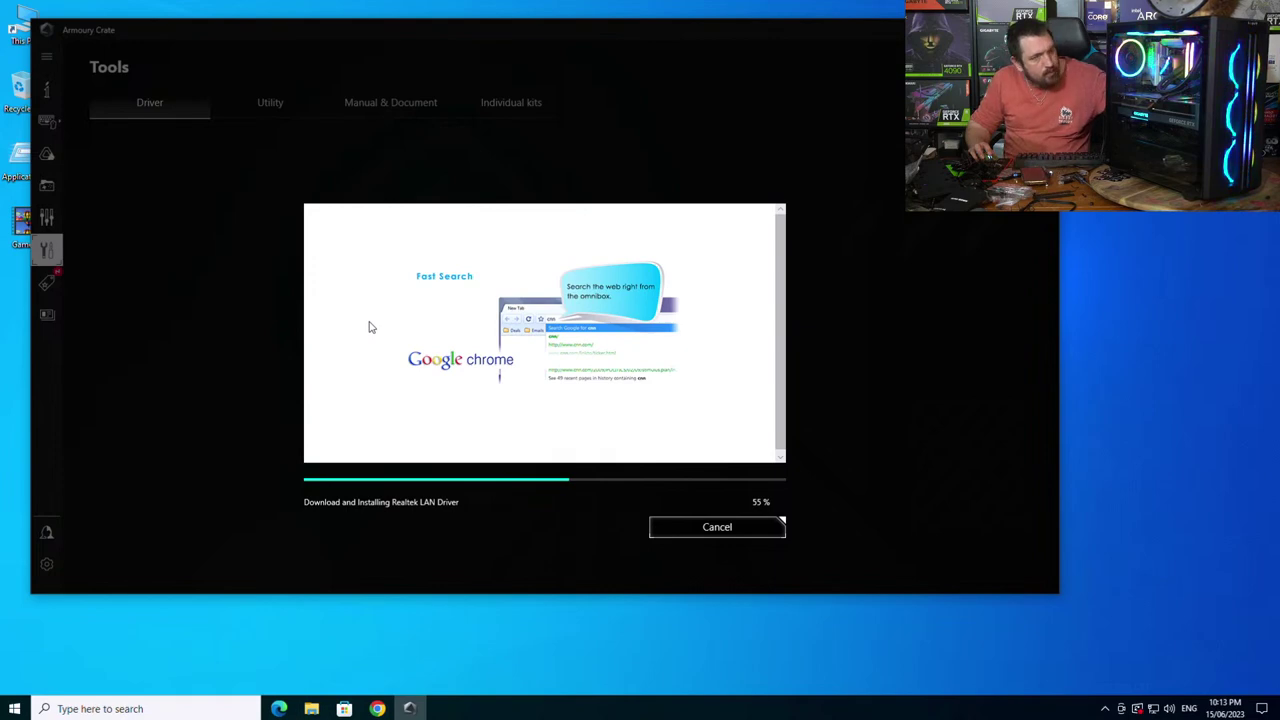
# - Run Battle.net-Setup from the nested Setup folder on the Portable NVMe (E:) drive and allow it to make changes
pyautogui.click(311, 708)
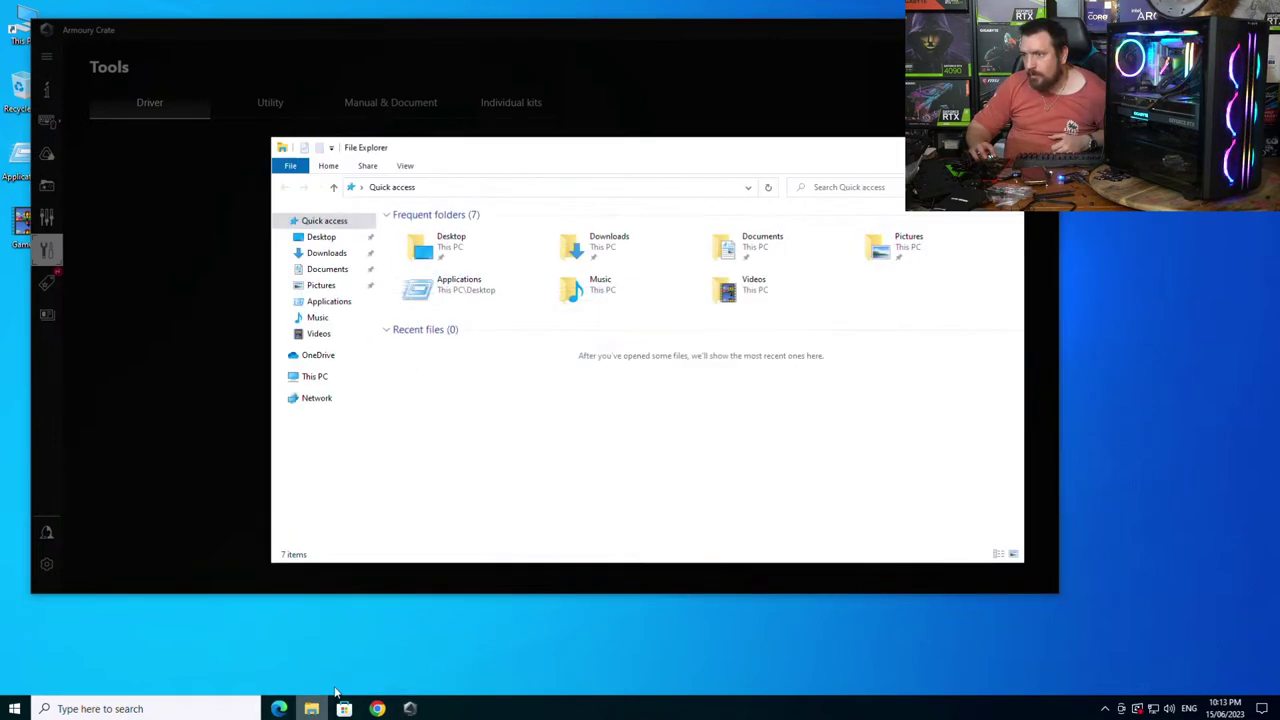
pyautogui.click(340, 398)
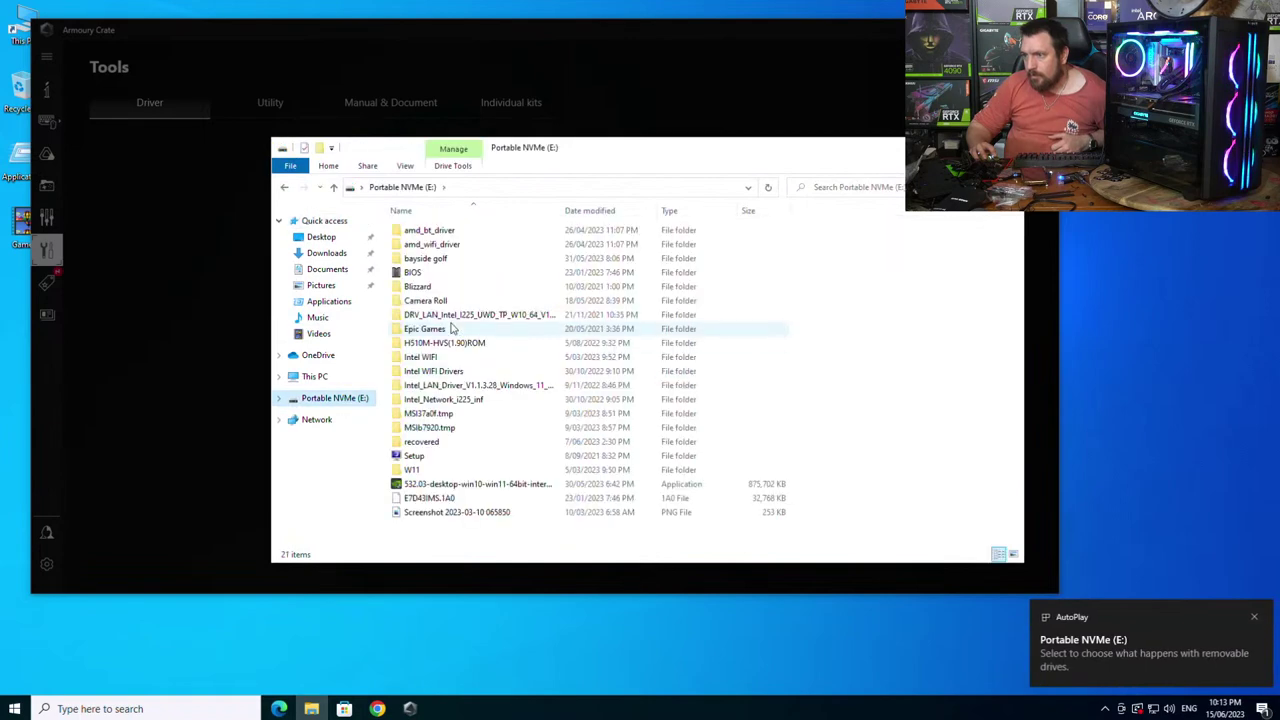
pyautogui.doubleClick(420, 451)
pyautogui.doubleClick(418, 300)
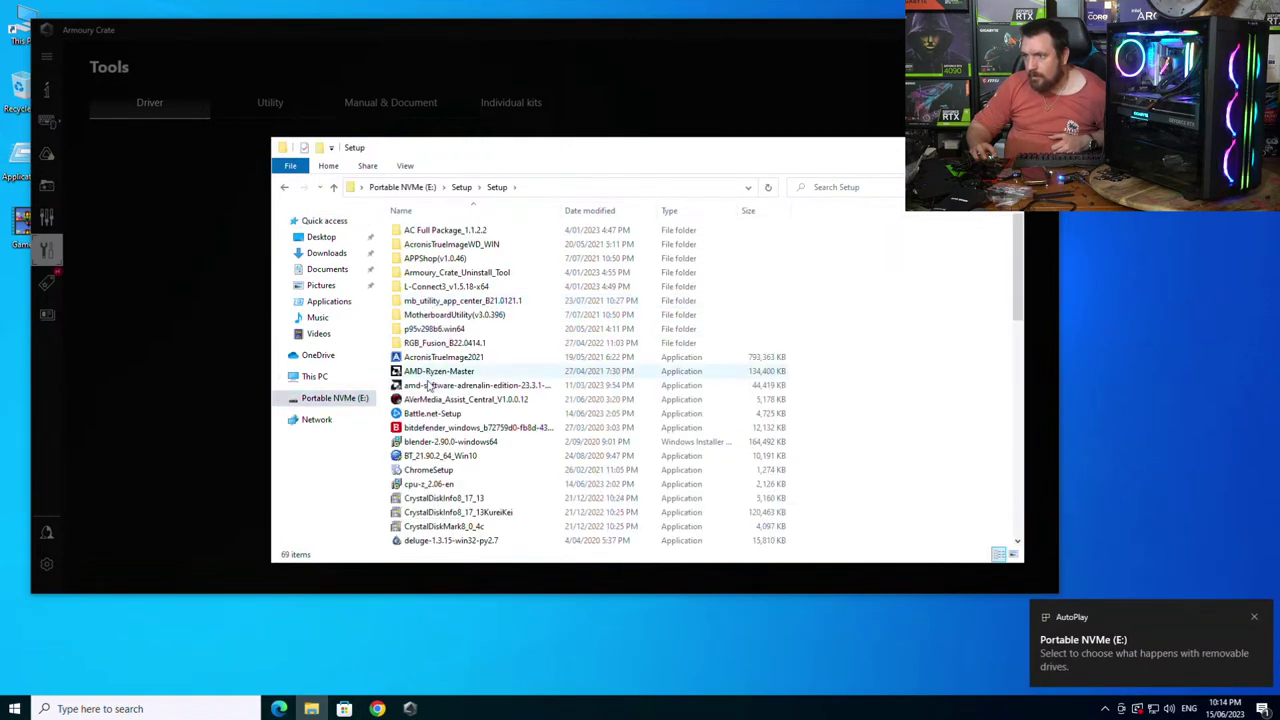
pyautogui.doubleClick(432, 413)
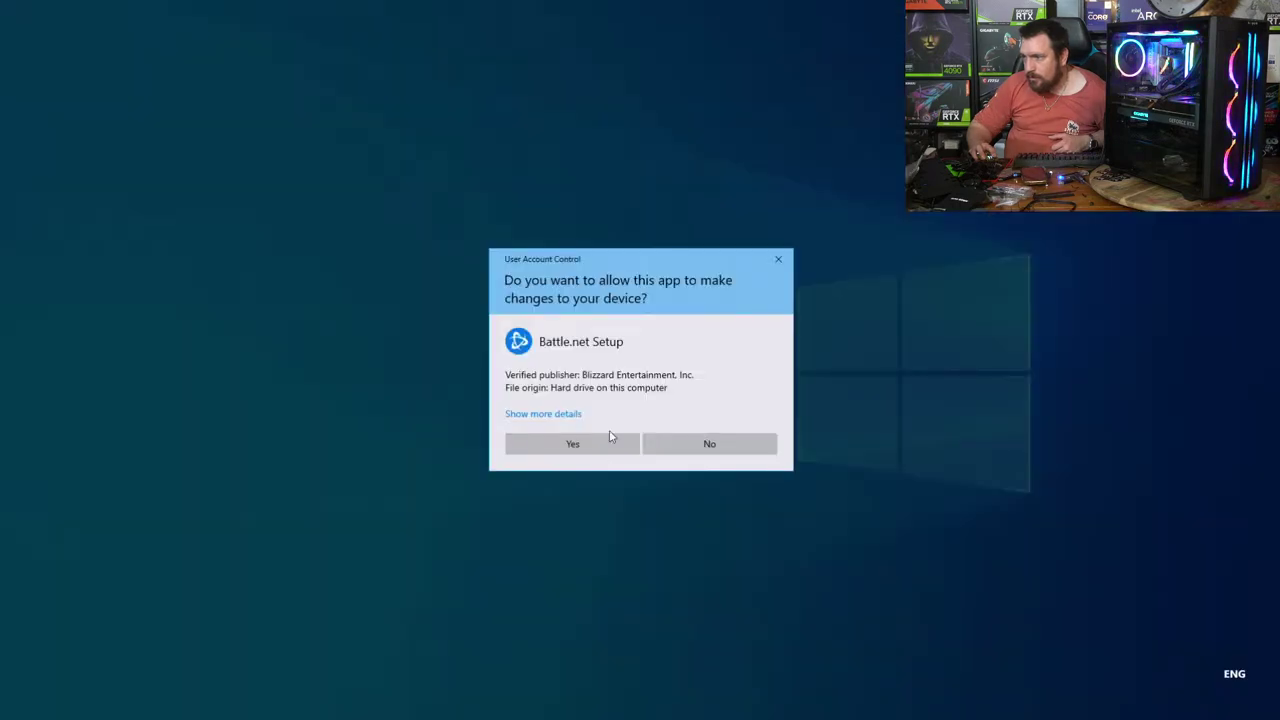
pyautogui.click(607, 446)
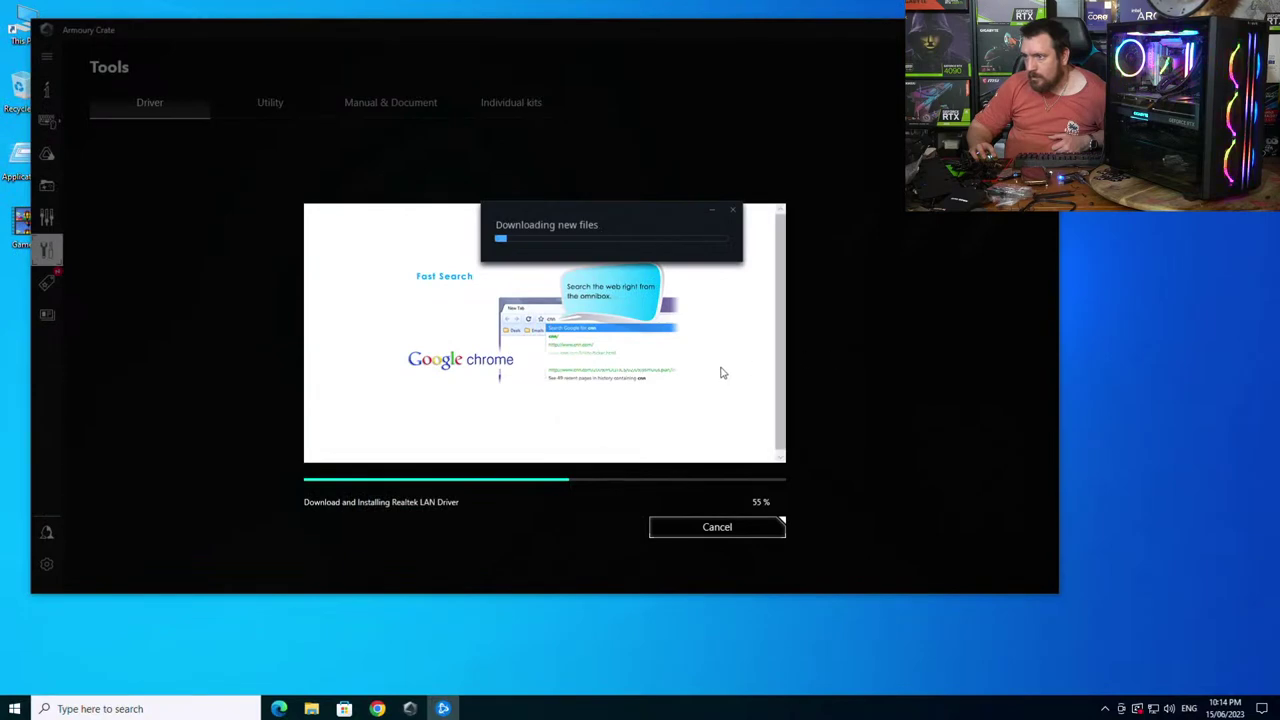
# - Check the hidden tray icons and notifications, and the progress of the Armoury Crate driver installation and Battle.net setup
pyautogui.click(1104, 708)
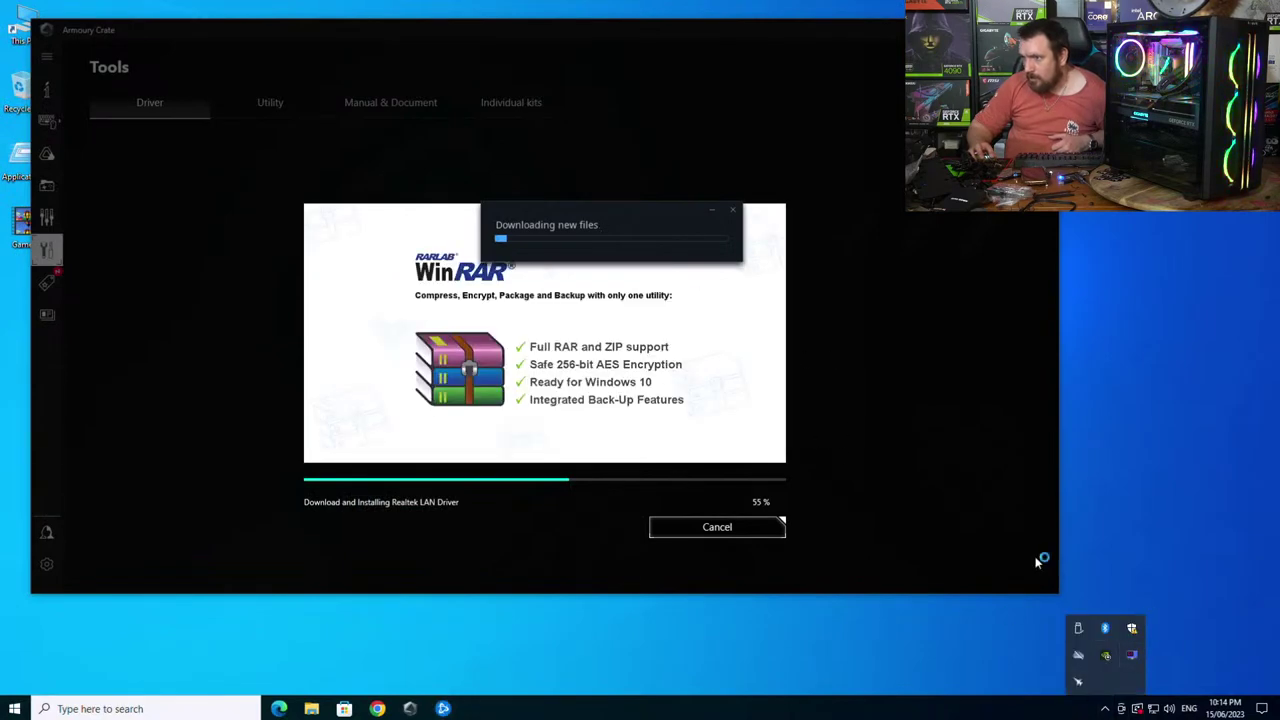
pyautogui.press('super+d')
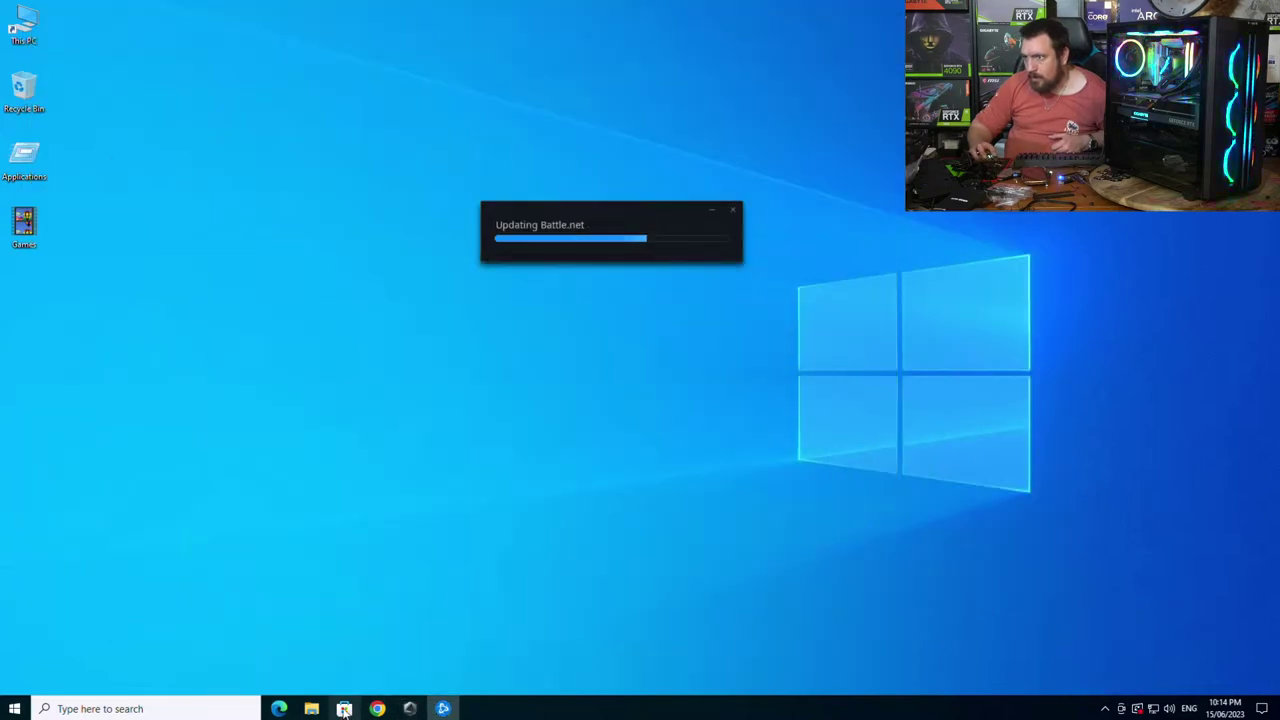
pyautogui.click(1262, 708)
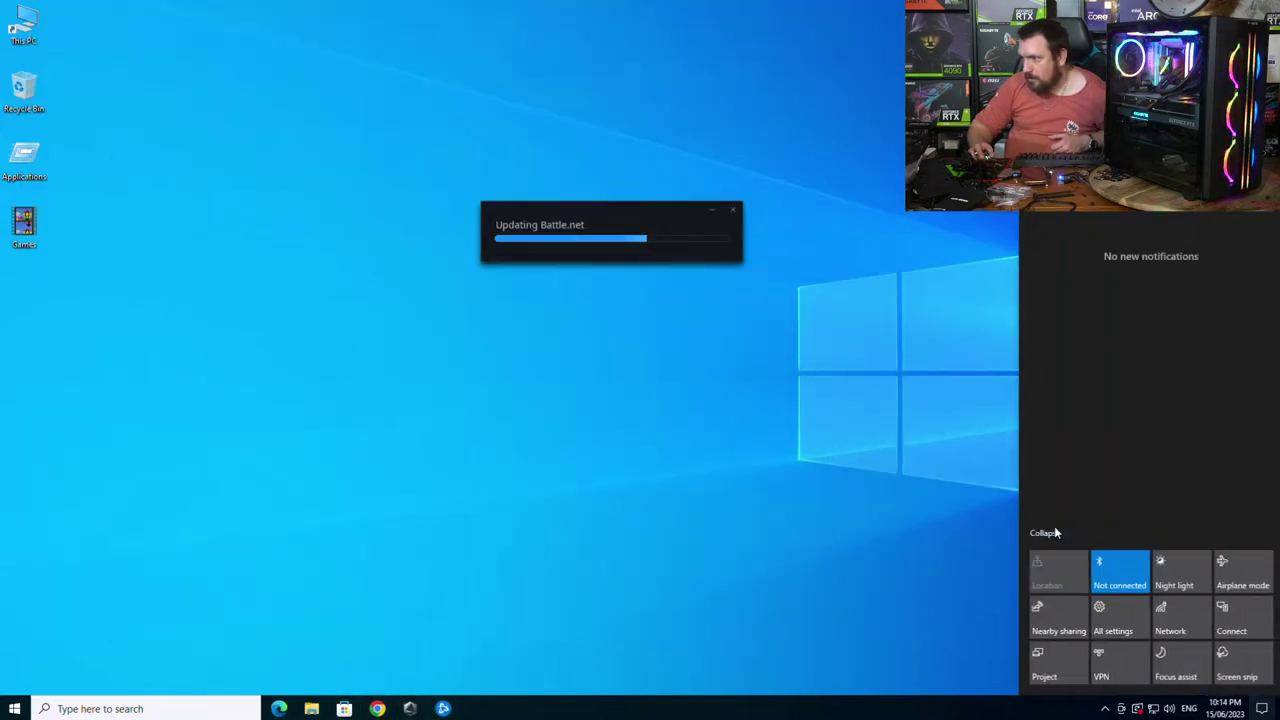
pyautogui.click(1105, 708)
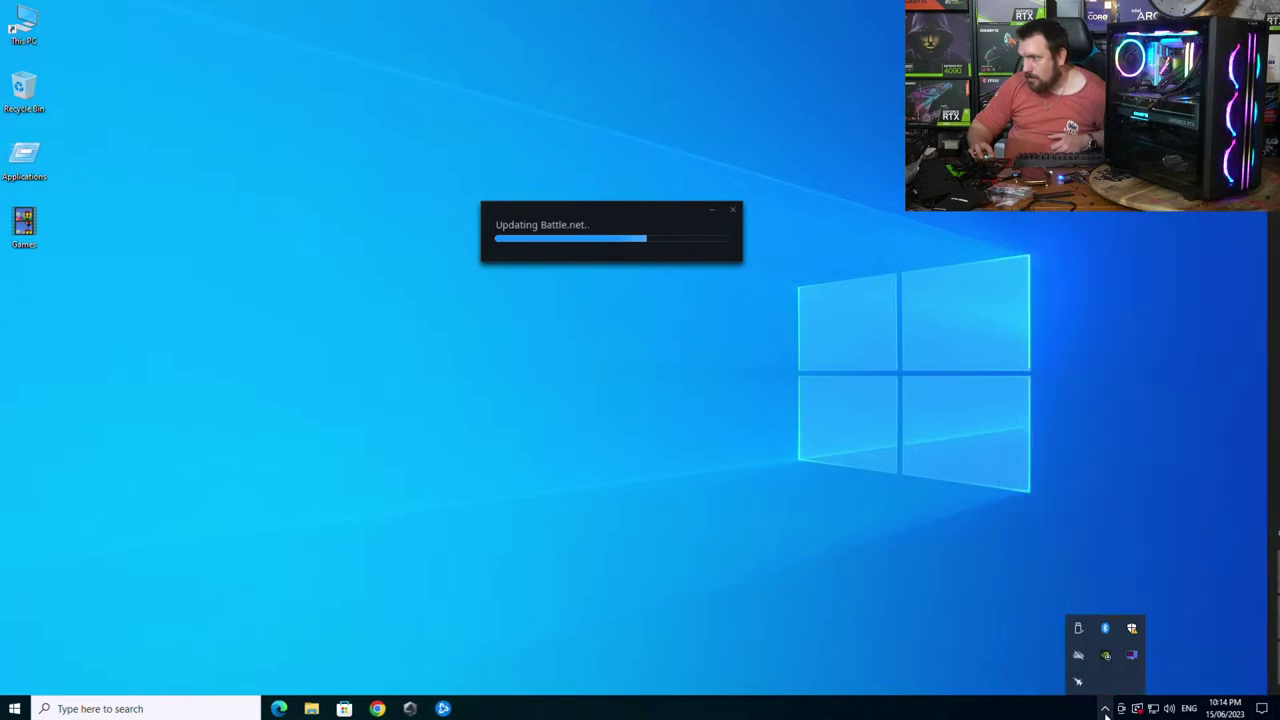
pyautogui.click(407, 709)
pyautogui.click(407, 709)
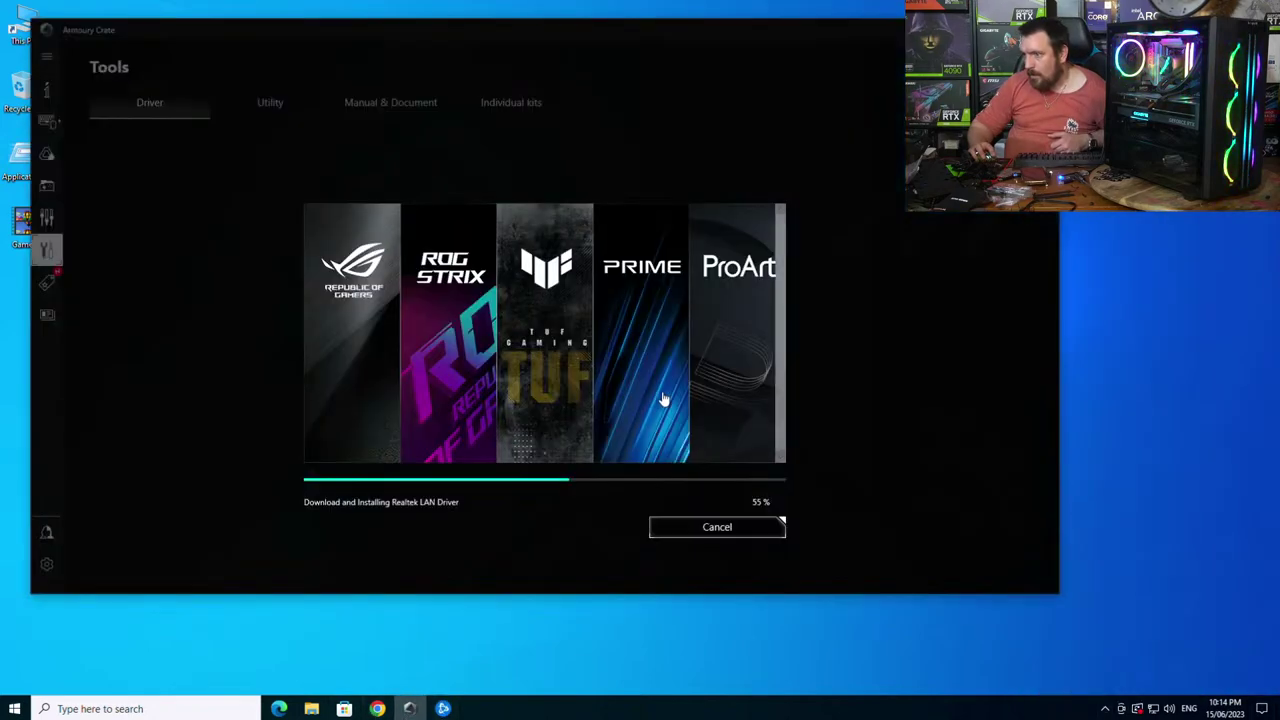
pyautogui.click(443, 708)
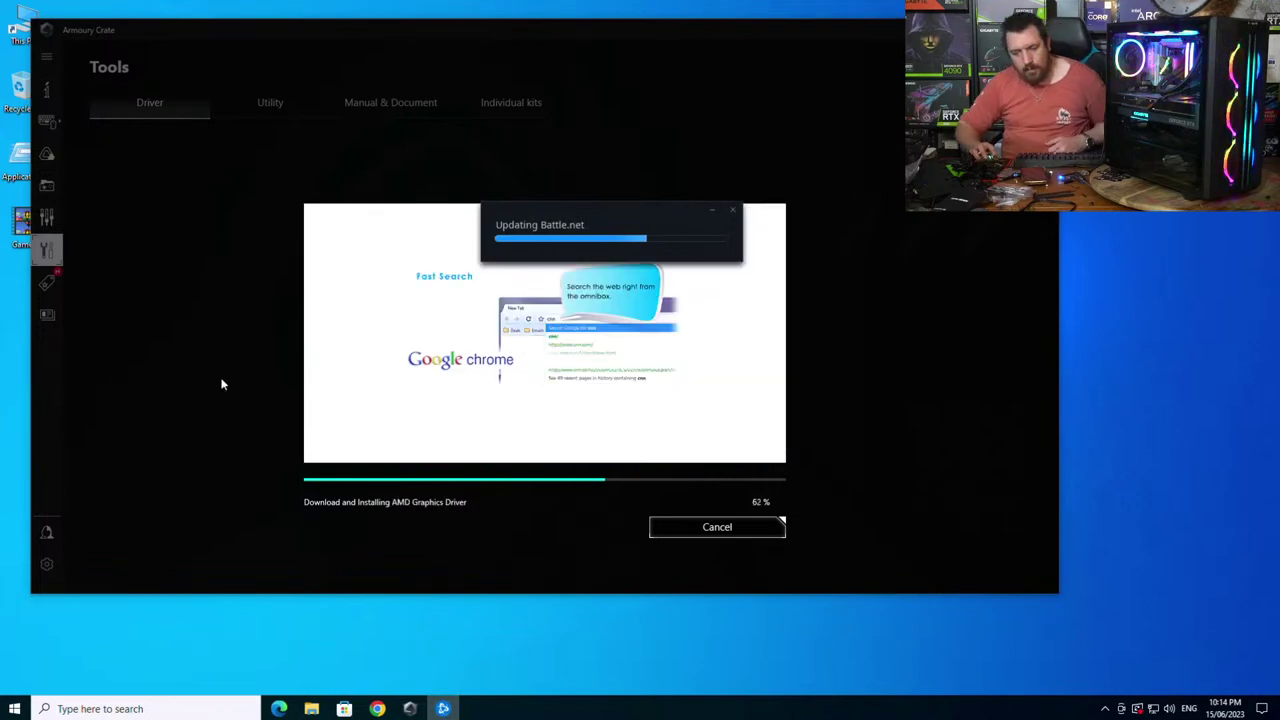
# - Open the Windows Update page under Update & Security in Settings
pyautogui.click(16, 710)
pyautogui.click(16, 645)
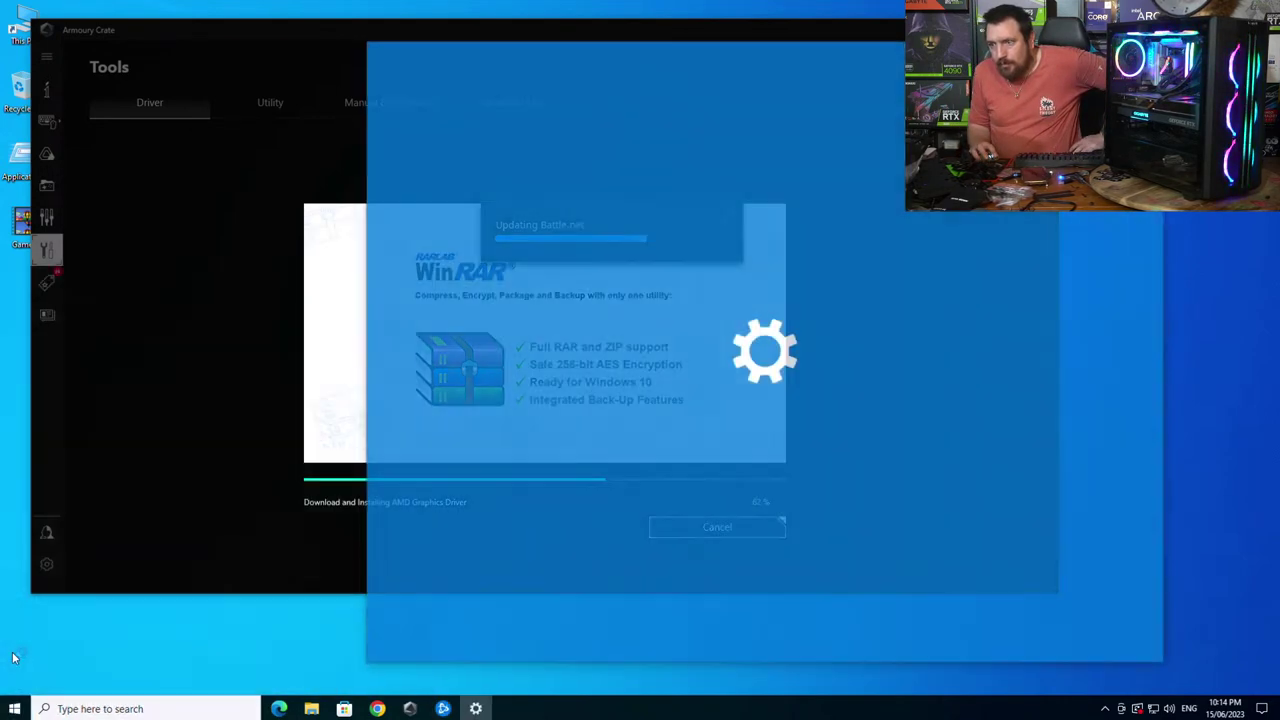
pyautogui.click(540, 478)
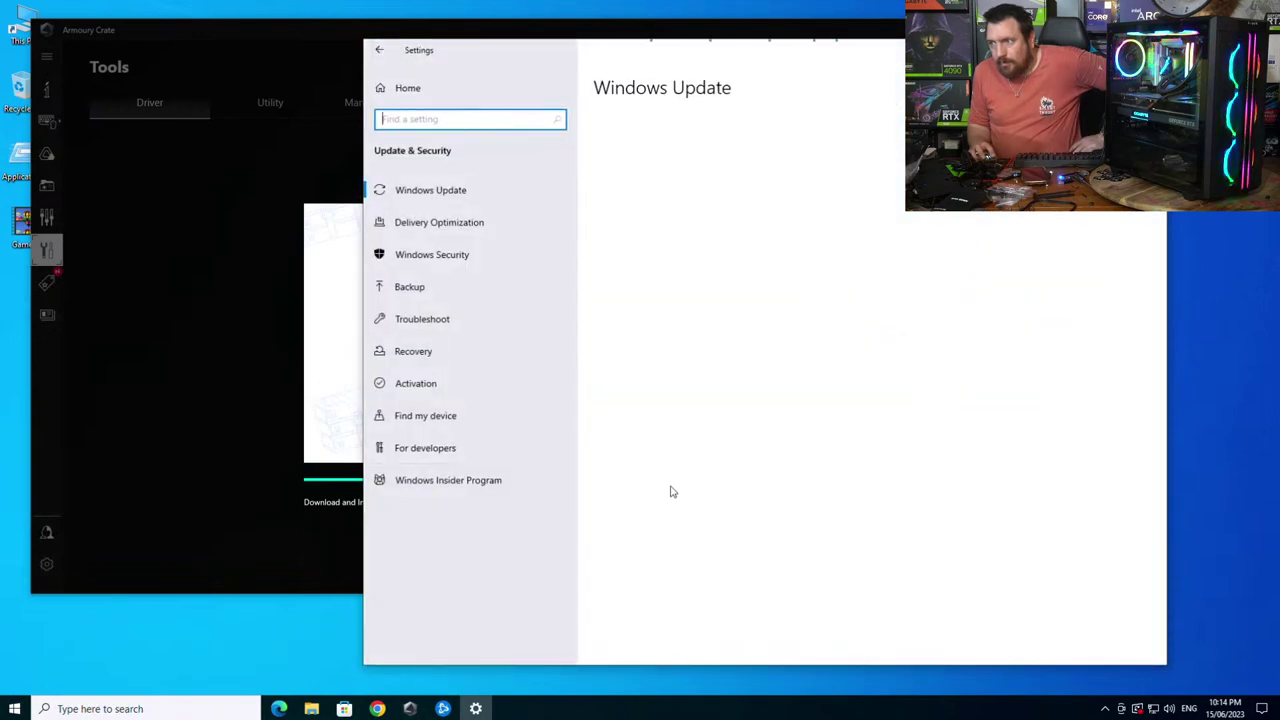
# - Review the Battle.net setup and Windows Update status, and return to the driver installation in Armoury Crate
pyautogui.click(632, 32)
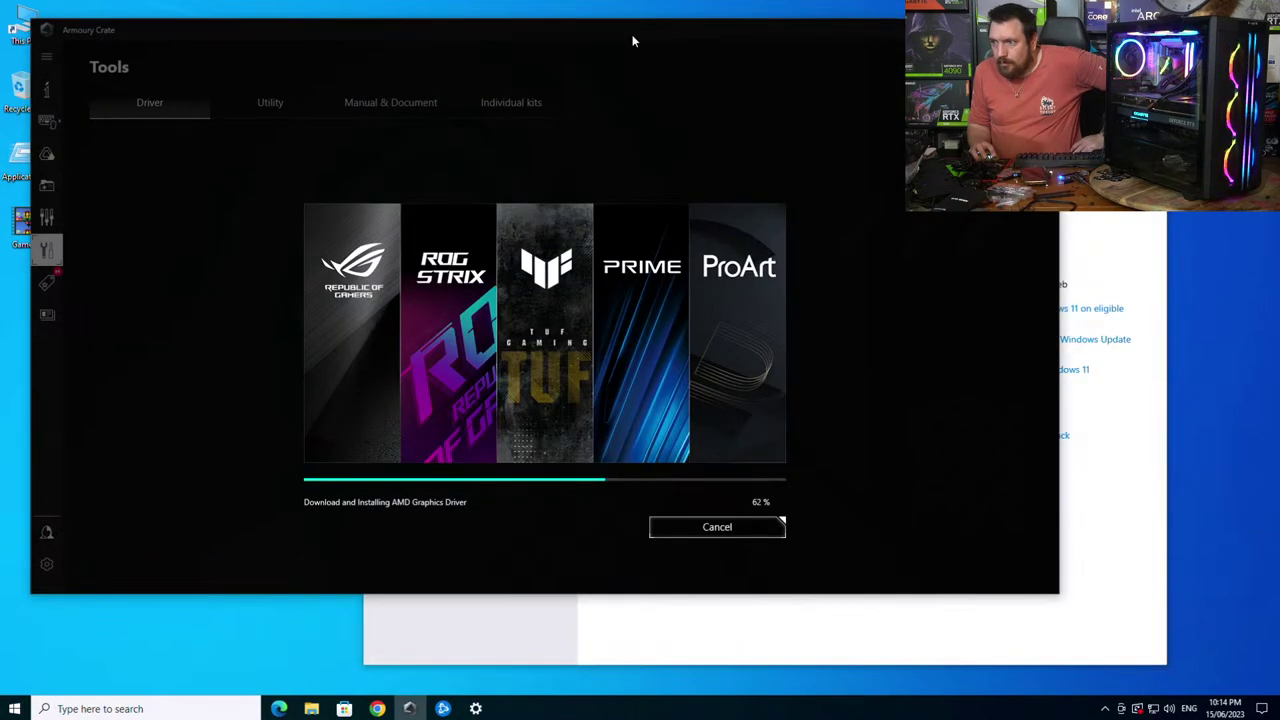
pyautogui.click(443, 708)
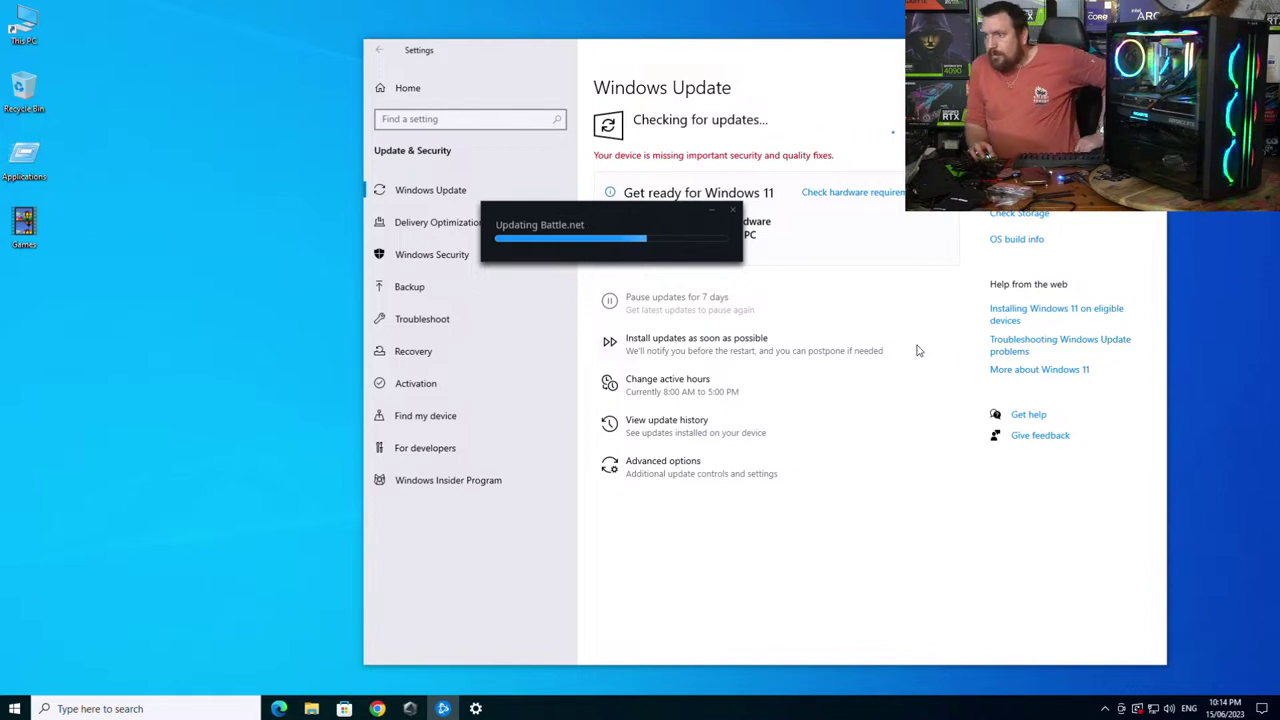
pyautogui.press('super+a')
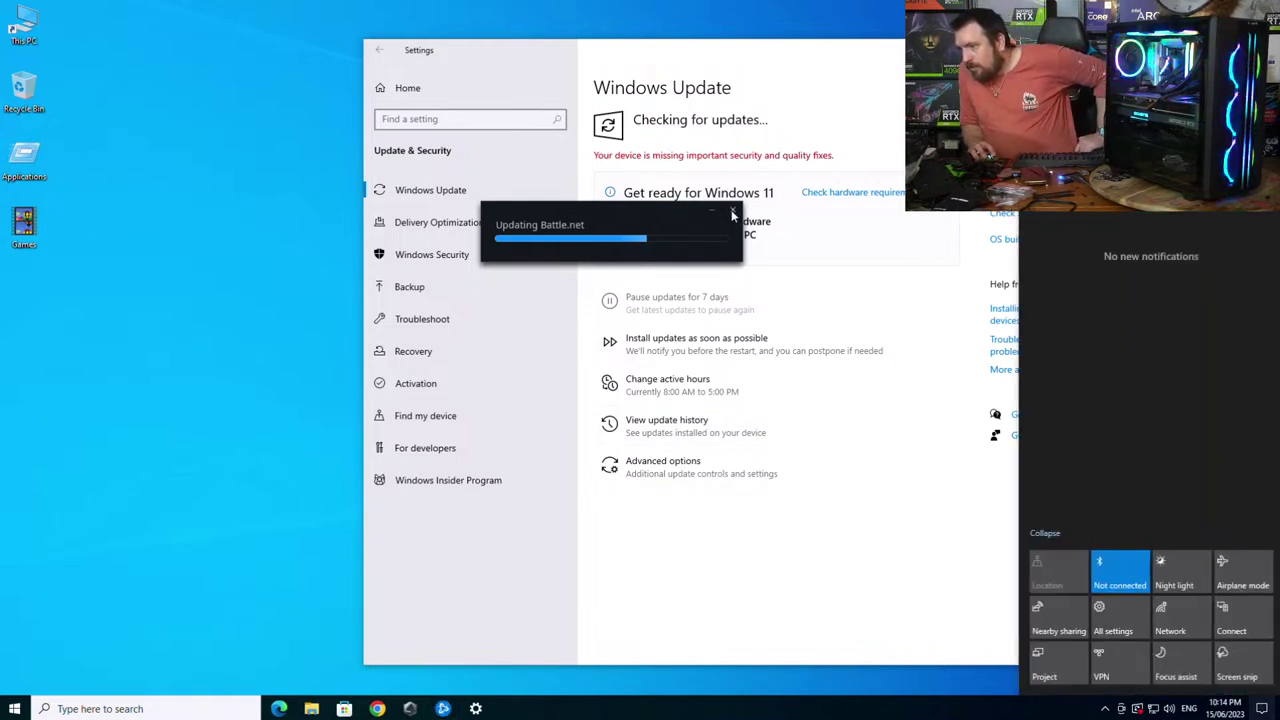
pyautogui.click(1137, 708)
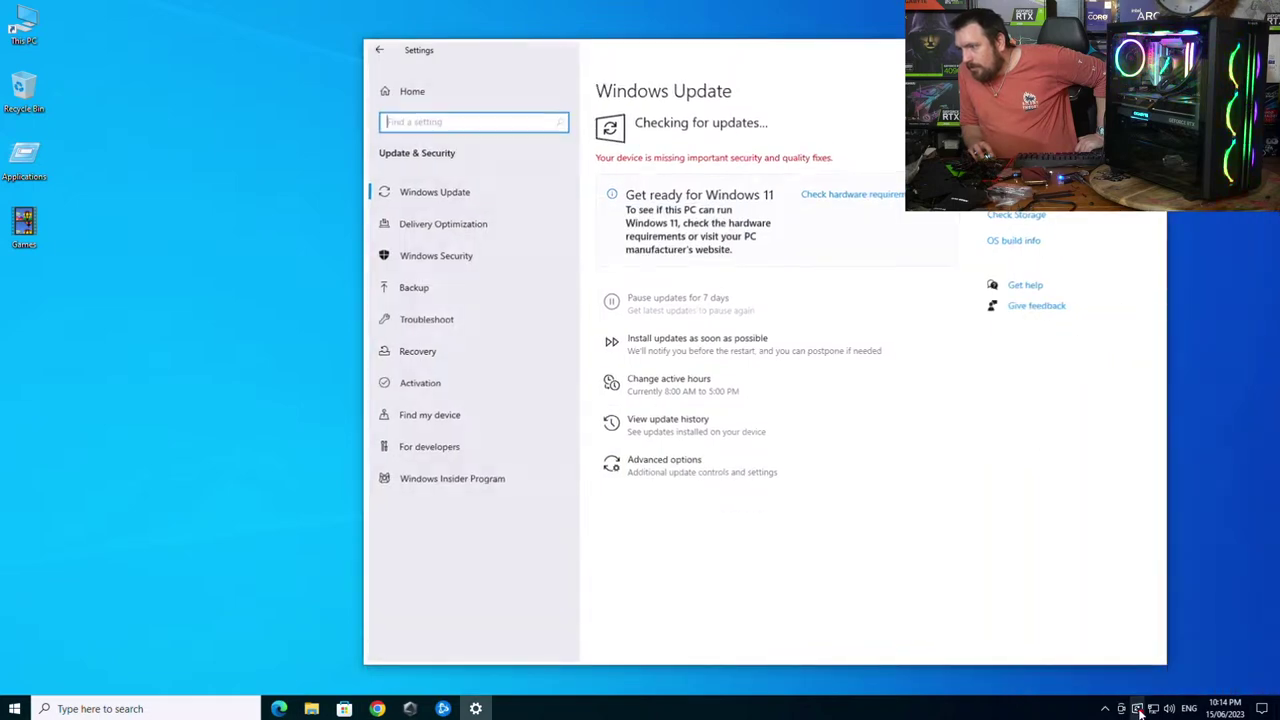
pyautogui.click(15, 708)
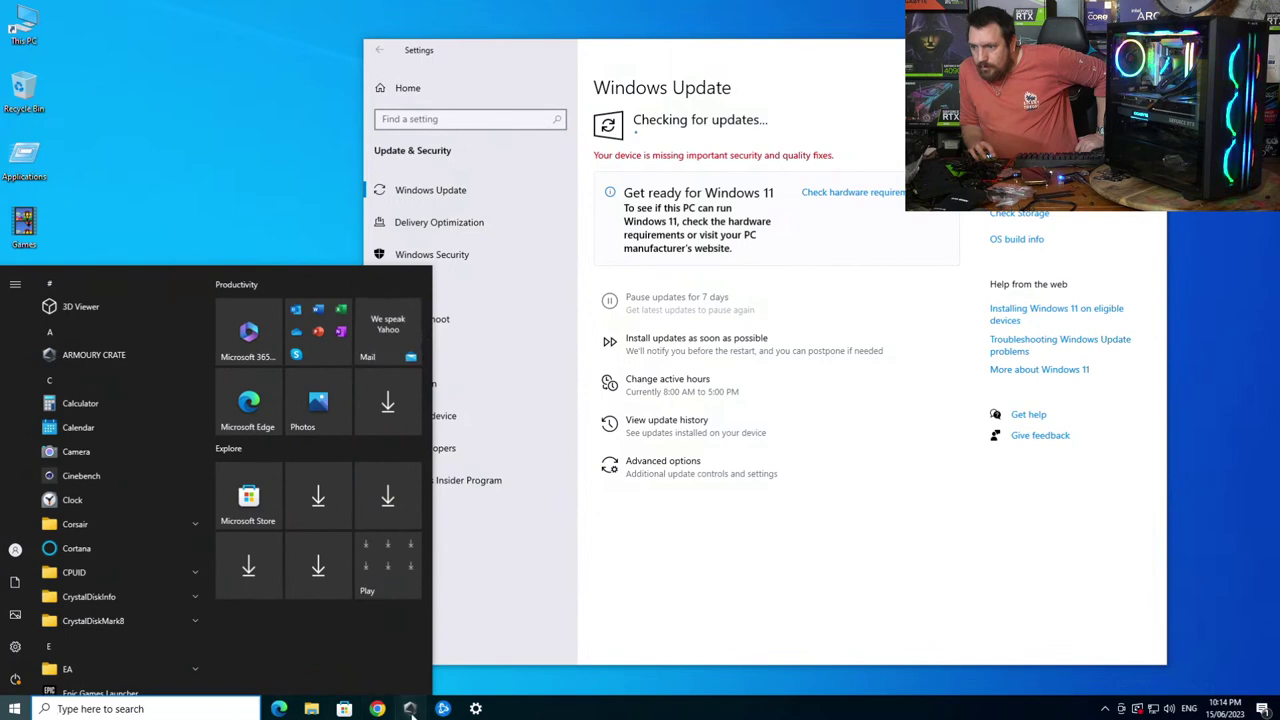
pyautogui.click(409, 708)
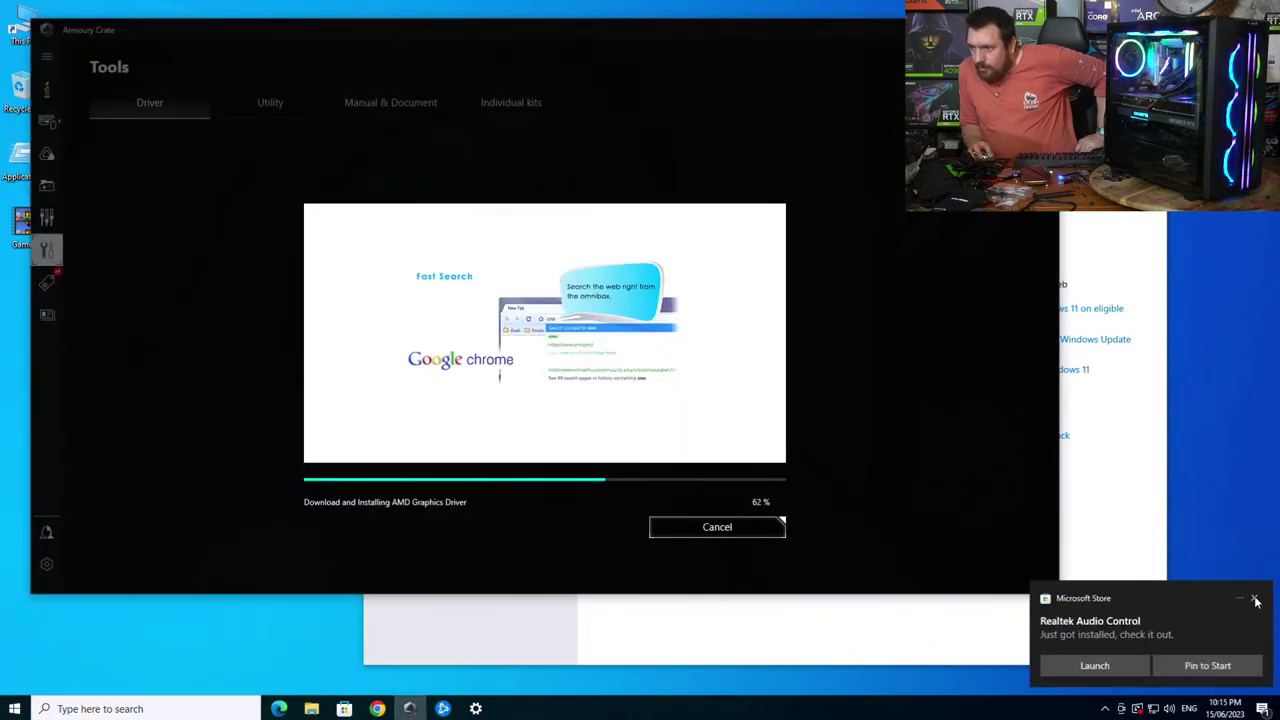
# - Dismiss the Realtek Audio Control notification and recheck the Armoury Crate, Battle.net and Windows Update progress
pyautogui.click(1254, 599)
pyautogui.click(1130, 590)
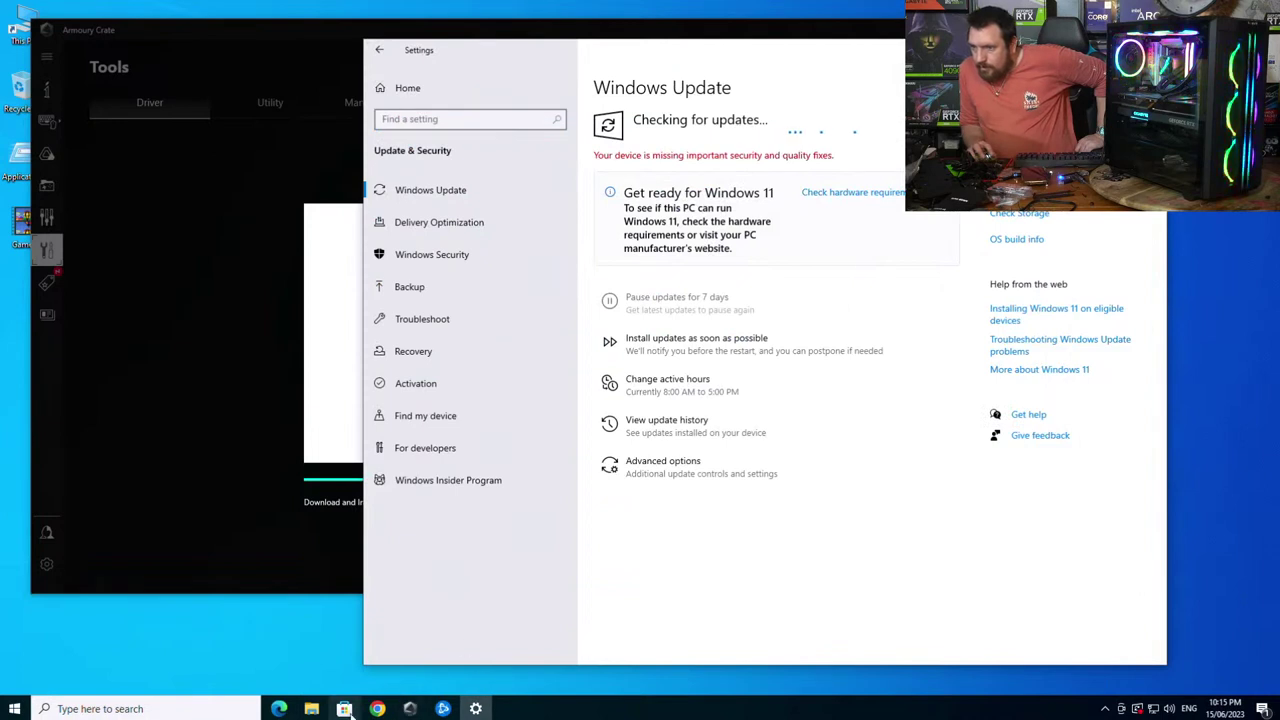
pyautogui.click(1266, 709)
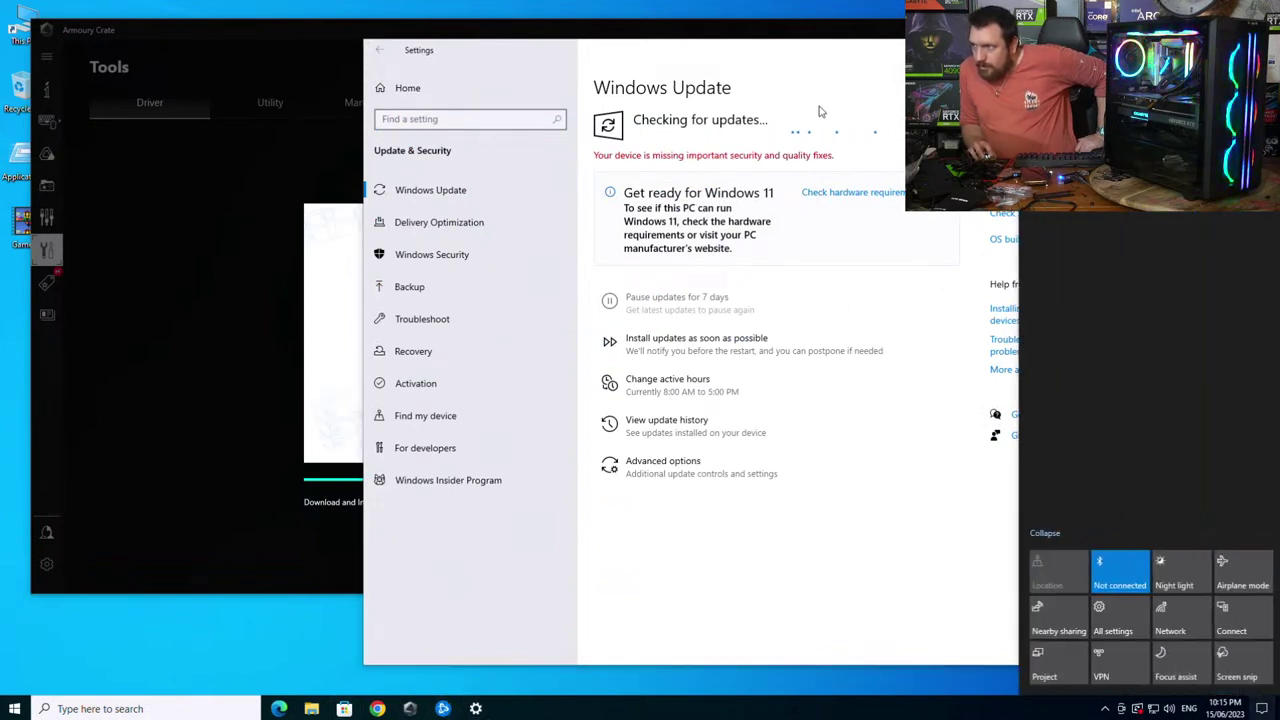
pyautogui.click(316, 141)
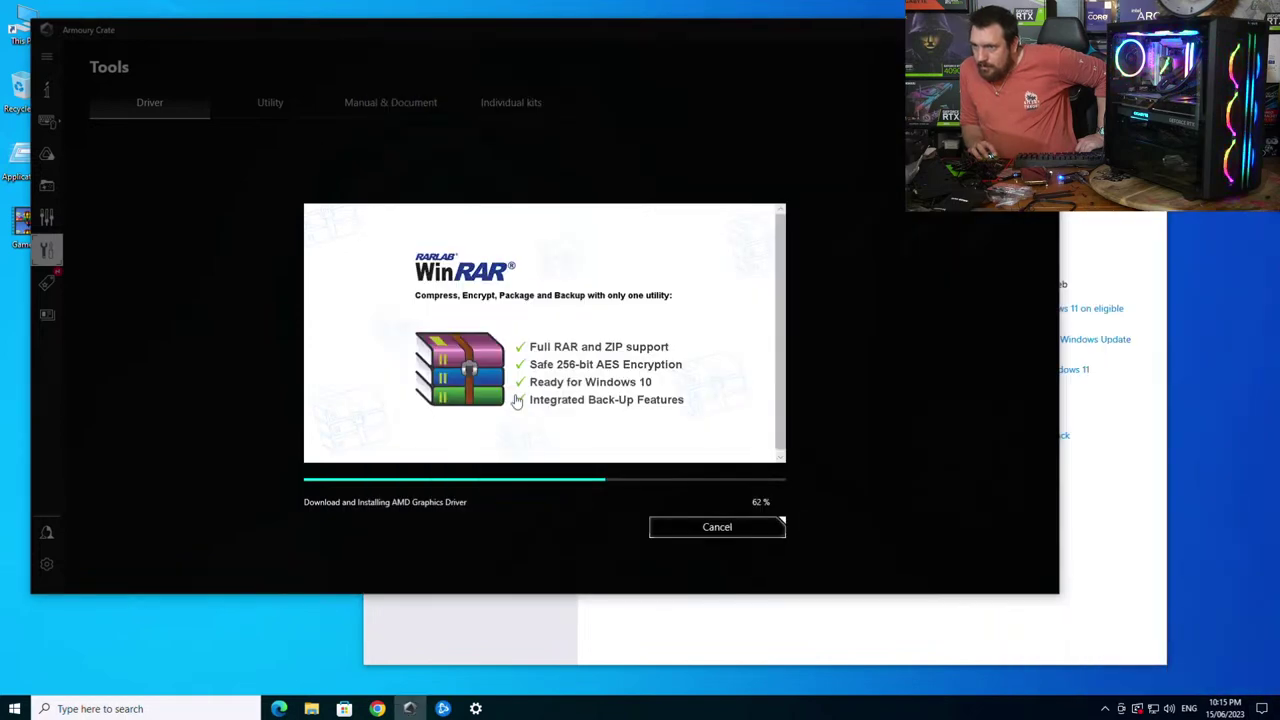
pyautogui.click(447, 710)
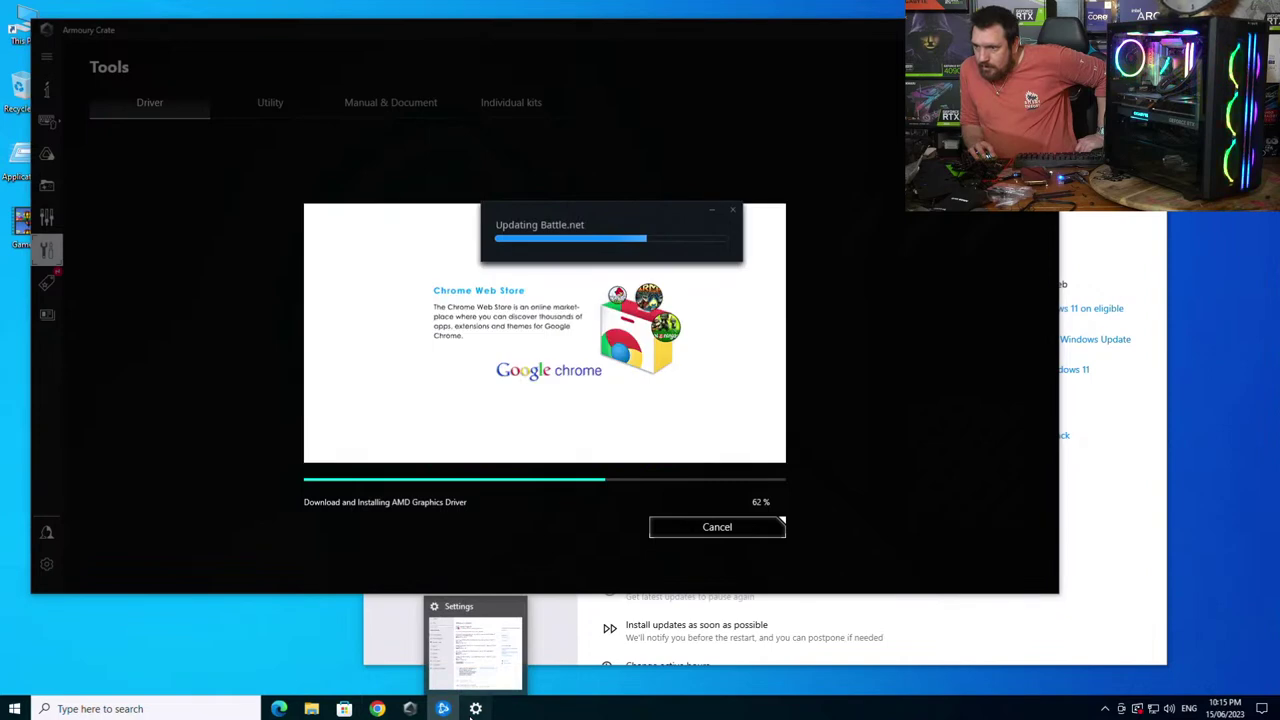
pyautogui.click(473, 710)
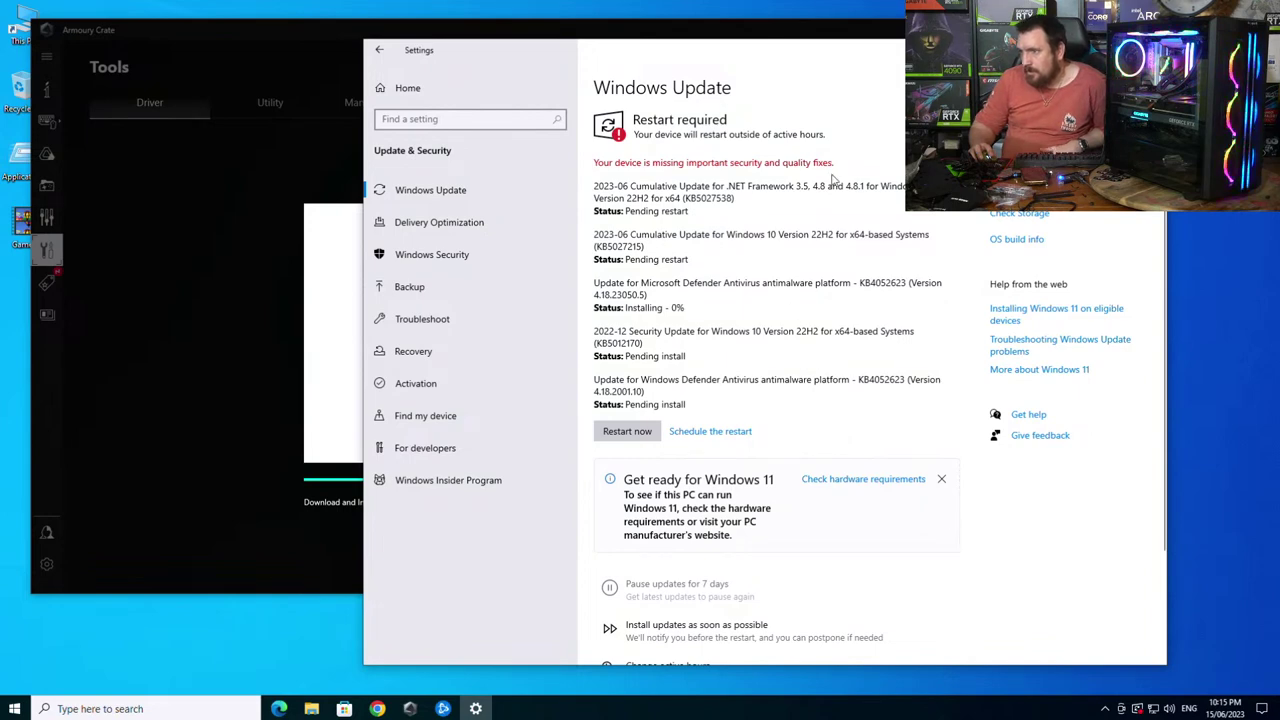
# - Open Task Manager to view the running processes
pyautogui.rightClick(600, 716)
pyautogui.click(640, 640)
pyautogui.click(105, 297)
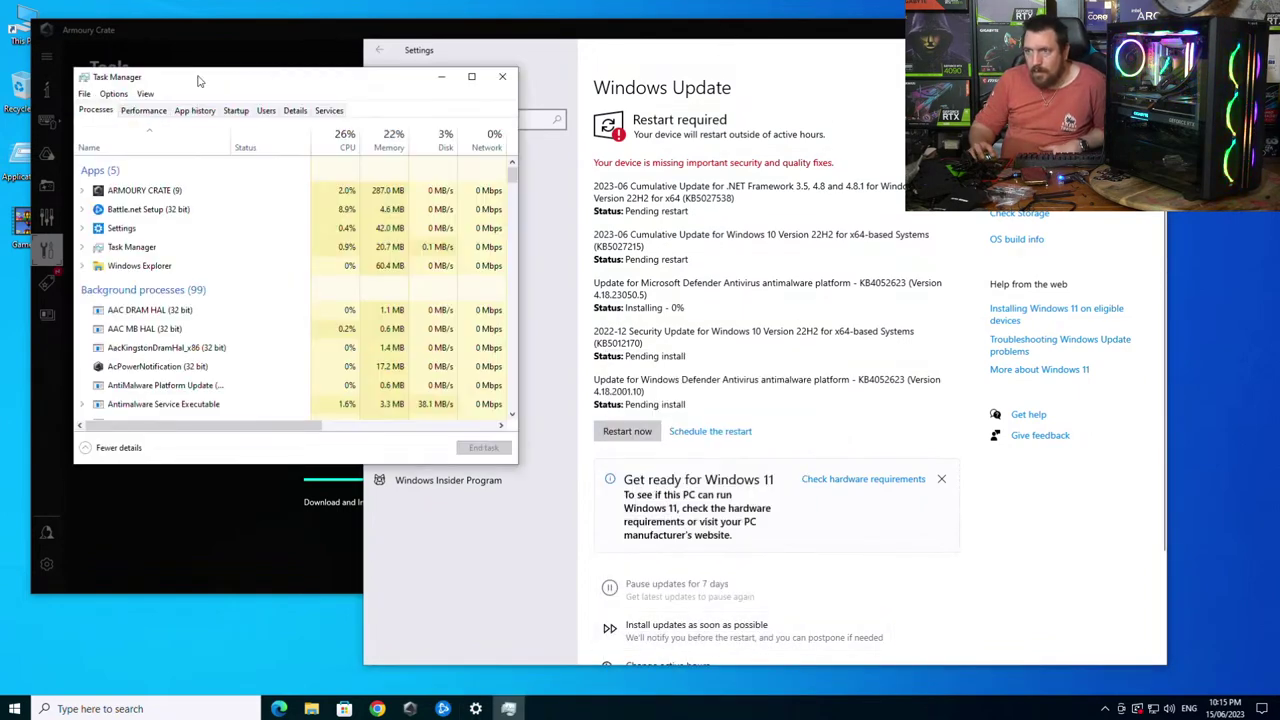
# - Disable Steam in the startup apps, sort the list by status, and close Task Manager and Settings
pyautogui.click(236, 110)
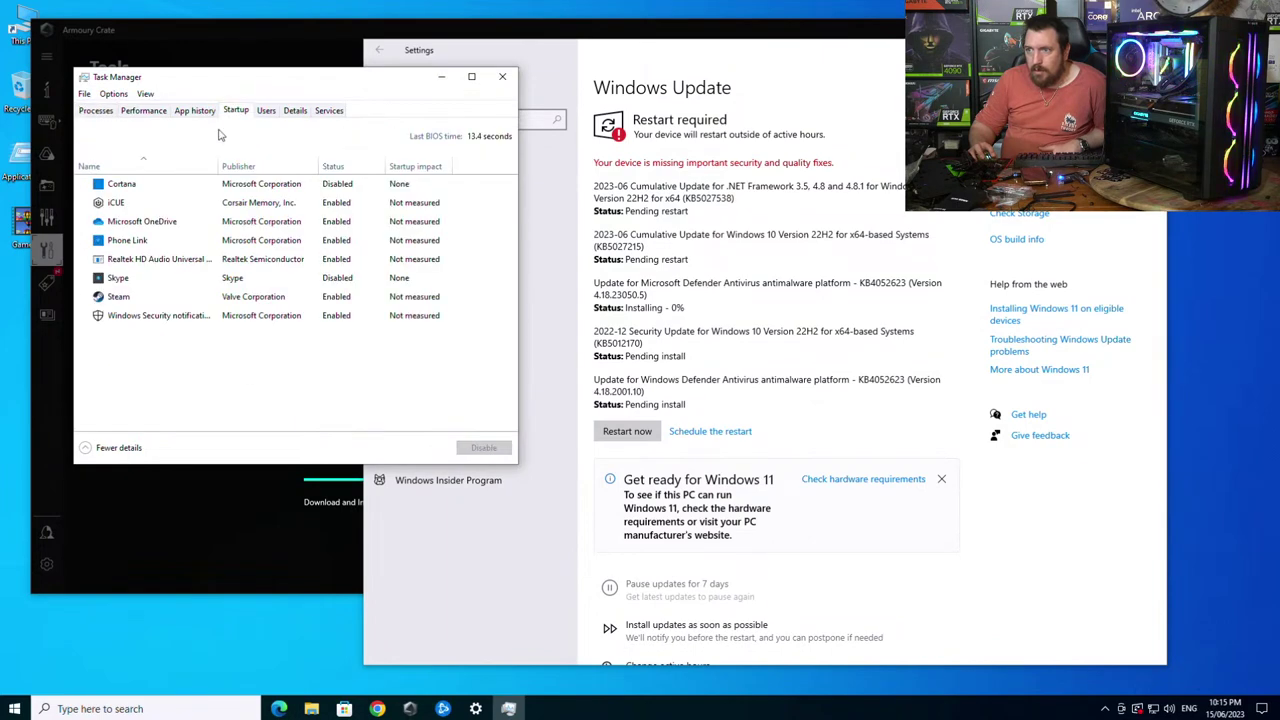
pyautogui.click(121, 296)
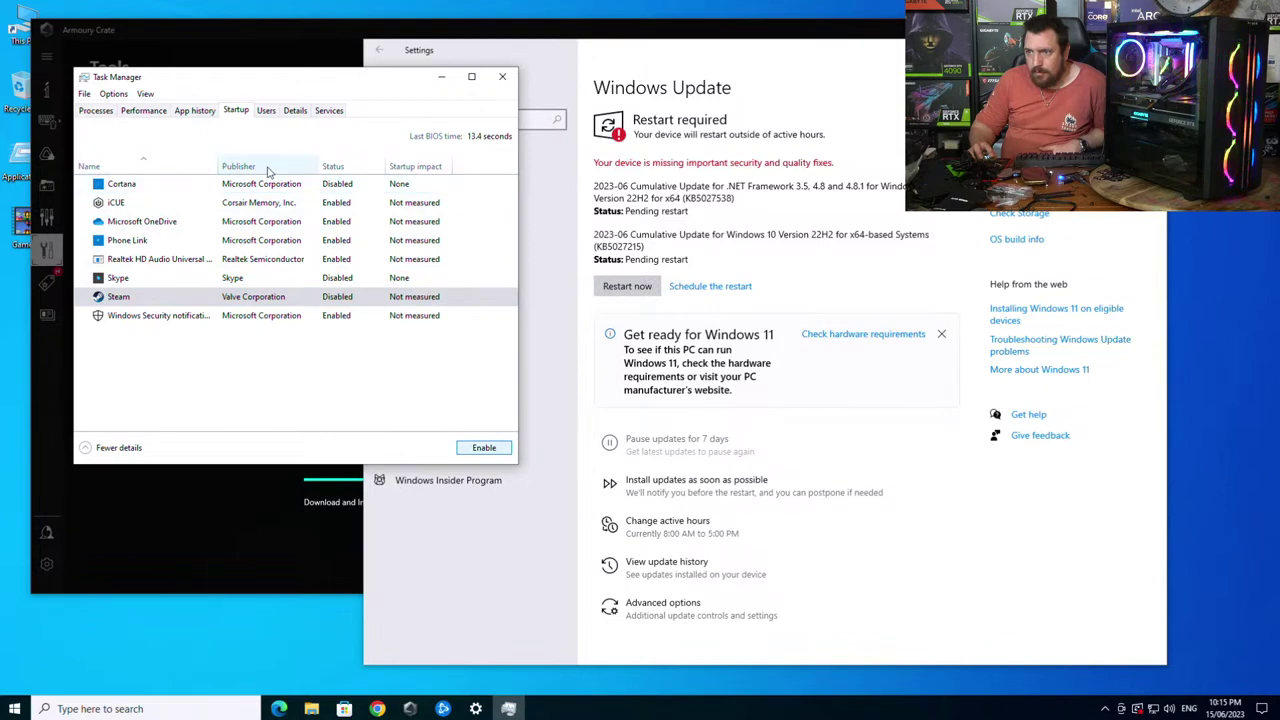
pyautogui.click(338, 168)
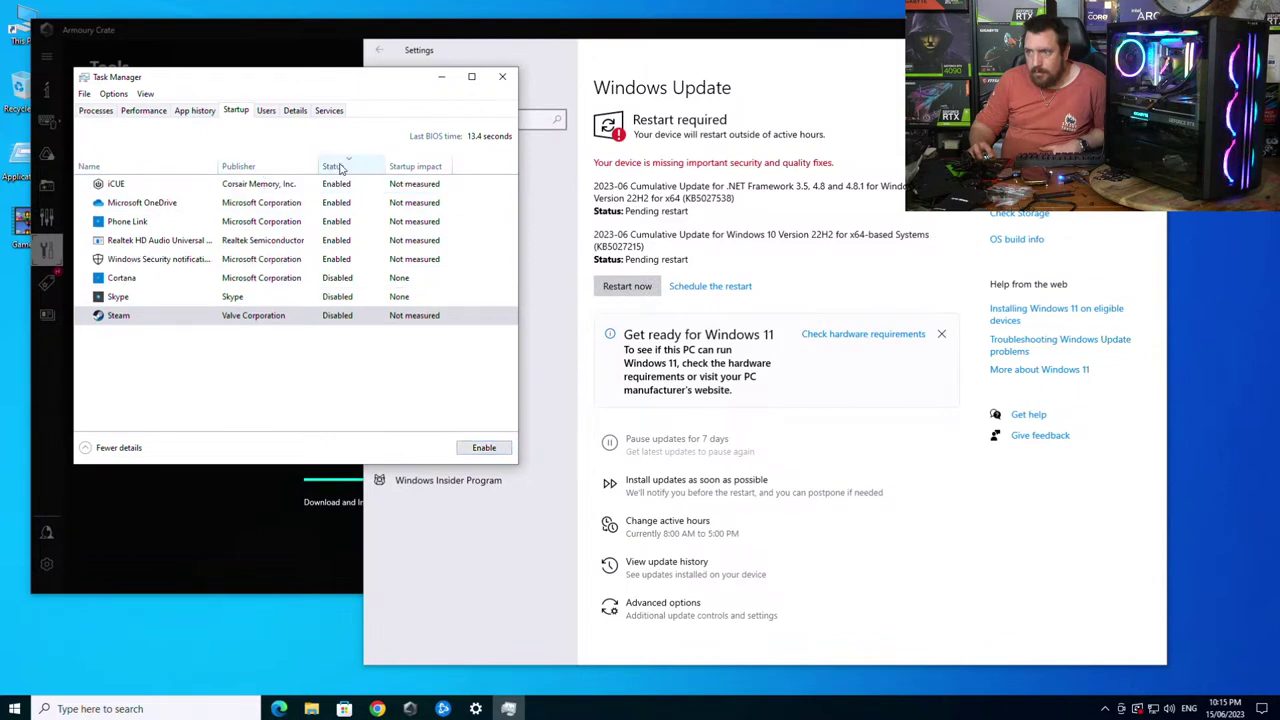
pyautogui.click(502, 76)
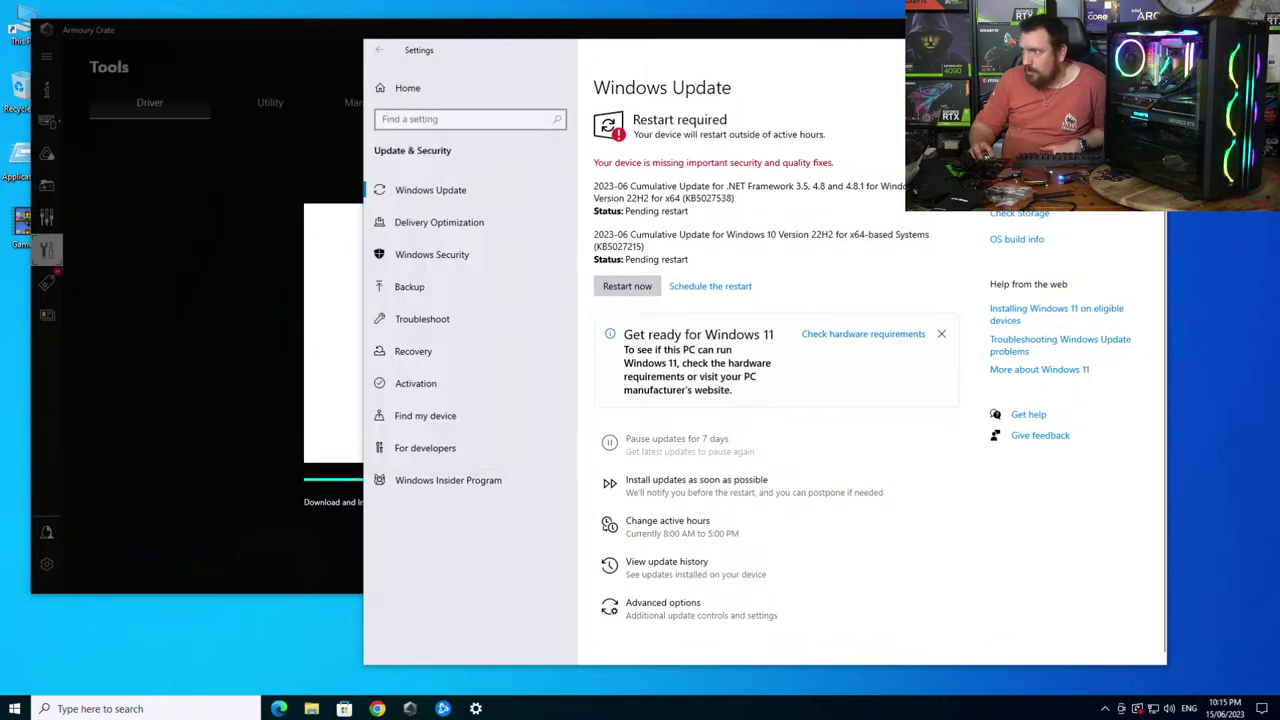
pyautogui.hotkey('alt', 'F4')
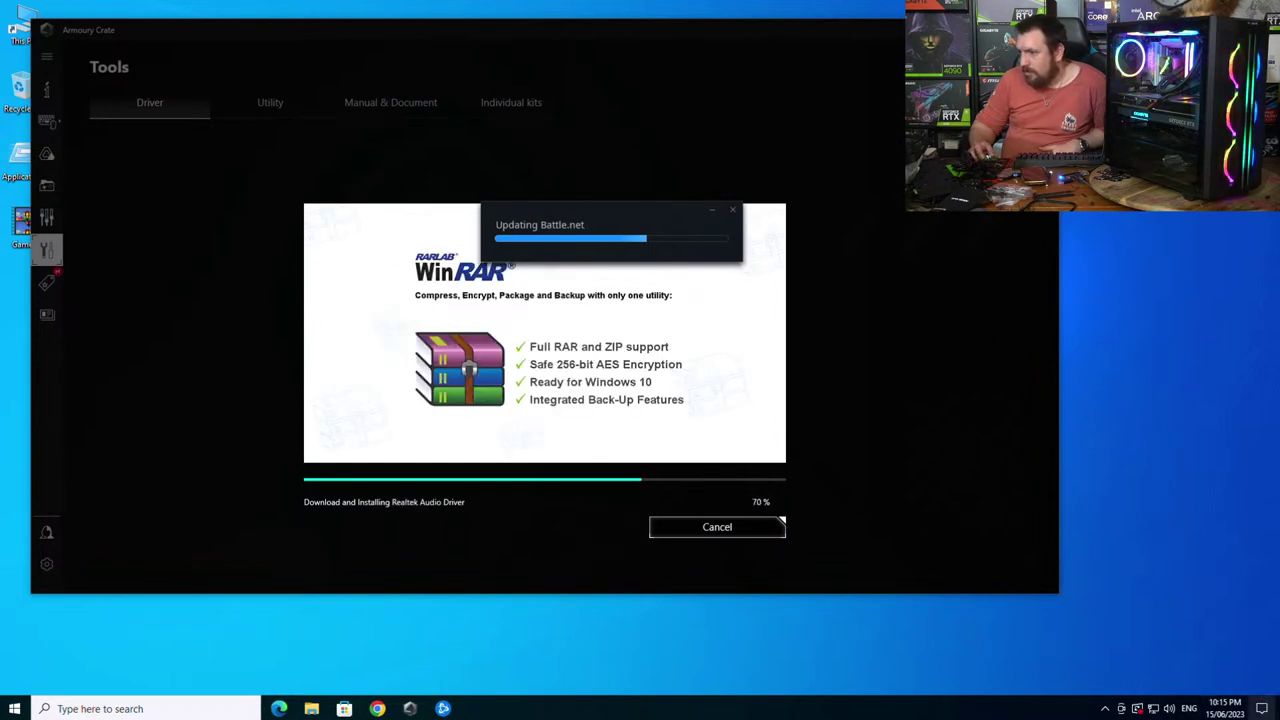
# - Check the notifications and bring up the Battle.net setup window to view its update progress
pyautogui.click(1262, 708)
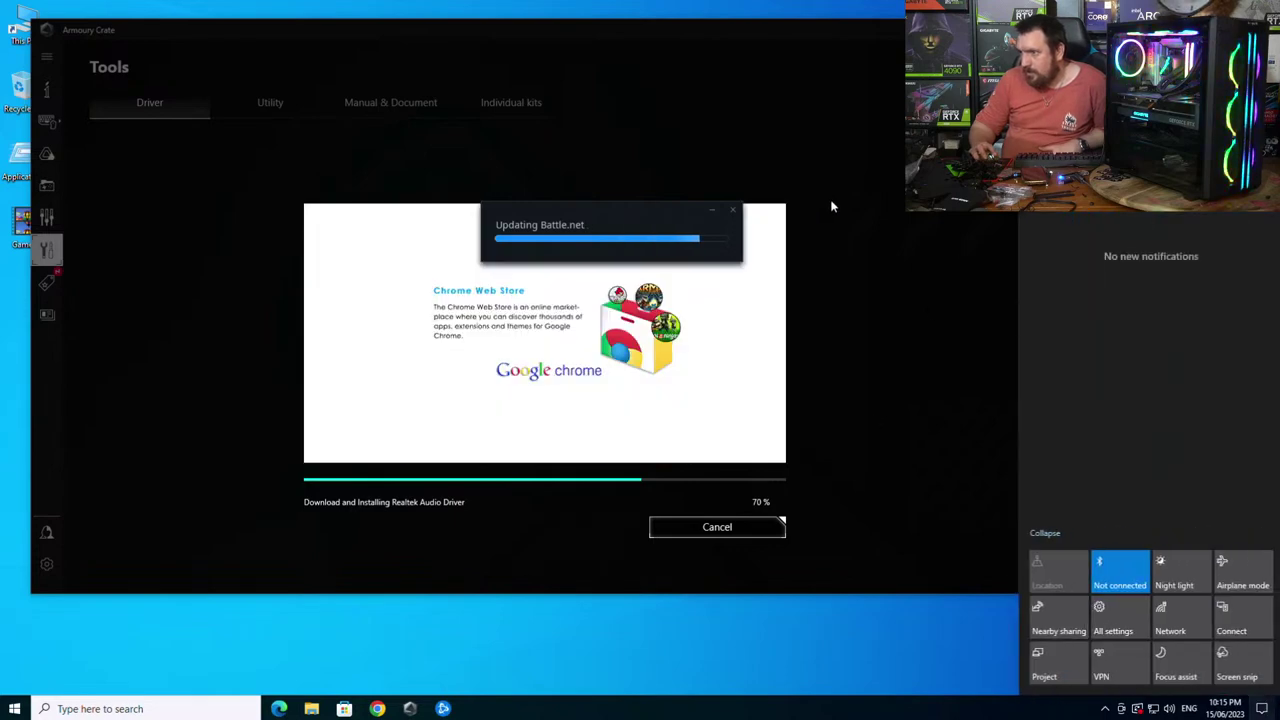
pyautogui.click(857, 180)
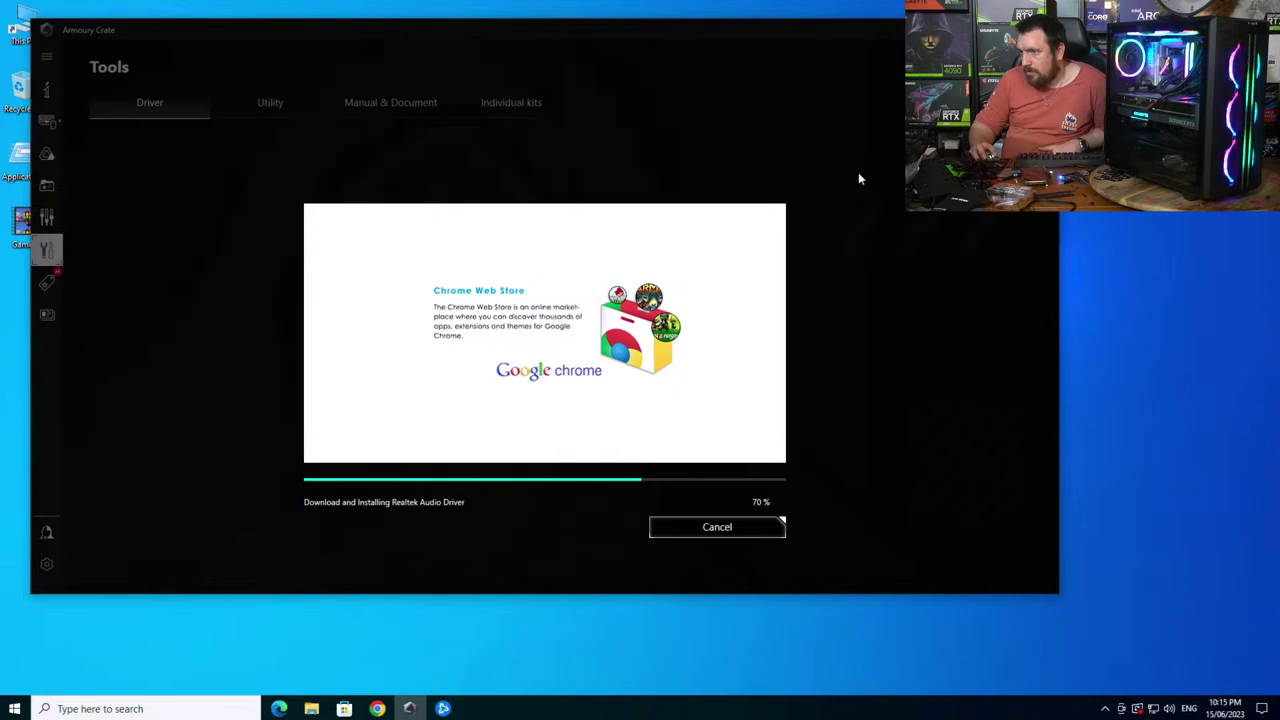
pyautogui.click(446, 708)
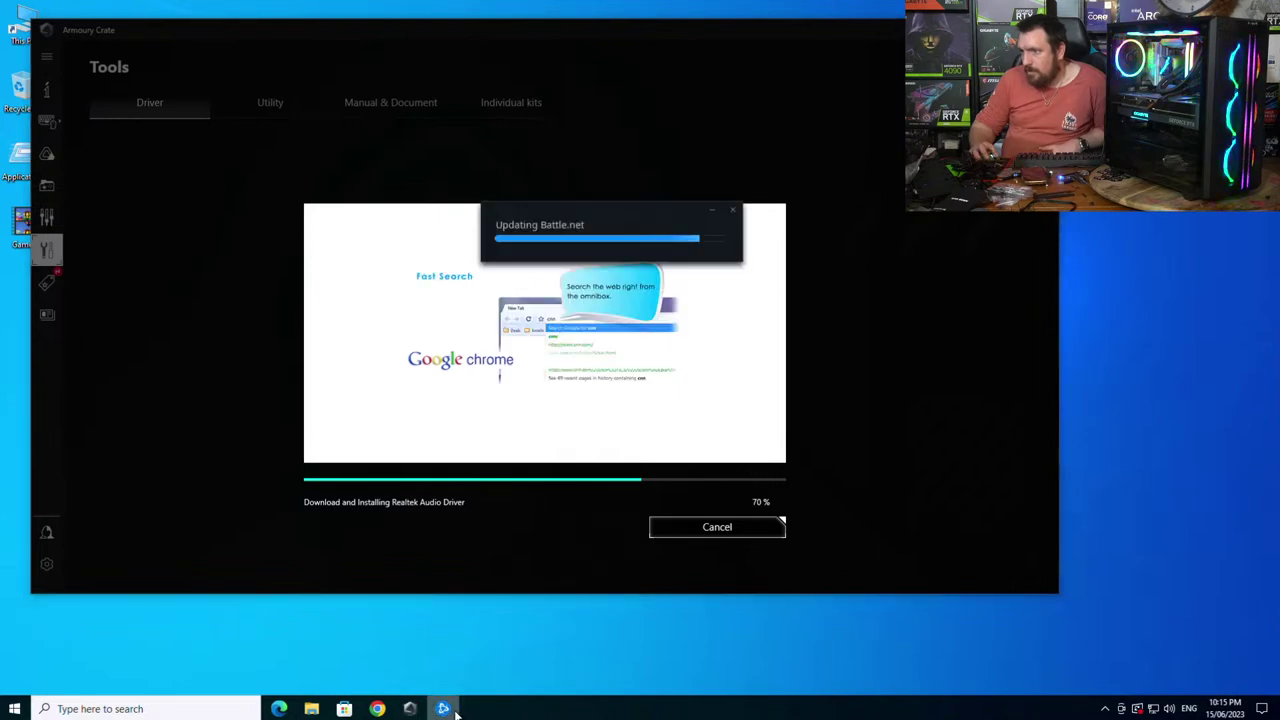
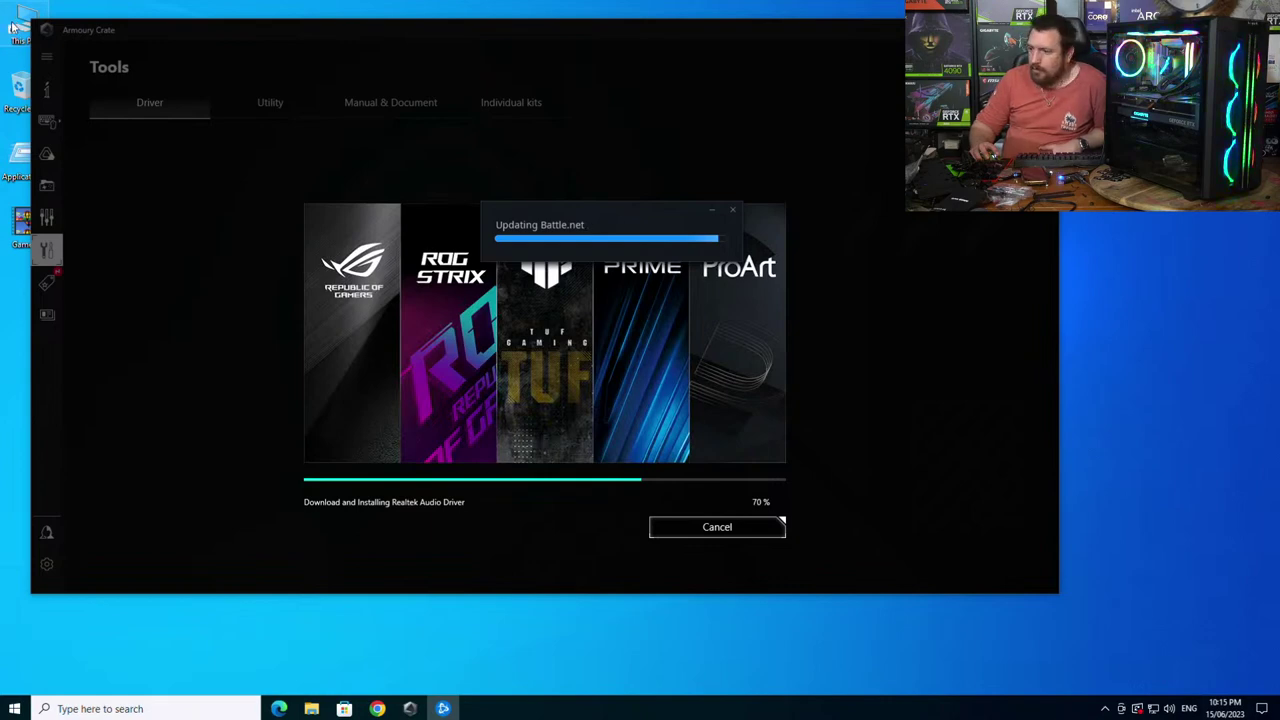
# - Review the Windows Update status under Update & Security and close Settings
pyautogui.click(12, 708)
pyautogui.click(15, 655)
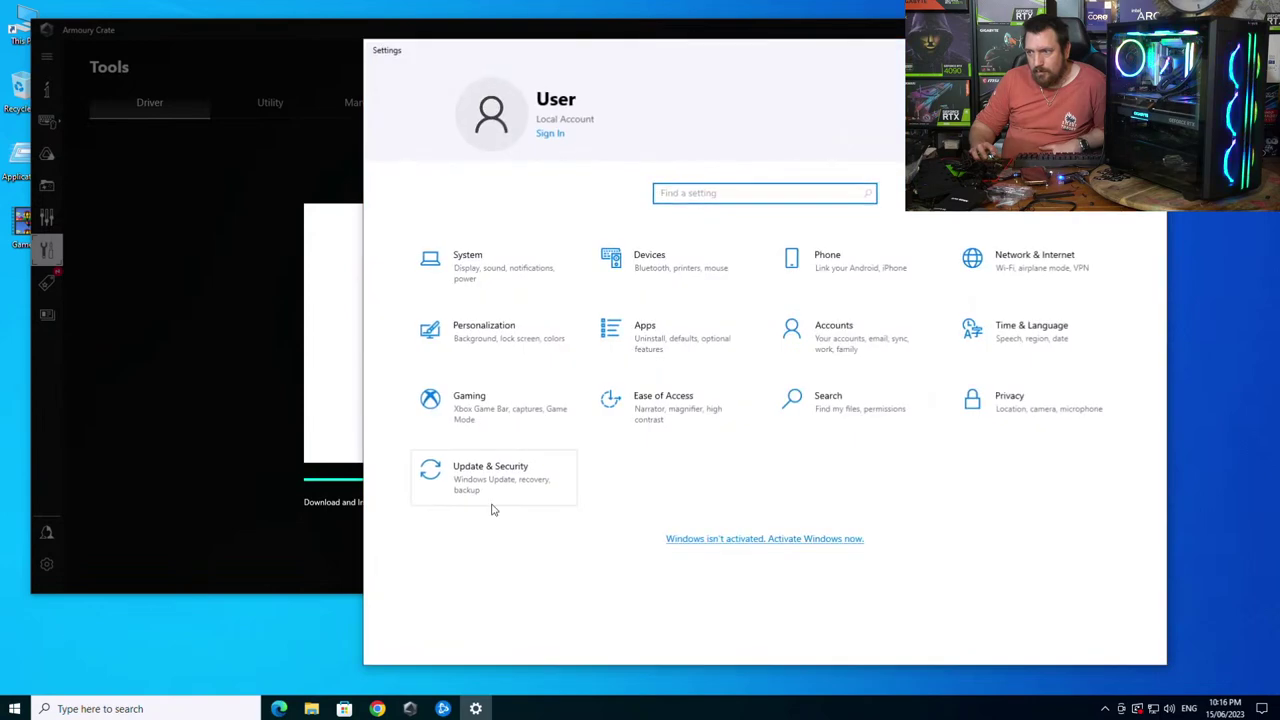
pyautogui.click(497, 490)
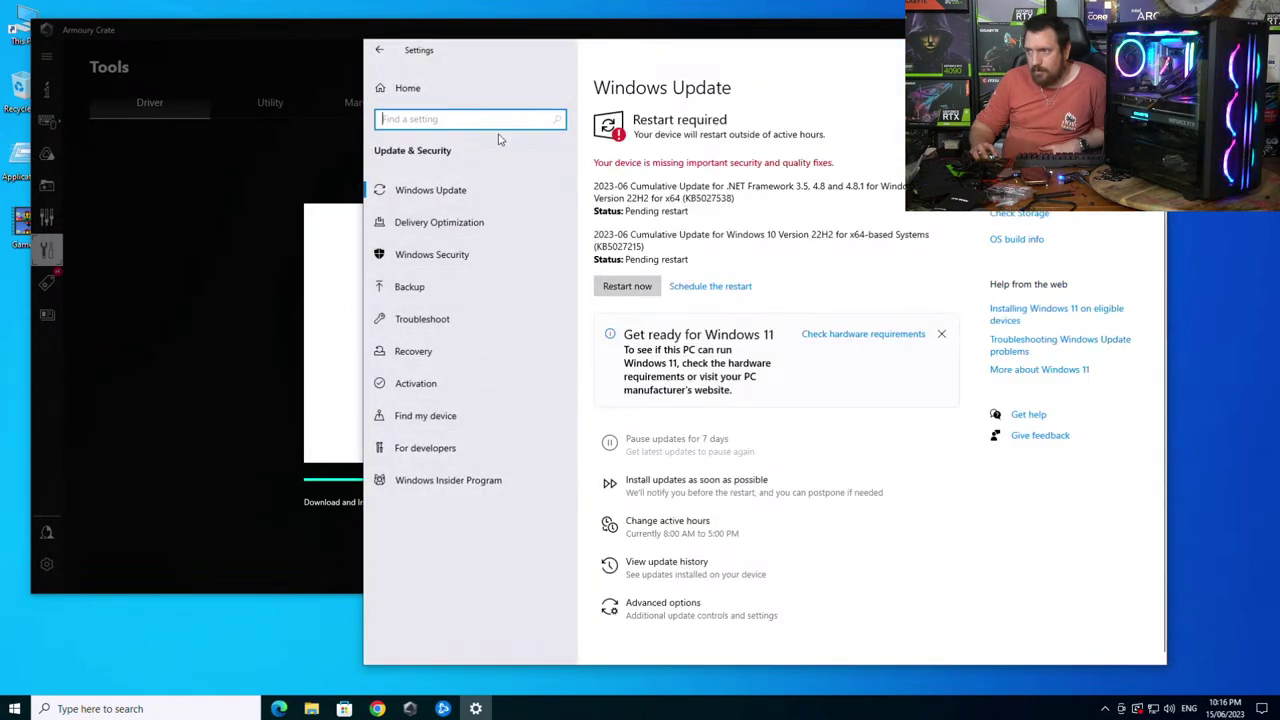
pyautogui.hotkey('alt', 'F4')
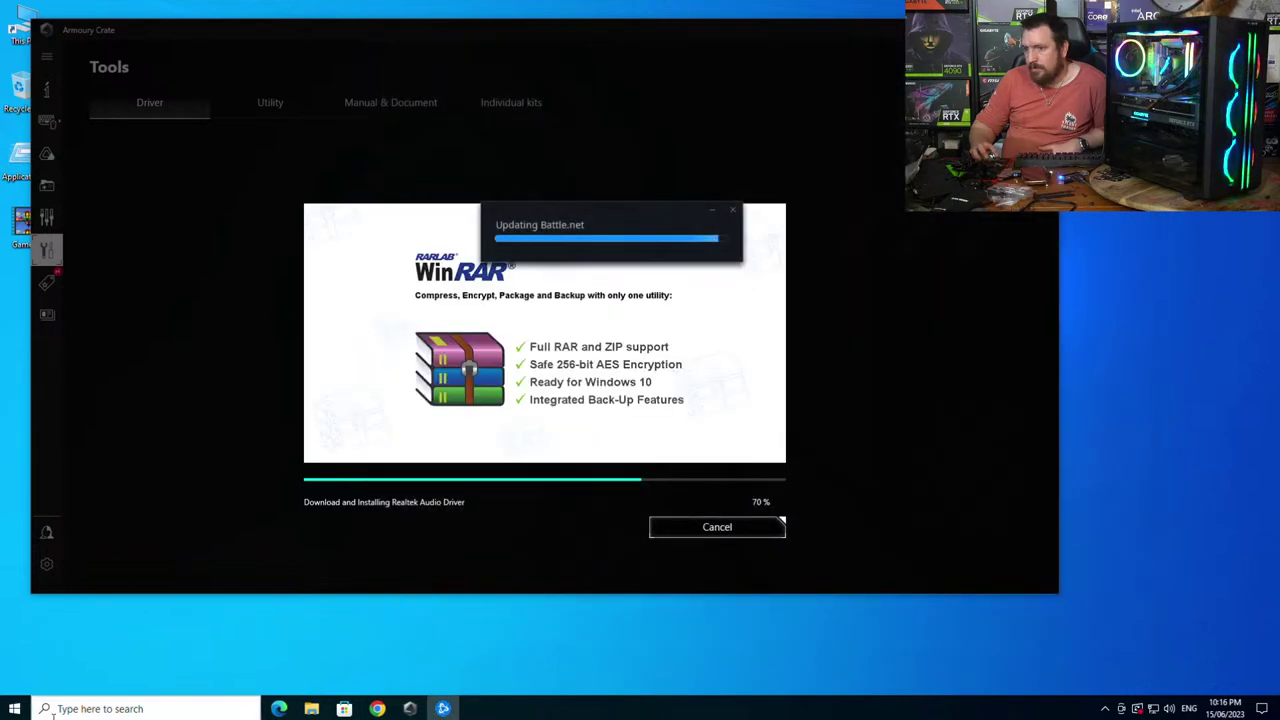
# - Open the Microsoft Store and look at the notification list
pyautogui.click(345, 709)
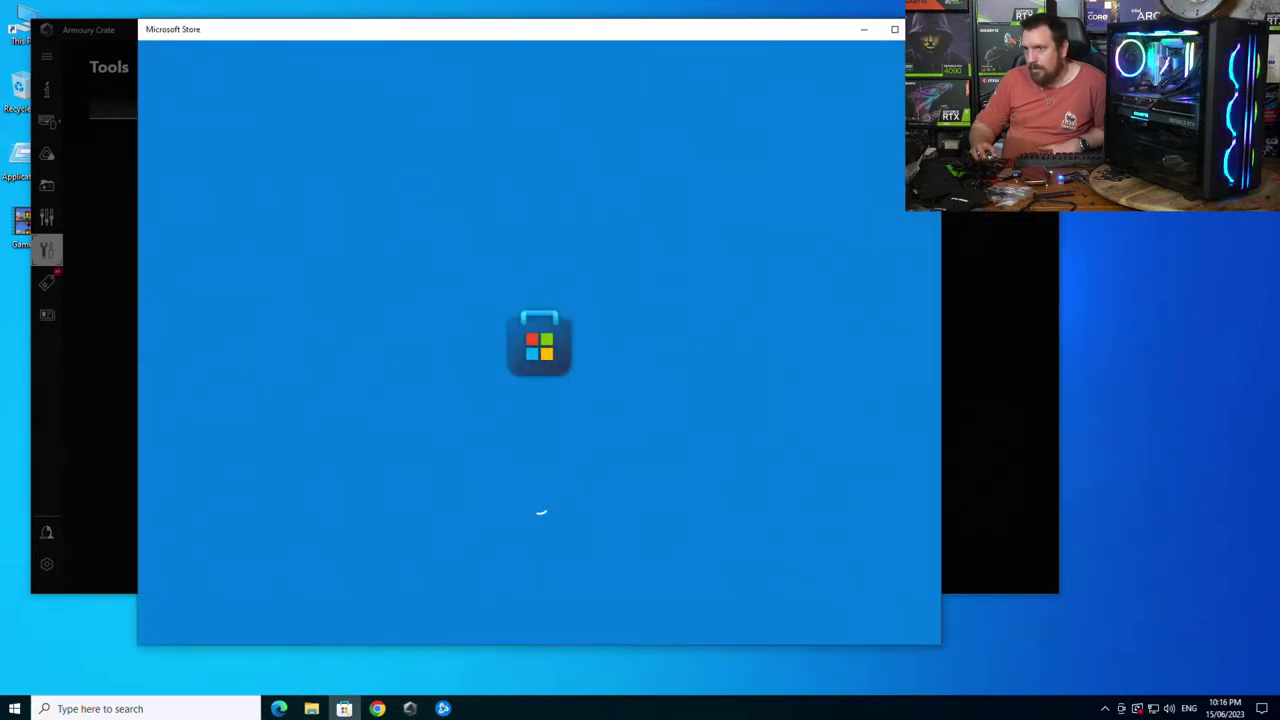
pyautogui.press('super+a')
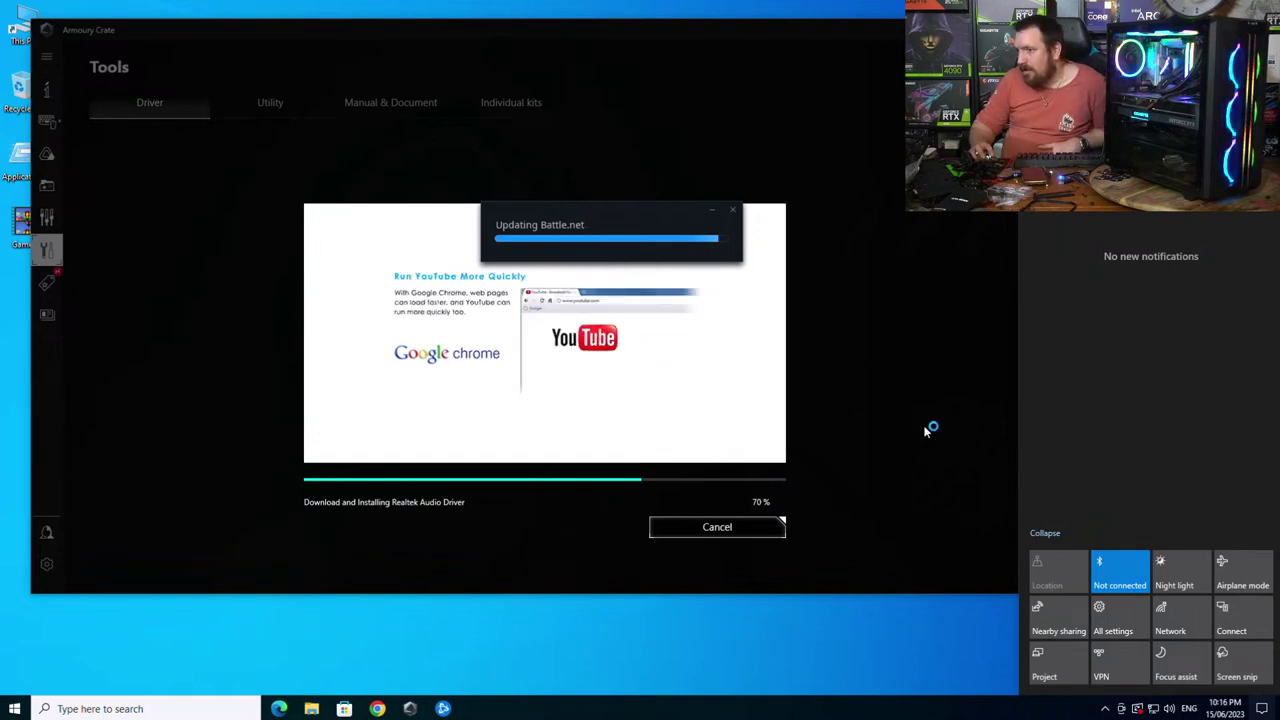
# - Open Task Manager and sort the running processes by CPU usage
pyautogui.rightClick(672, 702)
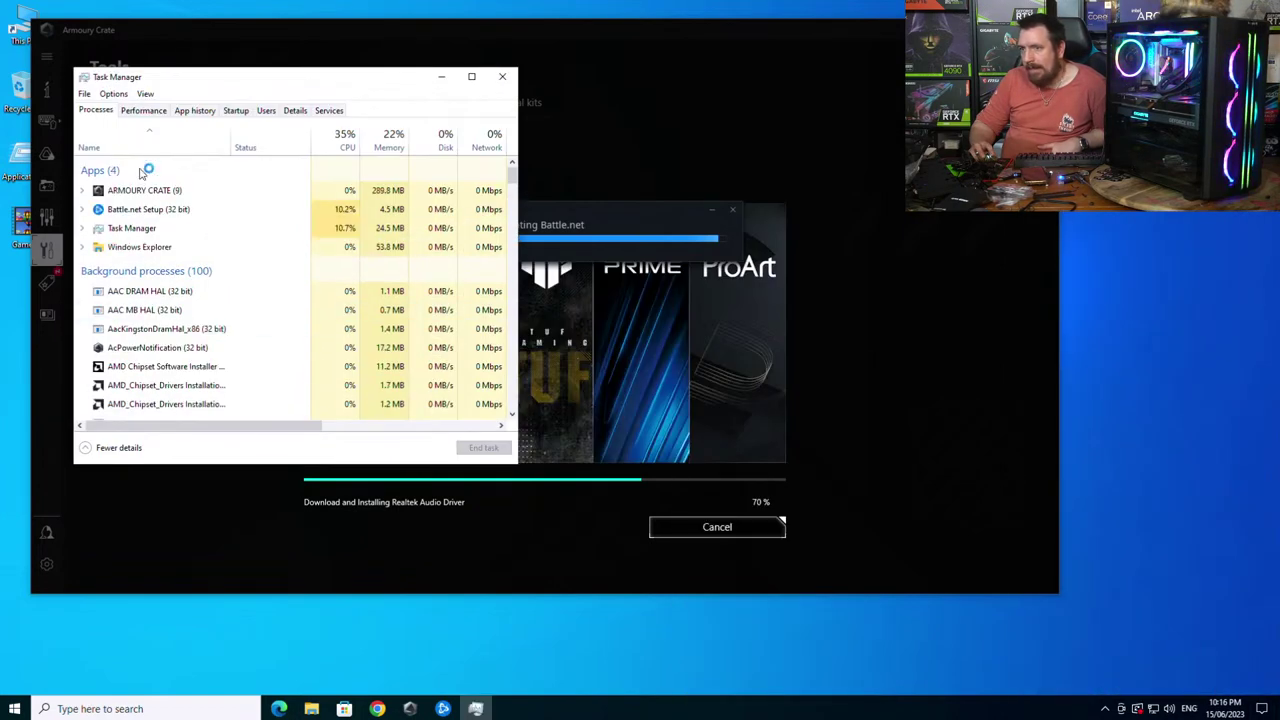
pyautogui.click(335, 143)
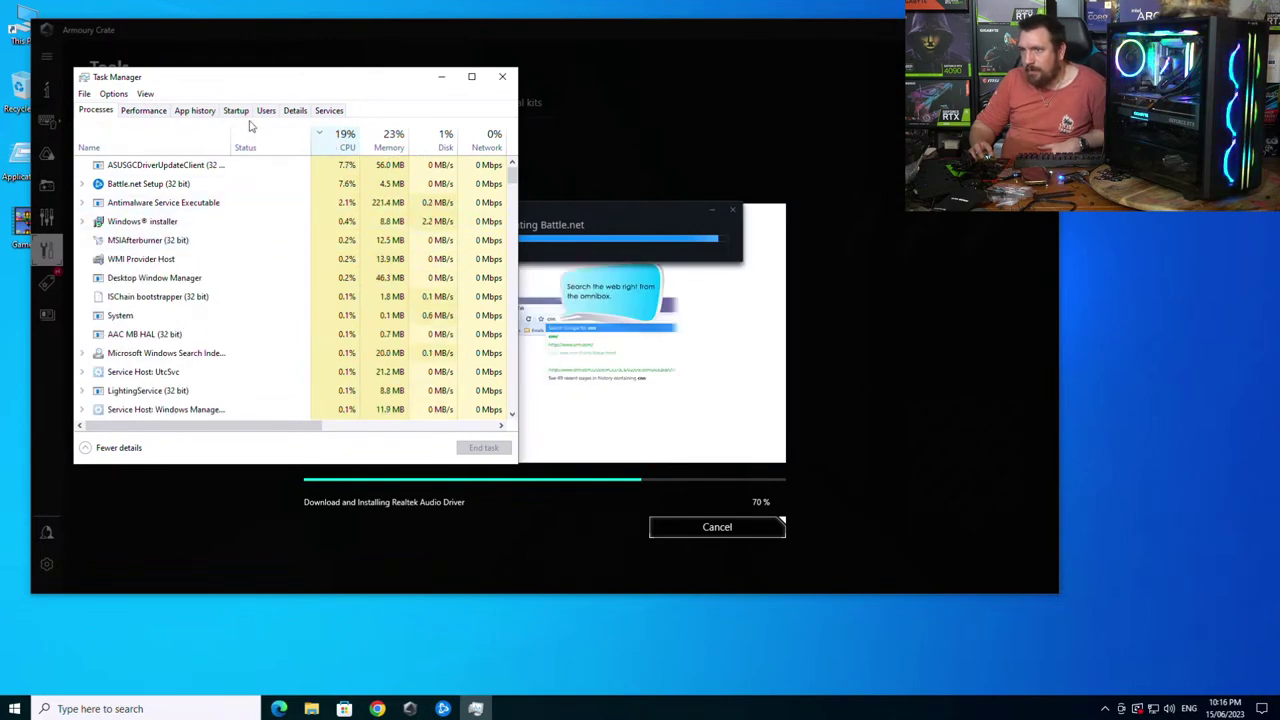
# - Change the CPU performance graph to logical processors and view the GPU 0 performance
pyautogui.click(155, 114)
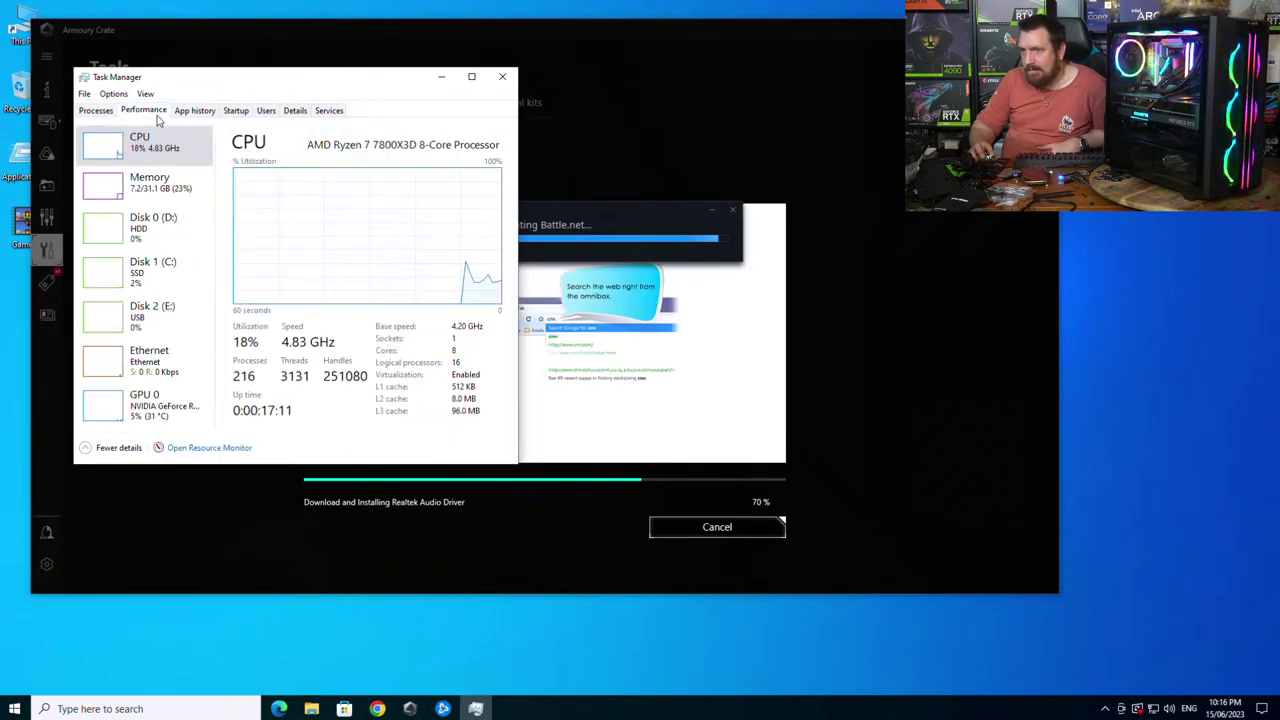
pyautogui.rightClick(366, 240)
pyautogui.moveTo(420, 243)
pyautogui.click(560, 260)
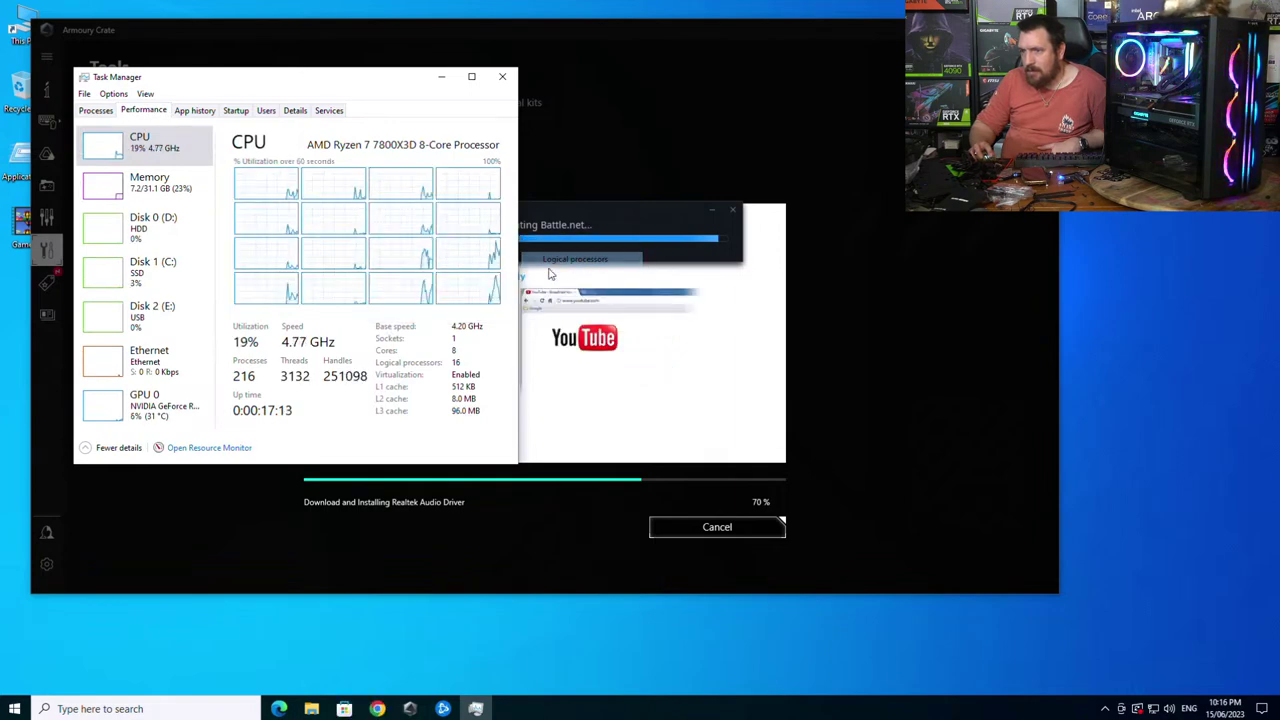
pyautogui.click(124, 410)
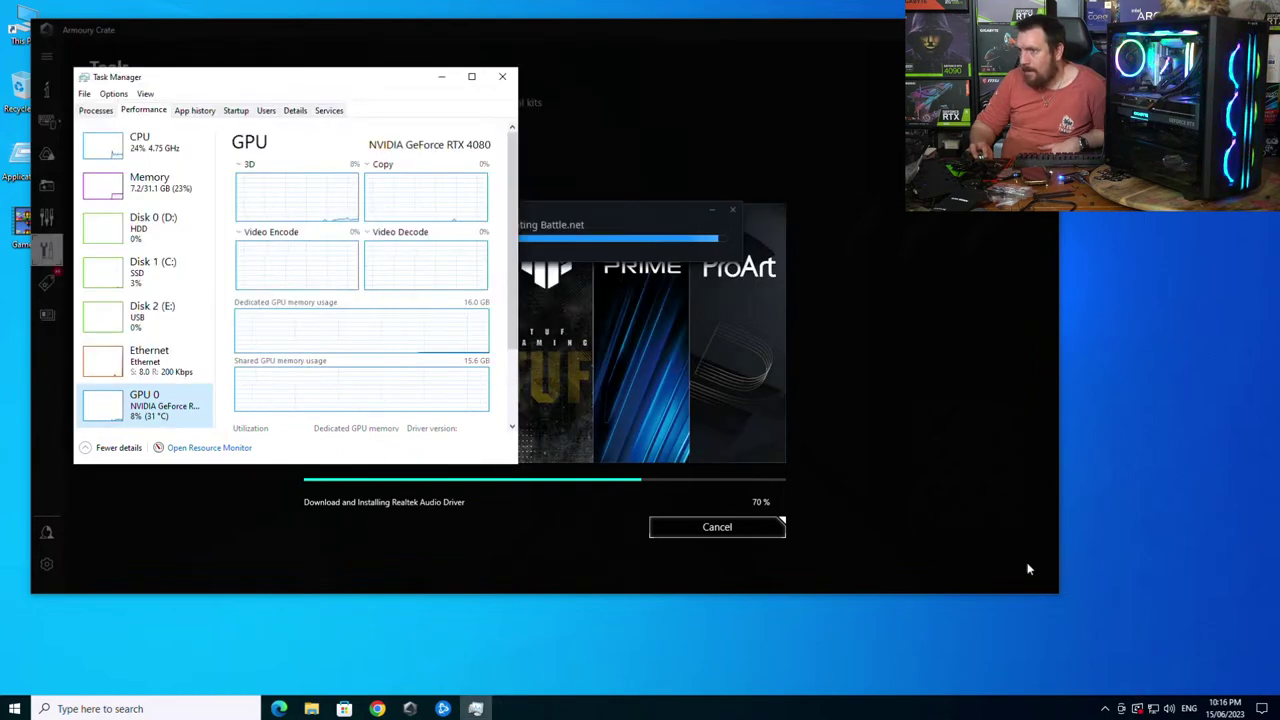
# - Check the notifications and running processes, and bring the Battle.net setup window to the front
pyautogui.click(1262, 708)
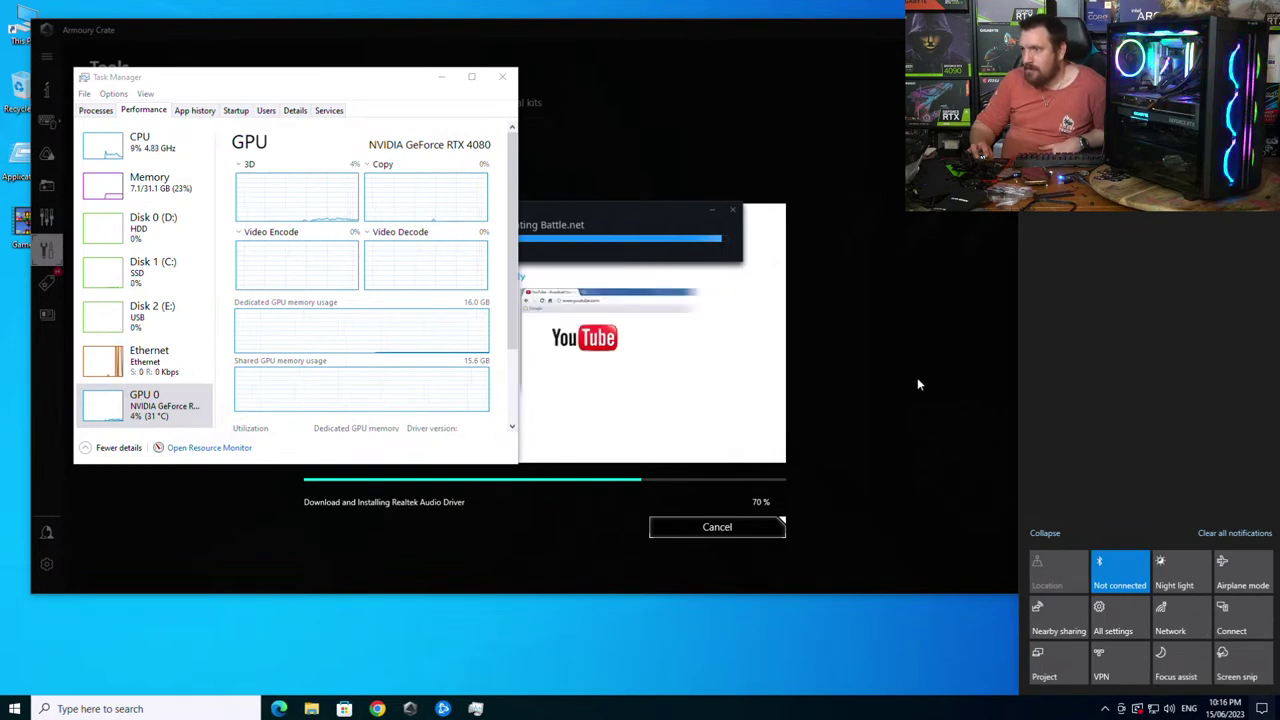
pyautogui.click(97, 109)
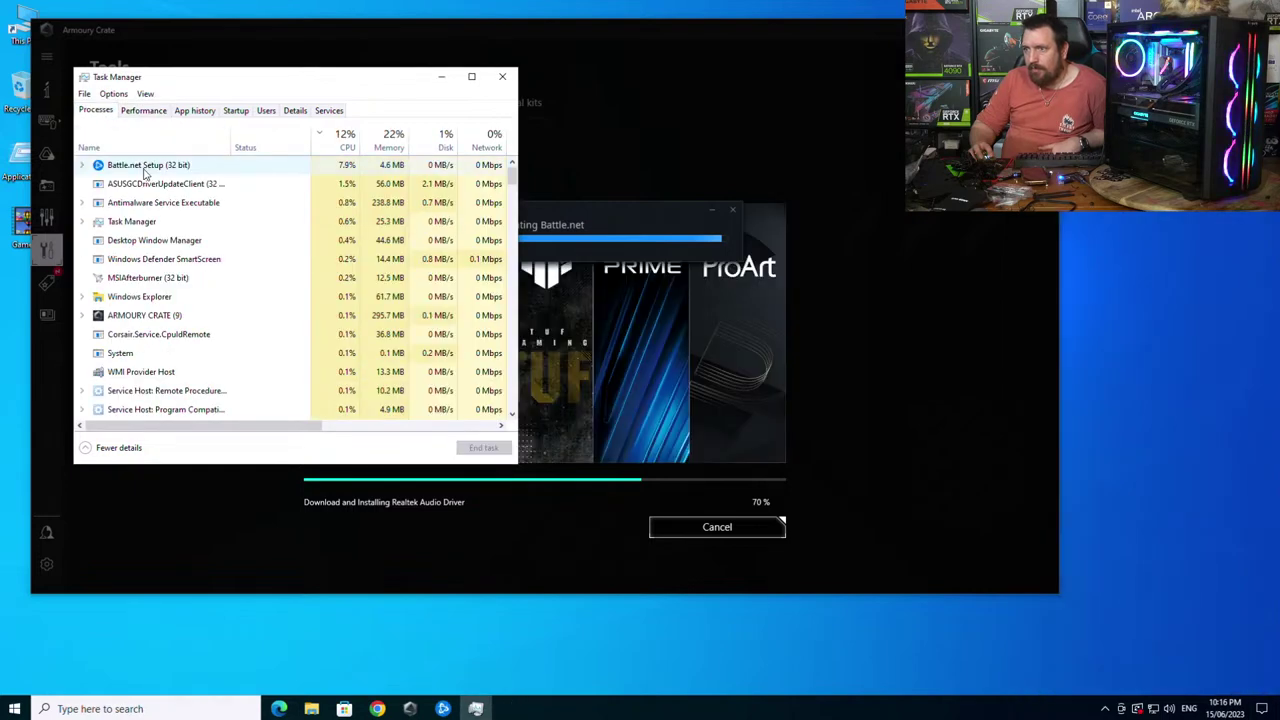
pyautogui.click(443, 708)
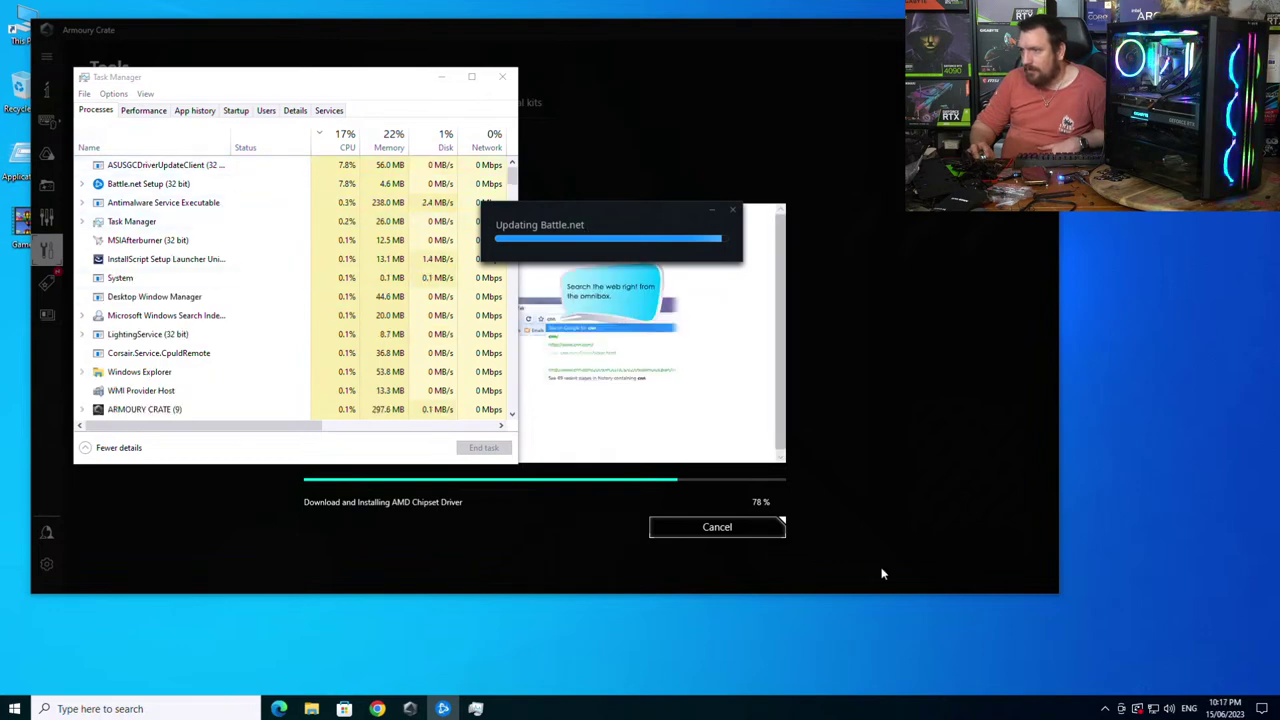
# - Examine the per-core CPU activity in Task Manager and the hidden system tray icons
pyautogui.click(143, 110)
pyautogui.click(163, 141)
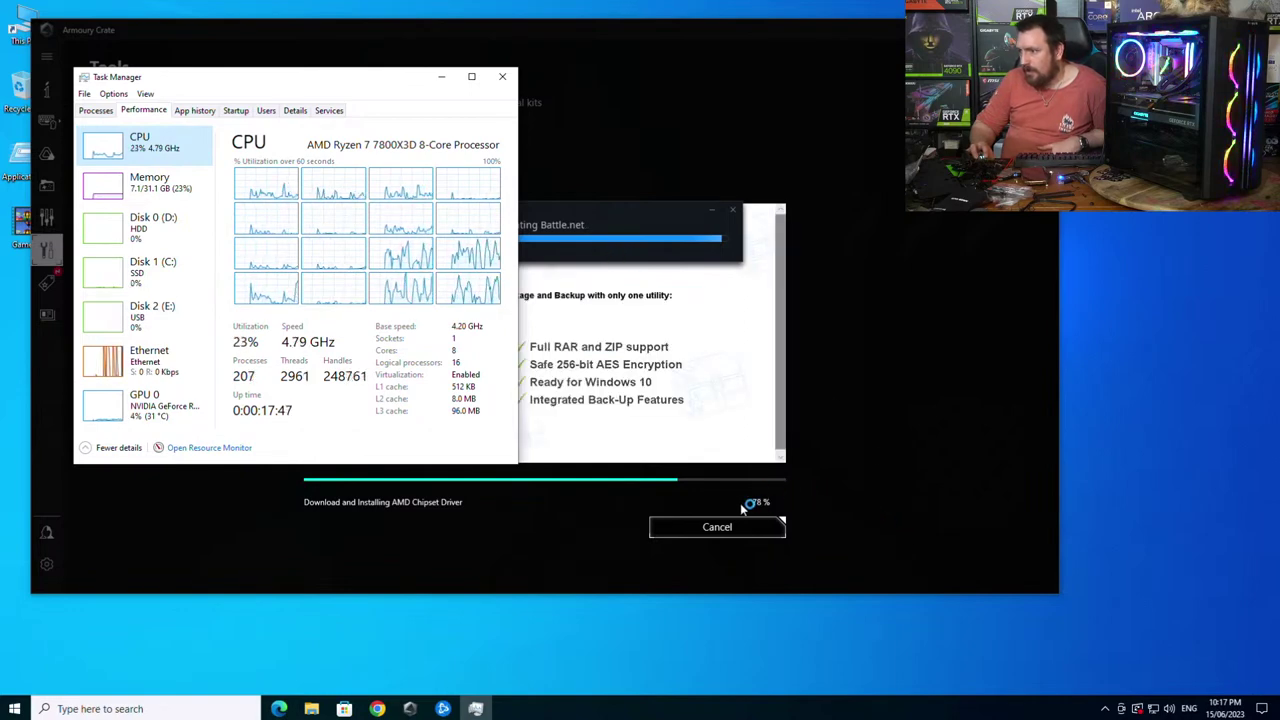
pyautogui.click(1105, 708)
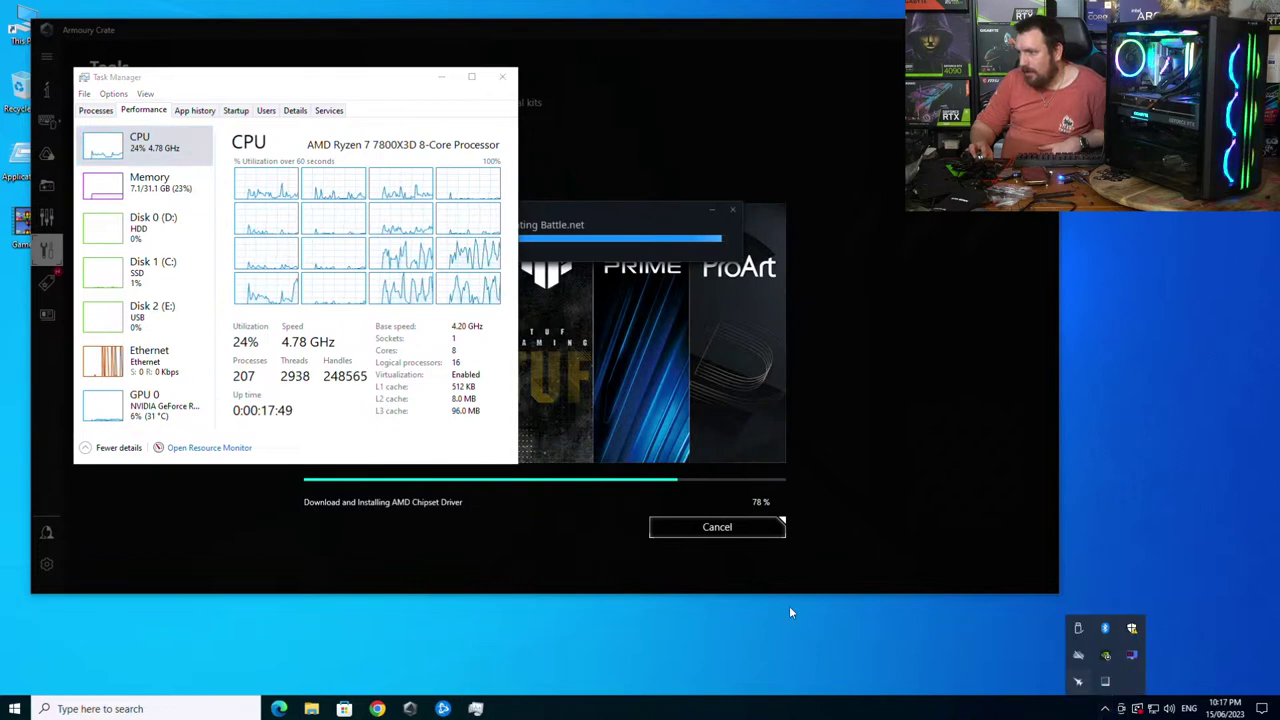
pyautogui.click(312, 708)
pyautogui.scroll(-3, 477, 403)
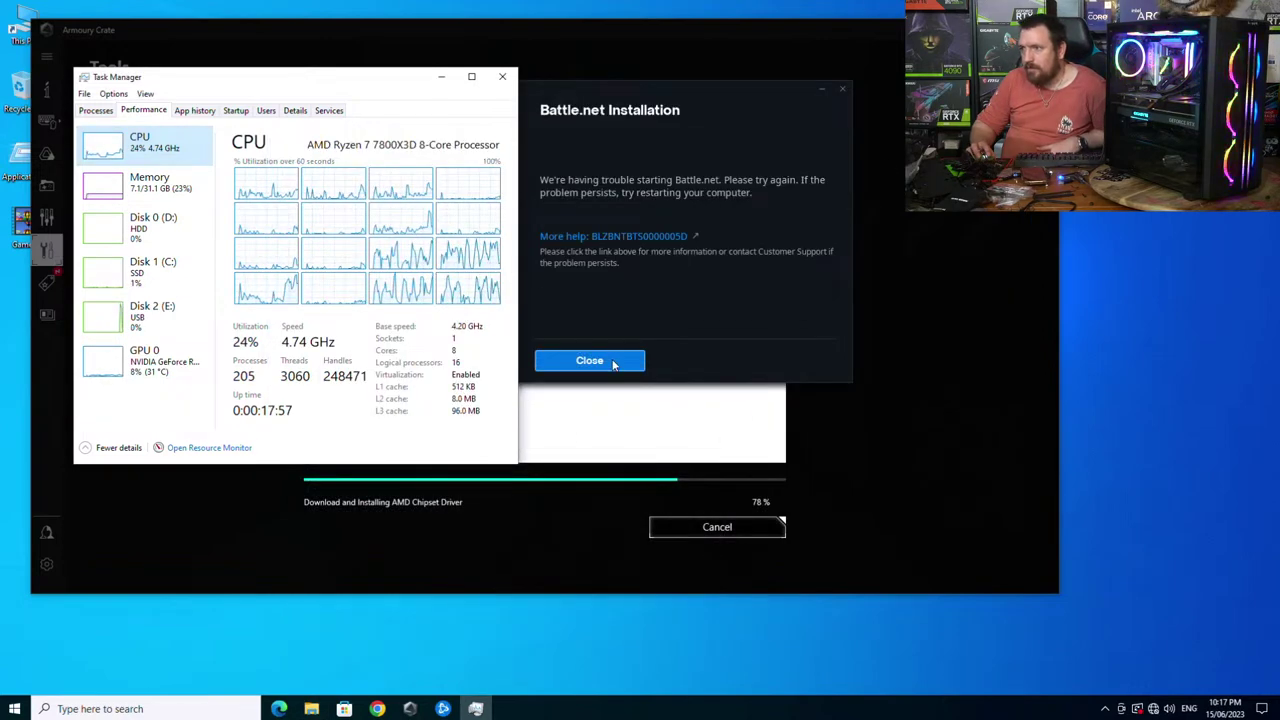
# - Close the Battle.net Installation dialog, check the notifications and running processes, and return to Armoury Crate
pyautogui.click(590, 361)
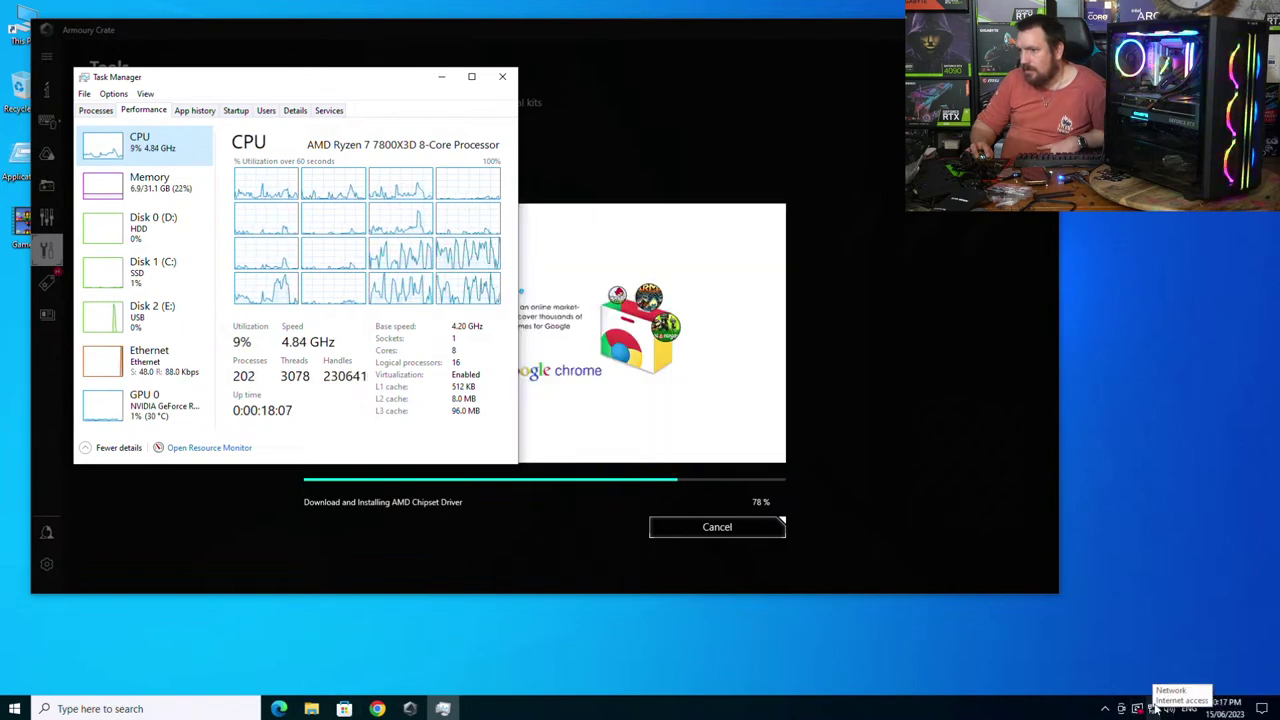
pyautogui.click(1262, 708)
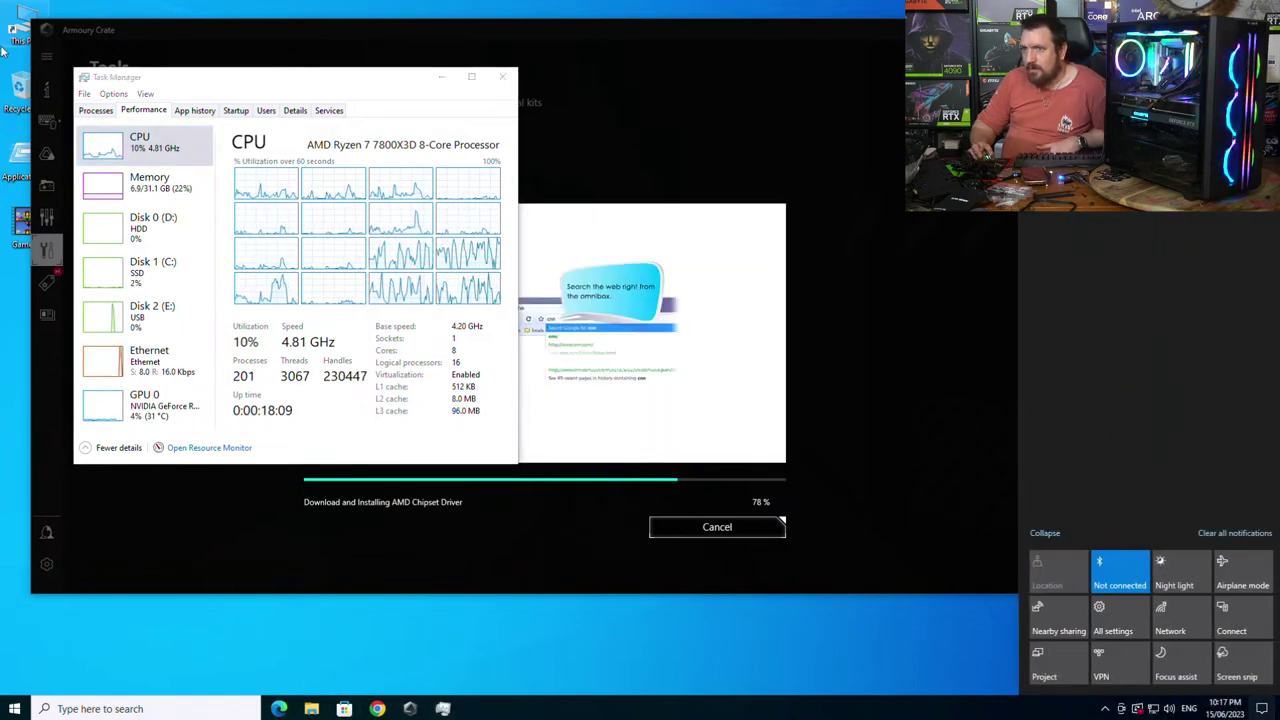
pyautogui.click(97, 110)
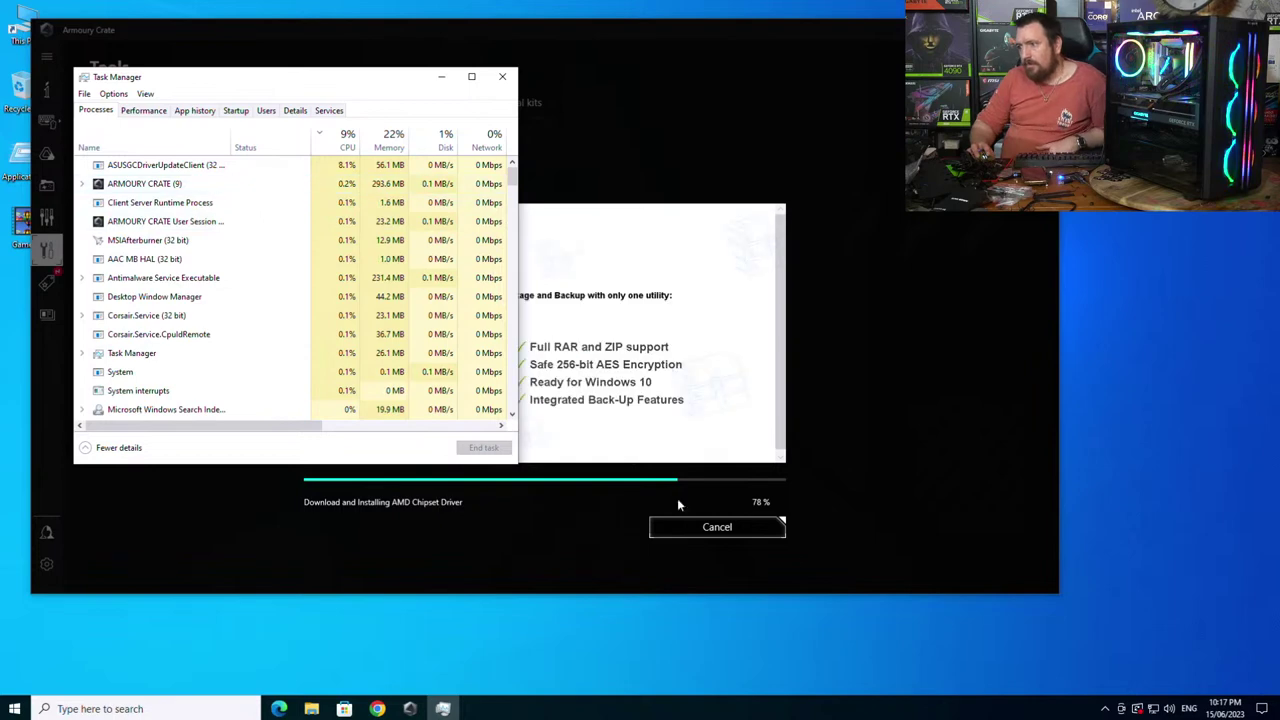
pyautogui.click(885, 308)
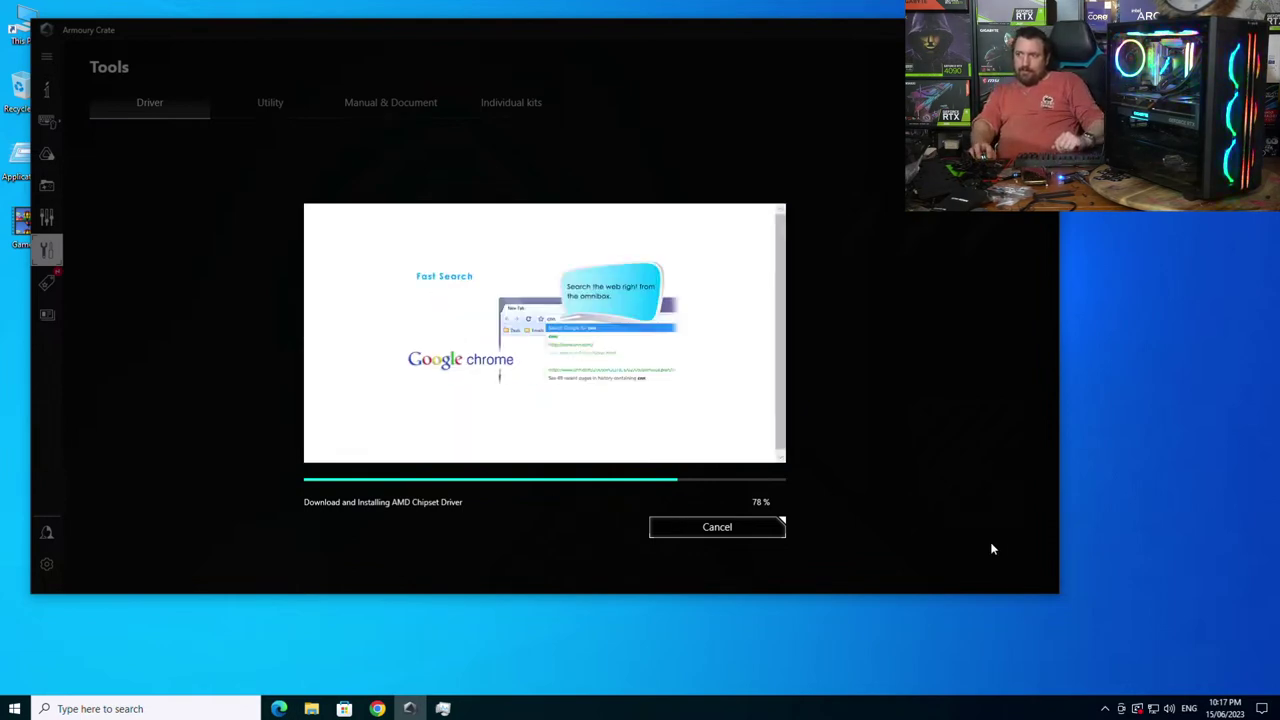
# - Check the notifications, hidden tray icons and network connections during the Armoury Crate driver installation
pyautogui.press('super+a')
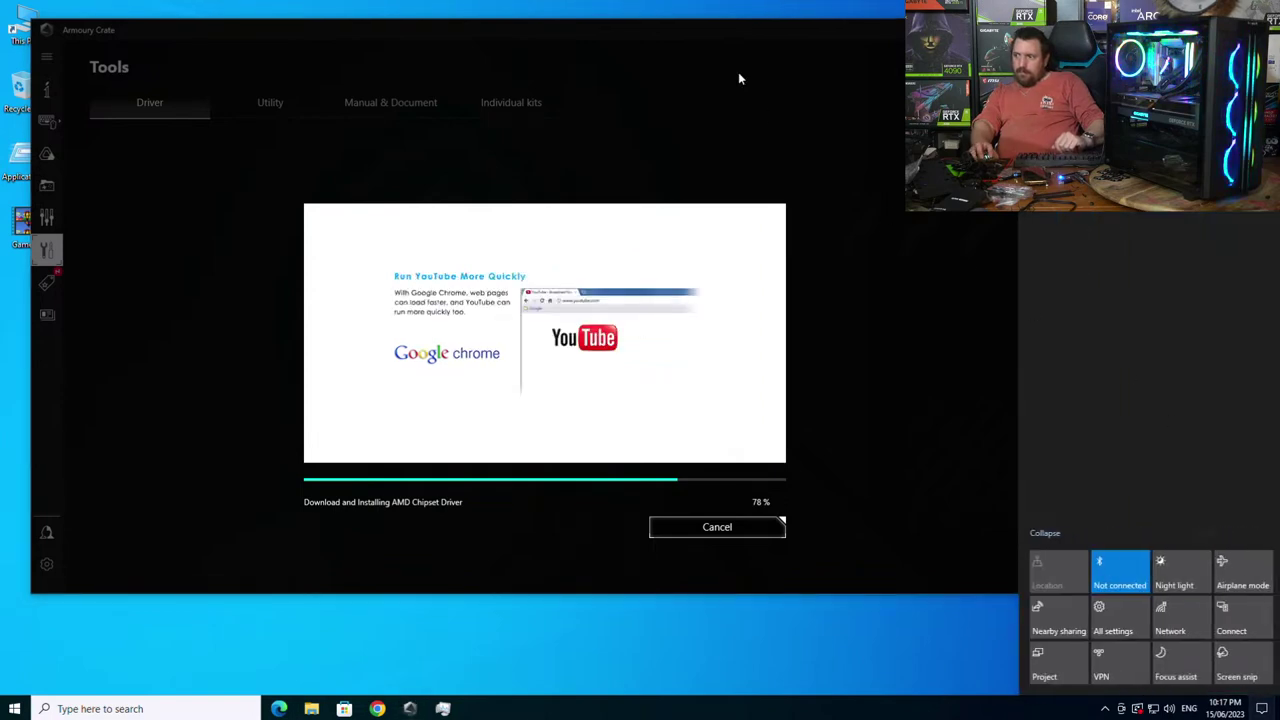
pyautogui.click(384, 36)
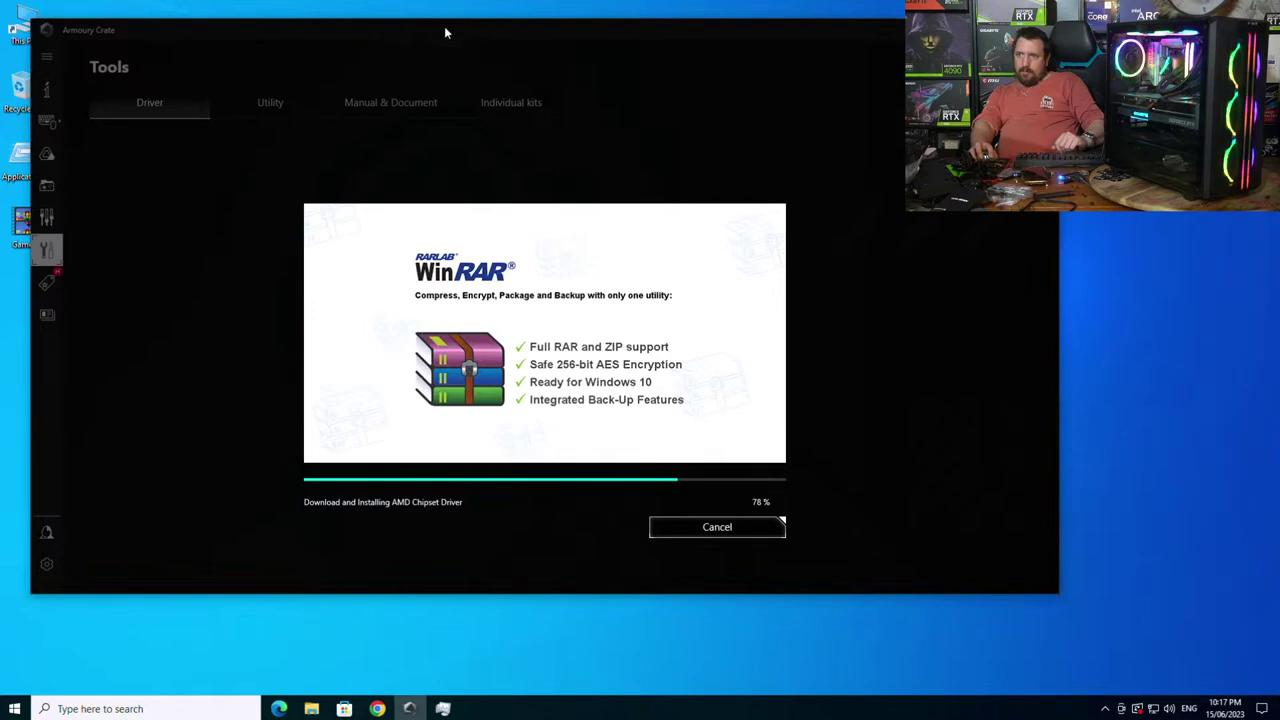
pyautogui.click(1106, 710)
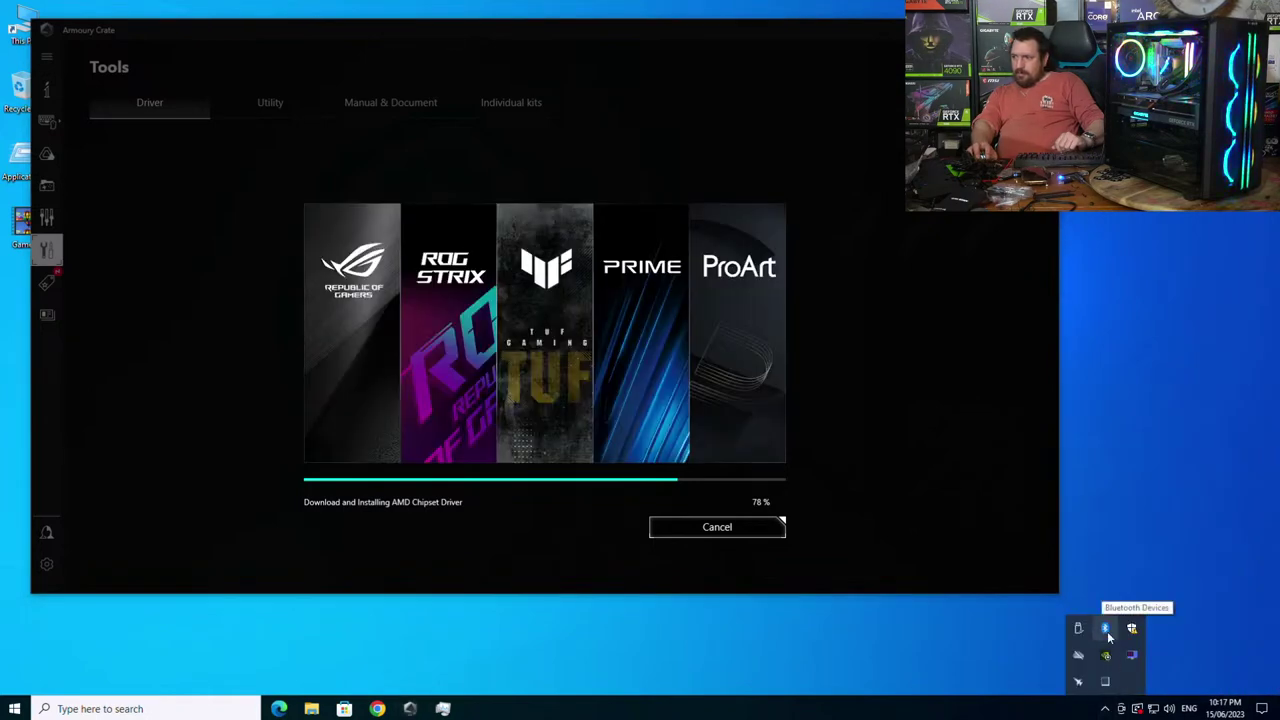
pyautogui.click(1153, 708)
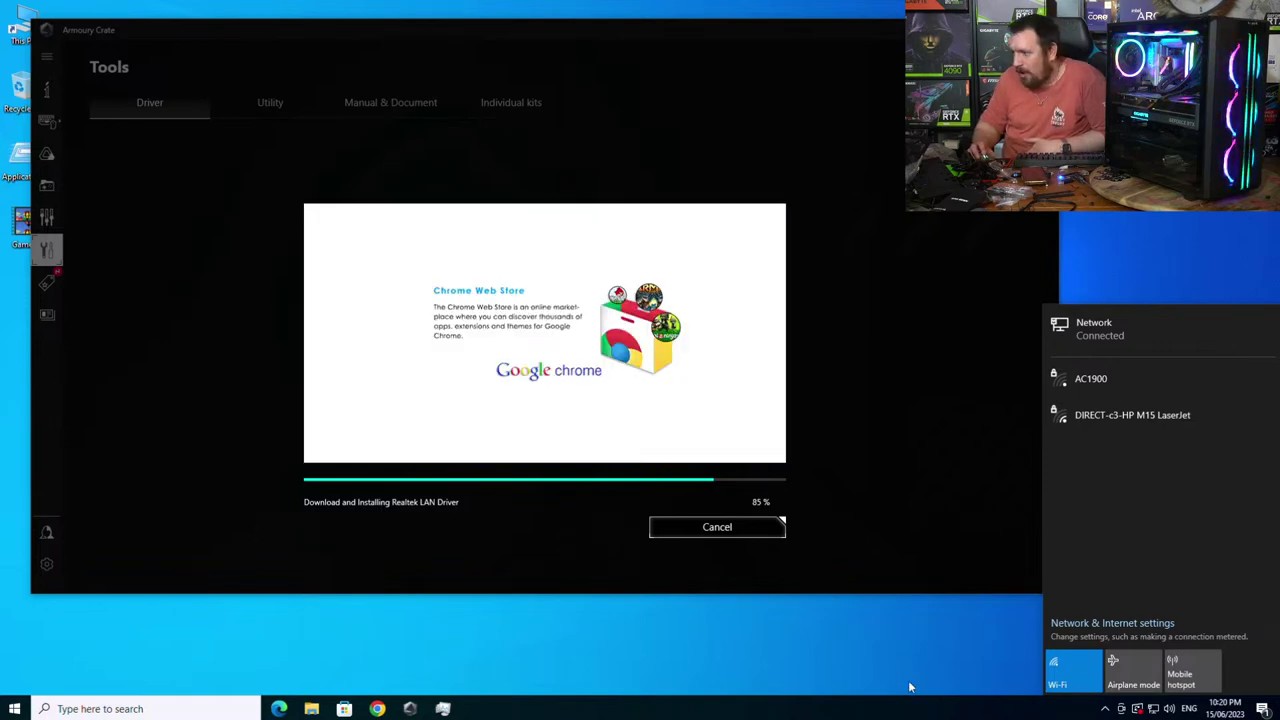
pyautogui.click(1262, 708)
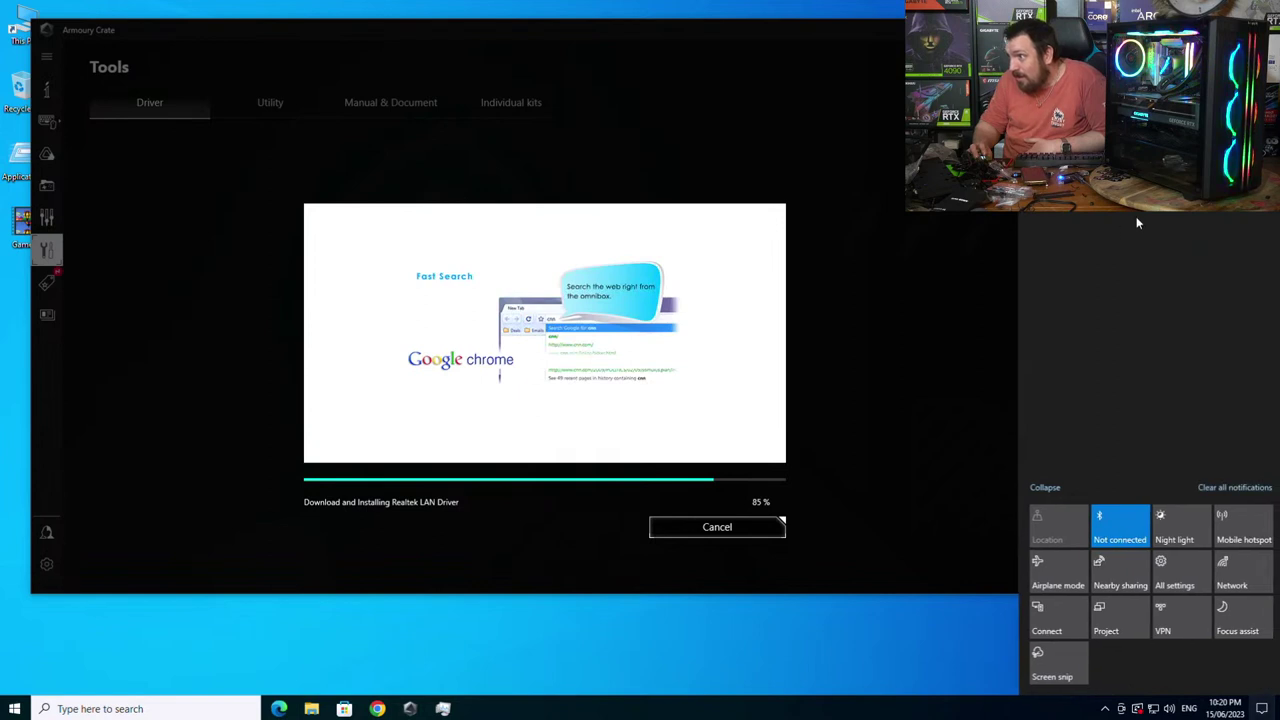
pyautogui.click(977, 377)
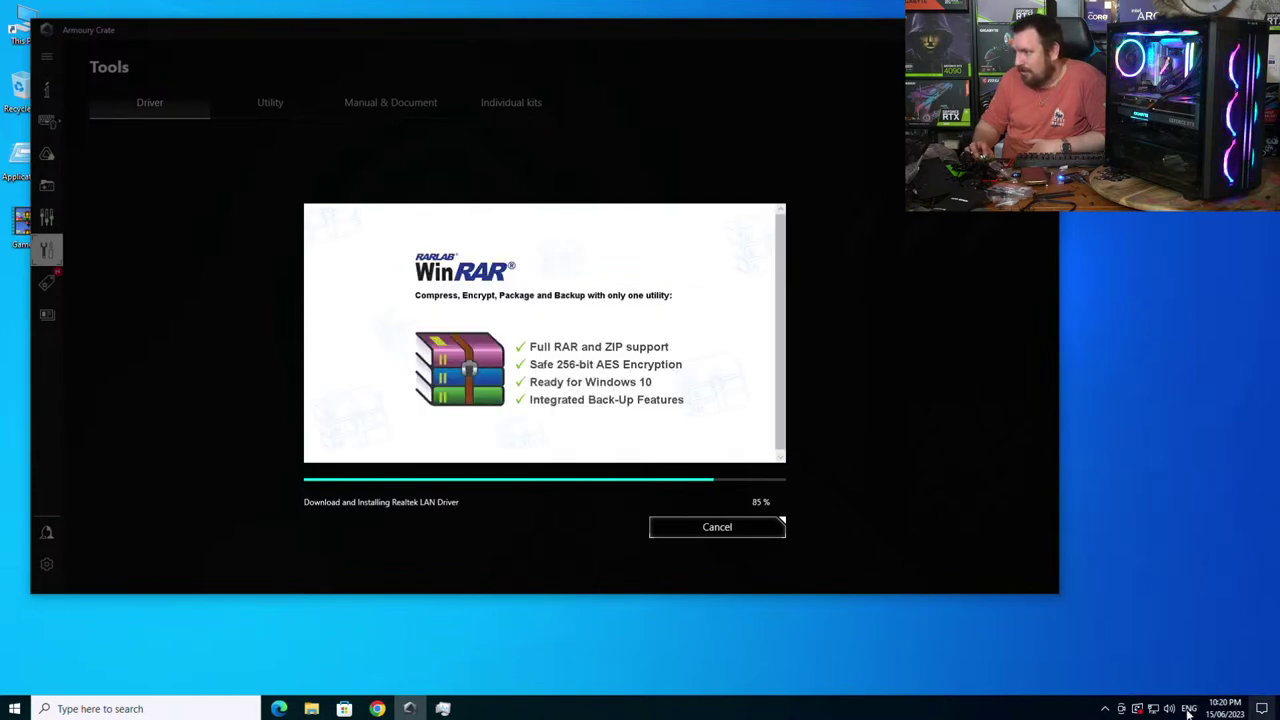
# - Check the hidden tray icons, notifications, network connections and Meet Now pop-up while the Realtek LAN driver installs
pyautogui.click(1104, 708)
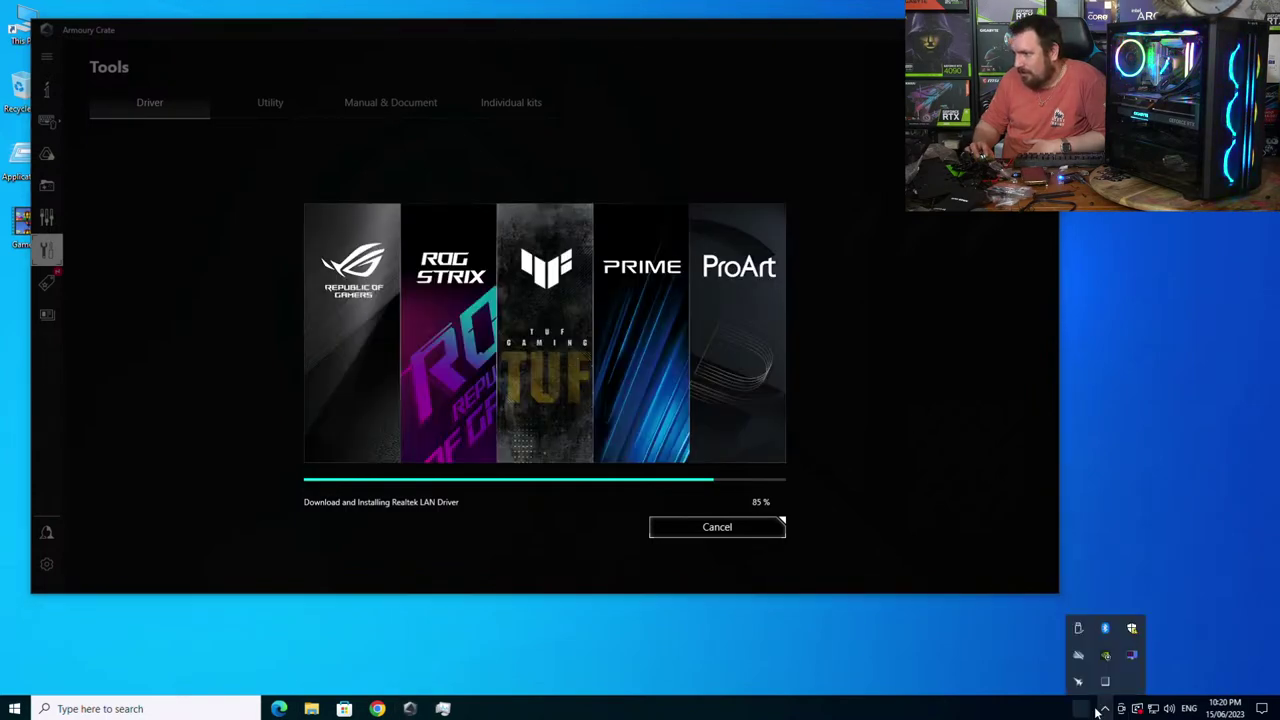
pyautogui.click(1262, 706)
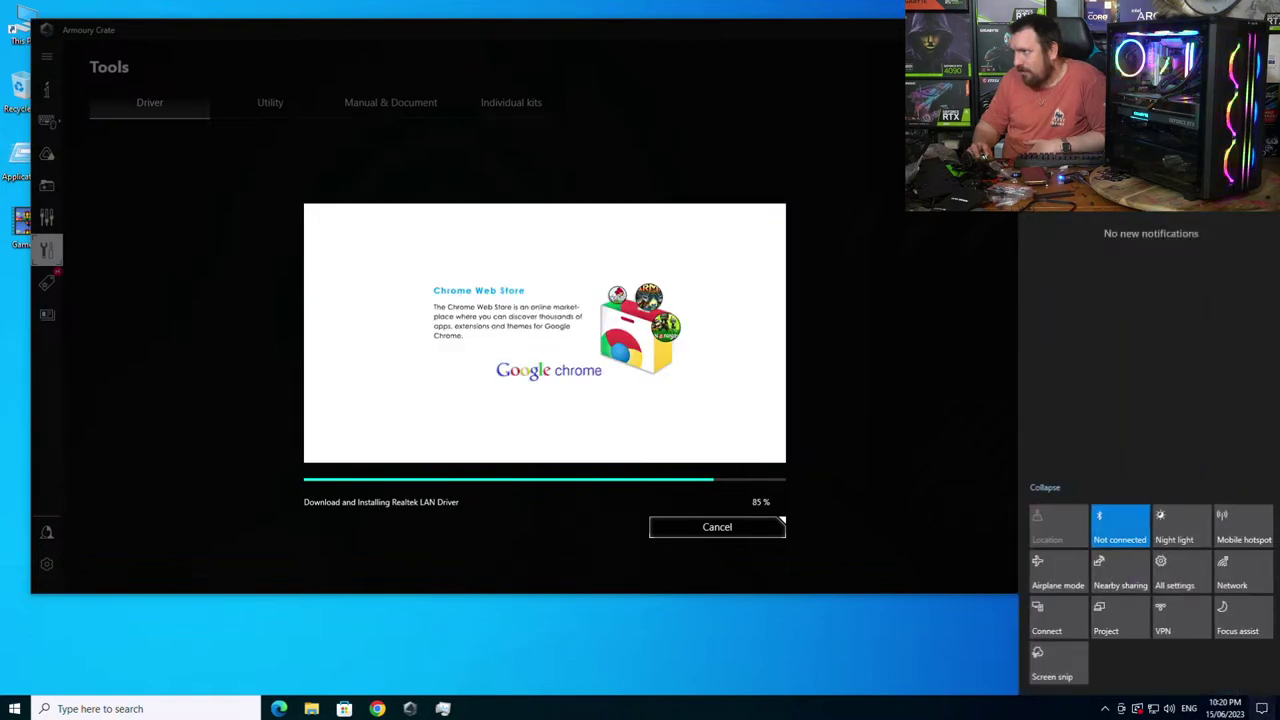
pyautogui.click(409, 708)
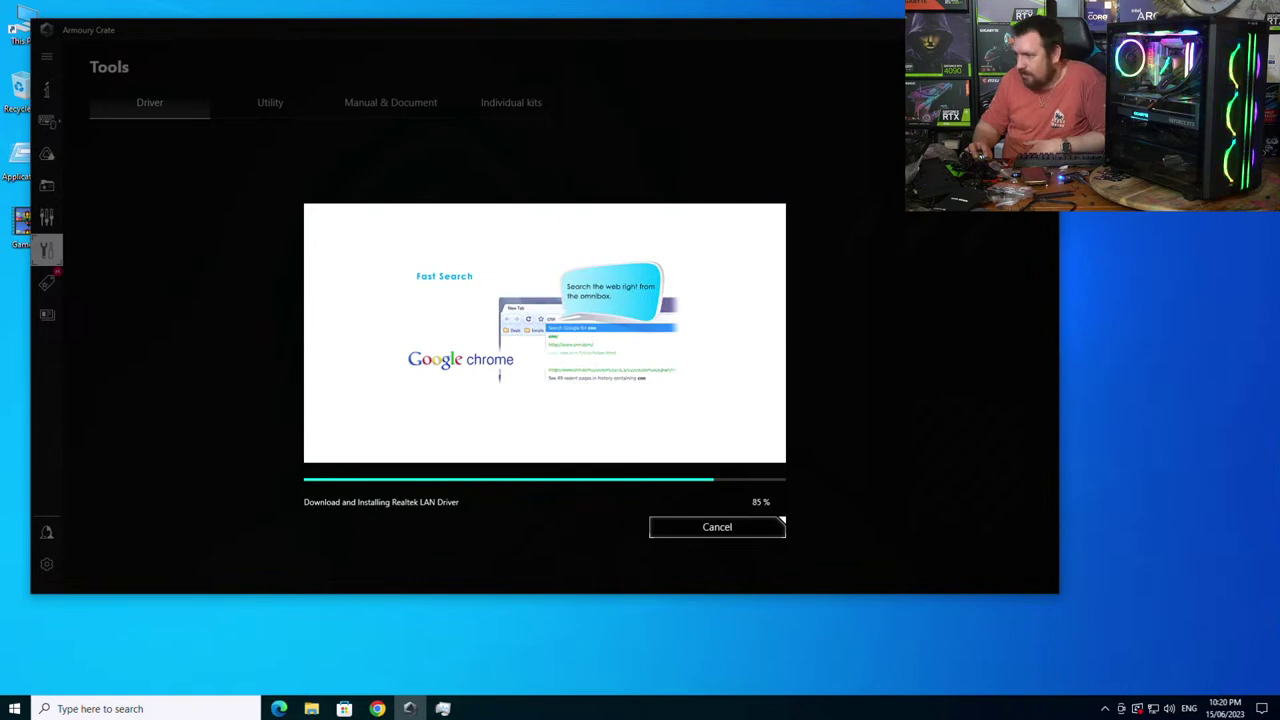
pyautogui.click(1153, 708)
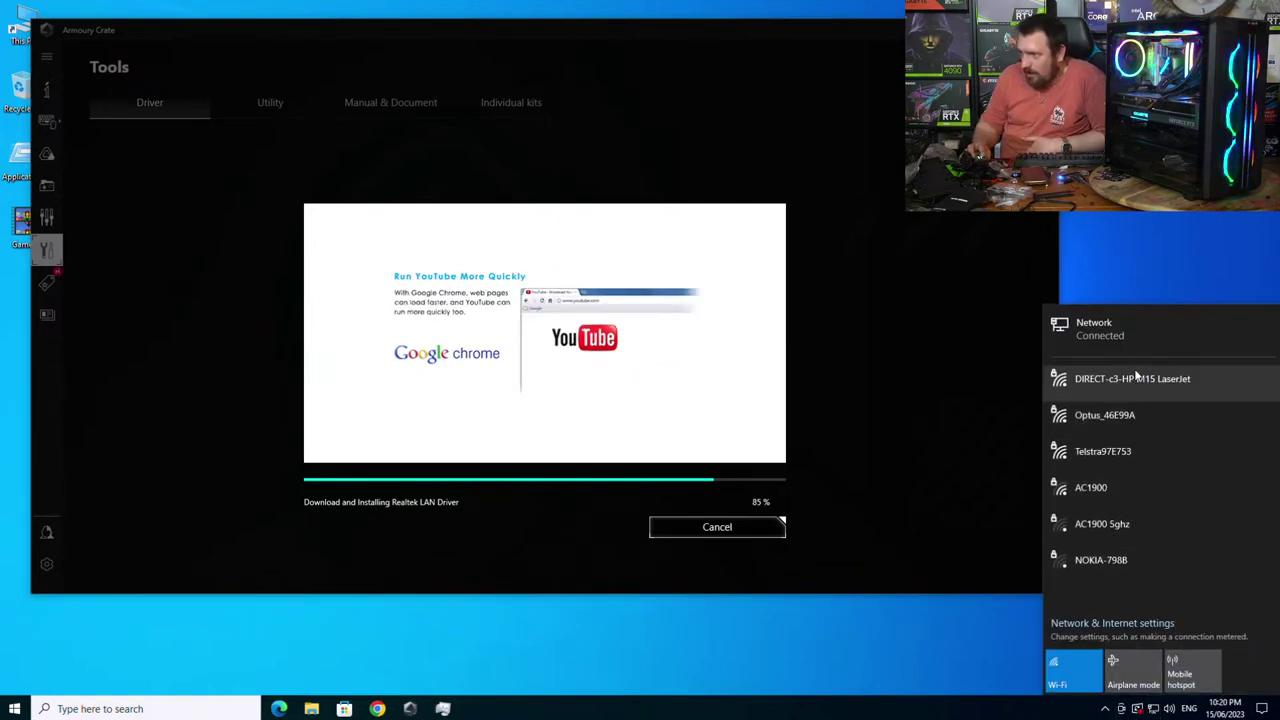
pyautogui.click(1121, 708)
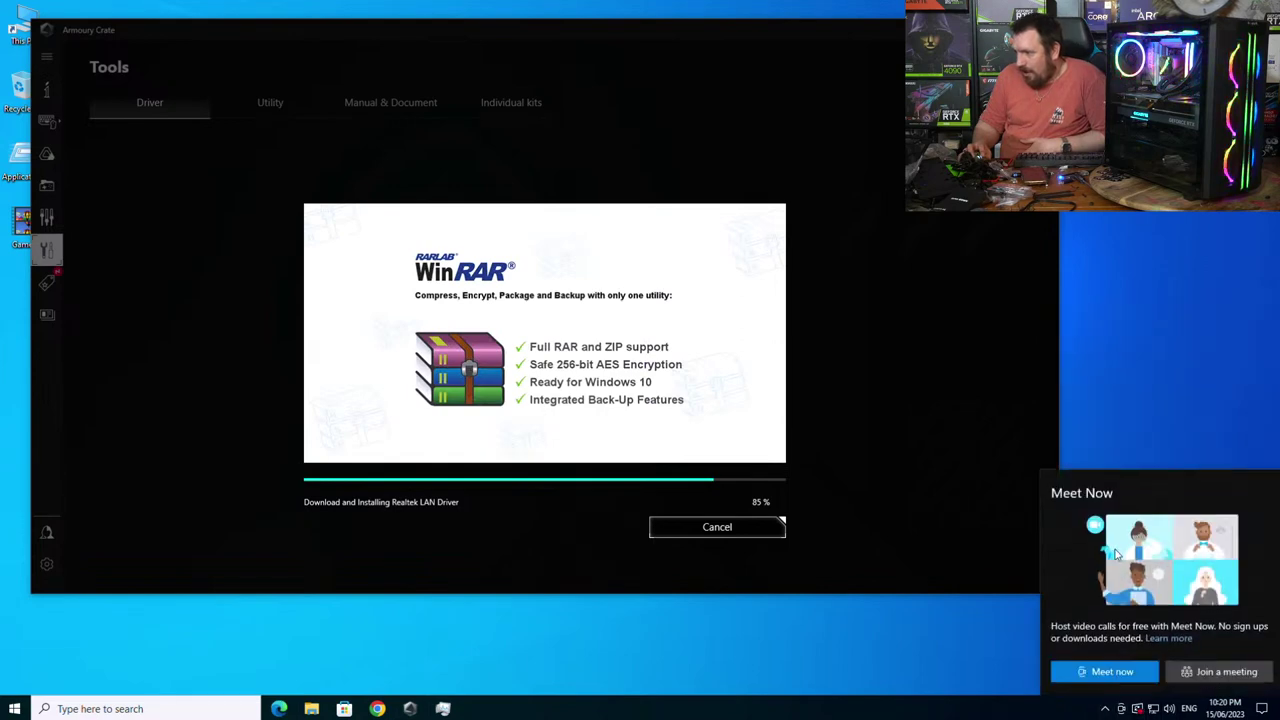
pyautogui.click(1104, 709)
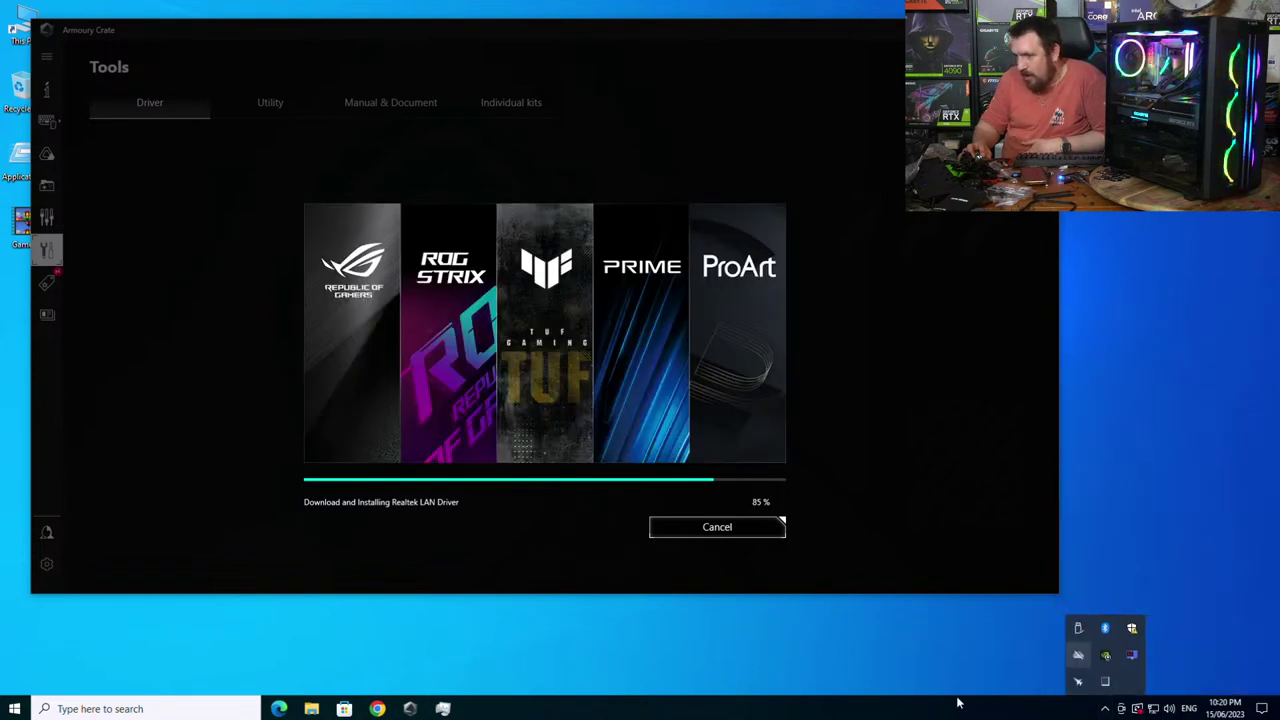
# - Check the Windows Update status in Settings and return to Armoury Crate
pyautogui.click(14, 708)
pyautogui.click(15, 643)
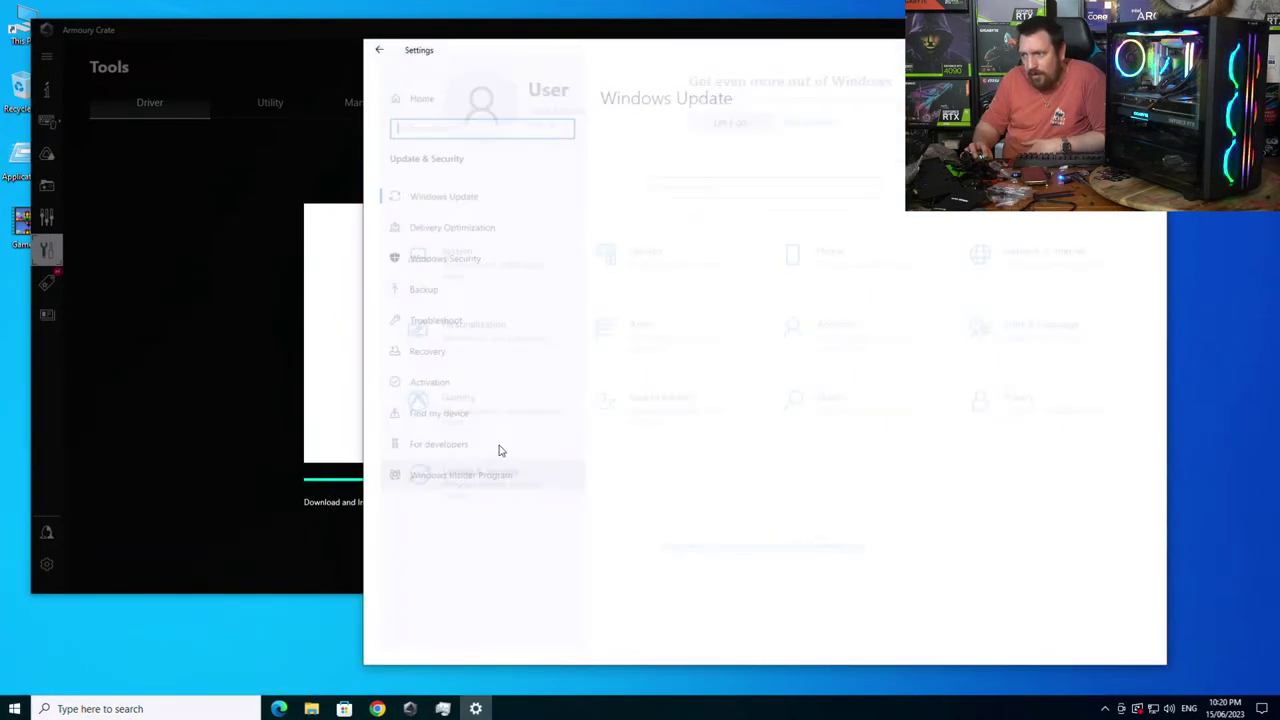
pyautogui.click(470, 474)
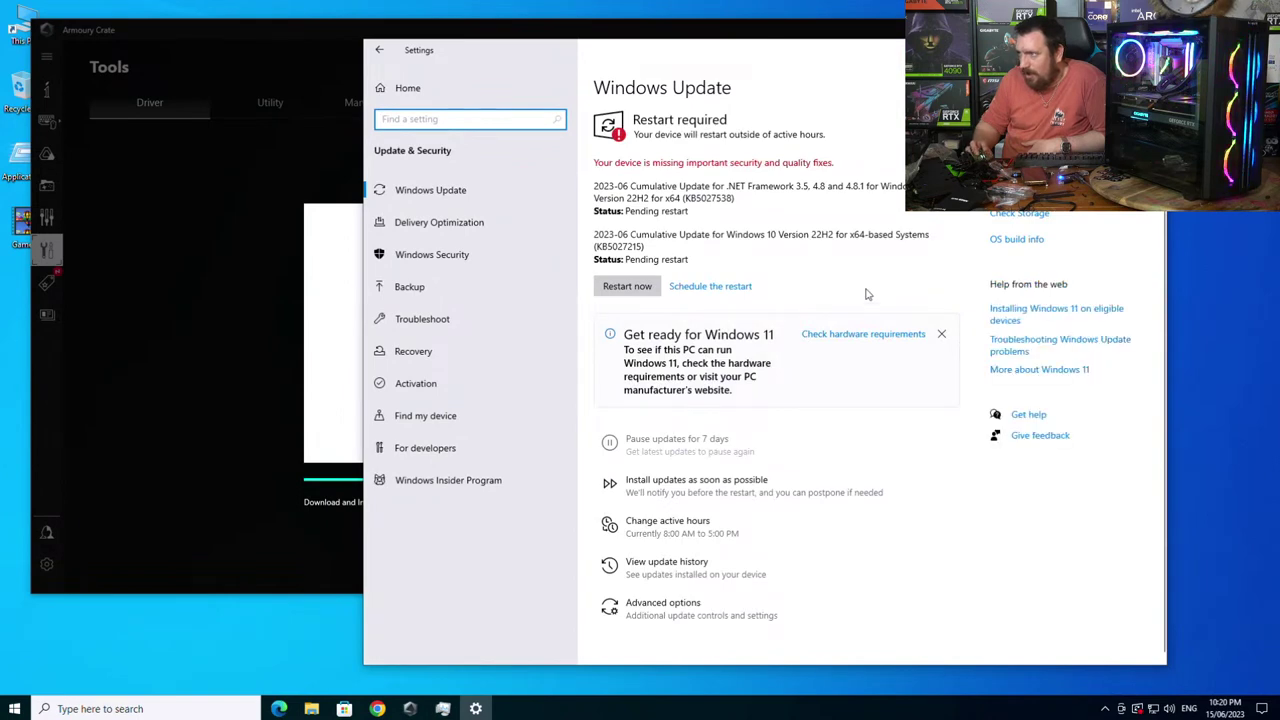
pyautogui.click(1051, 49)
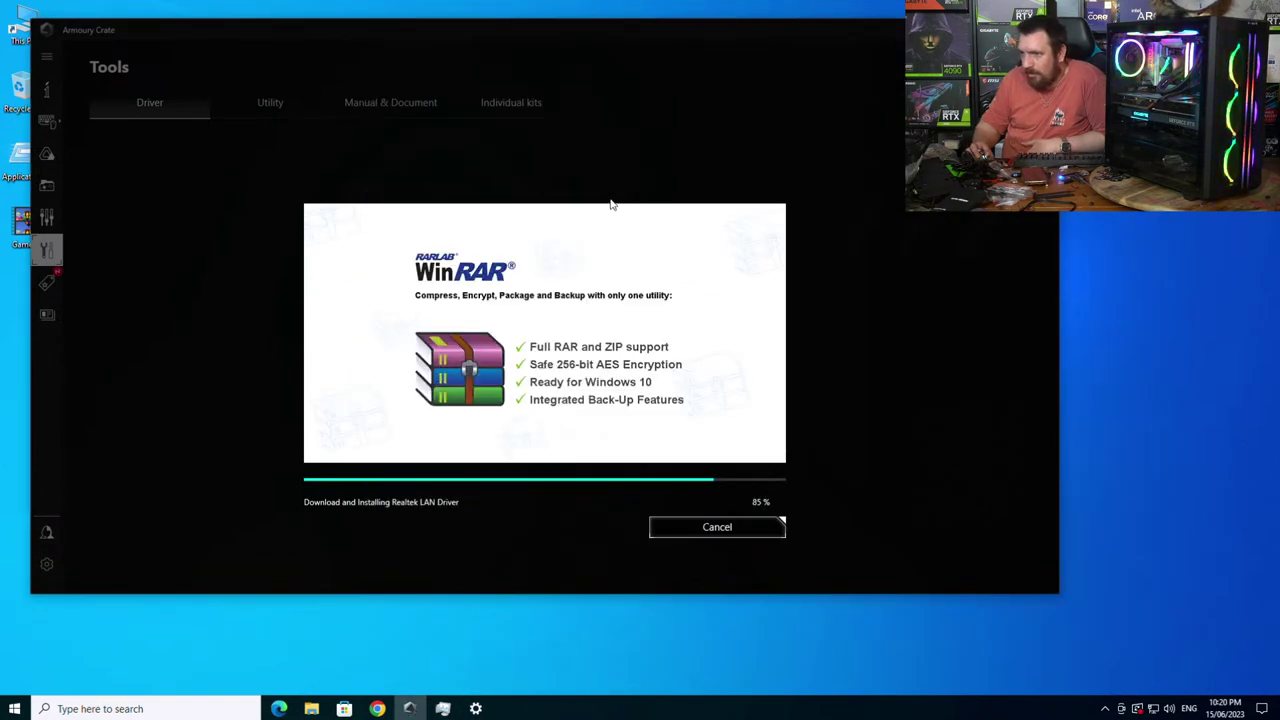
# - Switch to Task Manager, select the ASUSGCDriverUpdateClient process, and dismiss the Settings restart notification
pyautogui.click(443, 708)
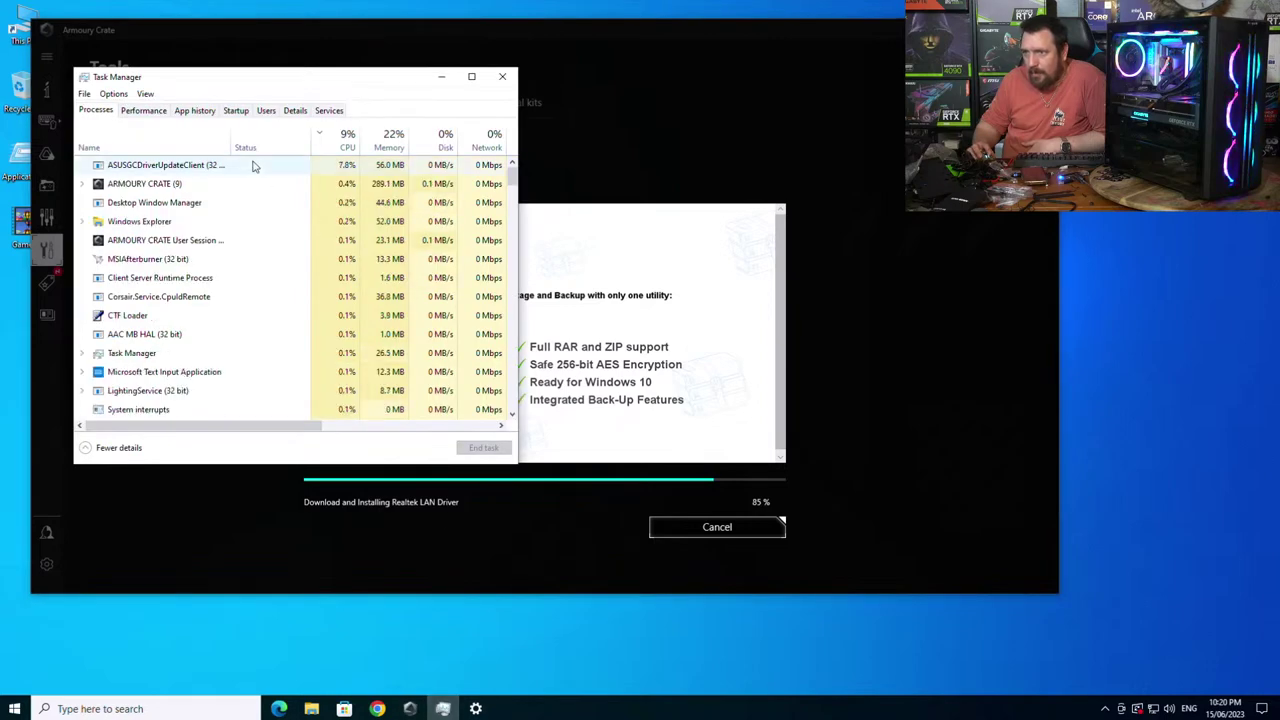
pyautogui.click(338, 168)
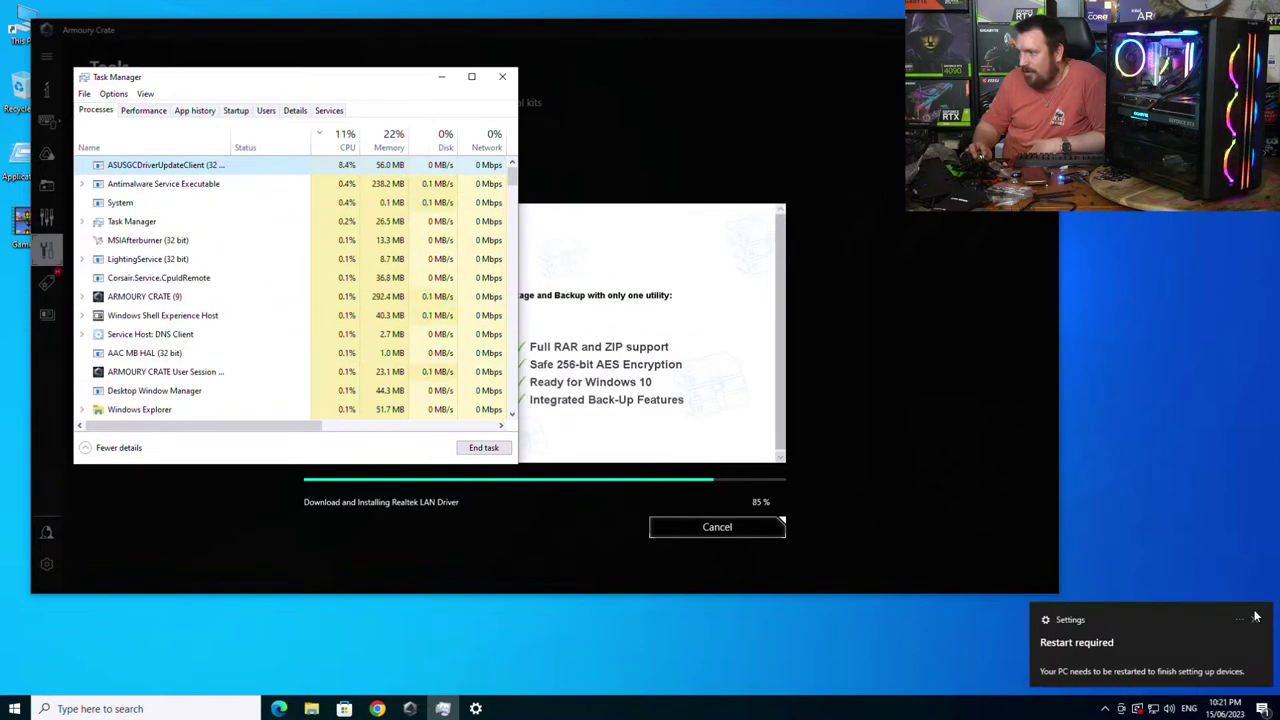
pyautogui.click(1256, 621)
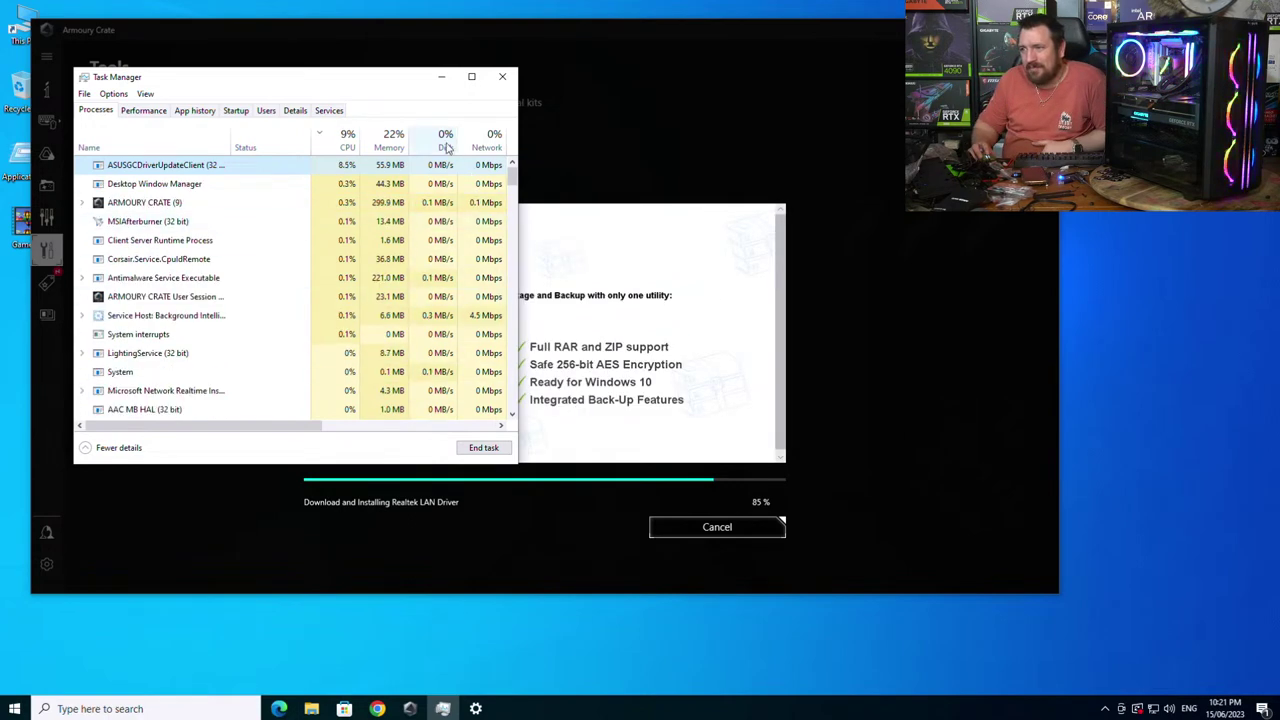
# - Review the CPU performance, app history, startup apps and running processes in Task Manager, and return to Armoury Crate
pyautogui.click(140, 112)
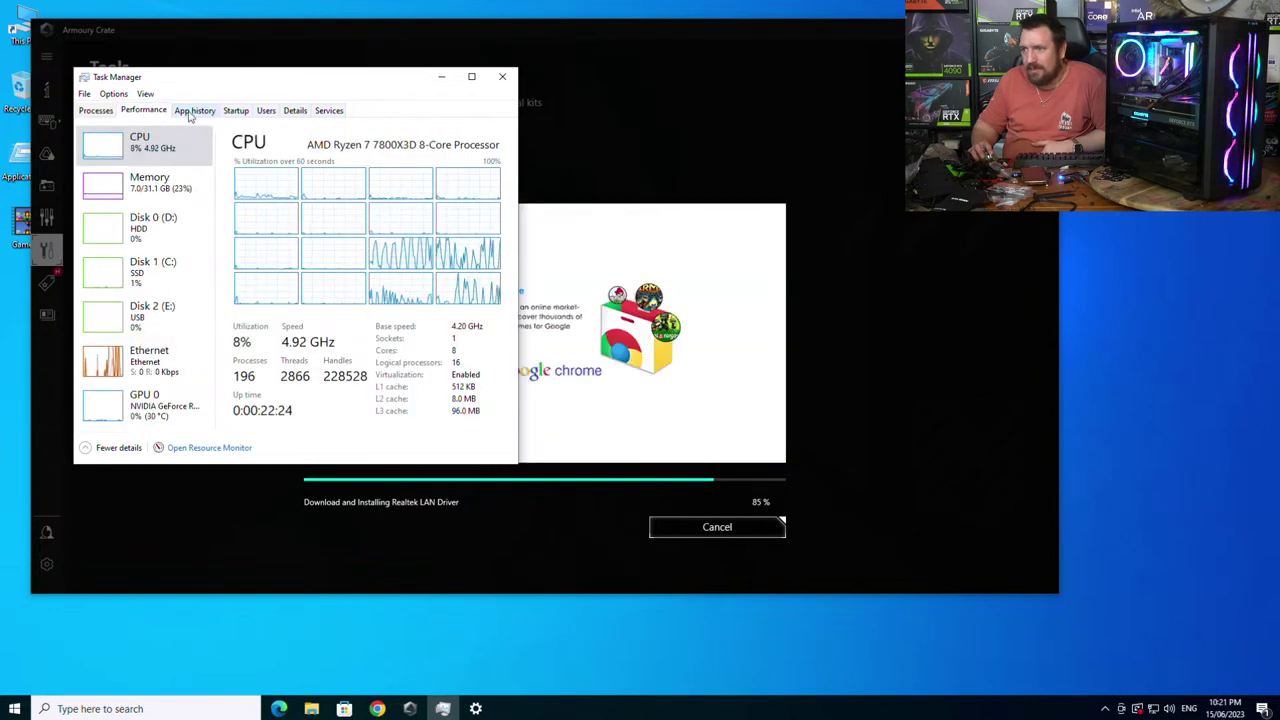
pyautogui.click(193, 112)
pyautogui.click(150, 112)
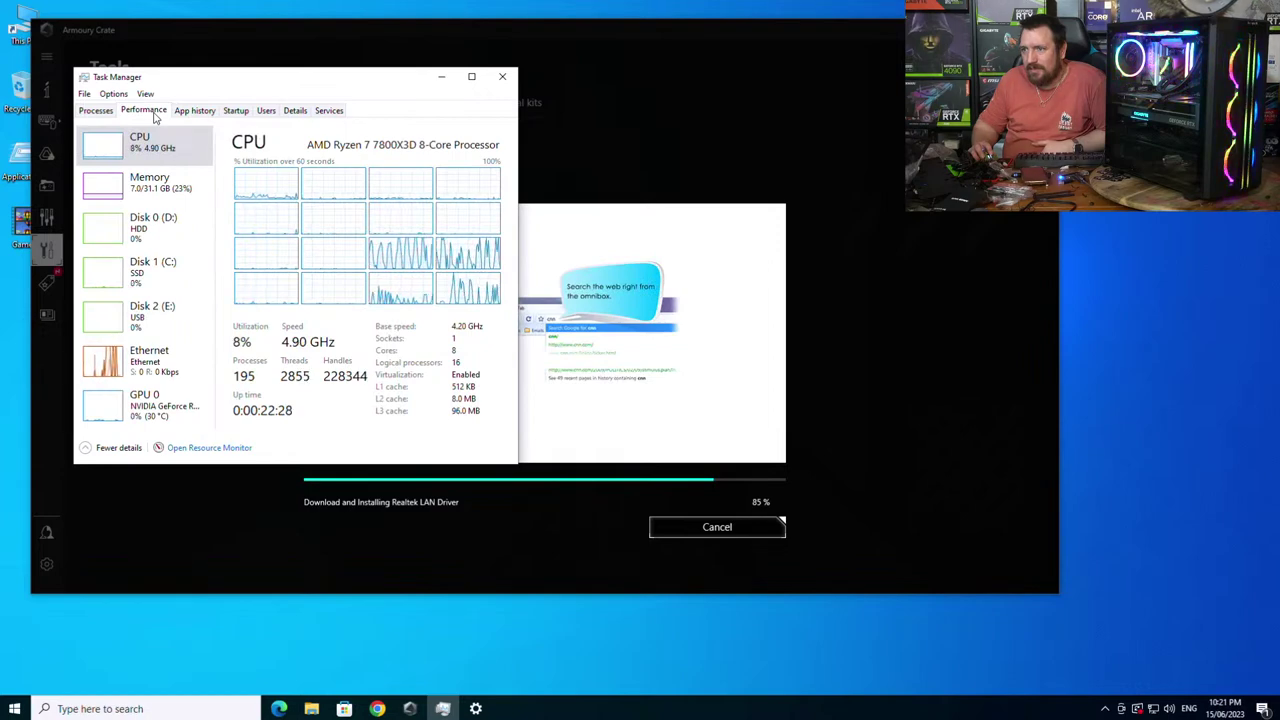
pyautogui.click(204, 112)
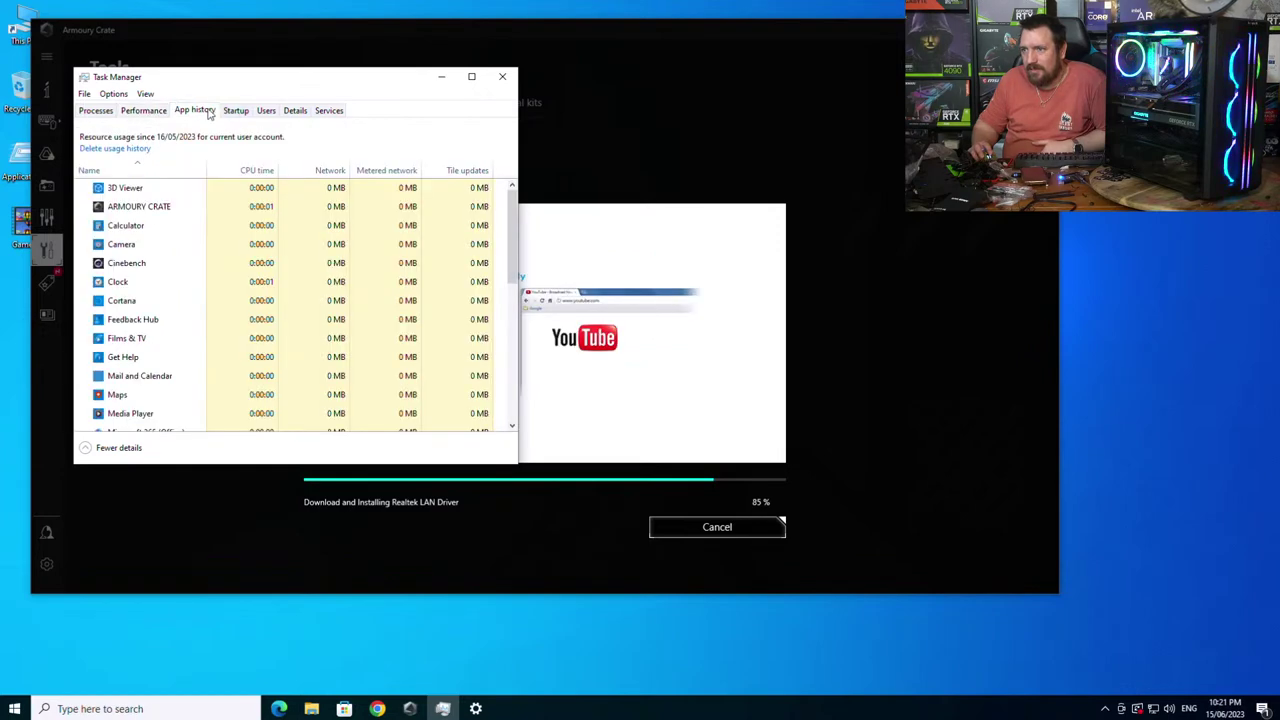
pyautogui.click(237, 111)
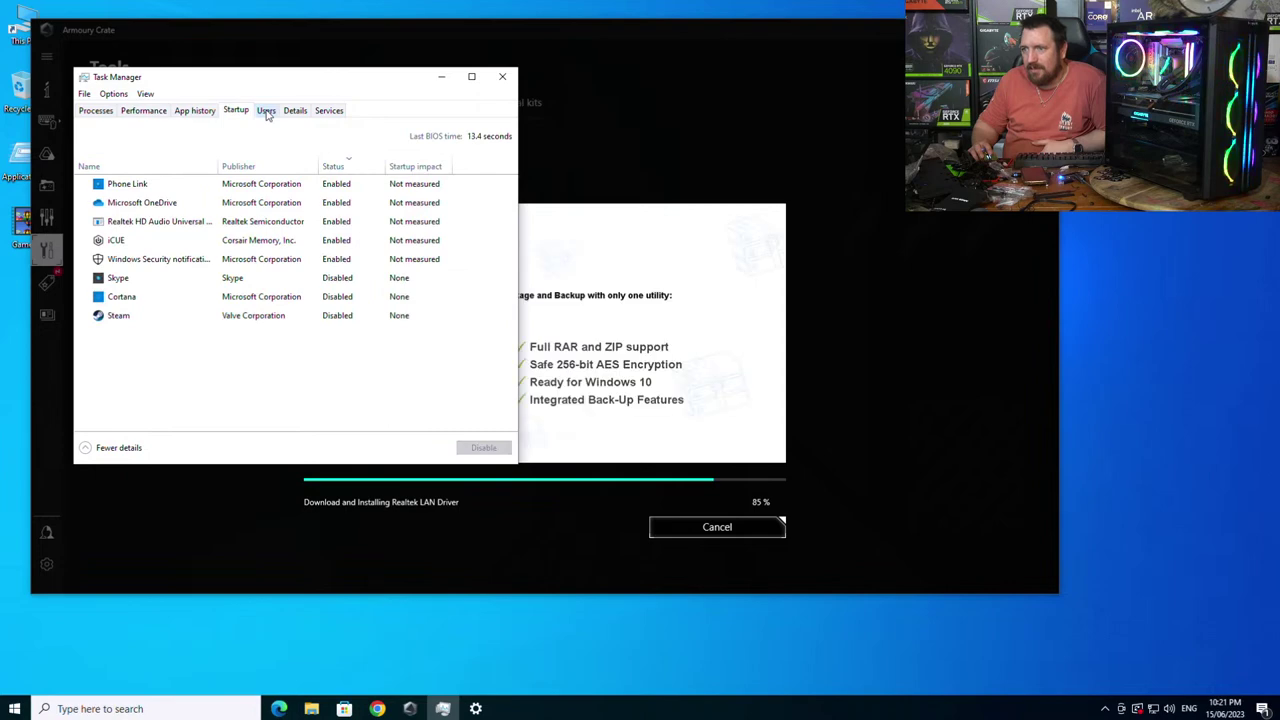
pyautogui.click(97, 111)
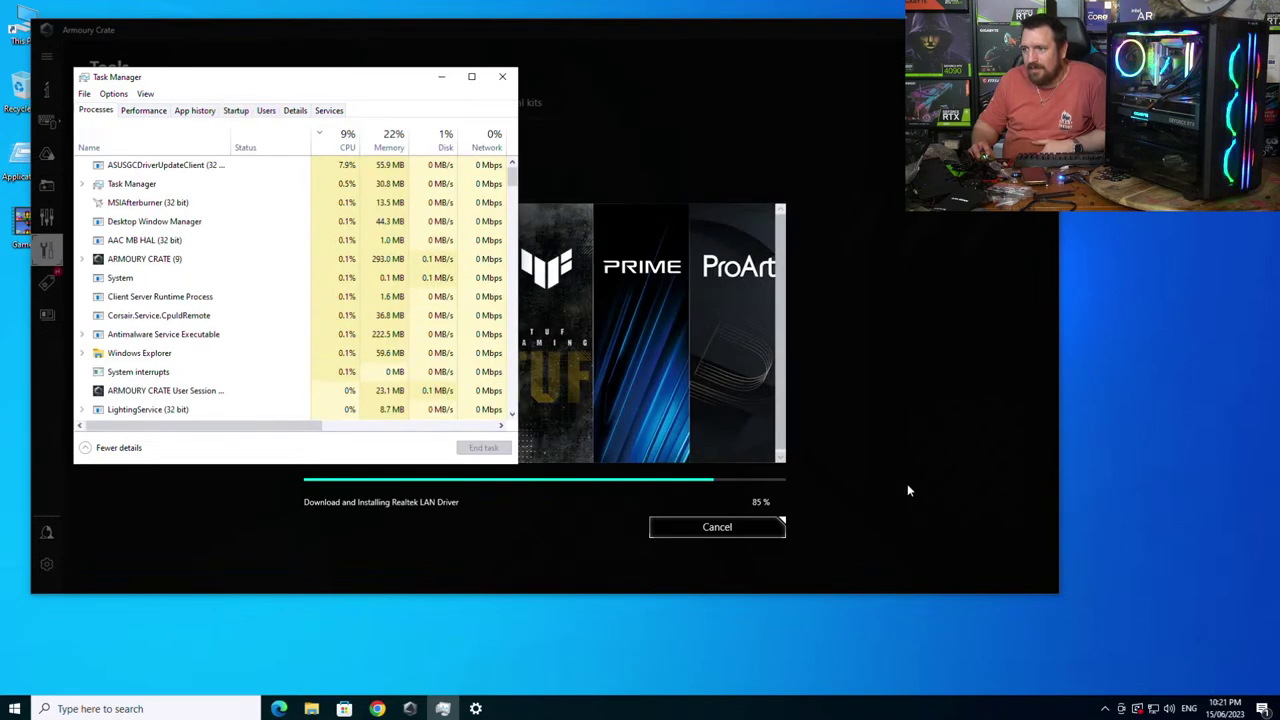
pyautogui.click(850, 484)
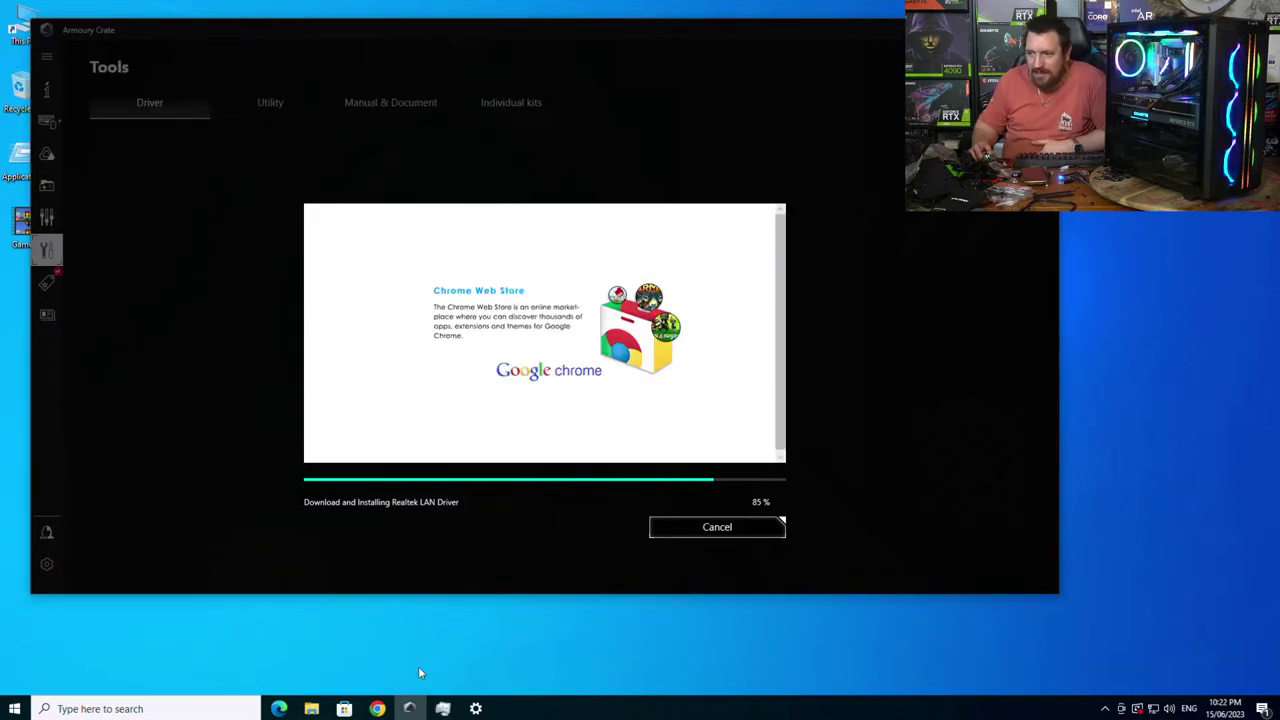
# - Examine the ASUSGCDriverUpdateClient process, the notifications and the Ethernet throughput graph using Task Manager
pyautogui.click(443, 708)
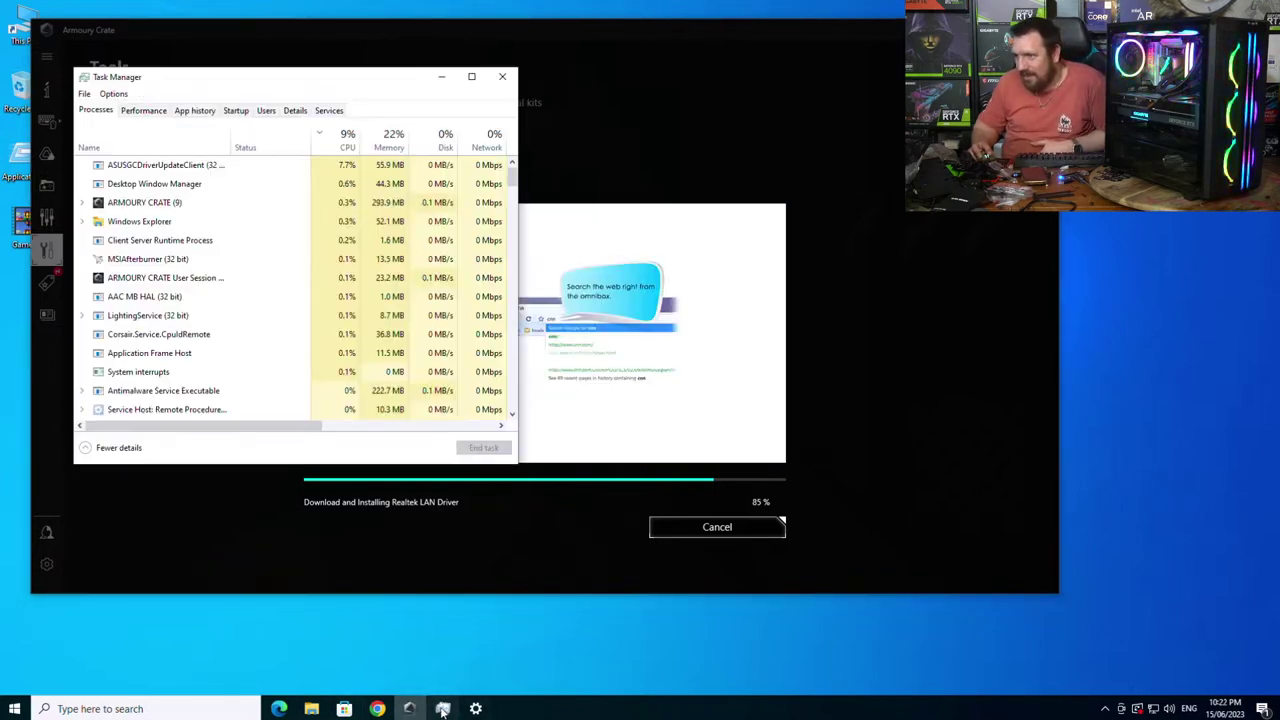
pyautogui.click(290, 165)
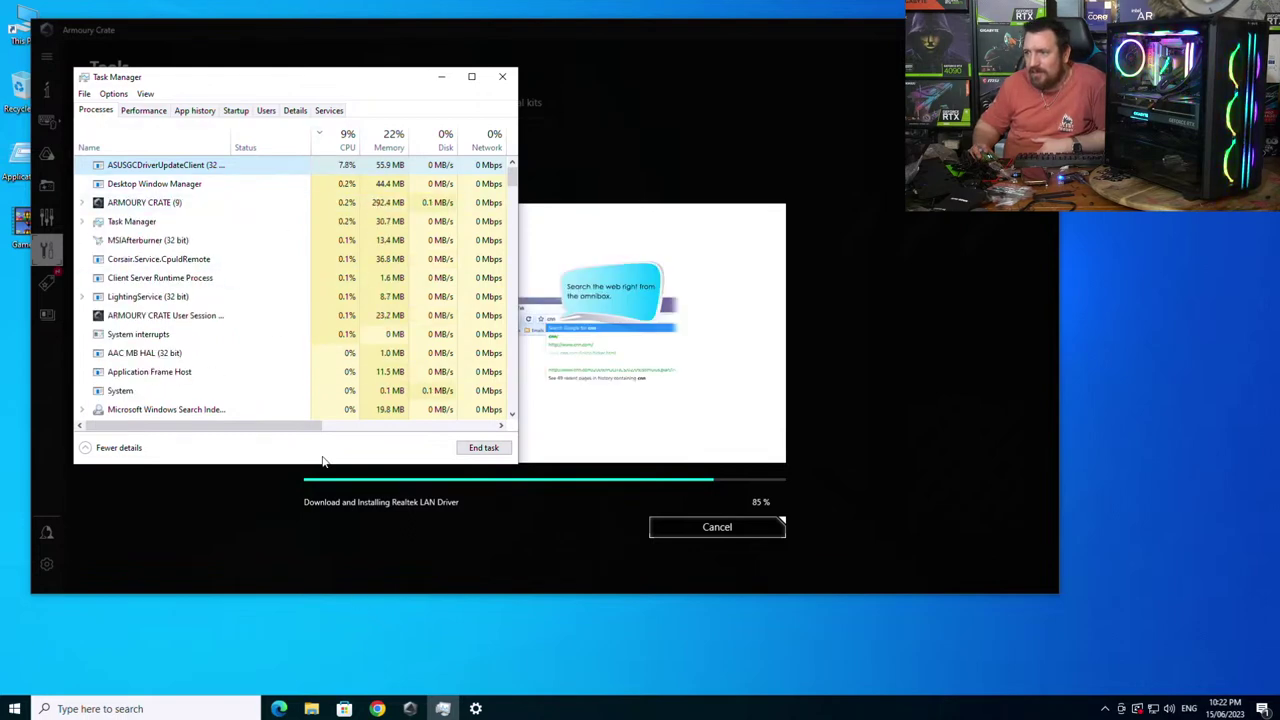
pyautogui.click(1262, 708)
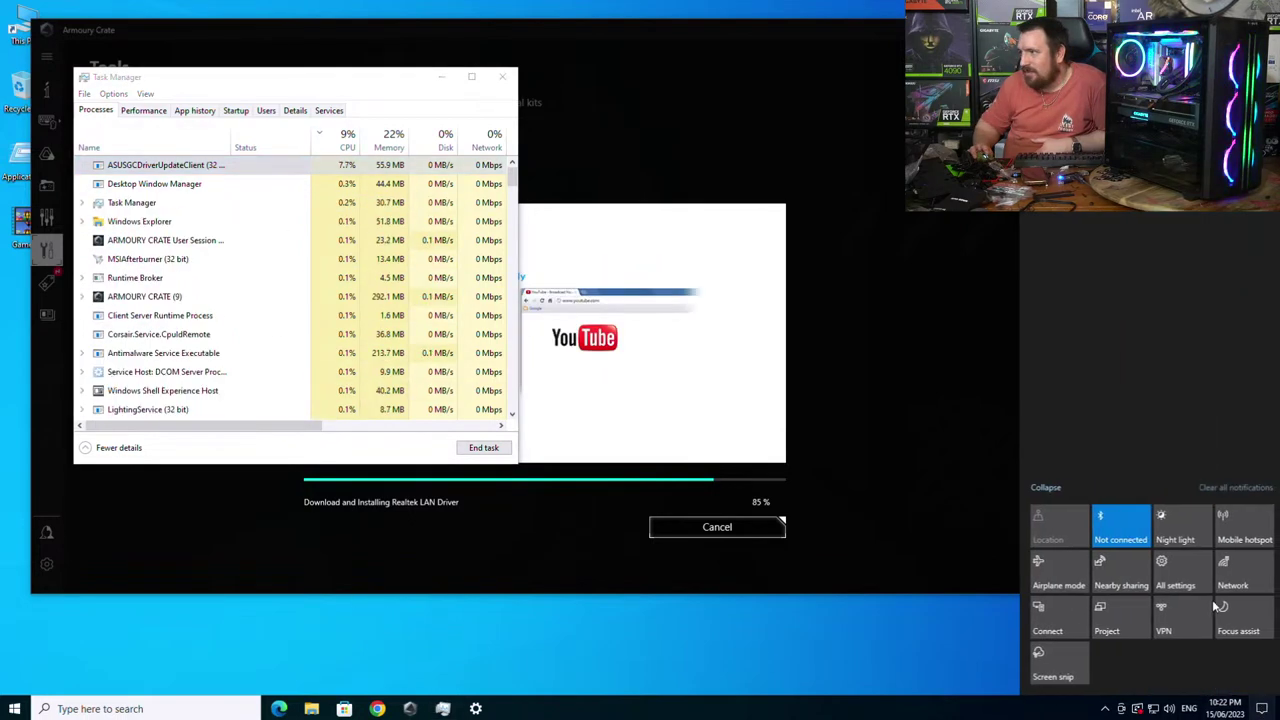
pyautogui.click(143, 110)
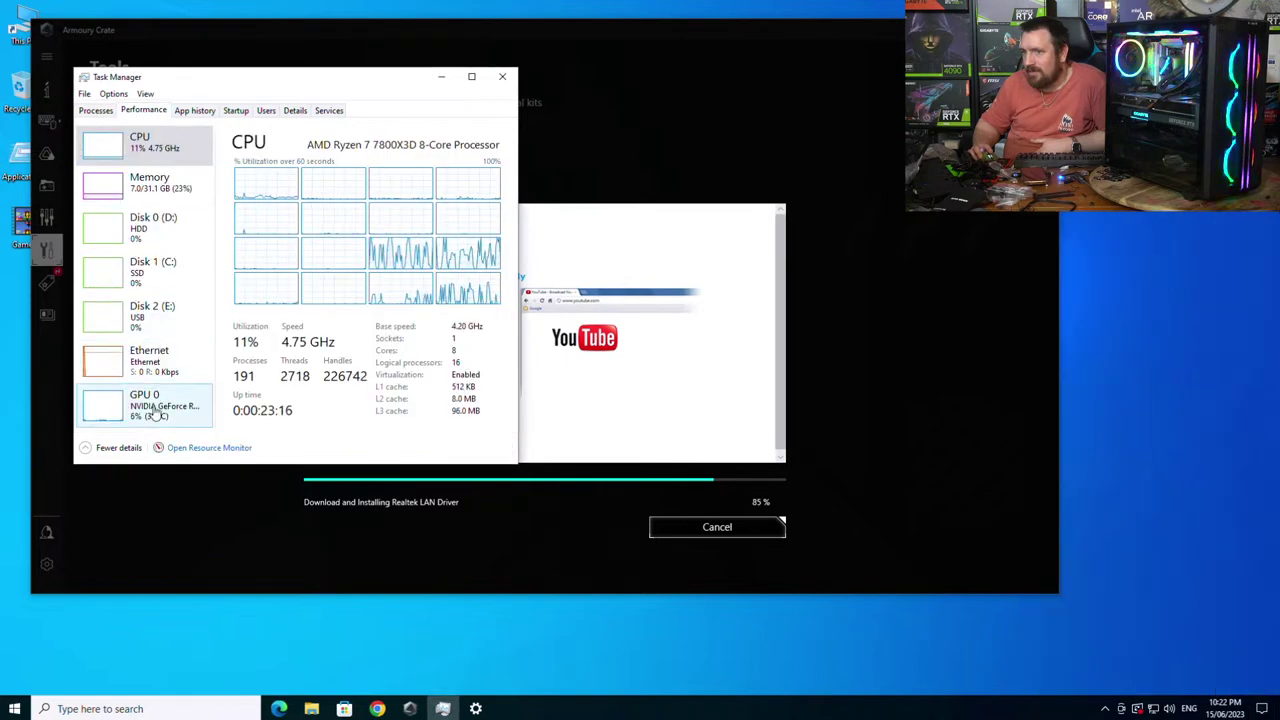
pyautogui.click(167, 374)
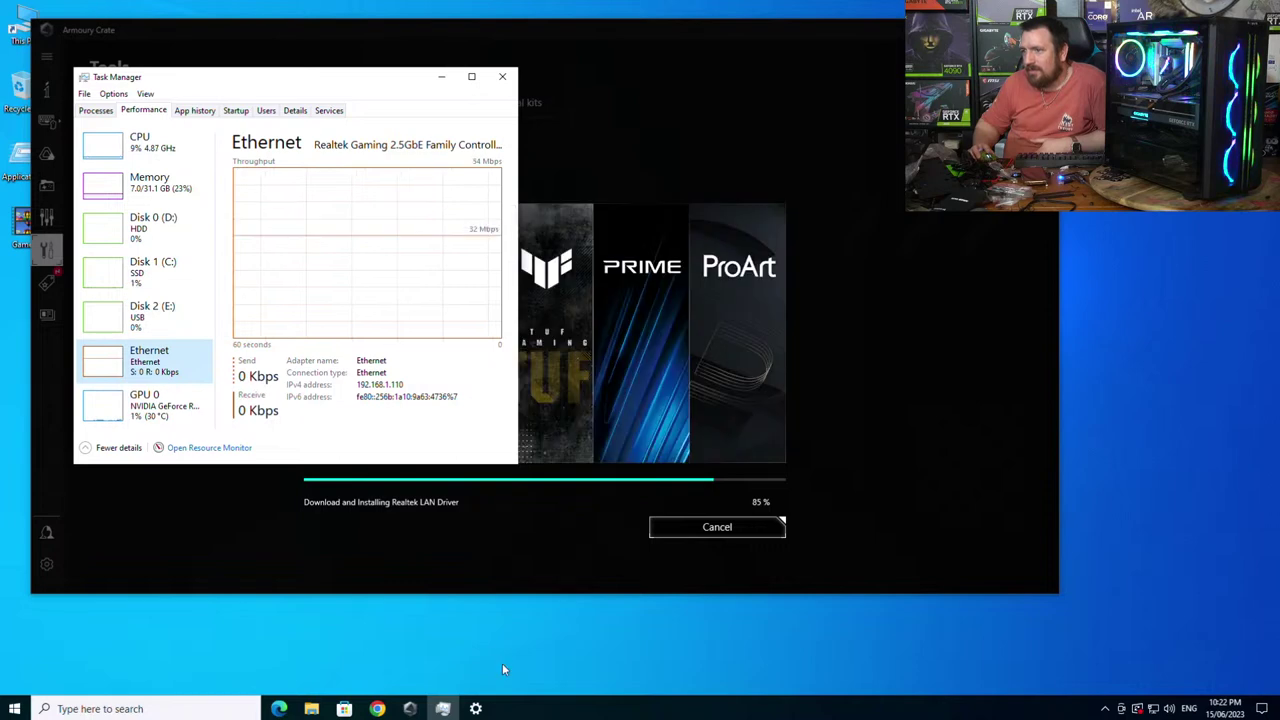
# - Search the Microsoft Store for "ookla" and install Speedtest by Ookla
pyautogui.click(344, 708)
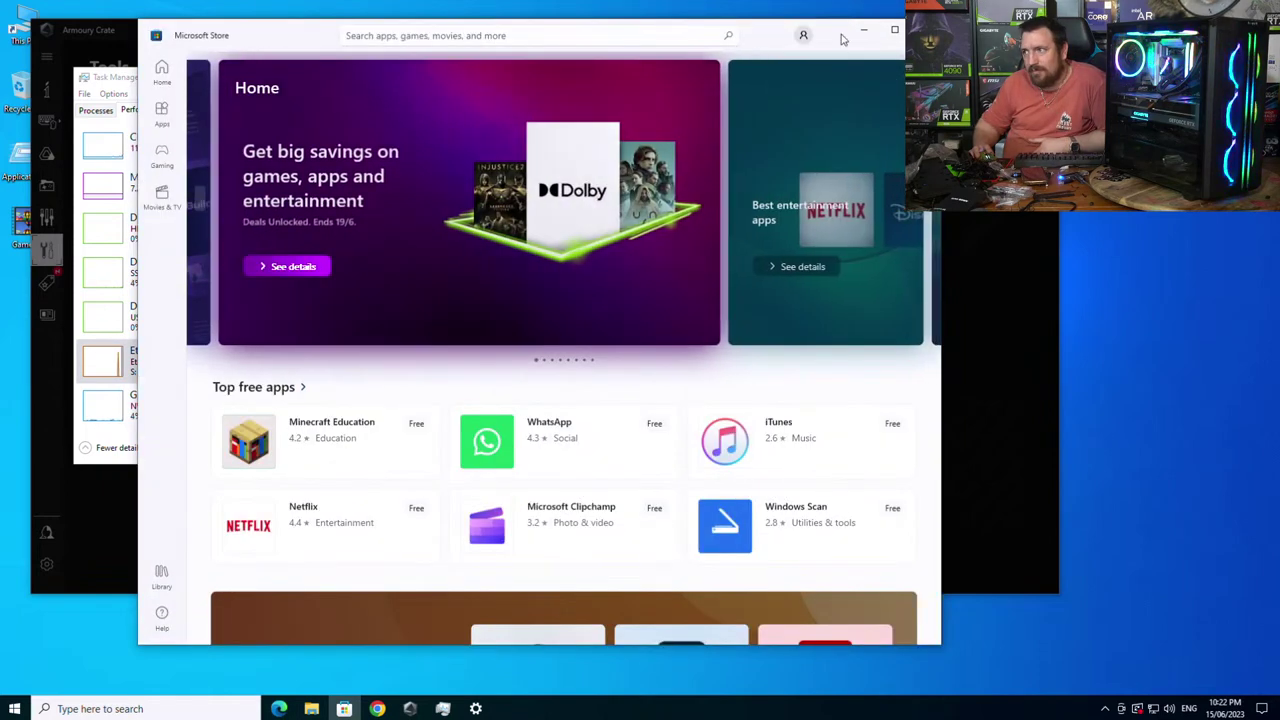
pyautogui.click(527, 28)
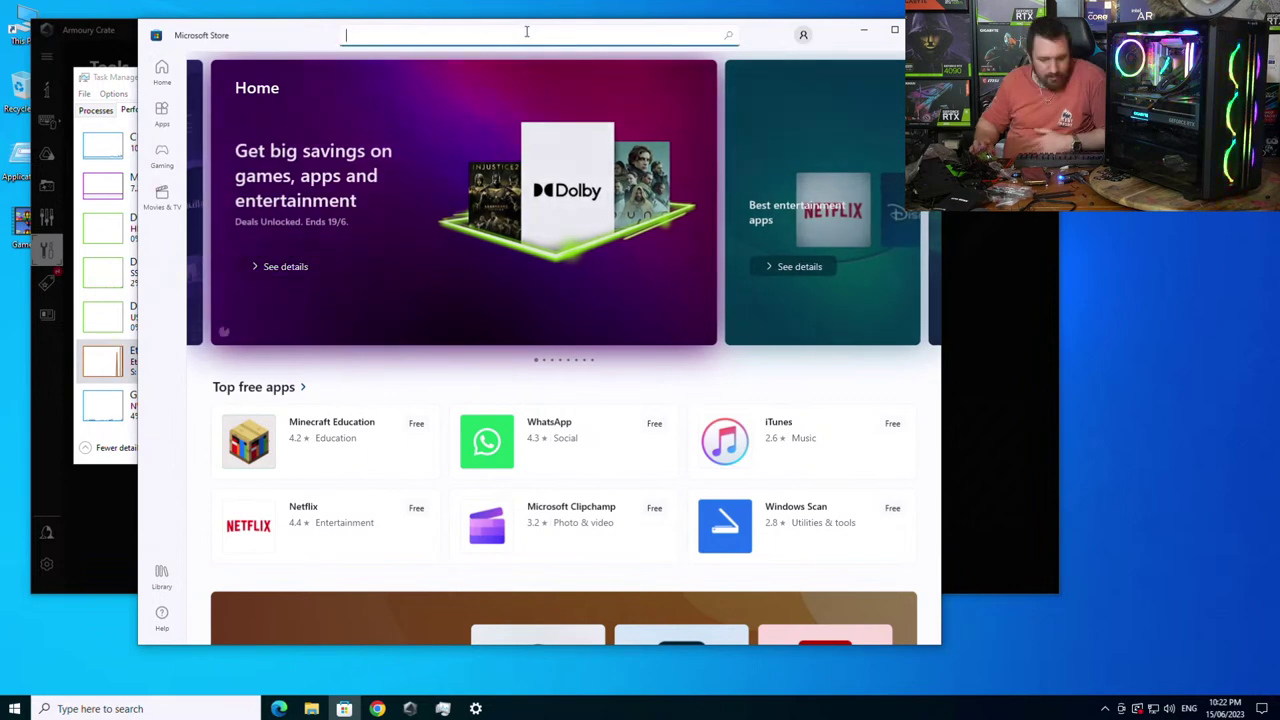
pyautogui.write('oc')
pyautogui.press('Return')
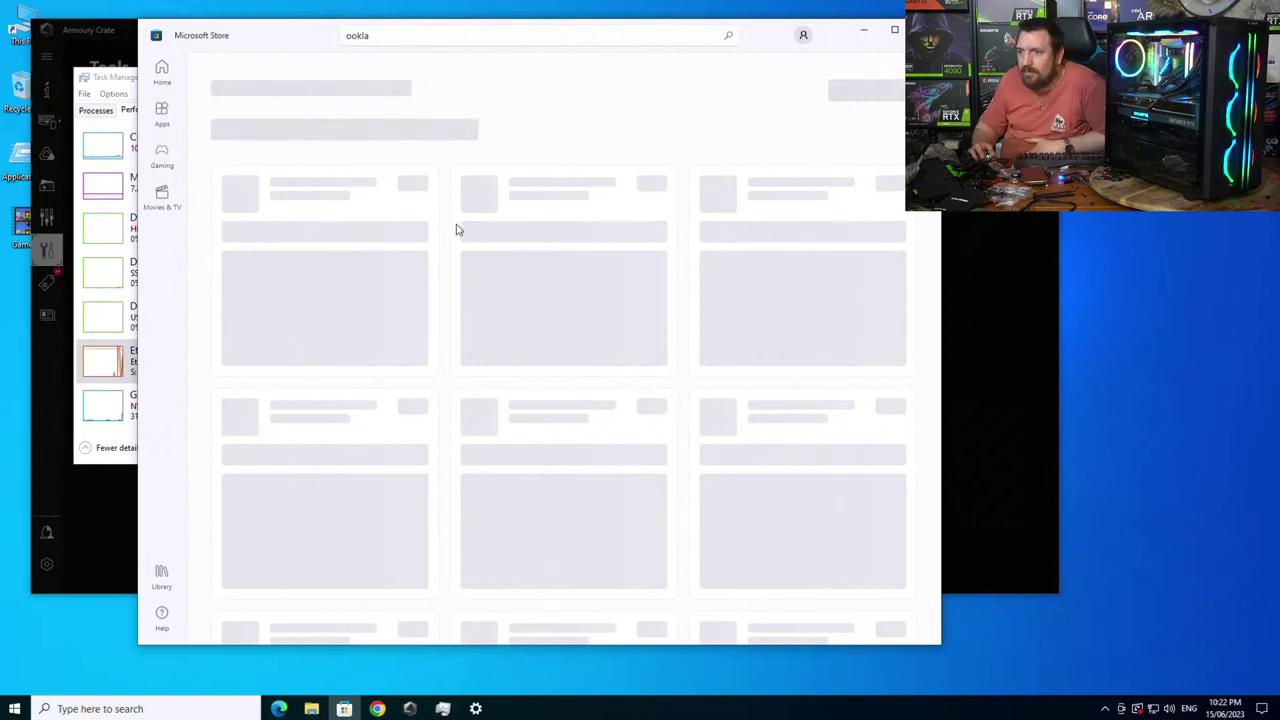
pyautogui.click(855, 197)
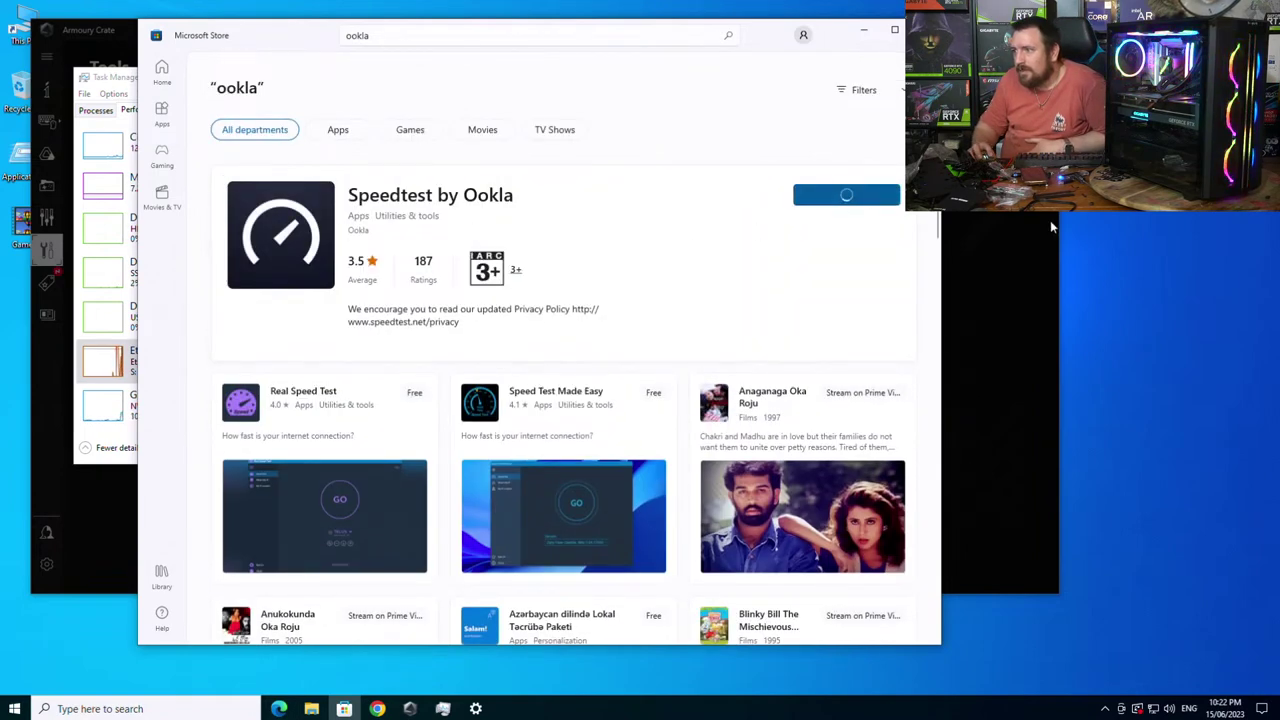
# - Check Armoury Crate, return to the Microsoft Store, and launch Speedtest to run an internet speed test
pyautogui.click(1053, 228)
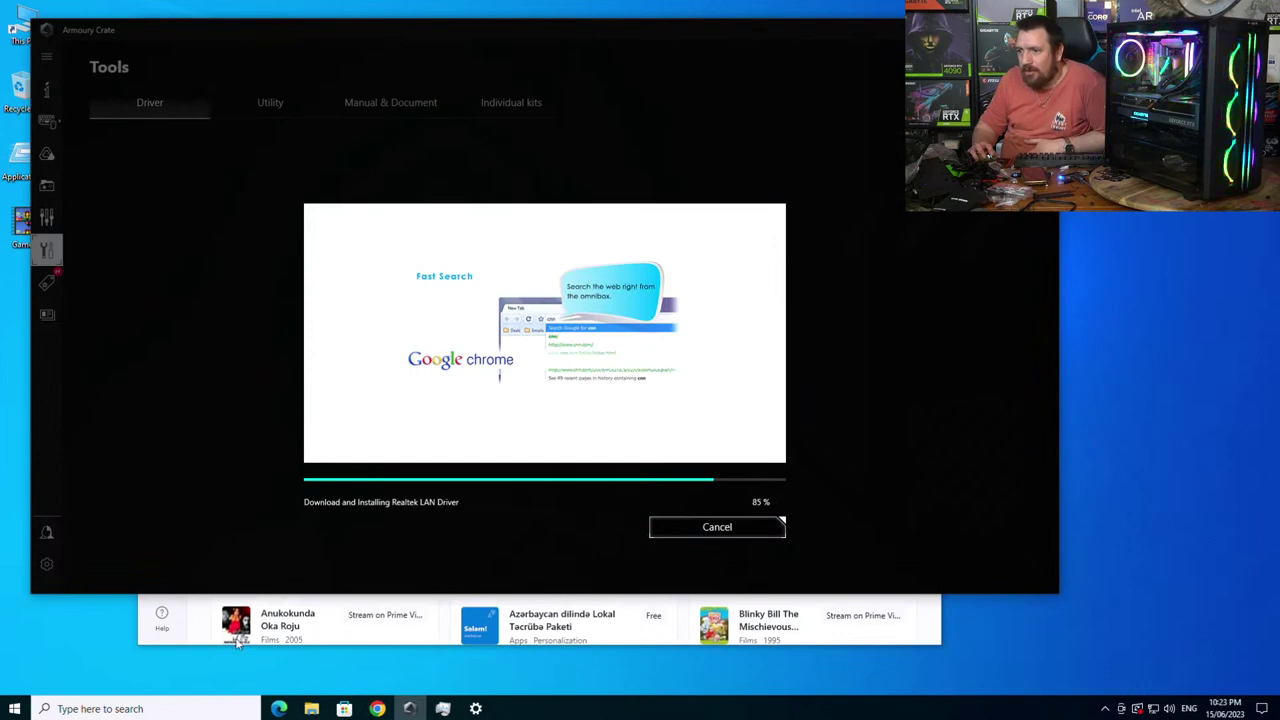
pyautogui.click(204, 628)
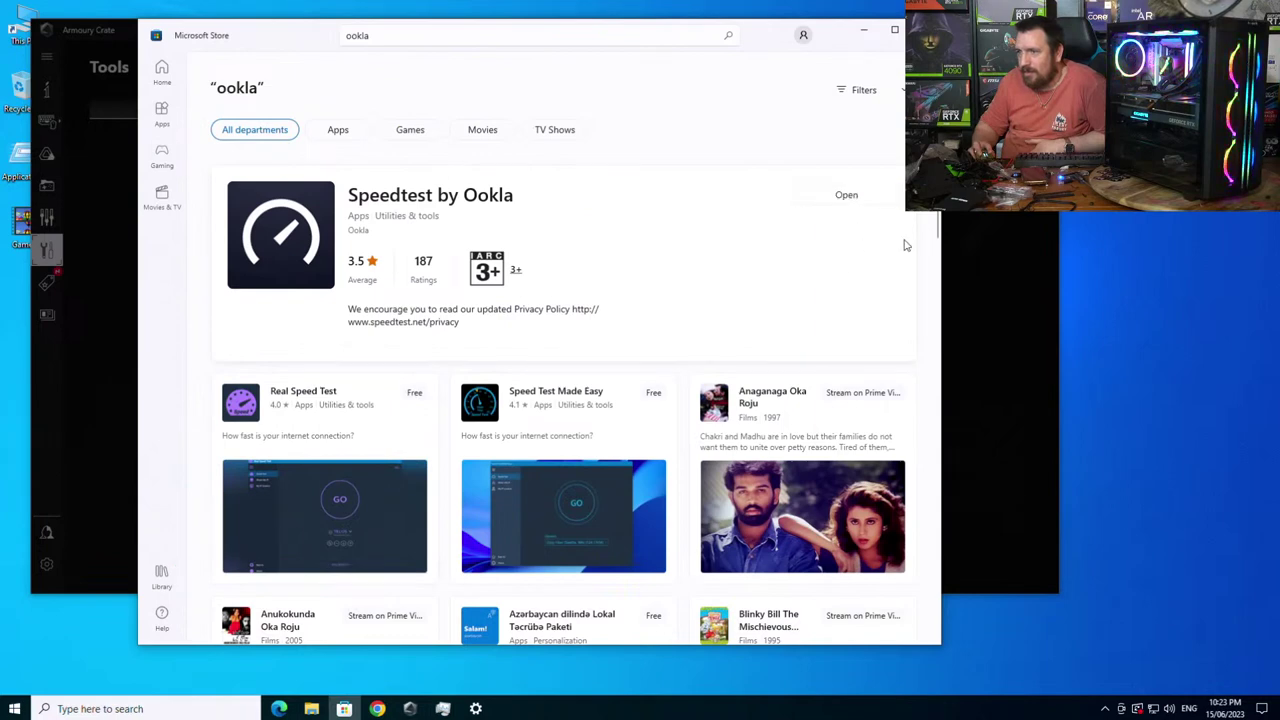
pyautogui.click(848, 195)
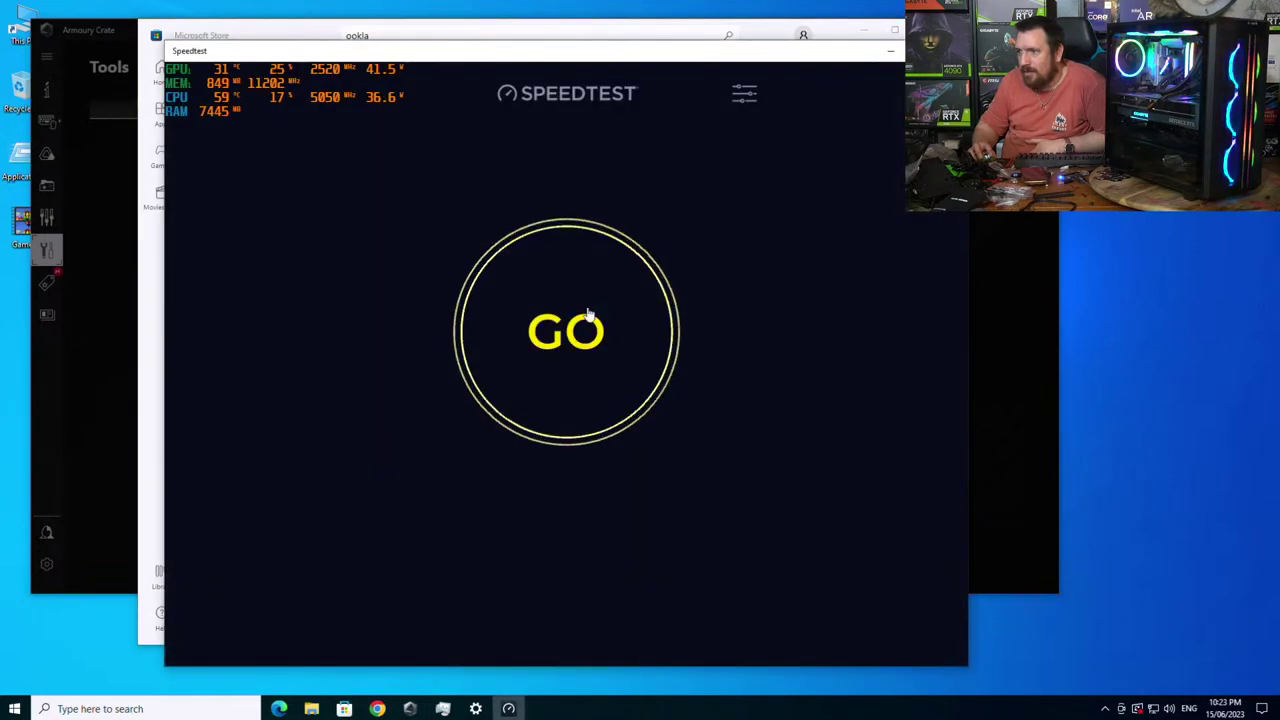
pyautogui.click(590, 332)
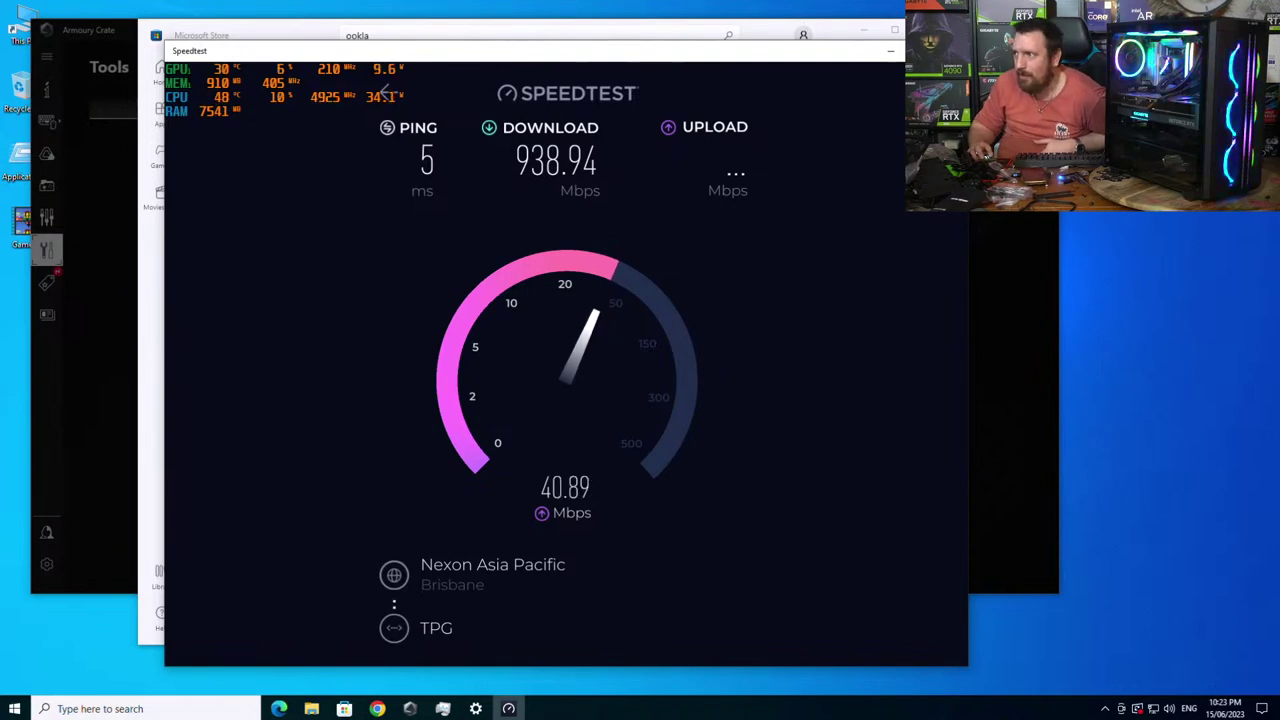
# - Check the driver installation in Armoury Crate, and the Ethernet throughput and ASUSGCDriverUpdateClient process in Task Manager
pyautogui.hotkey('alt', 'Tab')
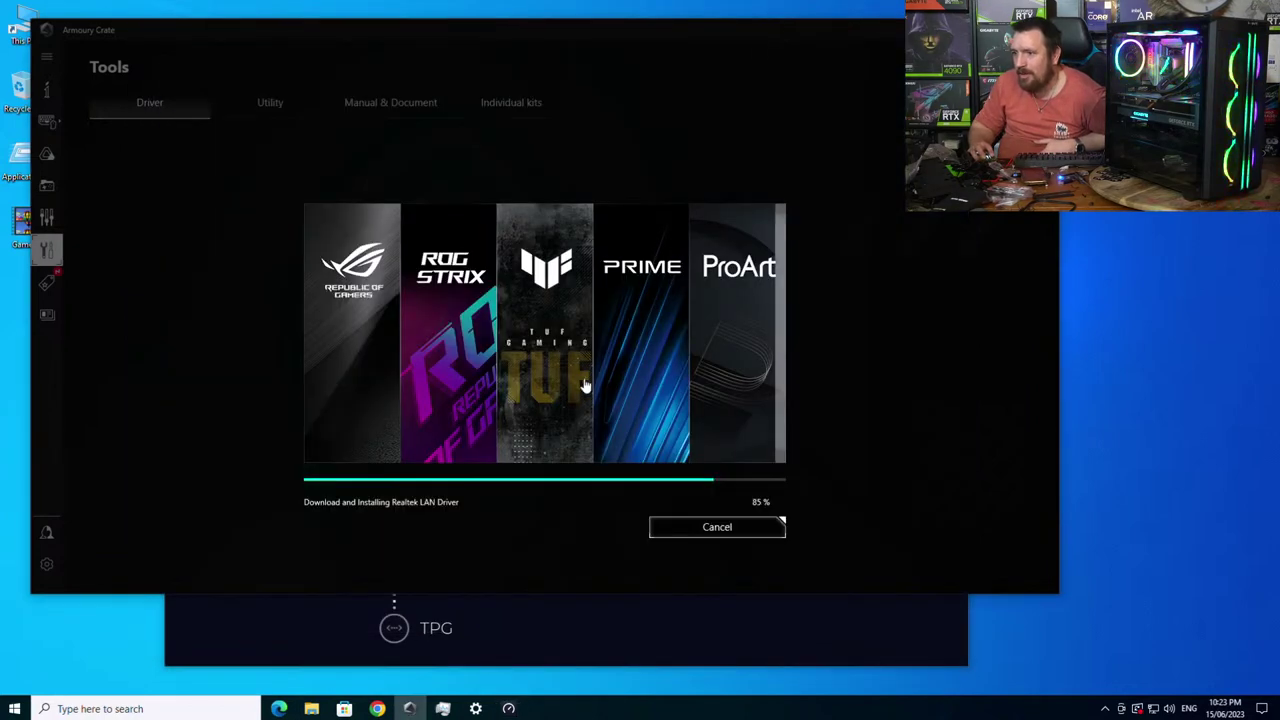
pyautogui.hotkey('alt', 'Tab')
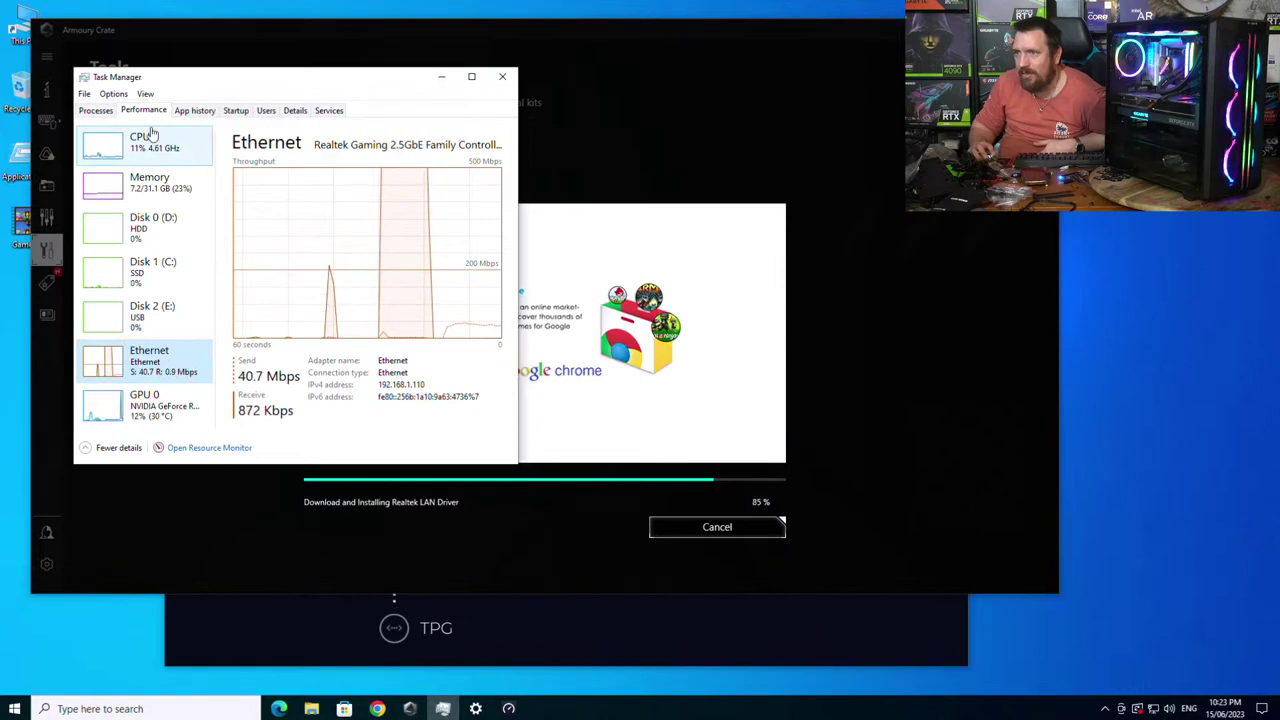
pyautogui.click(94, 112)
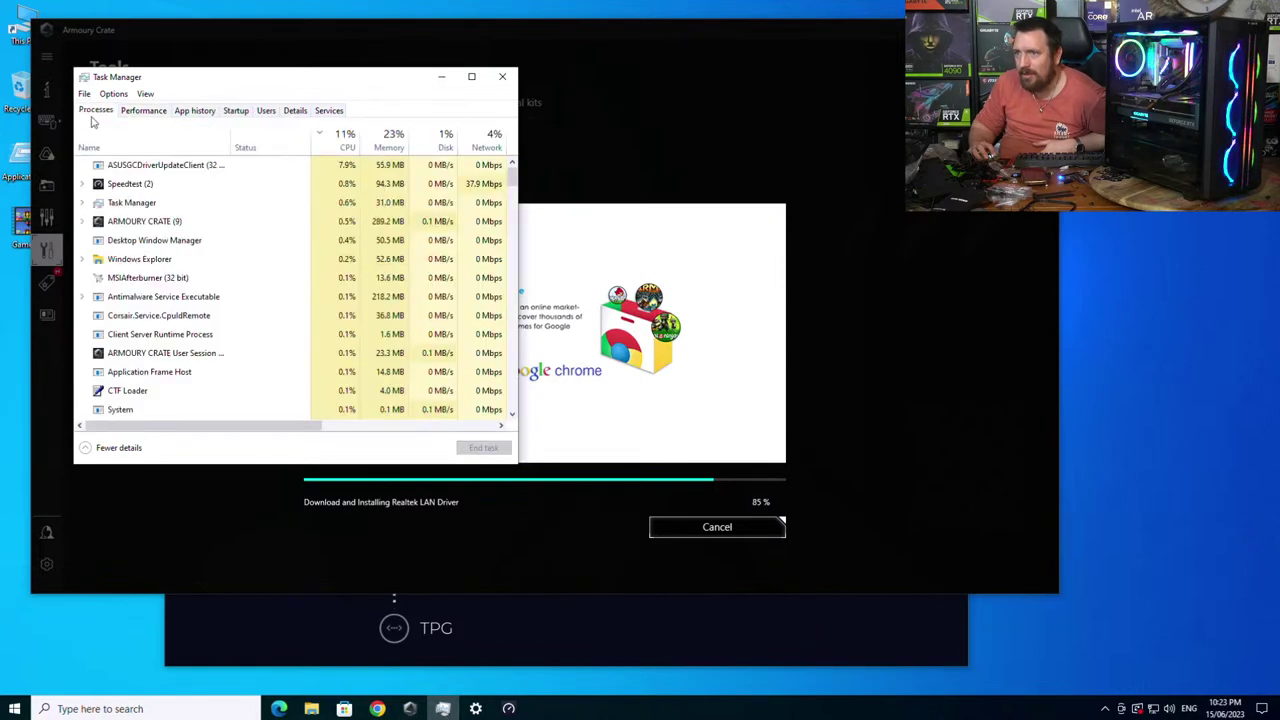
pyautogui.click(255, 166)
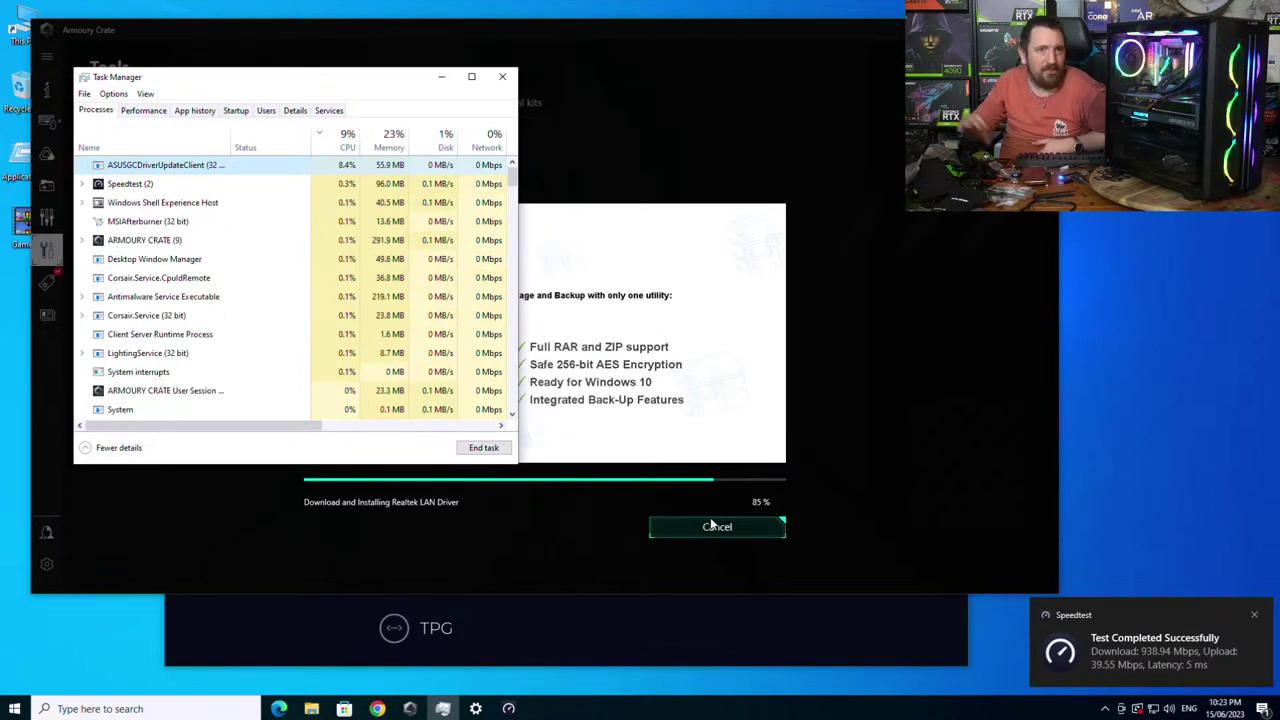
# - Review the Speedtest results against the Realtek LAN driver installation and the ASUSGCDriverUpdateClient process, and close Speedtest
pyautogui.click(830, 631)
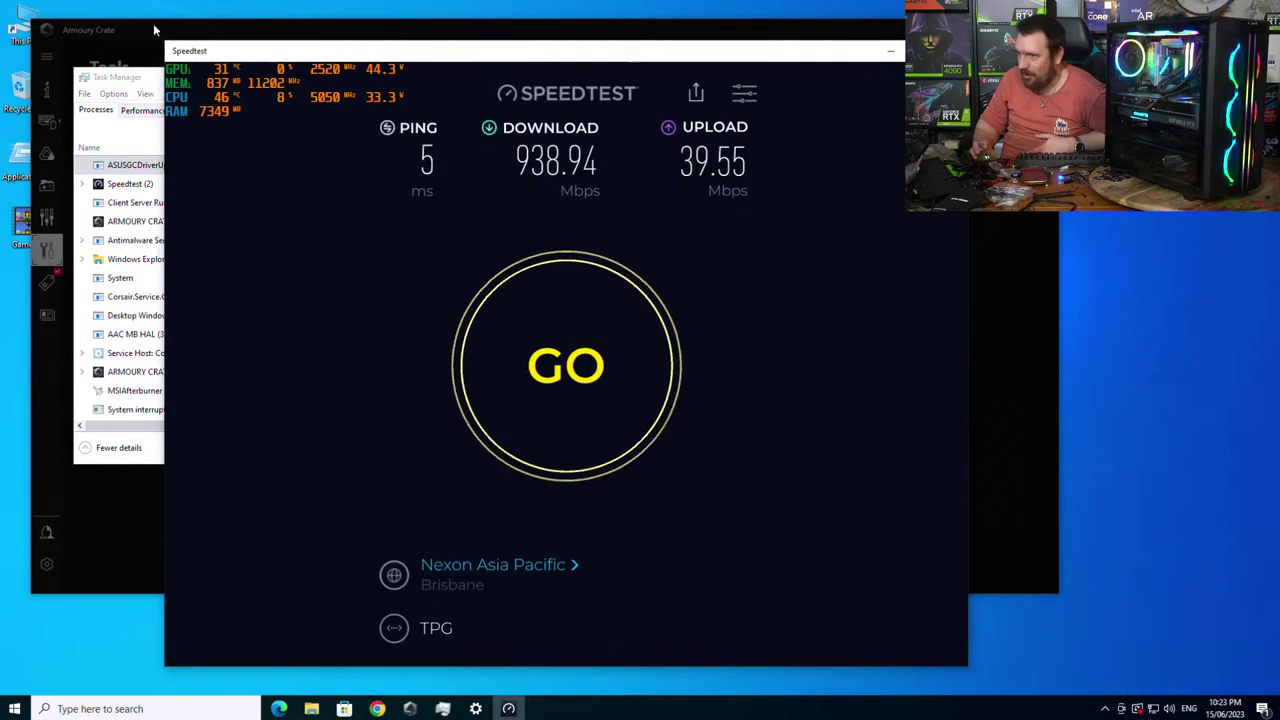
pyautogui.click(157, 88)
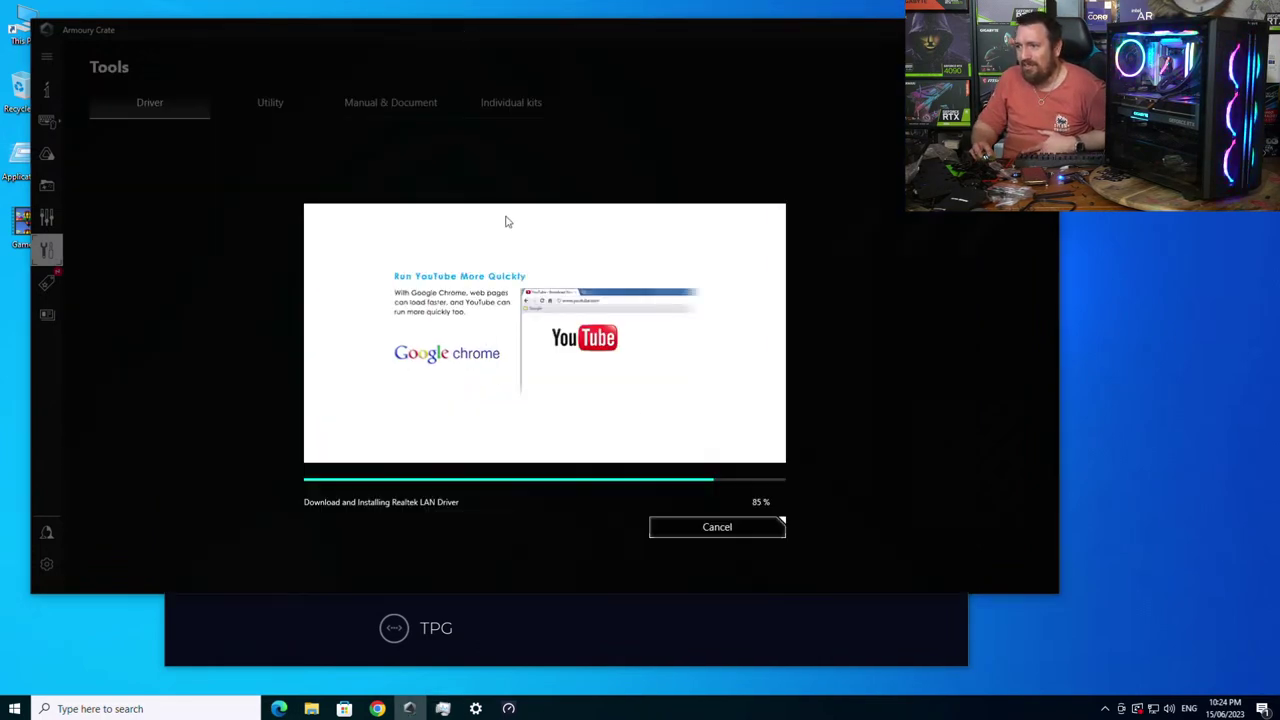
pyautogui.click(510, 708)
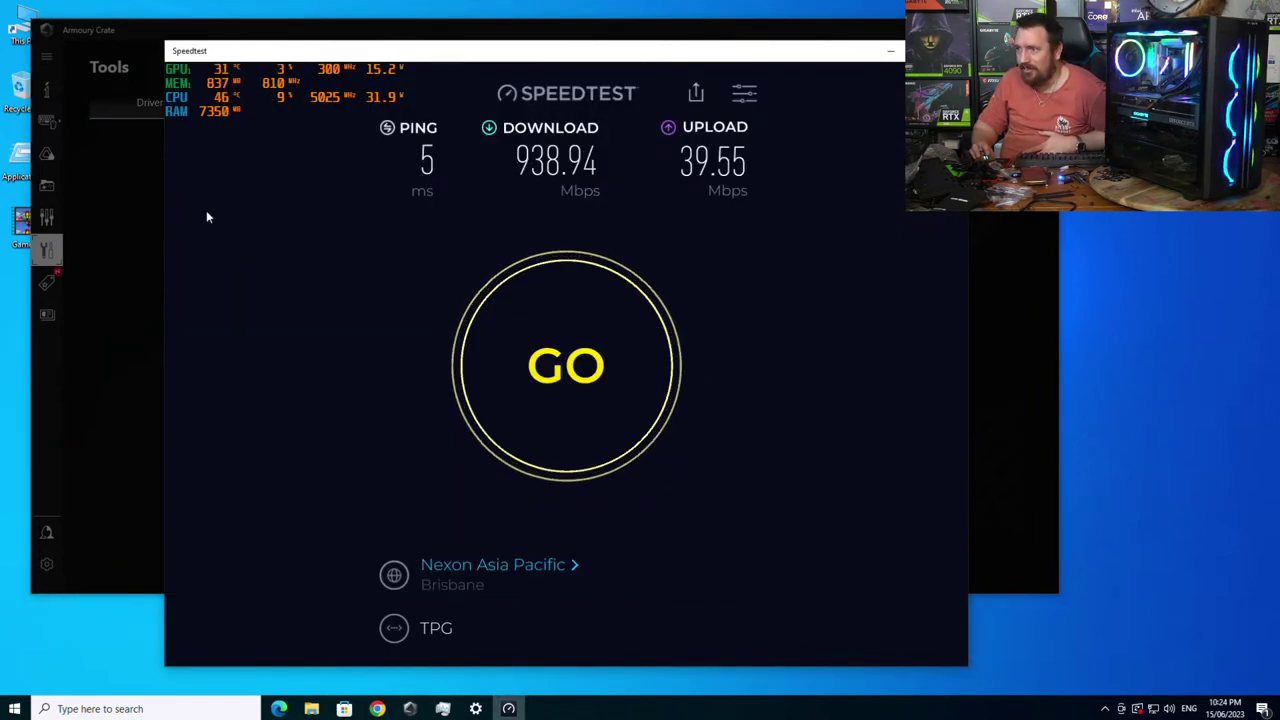
pyautogui.click(409, 708)
pyautogui.hotkey('ctrl', 'shift', 'Escape')
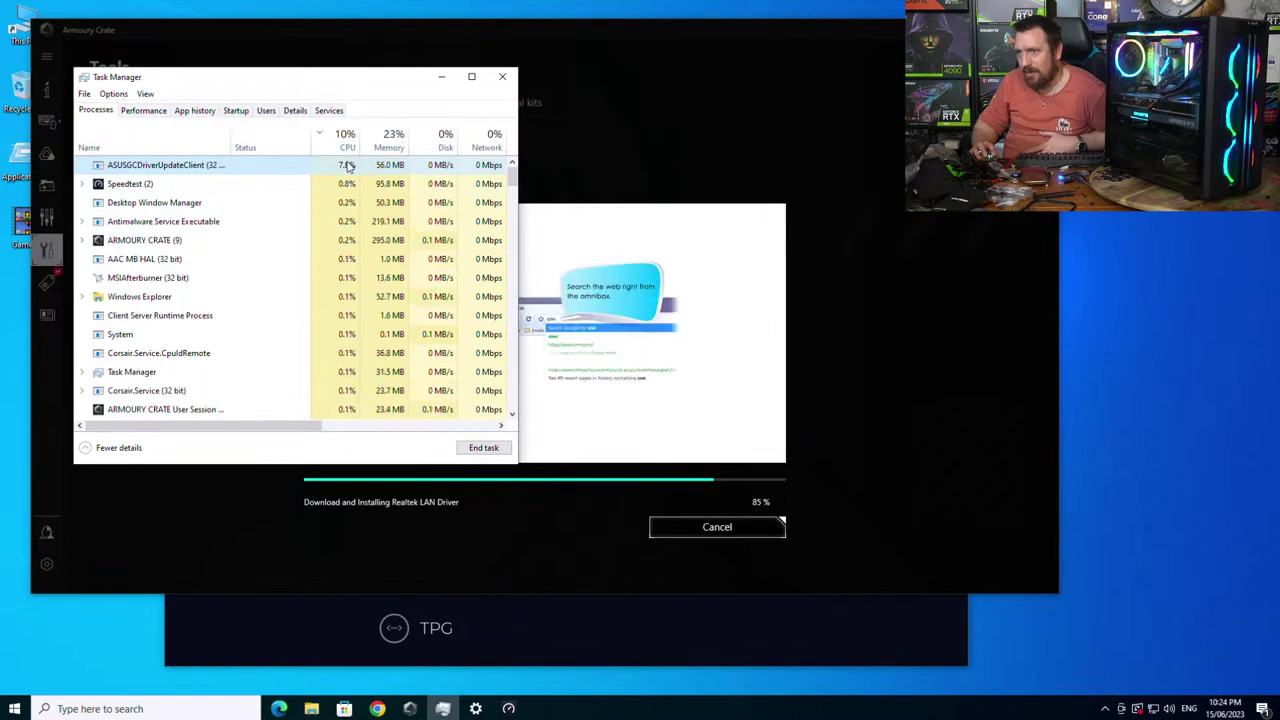
pyautogui.click(509, 708)
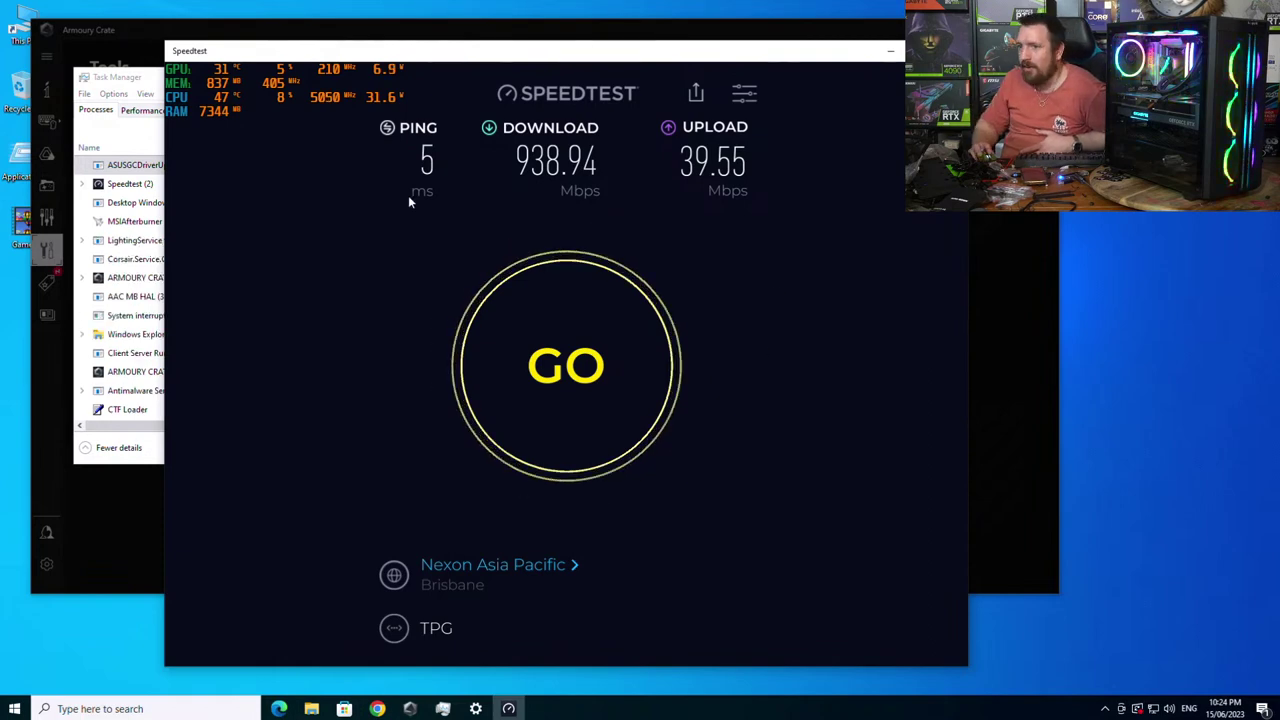
pyautogui.click(147, 80)
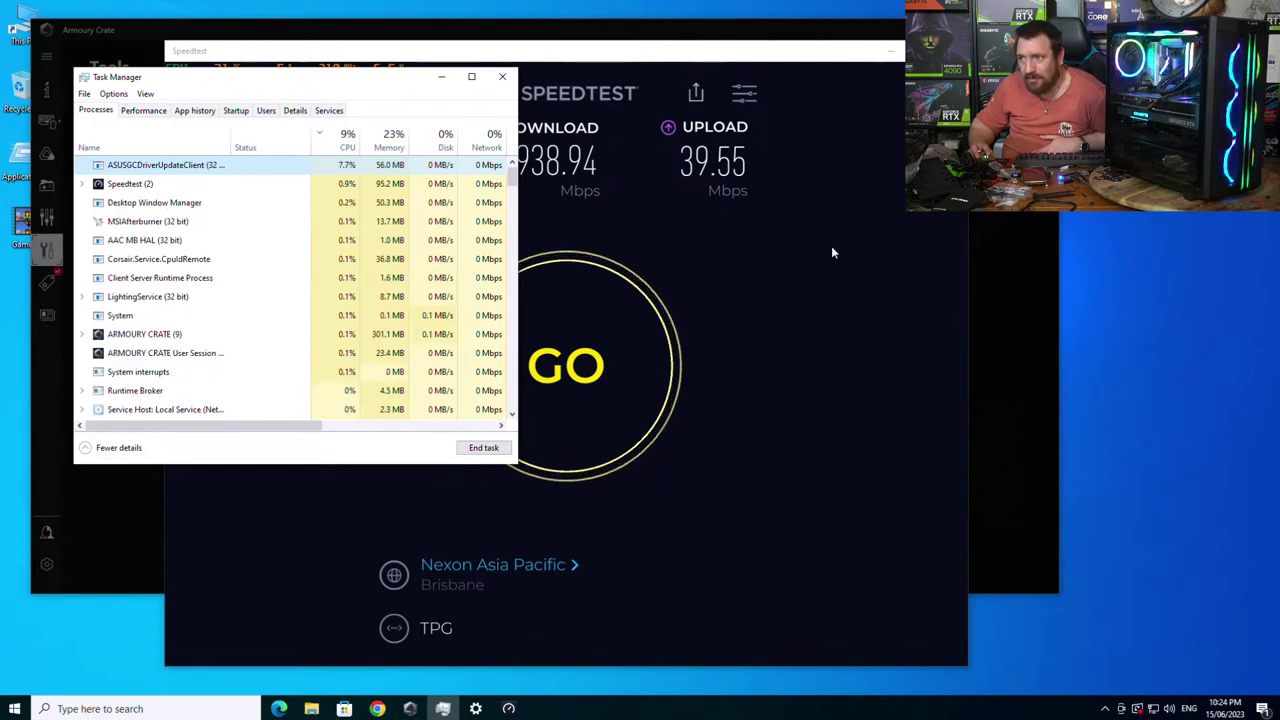
pyautogui.click(893, 50)
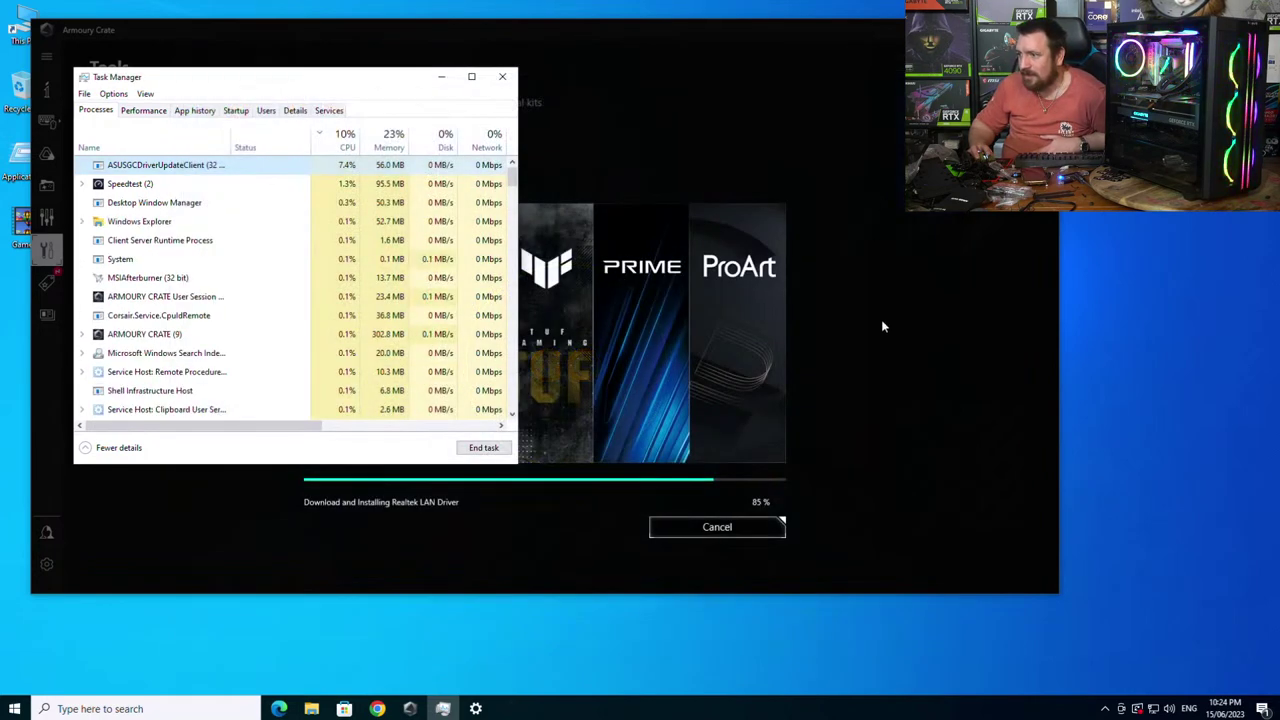
# - Check the notifications, the Realtek LAN driver installation progress in Armoury Crate and the CPU usage of ASUSGCDriverUpdateClient in Task Manager
pyautogui.click(905, 324)
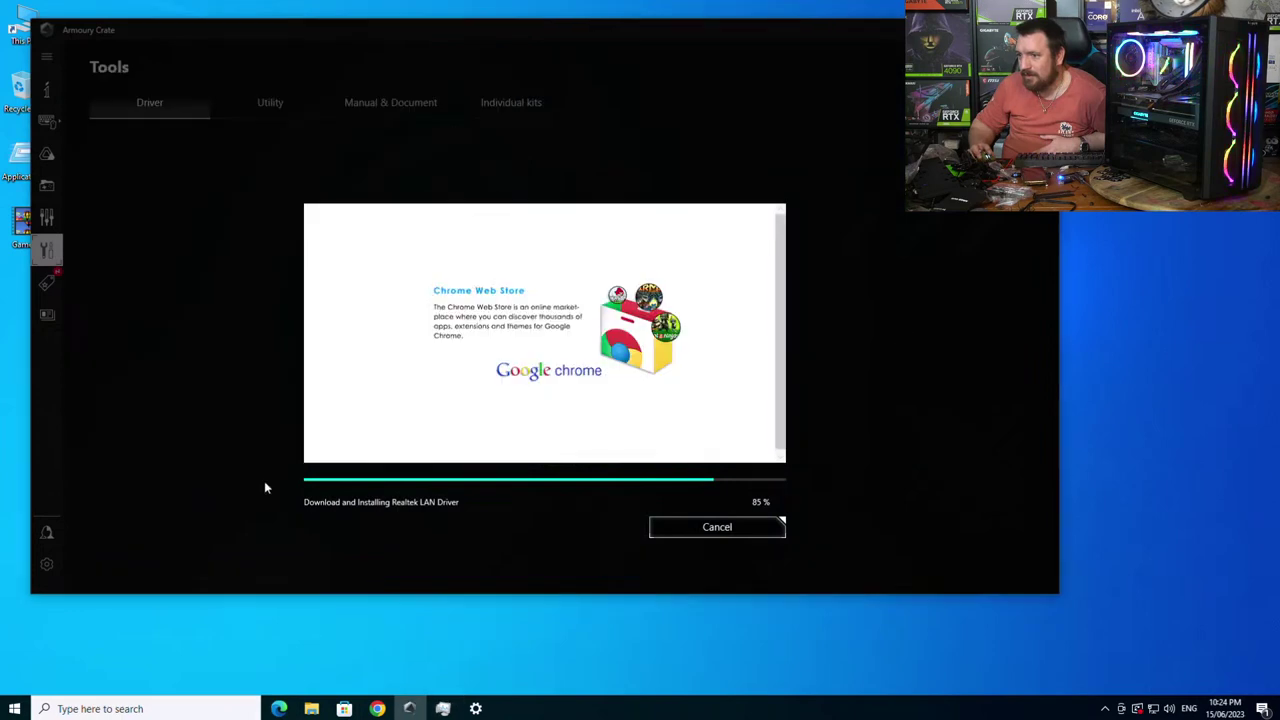
pyautogui.click(1266, 706)
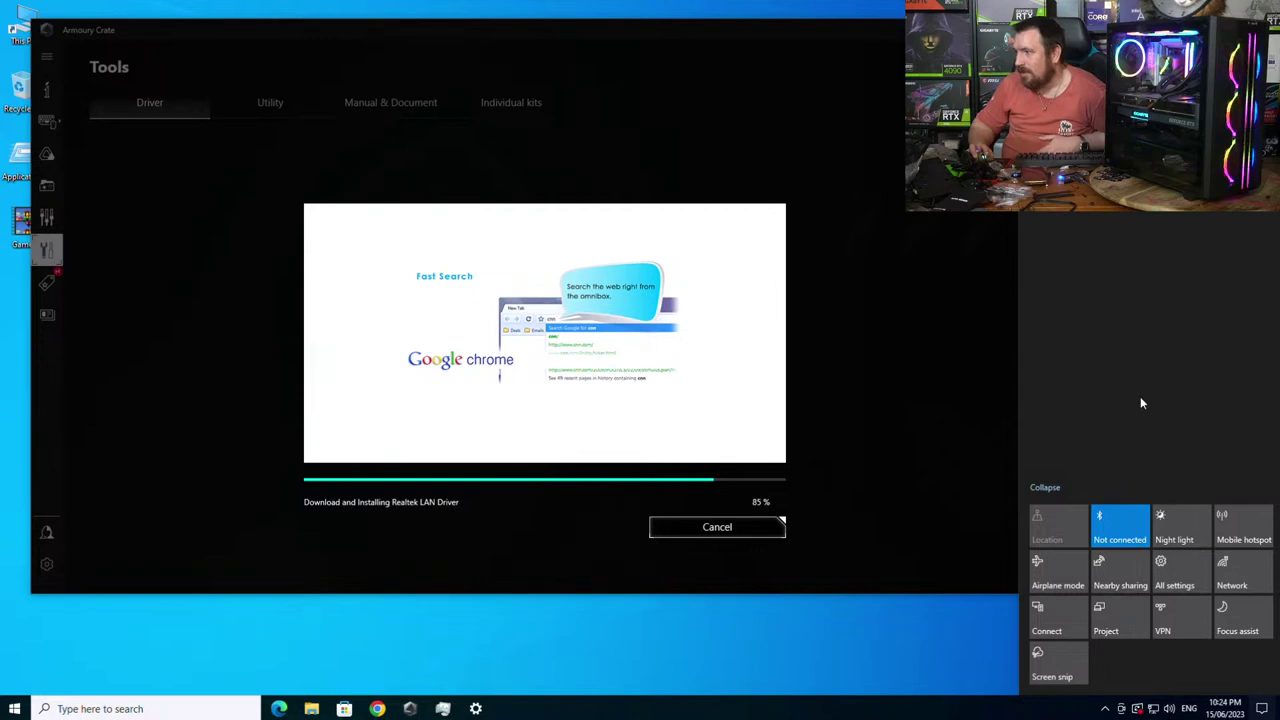
pyautogui.click(451, 709)
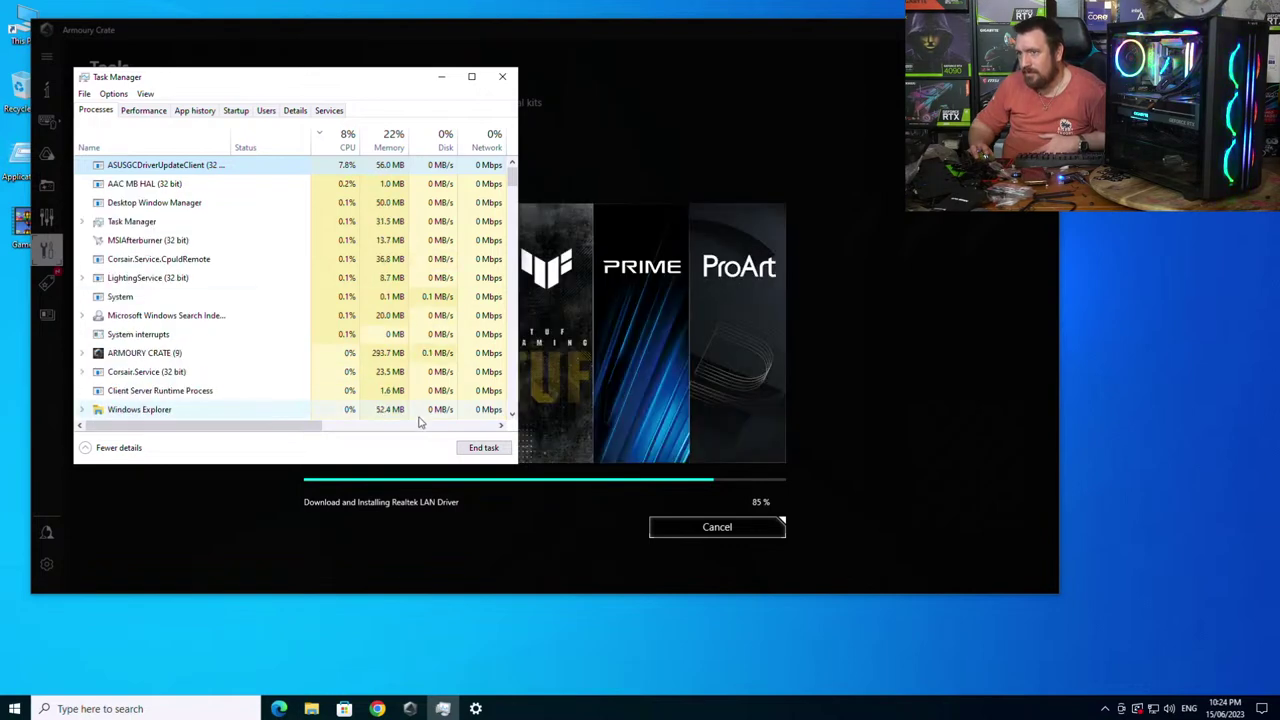
pyautogui.click(715, 68)
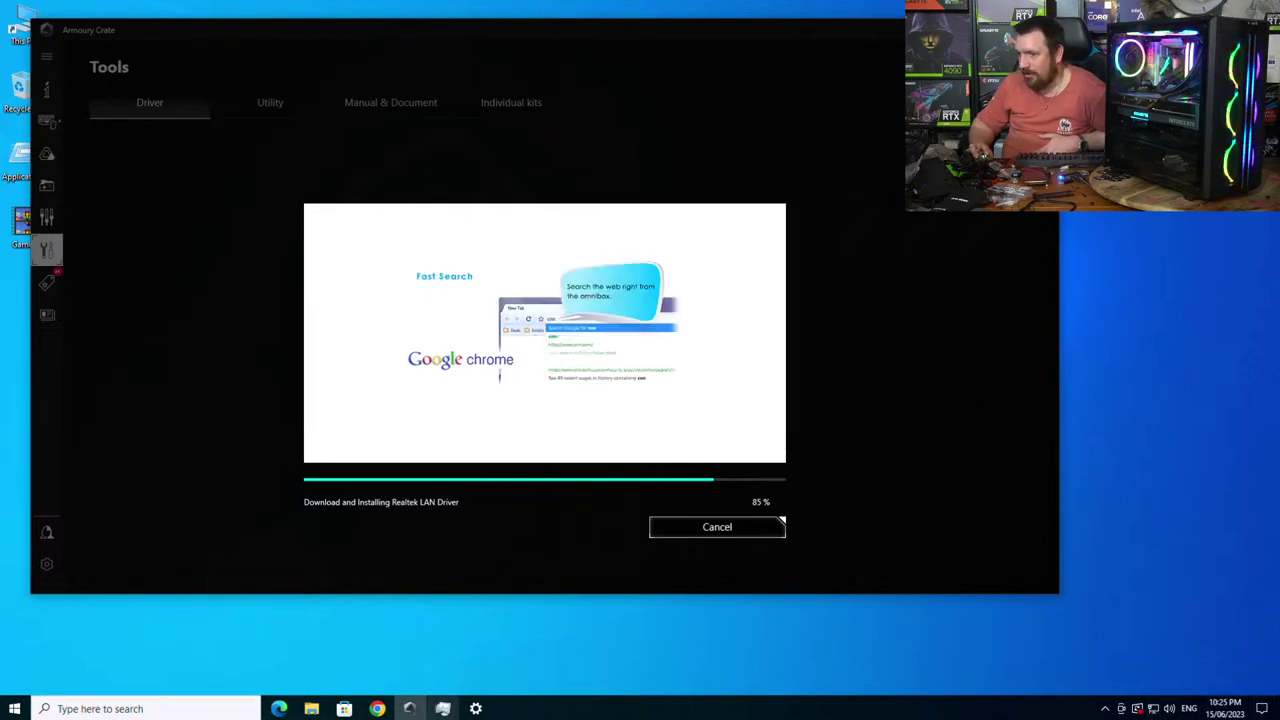
pyautogui.click(443, 708)
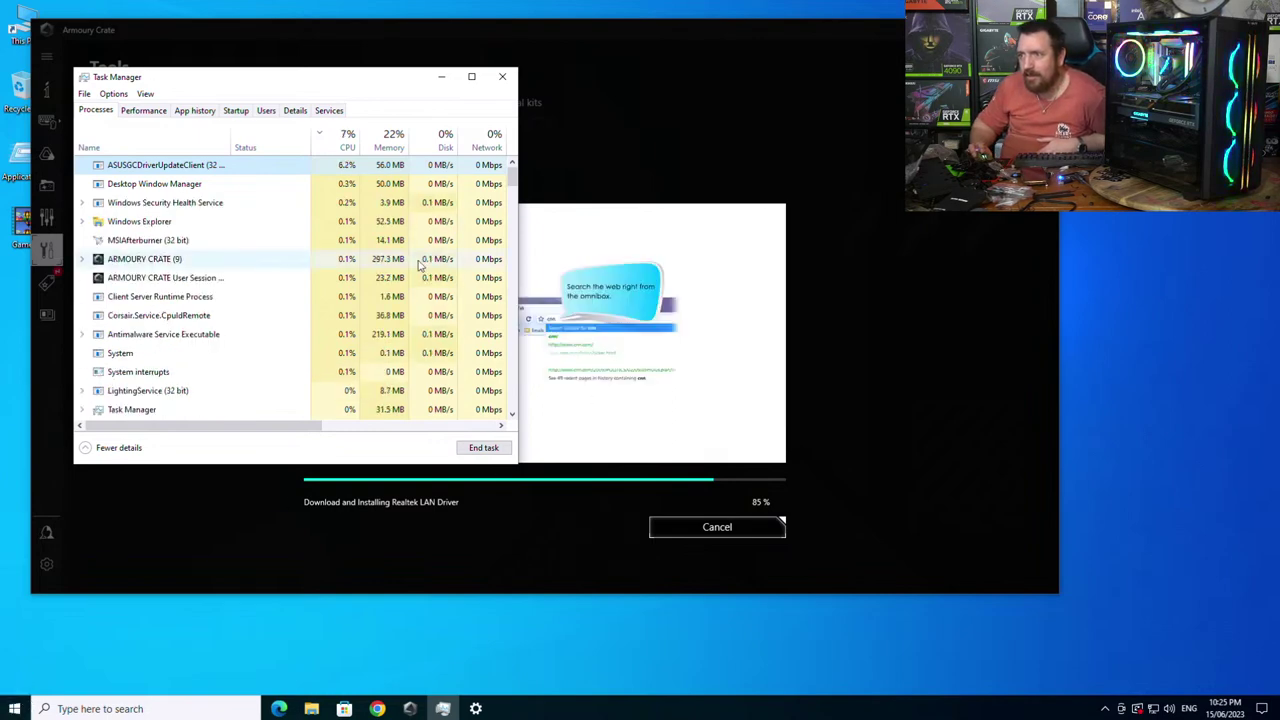
pyautogui.click(340, 170)
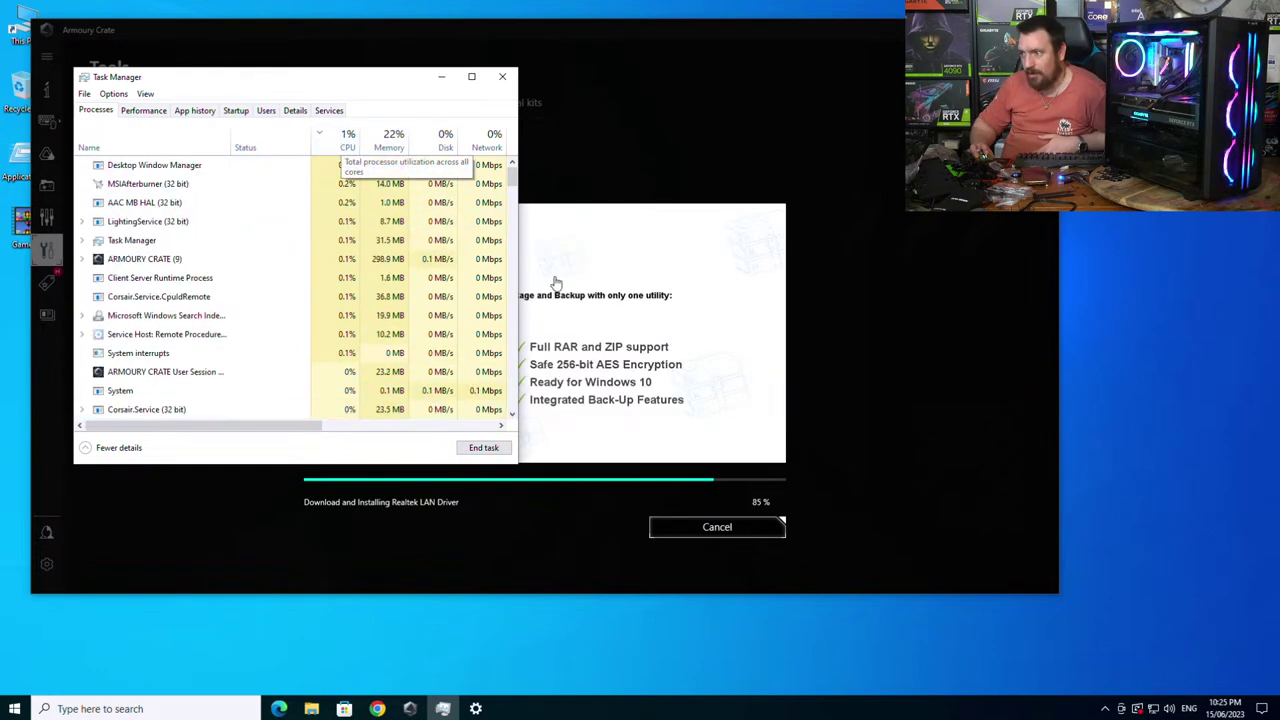
pyautogui.click(865, 405)
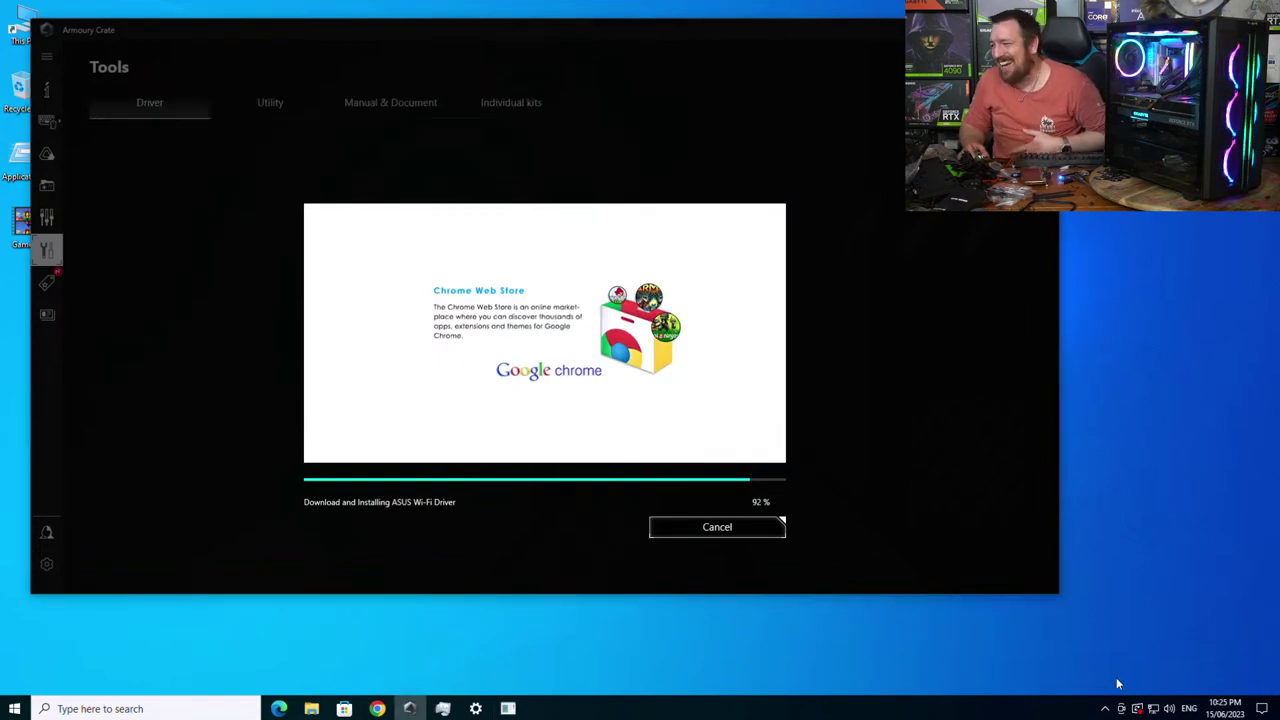
# - Check the running processes, available networks, and Ethernet and memory performance during the ASUS Wi-Fi driver installation, and close Task Manager
pyautogui.click(443, 708)
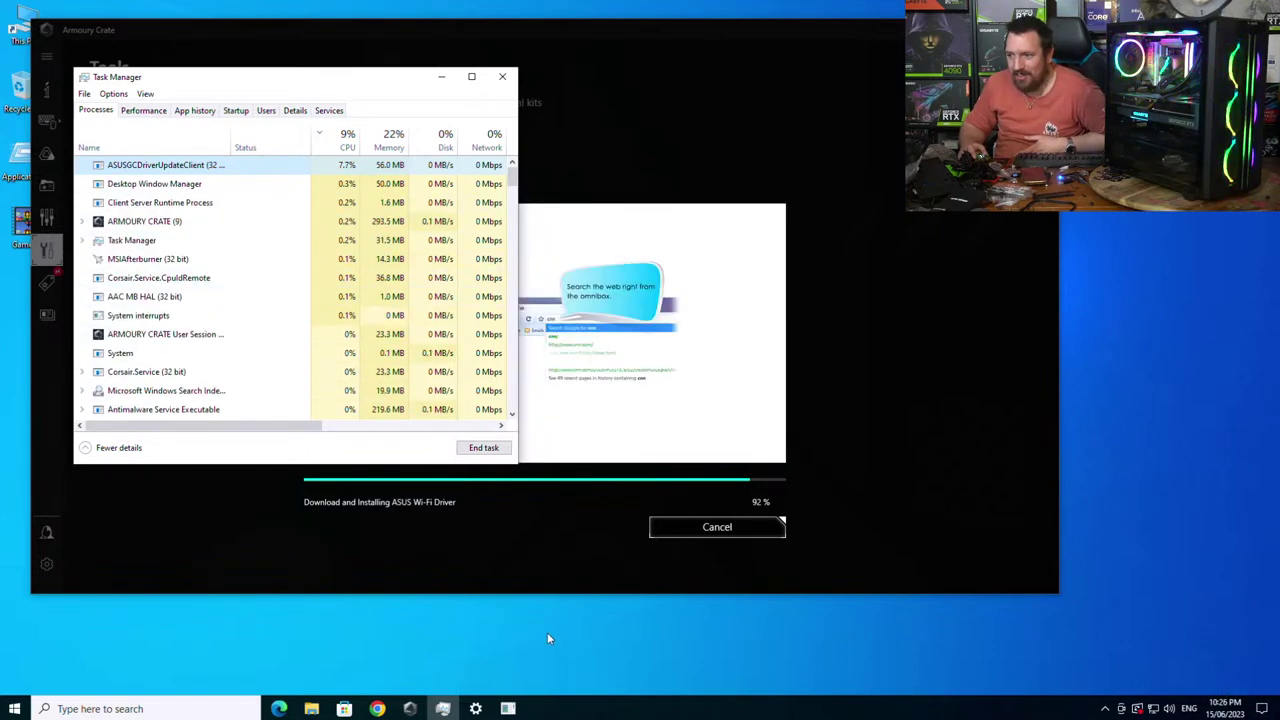
pyautogui.click(1153, 708)
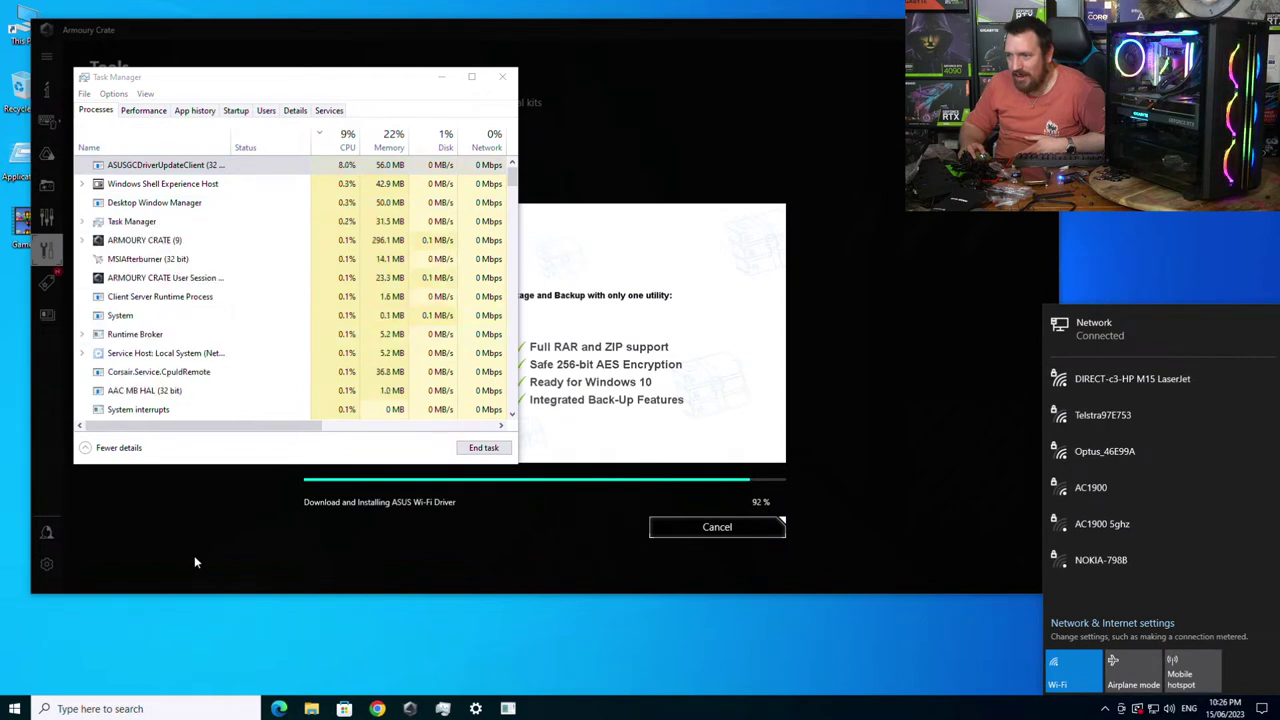
pyautogui.click(140, 112)
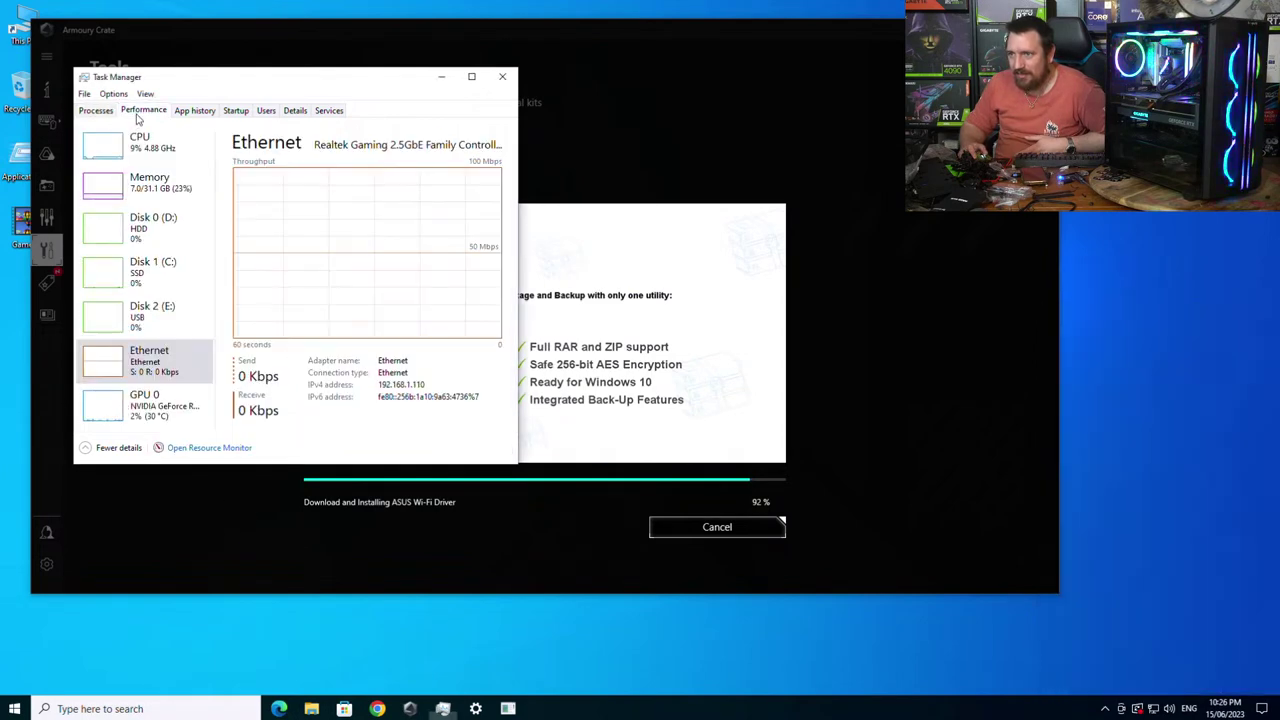
pyautogui.click(163, 221)
pyautogui.click(155, 200)
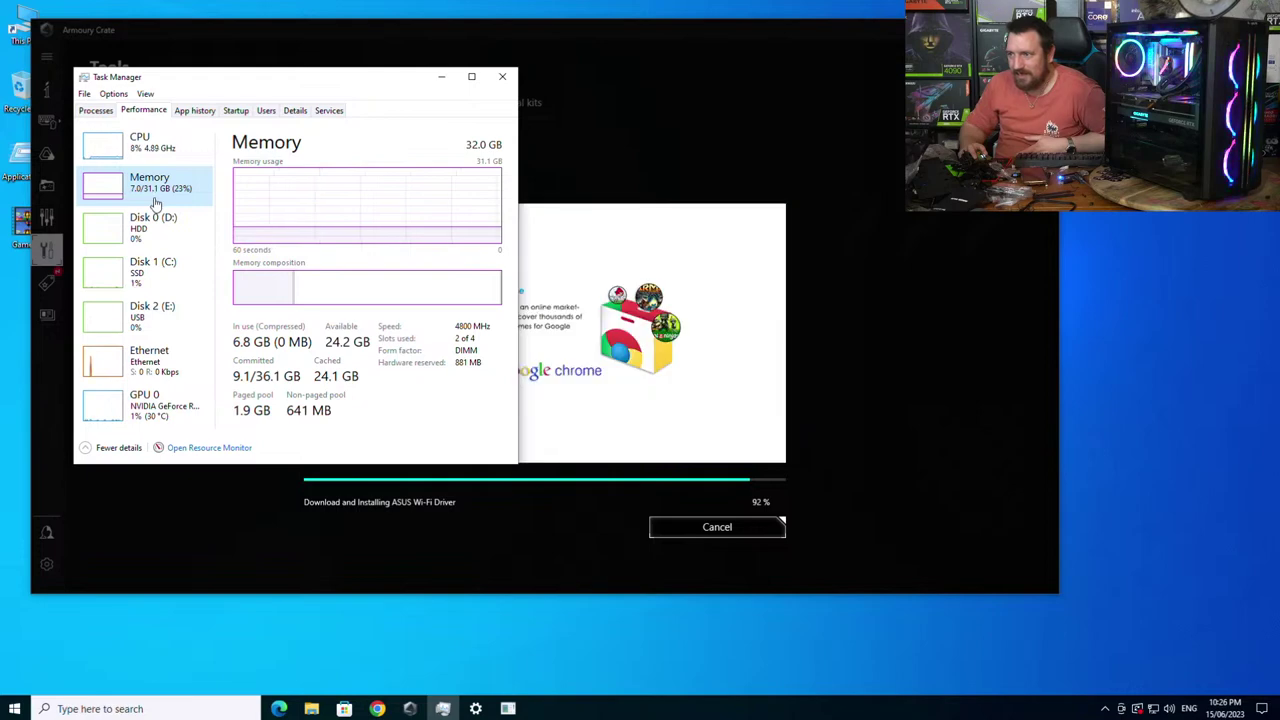
pyautogui.click(503, 77)
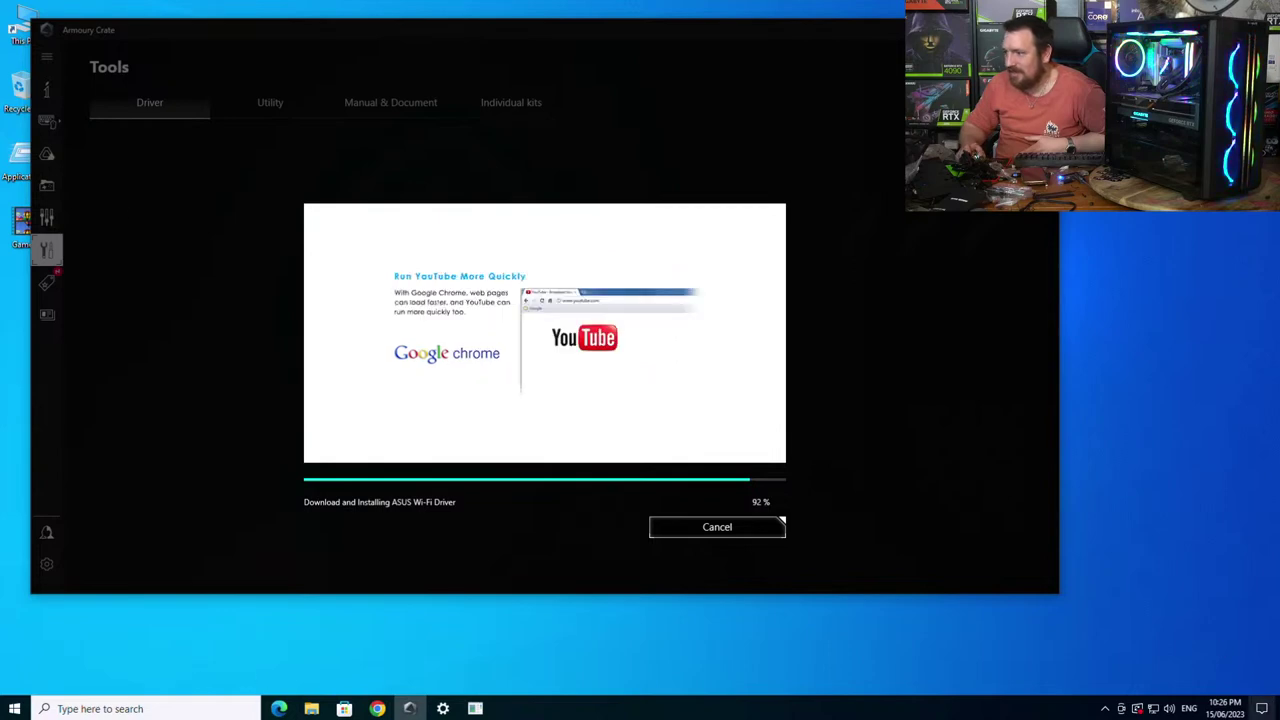
# - Check the notifications and restart the PC
pyautogui.click(1263, 708)
pyautogui.click(14, 708)
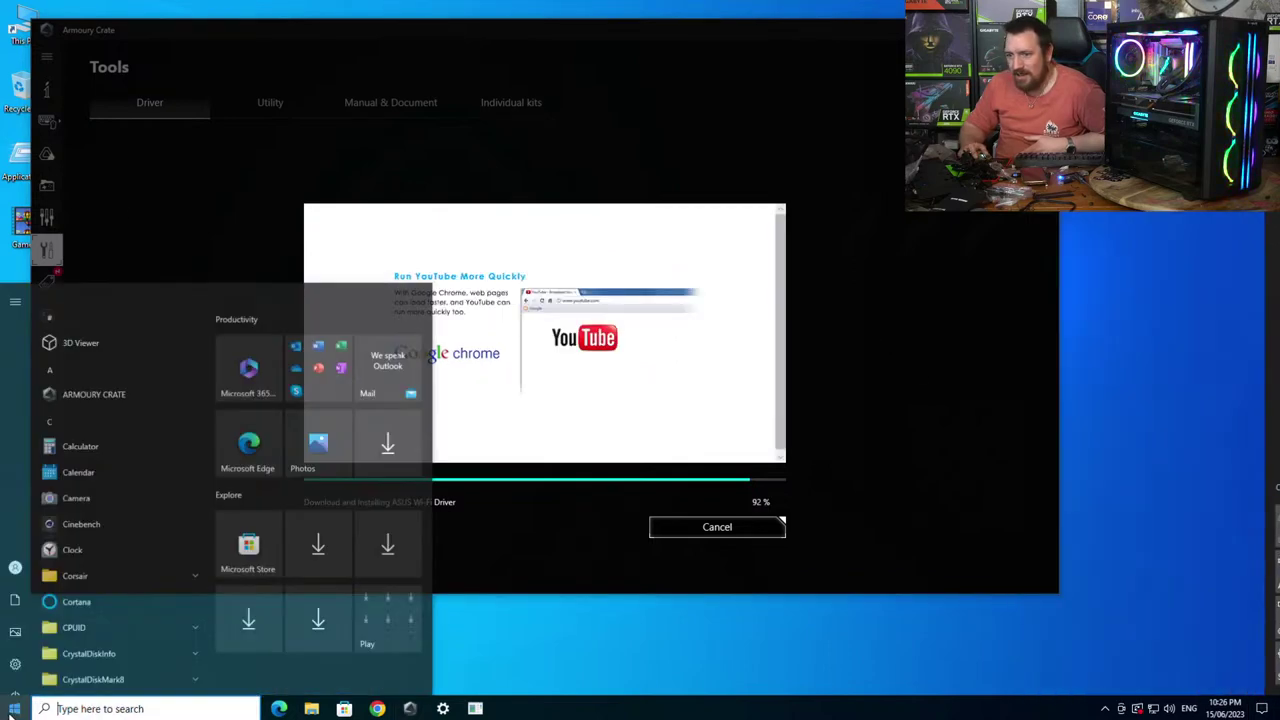
pyautogui.click(17, 680)
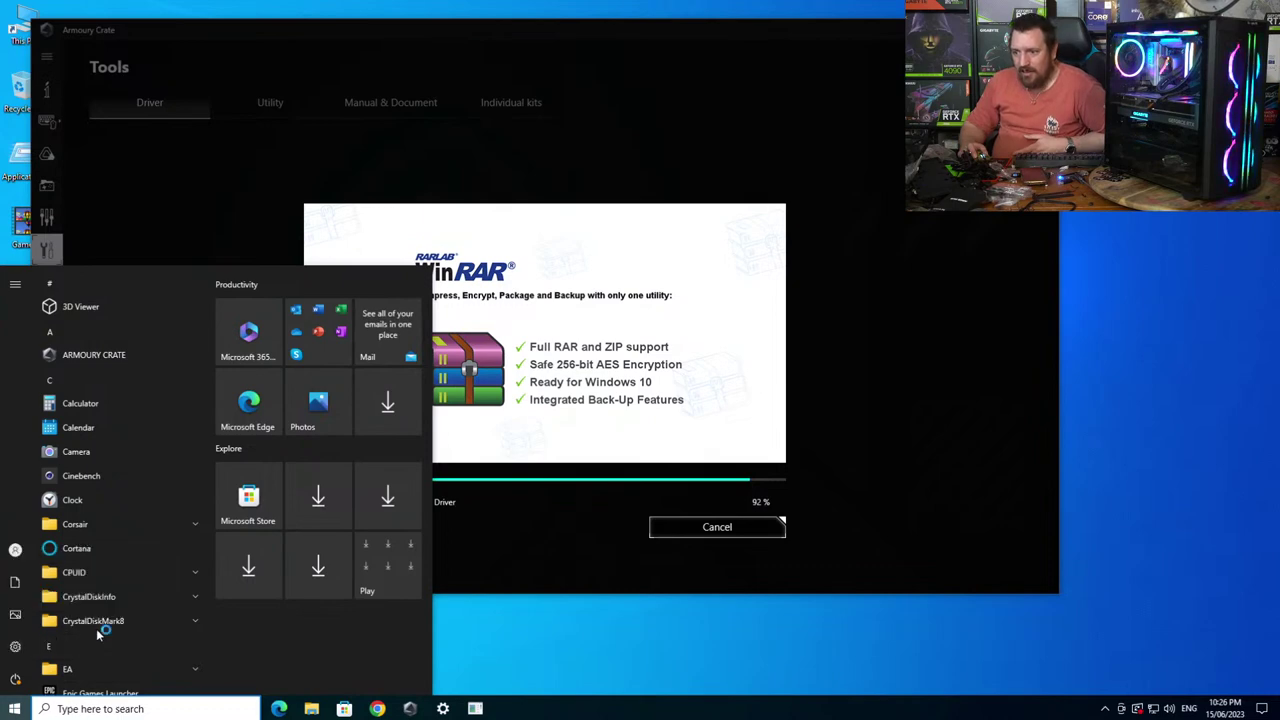
pyautogui.click(94, 630)
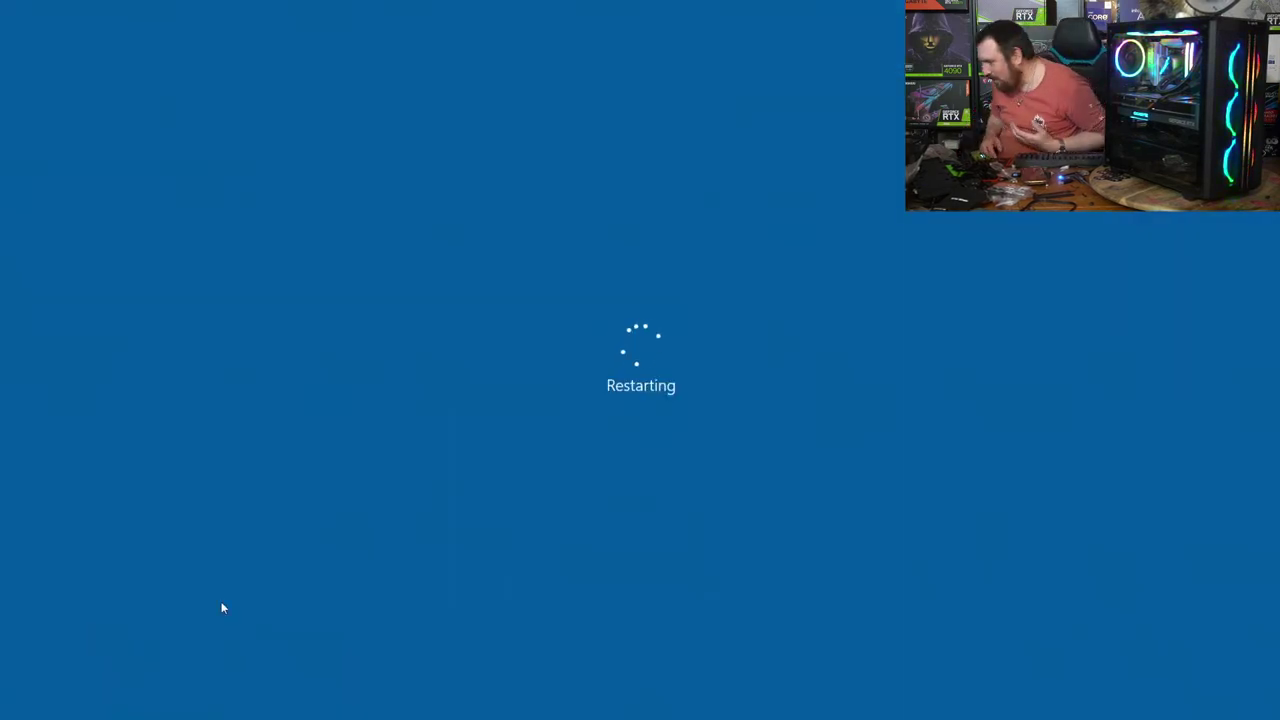
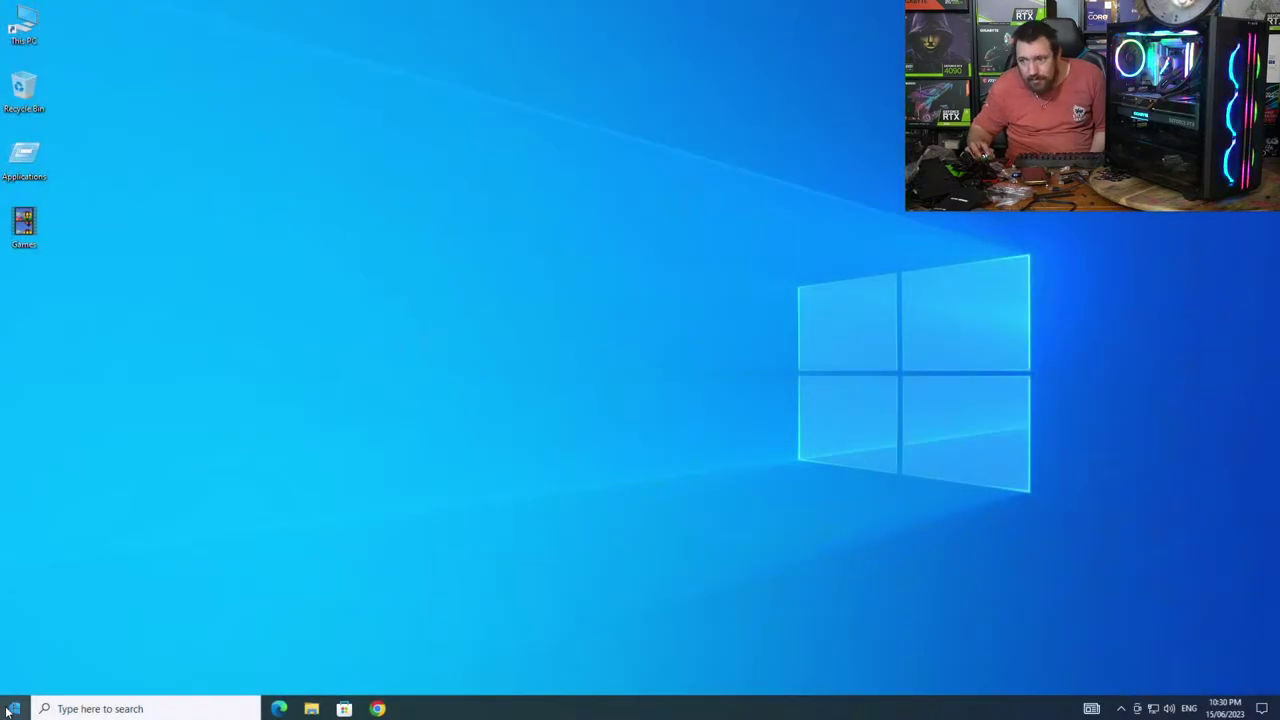
# - Open Windows Update in the Windows settings and check for updates
pyautogui.click(12, 709)
pyautogui.click(19, 636)
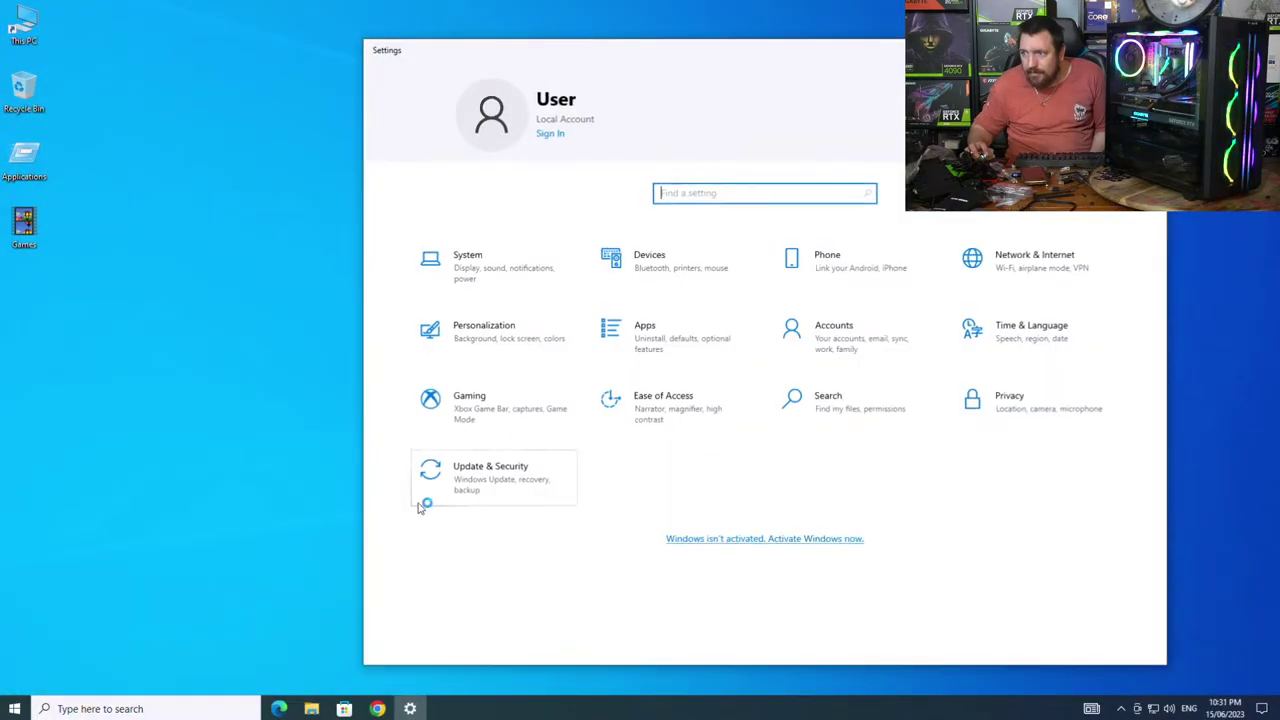
pyautogui.click(425, 500)
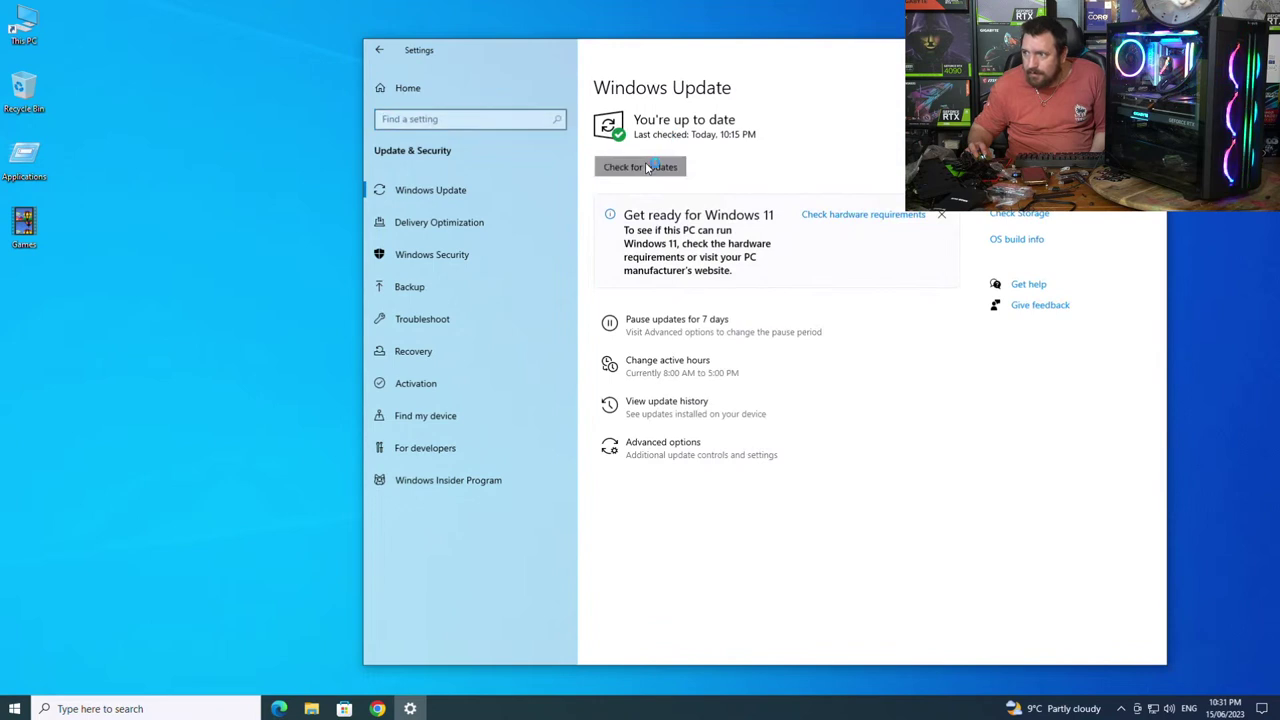
pyautogui.click(646, 167)
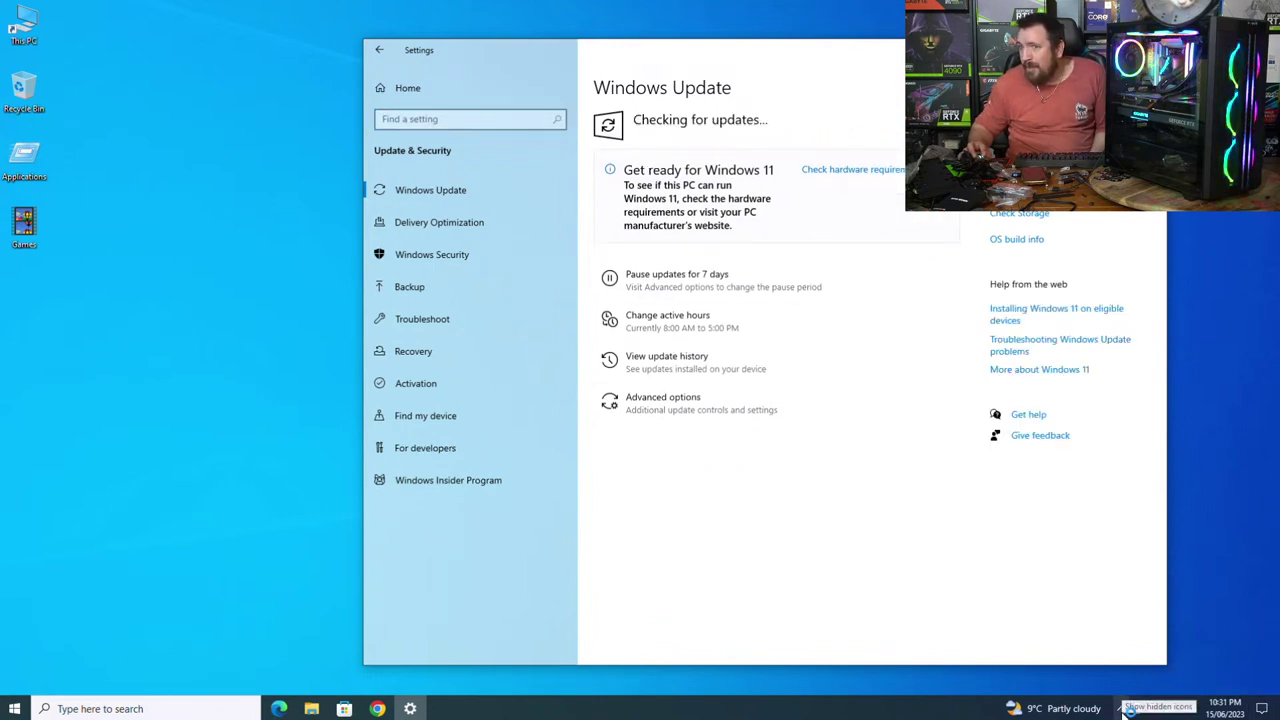
pyautogui.click(248, 257)
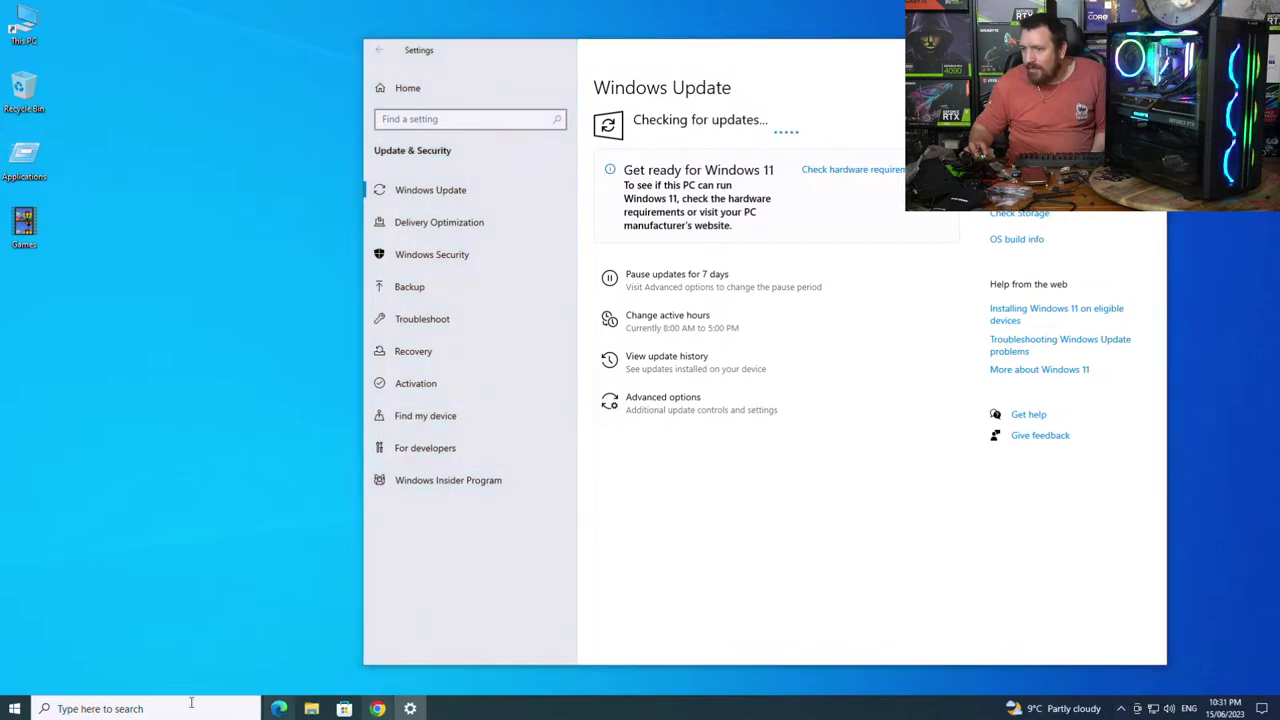
# - Dismiss the iCUE firmware notification, look through the notifications, and check for Windows updates again
pyautogui.click(14, 708)
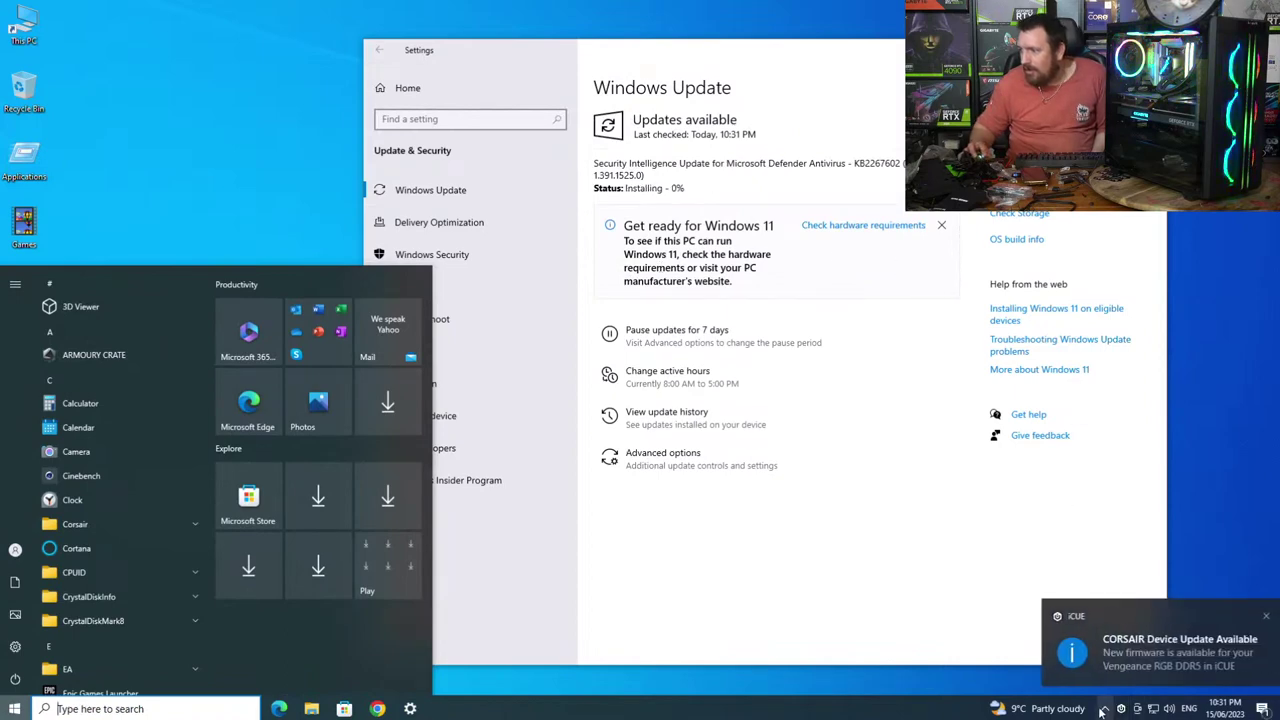
pyautogui.click(1254, 617)
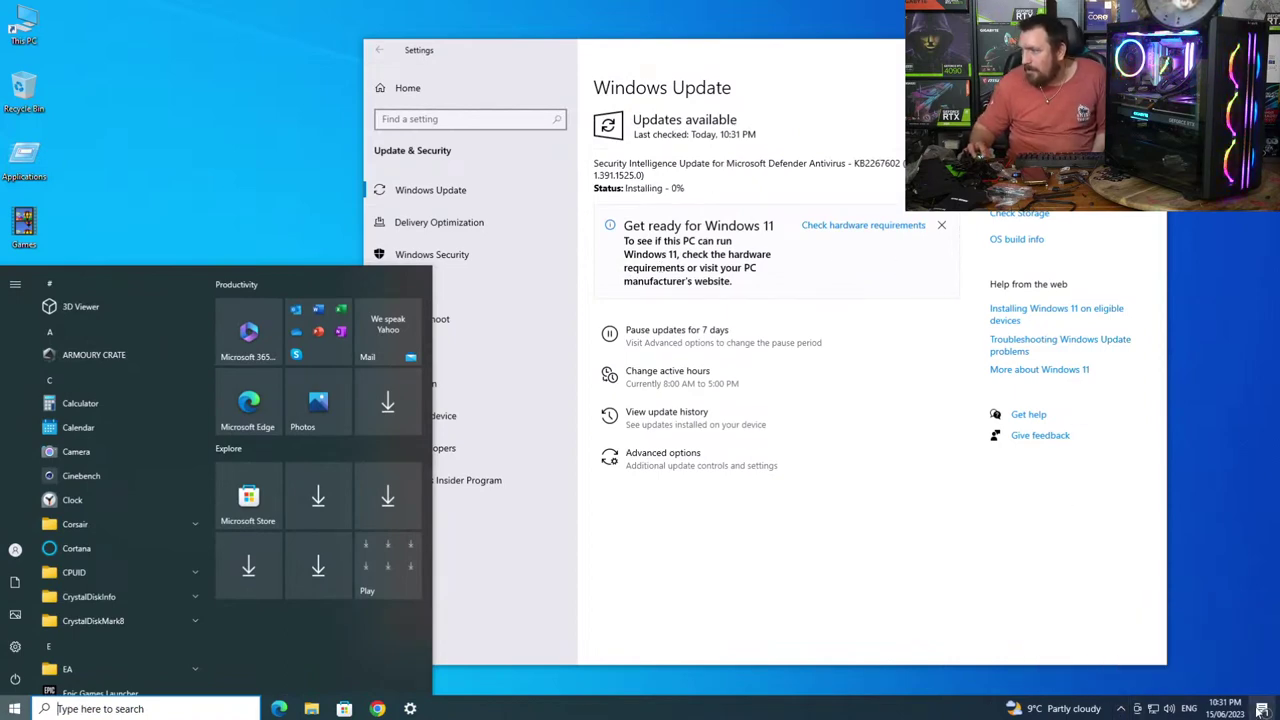
pyautogui.click(1262, 707)
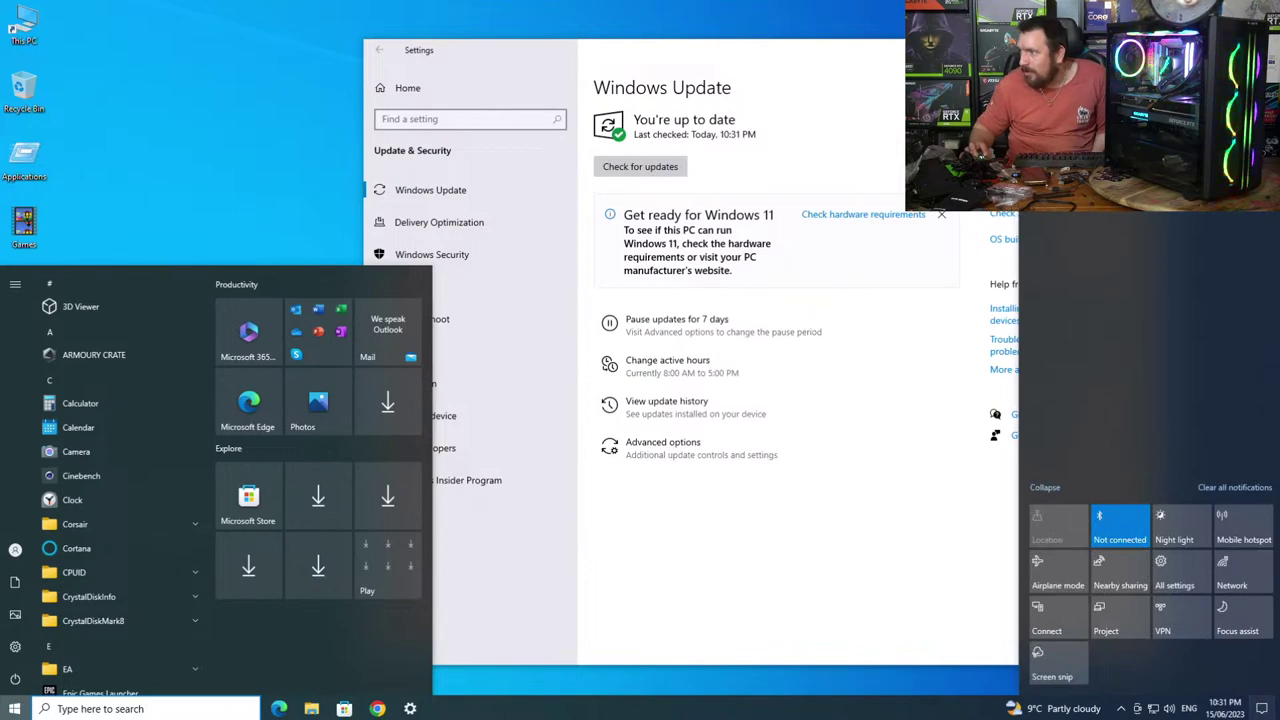
pyautogui.click(645, 167)
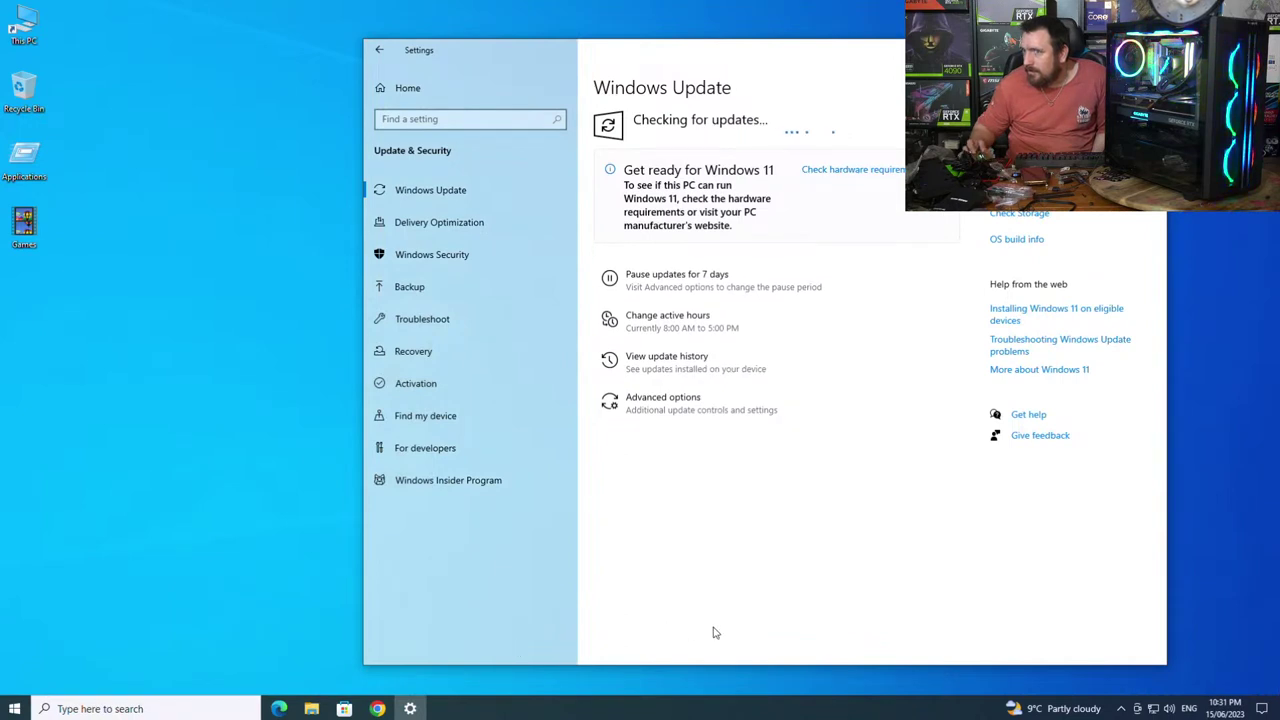
# - Open iCUE and start the v. 1.2.9 firmware update for the Vengeance RGB DDR5 memory, accepting the firmware update instructions
pyautogui.click(1122, 708)
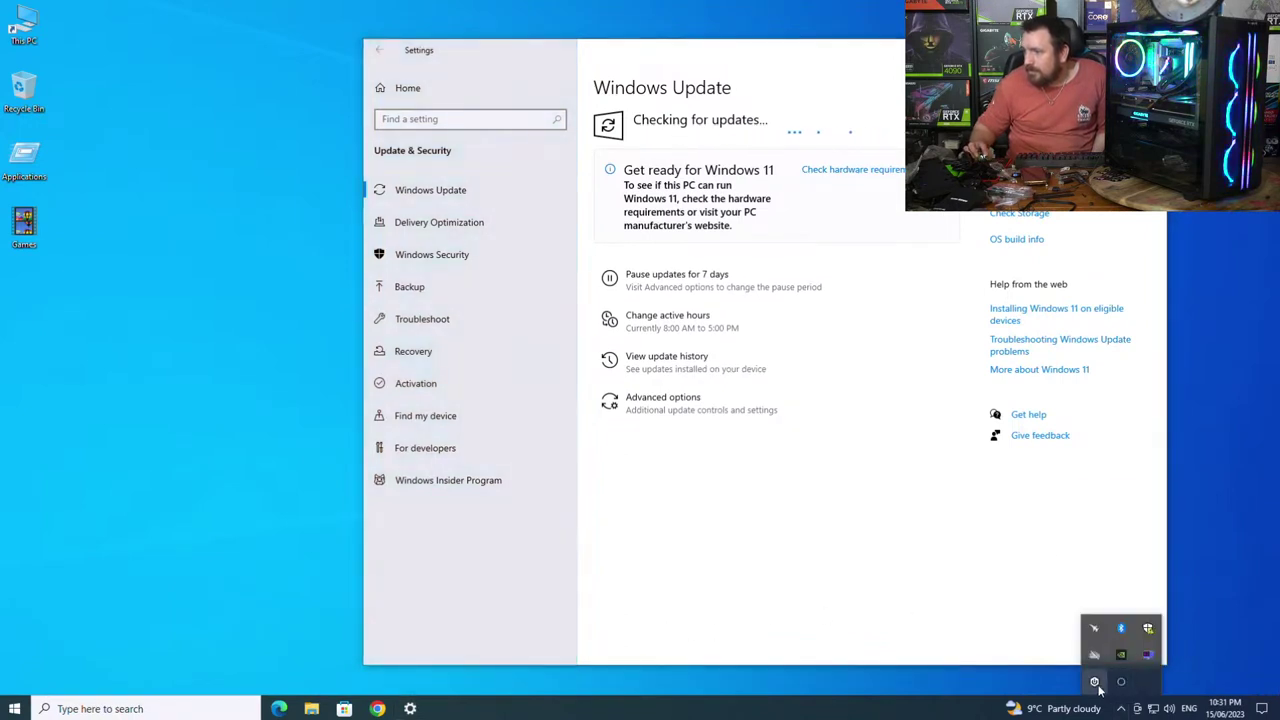
pyautogui.click(1095, 682)
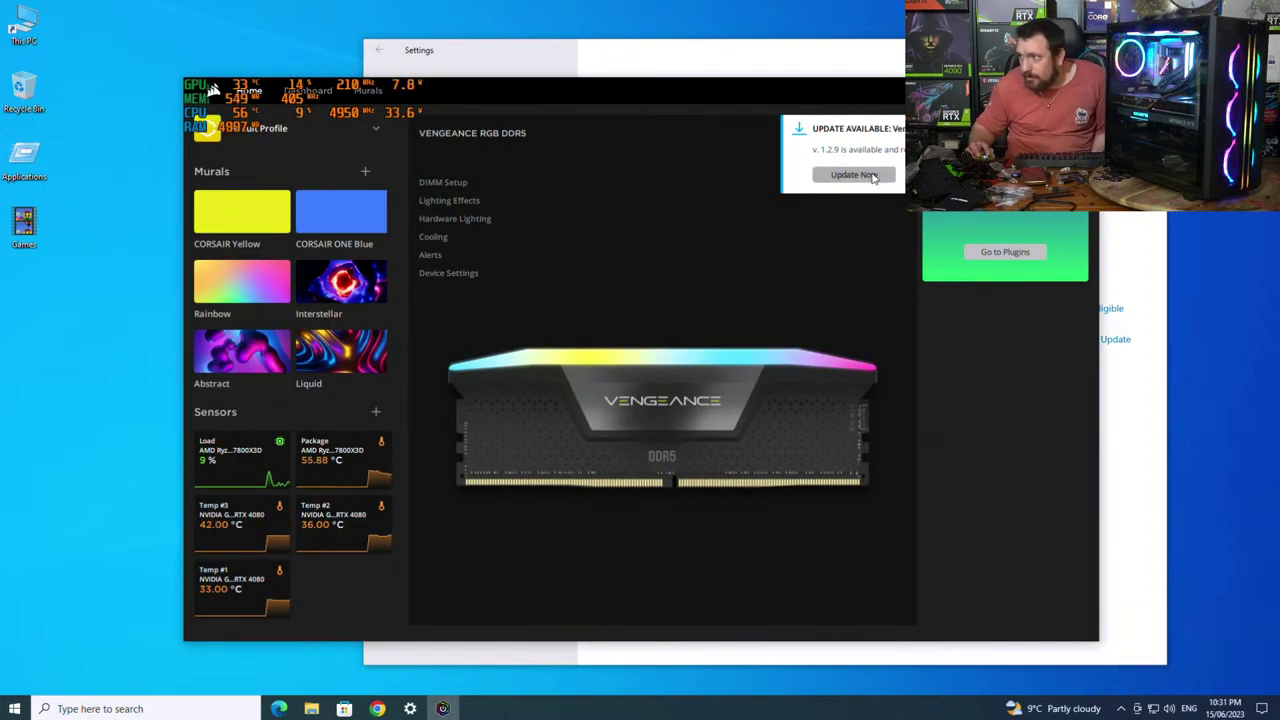
pyautogui.click(856, 176)
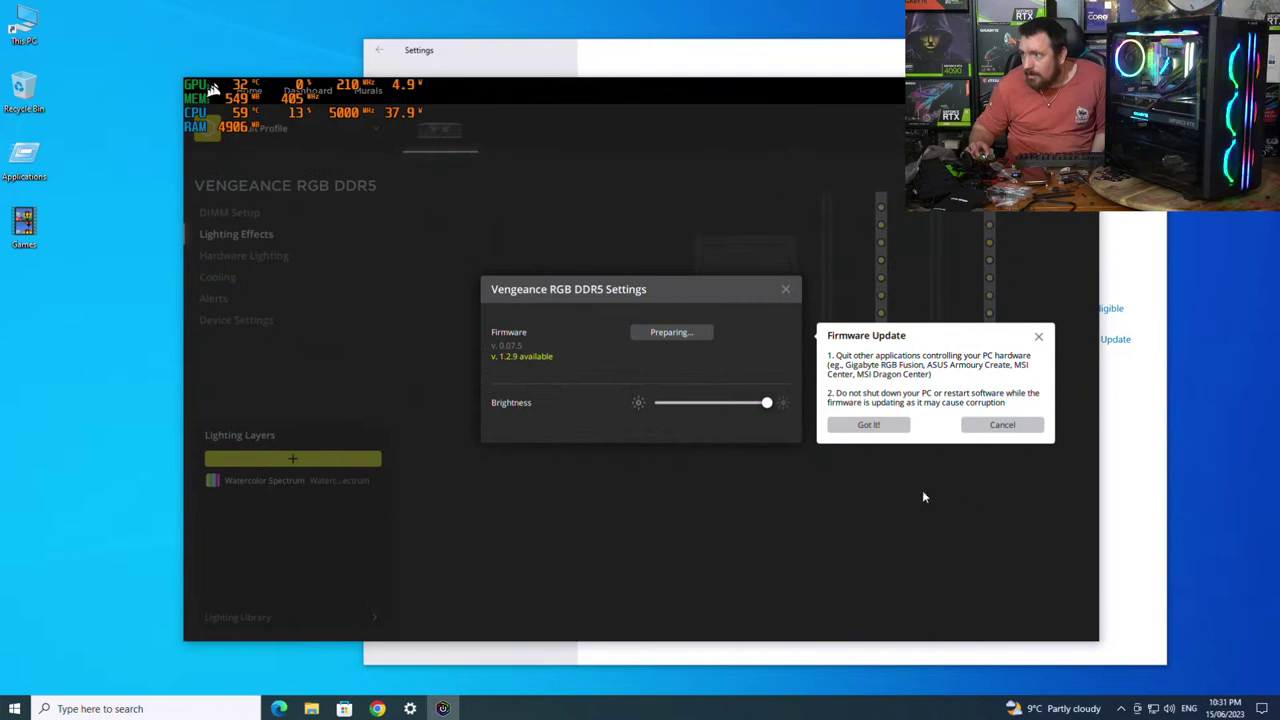
pyautogui.click(868, 424)
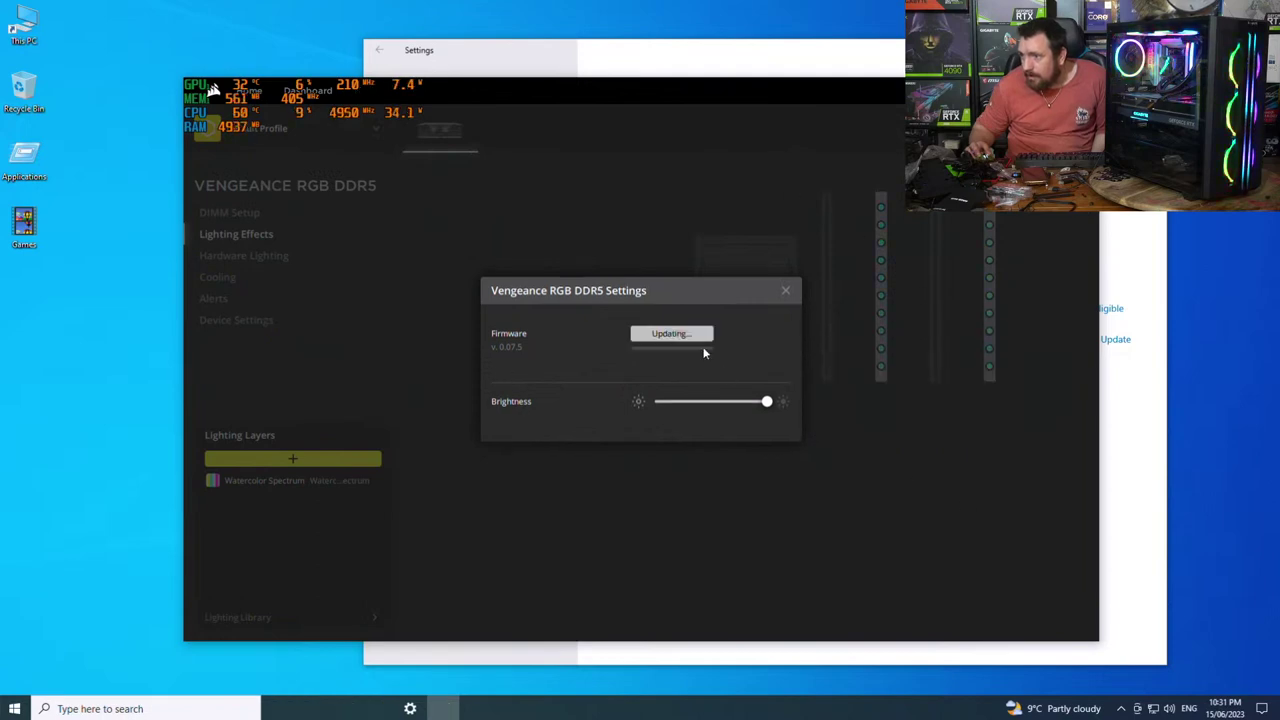
# - Open RivaTuner Statistics Server, turn on Show own statistics, and set the On-Screen Display zoom to its maximum
pyautogui.click(1121, 708)
pyautogui.click(1148, 655)
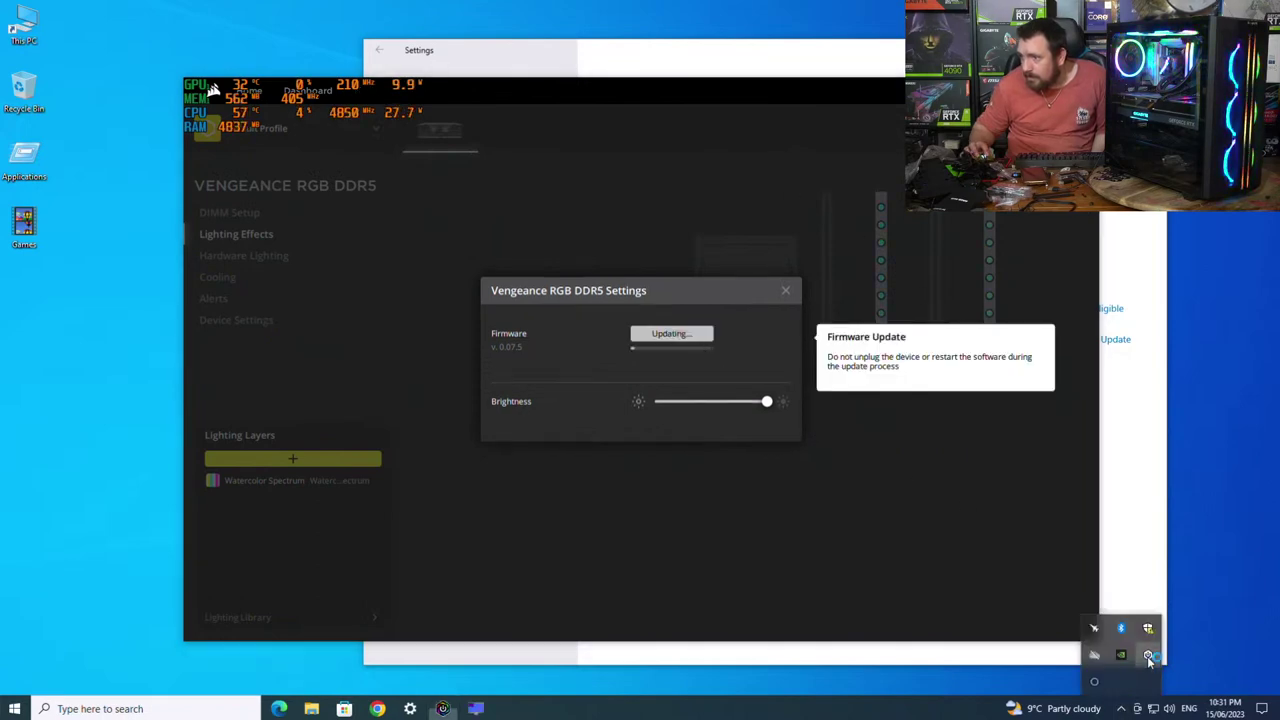
pyautogui.click(480, 709)
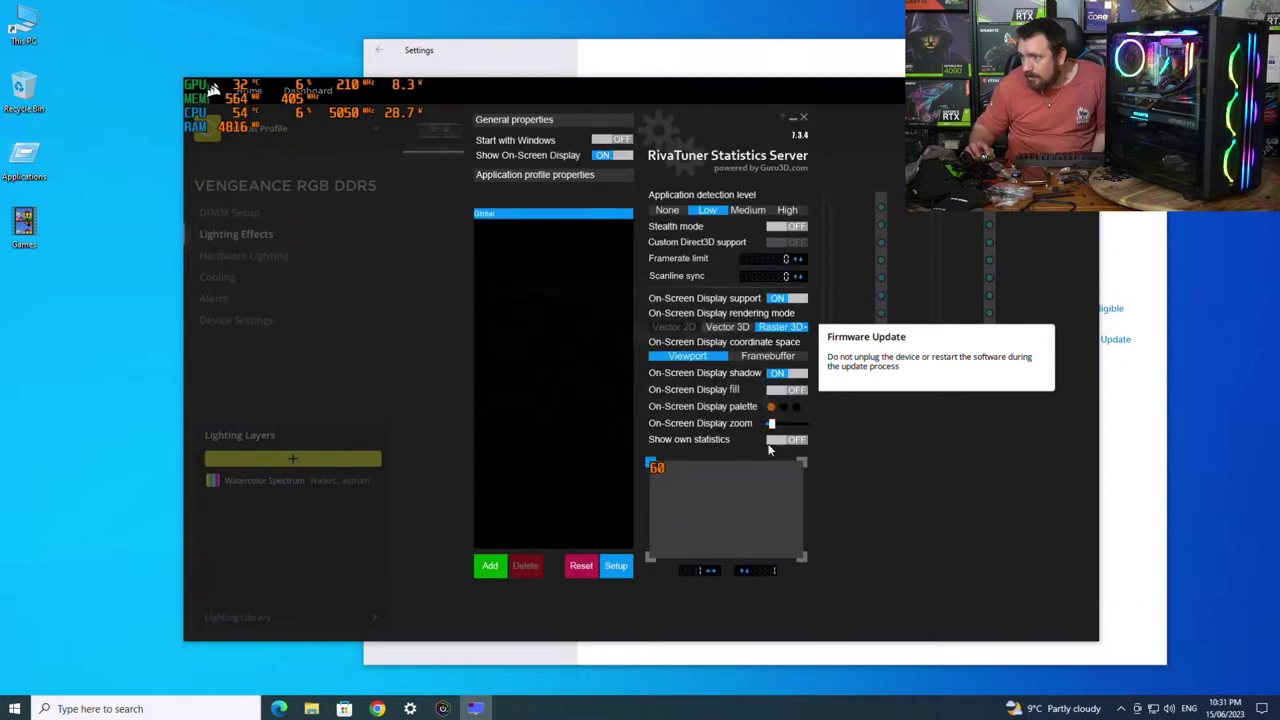
pyautogui.moveTo(783, 425); pyautogui.dragTo(830, 430)
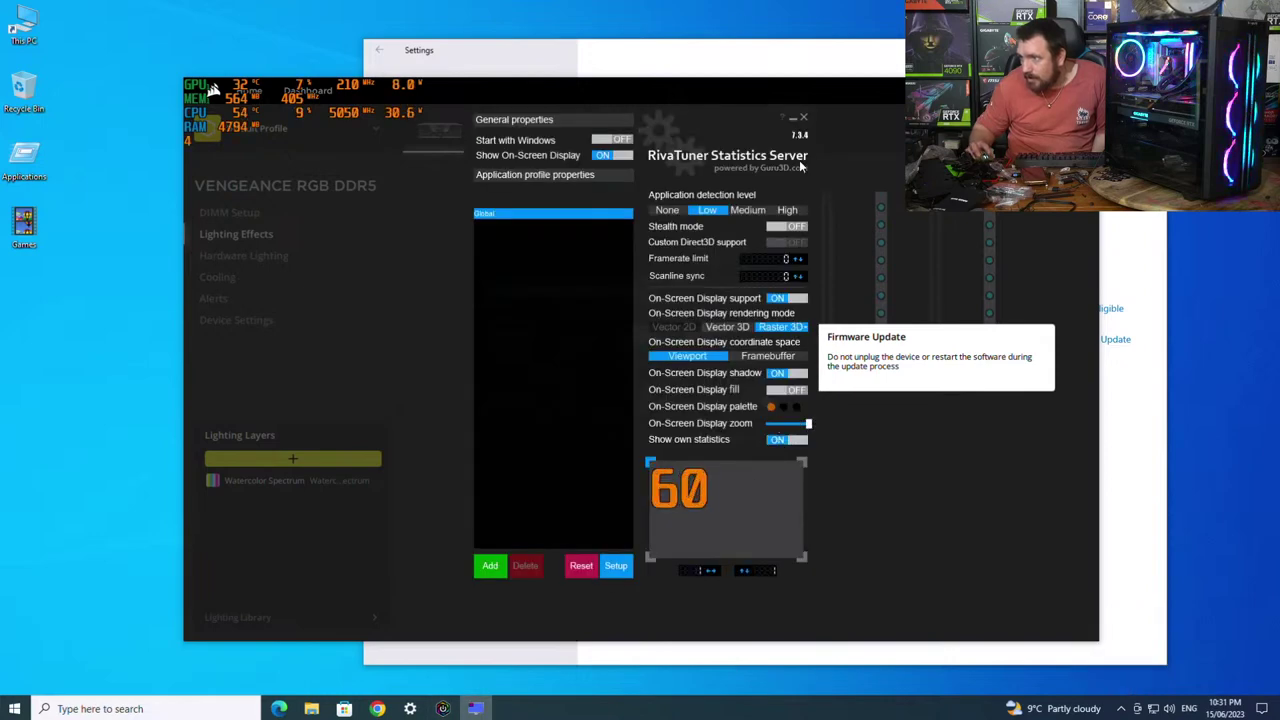
pyautogui.click(797, 119)
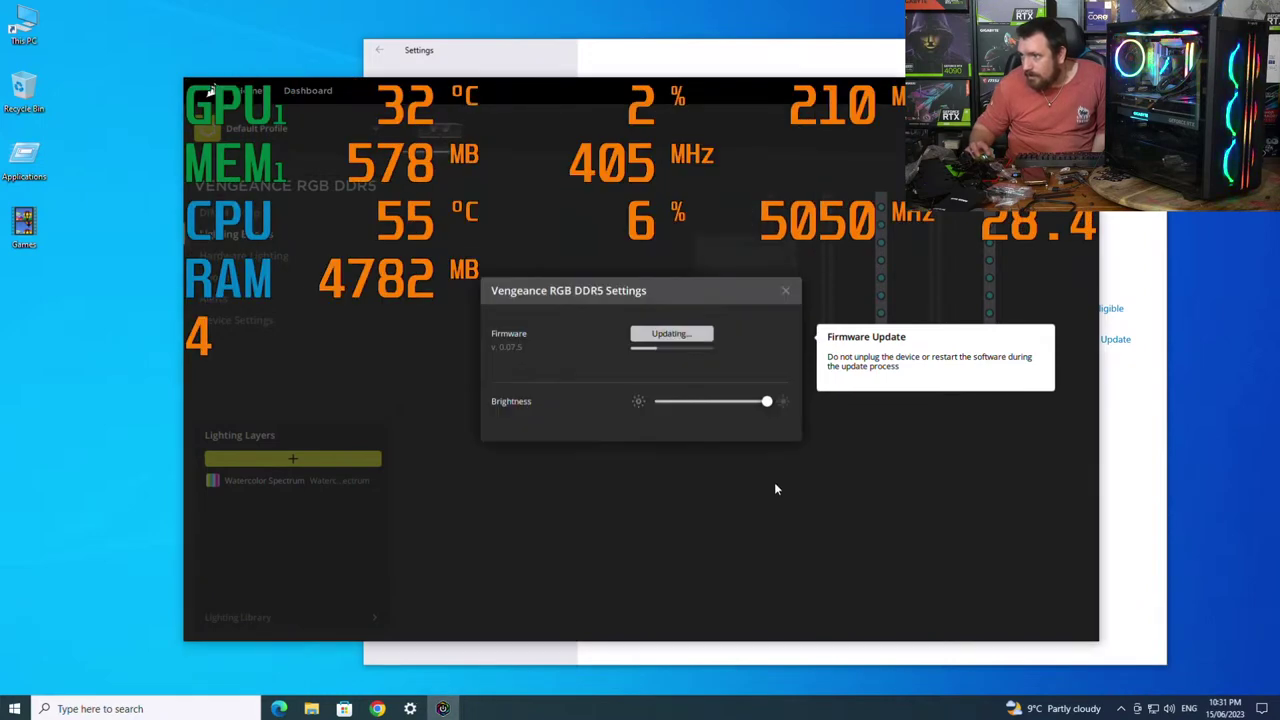
# - Check for Windows updates again and close the Settings window
pyautogui.click(816, 67)
pyautogui.click(640, 167)
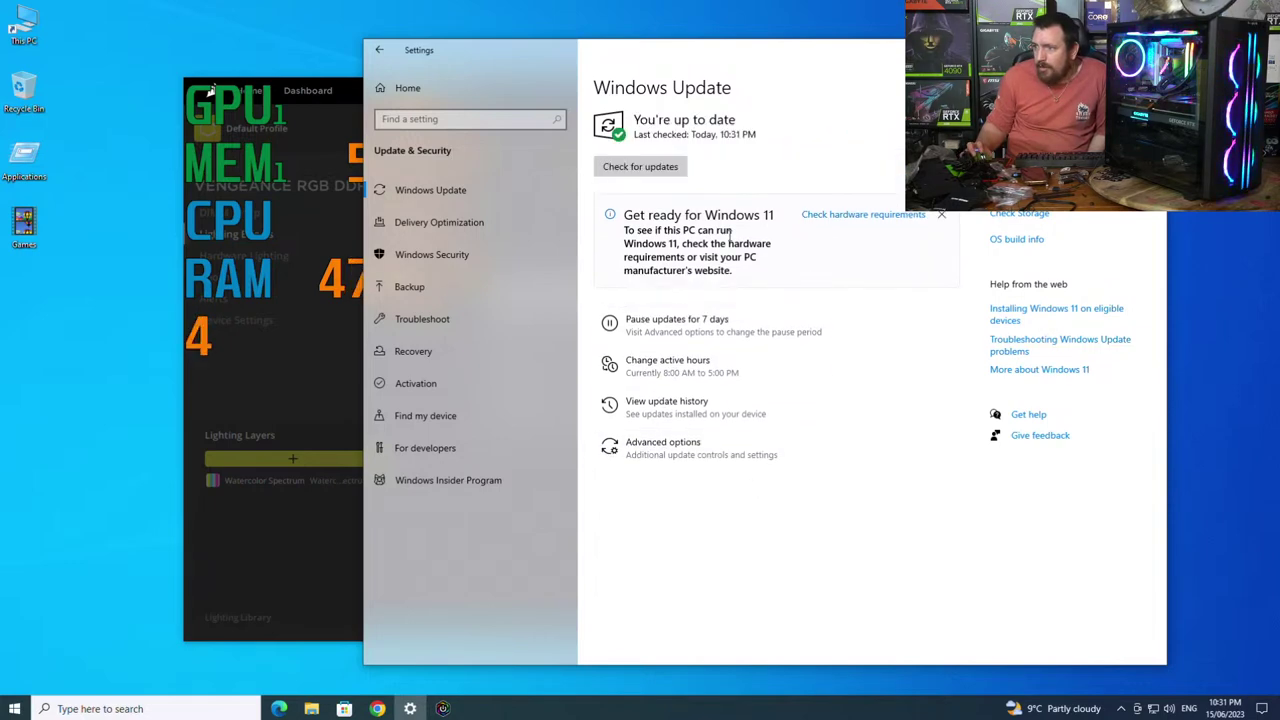
pyautogui.hotkey('alt', 'F4')
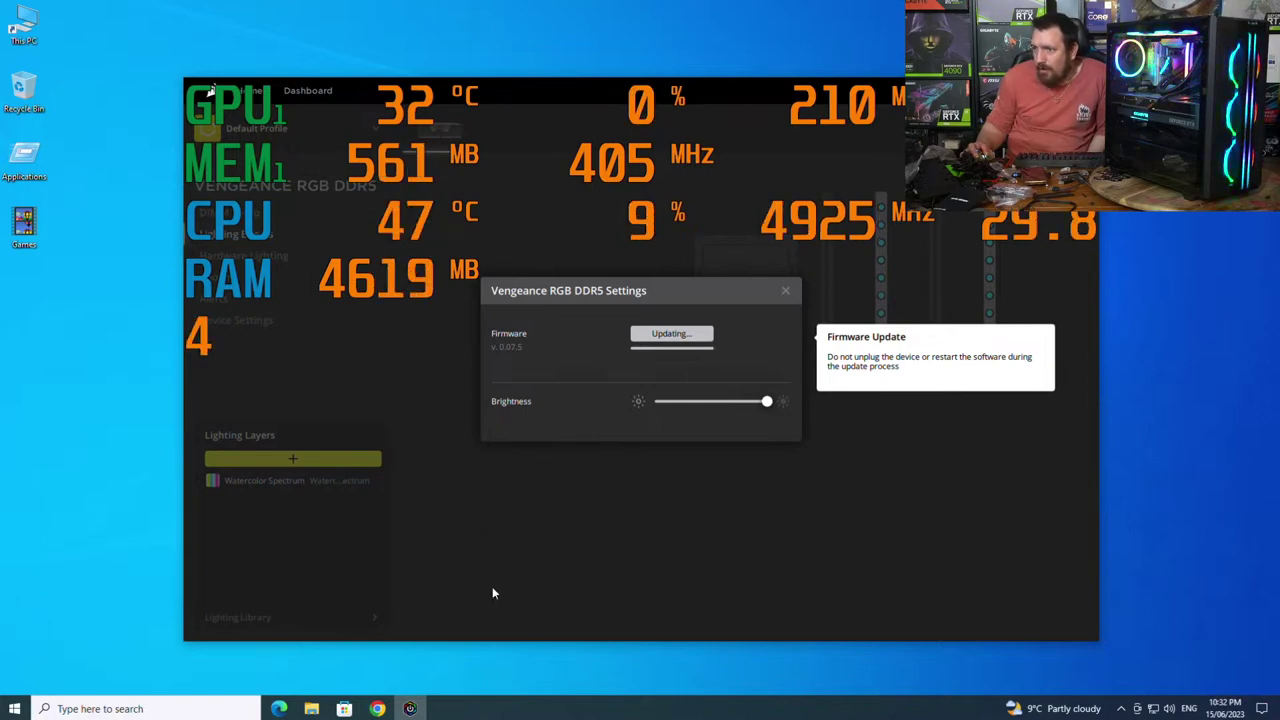
# - Wait for the memory firmware update to finish and close the iCUE window
pyautogui.click(15, 708)
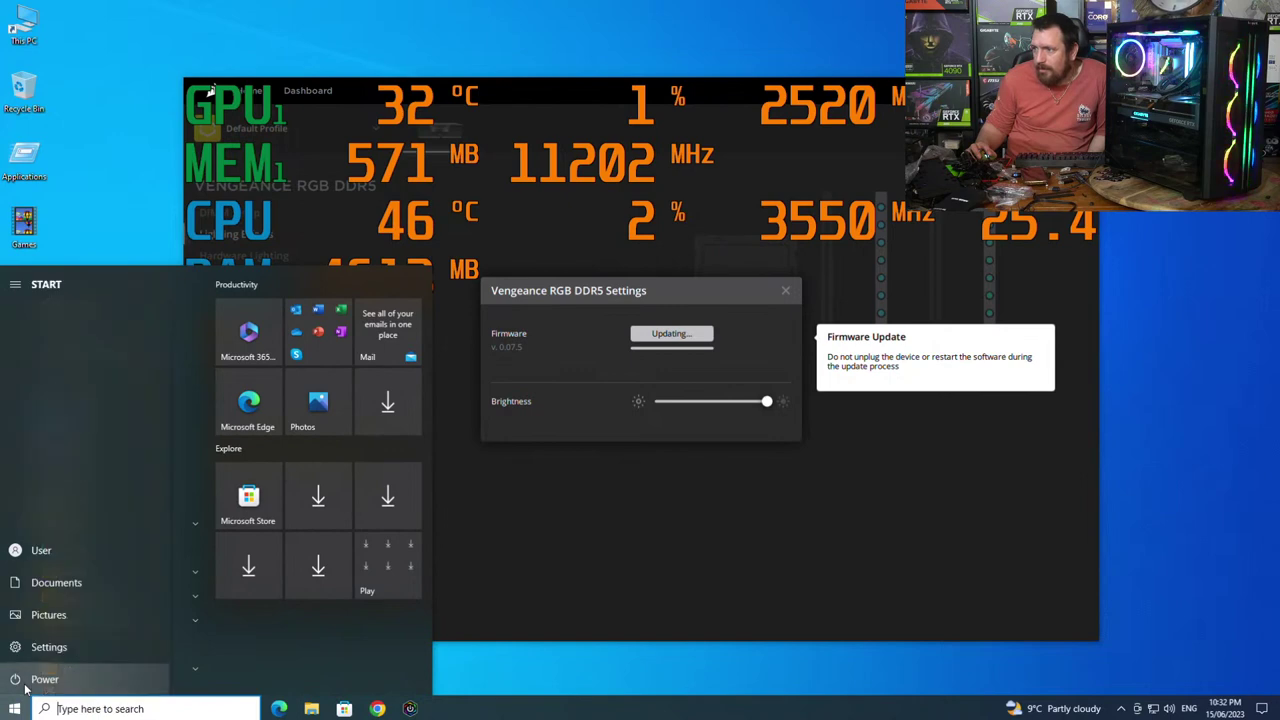
pyautogui.click(752, 587)
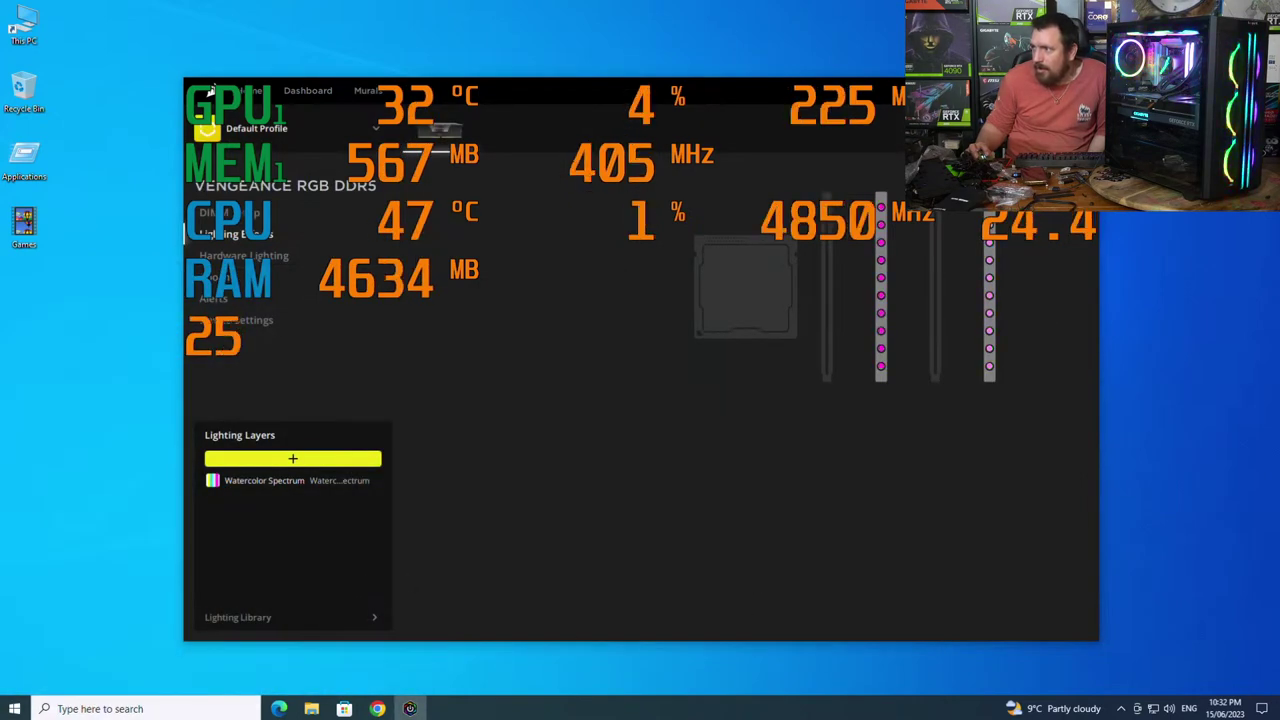
pyautogui.hotkey('alt', 'F4')
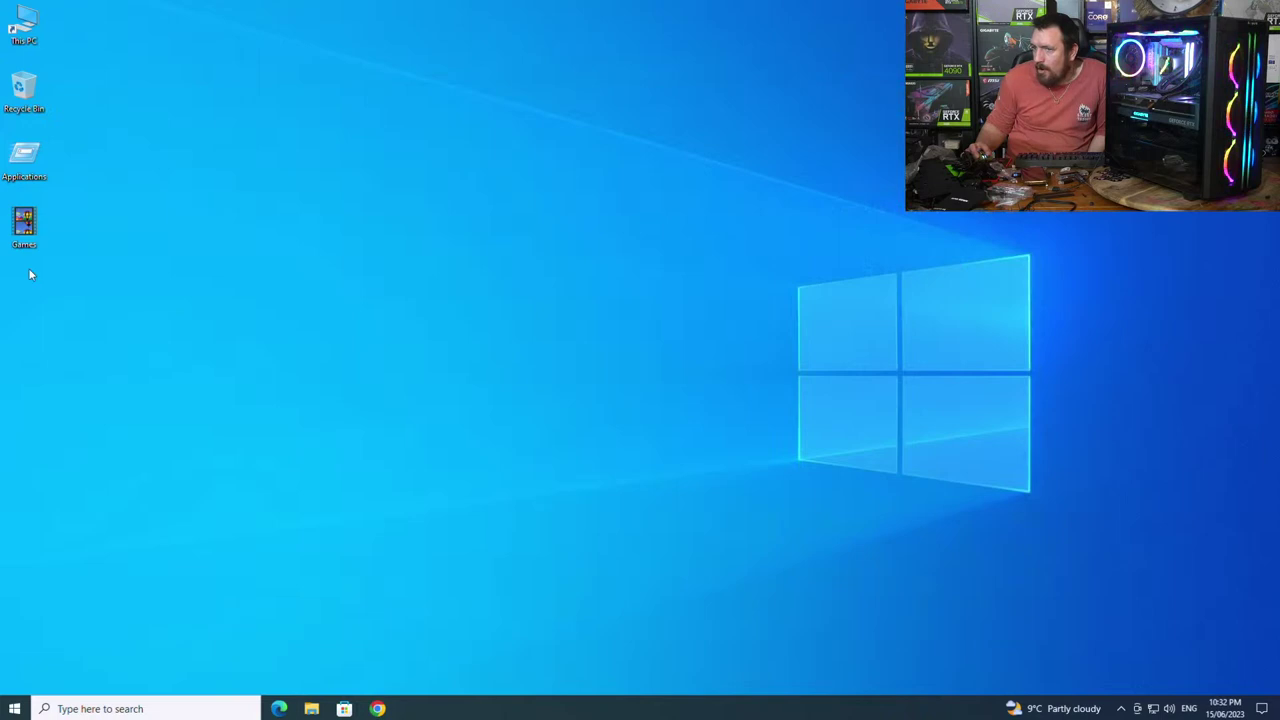
# - Open the Setup folder inside the Setup folder on the Portable NVMe (E:) drive
pyautogui.doubleClick(27, 152)
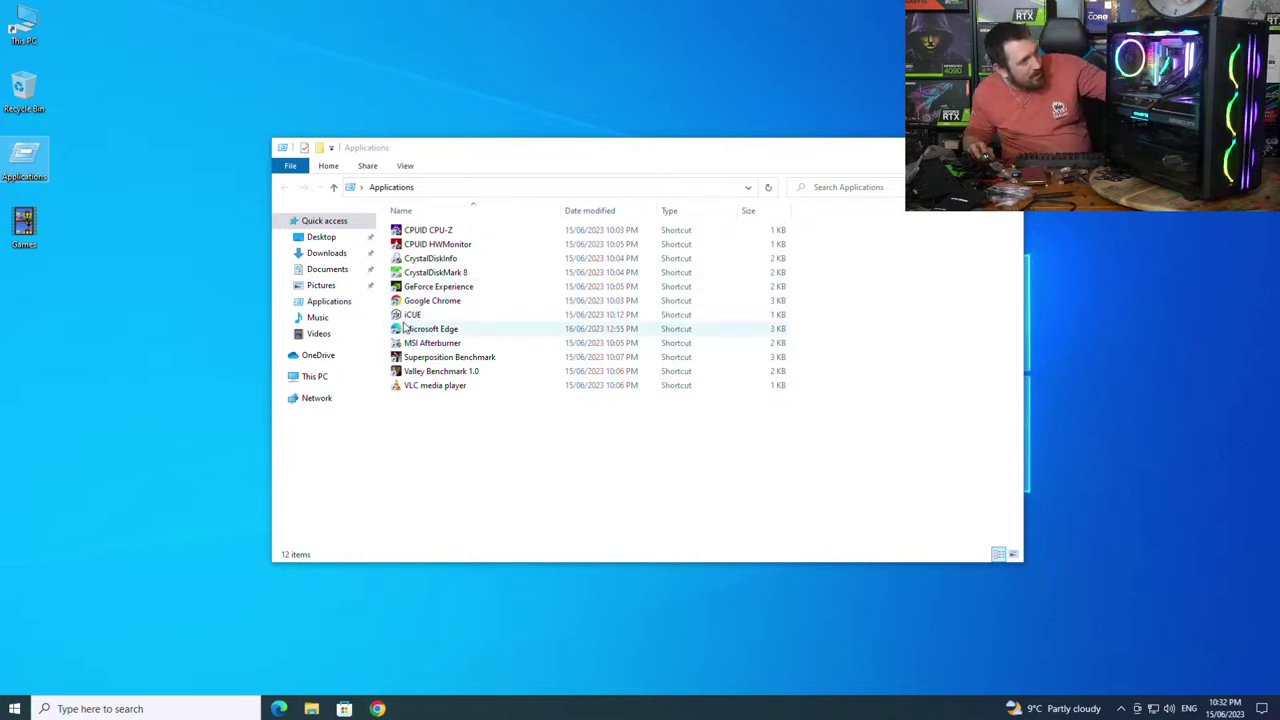
pyautogui.click(326, 380)
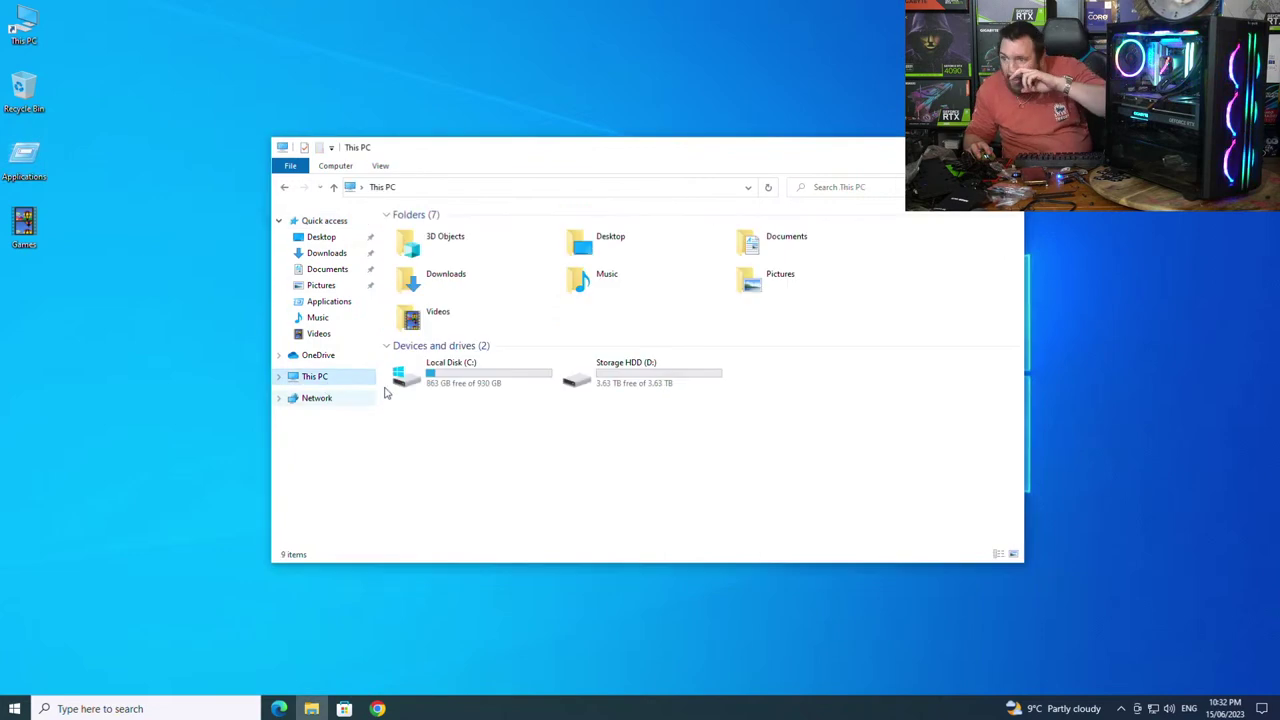
pyautogui.doubleClick(786, 376)
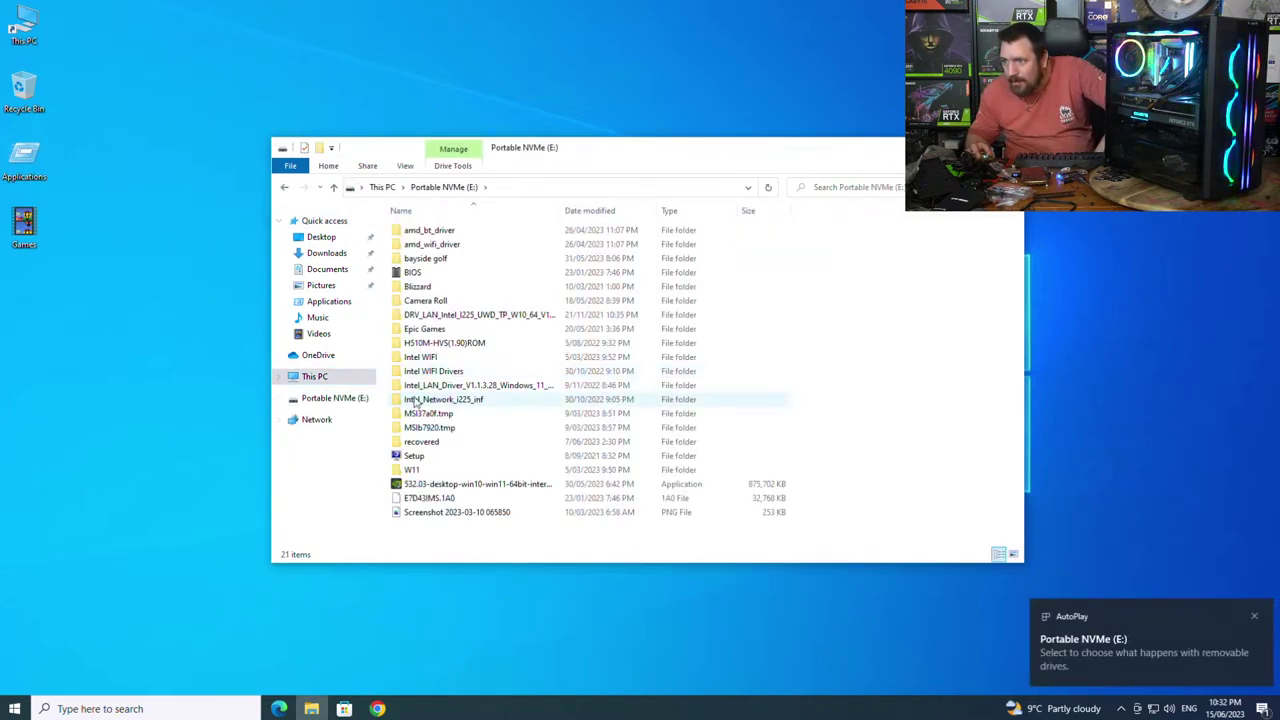
pyautogui.doubleClick(412, 456)
pyautogui.doubleClick(410, 298)
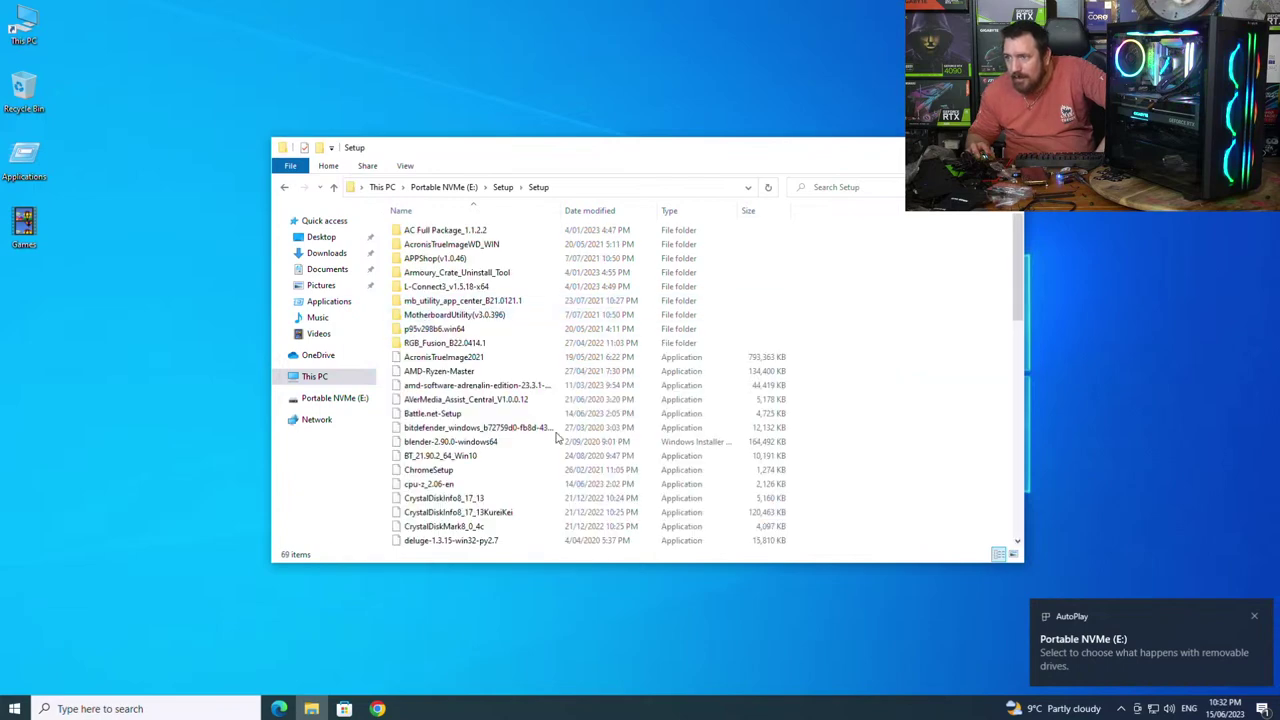
# - Install Heaven Benchmark 4.0 from the Unigine_Heaven-4.0 installer, allowing it to make changes and keeping the default options
pyautogui.scroll(-8, 560, 484)
pyautogui.scroll(-5, 560, 483)
pyautogui.click(441, 400)
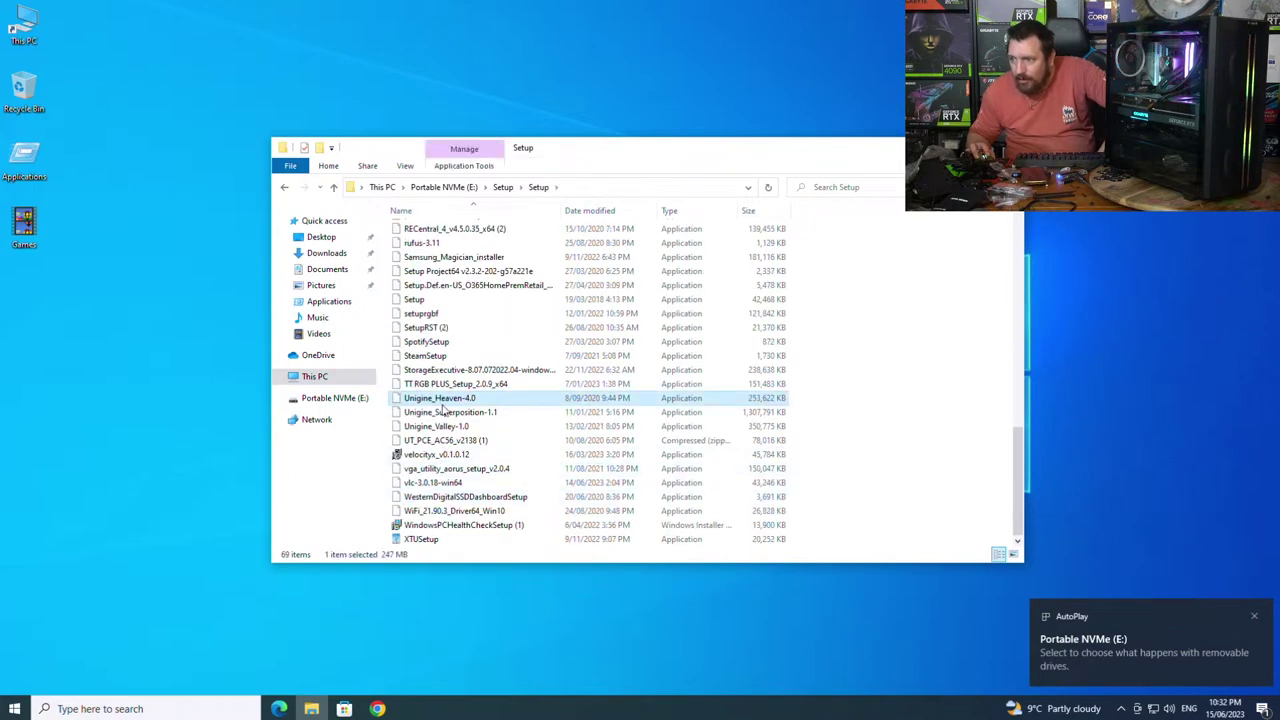
pyautogui.doubleClick(442, 402)
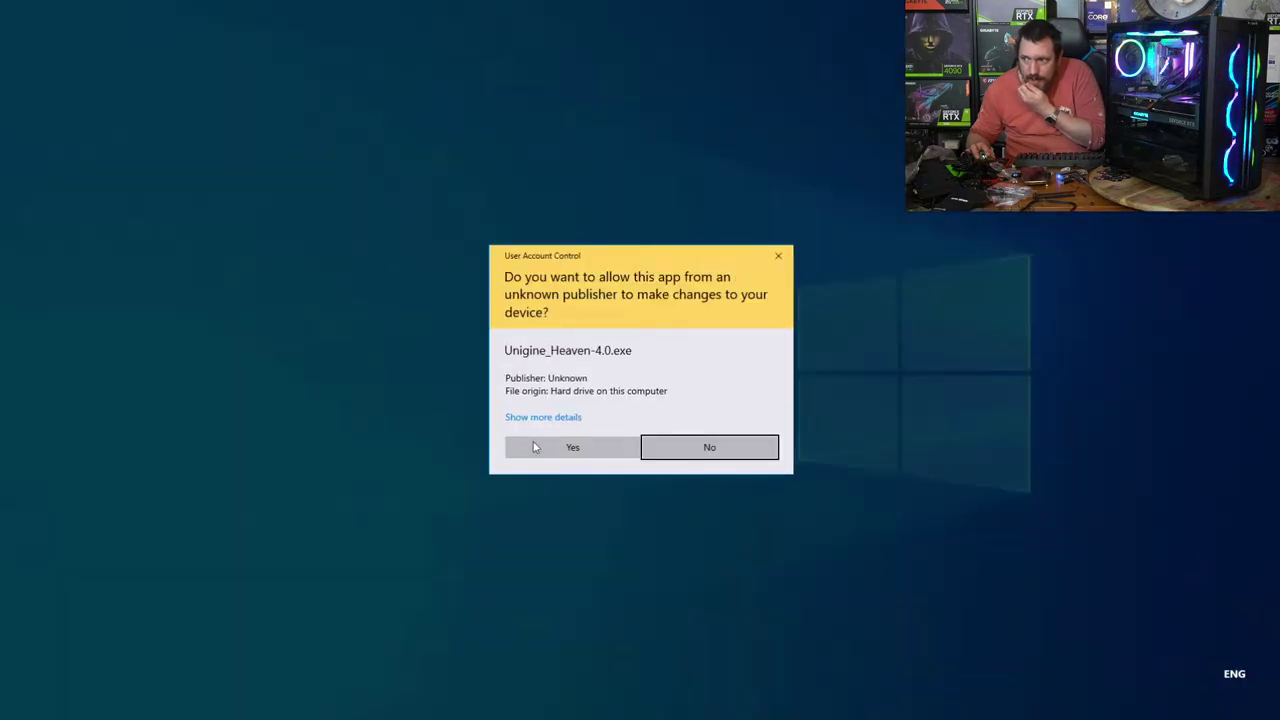
pyautogui.click(537, 446)
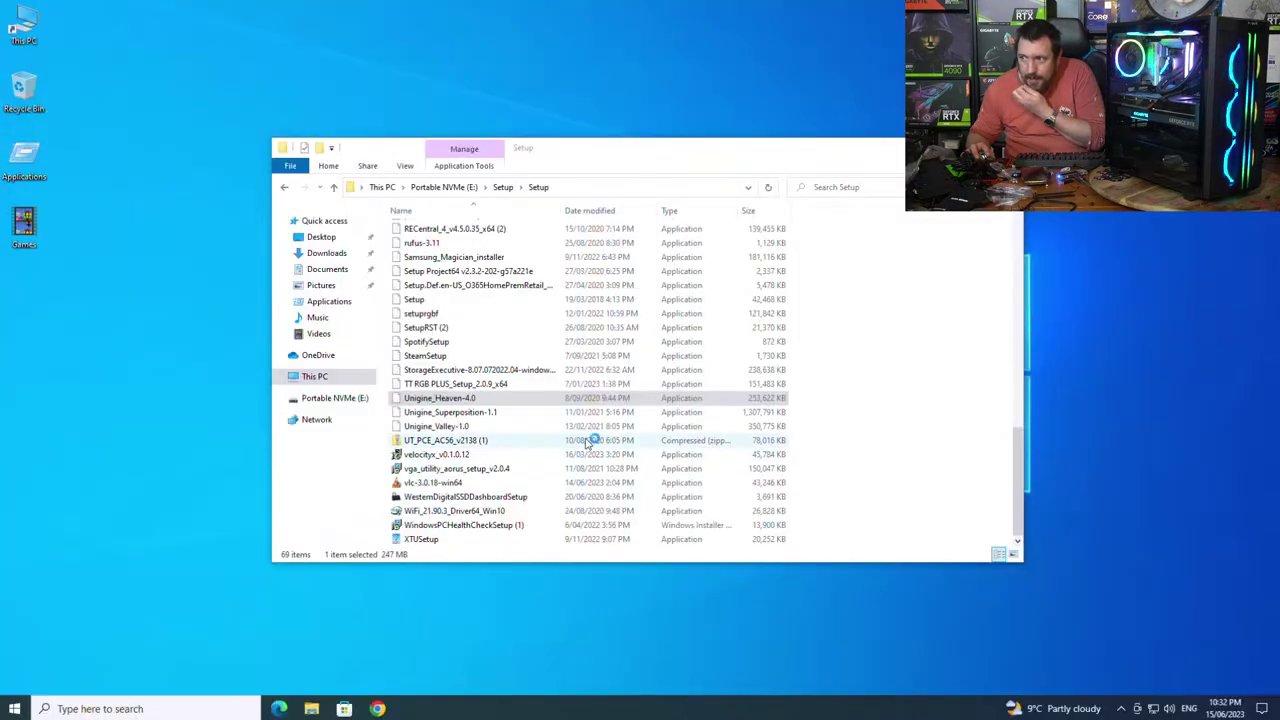
pyautogui.click(716, 460)
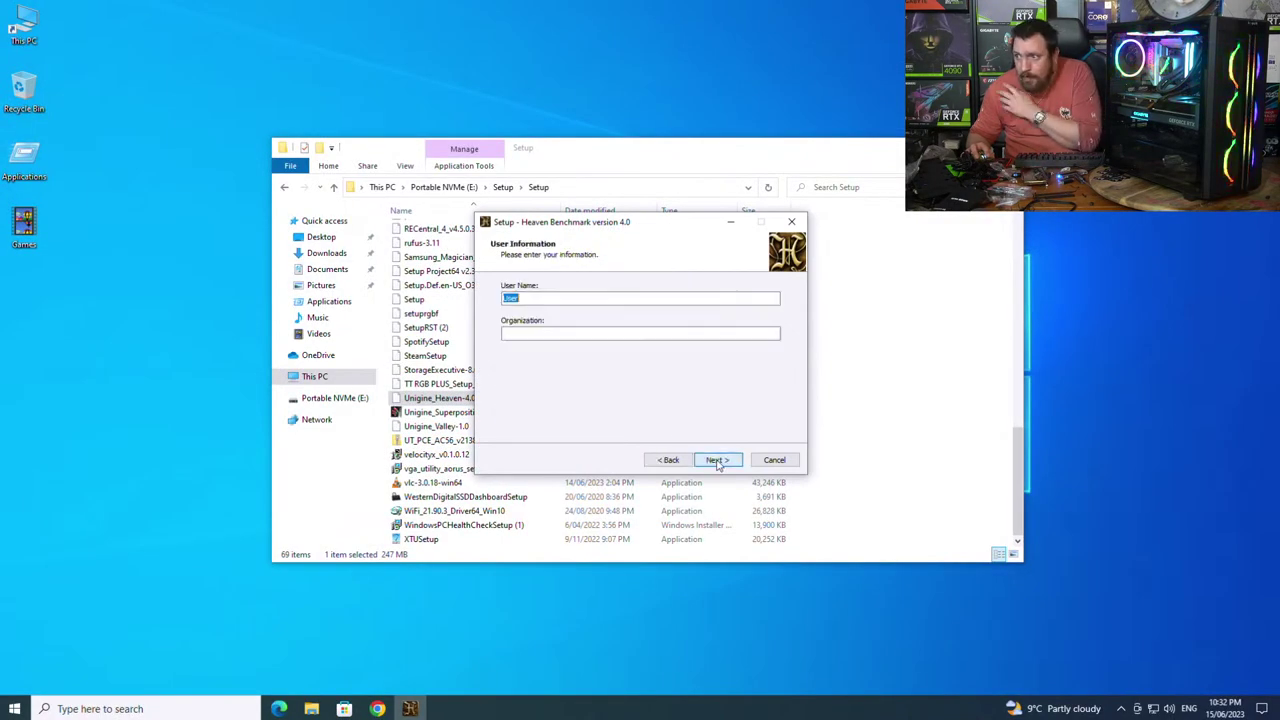
pyautogui.click(716, 460)
pyautogui.click(716, 460)
pyautogui.click(716, 460)
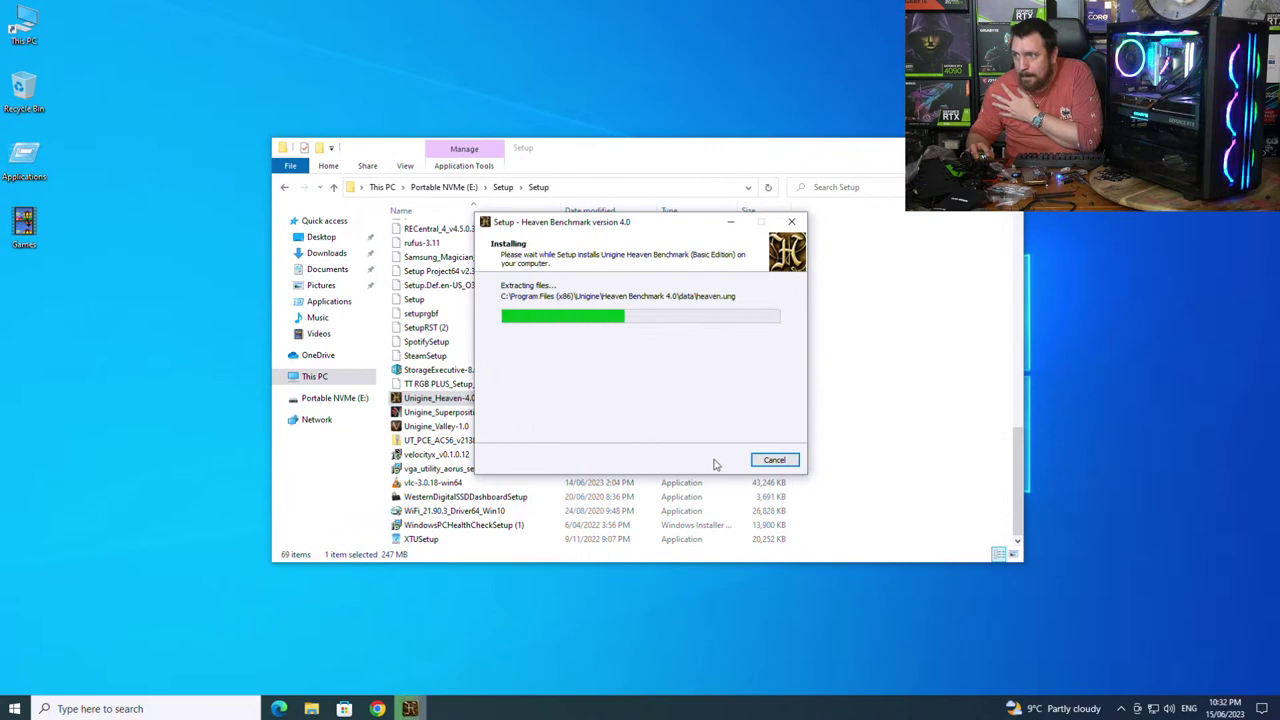
pyautogui.click(716, 461)
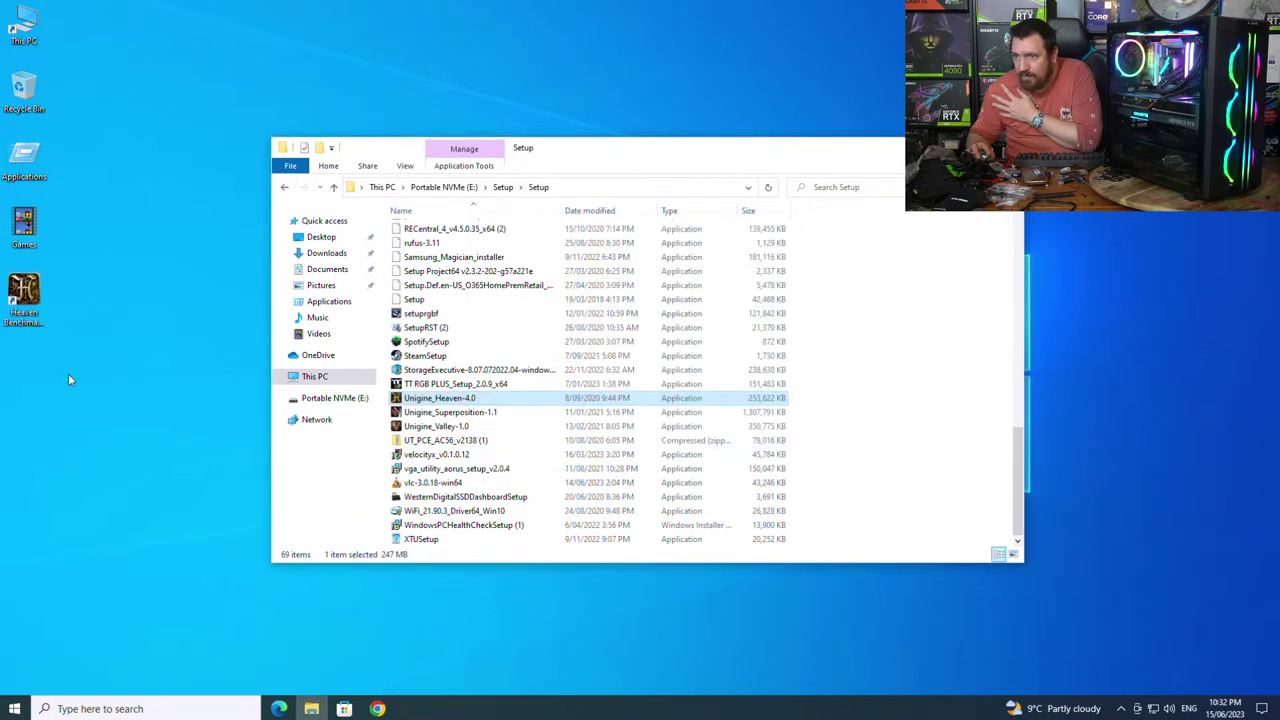
# - Move the Heaven Benchmark desktop shortcut into the Applications folder and agree to the Heaven license agreement
pyautogui.moveTo(24, 295); pyautogui.dragTo(47, 175)
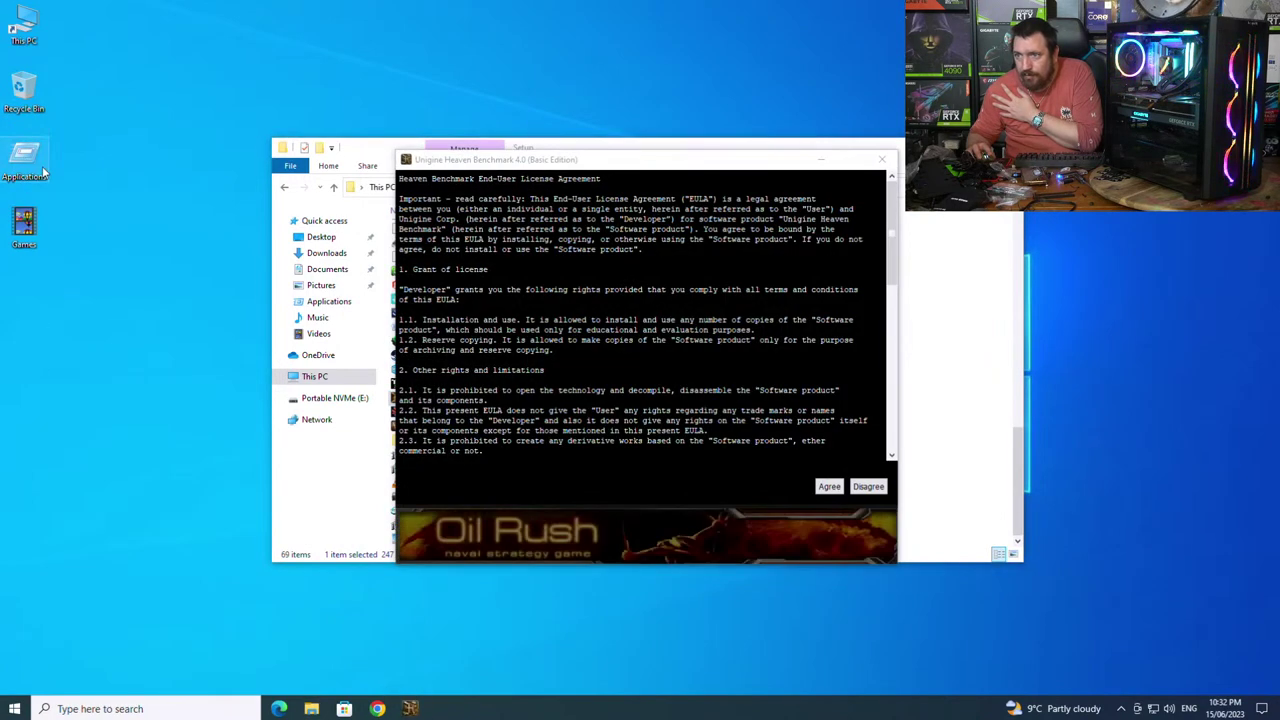
pyautogui.click(824, 488)
# - Run the Battle.net-Setup installer from the Setup folder, allow it to make changes, and bring up its progress window
pyautogui.click(900, 194)
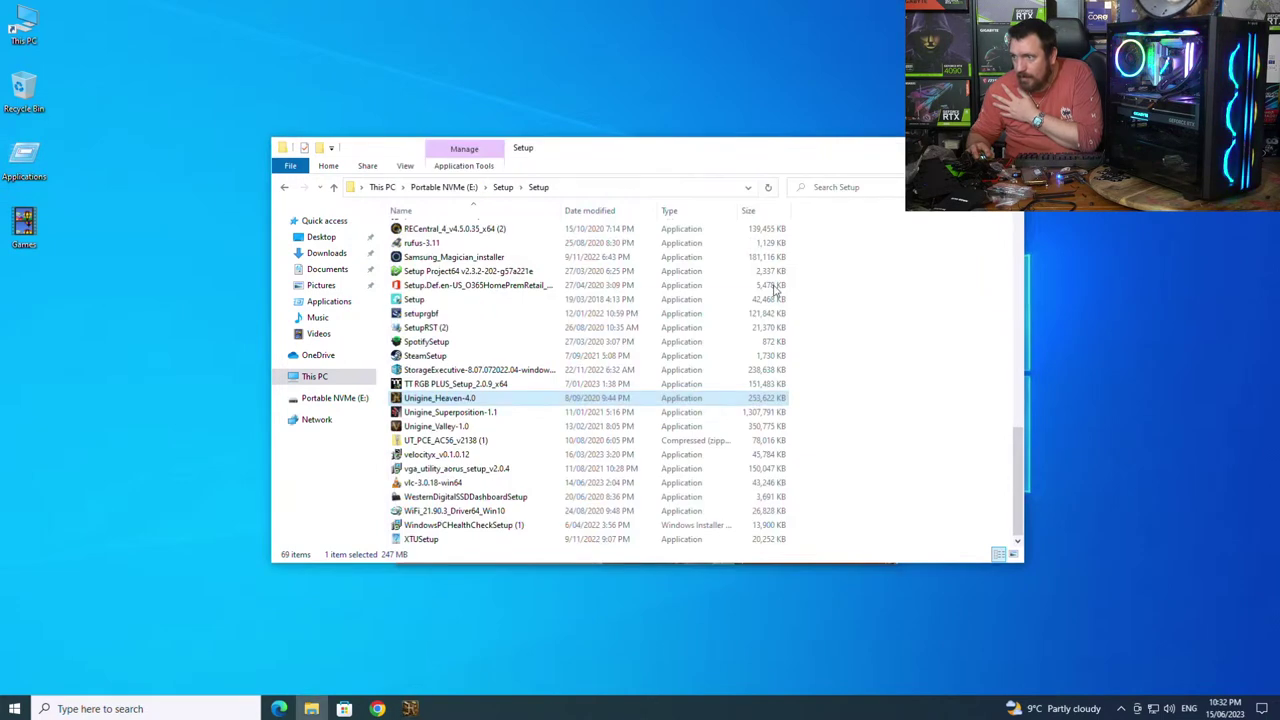
pyautogui.scroll(12, 620, 330)
pyautogui.click(414, 415)
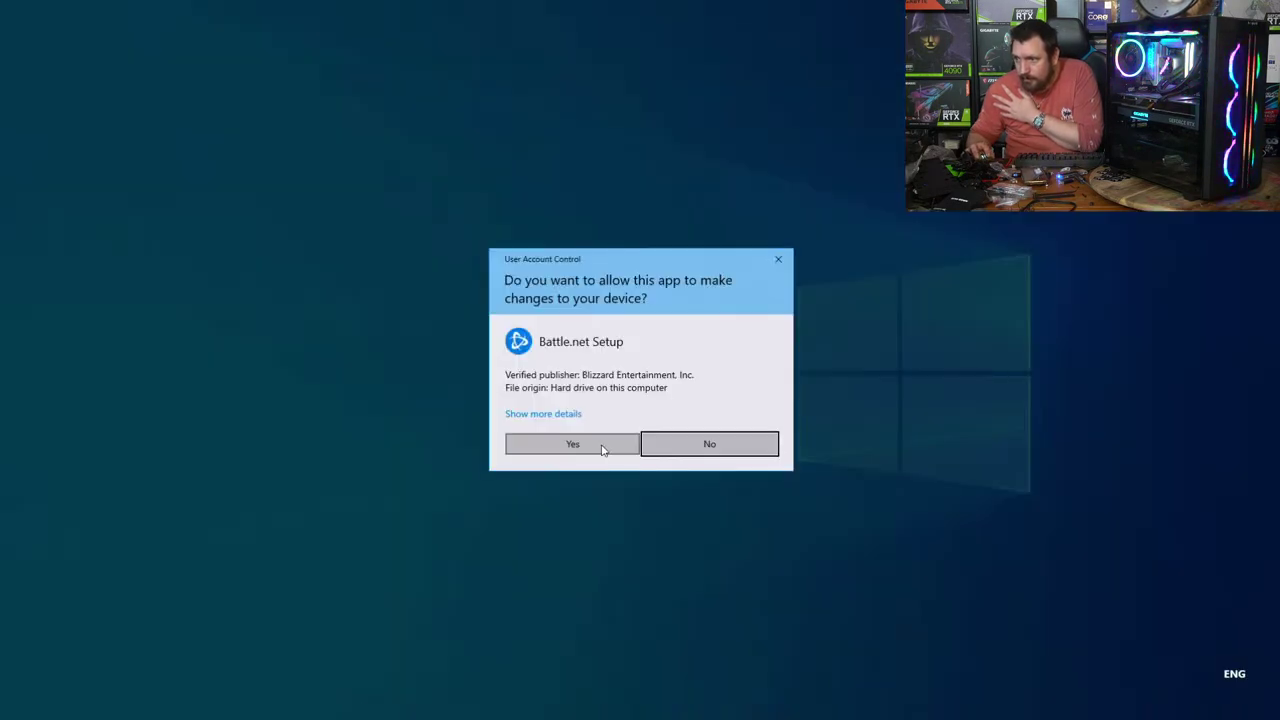
pyautogui.click(572, 444)
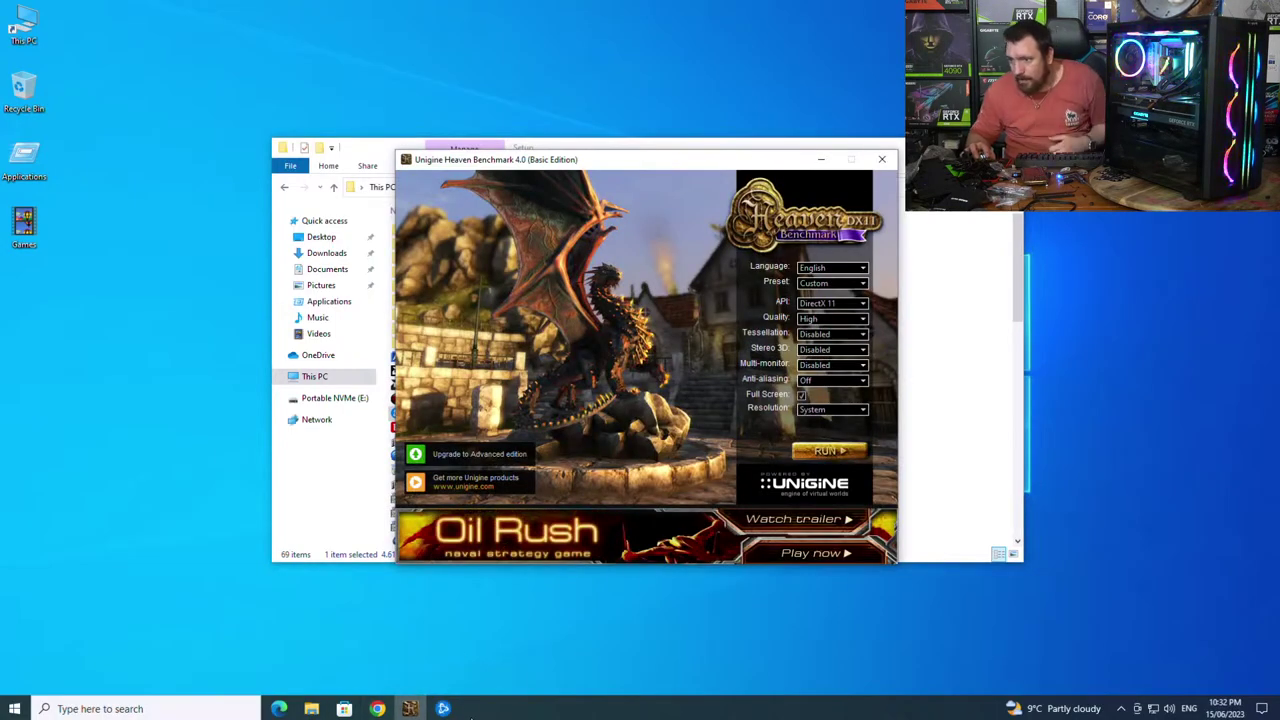
pyautogui.click(443, 710)
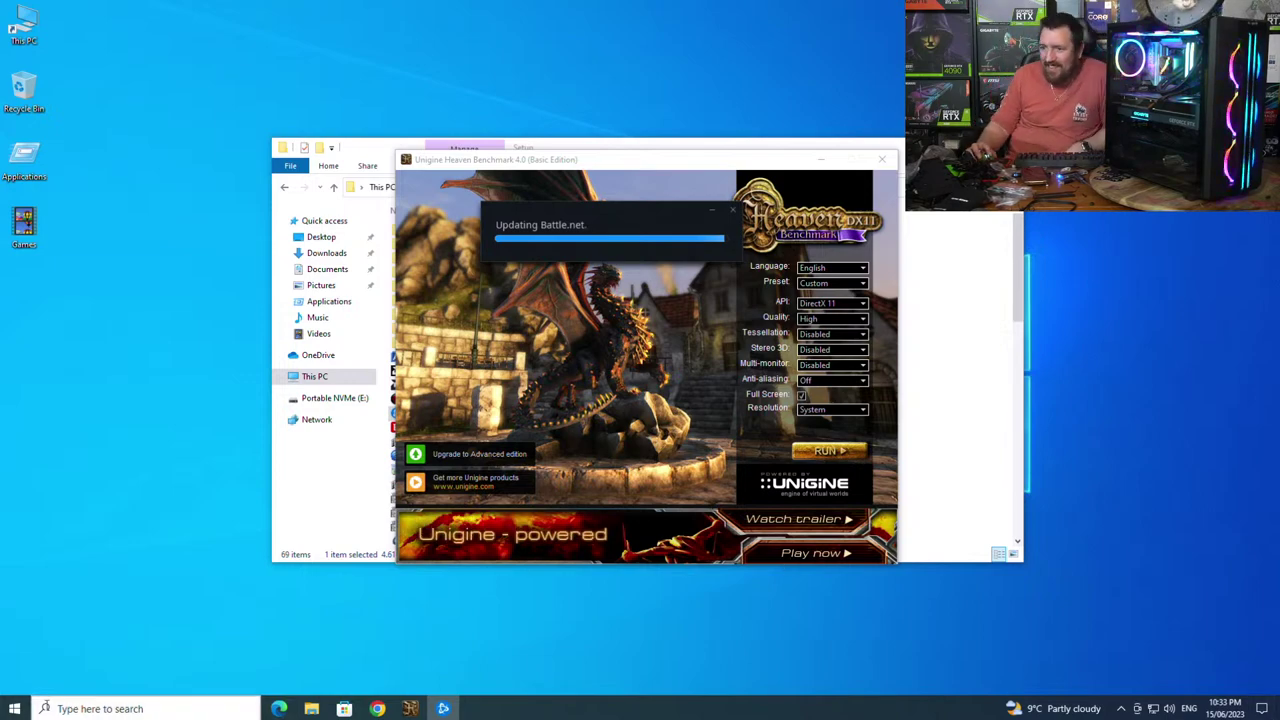
# - Open the Windows Update page in the Windows settings
pyautogui.click(14, 709)
pyautogui.click(14, 709)
pyautogui.click(63, 632)
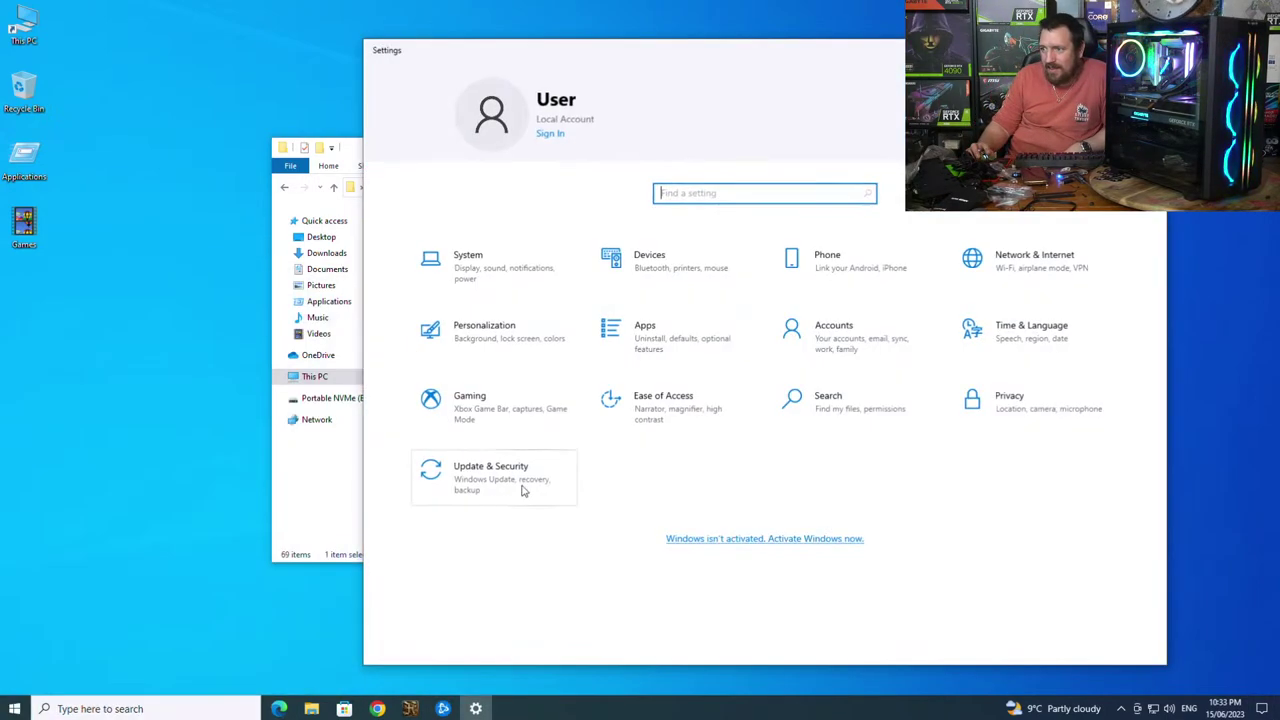
pyautogui.click(468, 485)
# - Check the Battle.net update progress and the Windows notifications
pyautogui.click(410, 708)
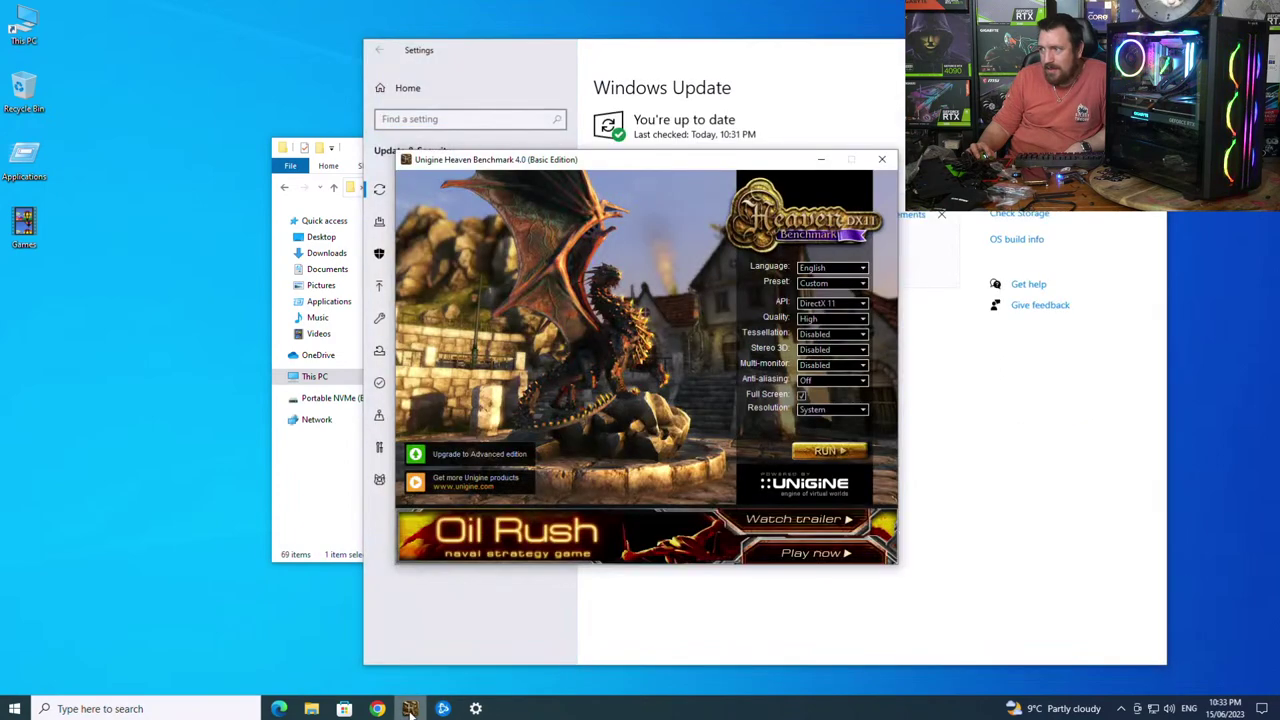
pyautogui.click(450, 710)
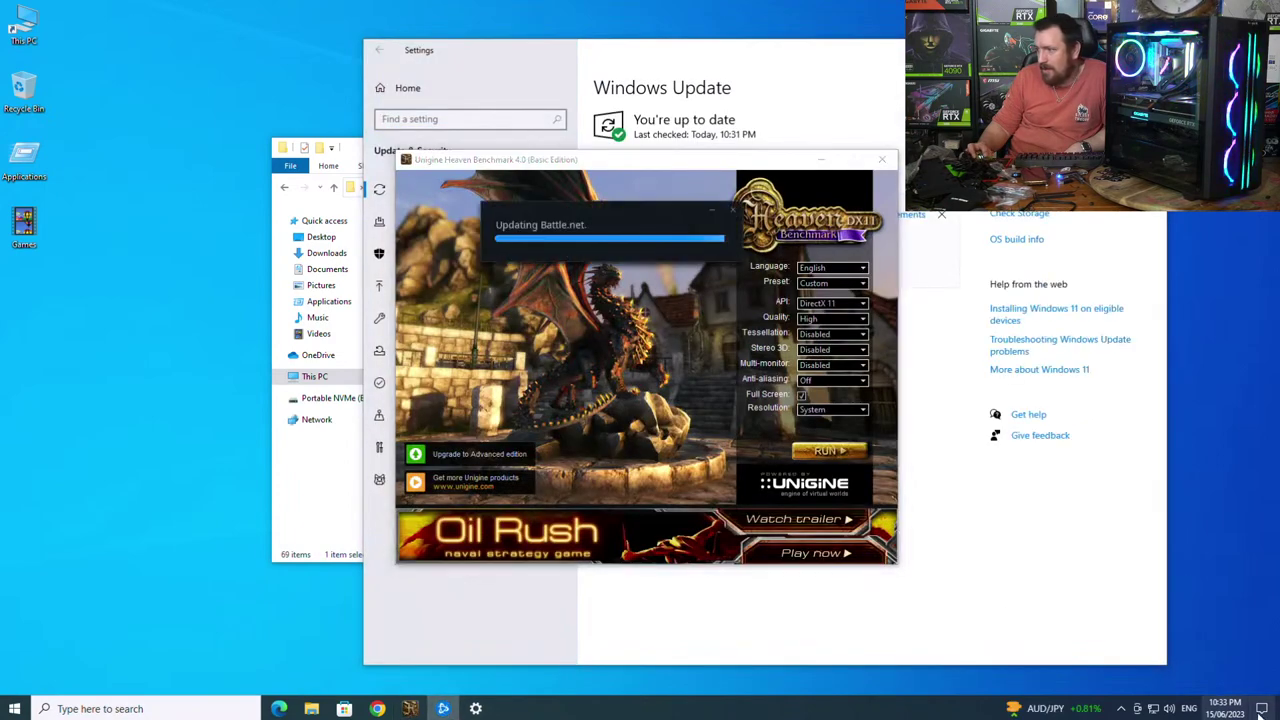
pyautogui.click(1262, 708)
pyautogui.click(10, 706)
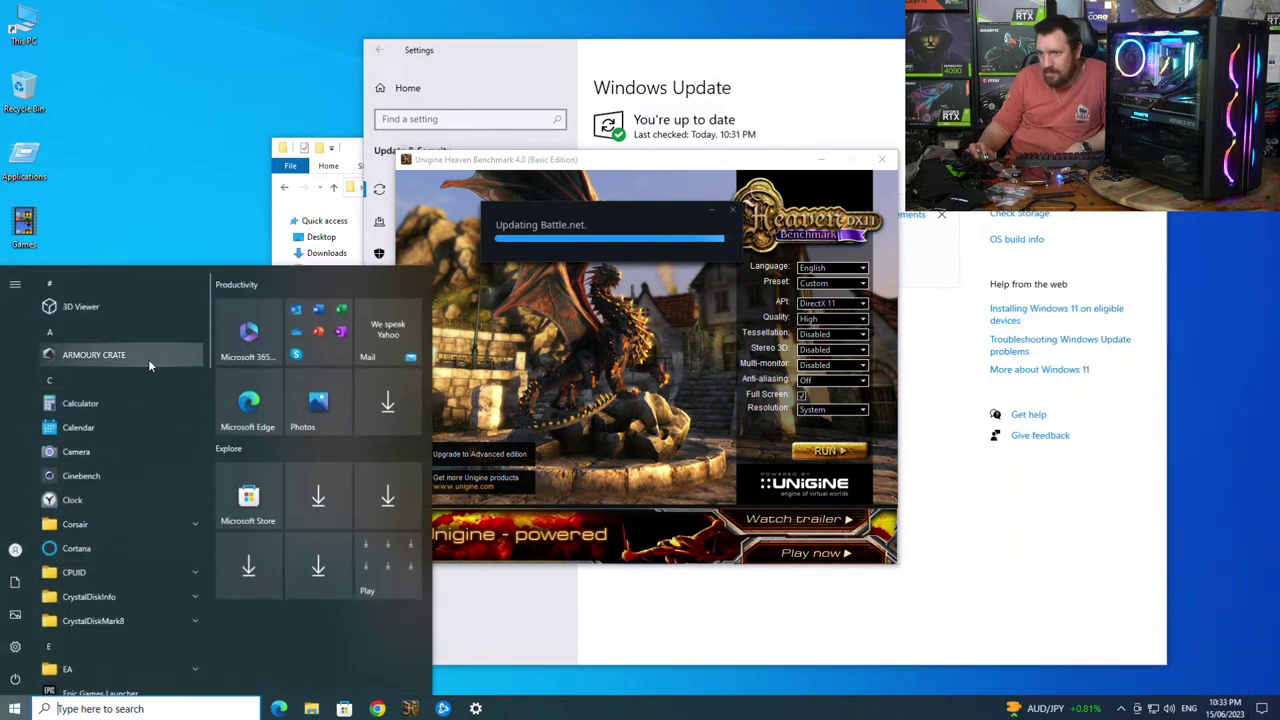
# - Run the Heaven benchmark in full screen with the system volume turned down, and quit the run
pyautogui.click(788, 177)
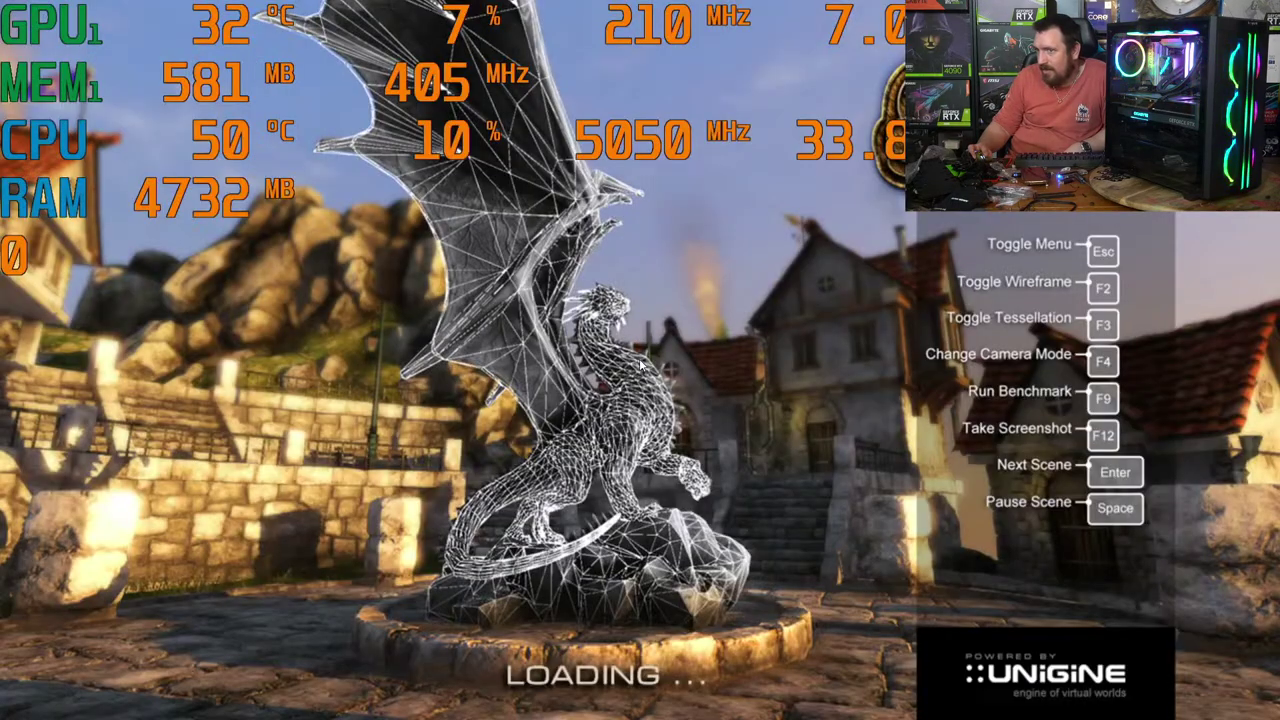
pyautogui.press('XF86AudioRaiseVolume')
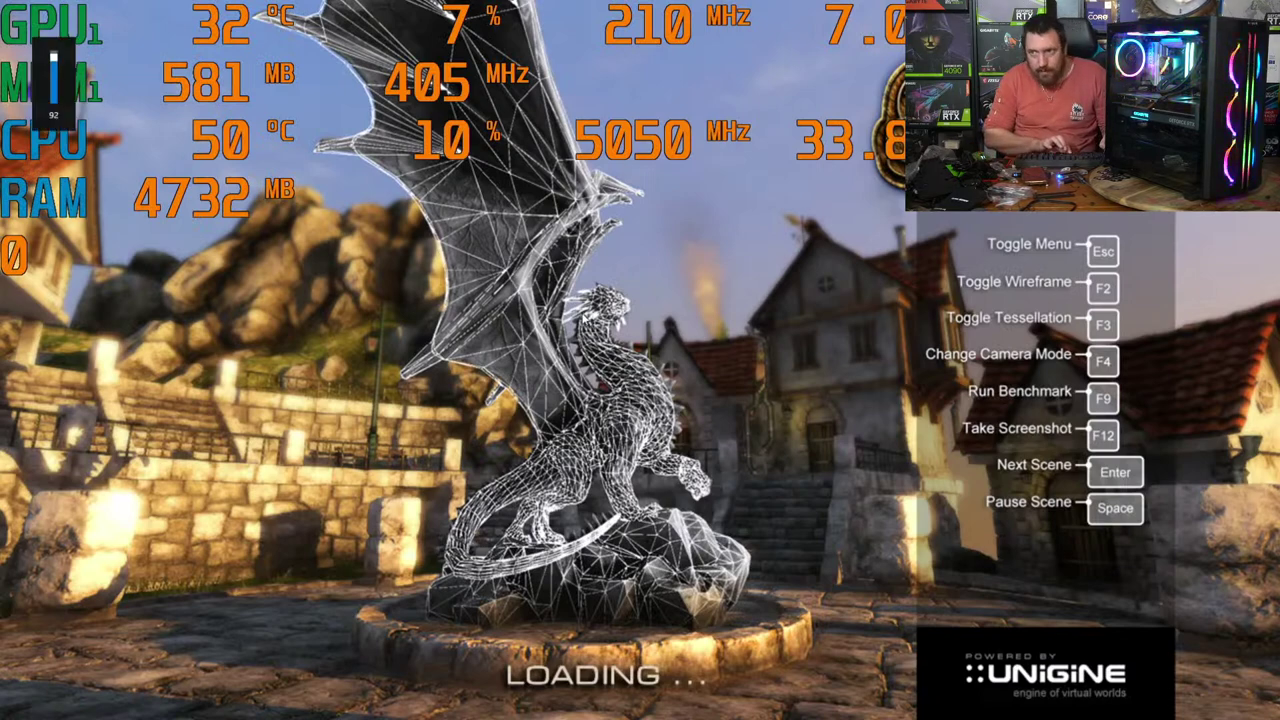
pyautogui.press('XF86AudioLowerVolume')
pyautogui.press('XF86AudioLowerVolume')
pyautogui.press('XF86AudioLowerVolume')
pyautogui.press('XF86AudioLowerVolume')
pyautogui.press('XF86AudioLowerVolume')
pyautogui.press('XF86AudioLowerVolume')
pyautogui.press('XF86AudioLowerVolume')
pyautogui.press('XF86AudioLowerVolume')
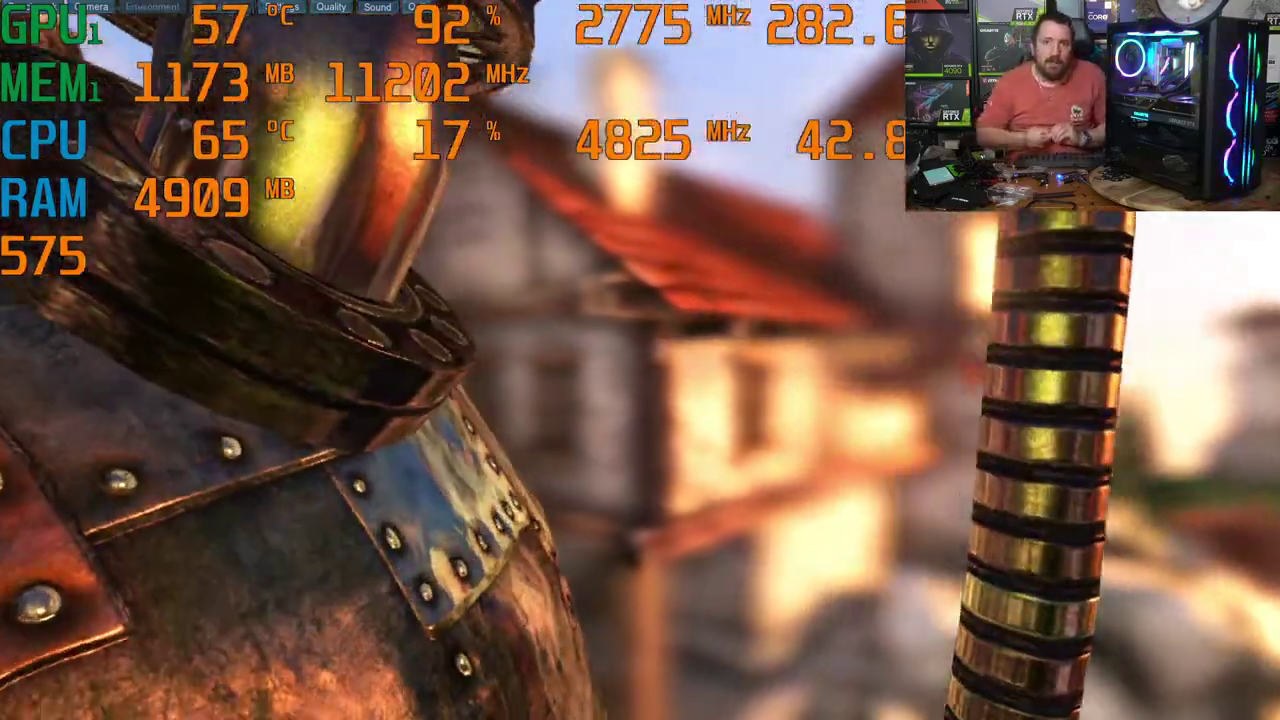
pyautogui.press('Escape')
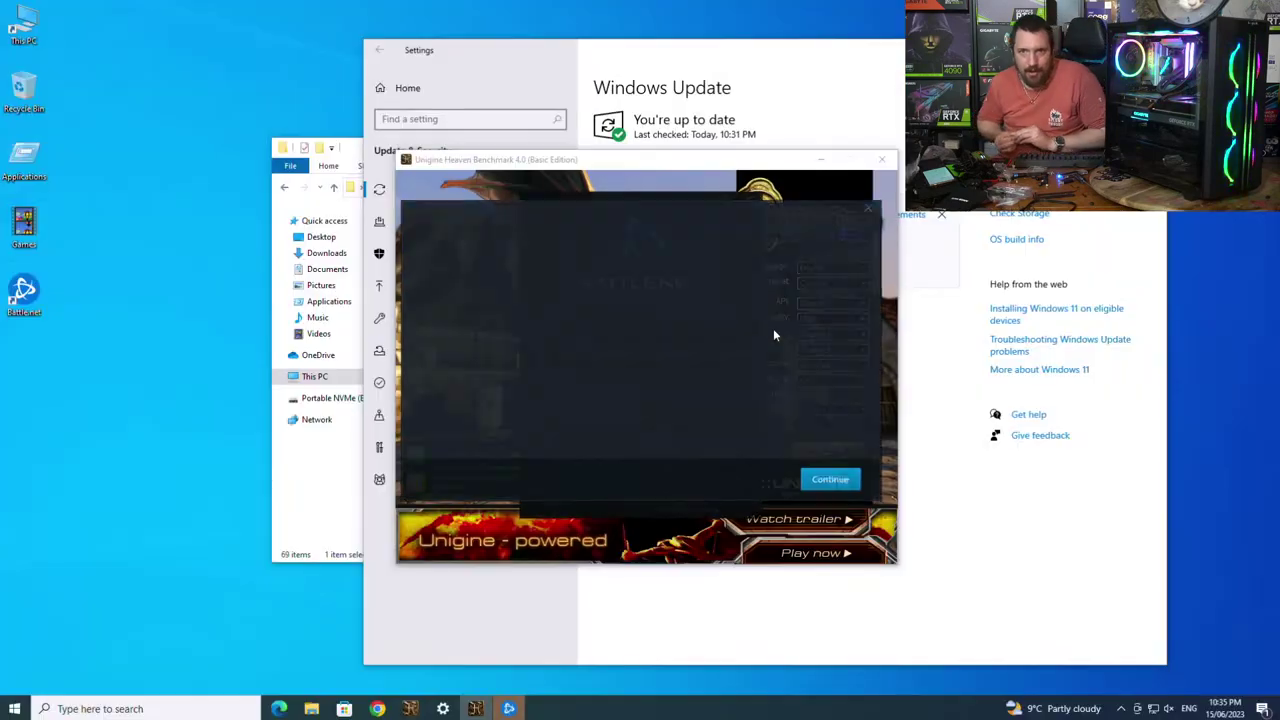
# - Continue the Battle.net setup with the Americas region and close the login window
pyautogui.click(830, 482)
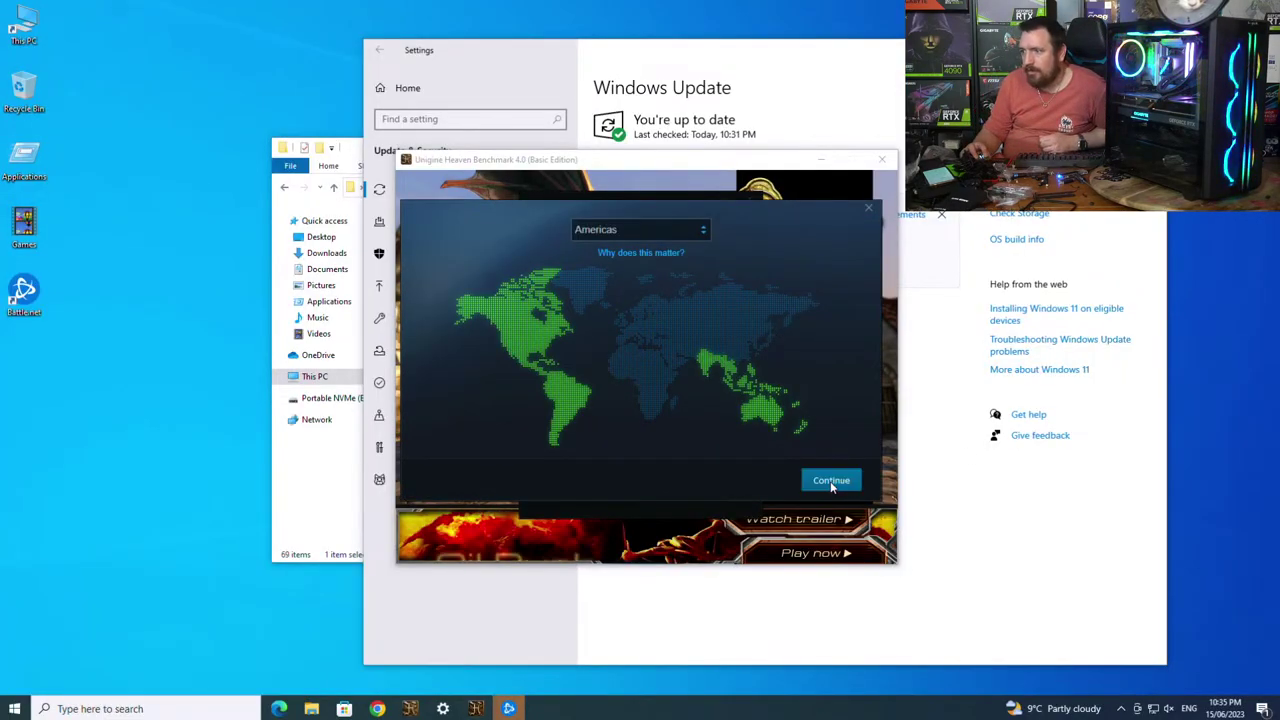
pyautogui.click(1121, 708)
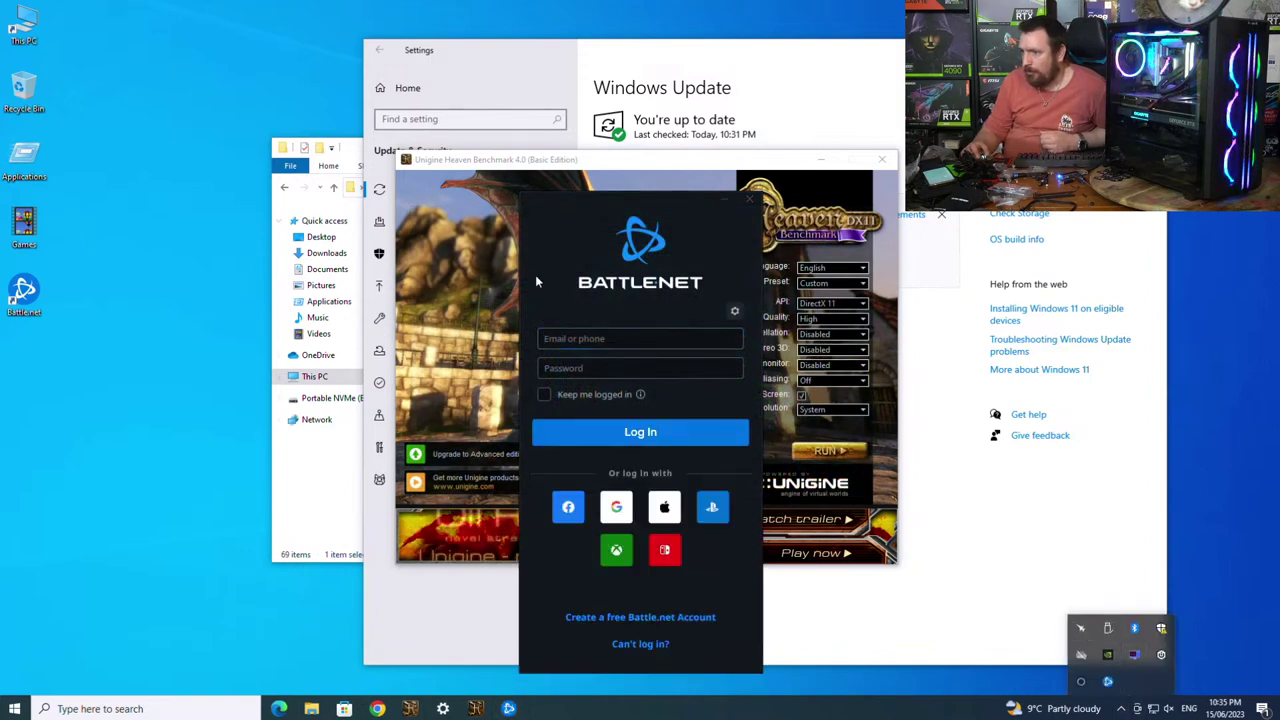
pyautogui.click(748, 203)
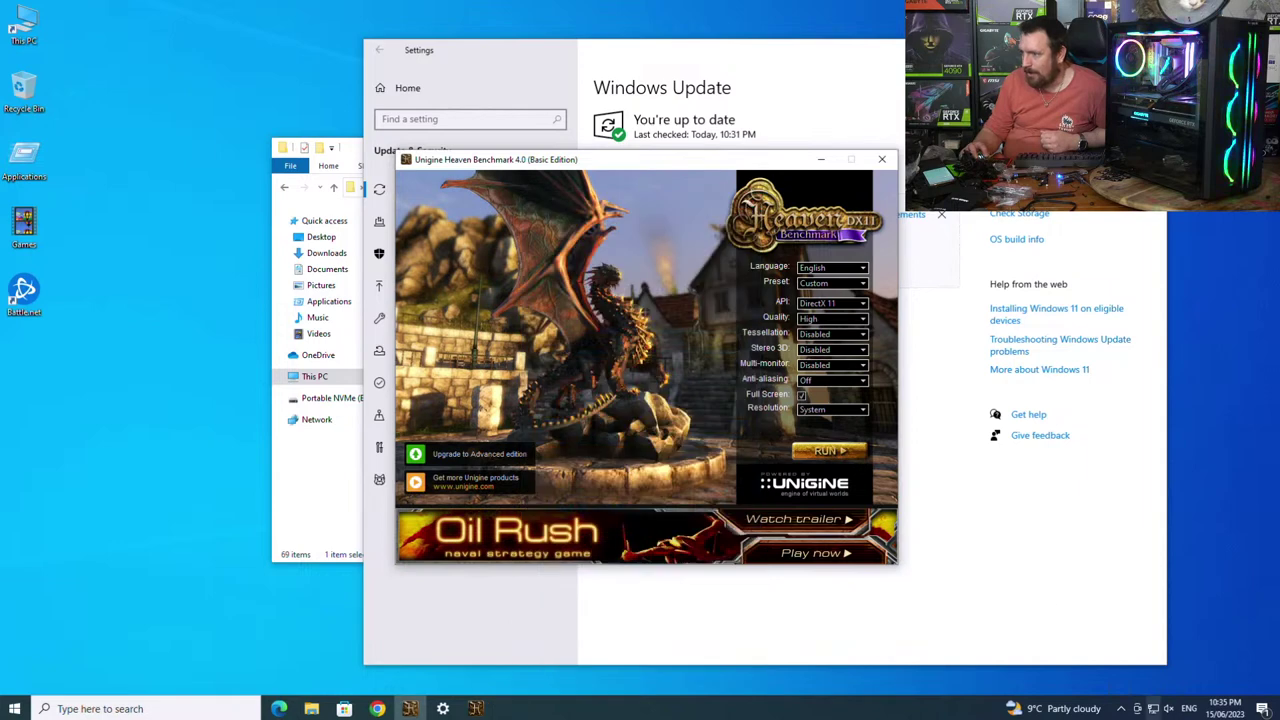
# - Open MSI Afterburner's monitoring properties and examine which GPU and CPU graphs are set to show in the on-screen display
pyautogui.click(1121, 708)
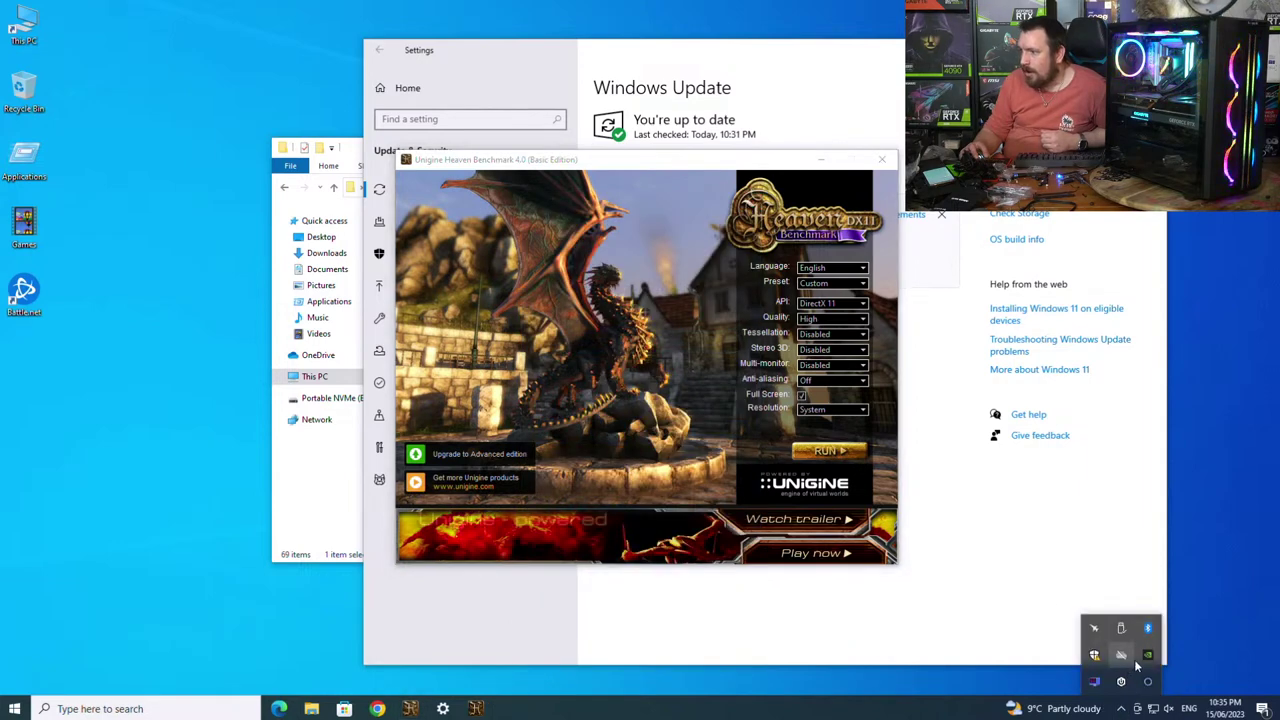
pyautogui.click(1103, 648)
pyautogui.click(1092, 628)
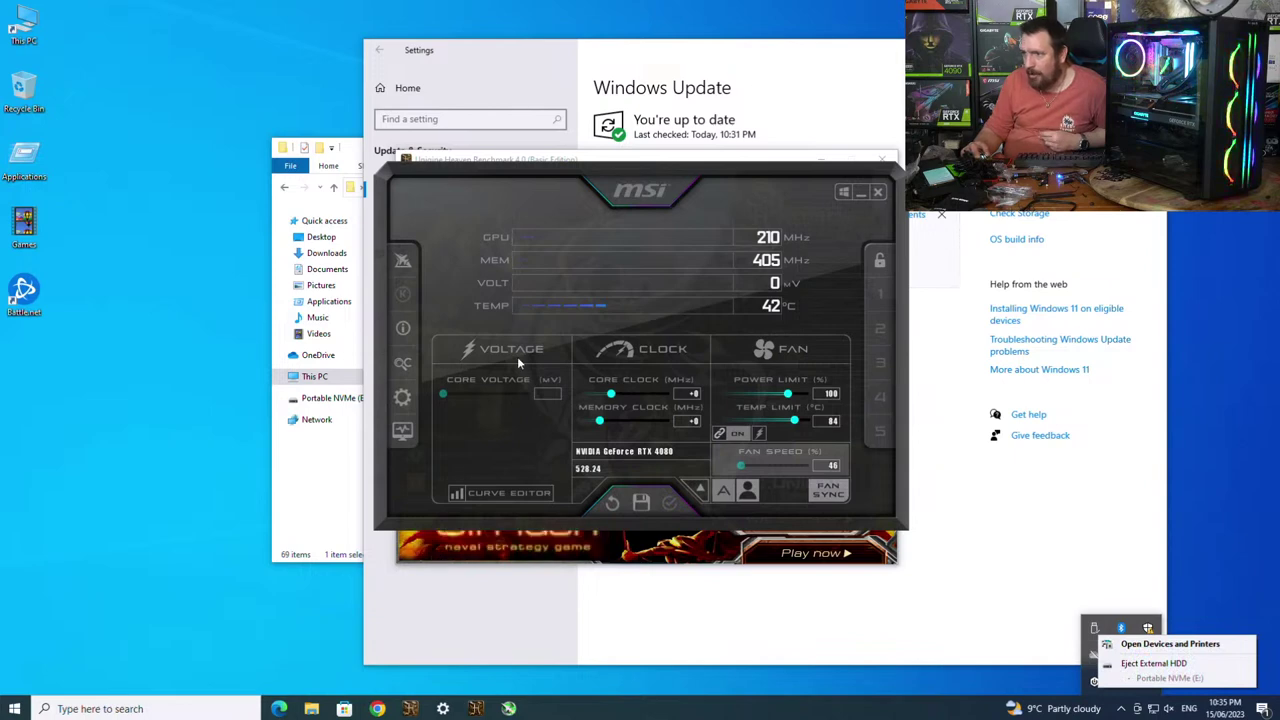
pyautogui.click(401, 397)
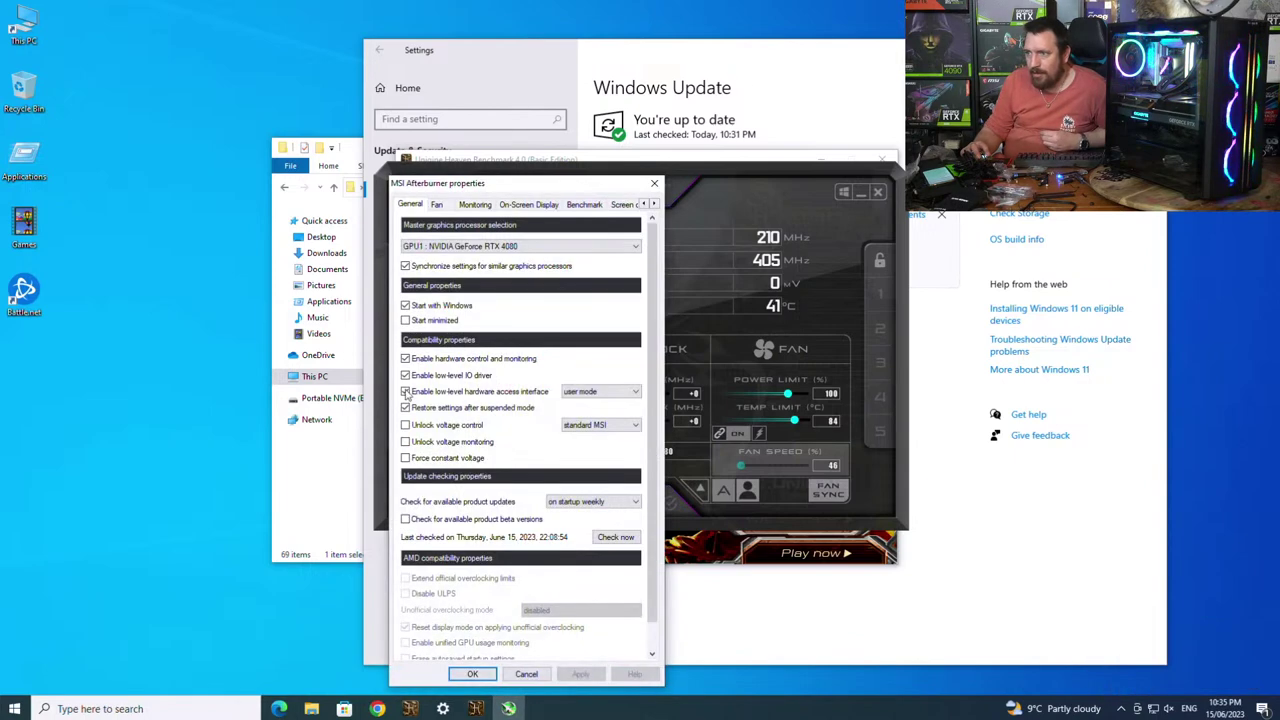
pyautogui.click(474, 205)
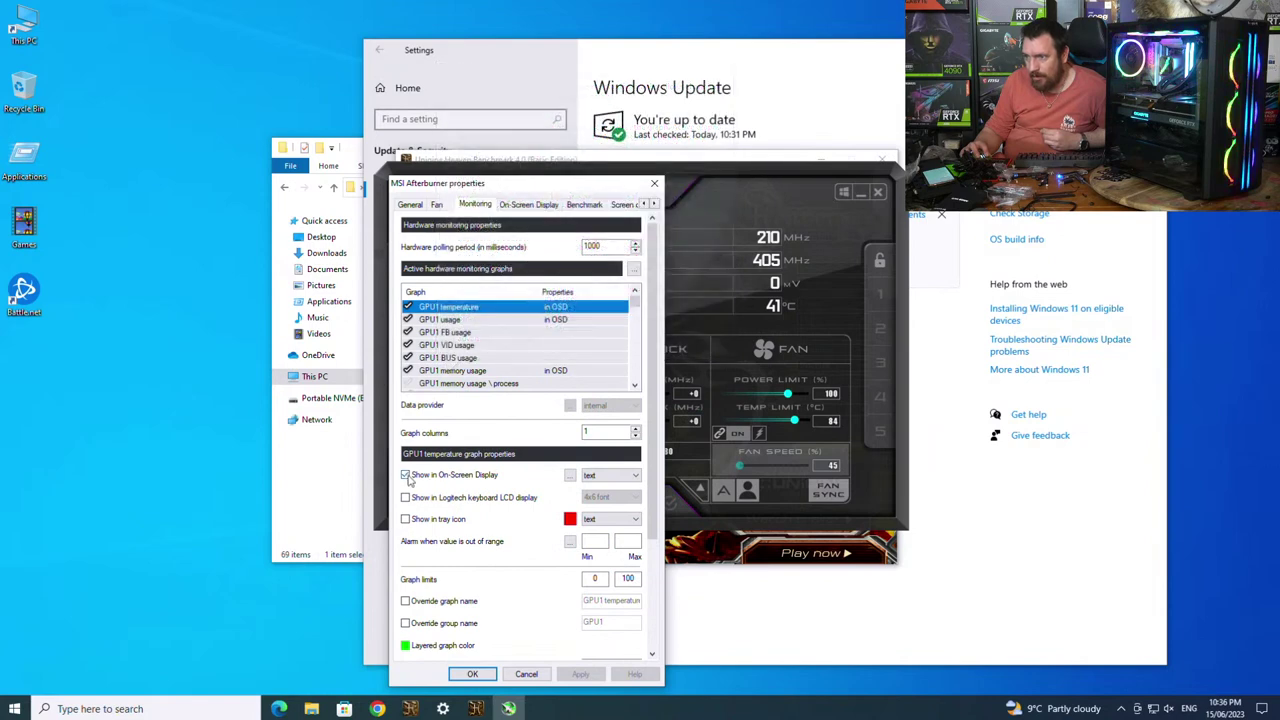
pyautogui.click(444, 320)
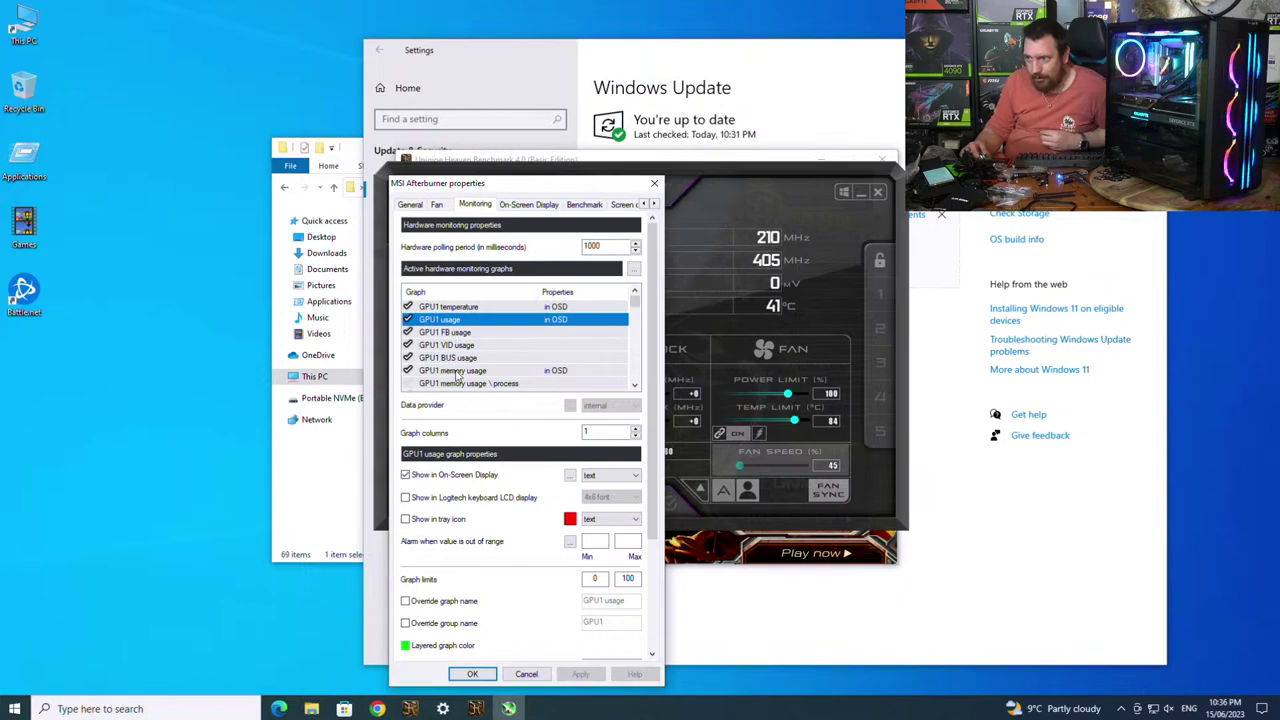
pyautogui.scroll(-10, 480, 362)
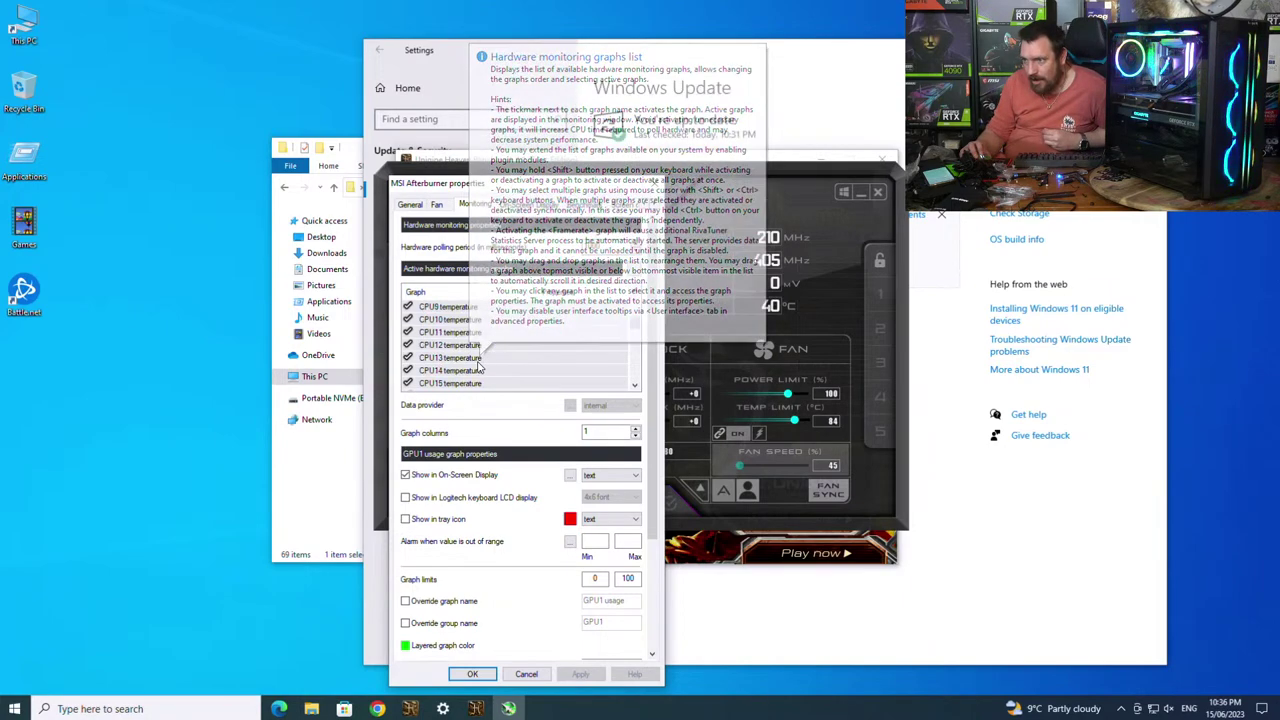
pyautogui.scroll(-2, 478, 368)
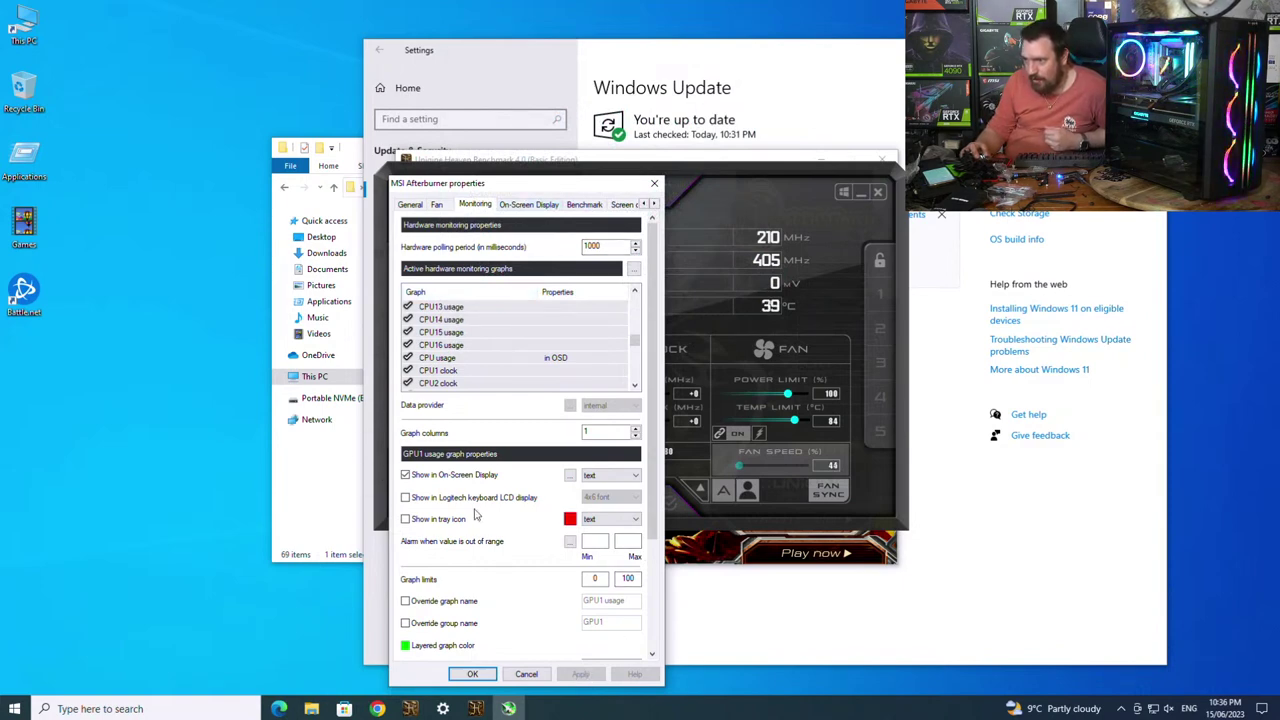
# - Set the RivaTuner on-screen display zoom to maximum from the Afterburner on-screen display properties, and accept the properties
pyautogui.click(525, 204)
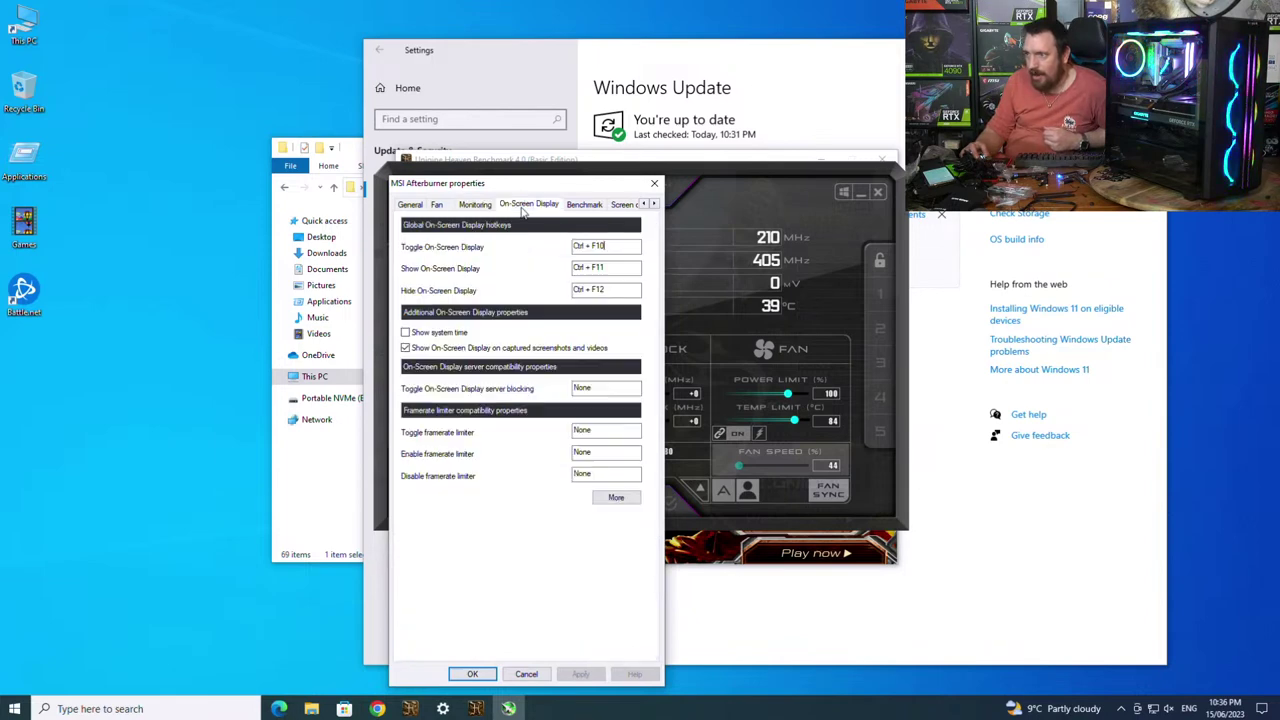
pyautogui.click(618, 245)
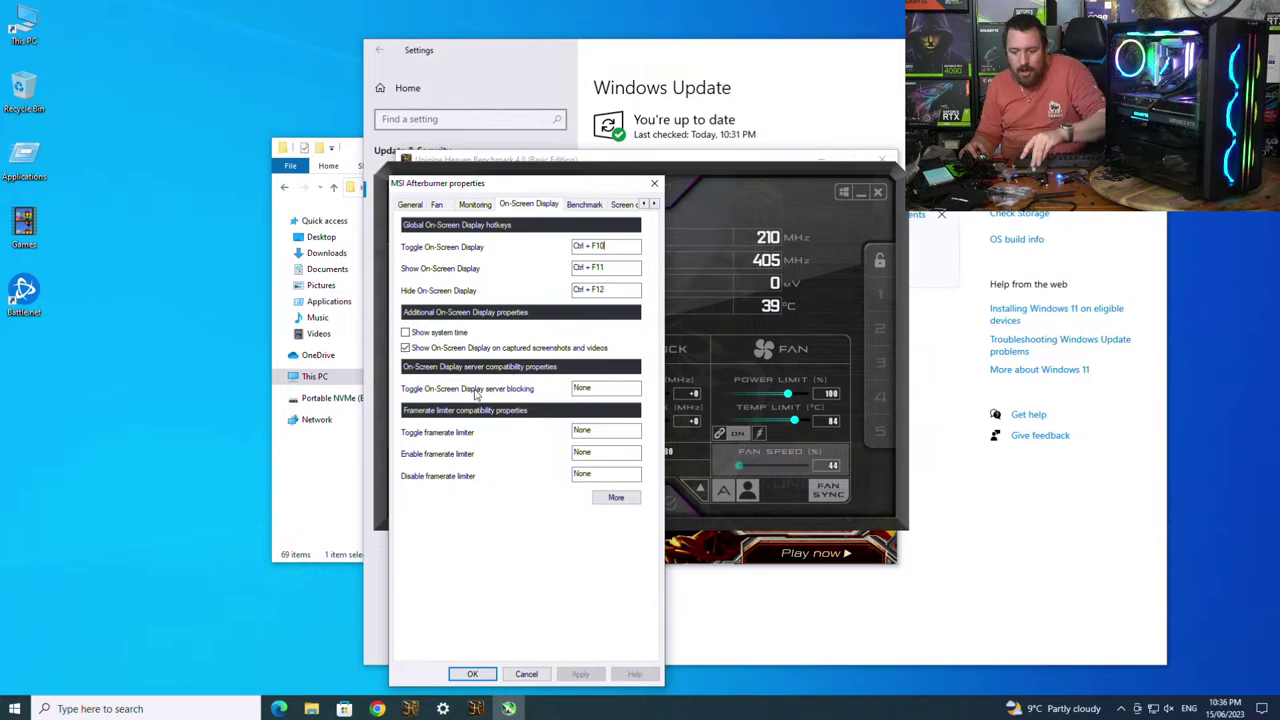
pyautogui.click(615, 499)
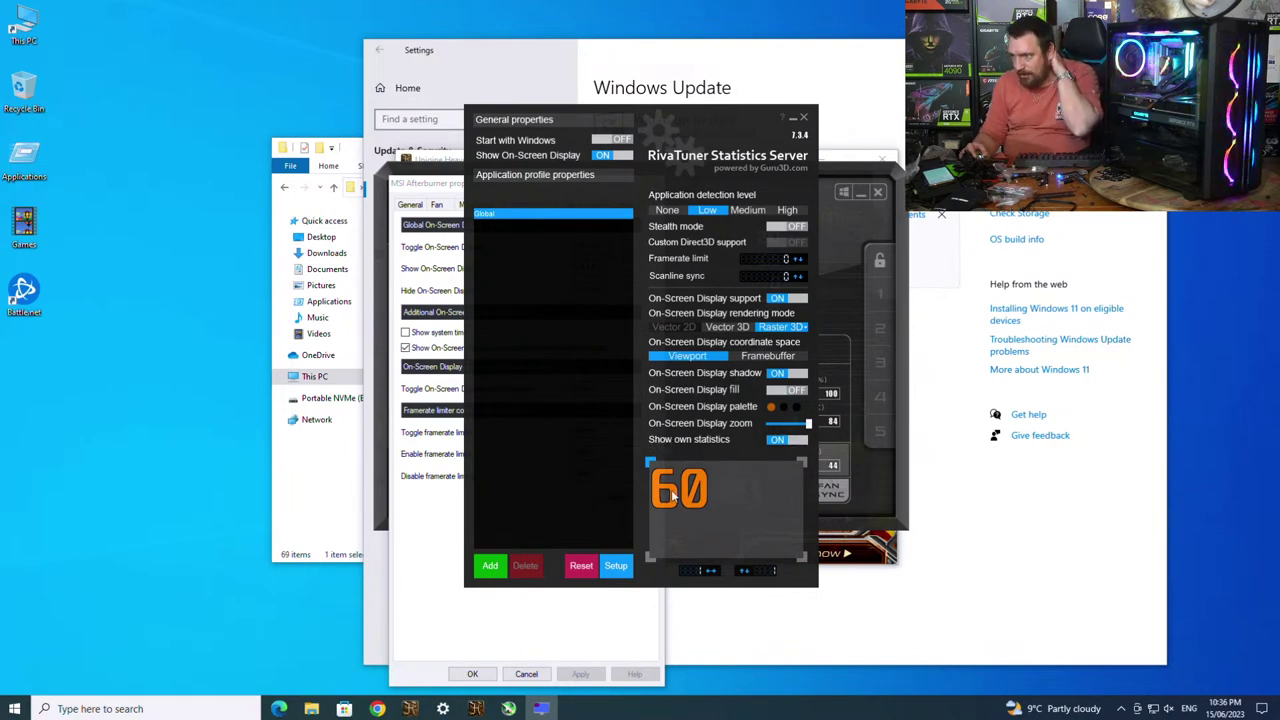
pyautogui.moveTo(808, 425)
pyautogui.mouseDown()
pyautogui.moveTo(788, 425)
pyautogui.moveTo(812, 427)
pyautogui.mouseUp()
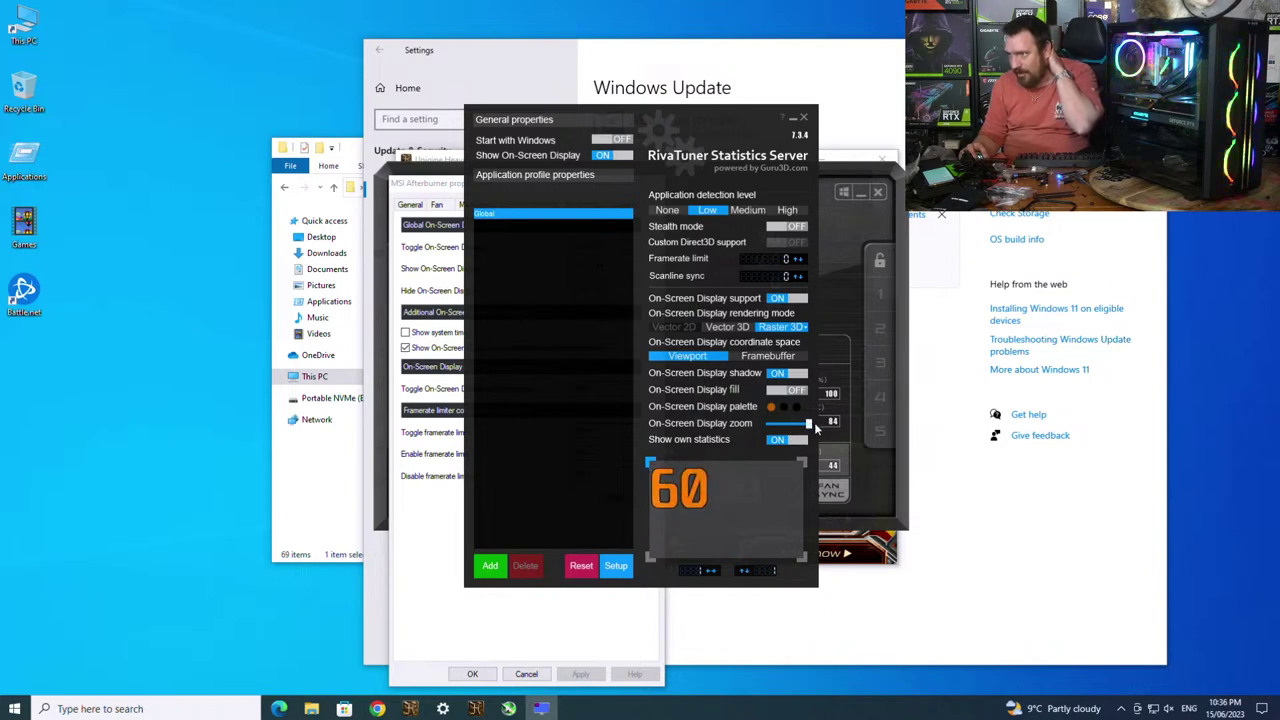
pyautogui.click(801, 119)
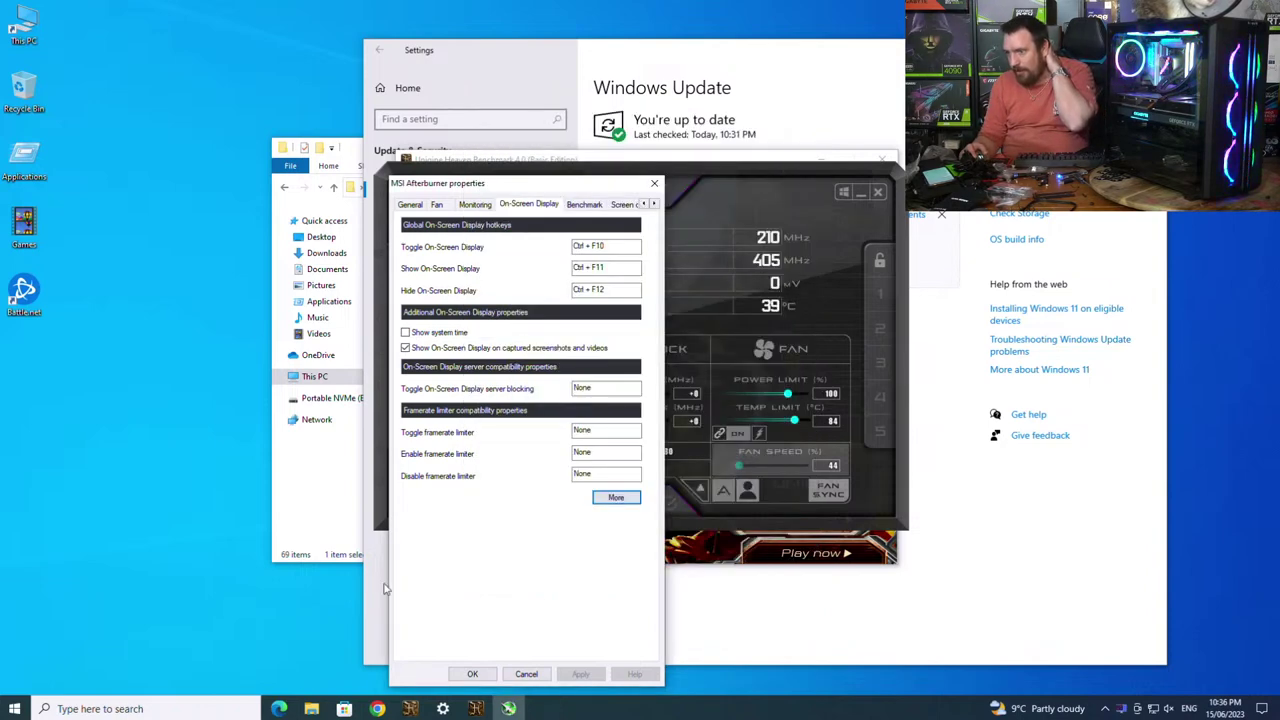
pyautogui.click(472, 674)
# - Return to the running Heaven benchmark to watch it with the hardware overlay, and quit the run past the credits
pyautogui.click(478, 710)
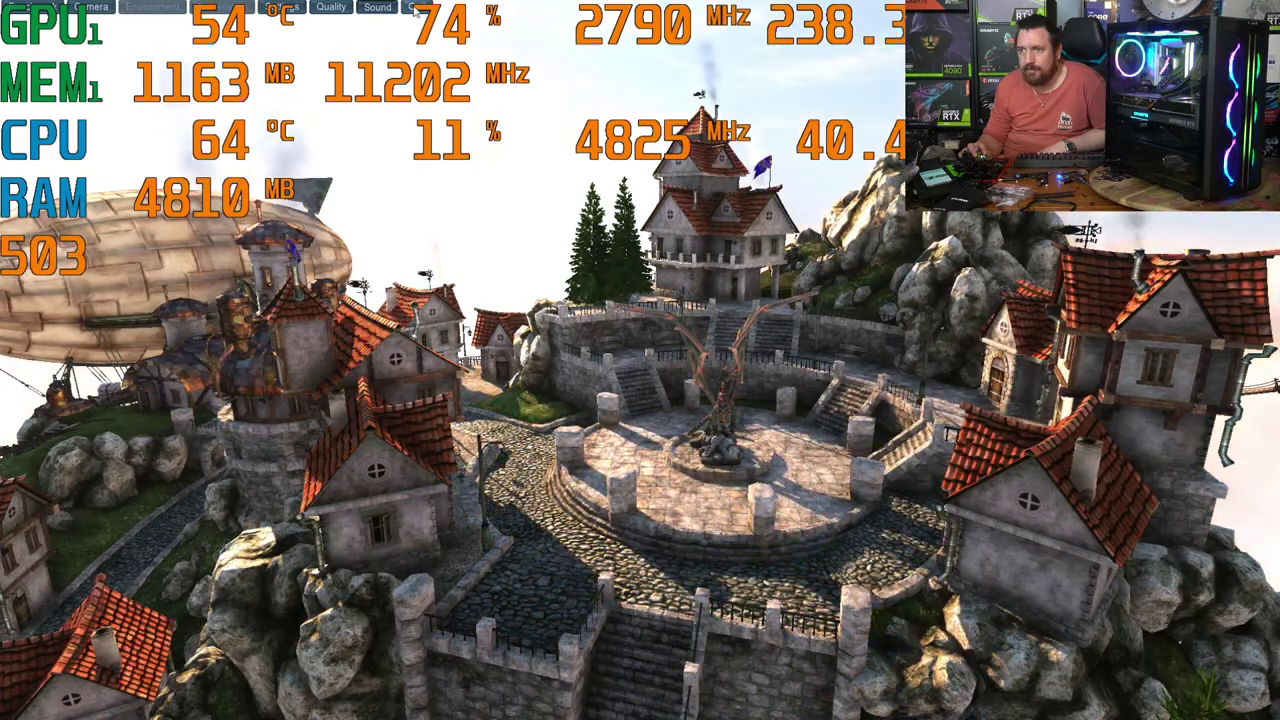
pyautogui.press('Escape')
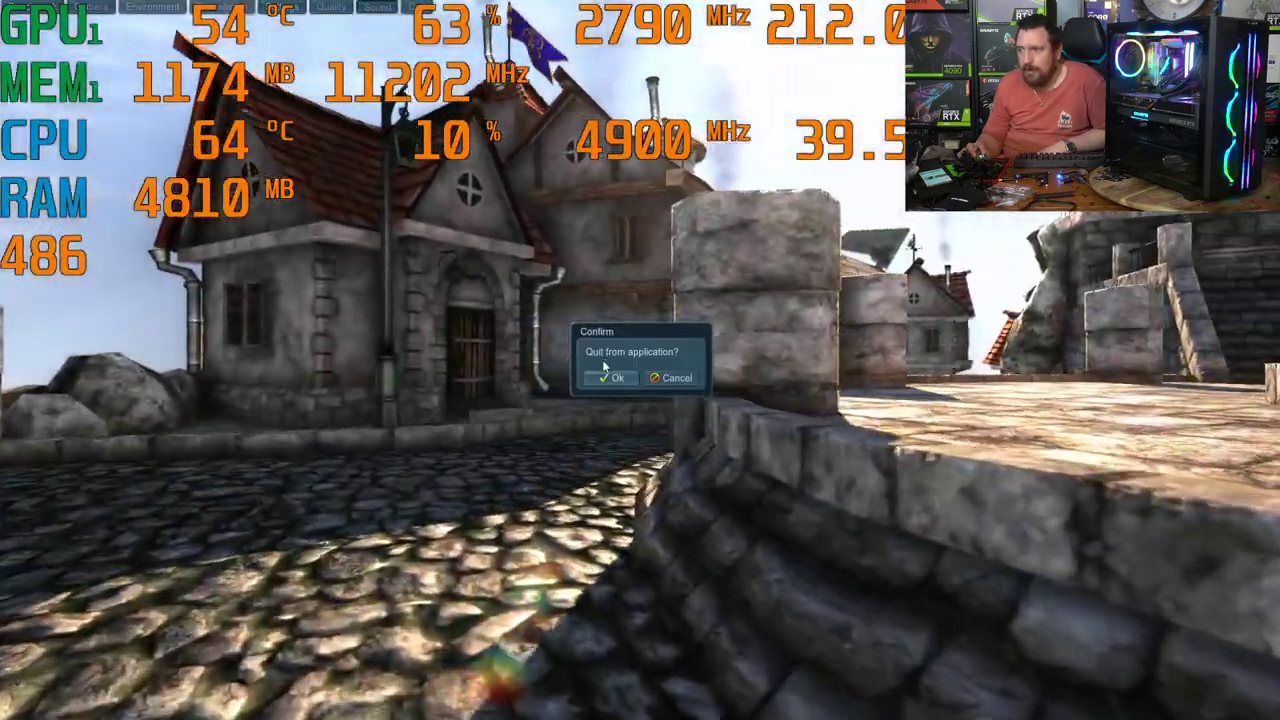
pyautogui.click(600, 377)
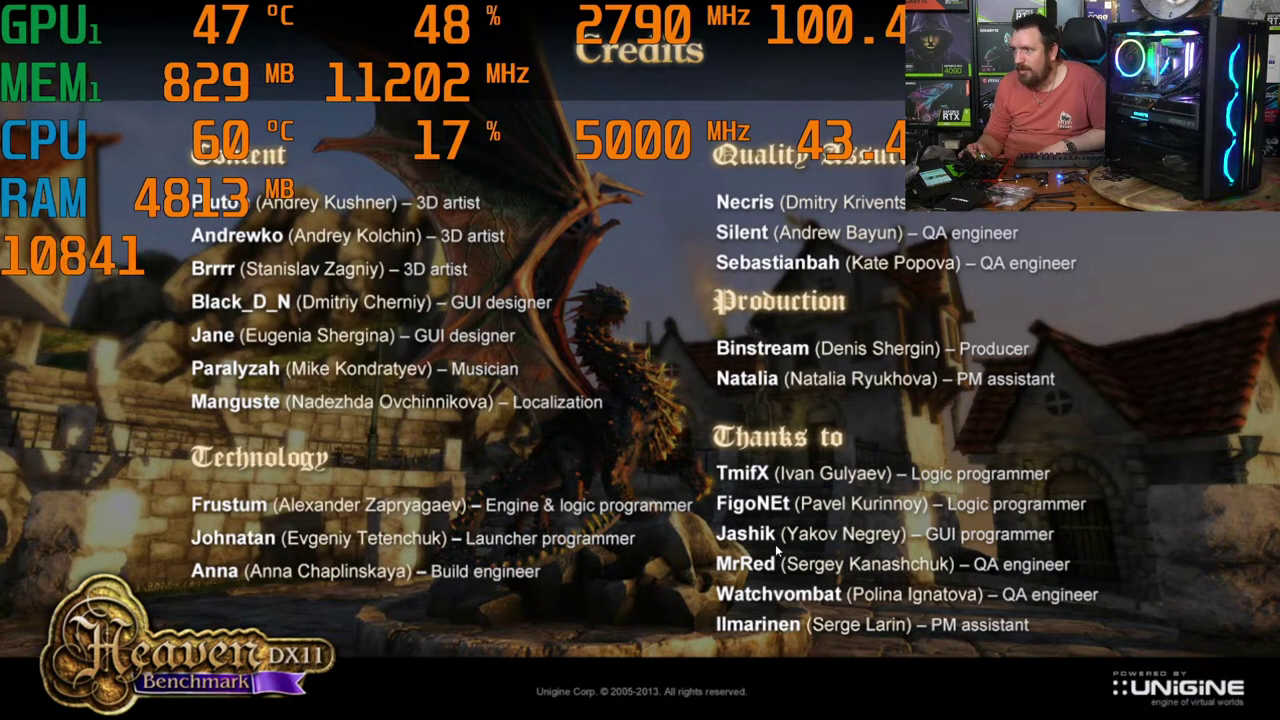
pyautogui.press('Escape')
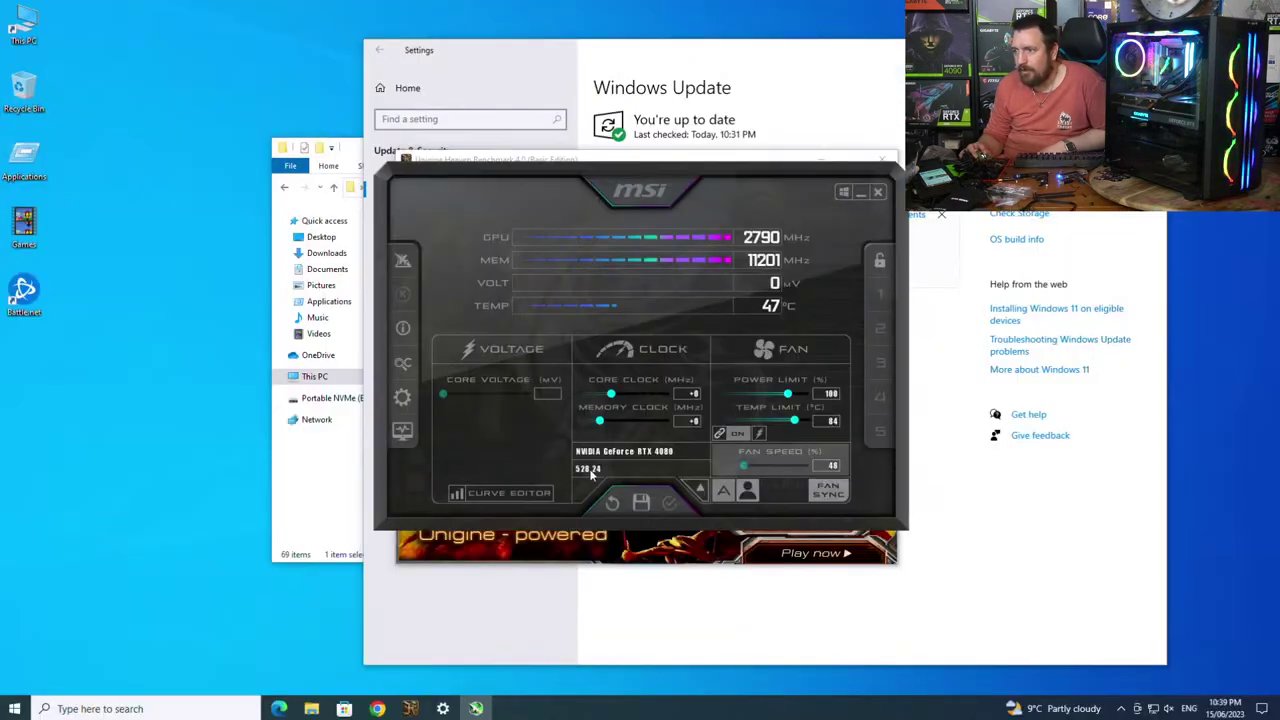
# - Close MSI Afterburner, the Heaven launcher, the Windows settings and the Setup folder window
pyautogui.click(878, 193)
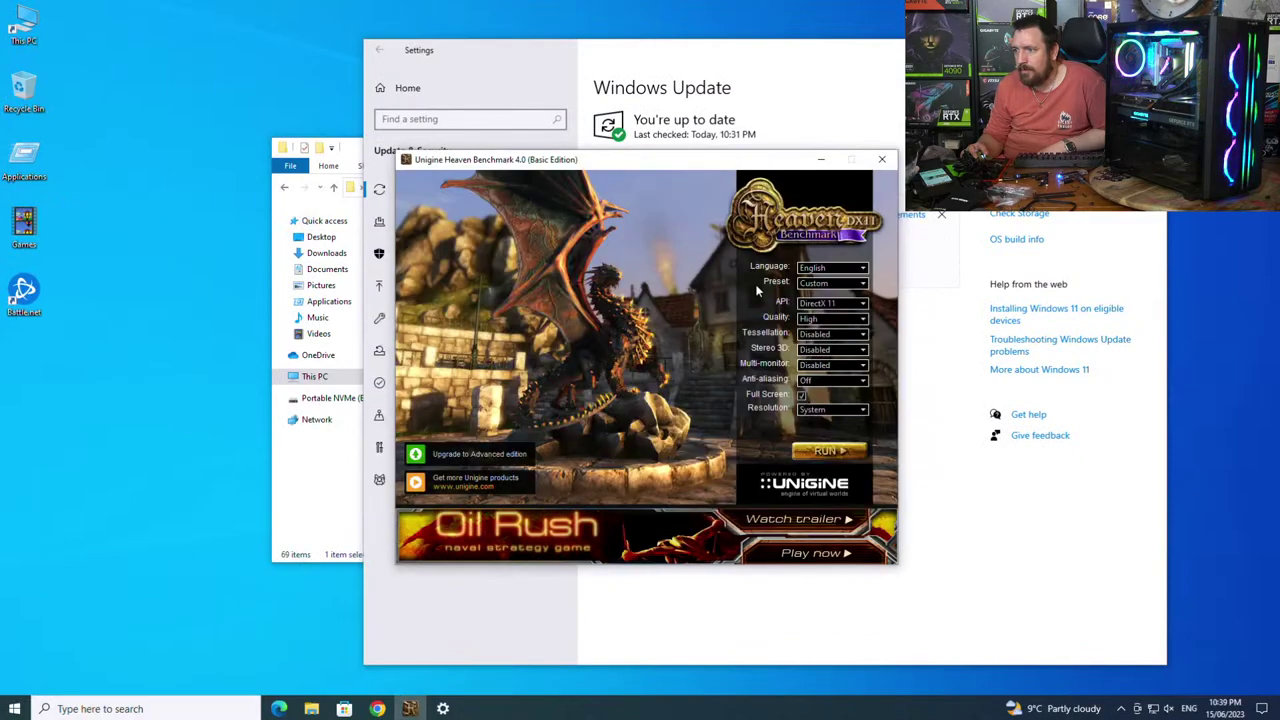
pyautogui.click(883, 161)
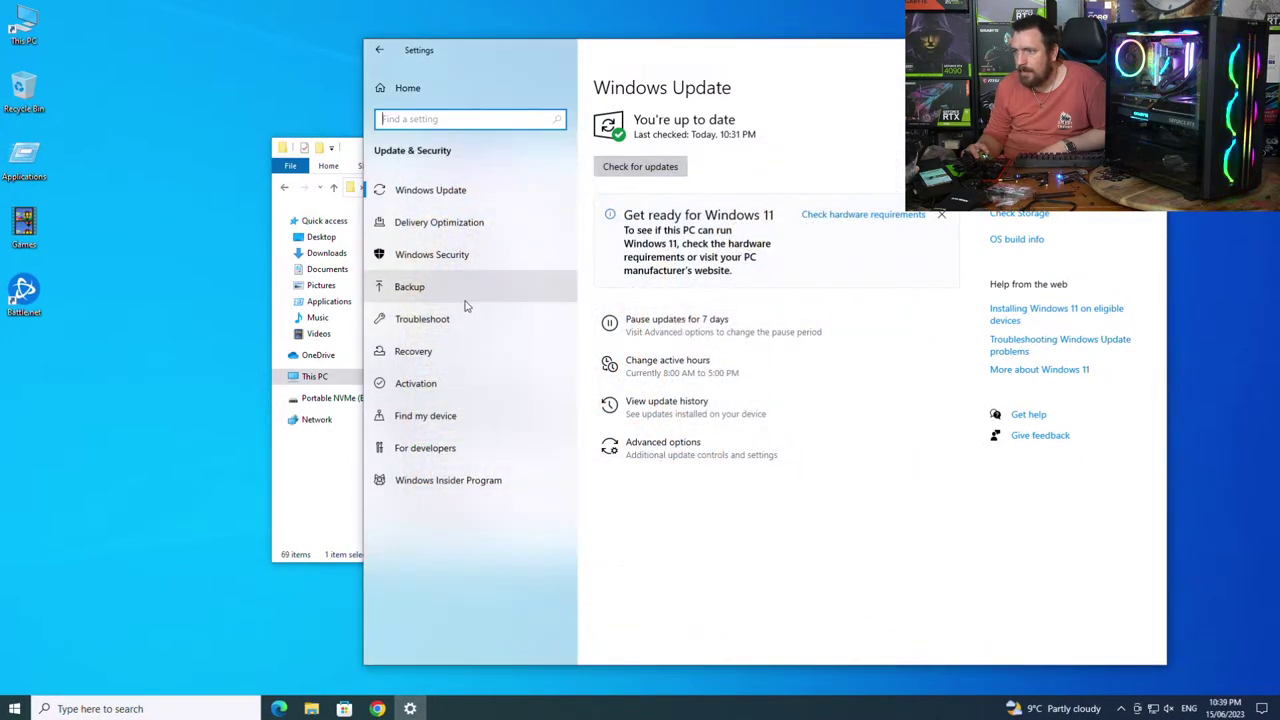
pyautogui.click(1144, 49)
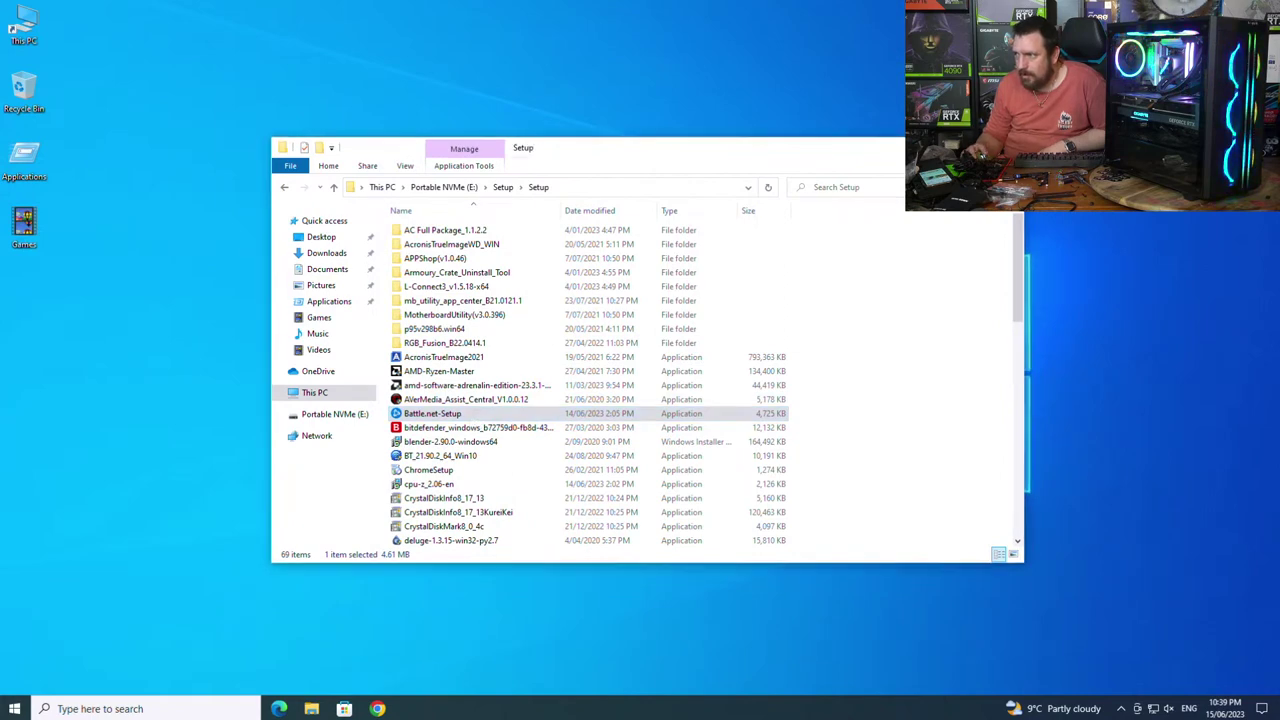
pyautogui.click(1000, 147)
# - Launch Valley Benchmark 1.0 from the Applications folder, accept its license, and run it with Ultra quality and x8 anti-aliasing
pyautogui.doubleClick(30, 156)
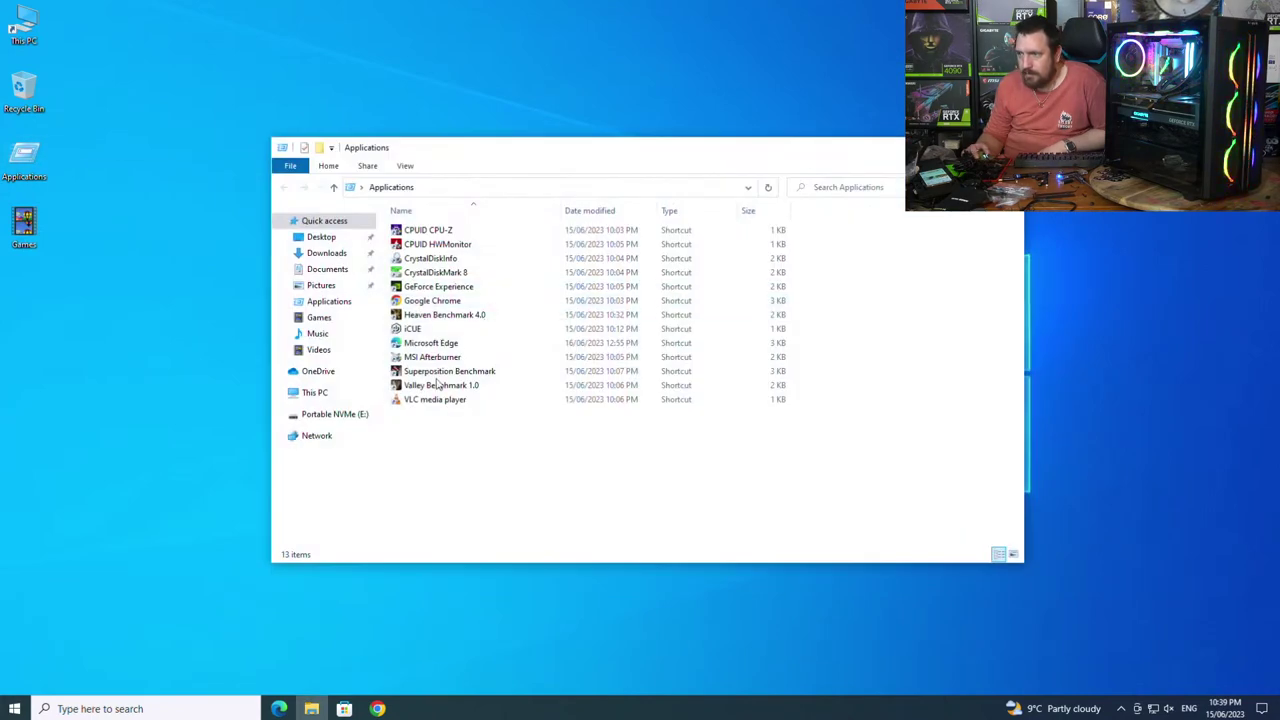
pyautogui.doubleClick(440, 387)
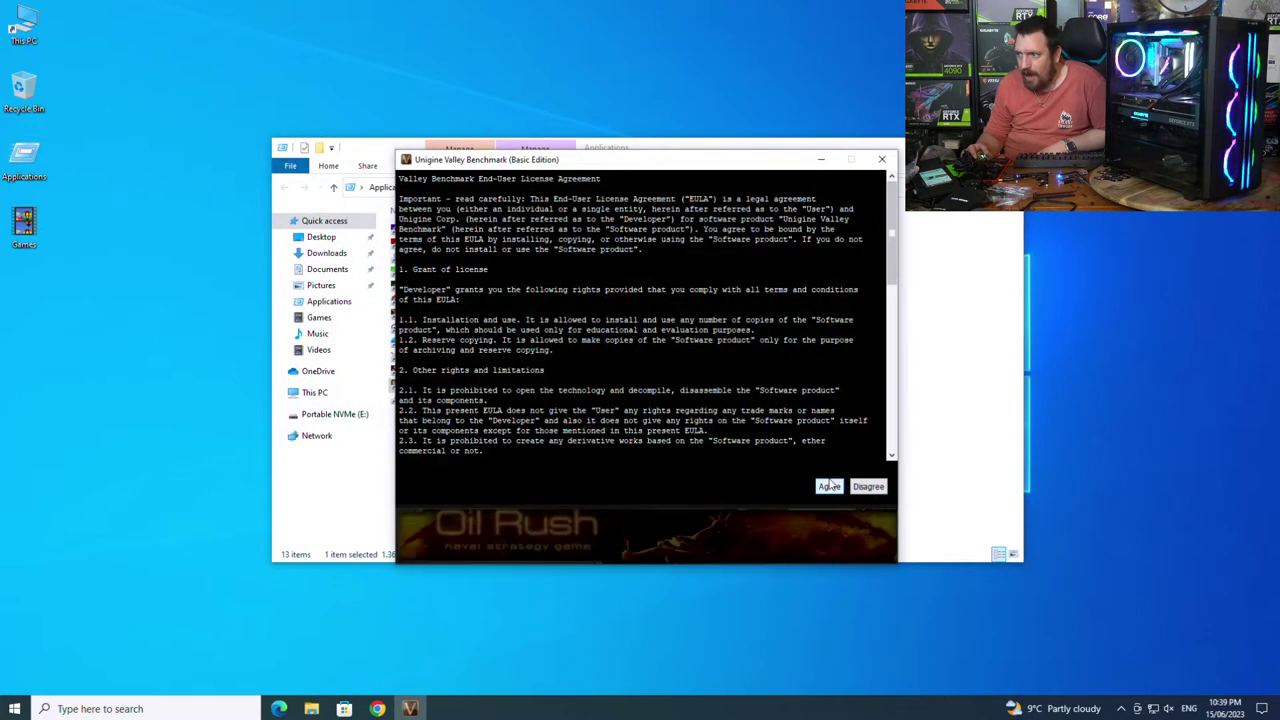
pyautogui.click(826, 486)
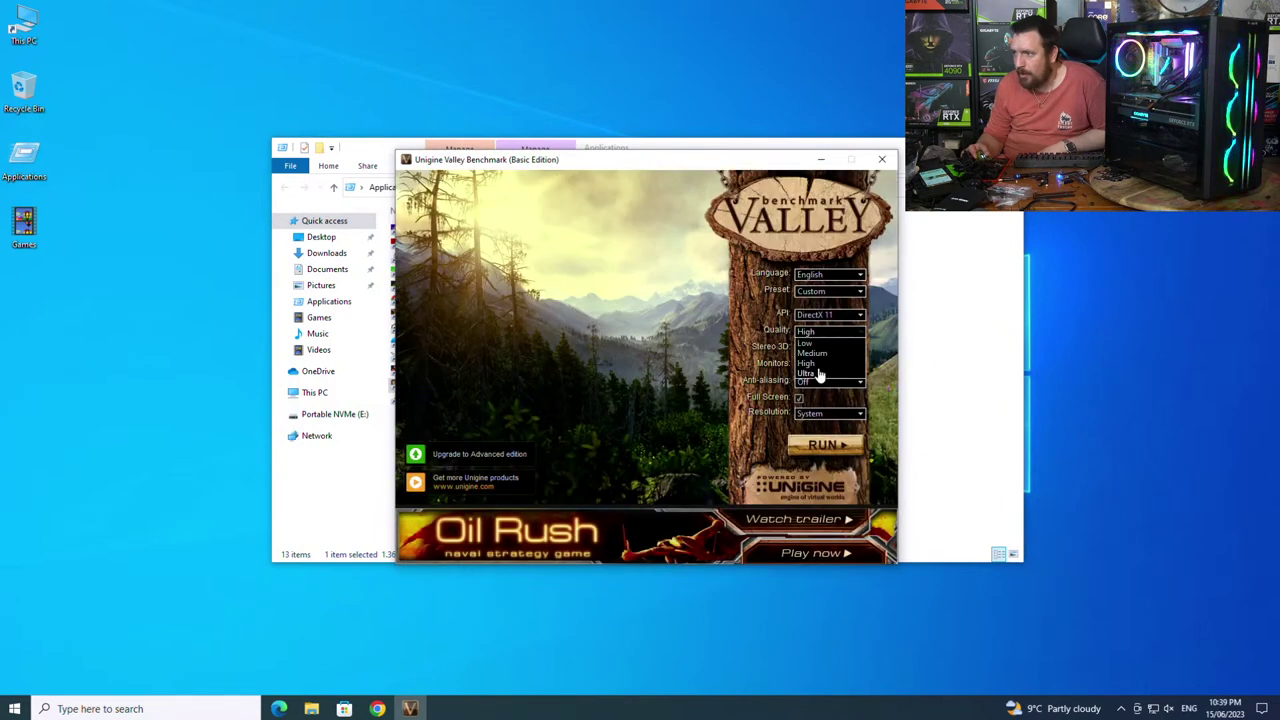
pyautogui.click(812, 385)
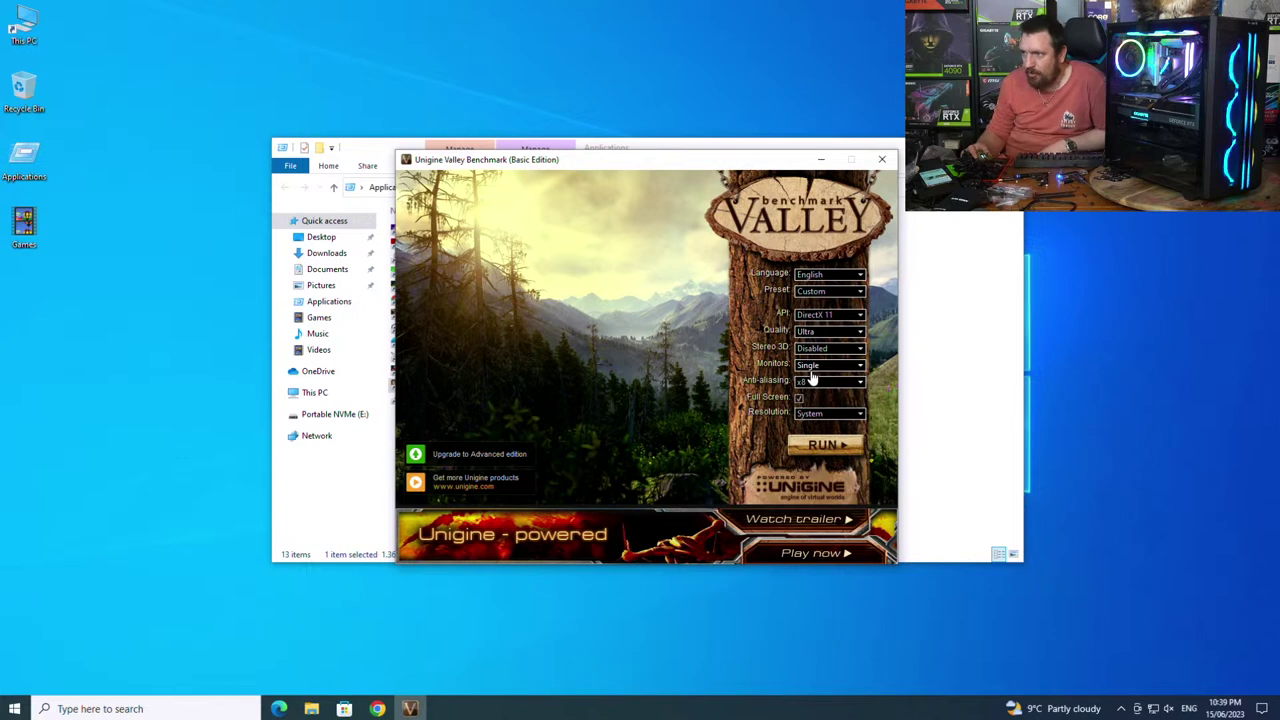
pyautogui.click(823, 445)
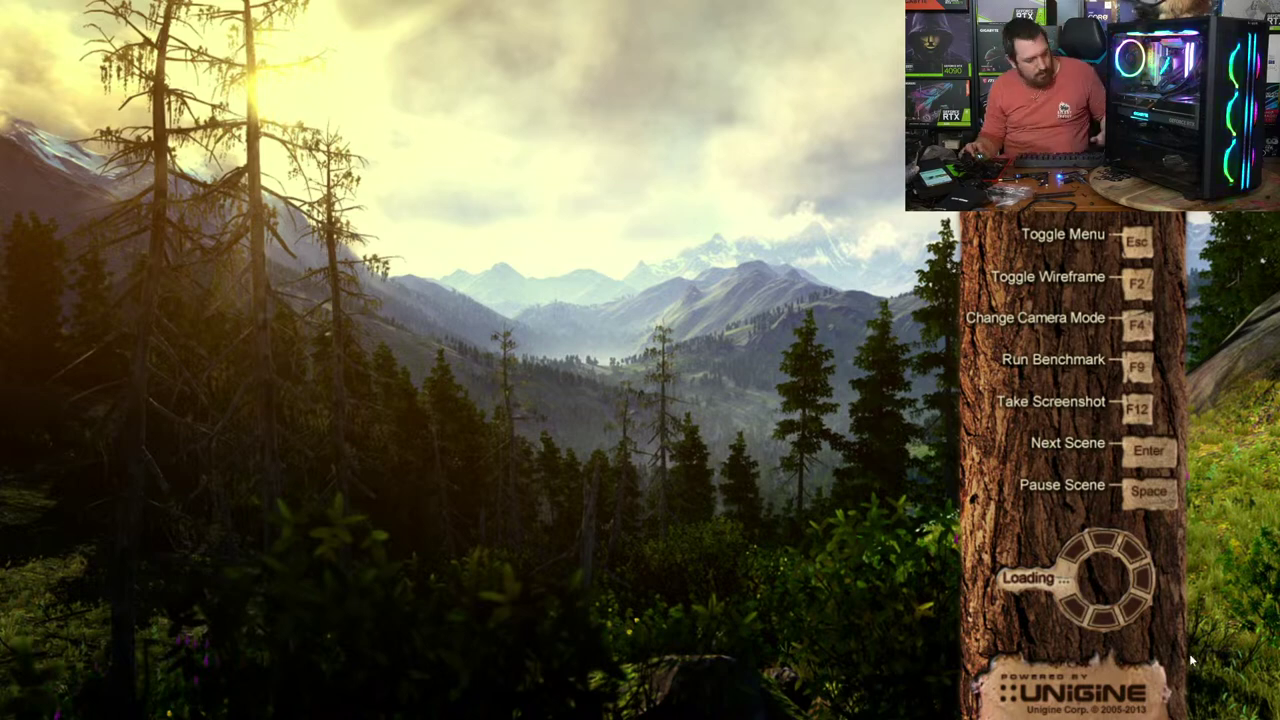
# - Leave the loading Valley benchmark for the desktop and start MSI Afterburner from the Applications folder
pyautogui.press('super')
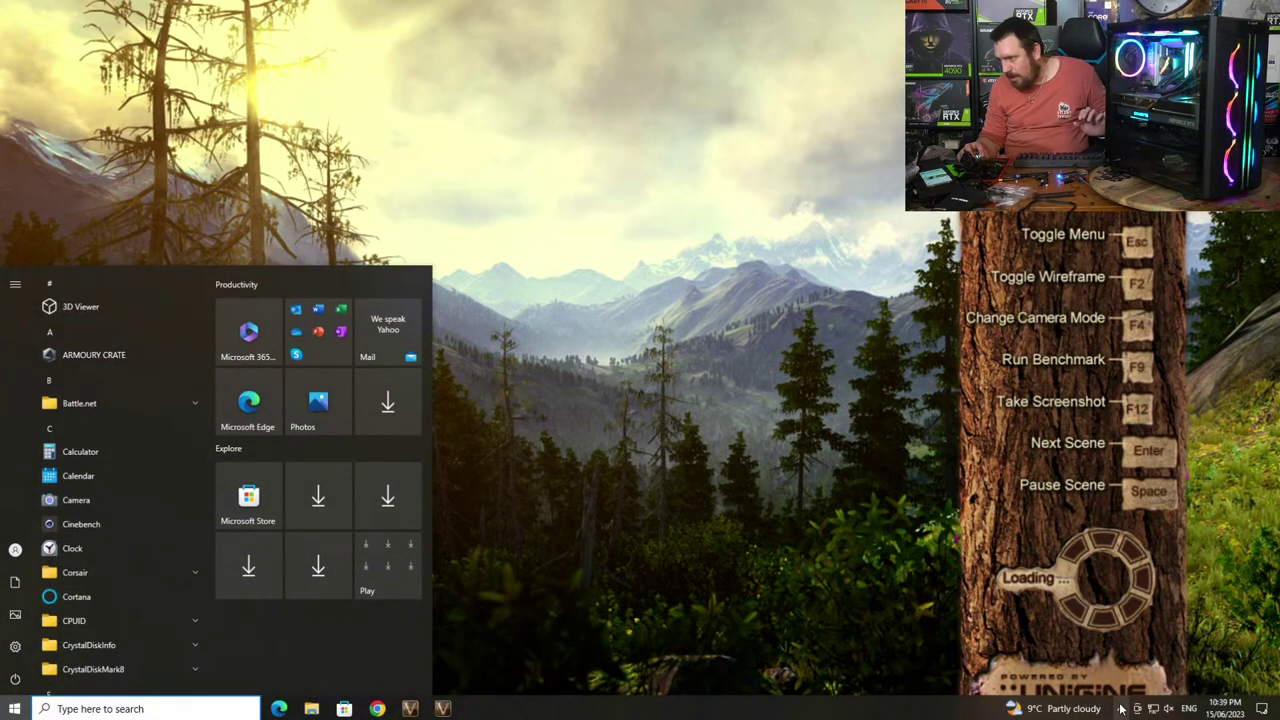
pyautogui.click(1121, 708)
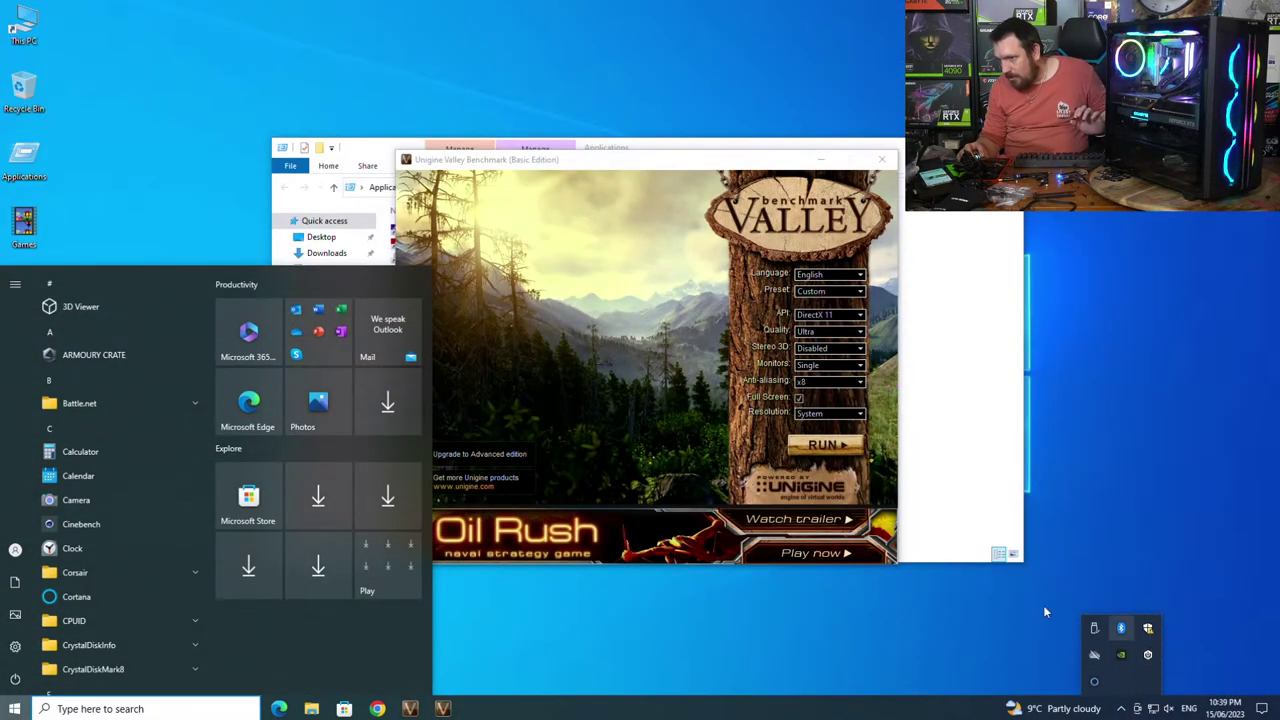
pyautogui.click(965, 292)
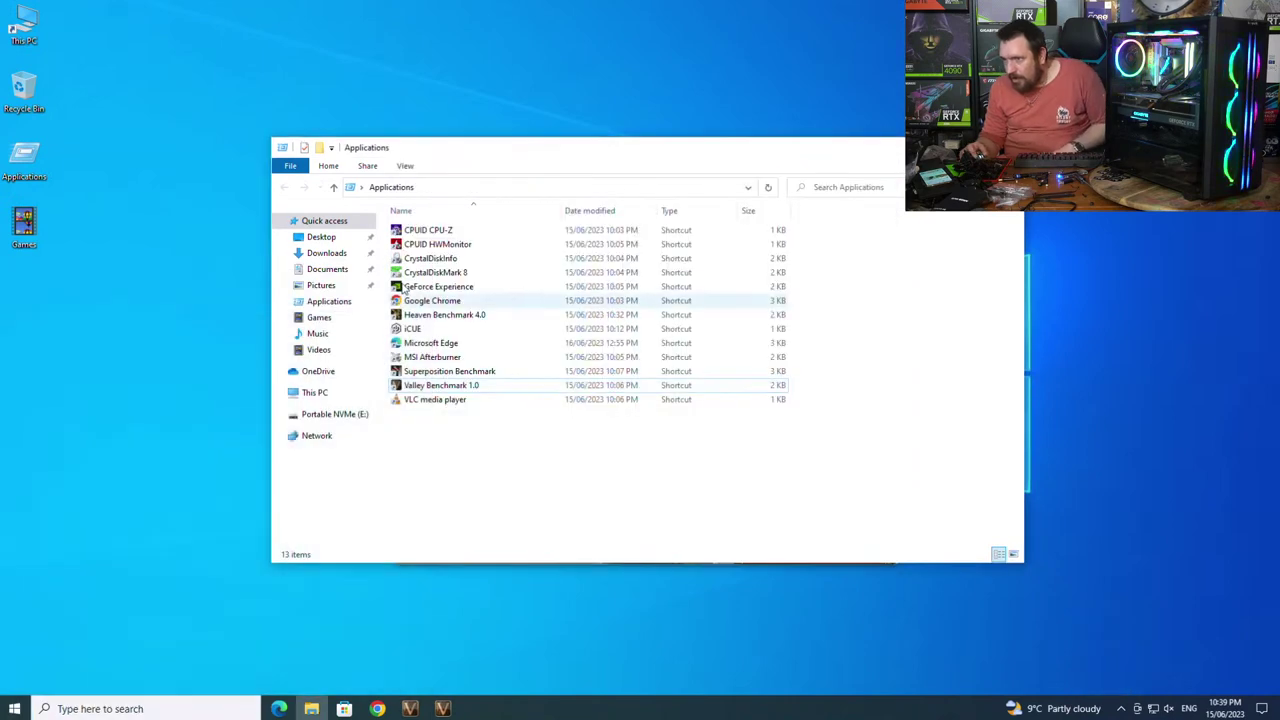
pyautogui.doubleClick(421, 363)
pyautogui.click(572, 444)
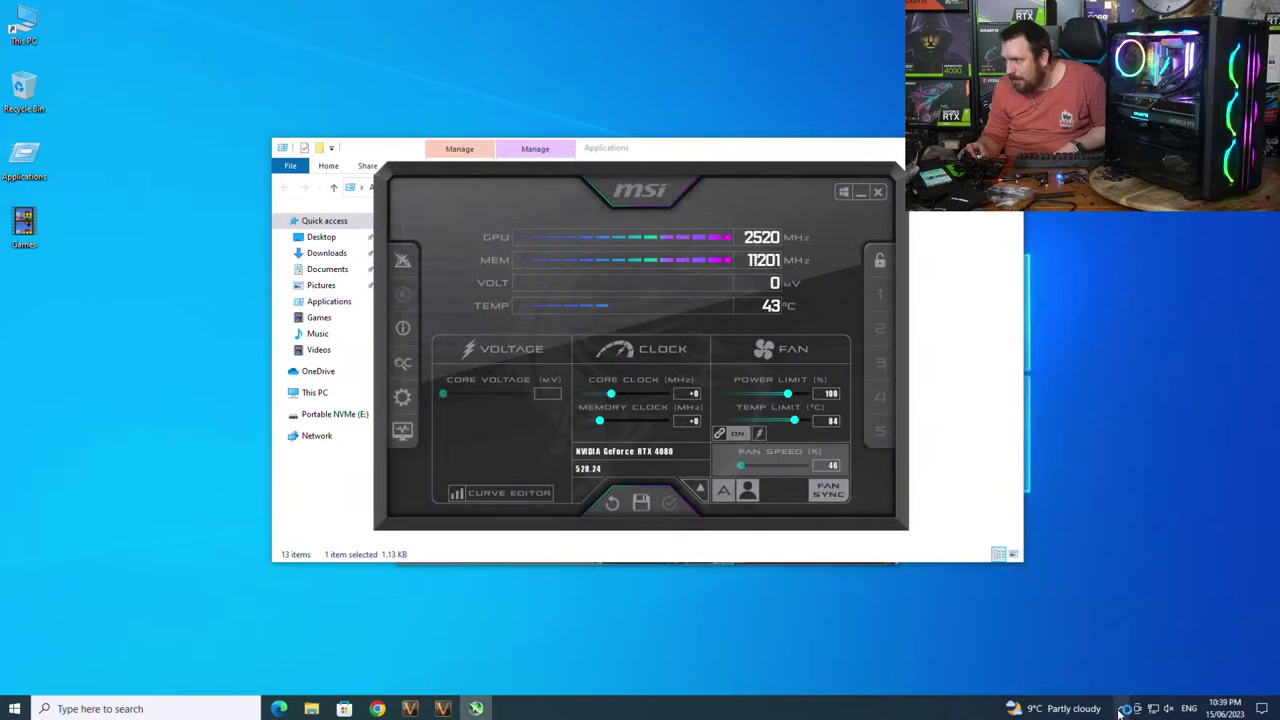
# - Return to the Valley benchmark, let it run with the hardware overlay, and quit the run
pyautogui.click(443, 708)
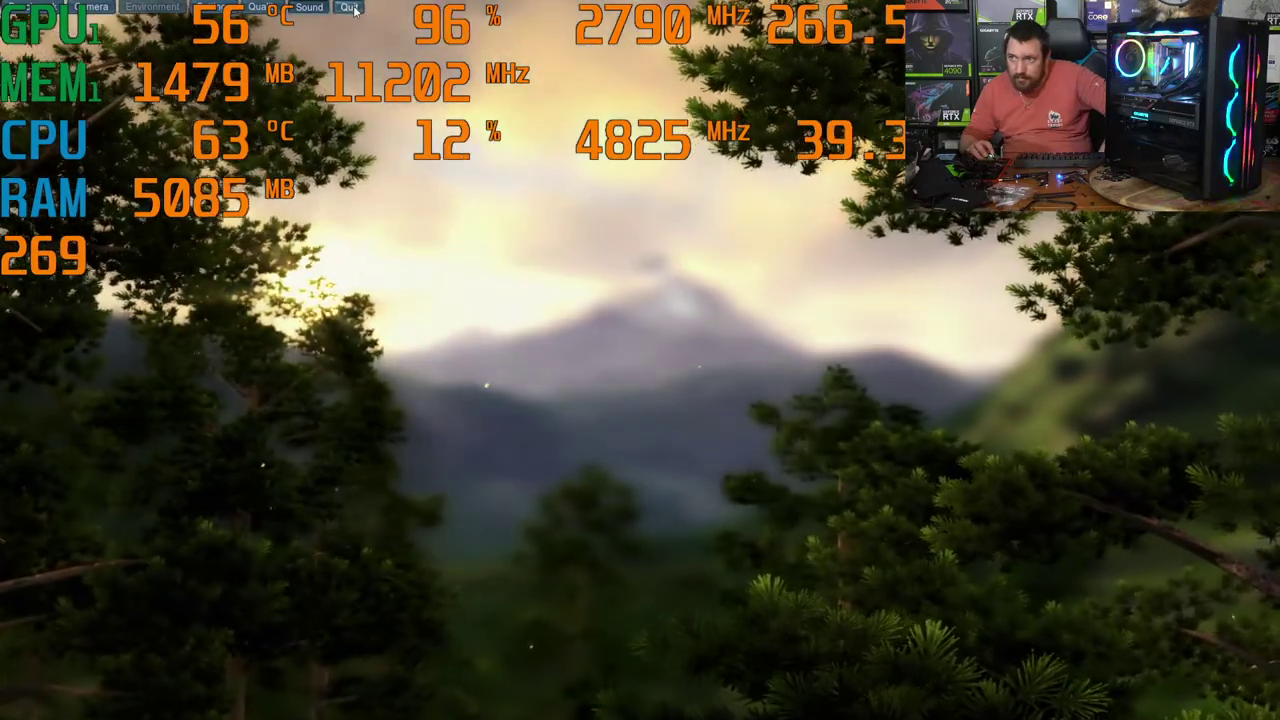
pyautogui.click(348, 8)
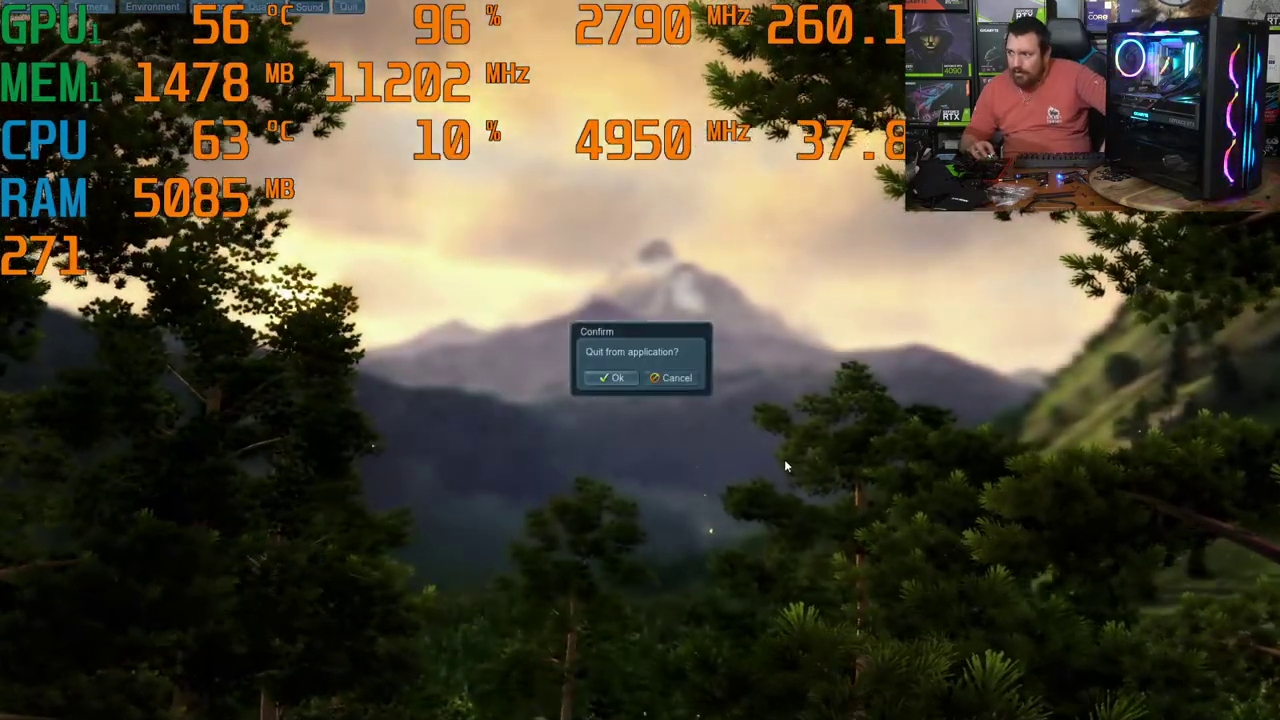
pyautogui.click(612, 379)
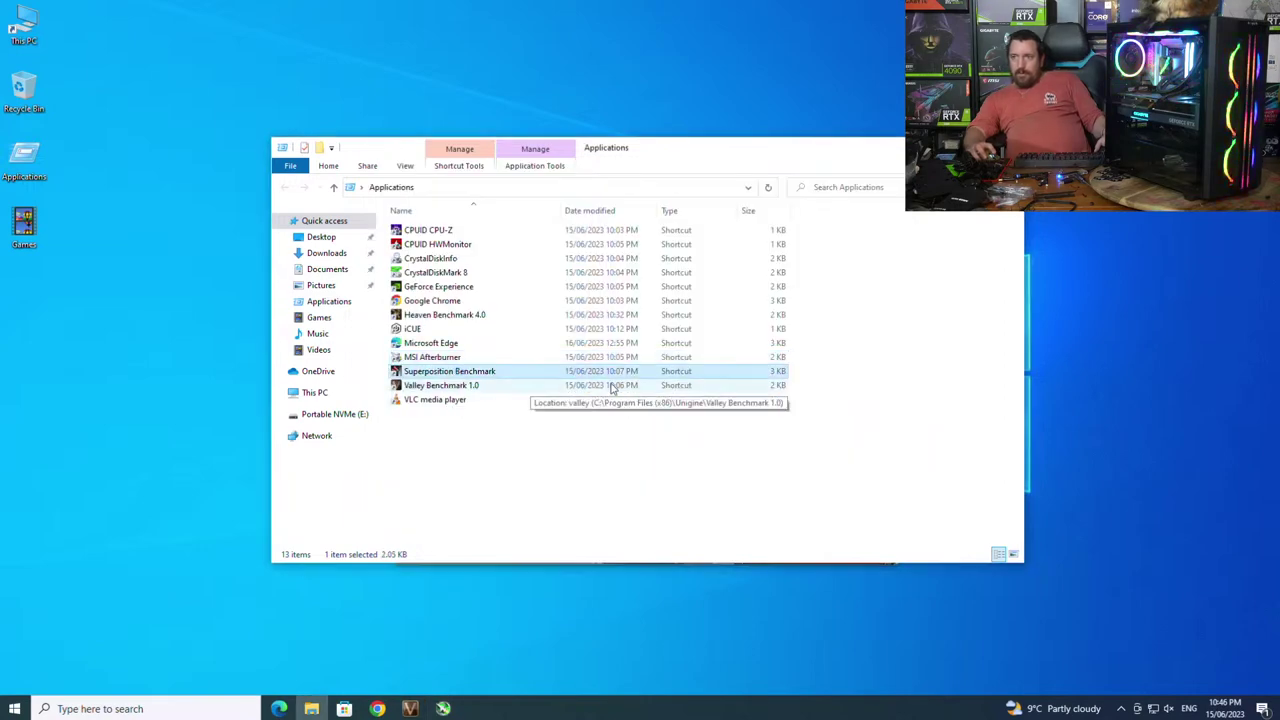
# - Run the Superposition performance benchmark with the 4K Optimized preset, and close it once the results are shown
pyautogui.click(919, 235)
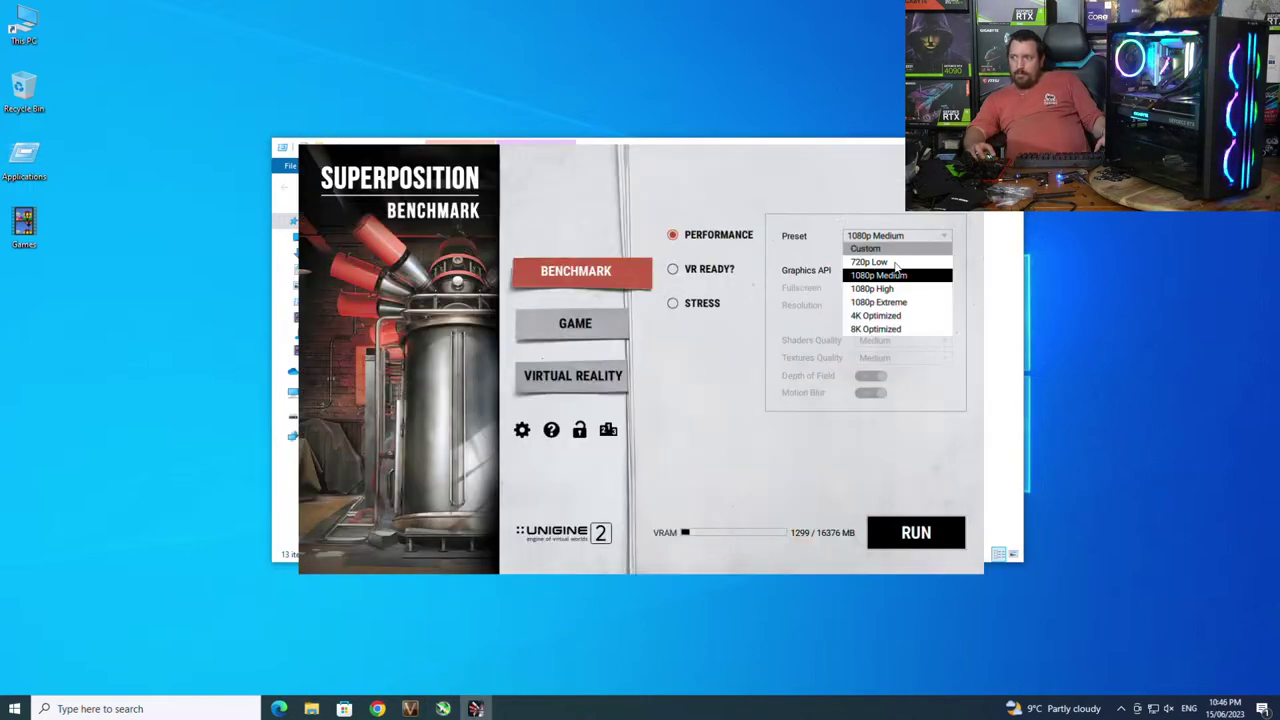
pyautogui.click(885, 316)
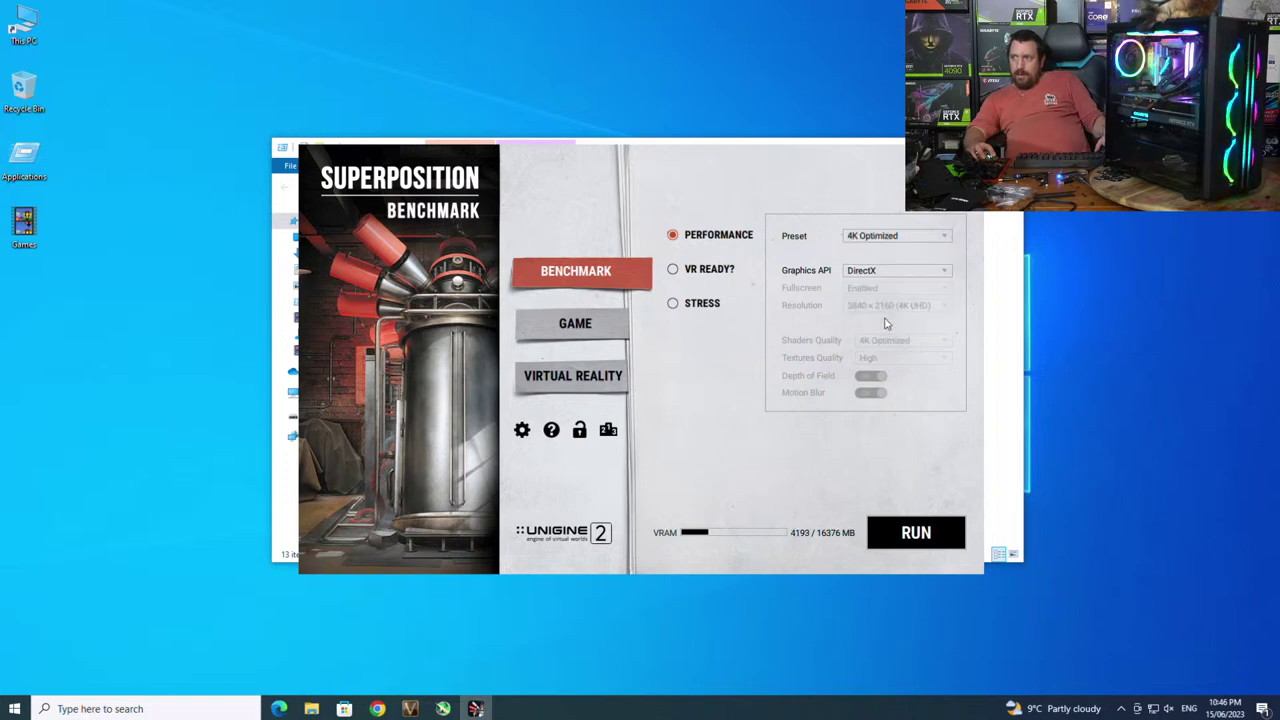
pyautogui.click(912, 532)
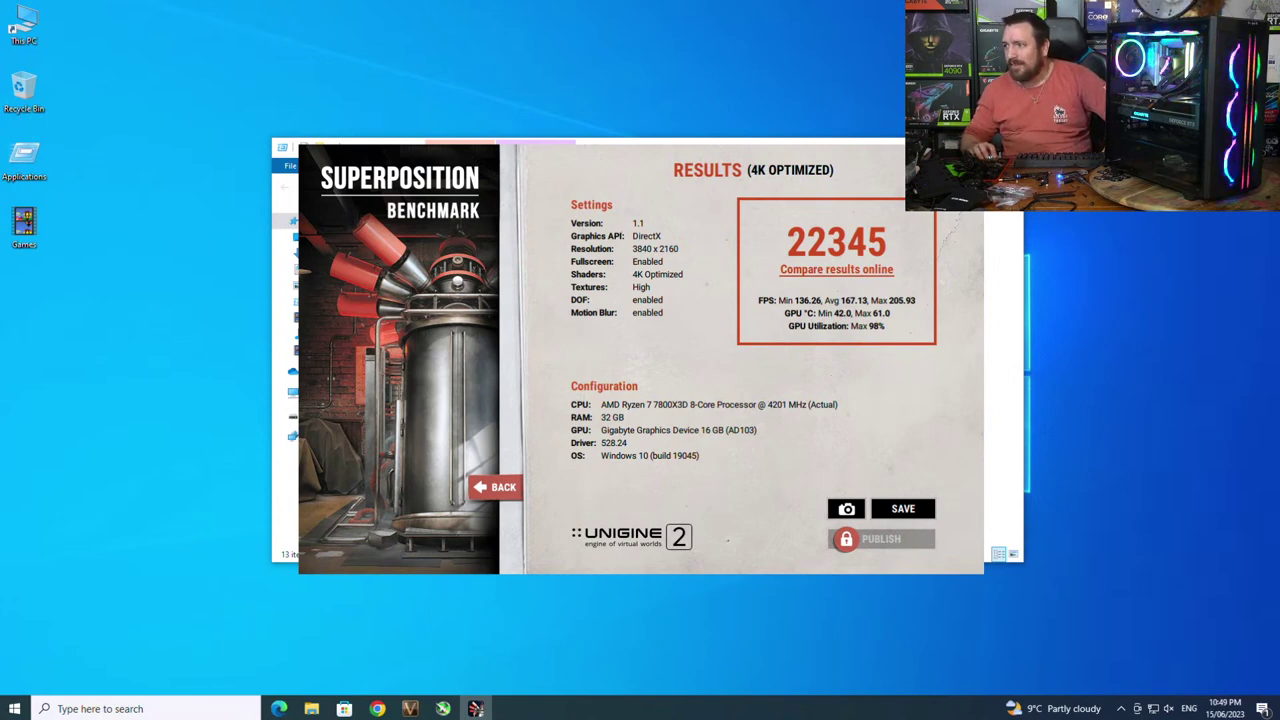
pyautogui.hotkey('alt', 'F4')
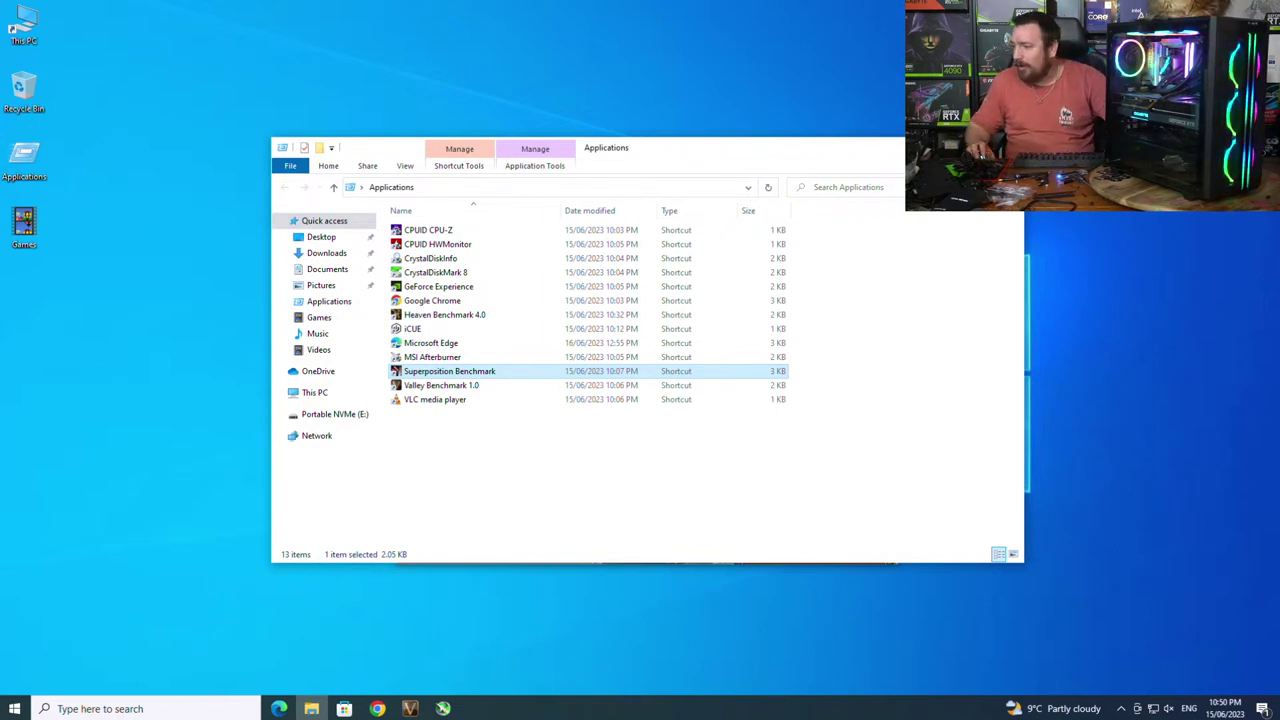
# - Dismiss the notification panel and close the Valley benchmark that is still open in the background
pyautogui.click(1274, 703)
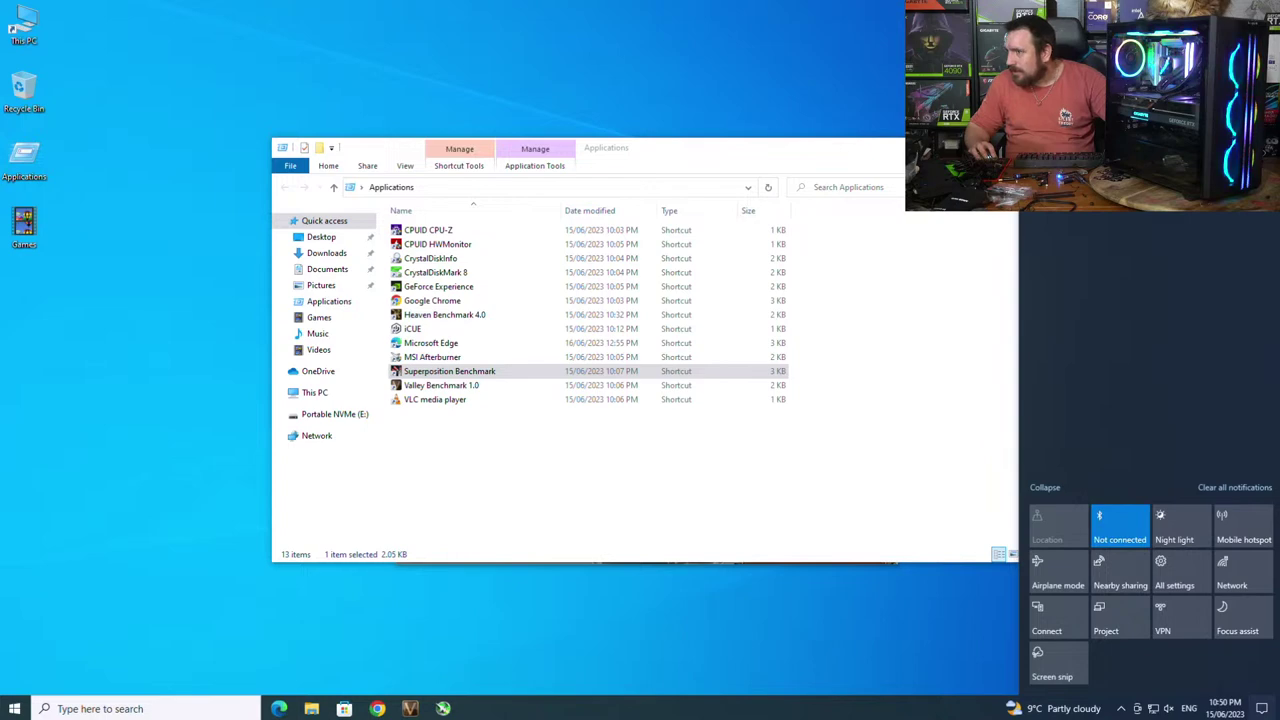
pyautogui.click(849, 140)
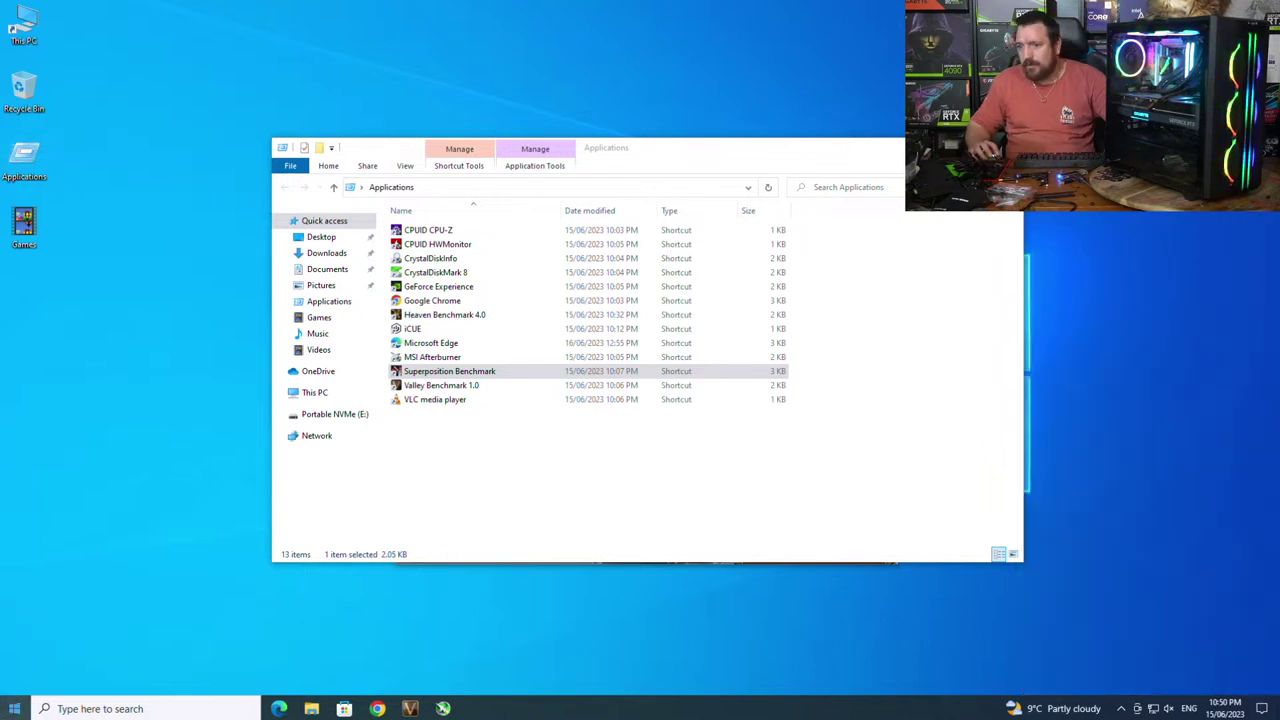
pyautogui.click(410, 708)
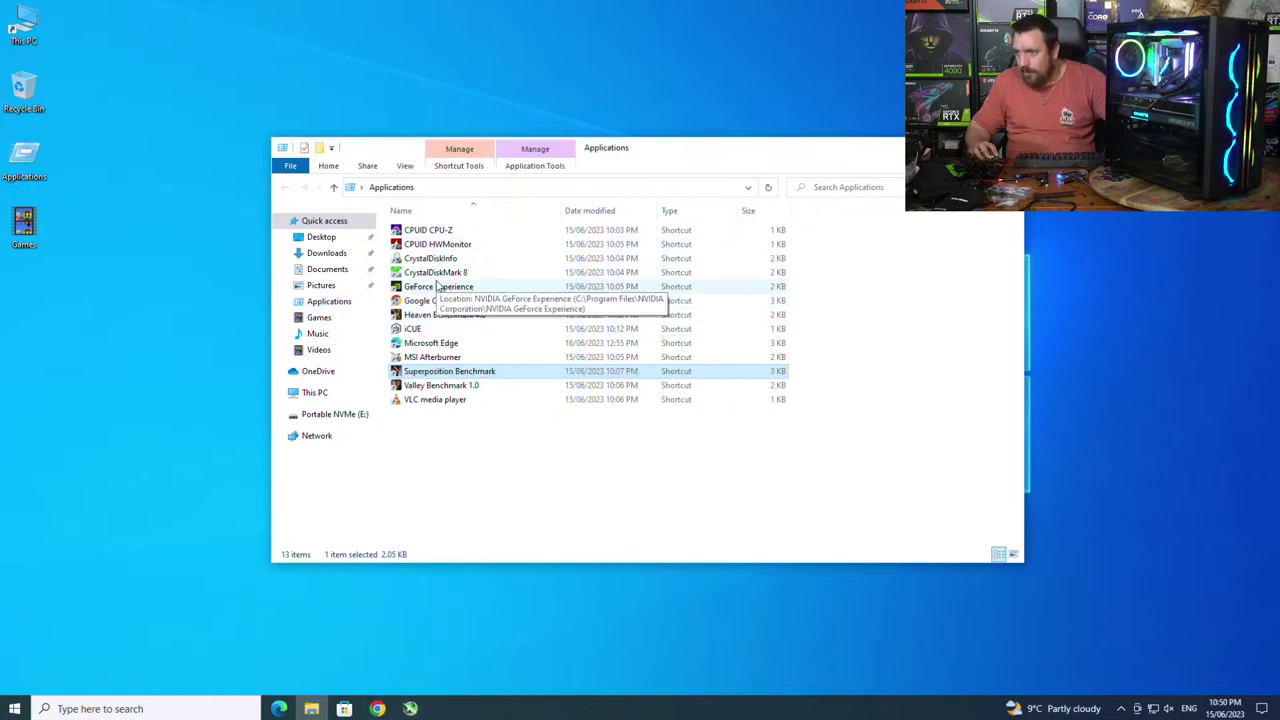
# - Start Cinebench and the Geeks3D FurMark GPU stress test program from the installed apps
pyautogui.click(14, 708)
pyautogui.click(114, 542)
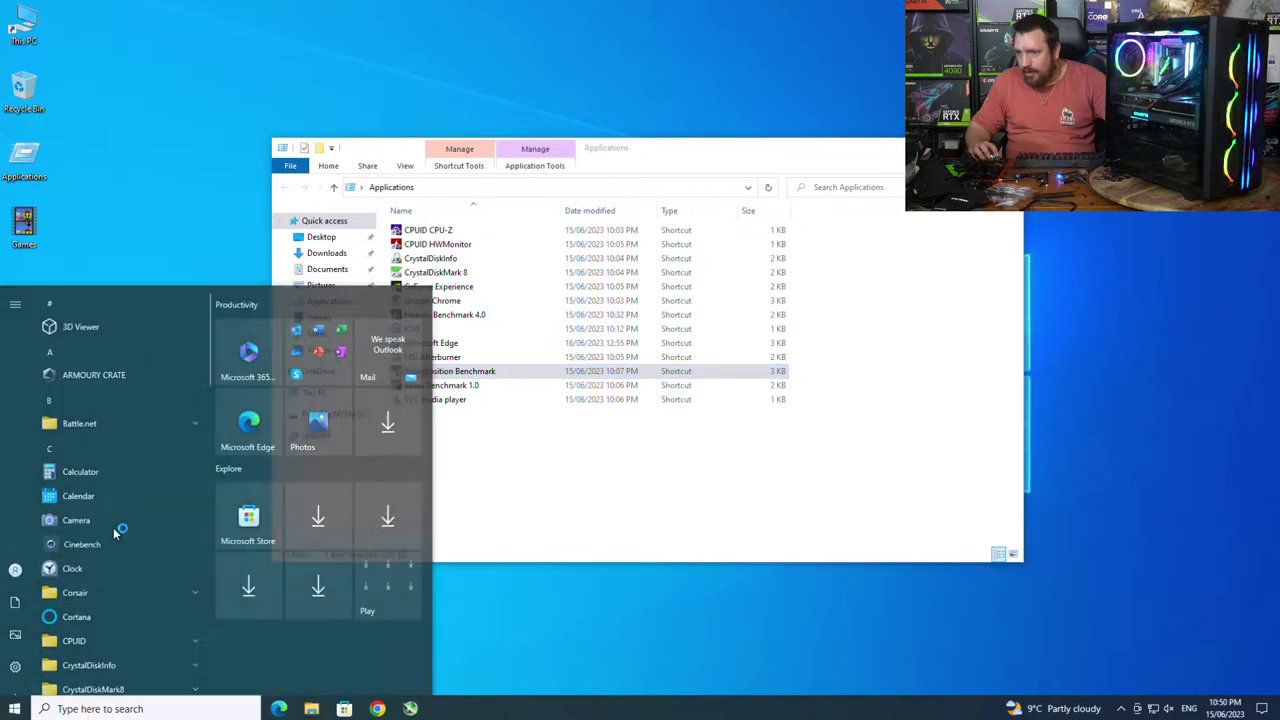
pyautogui.click(14, 708)
pyautogui.scroll(-3, 80, 620)
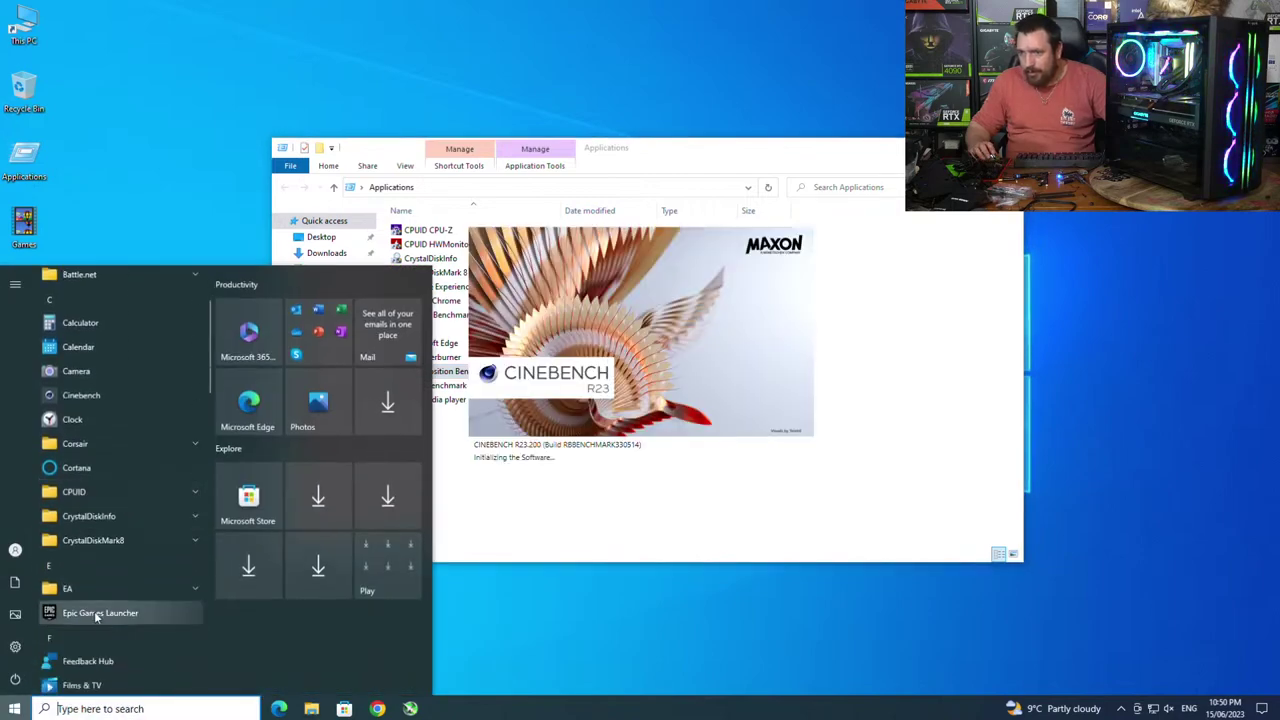
pyautogui.scroll(-3, 138, 642)
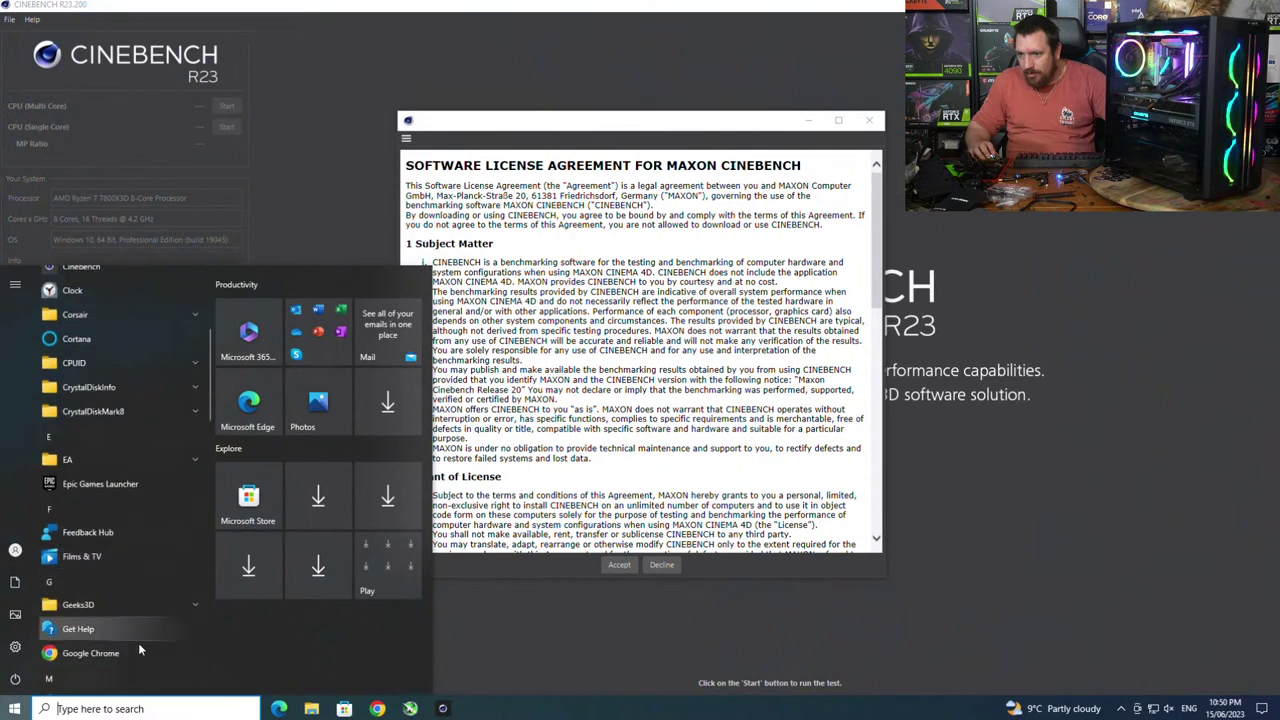
pyautogui.click(135, 606)
pyautogui.click(104, 622)
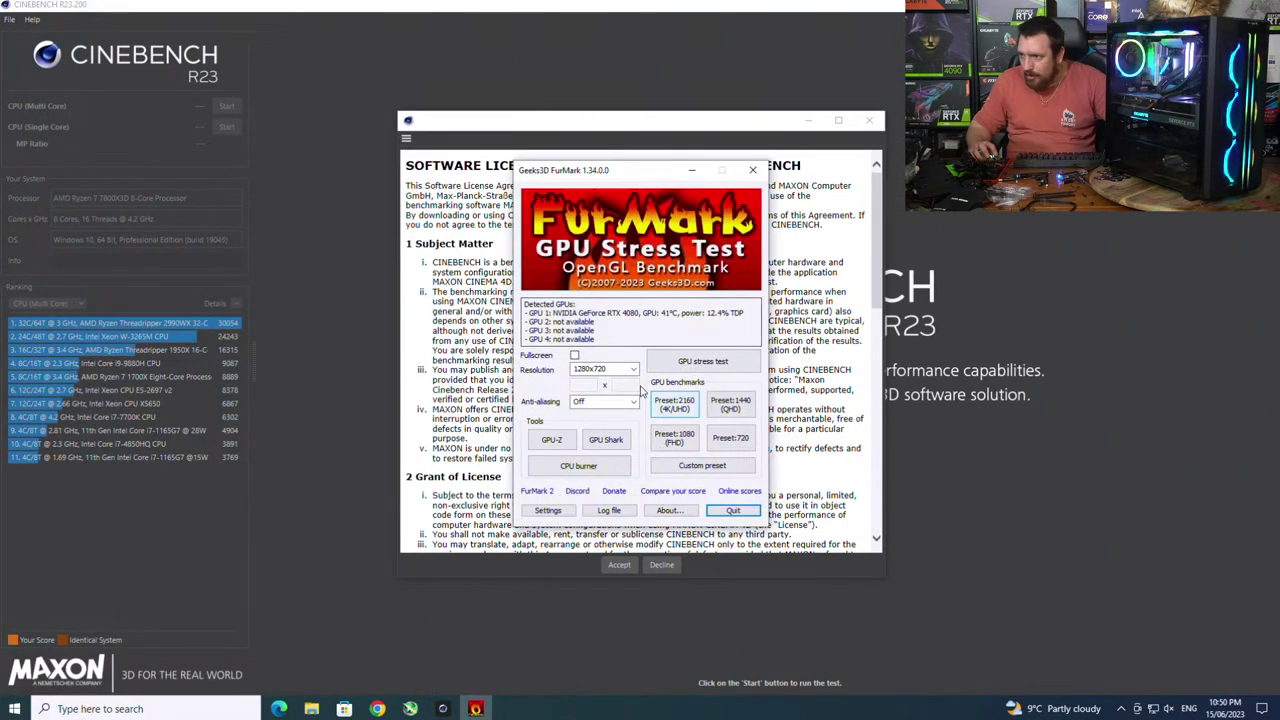
# - Set FurMark to 1920x1080 resolution with 8X MSAA anti-aliasing and start the GPU stress test
pyautogui.click(630, 369)
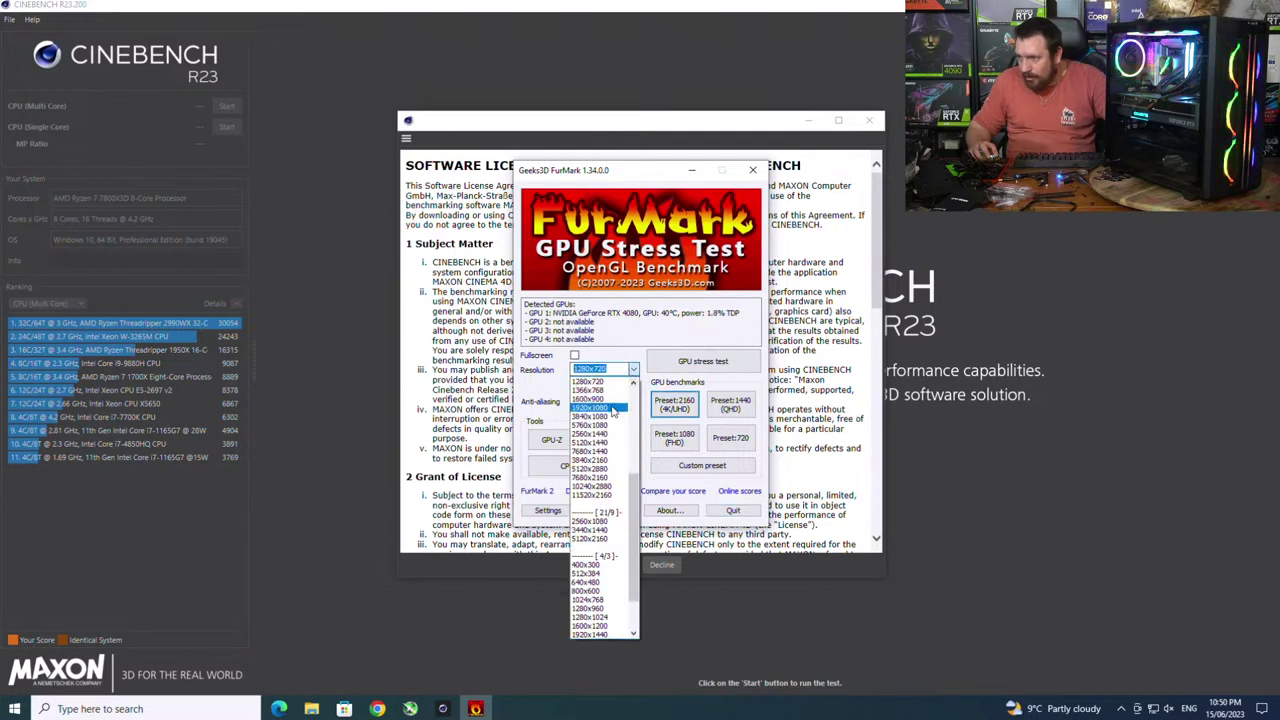
pyautogui.click(613, 410)
pyautogui.click(610, 401)
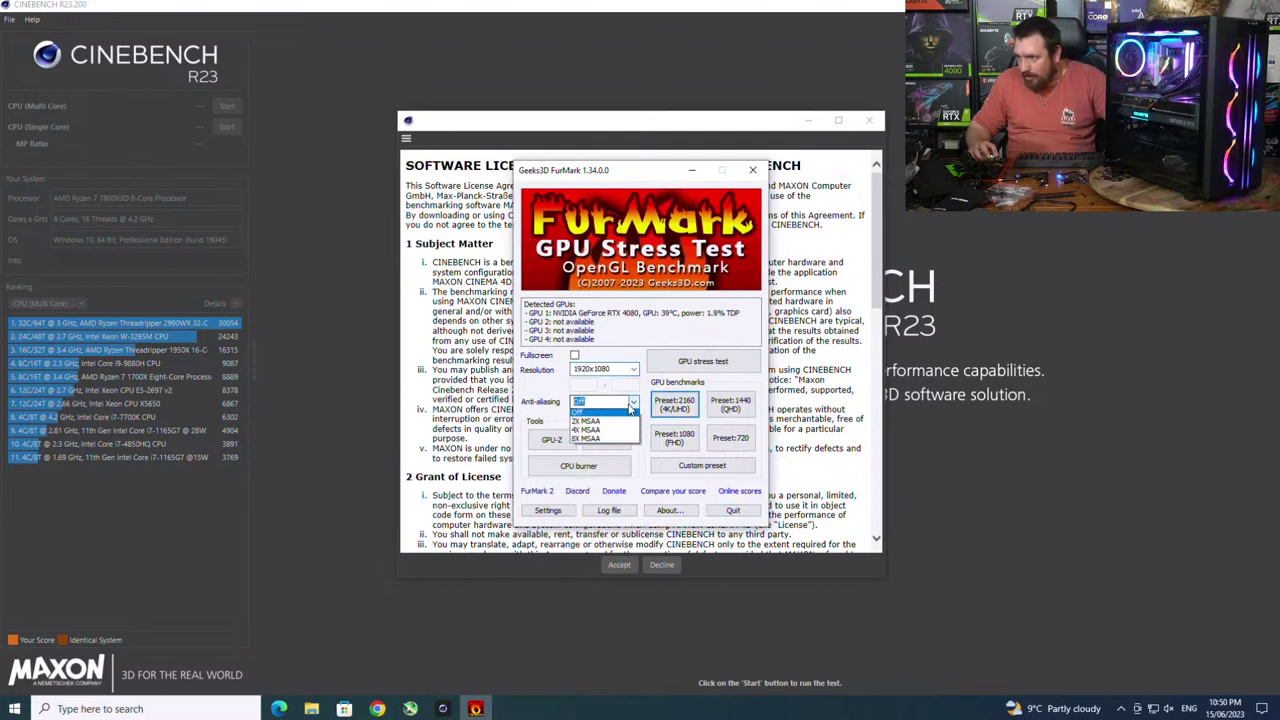
pyautogui.click(603, 445)
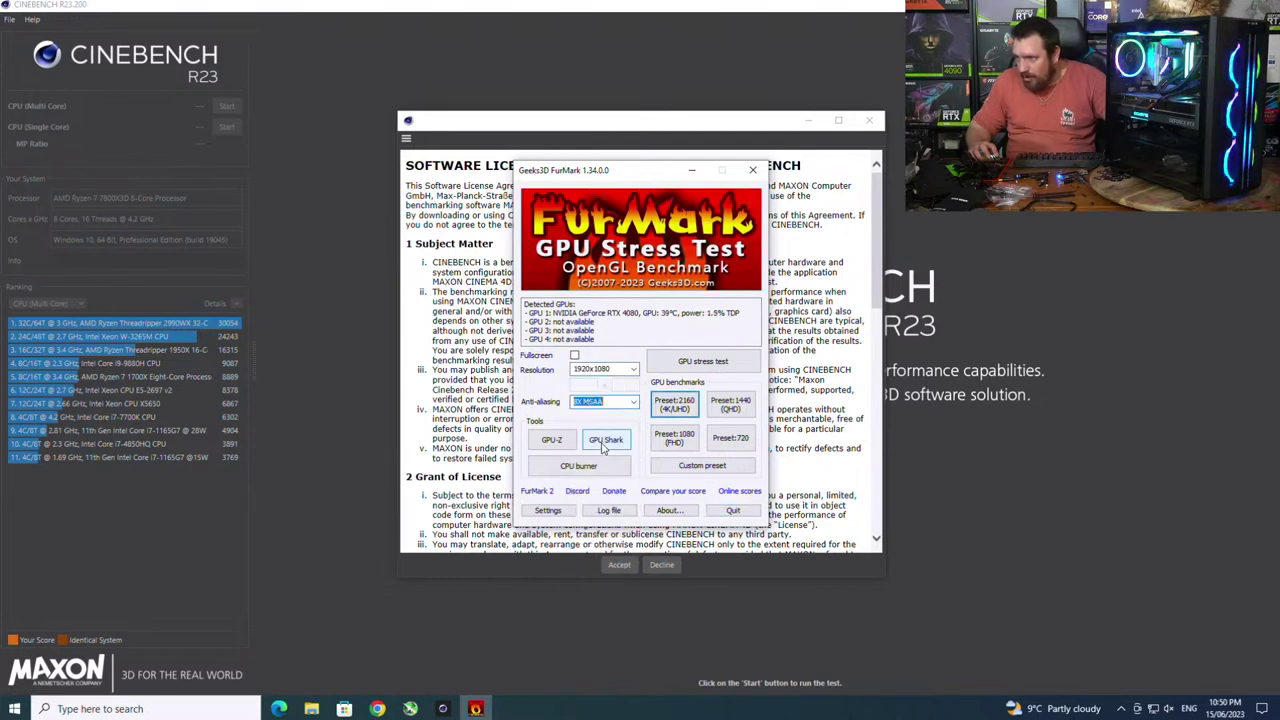
pyautogui.click(700, 362)
pyautogui.click(739, 409)
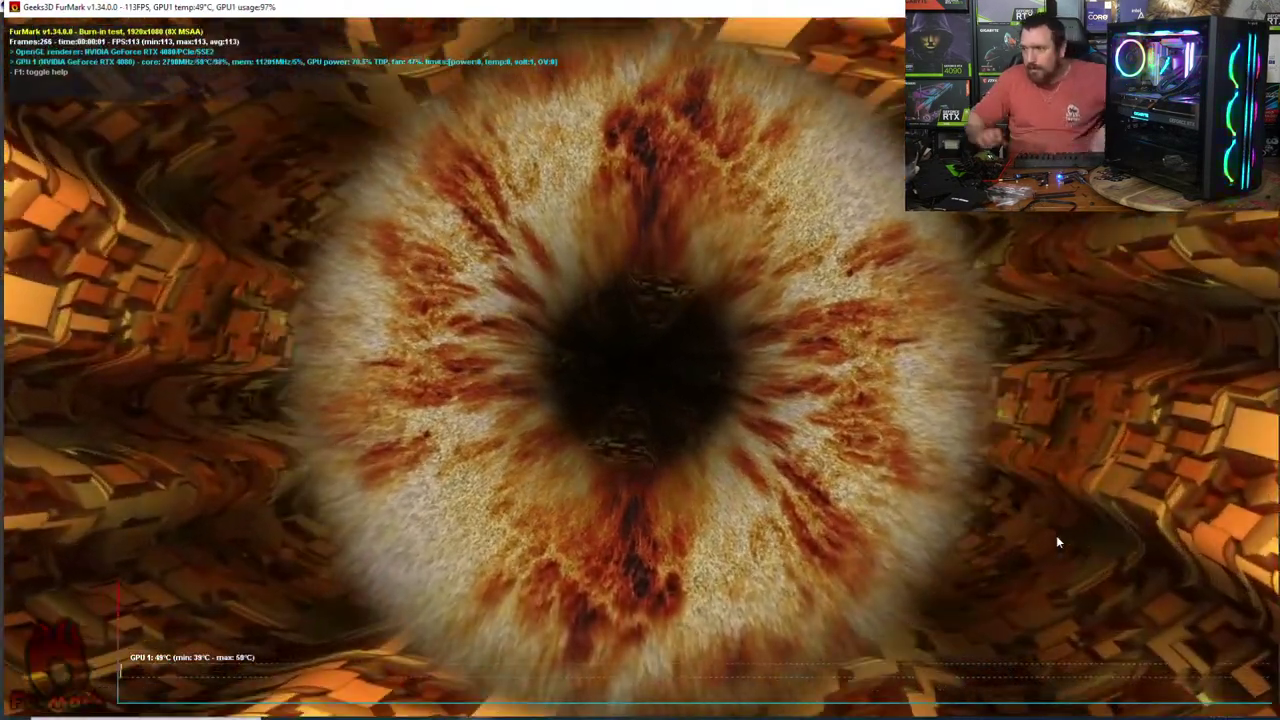
# - Move the running FurMark window out of the way and accept the Cinebench license agreement
pyautogui.press('super+Down')
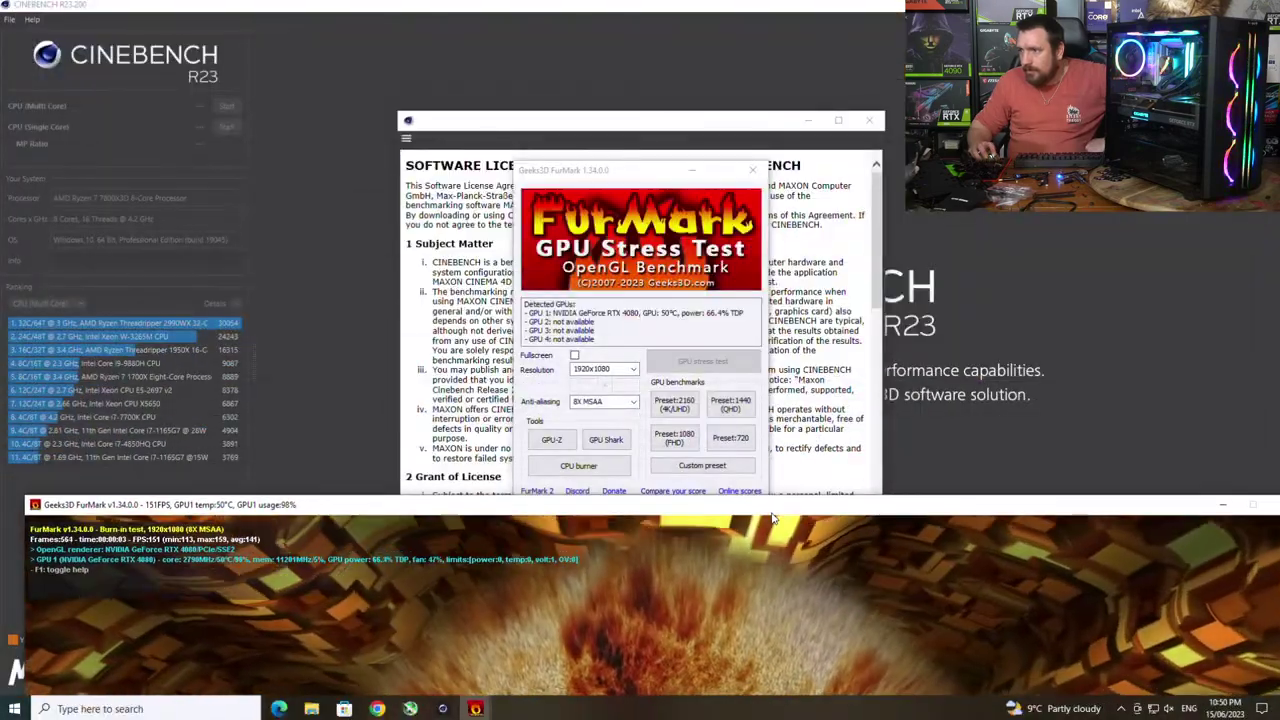
pyautogui.click(823, 120)
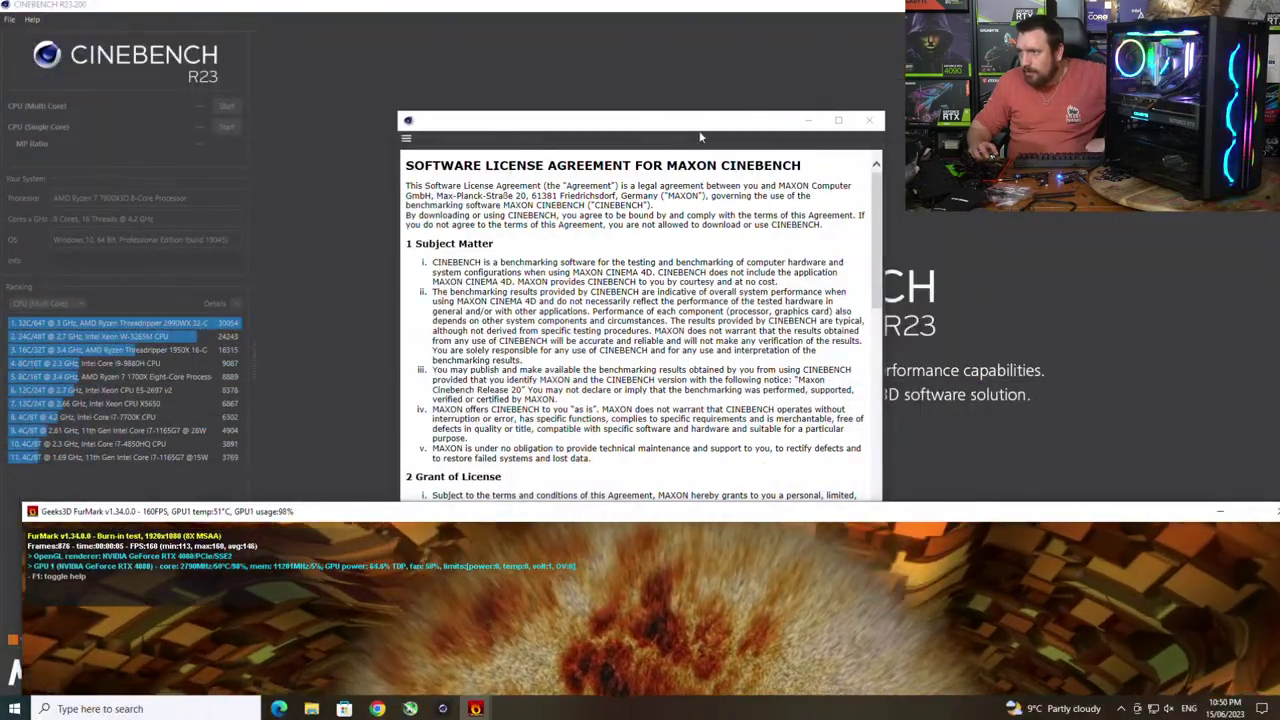
pyautogui.click(615, 565)
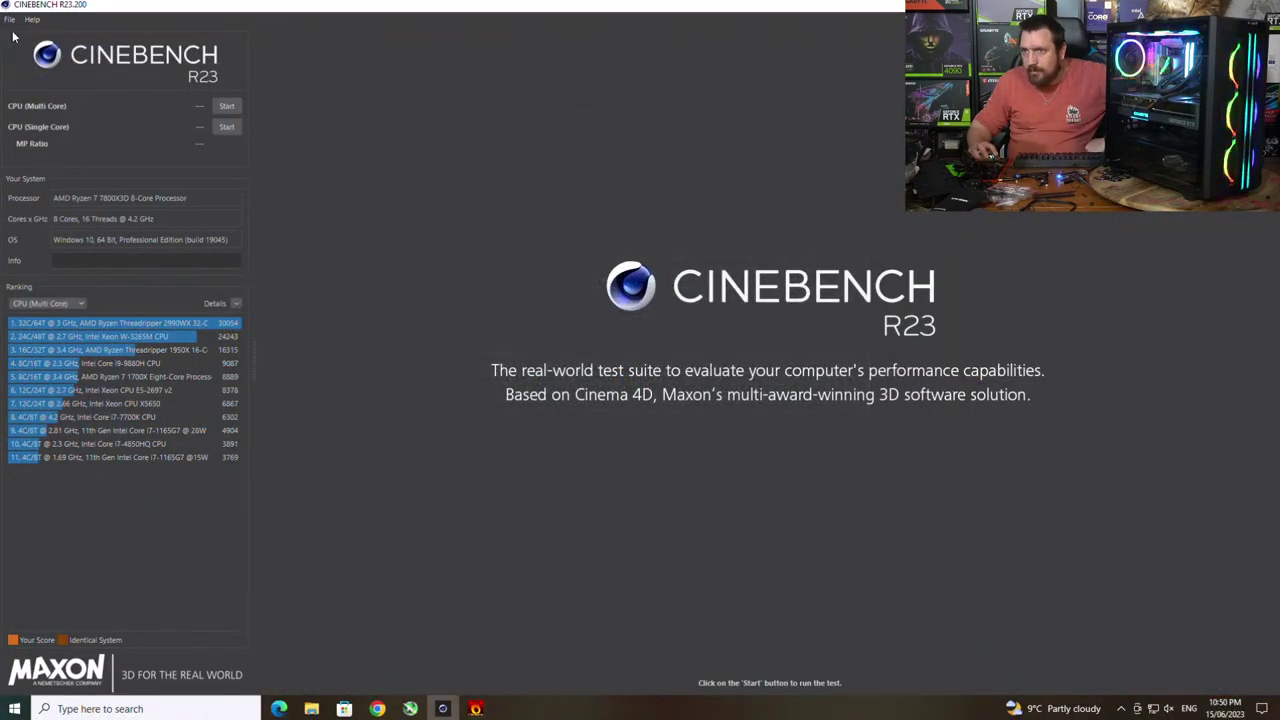
# - Turn on Cinebench's advanced benchmark option and set the custom minimum test duration to 90 minutes in the preferences
pyautogui.click(9, 19)
pyautogui.click(40, 31)
pyautogui.click(173, 180)
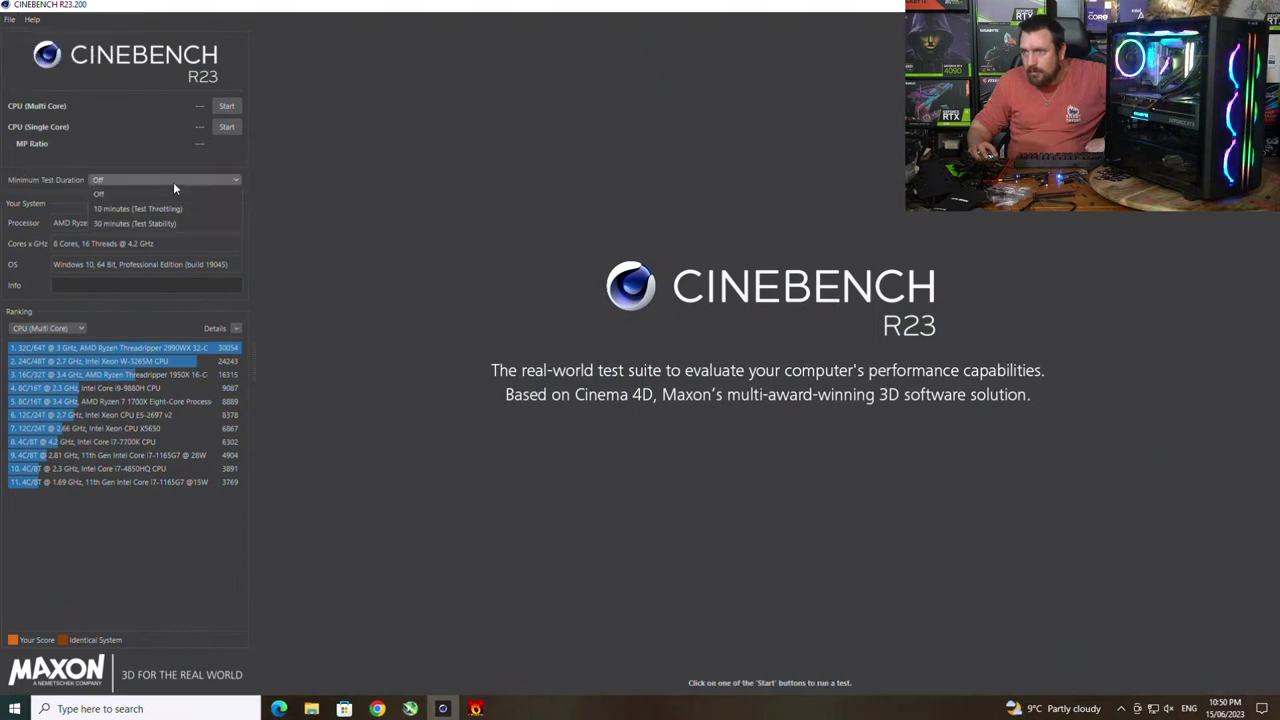
pyautogui.click(98, 193)
pyautogui.click(9, 19)
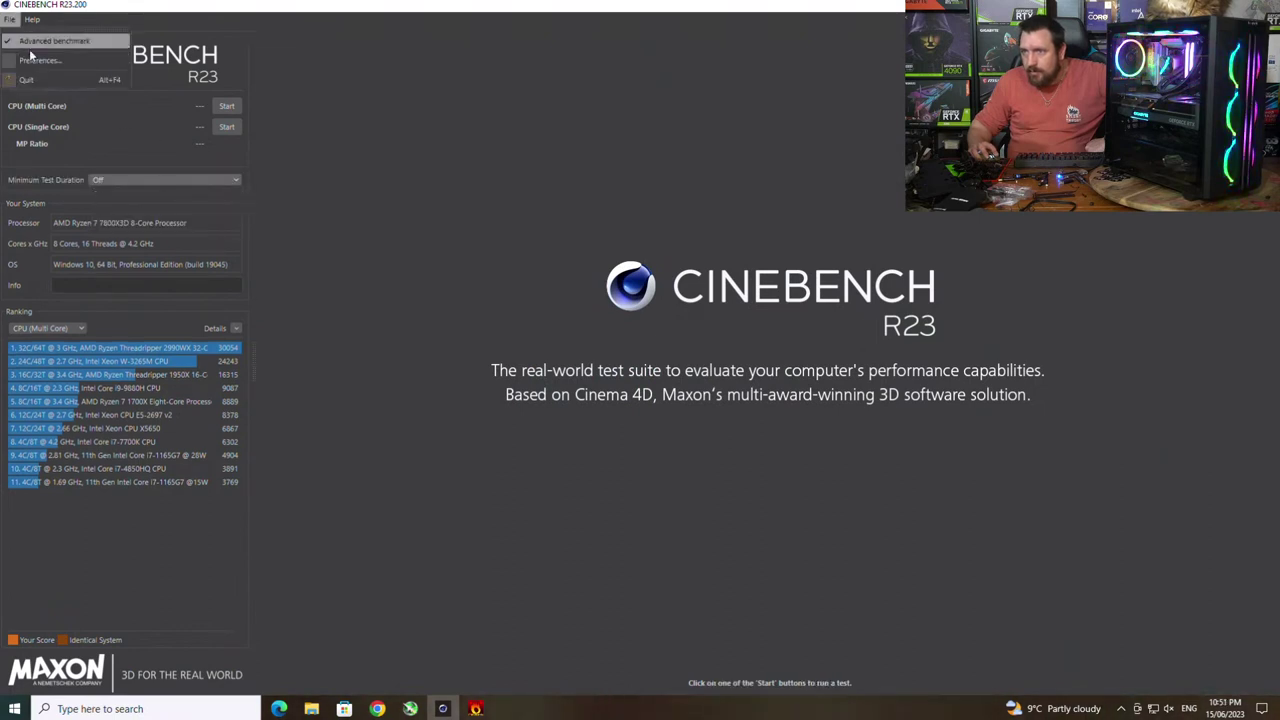
pyautogui.click(36, 60)
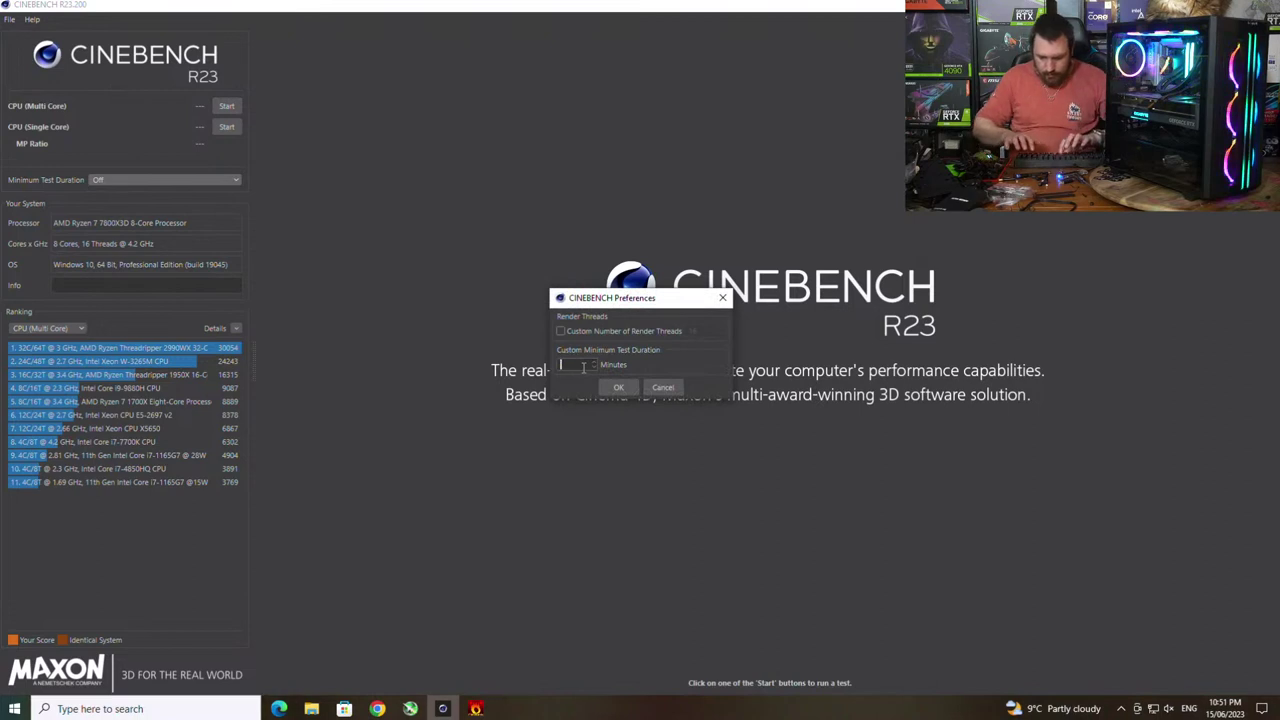
pyautogui.click(617, 387)
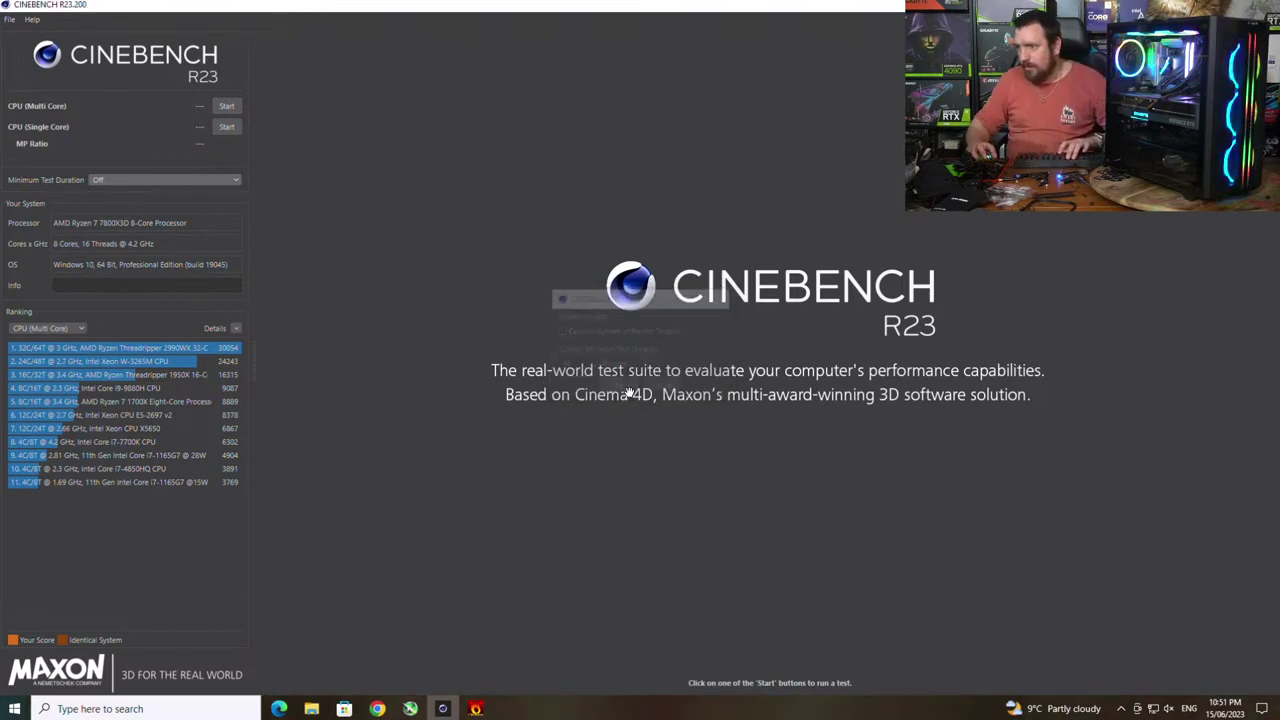
# - Select the custom 90-minute minimum test duration and start the multi-core CPU test
pyautogui.click(188, 178)
pyautogui.click(155, 239)
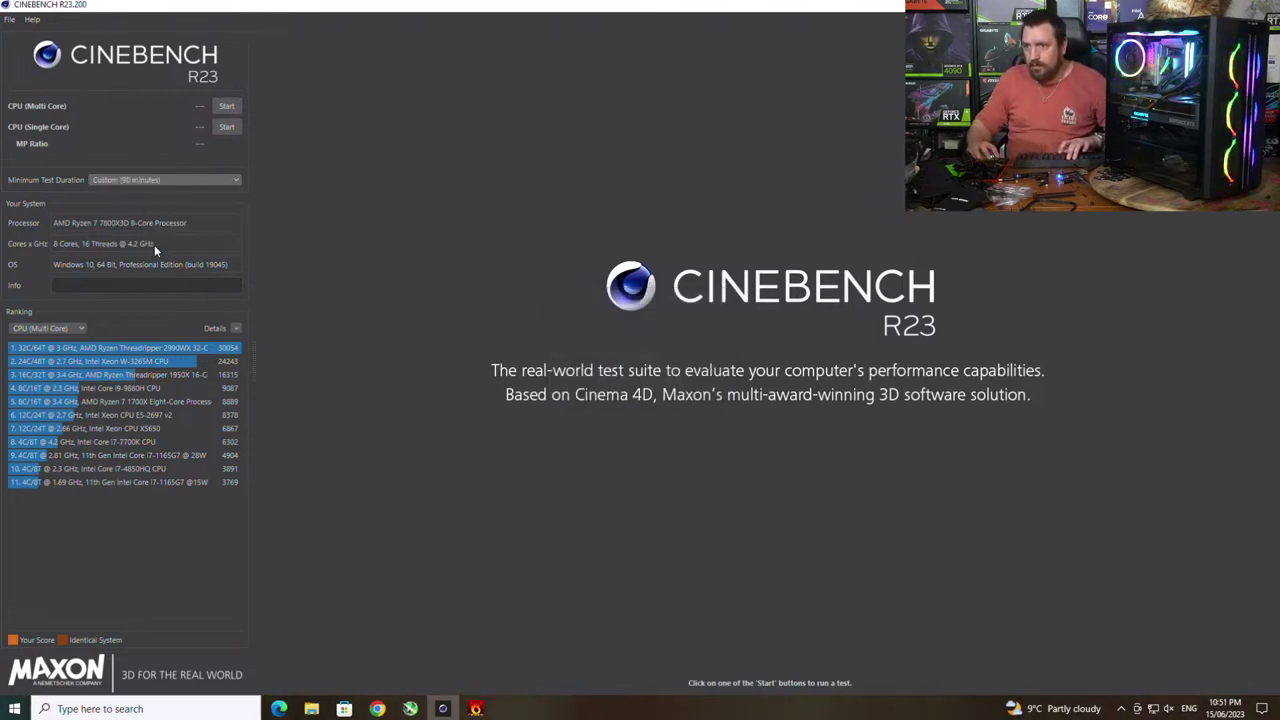
pyautogui.click(227, 106)
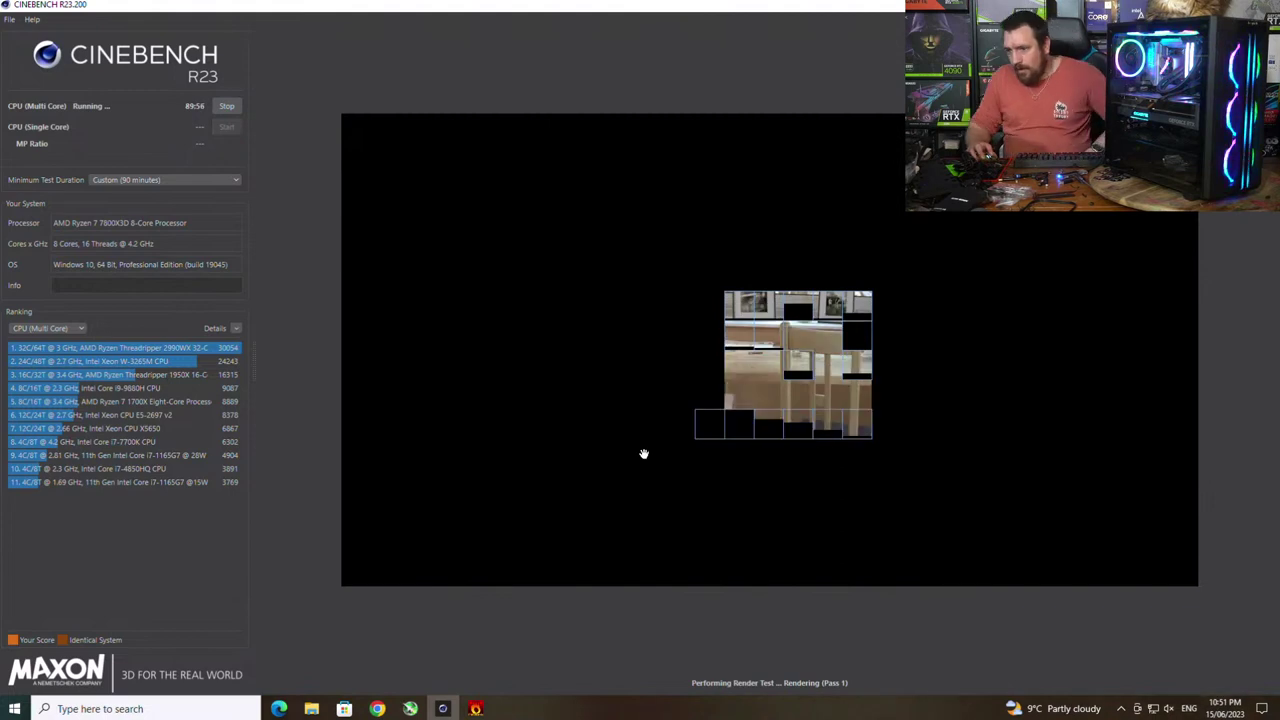
# - Launch CPUID HWMonitor from the Applications folder, allow it to make changes, and return to the Cinebench window
pyautogui.click(311, 708)
pyautogui.click(455, 245)
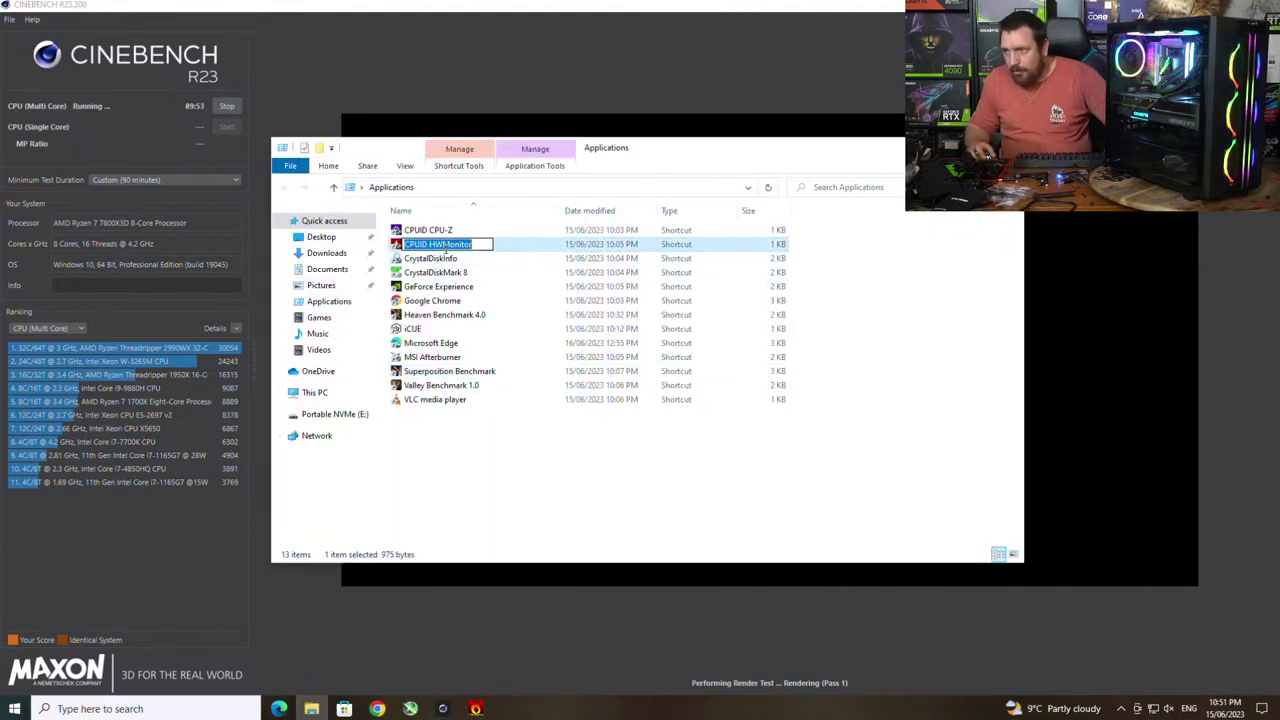
pyautogui.doubleClick(510, 249)
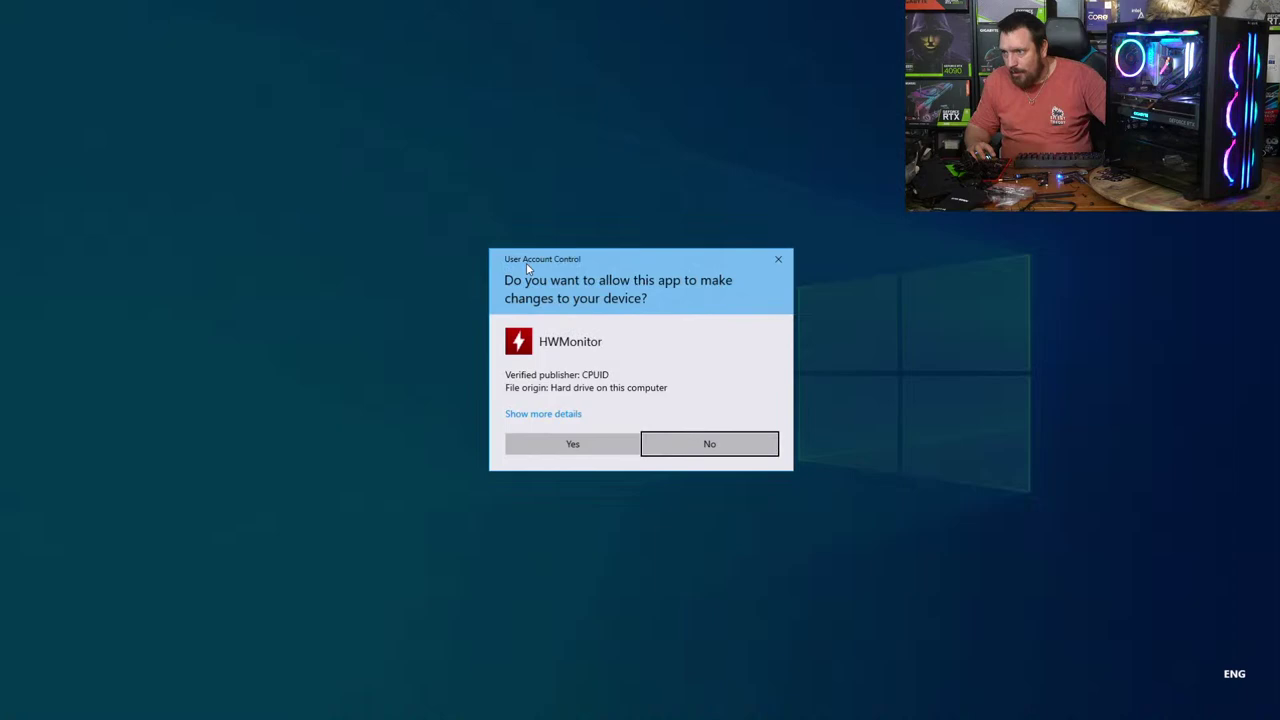
pyautogui.click(595, 449)
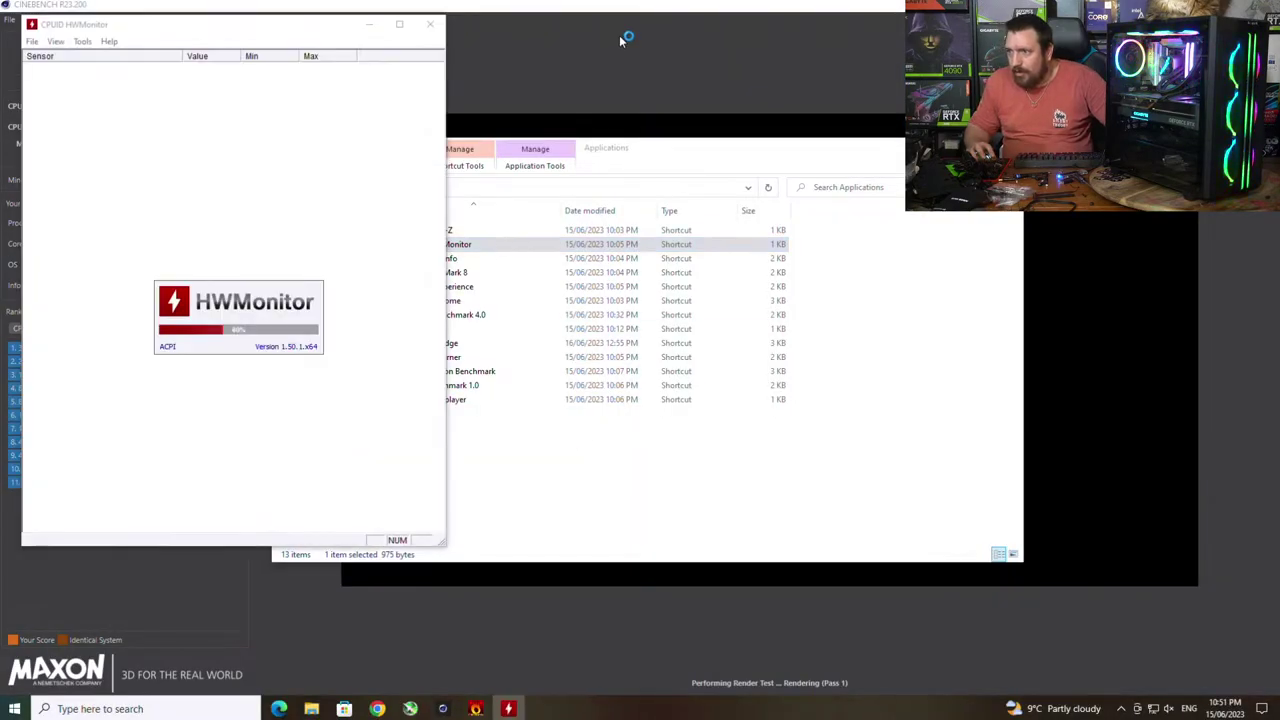
pyautogui.click(612, 36)
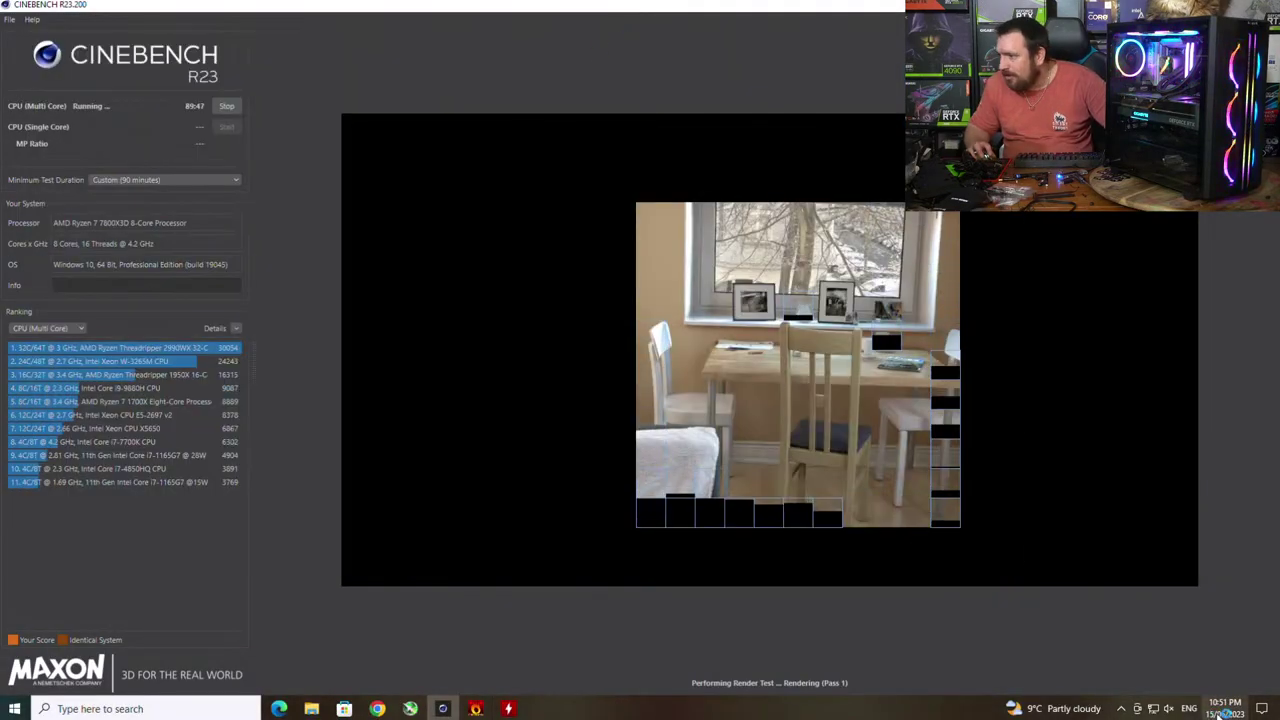
# - Open Task Manager and check the CPU and GPU performance while the stress tests run
pyautogui.rightClick(640, 708)
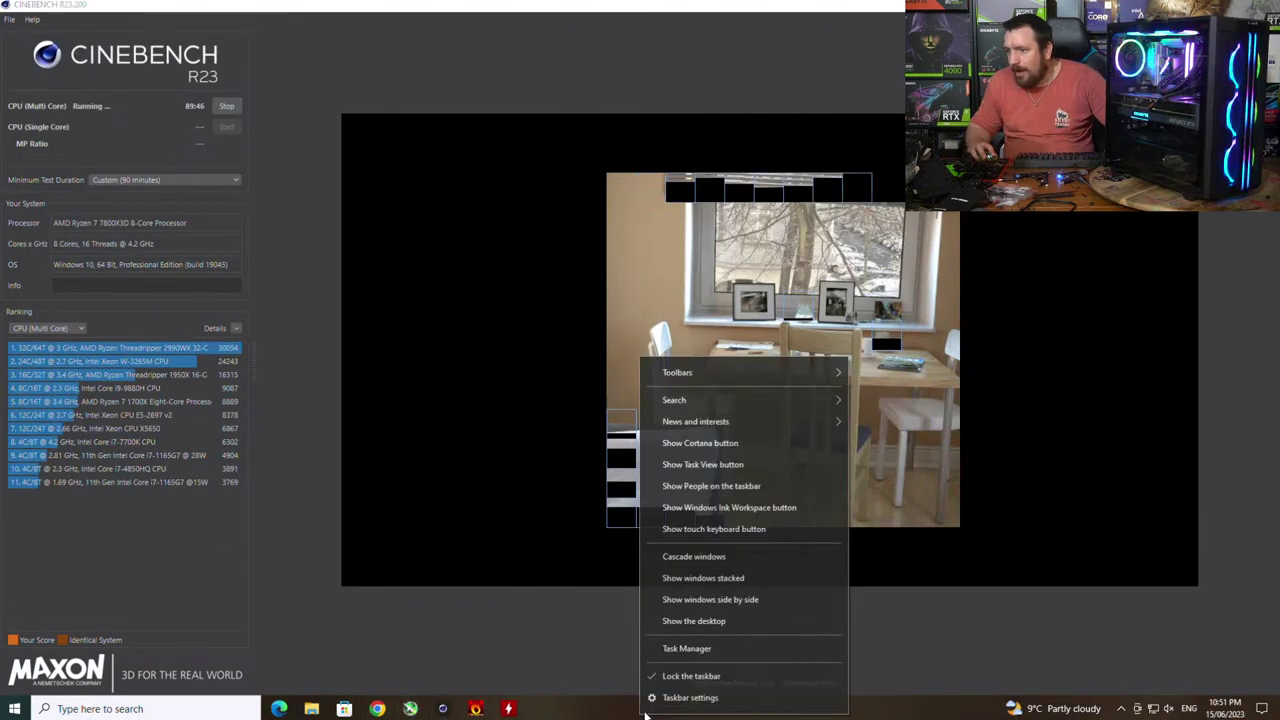
pyautogui.click(696, 651)
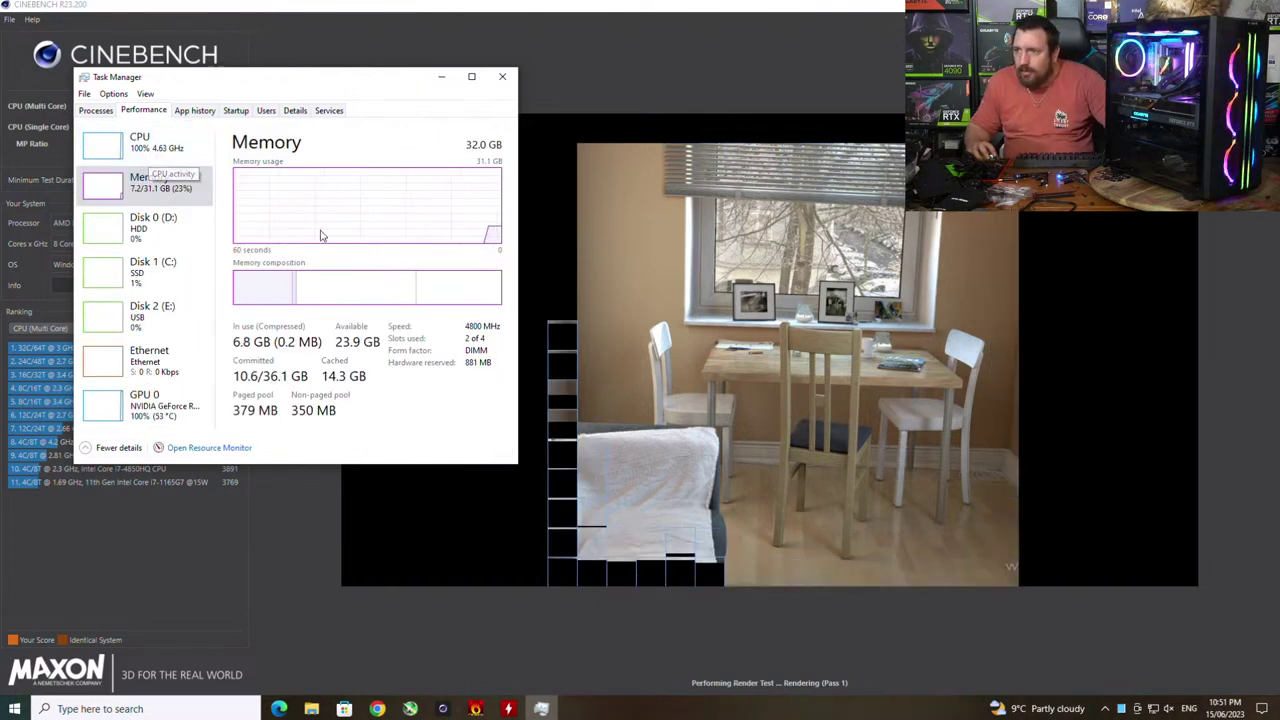
pyautogui.click(155, 158)
pyautogui.click(194, 413)
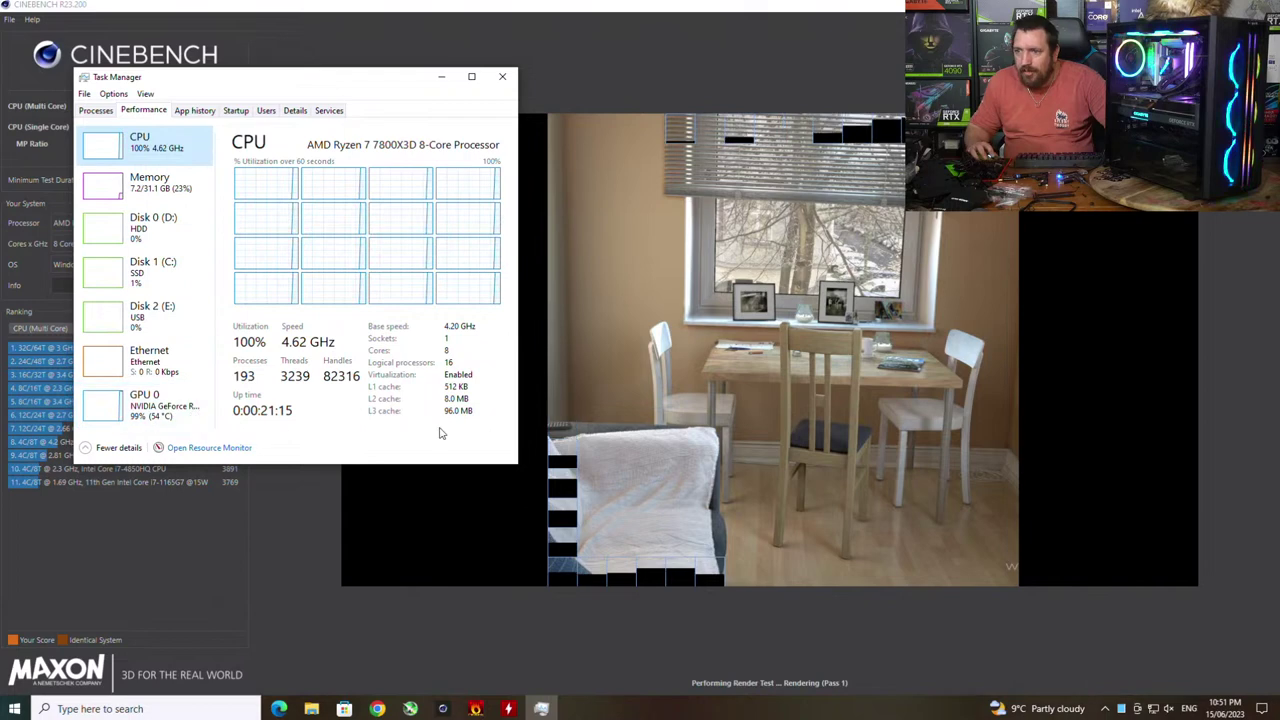